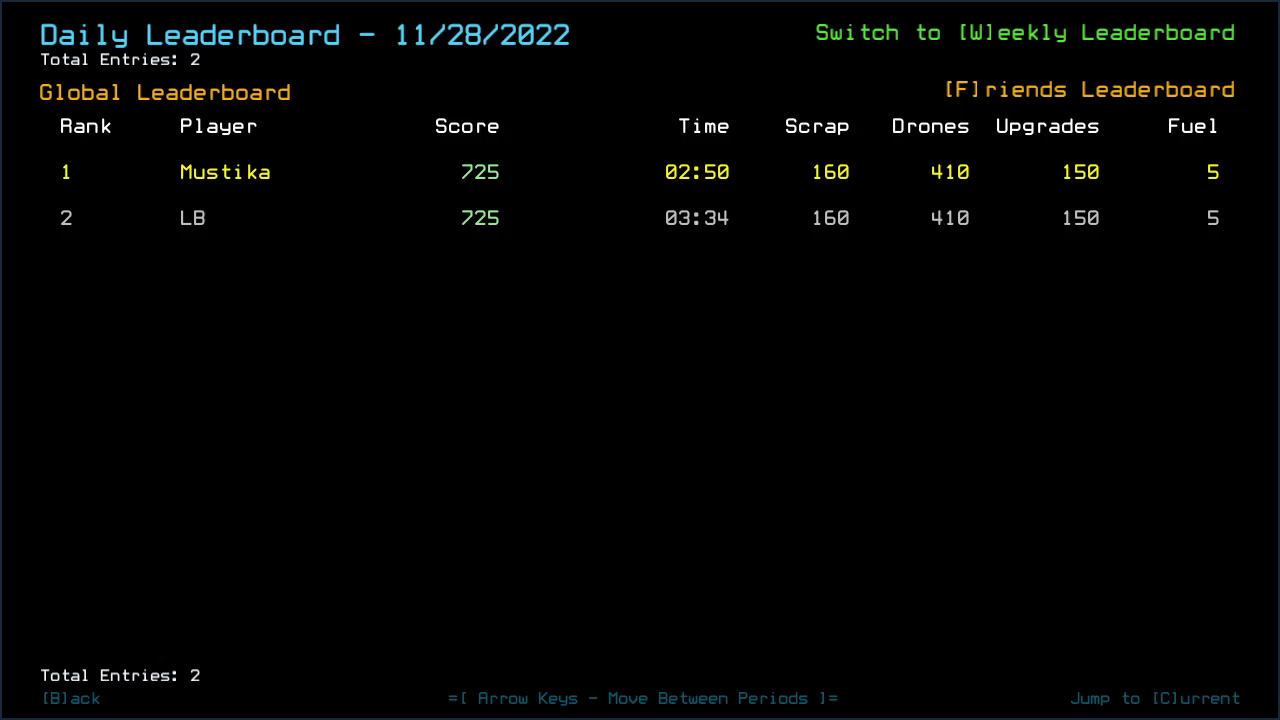
Leave the daily leaderboard and launch the Daily Challenge salvage mission.
{"action": "key", "text": "b"}
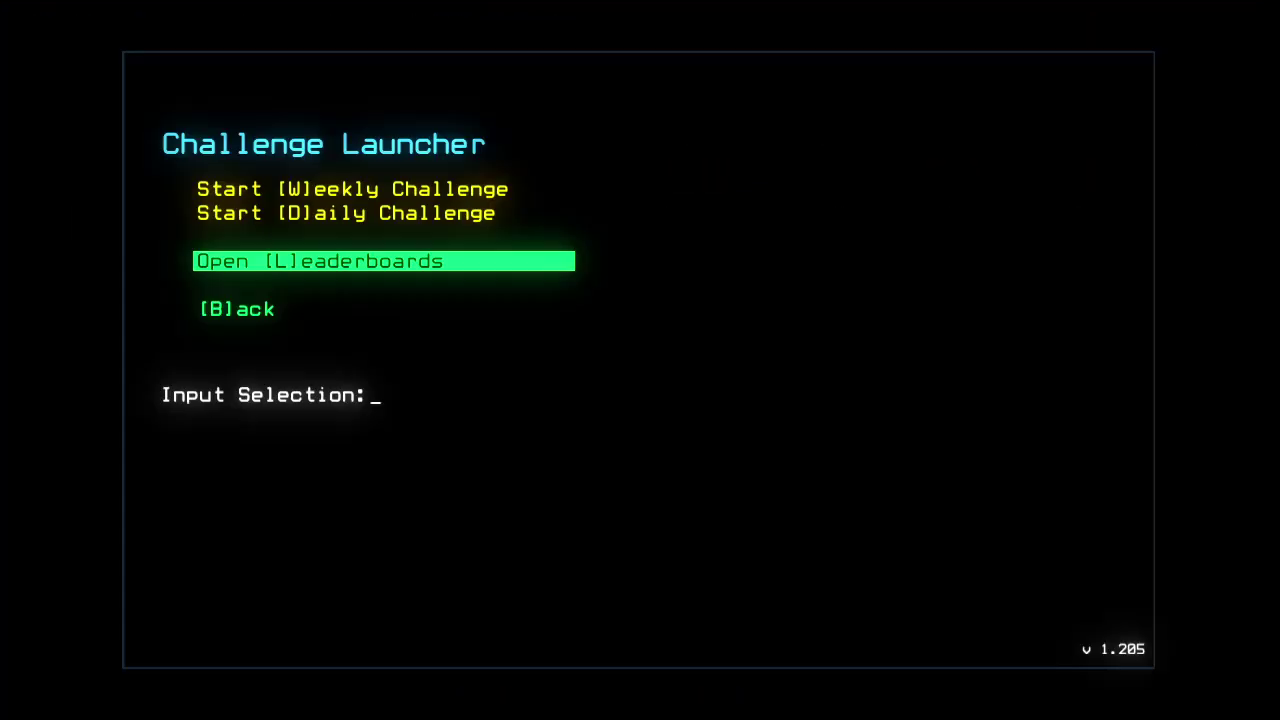
{"action": "key", "text": "d"}
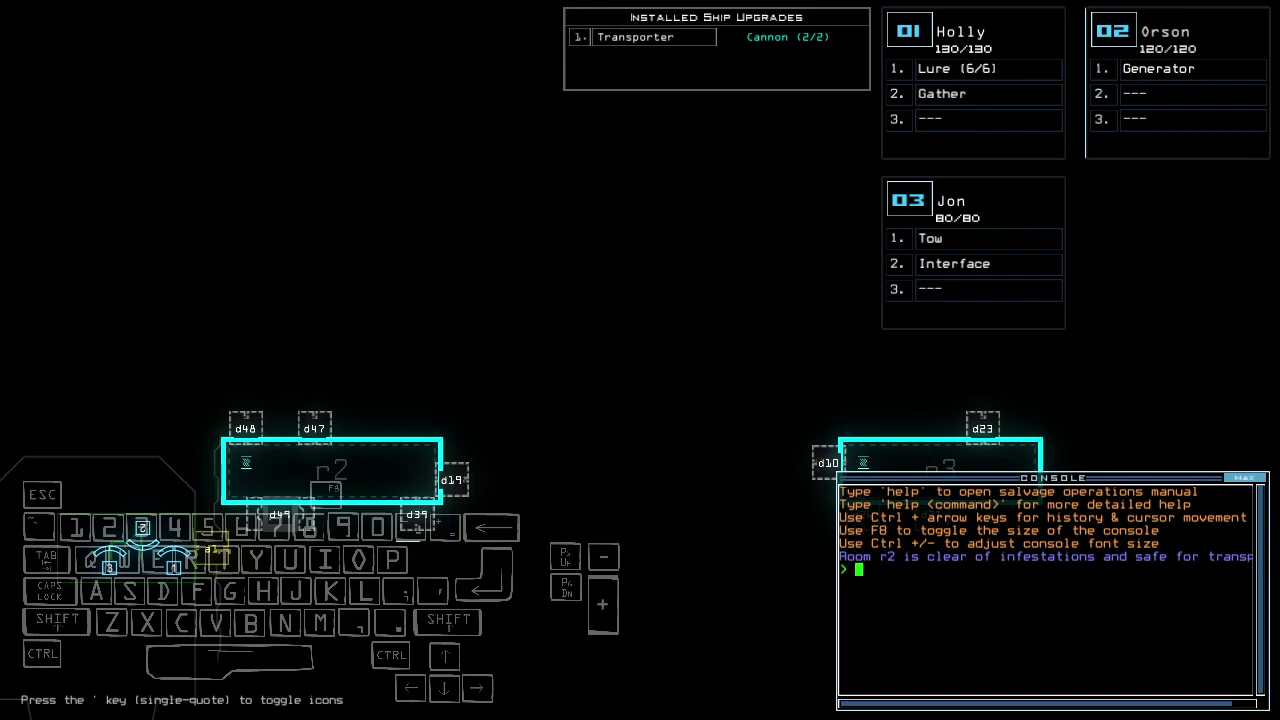
Pan the ship map left and right to survey the derelict's layout.
{"action": "key", "text": "Right"}
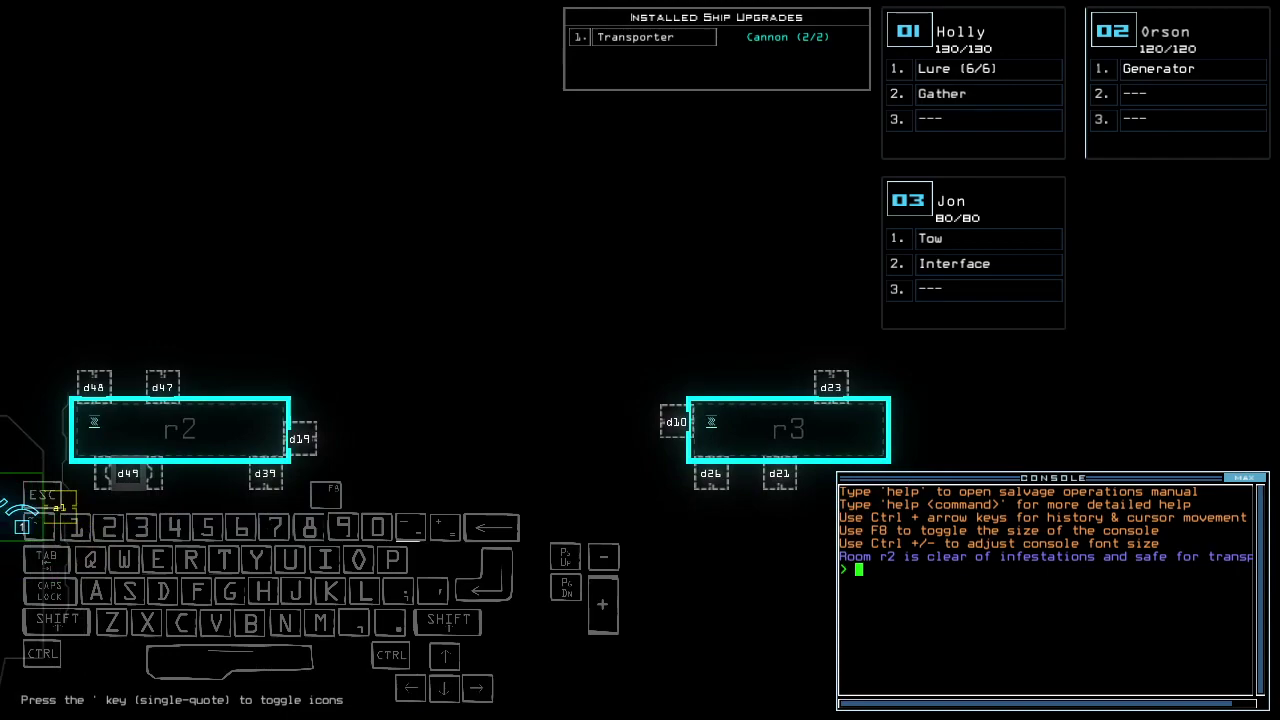
{"action": "key", "text": "Up"}
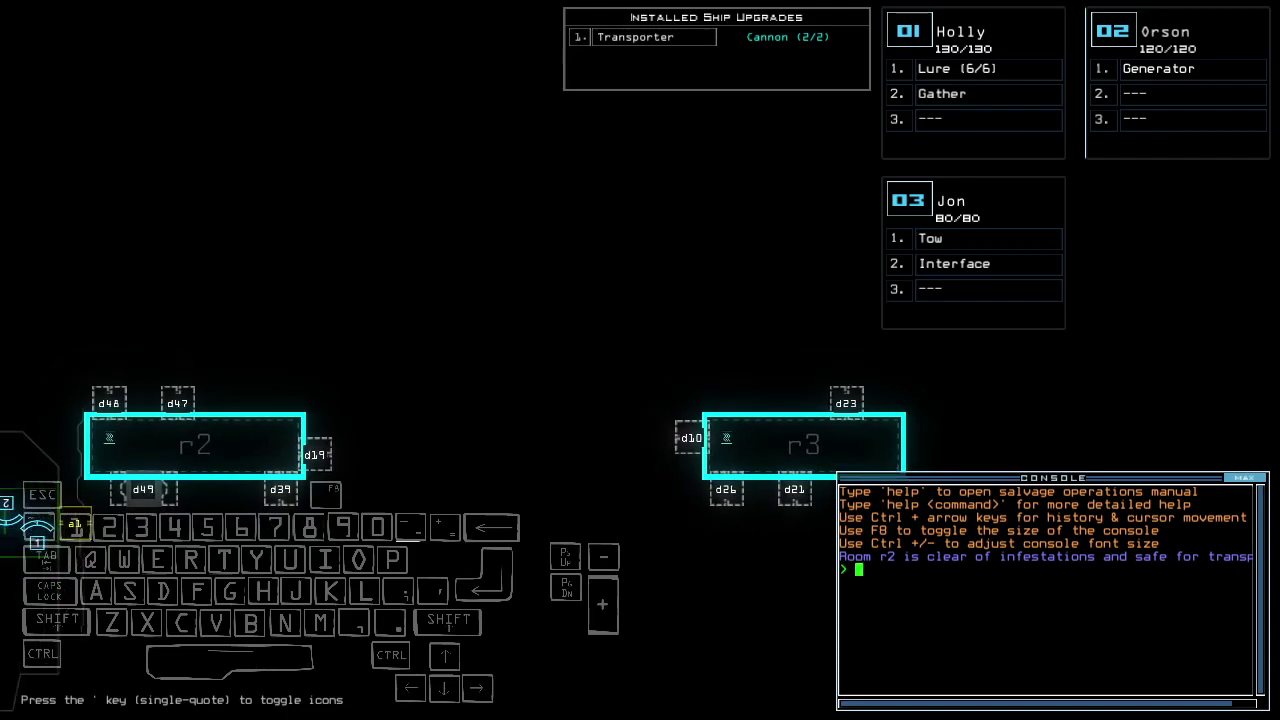
{"action": "key", "text": "Left"}
{"action": "key", "text": "Right"}
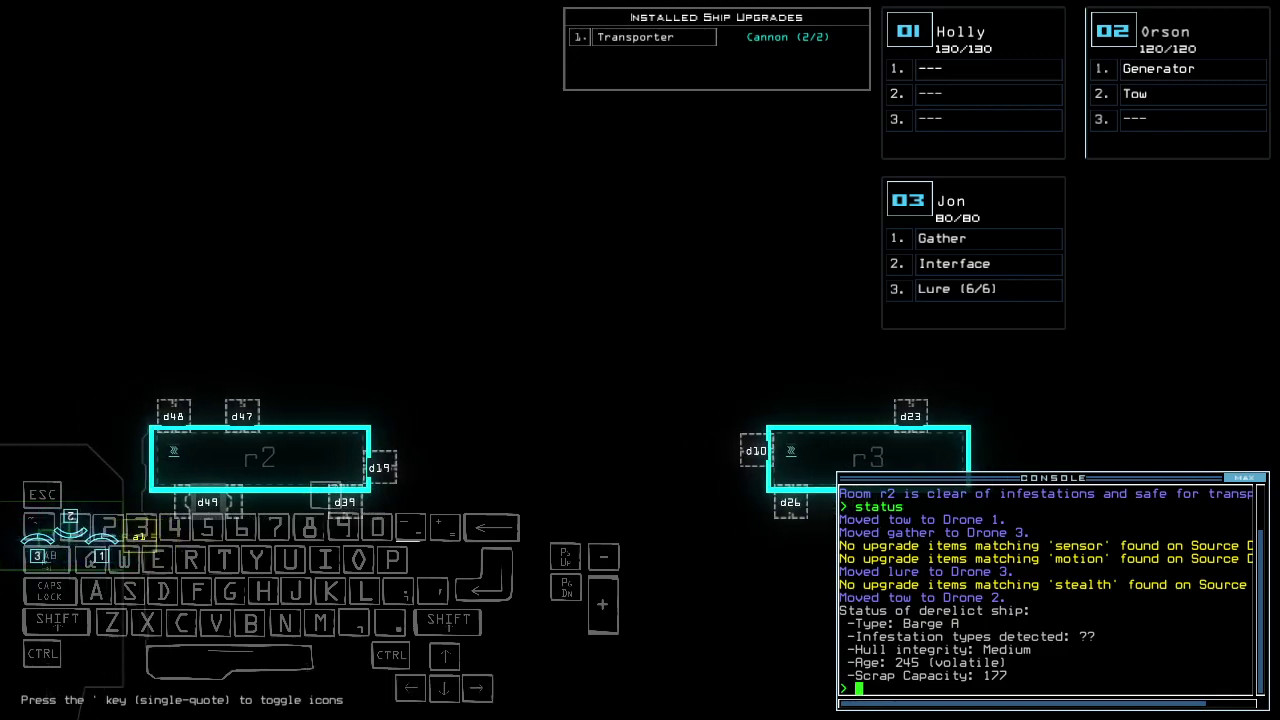
{"action": "key", "text": "Right"}
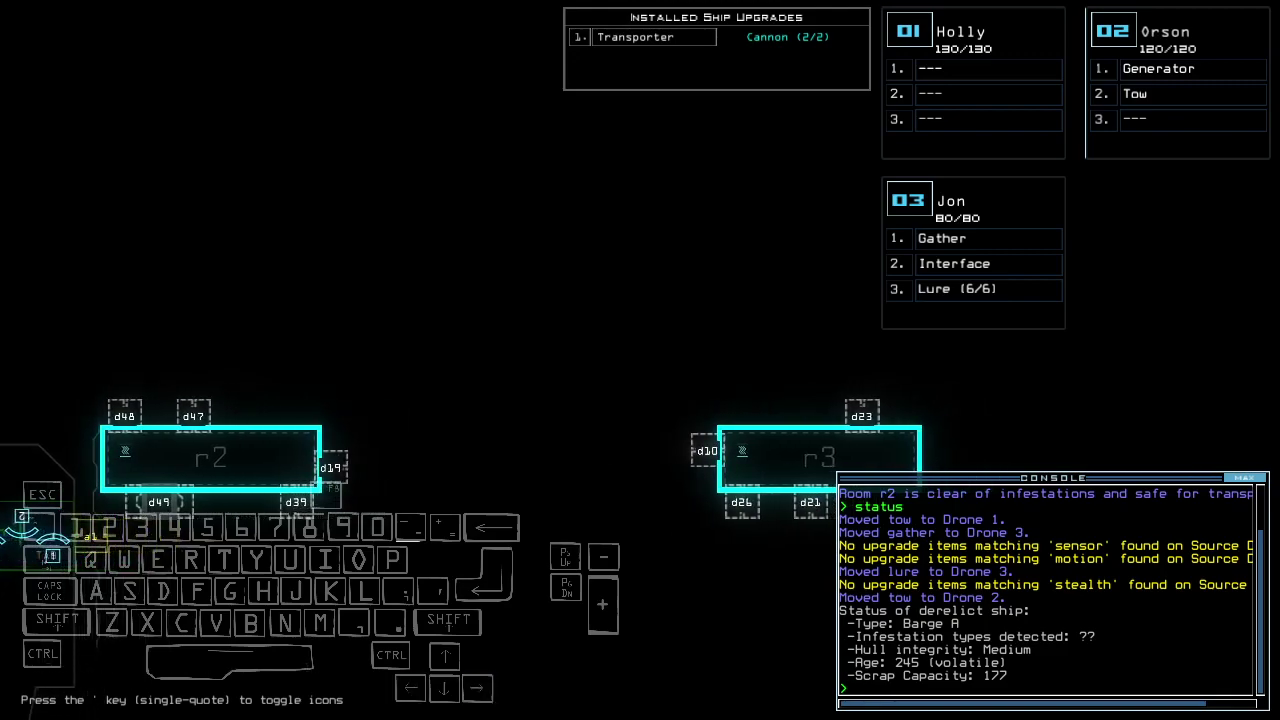
{"action": "key", "text": "Left"}
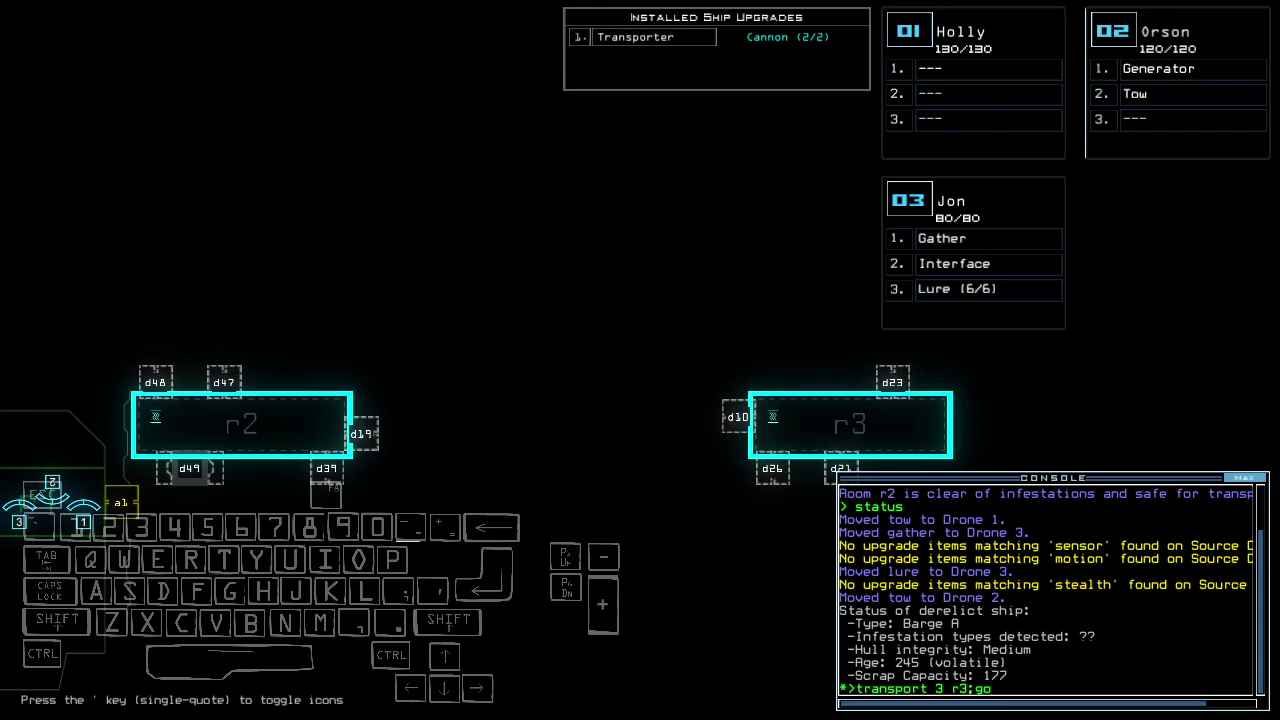
Start the mission in r3, move drone 3 to r1, and seal r1's doors.
{"action": "key", "text": "Return"}
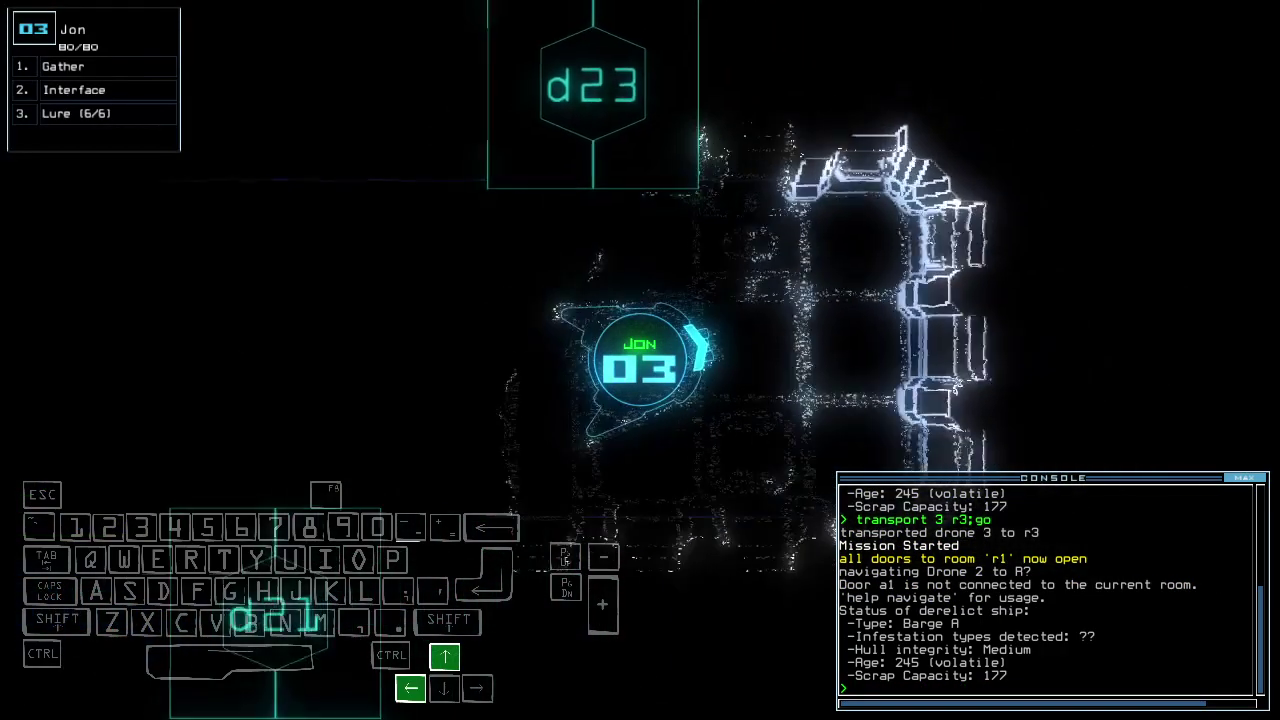
{"action": "type", "text": "transport "}
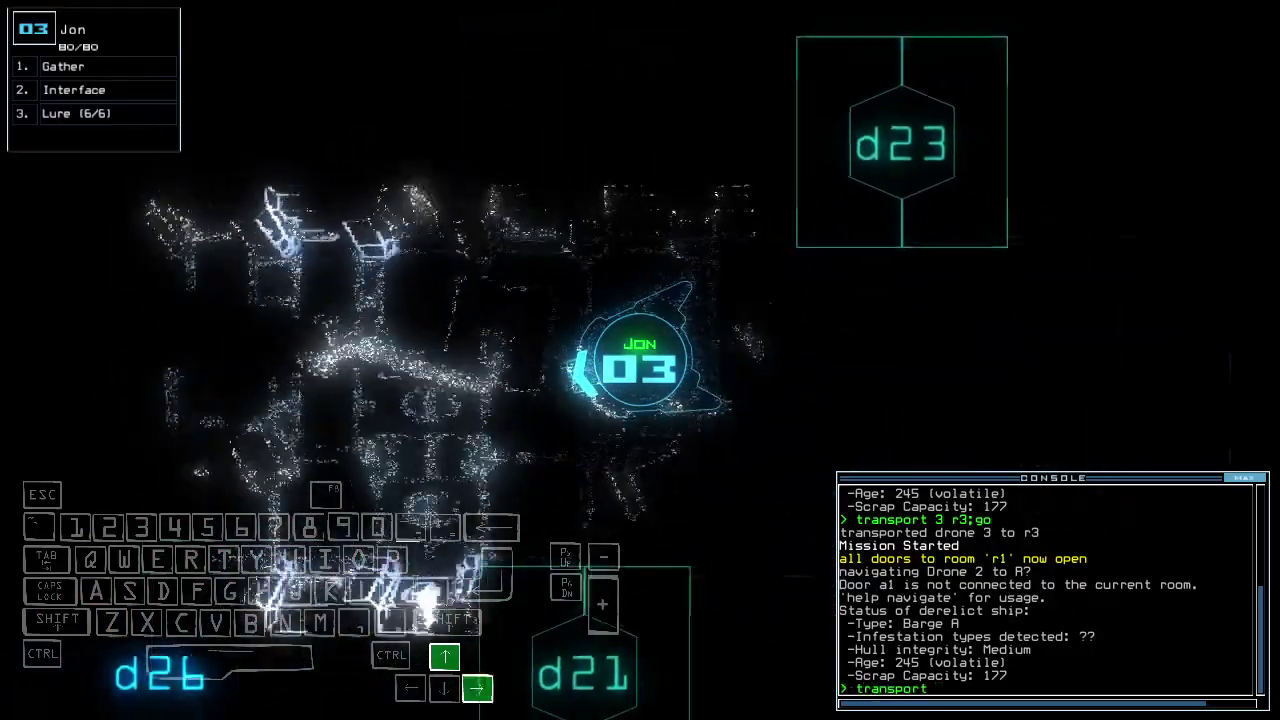
{"action": "type", "text": "r1"}
{"action": "key", "text": "Return"}
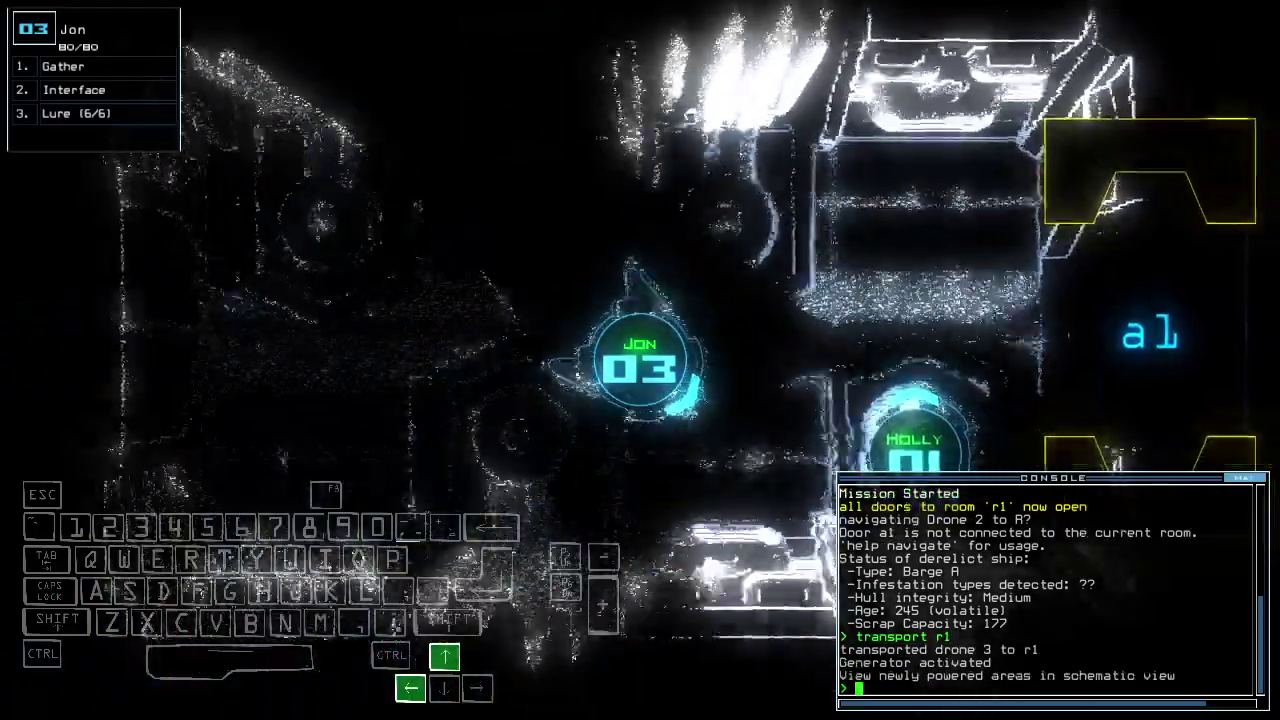
{"action": "key", "text": "space"}
{"action": "key", "text": "space"}
{"action": "key", "text": "Up"}
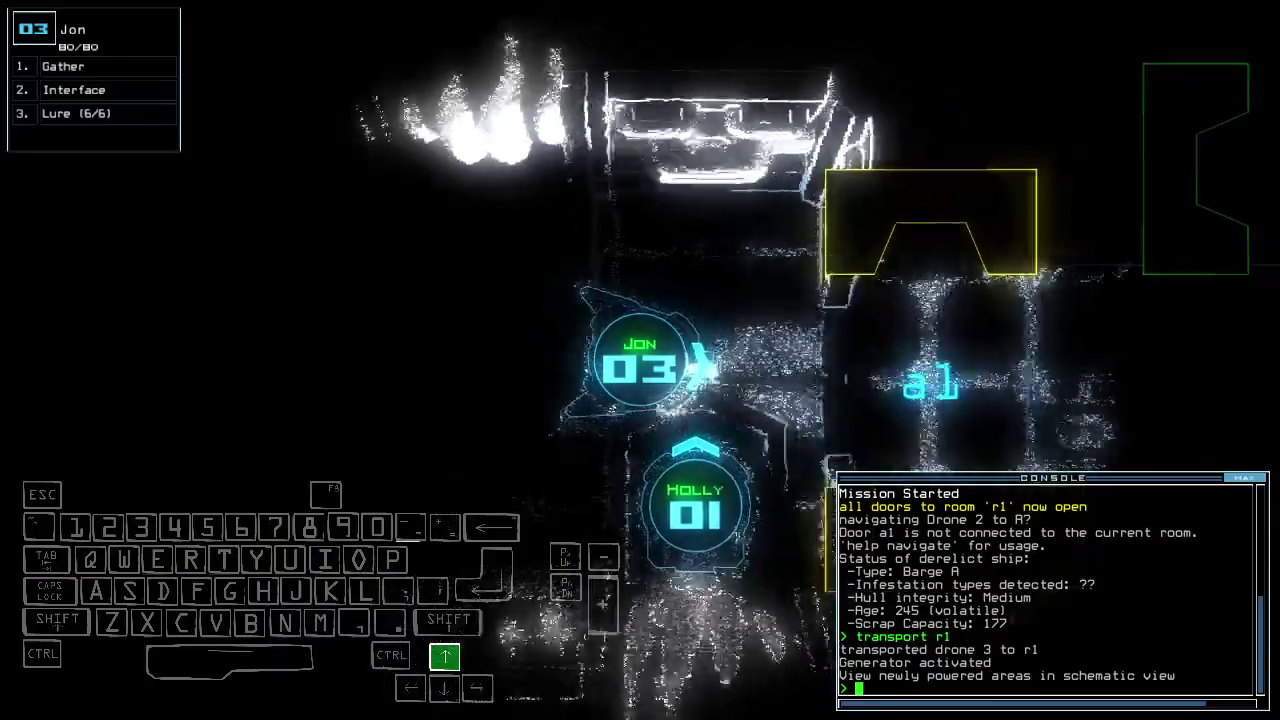
{"action": "type", "text": "ra"}
{"action": "key", "text": "Return"}
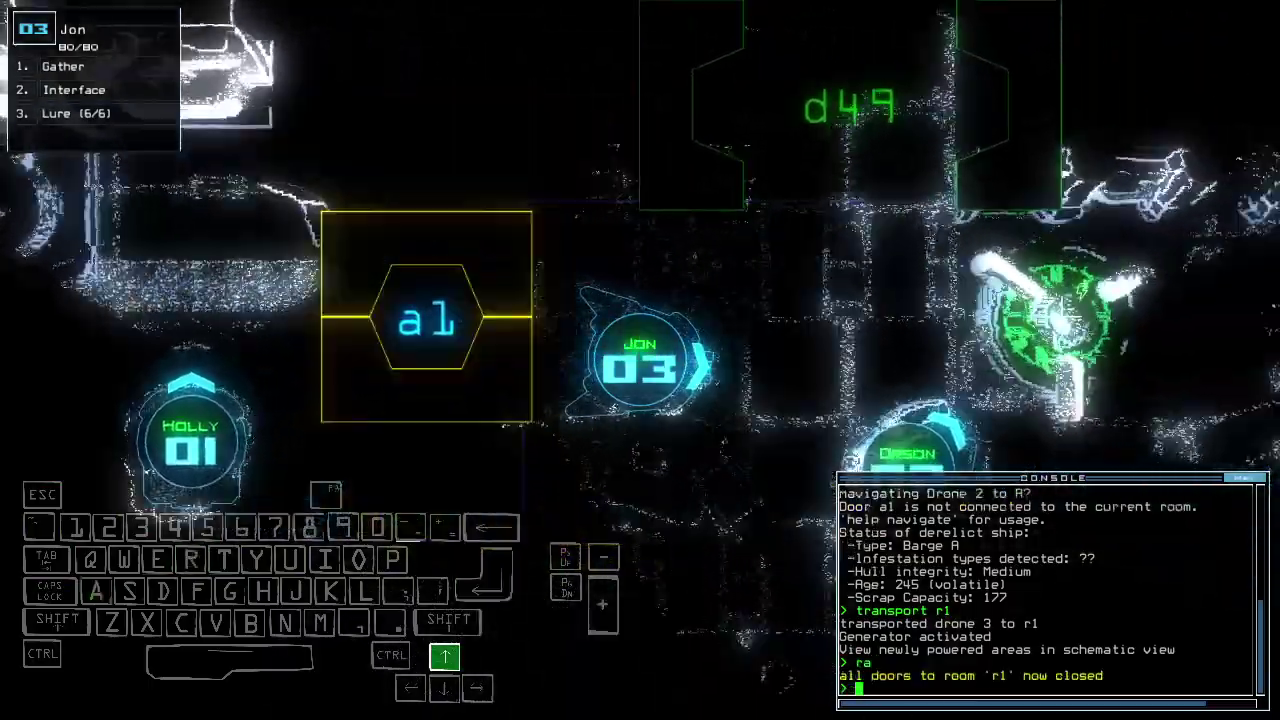
Have drone 3 drop a lure and drive through door d20.
{"action": "key", "text": "Right"}
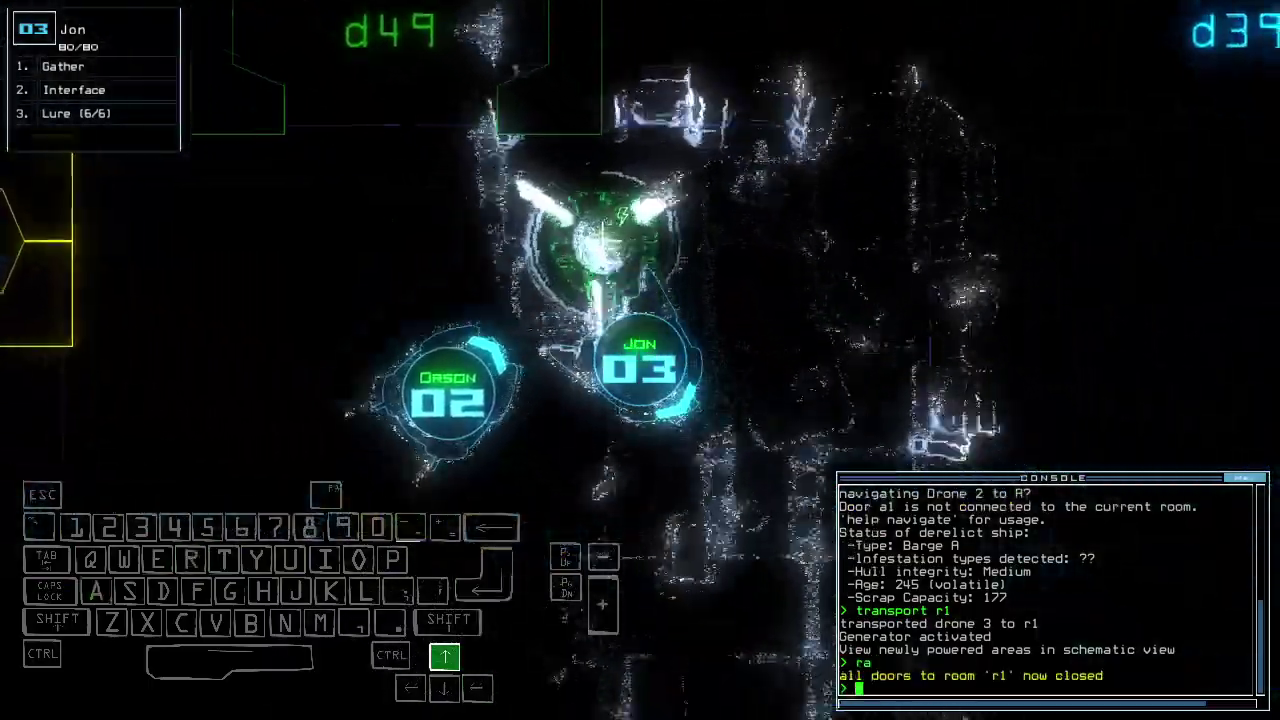
{"action": "key", "text": "space"}
{"action": "key", "text": "space"}
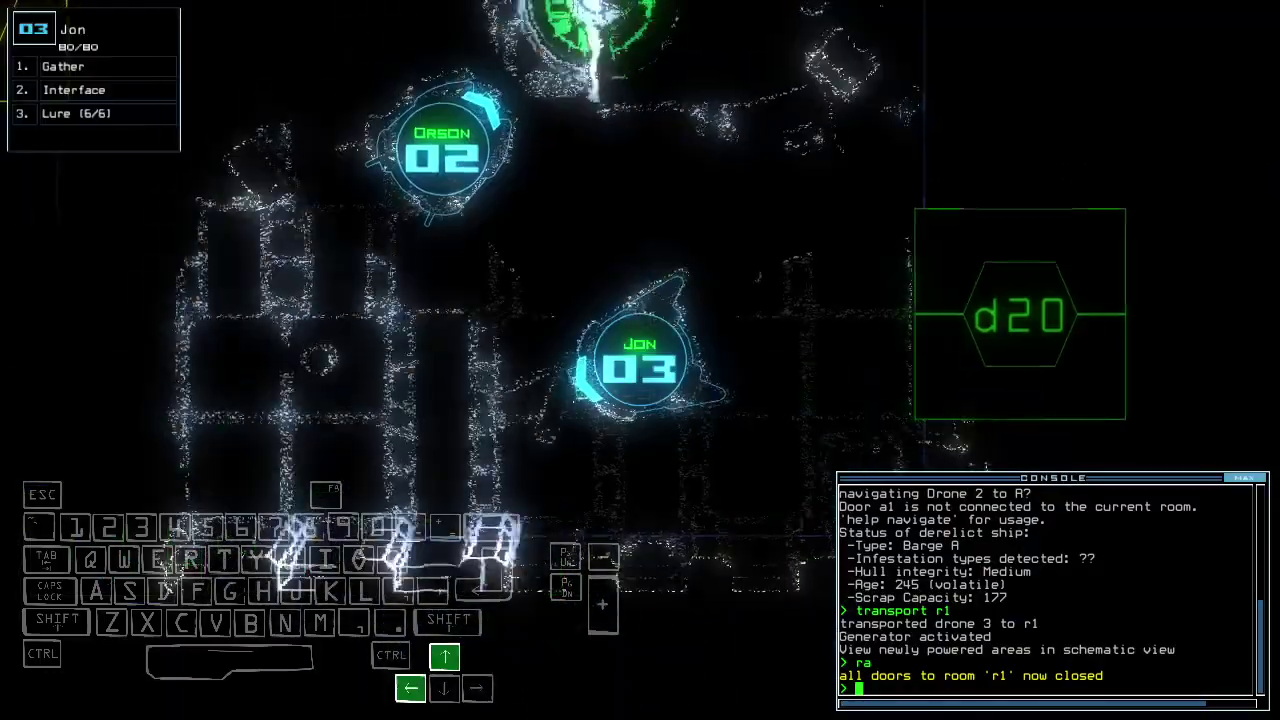
{"action": "key", "text": "Down"}
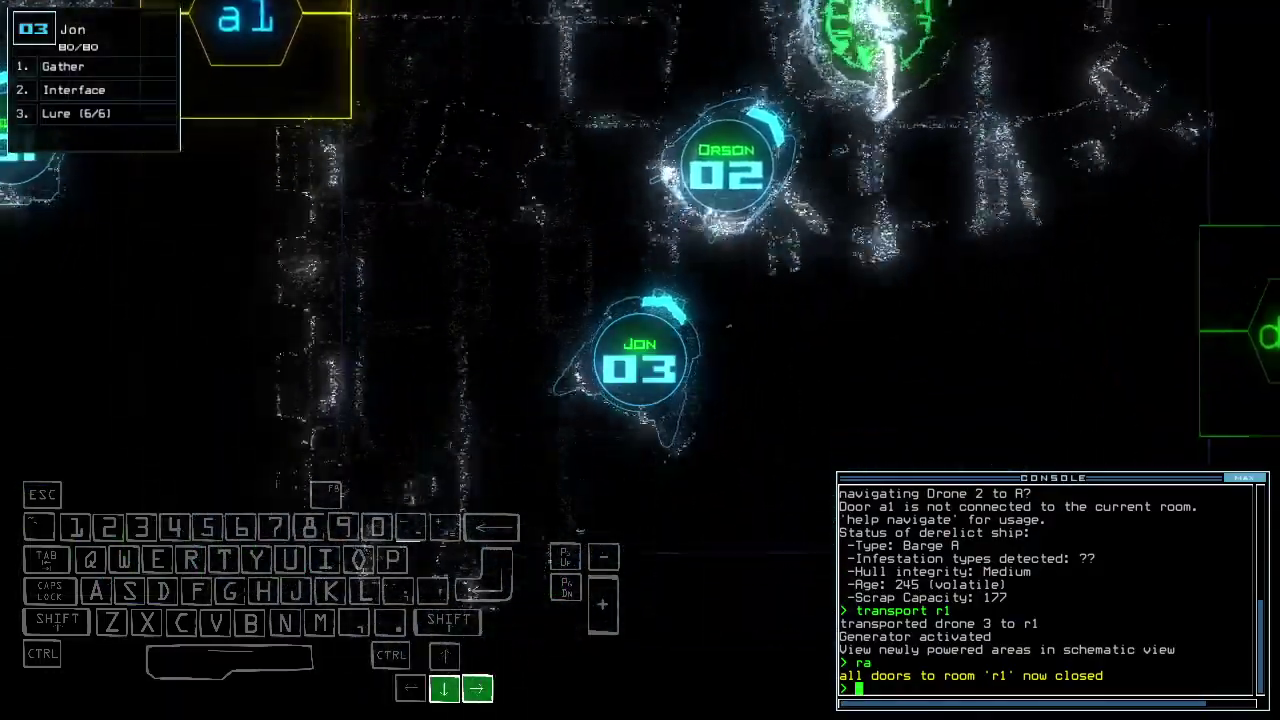
{"action": "type", "text": "l"}
{"action": "key", "text": "Return"}
{"action": "key", "text": "Up"}
{"action": "type", "text": "d2"}
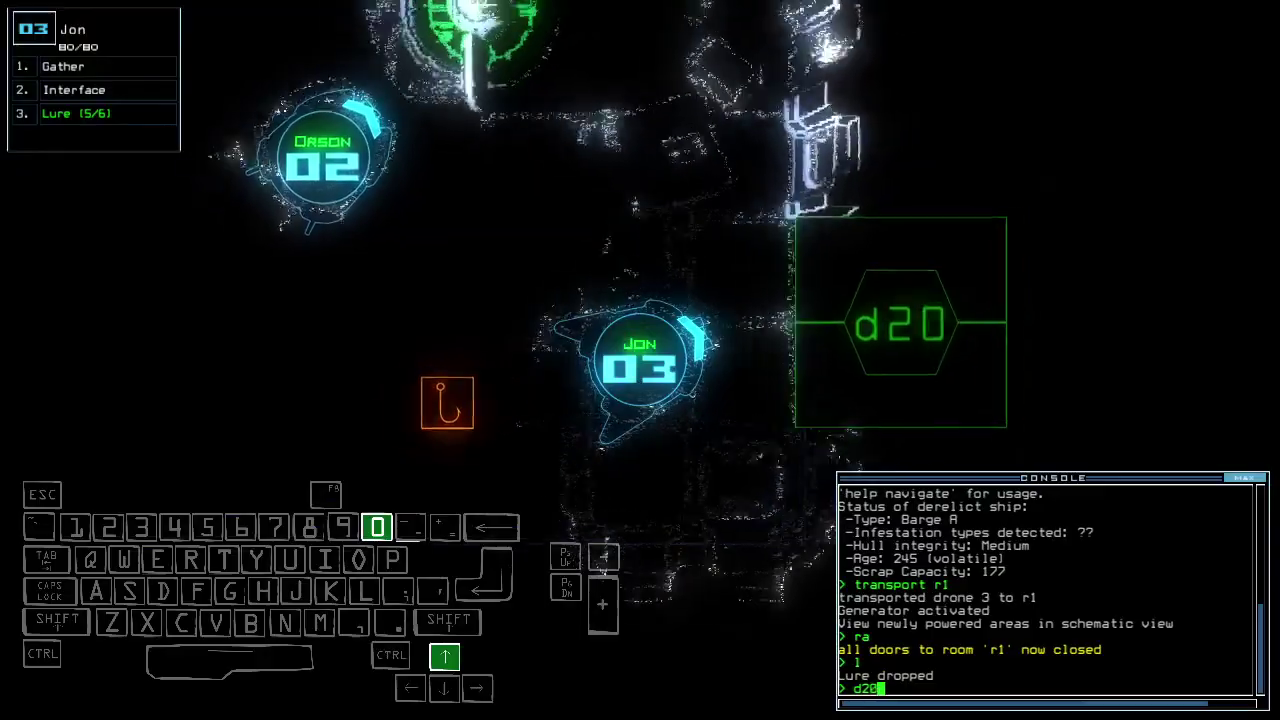
{"action": "type", "text": "0"}
{"action": "key", "text": "Return"}
{"action": "key", "text": "Up"}
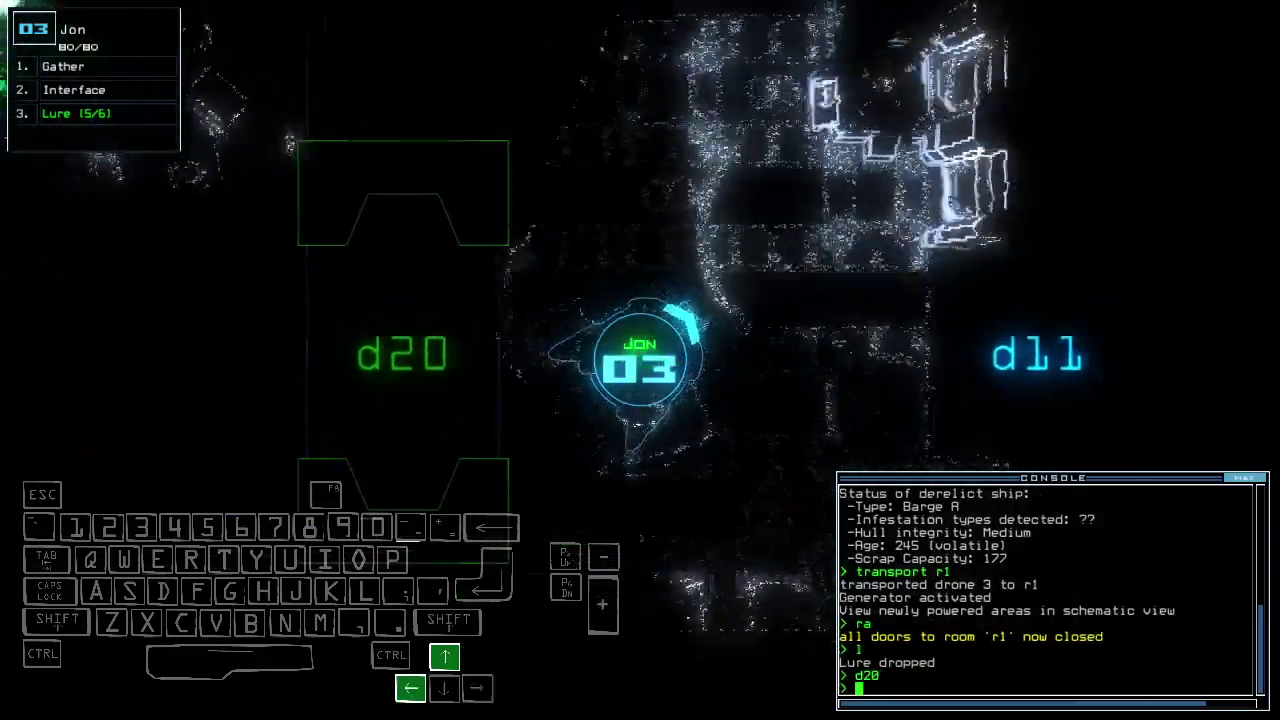
Turn drone 3 back, drop a second lure, and collect a nearby lure.
{"action": "key", "text": "Up"}
{"action": "key", "text": "Down"}
{"action": "type", "text": "l"}
{"action": "key", "text": "Return"}
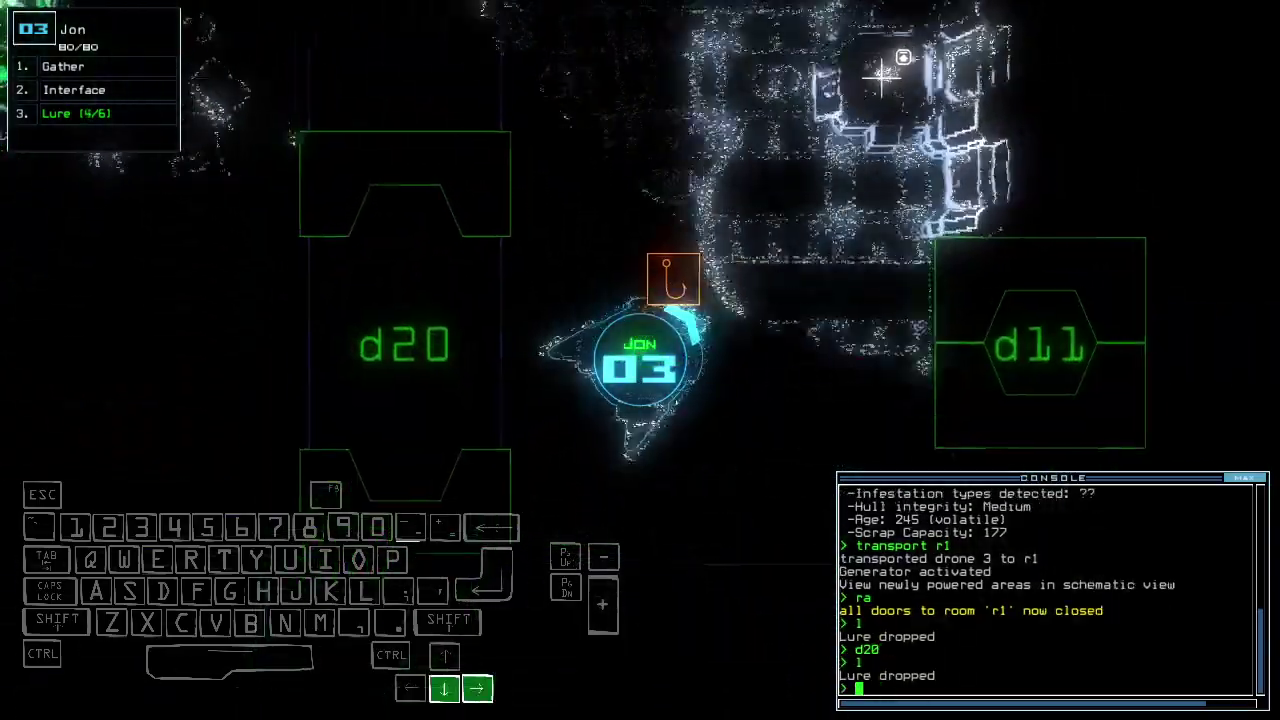
{"action": "type", "text": "pickup"}
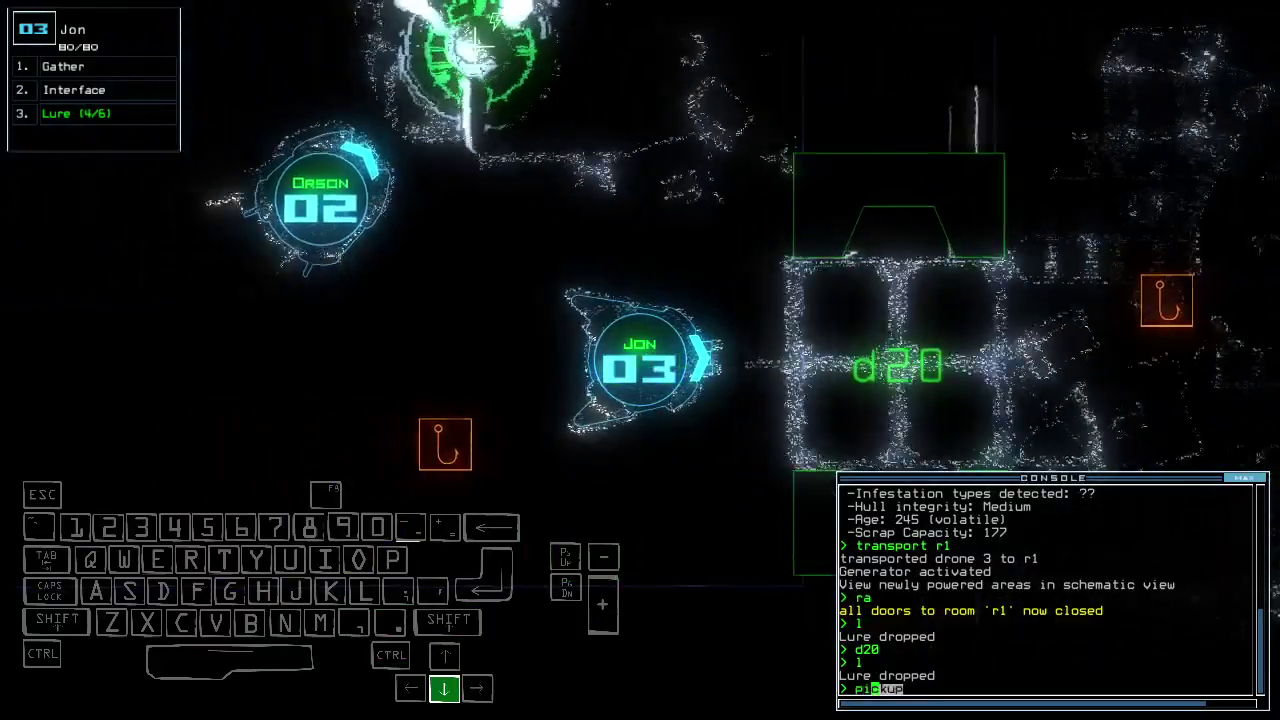
{"action": "key", "text": "Return"}
Drive drone 3 through door d11 and gather the room's scrap.
{"action": "key", "text": "Up"}
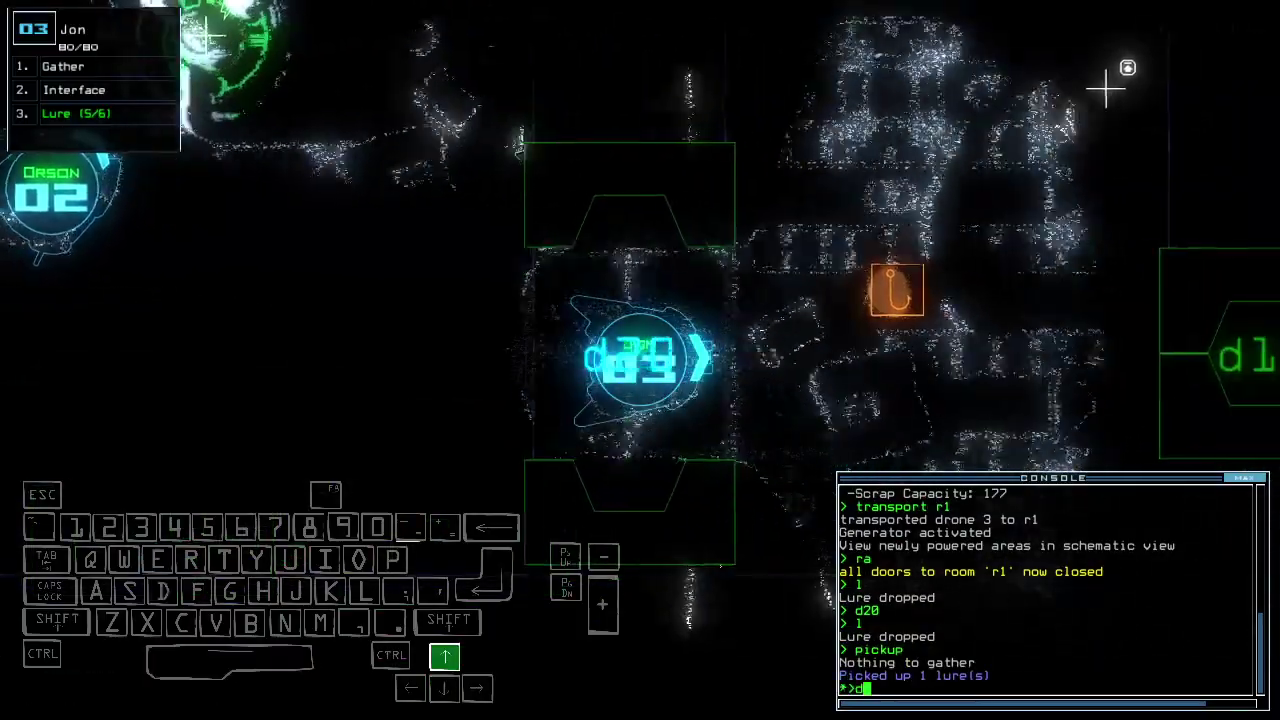
{"action": "type", "text": "d11"}
{"action": "key", "text": "Left"}
{"action": "key", "text": "Return"}
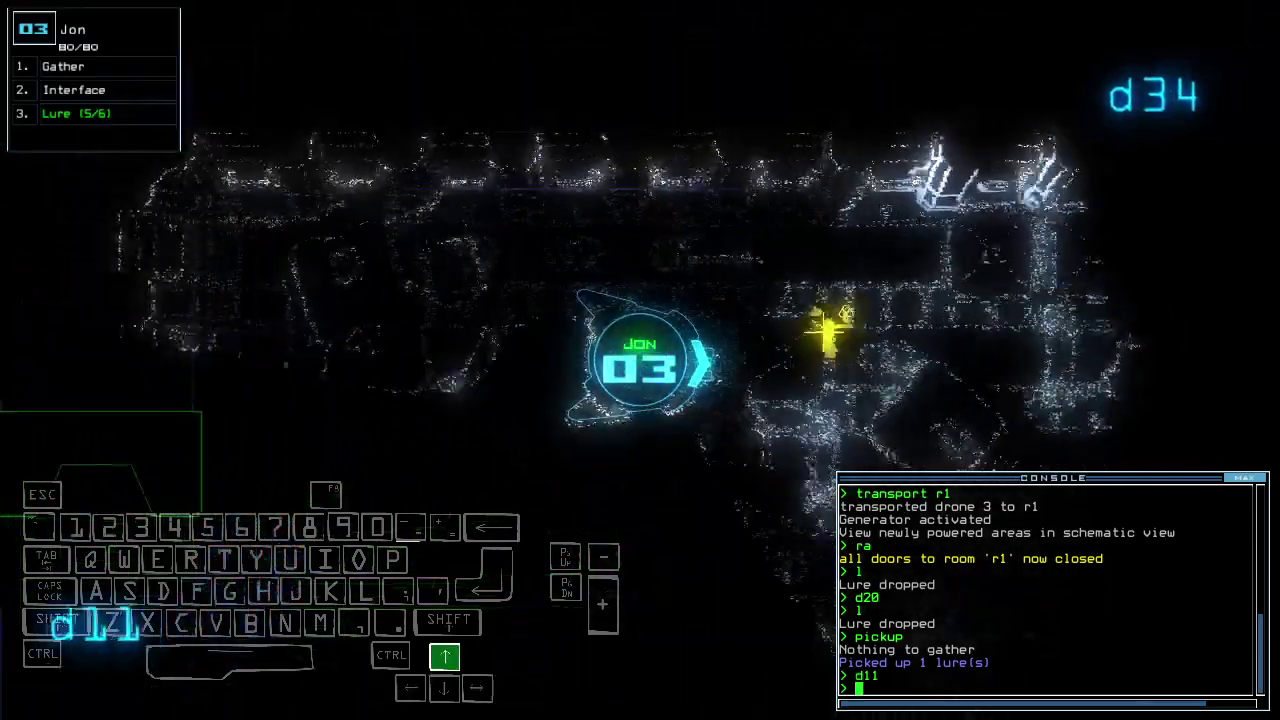
{"action": "key", "text": "g"}
{"action": "key", "text": "Up"}
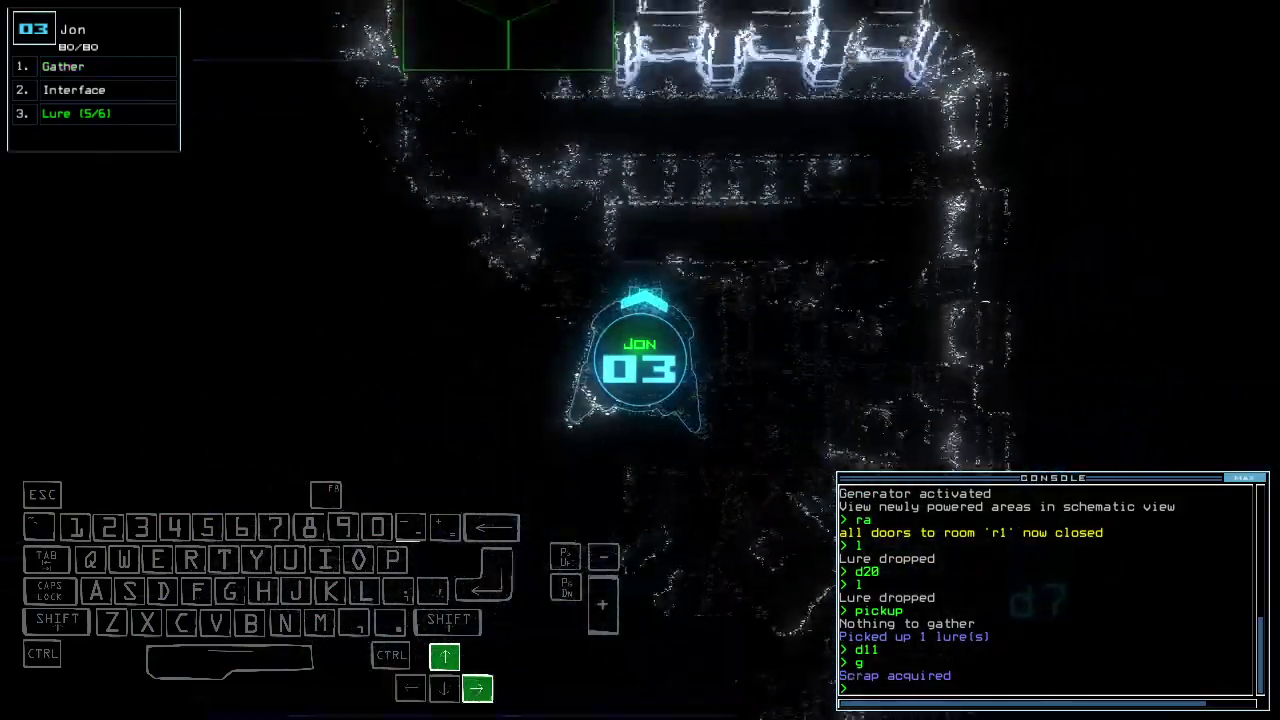
{"action": "type", "text": "l"}
Have drone 3 drop another lure and pass through door d7.
{"action": "key", "text": "Return"}
{"action": "key", "text": "space"}
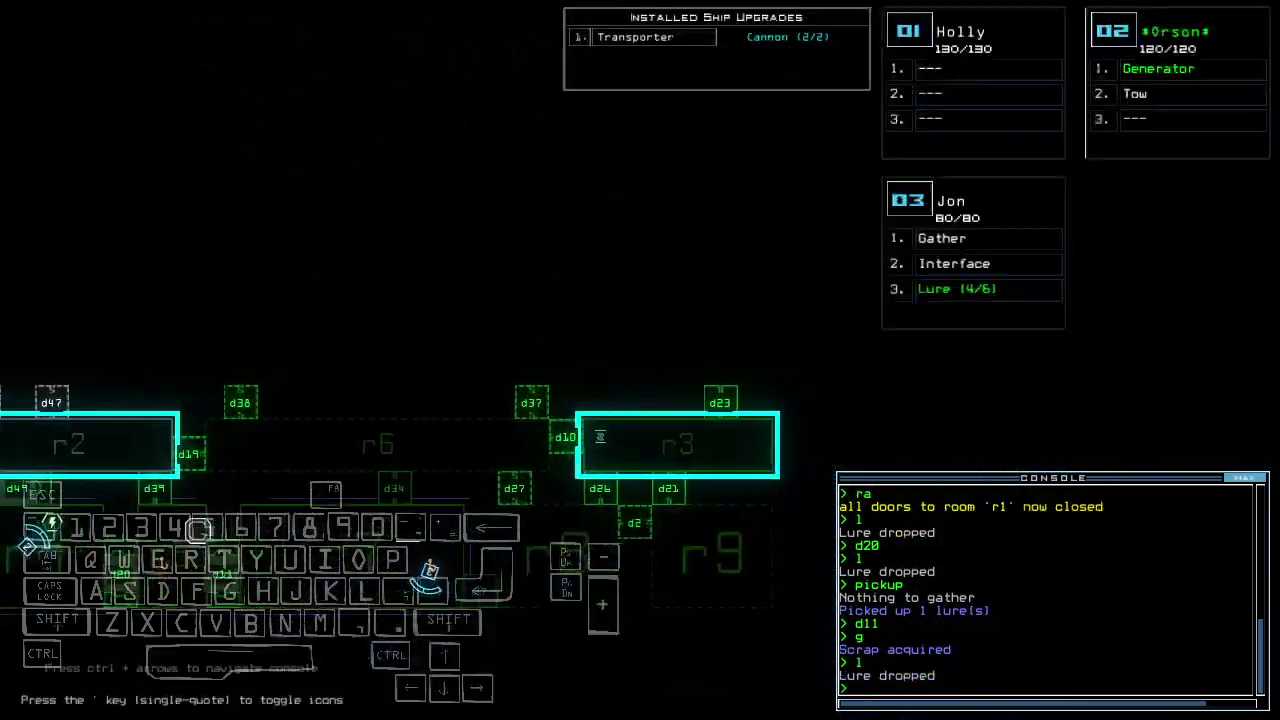
{"action": "type", "text": "d7"}
{"action": "key", "text": "Return"}
{"action": "key", "text": "Up"}
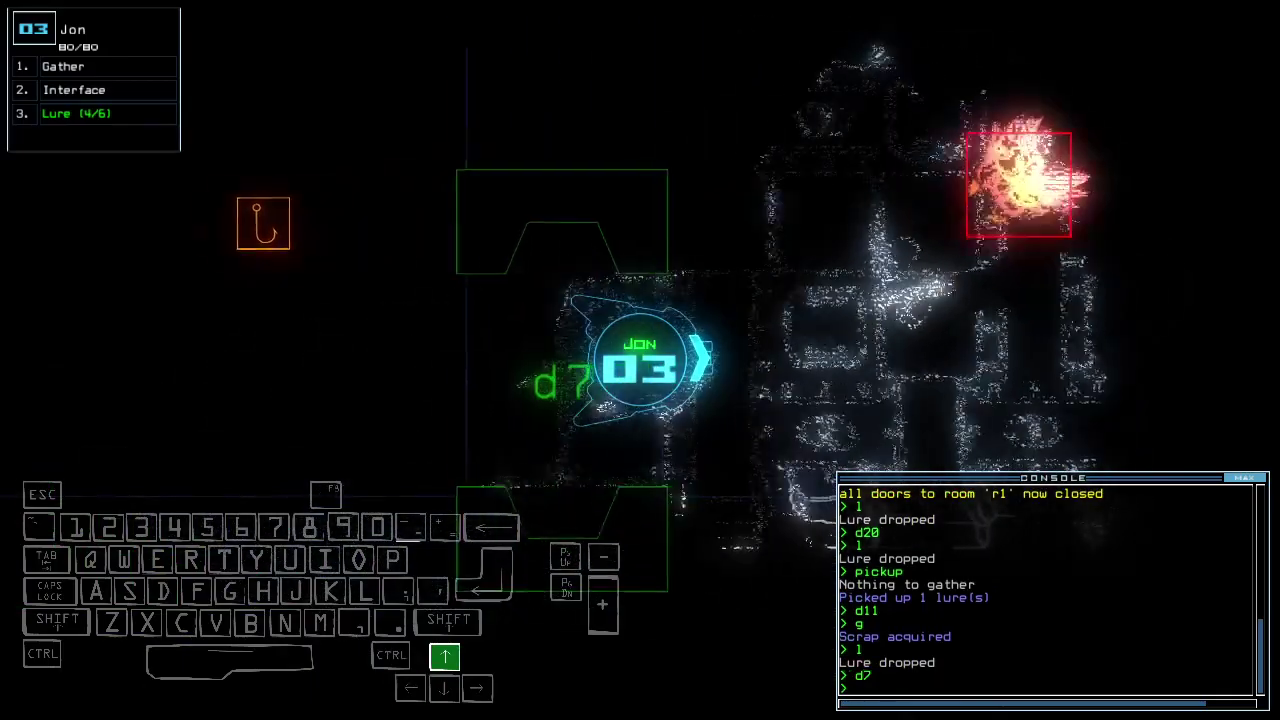
{"action": "key", "text": "Down"}
{"action": "type", "text": "d"}
{"action": "key", "text": "Return"}
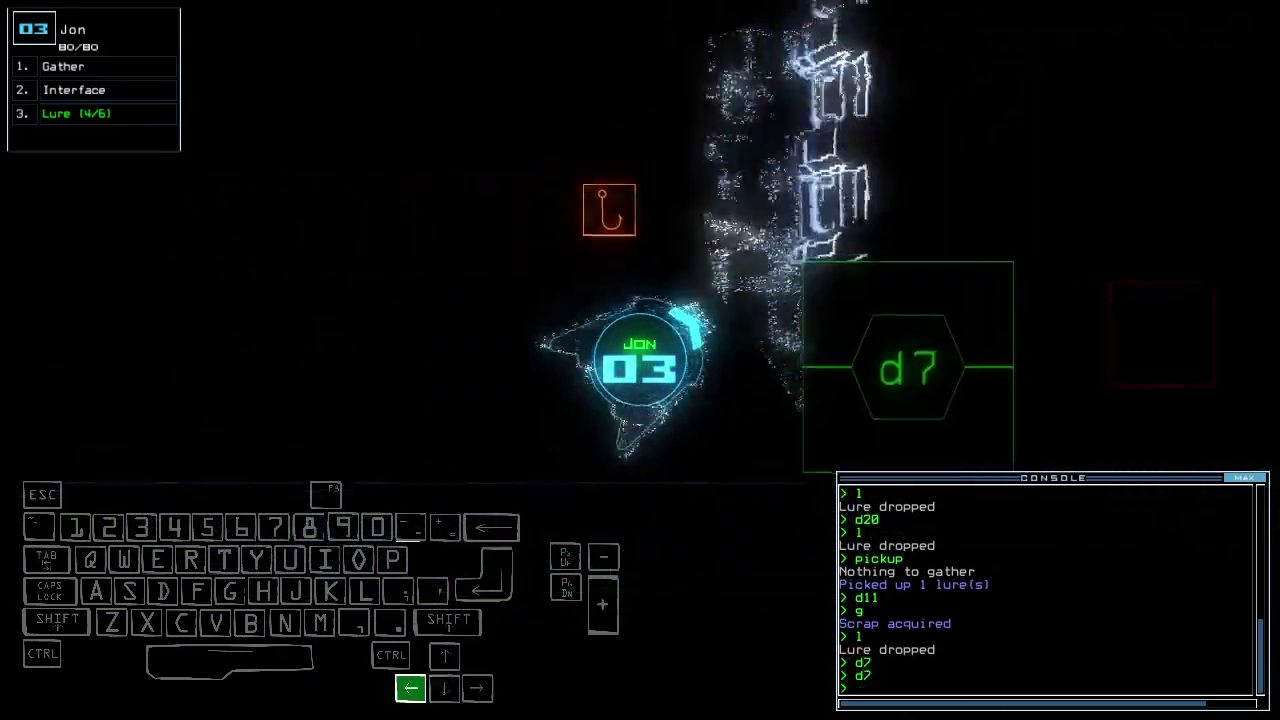
{"action": "key", "text": "space"}
{"action": "key", "text": "space"}
{"action": "type", "text": "f r"}
{"action": "key", "text": "Up"}
{"action": "type", "text": "8"}
Target room r8, take drone 3 through d34, and head toward d37.
{"action": "key", "text": "Return"}
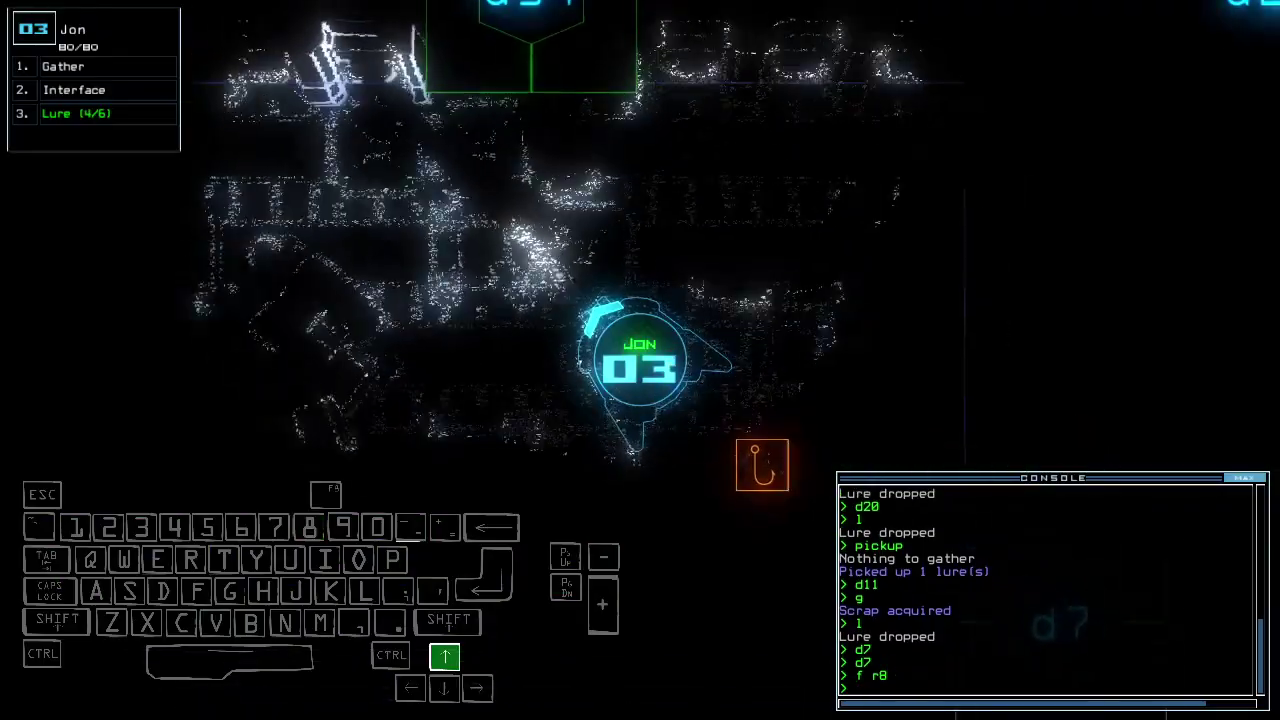
{"action": "type", "text": "d34"}
{"action": "key", "text": "Return"}
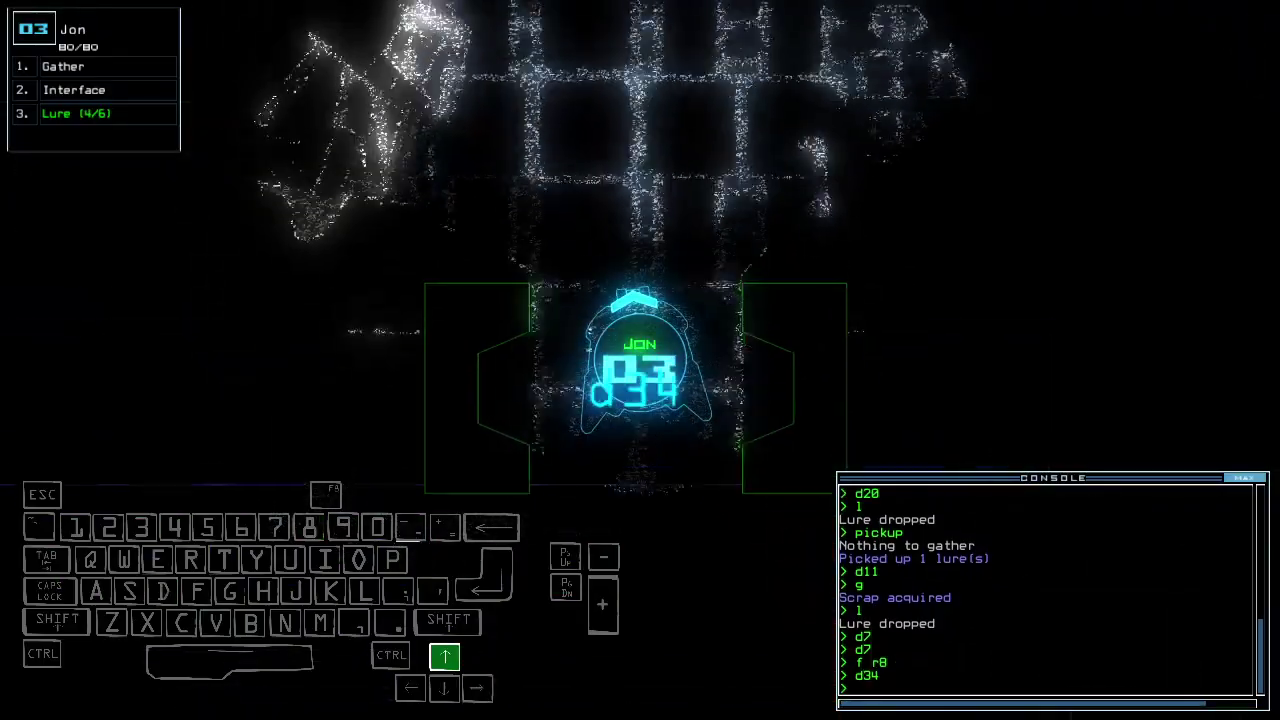
{"action": "key", "text": "space"}
{"action": "key", "text": "space"}
{"action": "key", "text": "Right"}
{"action": "key", "text": "Right"}
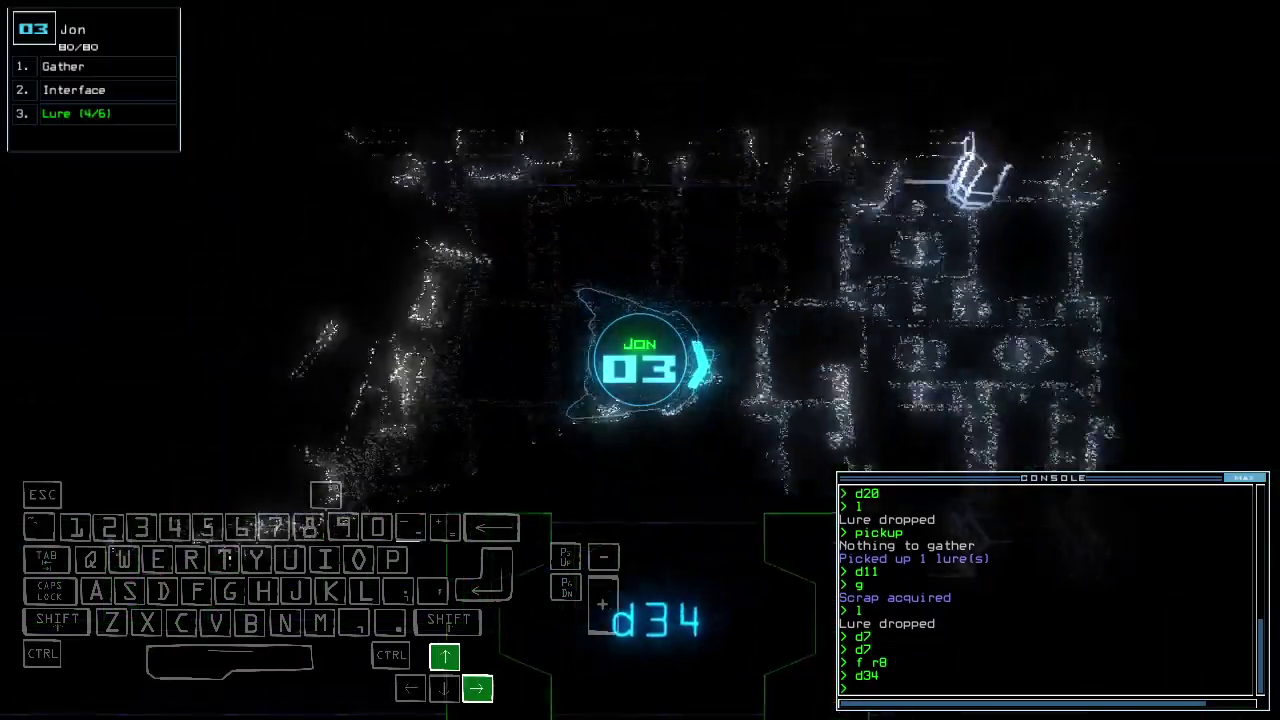
{"action": "key", "text": "Up"}
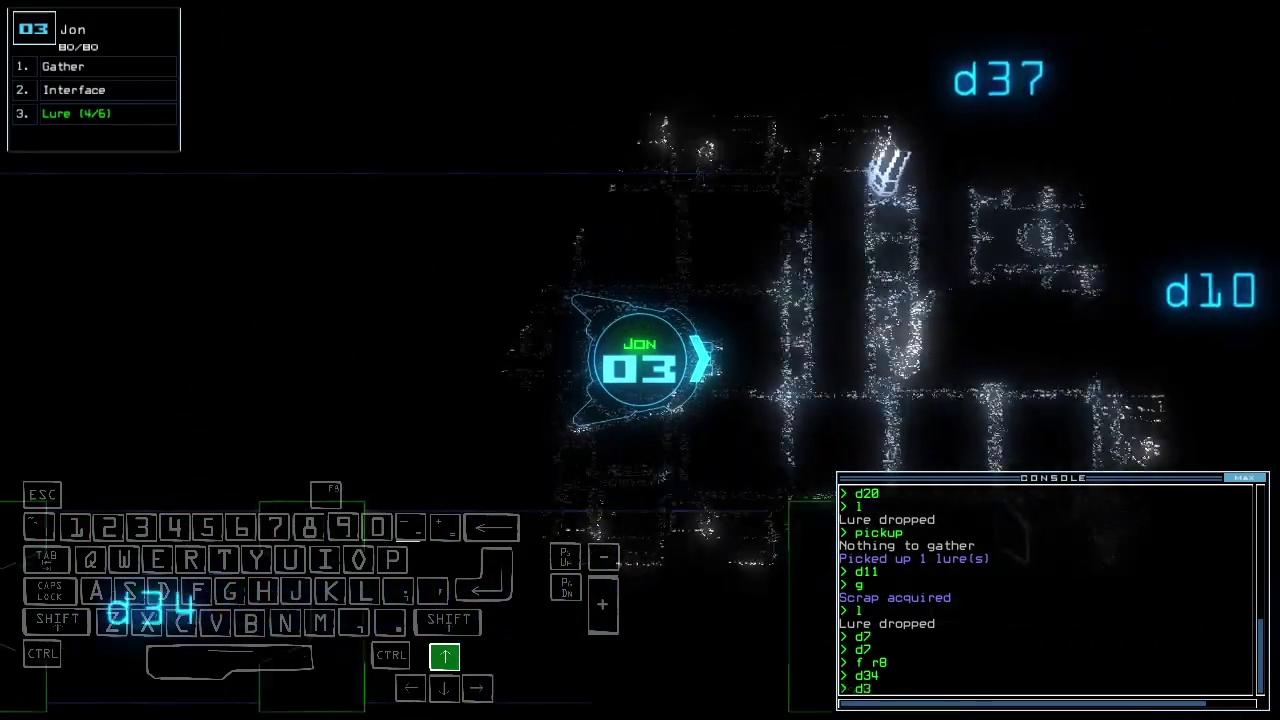
{"action": "type", "text": "d37"}
Open door d37 for drone 3 and drop a lure.
{"action": "key", "text": "Return"}
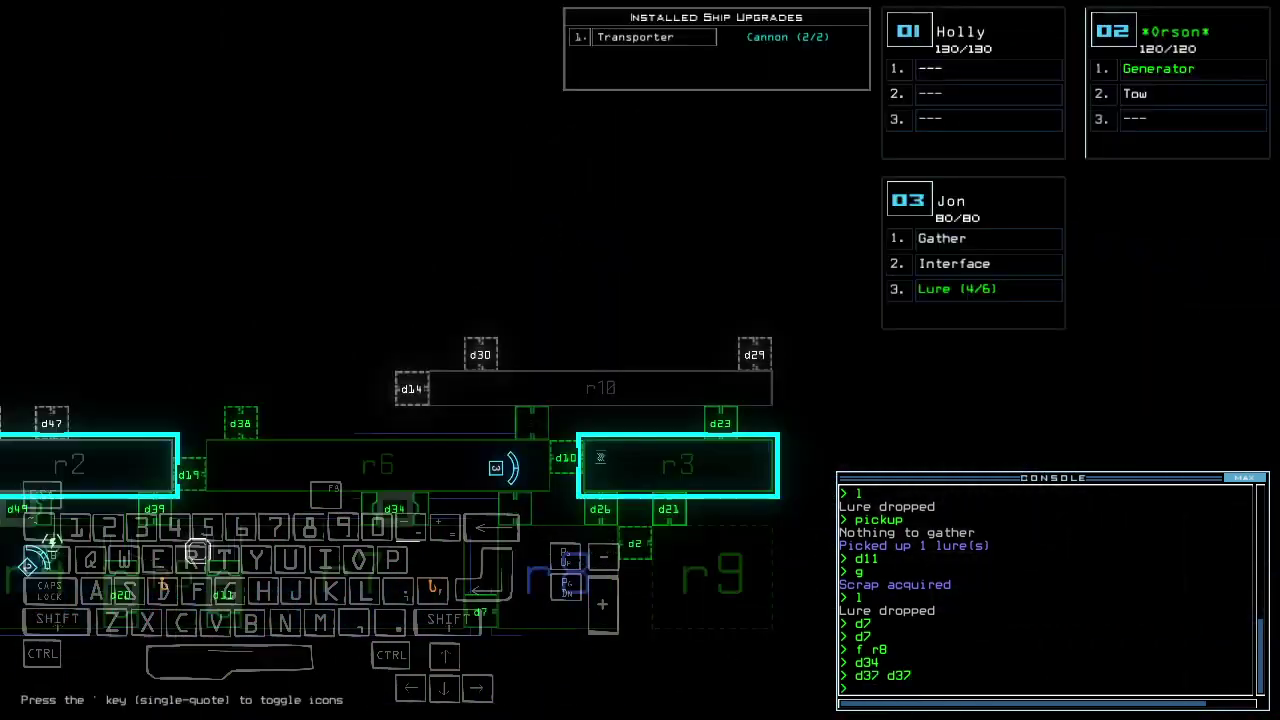
{"action": "key", "text": "space"}
{"action": "key", "text": "Left"}
{"action": "key", "text": "space"}
{"action": "key", "text": "Right"}
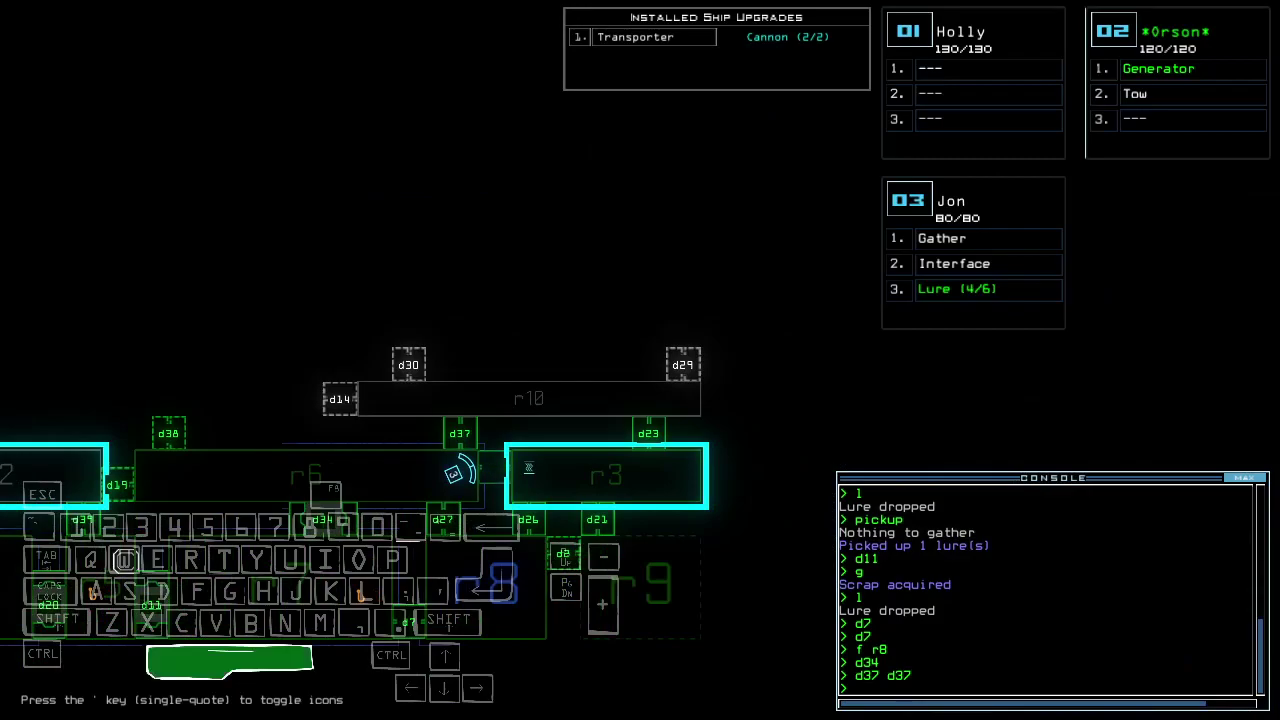
{"action": "key", "text": "space"}
{"action": "type", "text": "l"}
{"action": "key", "text": "Return"}
{"action": "type", "text": "37"}
{"action": "key", "text": "Return"}
Gather scrap with drone 3, then try routing drone 1 to r3.
{"action": "key", "text": "Up"}
{"action": "key", "text": "Right"}
{"action": "key", "text": "Left"}
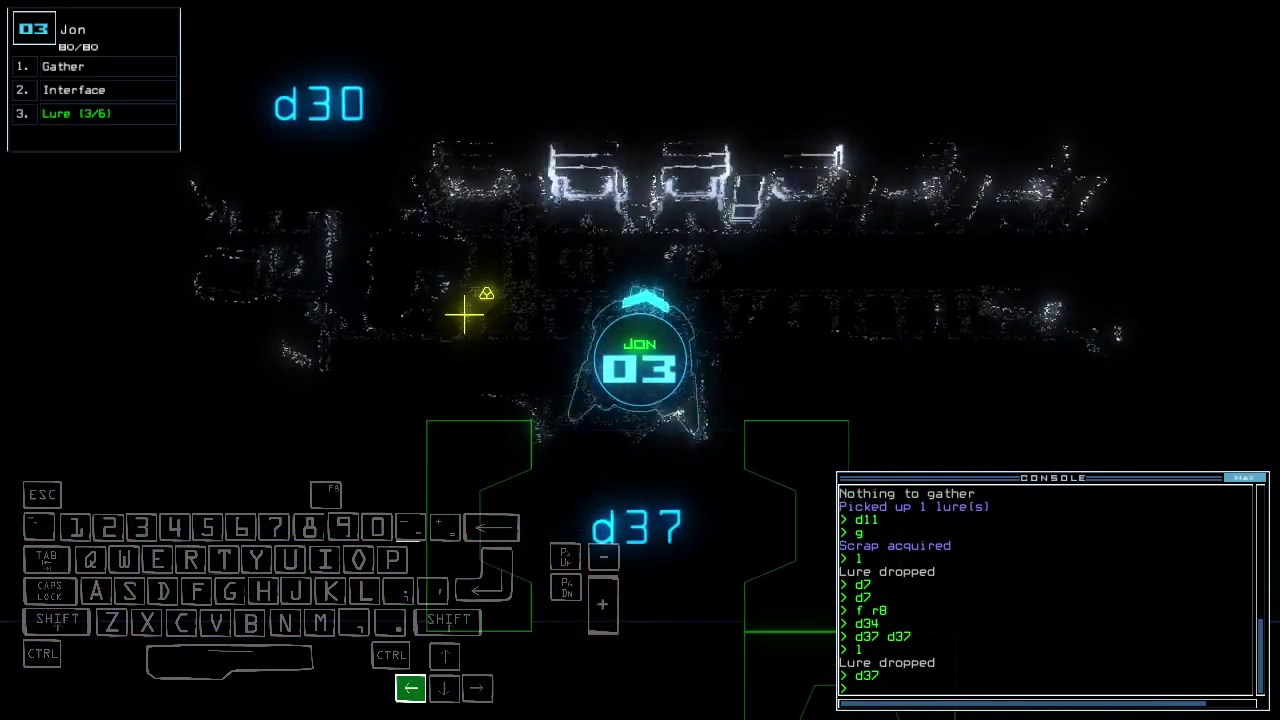
{"action": "type", "text": "g"}
{"action": "key", "text": "Return"}
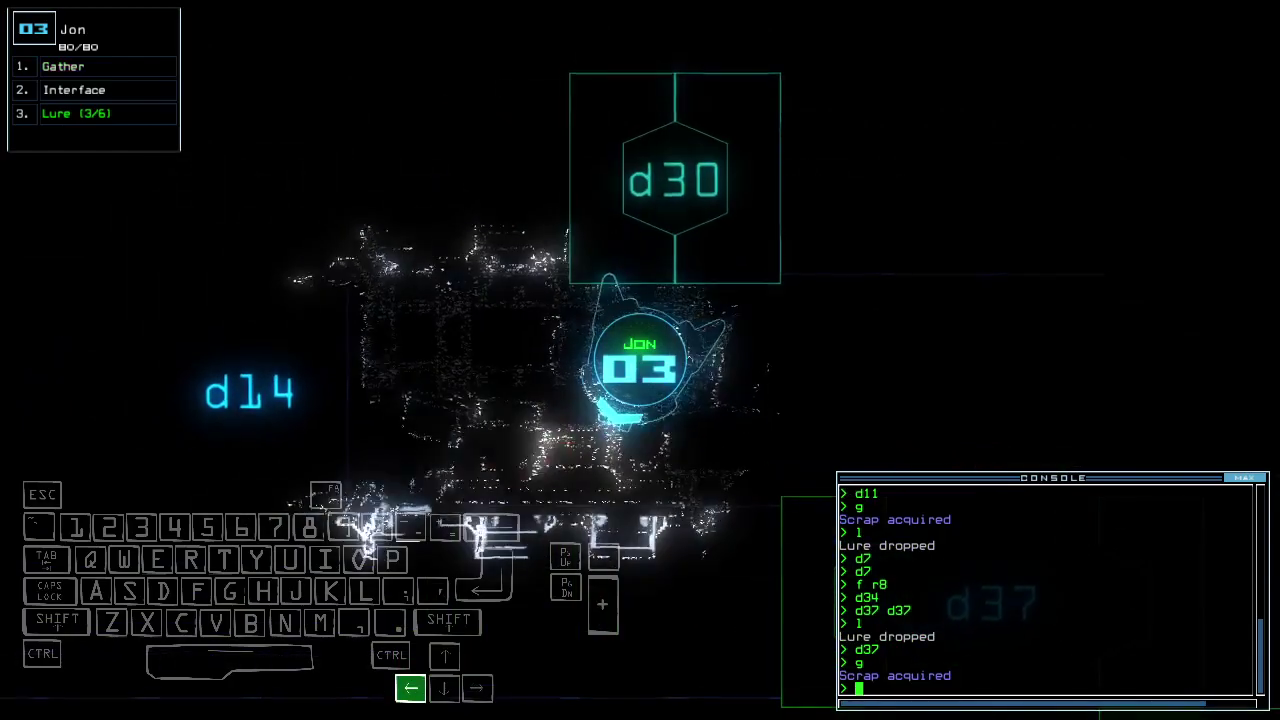
{"action": "type", "text": "navigate 1"}
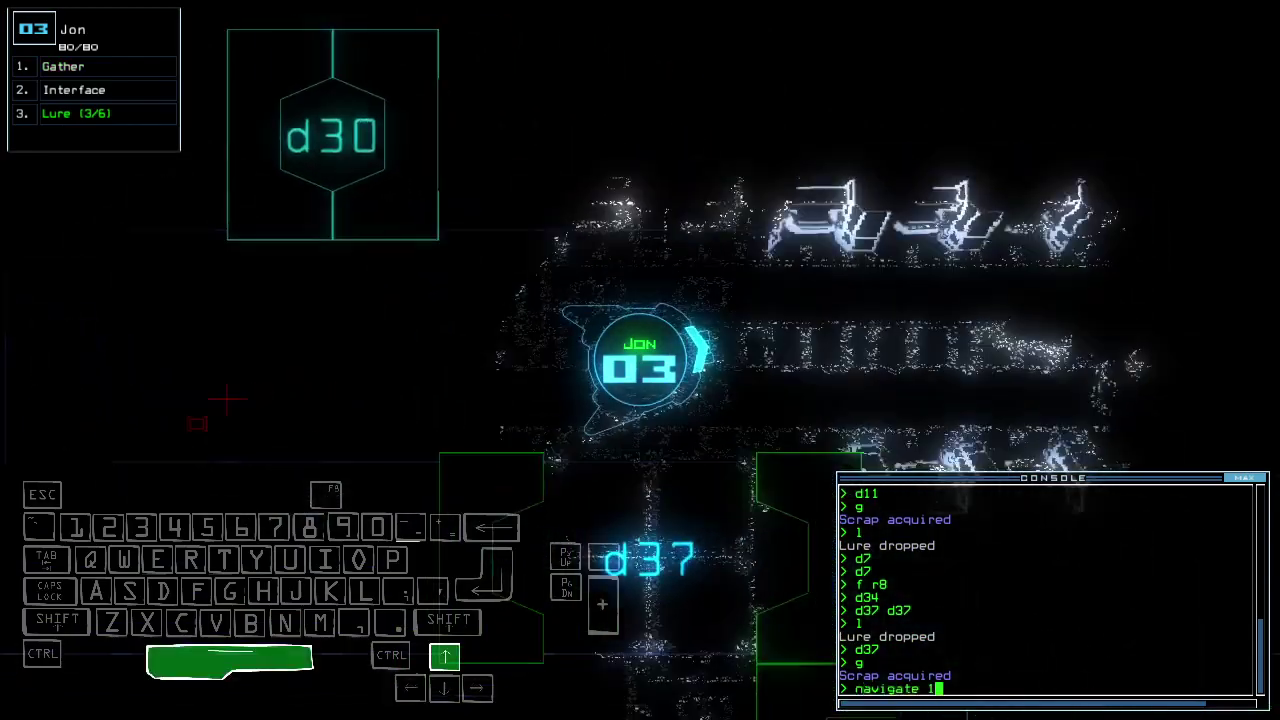
{"action": "type", "text": " r3"}
{"action": "key", "text": "Return"}
{"action": "key", "text": "Left"}
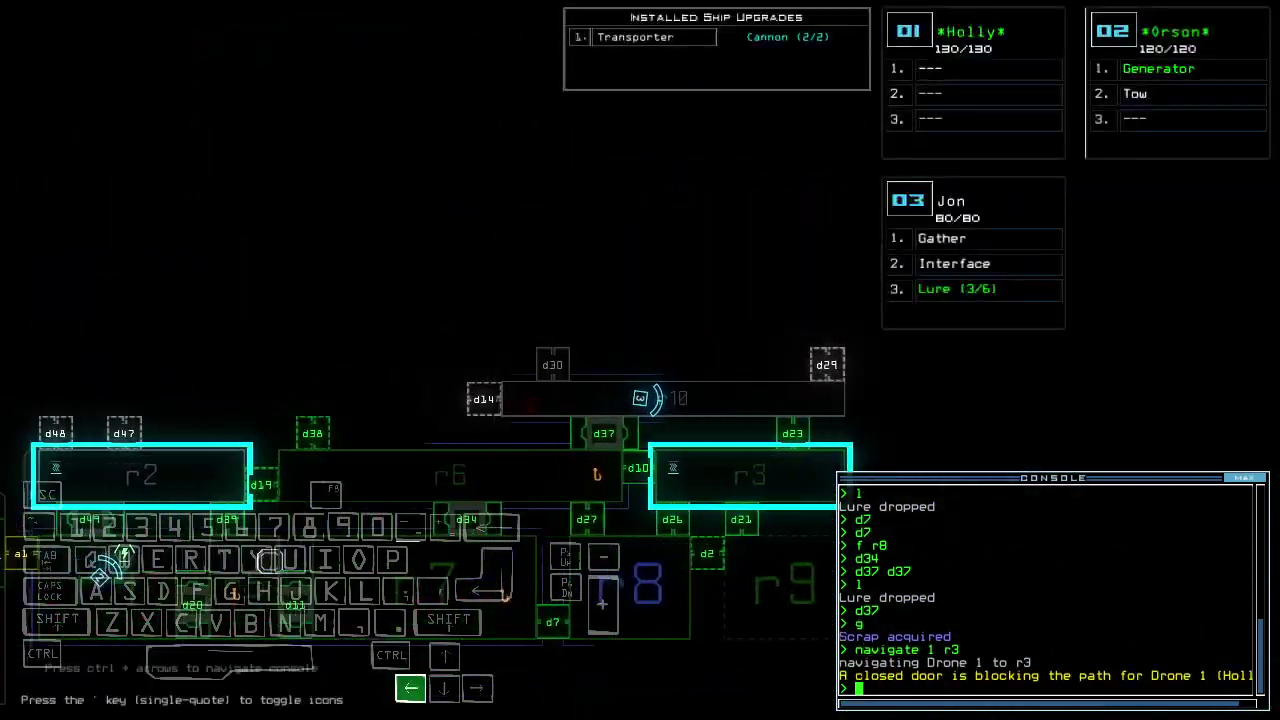
Route drone 1 toward r2 while driving drone 3 forward.
{"action": "key", "text": "Tab"}
{"action": "type", "text": "navigate 1 r2"}
{"action": "key", "text": "Up"}
{"action": "key", "text": "Return"}
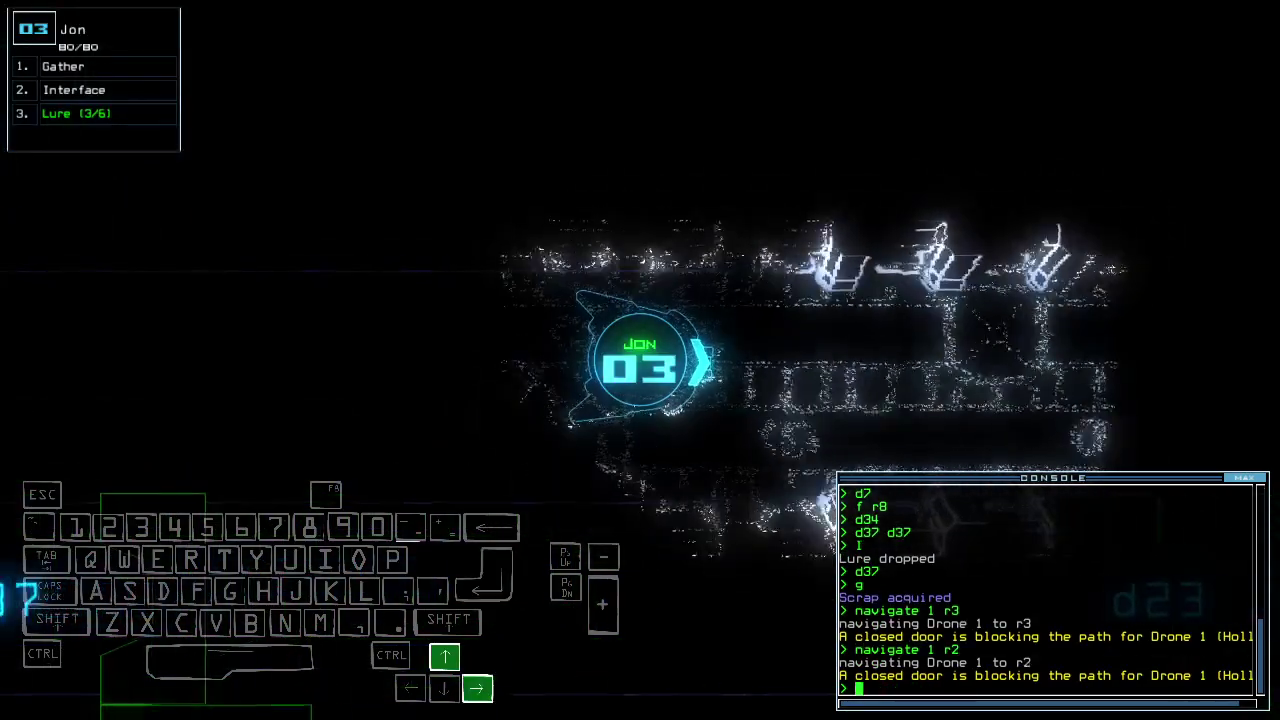
{"action": "key", "text": "space"}
{"action": "type", "text": "arr"}
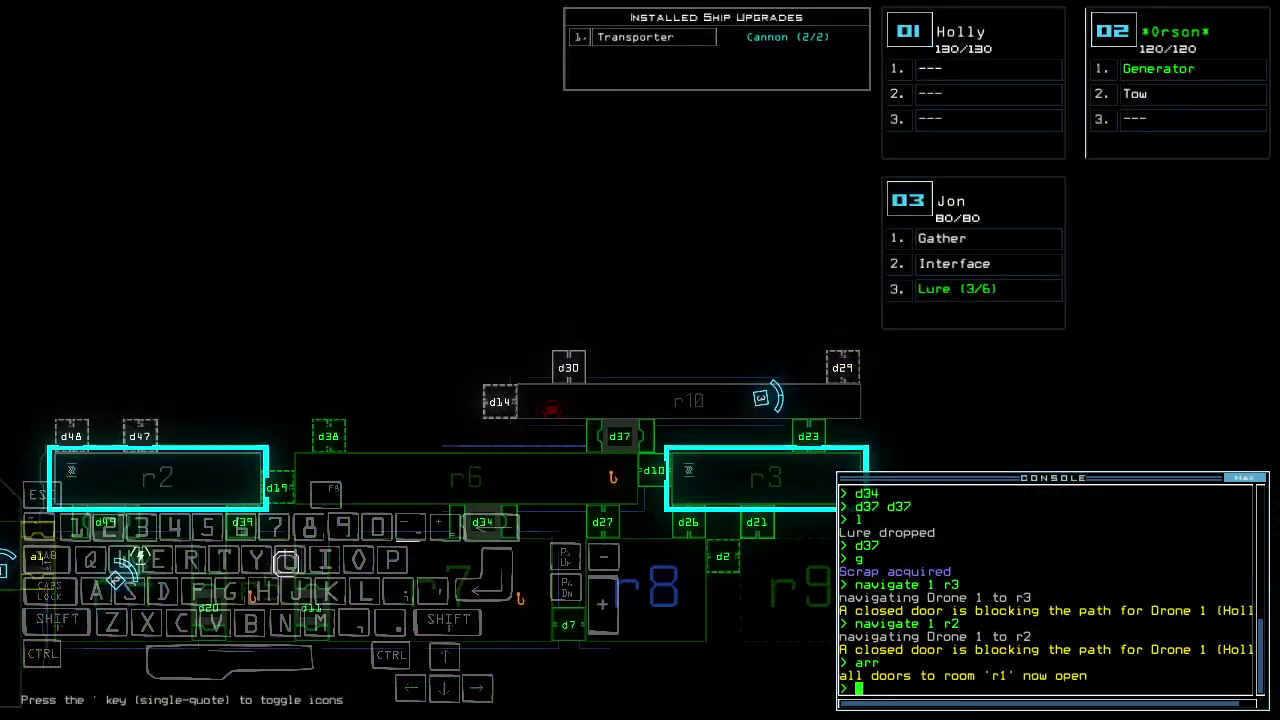
{"action": "key", "text": "space"}
{"action": "key", "text": "Up"}
{"action": "type", "text": "navigate 1"}
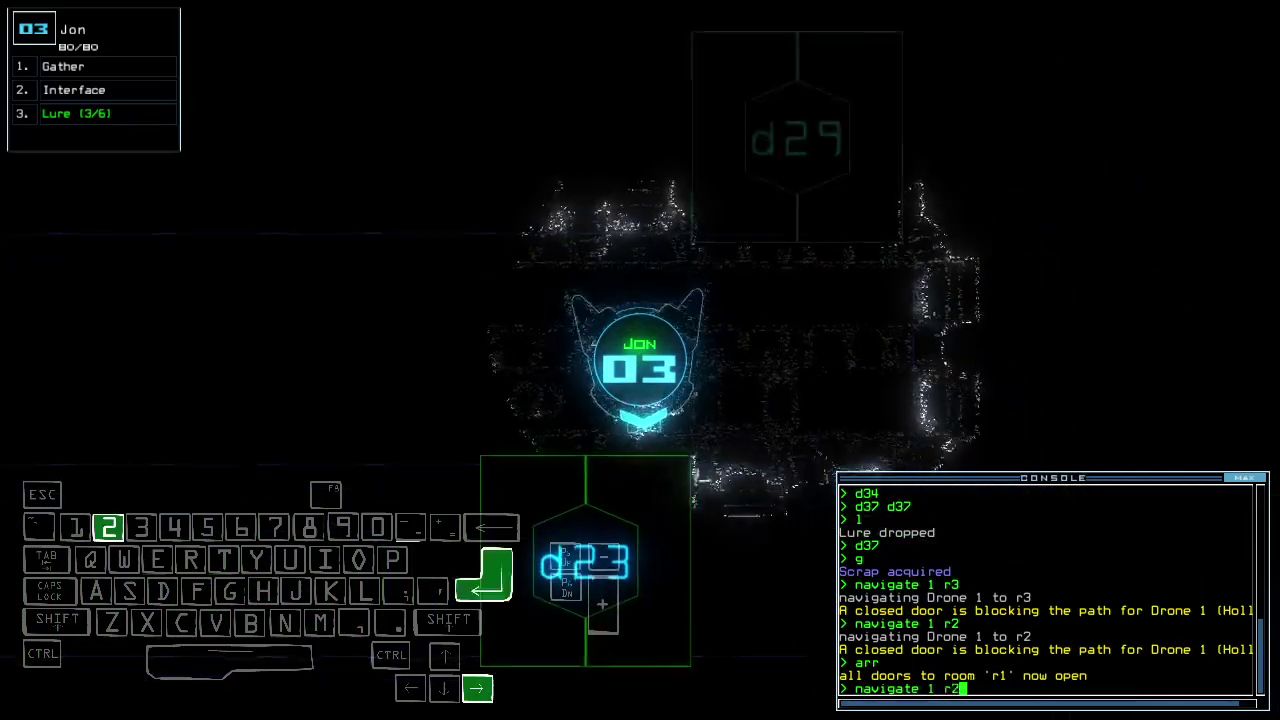
{"action": "key", "text": "Return"}
{"action": "key", "text": "space"}
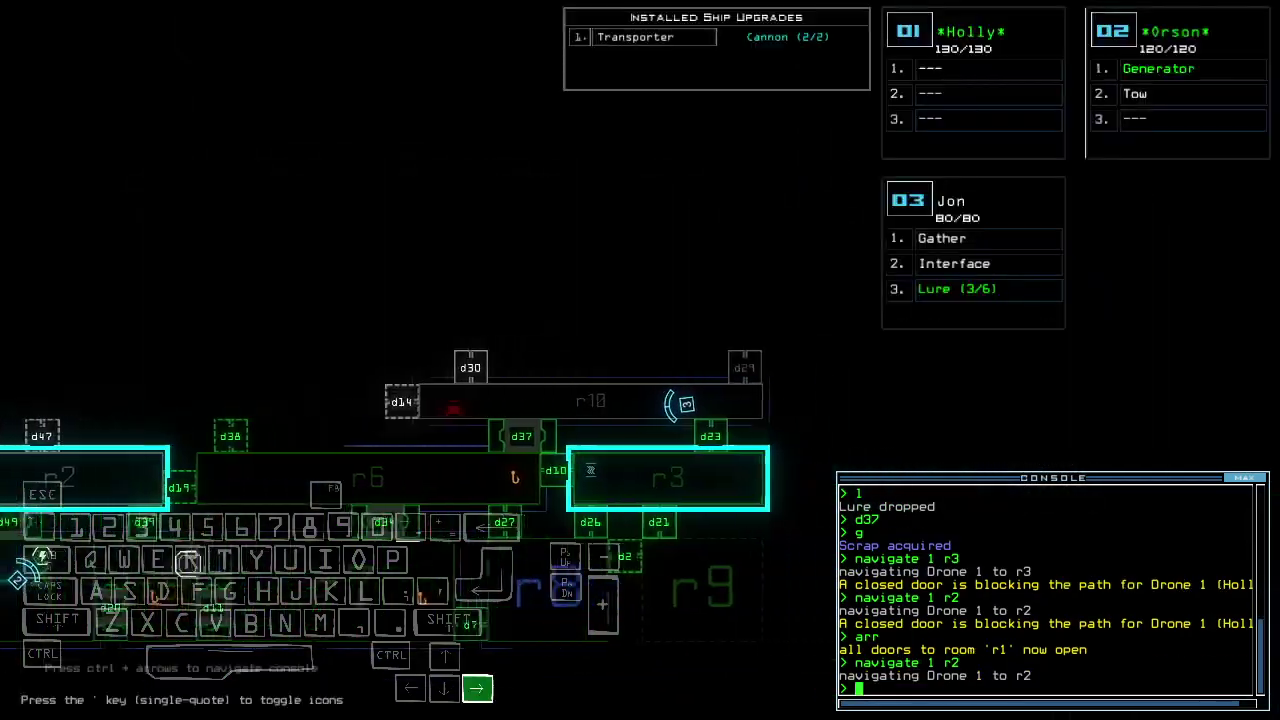
{"action": "key", "text": "space"}
{"action": "key", "text": "Up"}
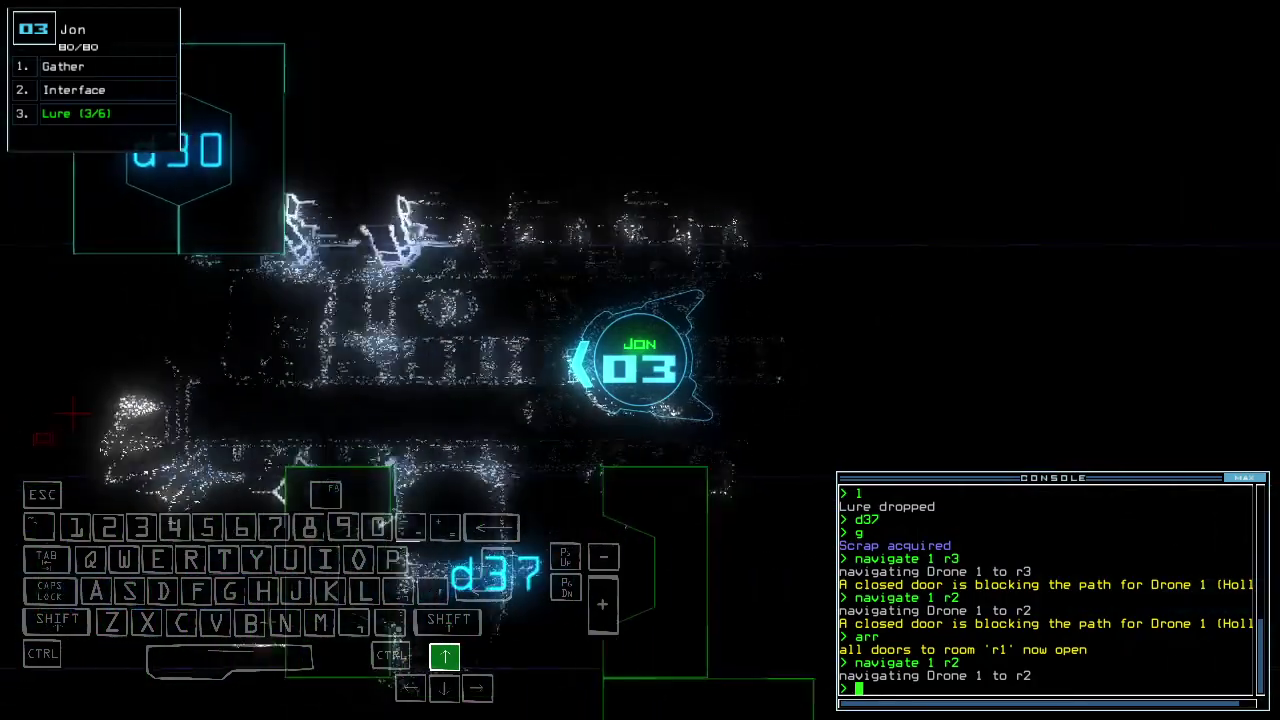
{"action": "type", "text": "pickup"}
Pick up the dropped lure and transport drone 1 to r1.
{"action": "key", "text": "Return"}
{"action": "key", "text": "space"}
{"action": "key", "text": "1"}
{"action": "key", "text": "space"}
{"action": "key", "text": "Up"}
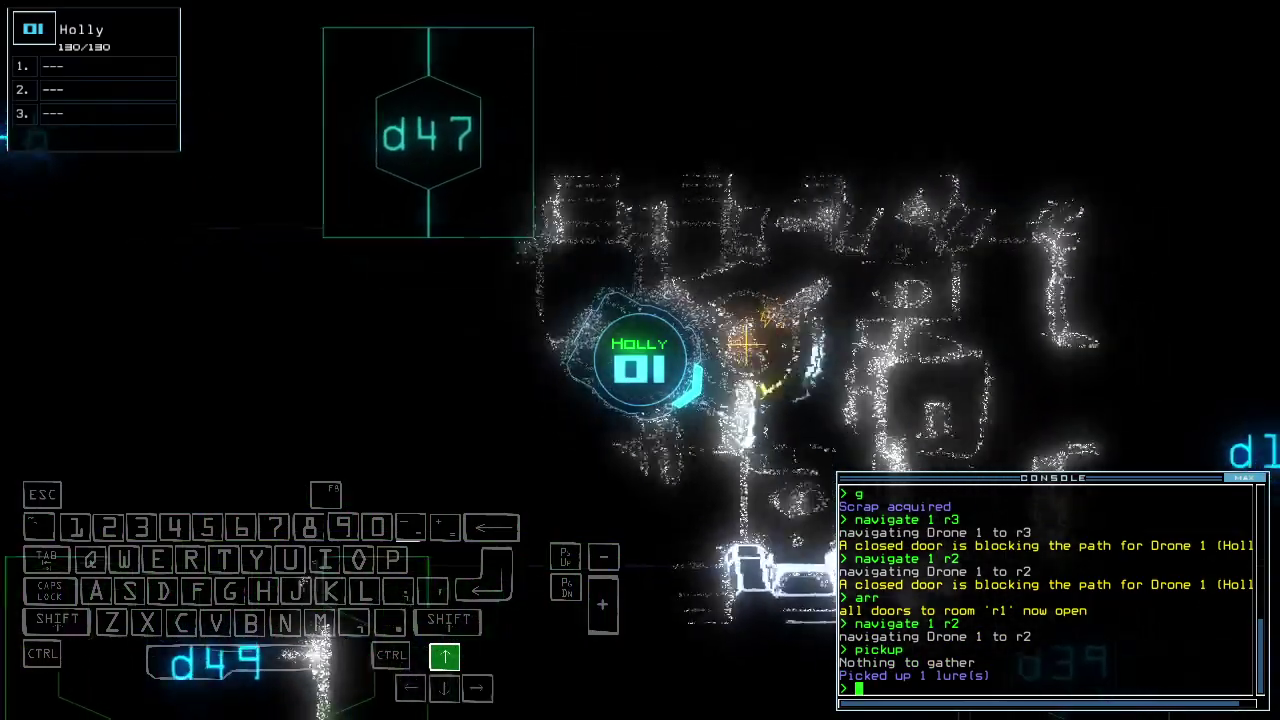
{"action": "type", "text": "transport r1"}
{"action": "key", "text": "Return"}
Have drone 3 open d10, drop a lure, and open d21.
{"action": "key", "text": "3"}
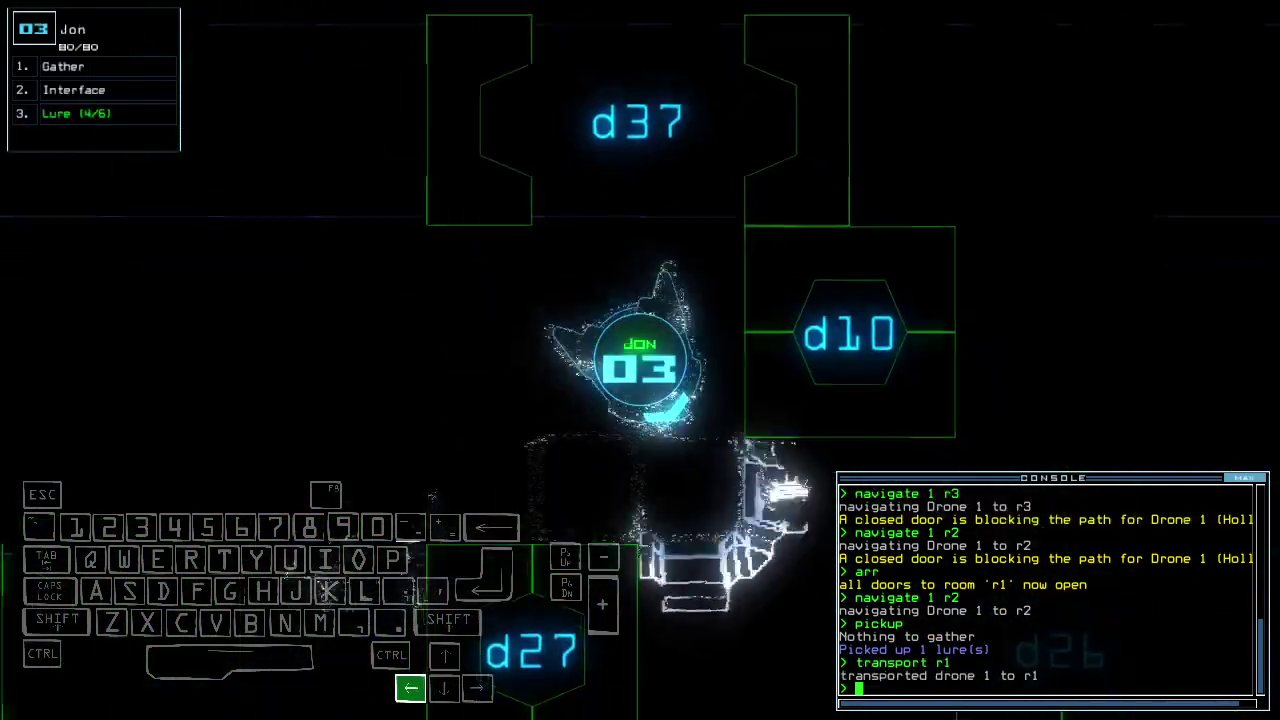
{"action": "key", "text": "space"}
{"action": "key", "text": "Return"}
{"action": "key", "text": "3"}
{"action": "key", "text": "Up"}
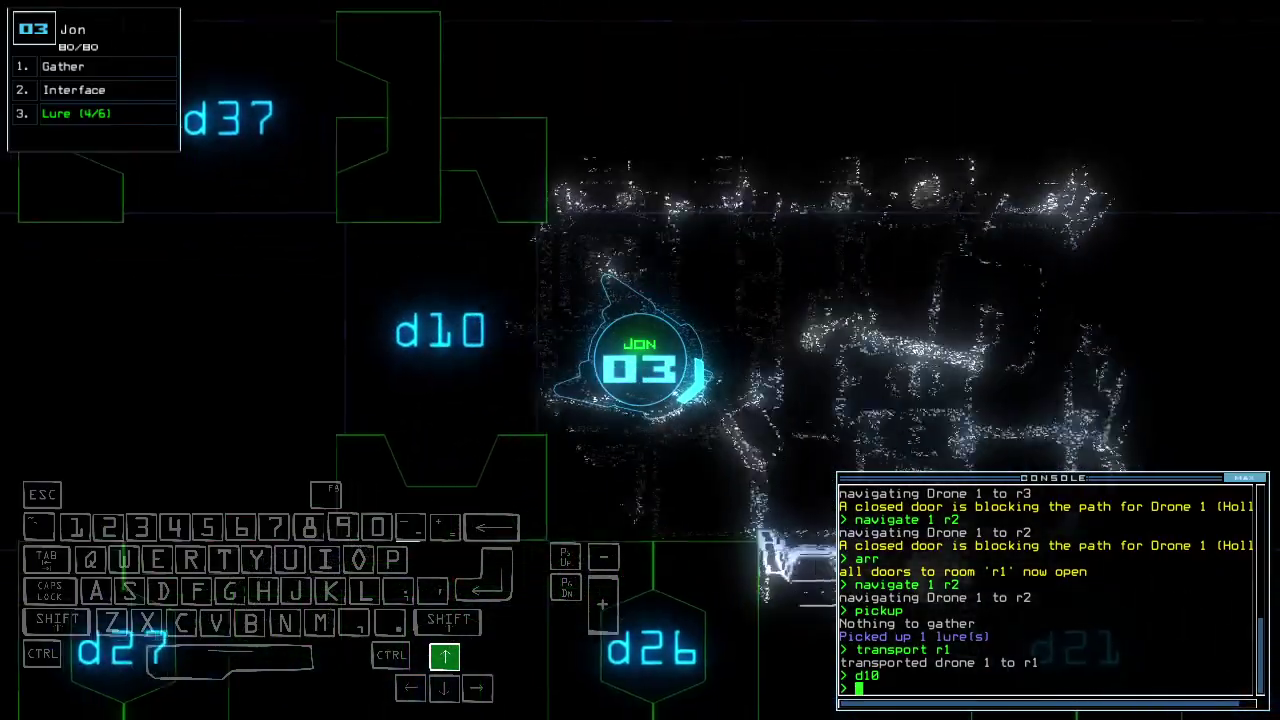
{"action": "type", "text": "1d21"}
{"action": "key", "text": "Right"}
{"action": "key", "text": "Return"}
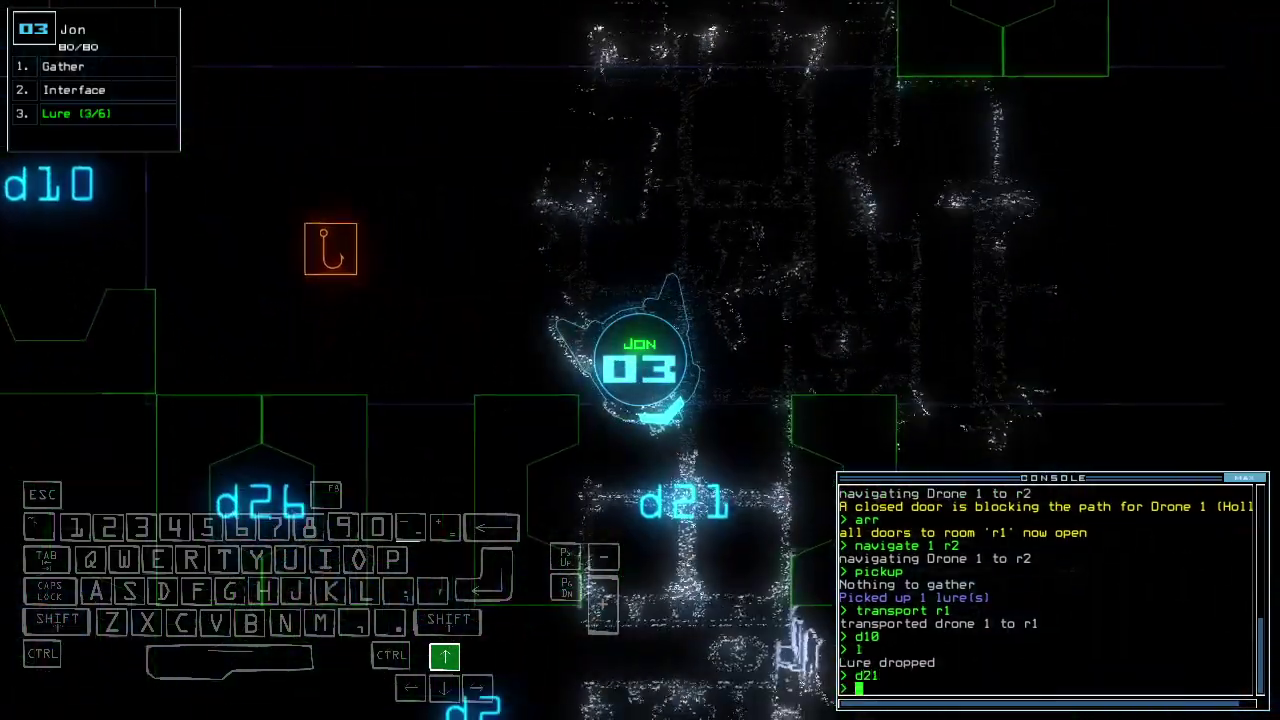
{"action": "key", "text": "Up"}
{"action": "key", "text": "Up"}
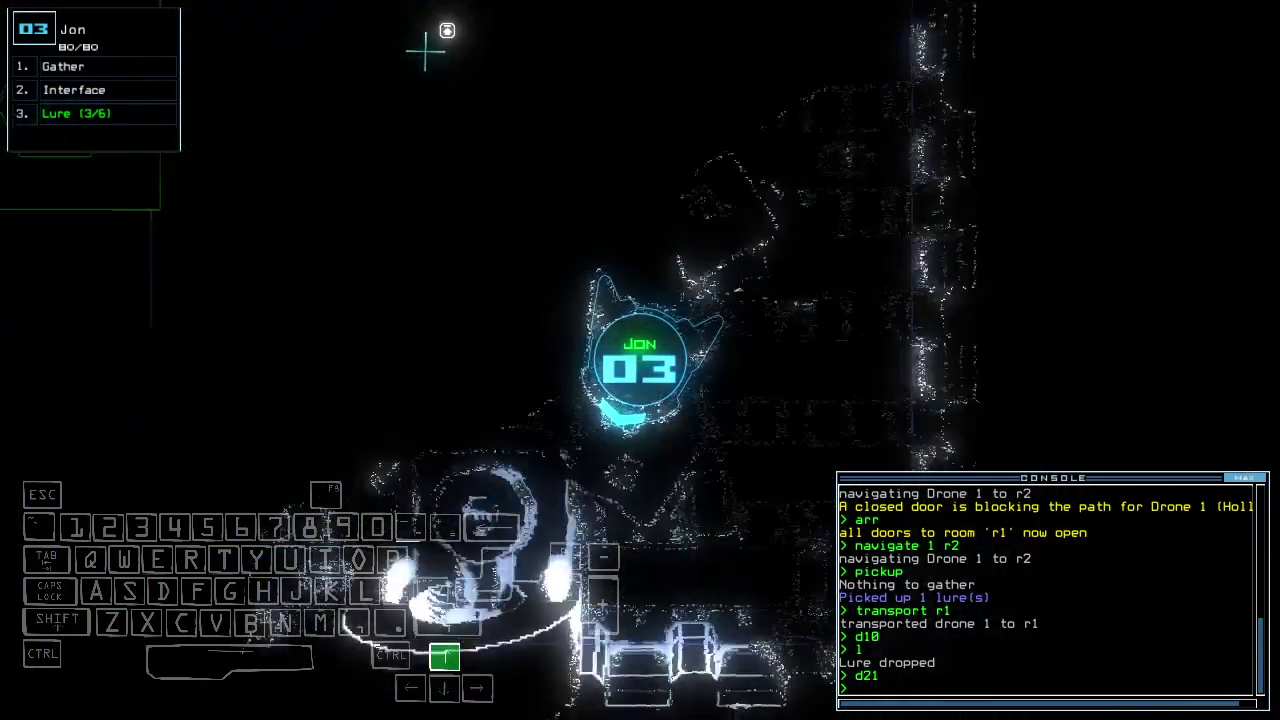
Gather the jump cell fuel with drone 3.
{"action": "key", "text": "Up"}
{"action": "key", "text": "Return"}
{"action": "key", "text": "Left"}
{"action": "key", "text": "Left"}
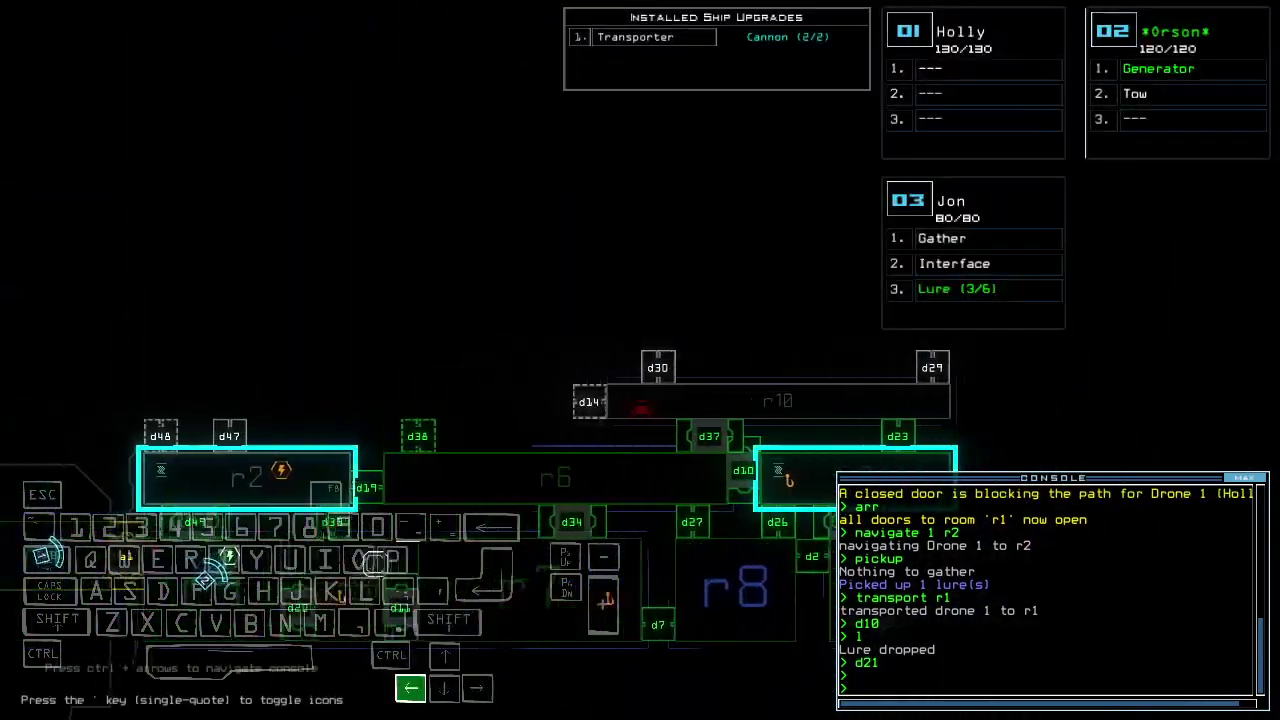
{"action": "type", "text": "ather"}
{"action": "key", "text": "Return"}
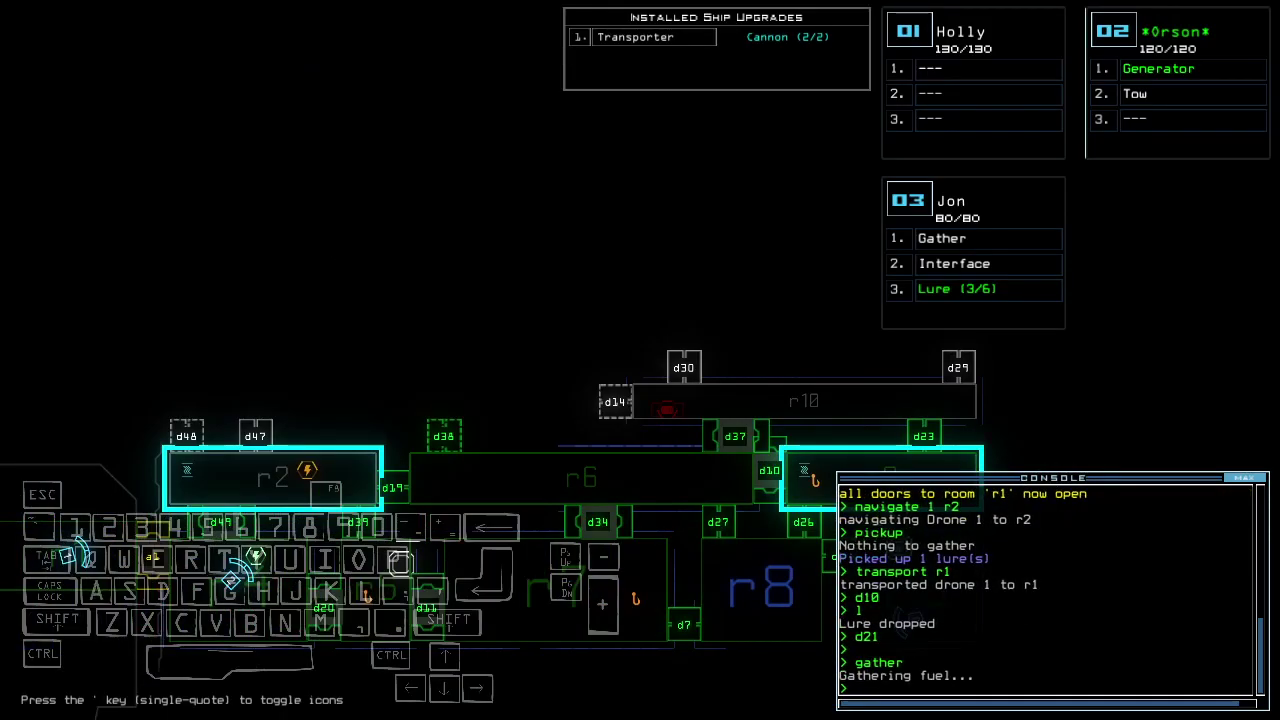
{"action": "key", "text": "3"}
Move the tow module to drone 1, send it to r3, and tow the Ship Surveyor.
{"action": "key", "text": "1"}
{"action": "key", "text": "Up"}
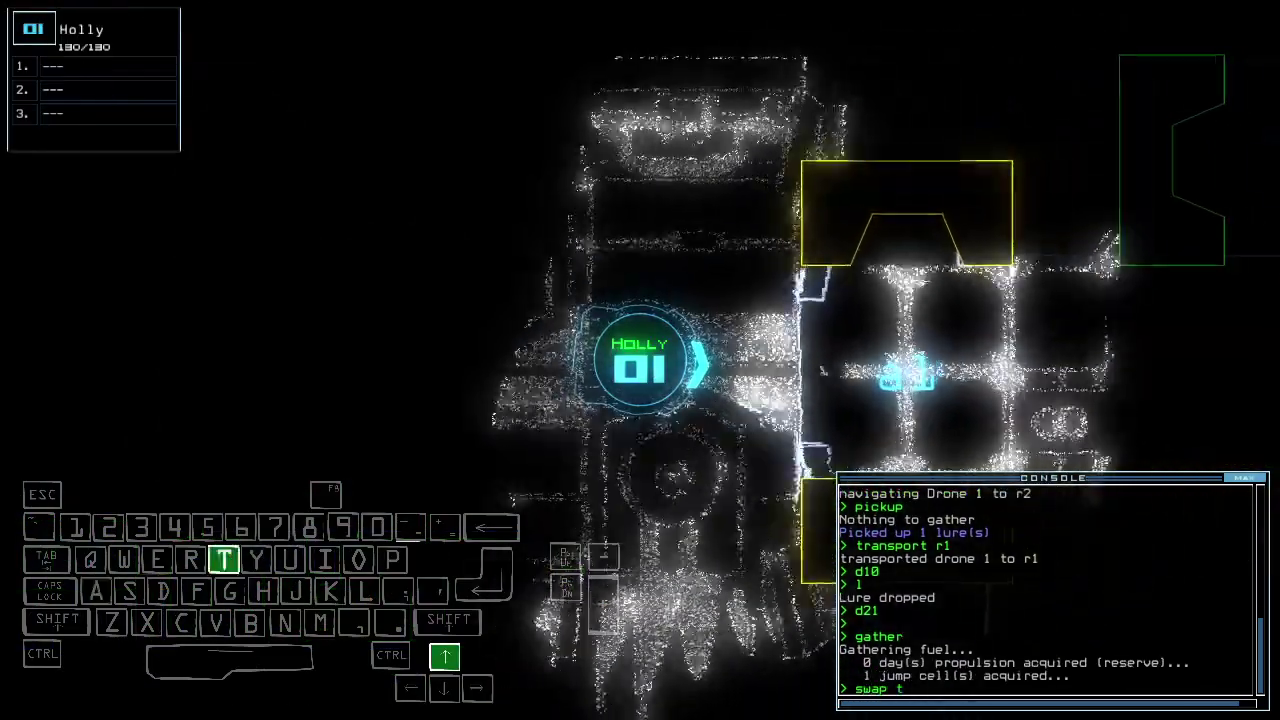
{"action": "type", "text": "wap to"}
{"action": "key", "text": "Return"}
{"action": "type", "text": "t"}
{"action": "key", "text": "Down"}
{"action": "type", "text": "ransport r3"}
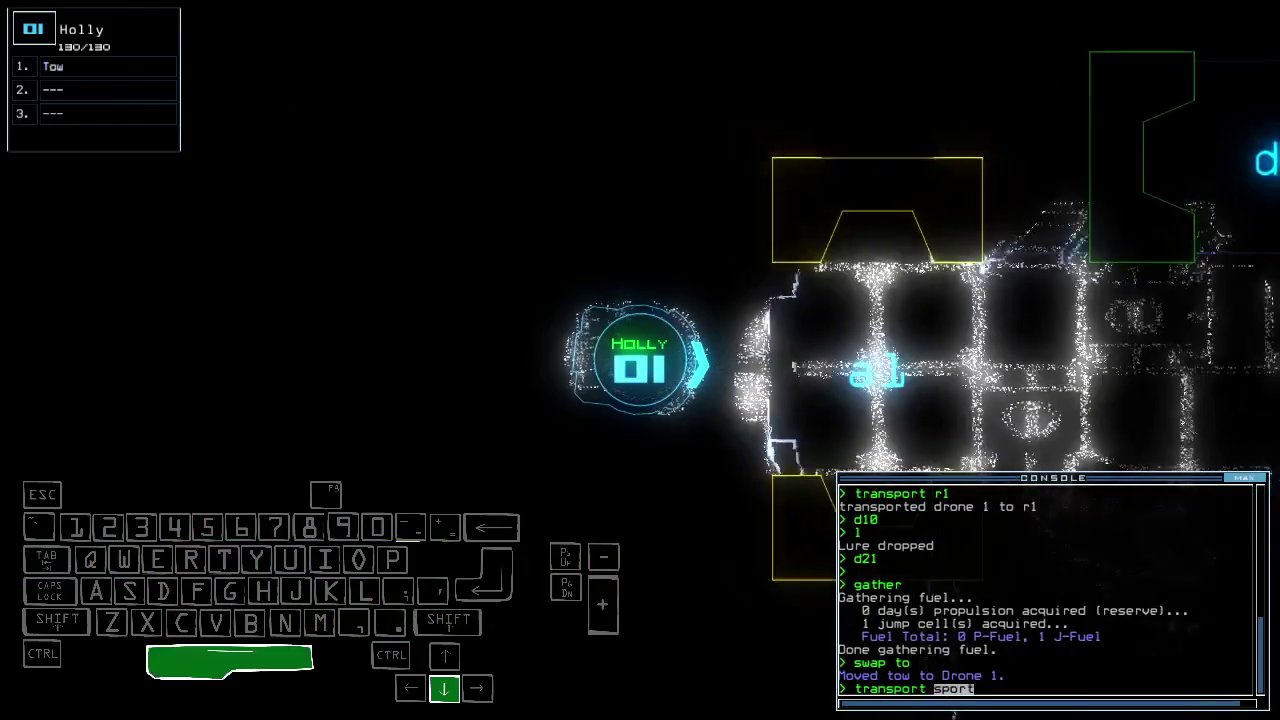
{"action": "key", "text": "Return"}
{"action": "key", "text": "Up"}
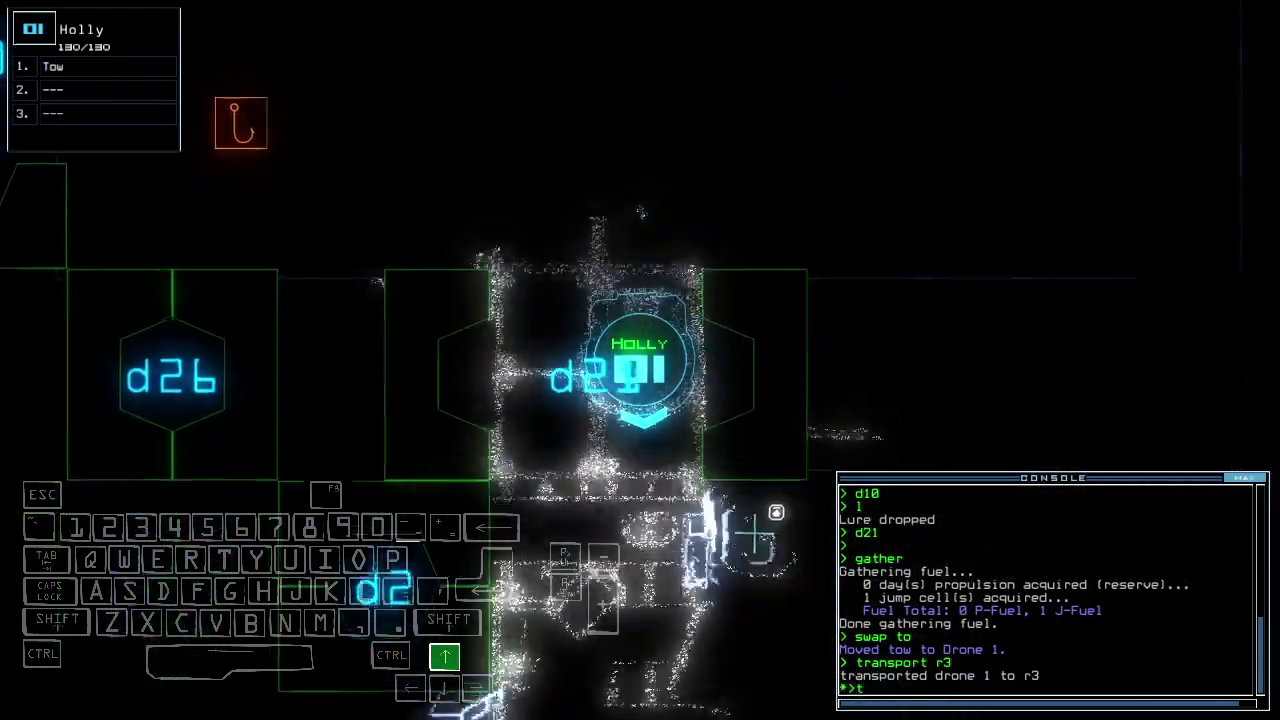
{"action": "type", "text": "tow"}
{"action": "key", "text": "Return"}
{"action": "type", "text": "navigate"}
{"action": "key", "text": "Down"}
{"action": "type", "text": "3"}
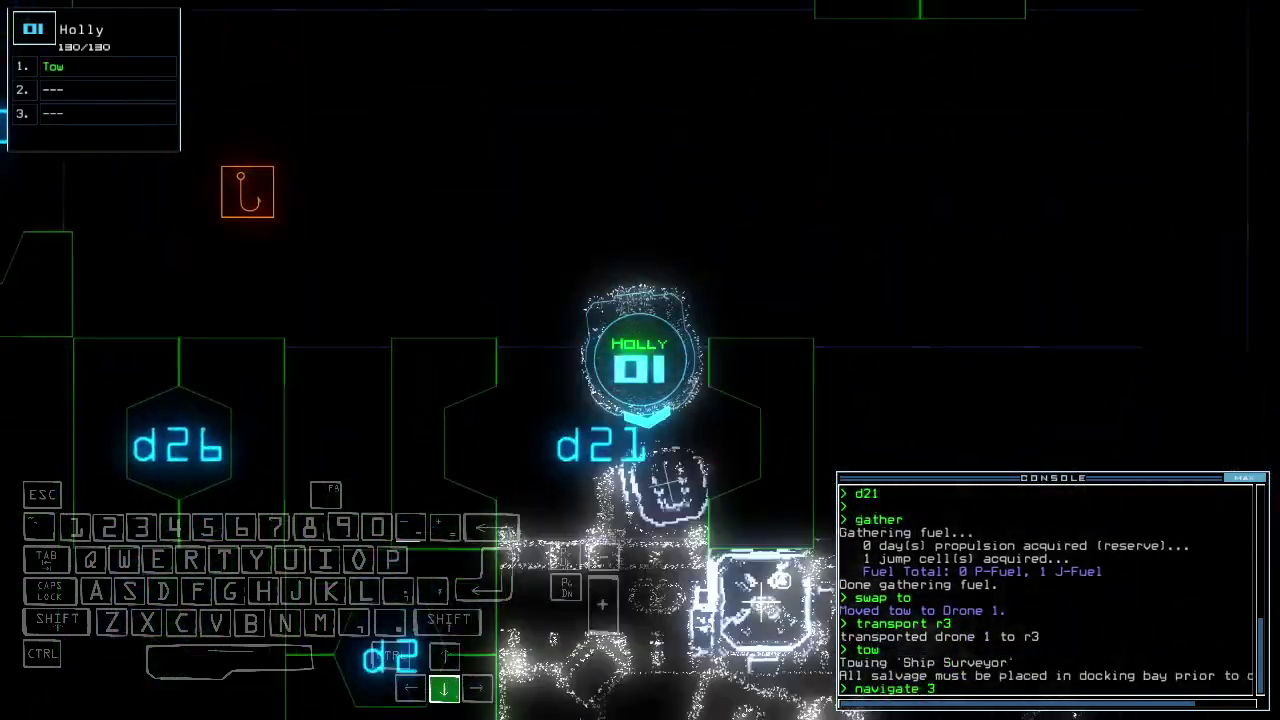
Transport towing drone 1 to r1; drone 3 grabs a lure and follows.
{"action": "key", "text": "Return"}
{"action": "type", "text": "transport r1"}
{"action": "key", "text": "Return"}
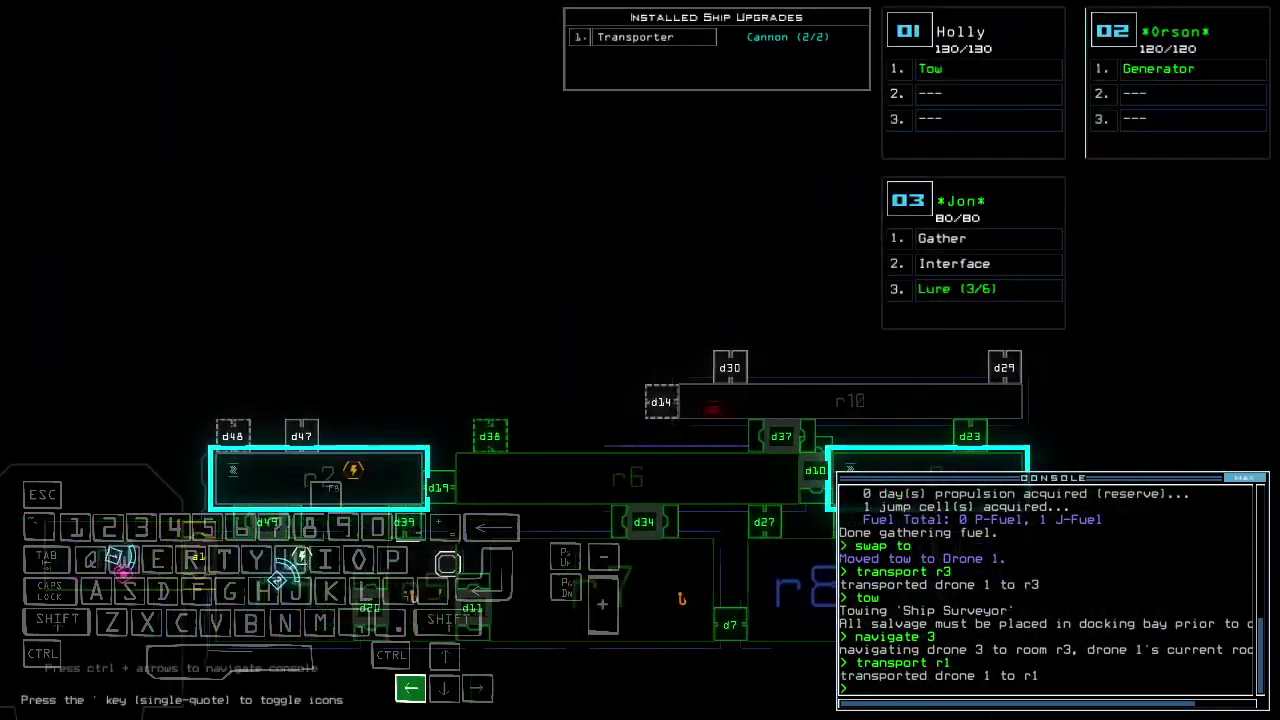
{"action": "key", "text": "2"}
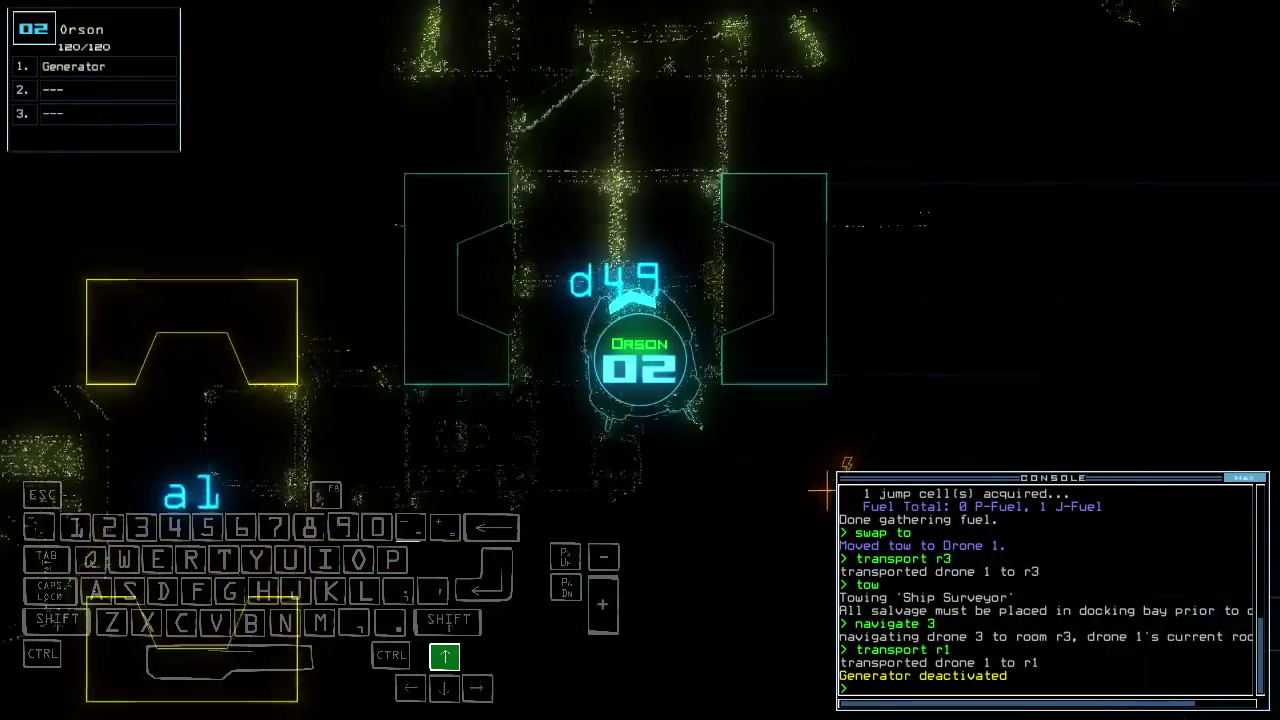
{"action": "key", "text": "3"}
{"action": "key", "text": "Up"}
{"action": "key", "text": "Up"}
{"action": "type", "text": "pickup"}
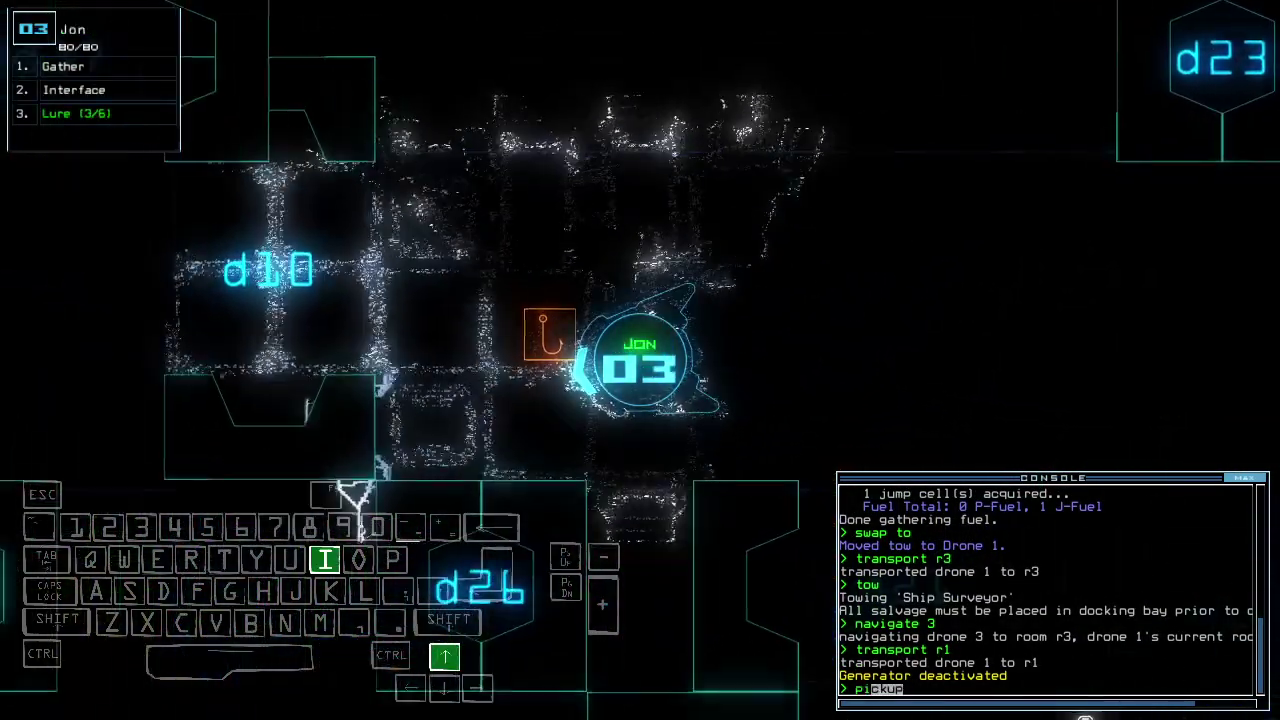
{"action": "key", "text": "Return"}
{"action": "key", "text": "Down"}
{"action": "type", "text": "transport r1"}
{"action": "key", "text": "Return"}
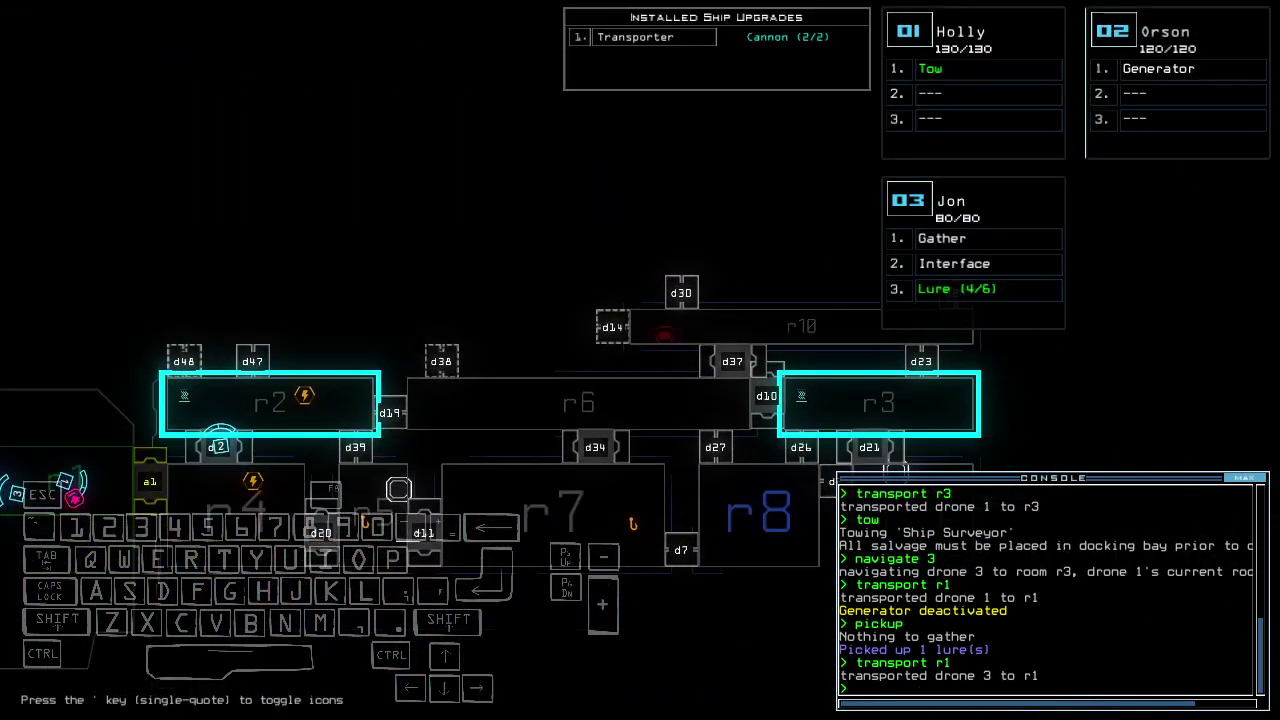
Stop towing the salvage and drive drone 3 further into the ship.
{"action": "key", "text": "2"}
{"action": "key", "text": "space"}
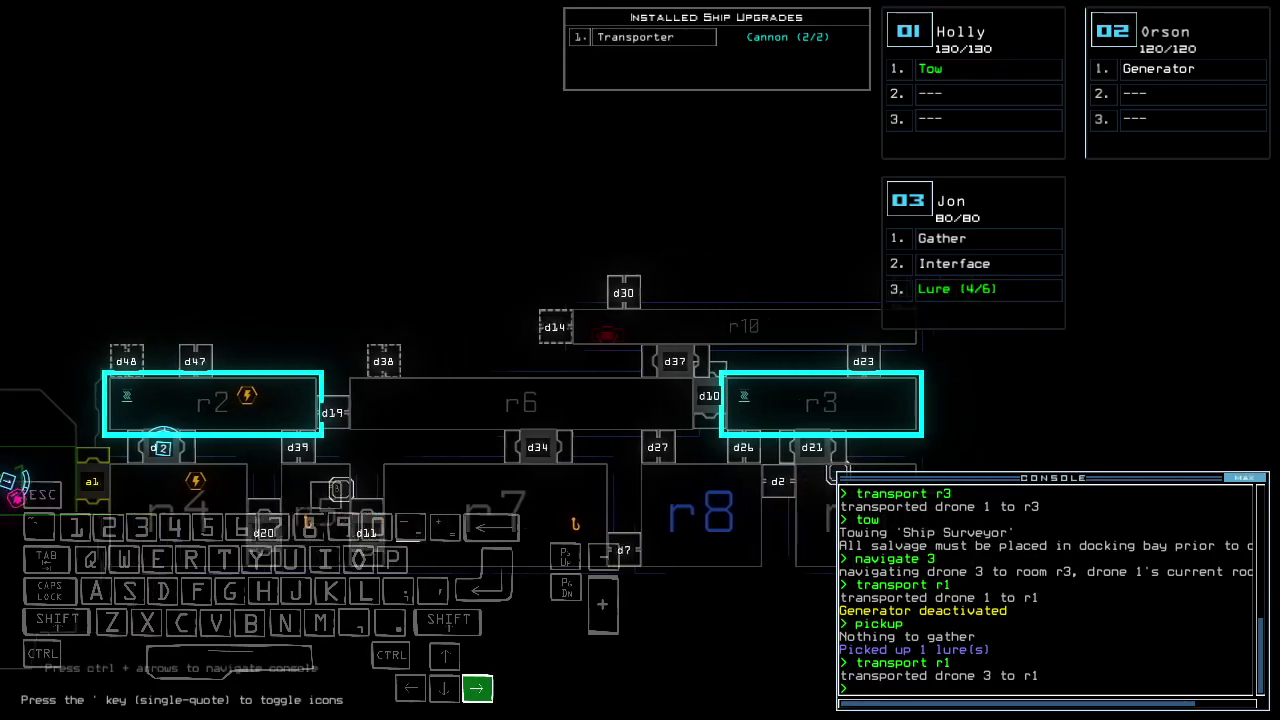
{"action": "type", "text": "1tow"}
{"action": "key", "text": "Return"}
{"action": "key", "text": "3"}
{"action": "key", "text": "Up"}
{"action": "key", "text": "Up"}
{"action": "key", "text": "Up"}
{"action": "key", "text": "Up"}
{"action": "key", "text": "Up"}
{"action": "key", "text": "Up"}
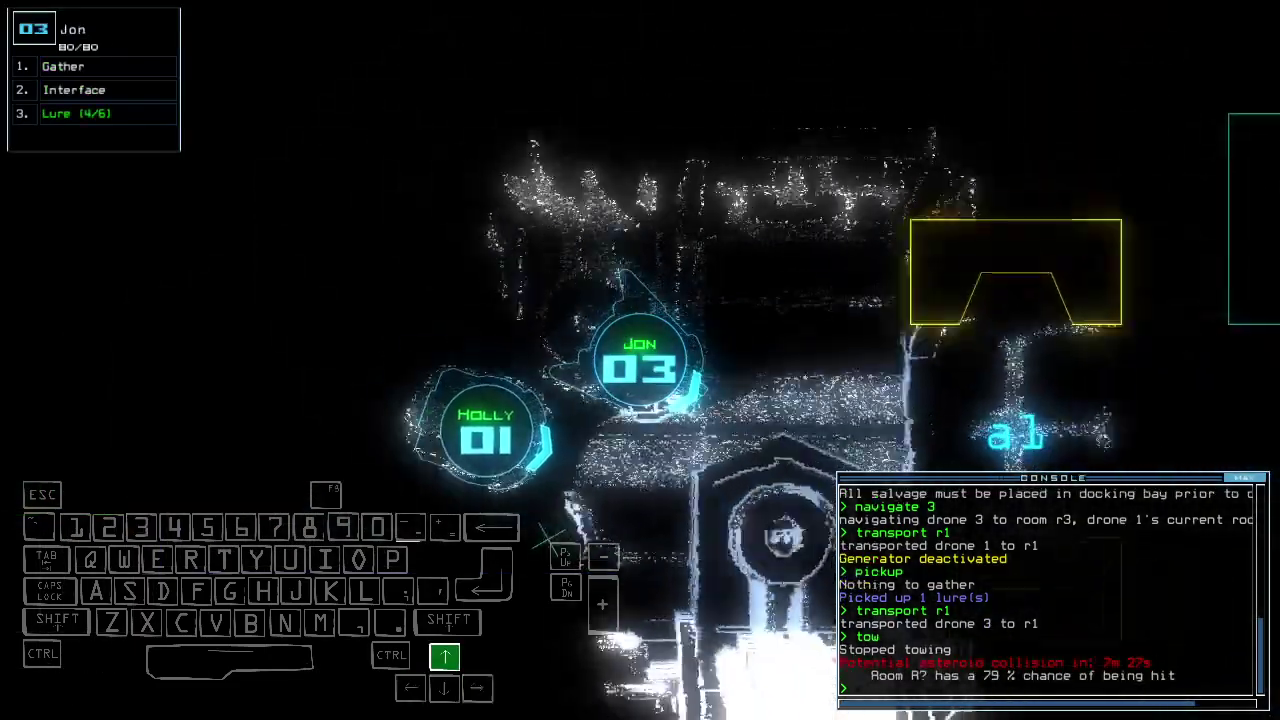
Have drone 2 switch the generator back on.
{"action": "key", "text": "2"}
{"action": "key", "text": "Up"}
{"action": "key", "text": "Up"}
{"action": "key", "text": "Up"}
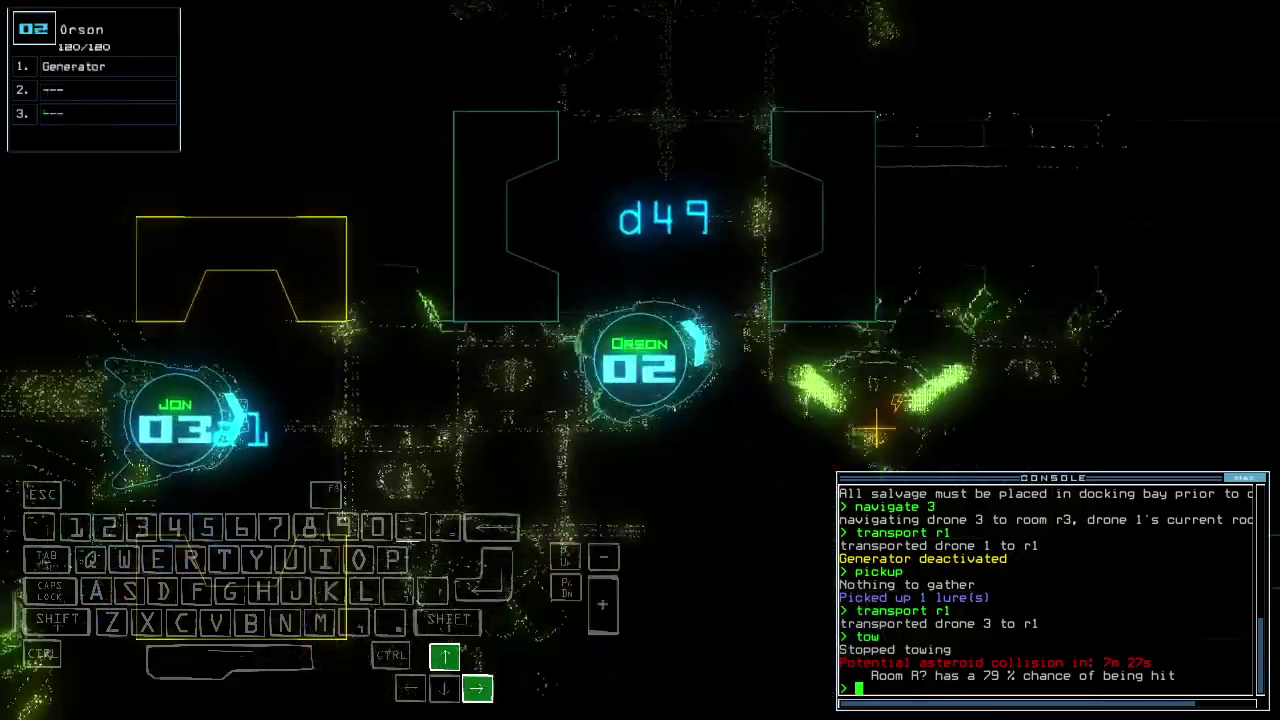
{"action": "key", "text": "Left"}
{"action": "type", "text": "generator"}
{"action": "key", "text": "Return"}
Drive drone 3 to its dropped lure and pick it up, restocking to 6/6.
{"action": "key", "text": "3"}
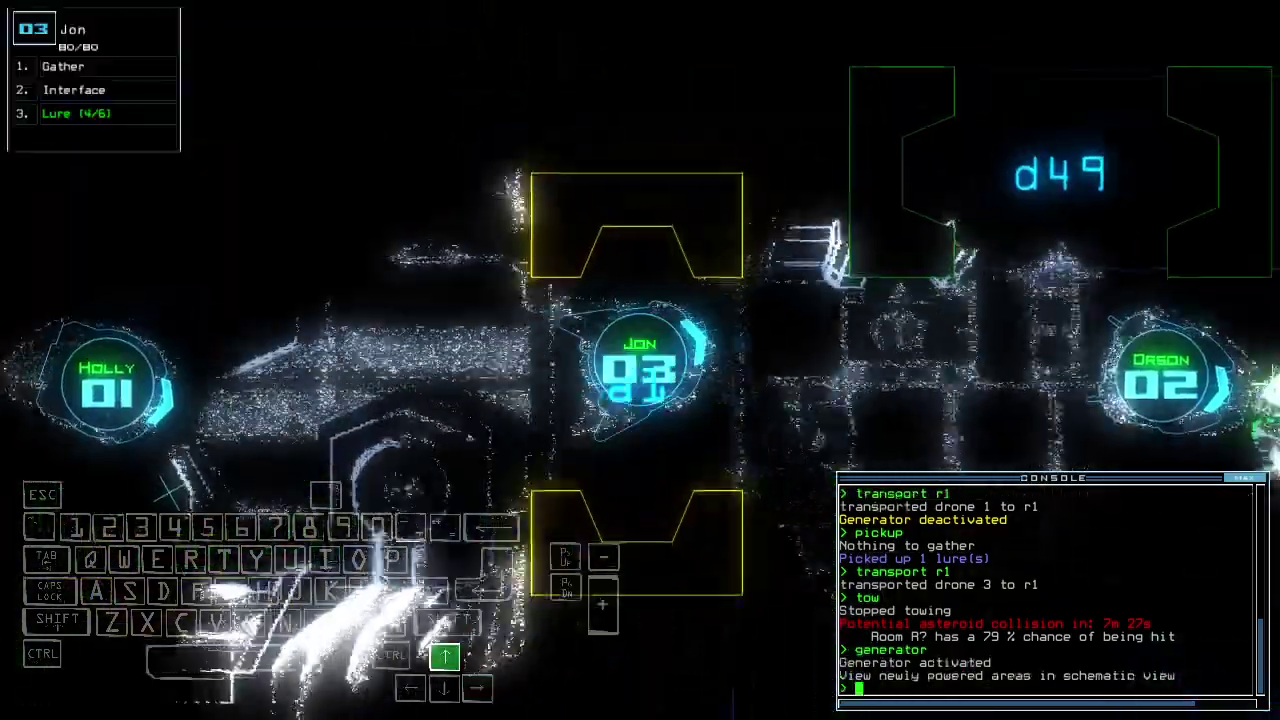
{"action": "key", "text": "Up"}
{"action": "key", "text": "Up"}
{"action": "key", "text": "Up"}
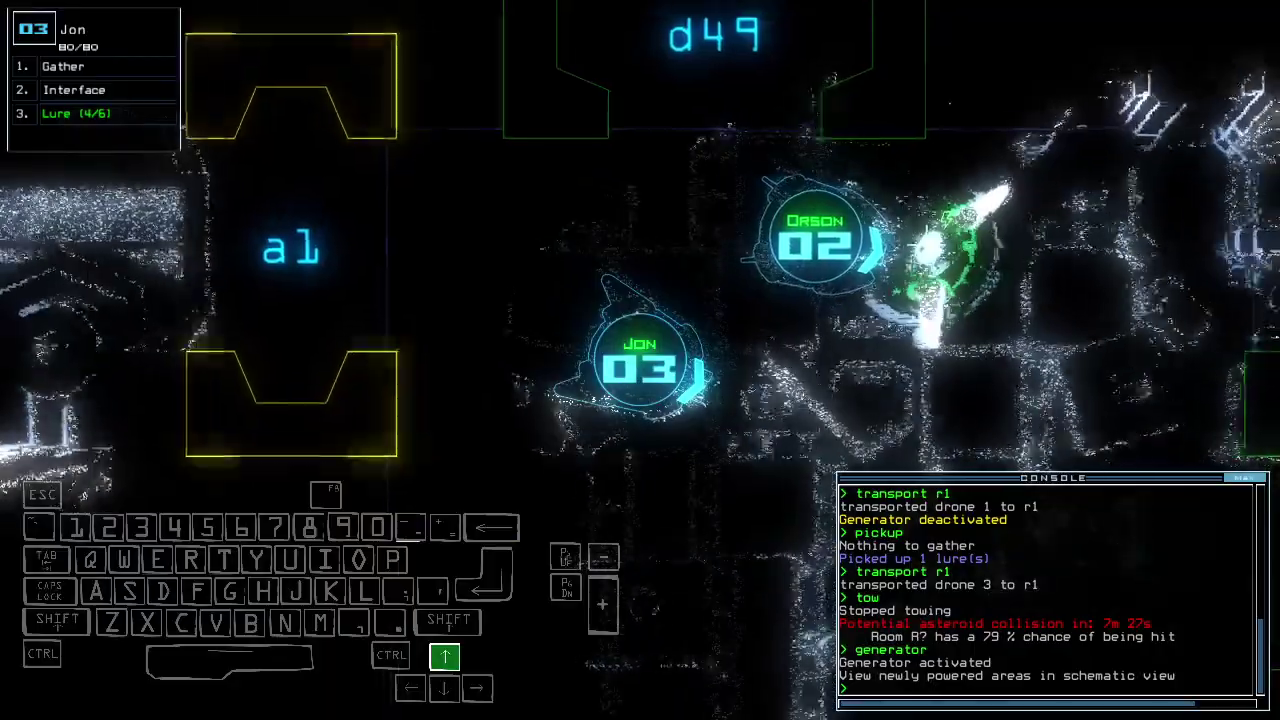
{"action": "key", "text": "Up"}
{"action": "key", "text": "Up"}
{"action": "key", "text": "Up"}
{"action": "key", "text": "Up"}
{"action": "key", "text": "Left"}
{"action": "key", "text": "Up"}
{"action": "key", "text": "Up"}
{"action": "key", "text": "Up"}
{"action": "key", "text": "Up"}
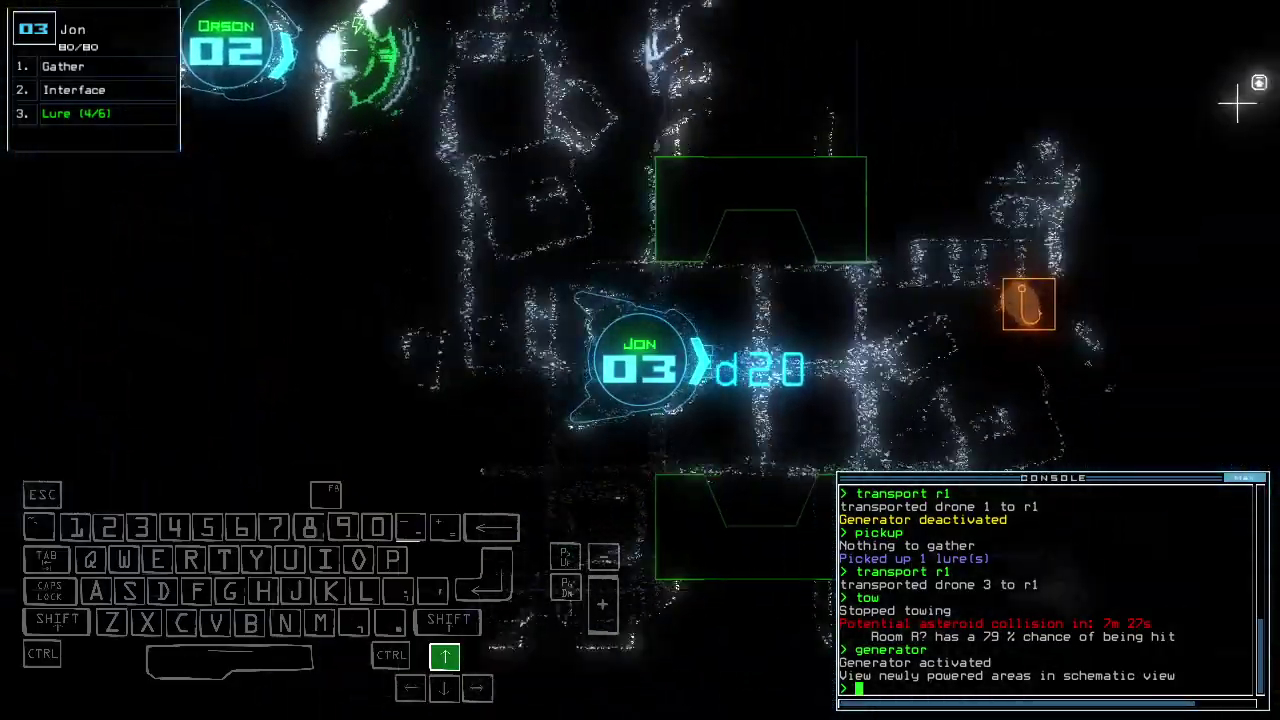
{"action": "key", "text": "Up"}
{"action": "key", "text": "Up"}
{"action": "key", "text": "p"}
{"action": "key", "text": "Return"}
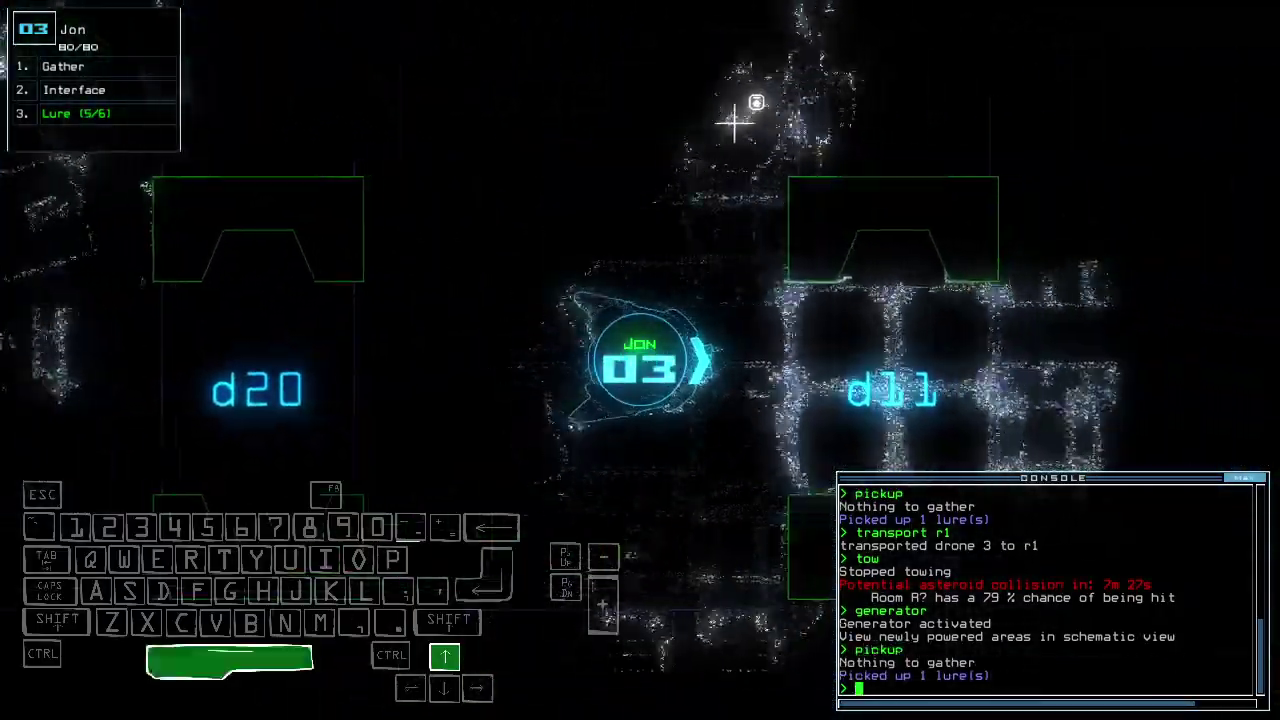
{"action": "key", "text": "space"}
{"action": "key", "text": "space"}
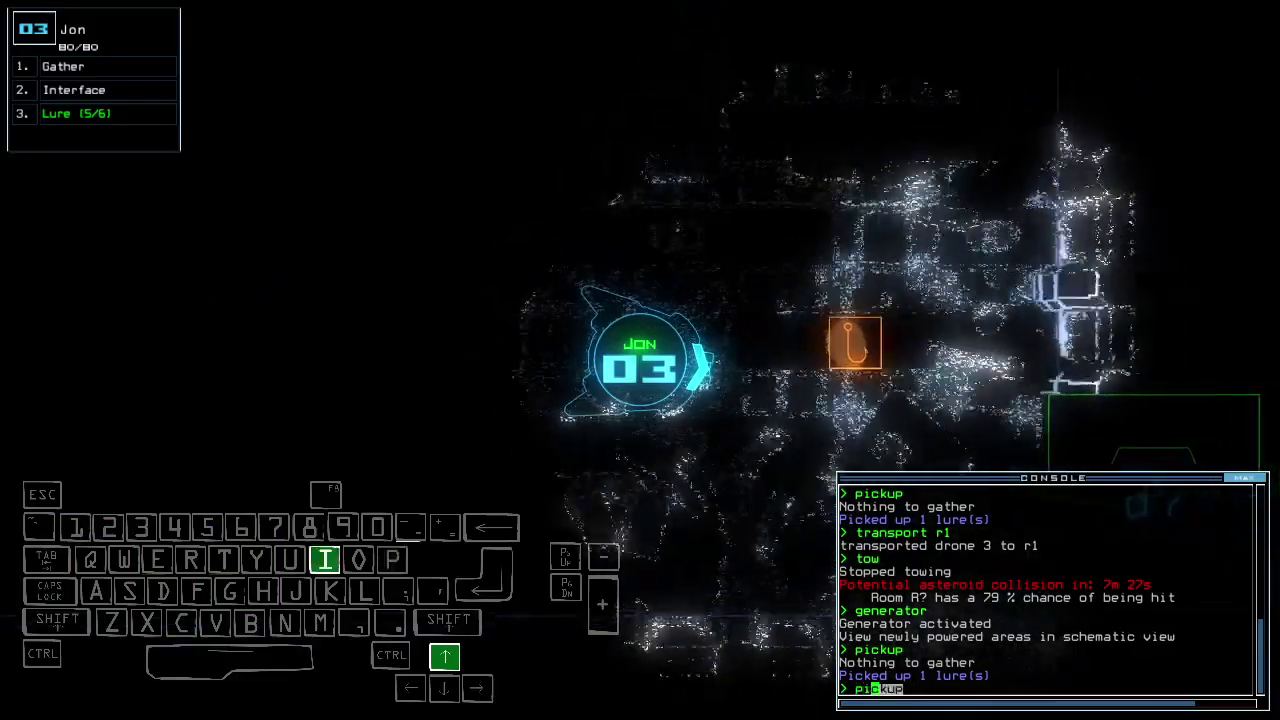
{"action": "key", "text": "Down"}
Drive drone 3 forward and open door d38.
{"action": "key", "text": "space"}
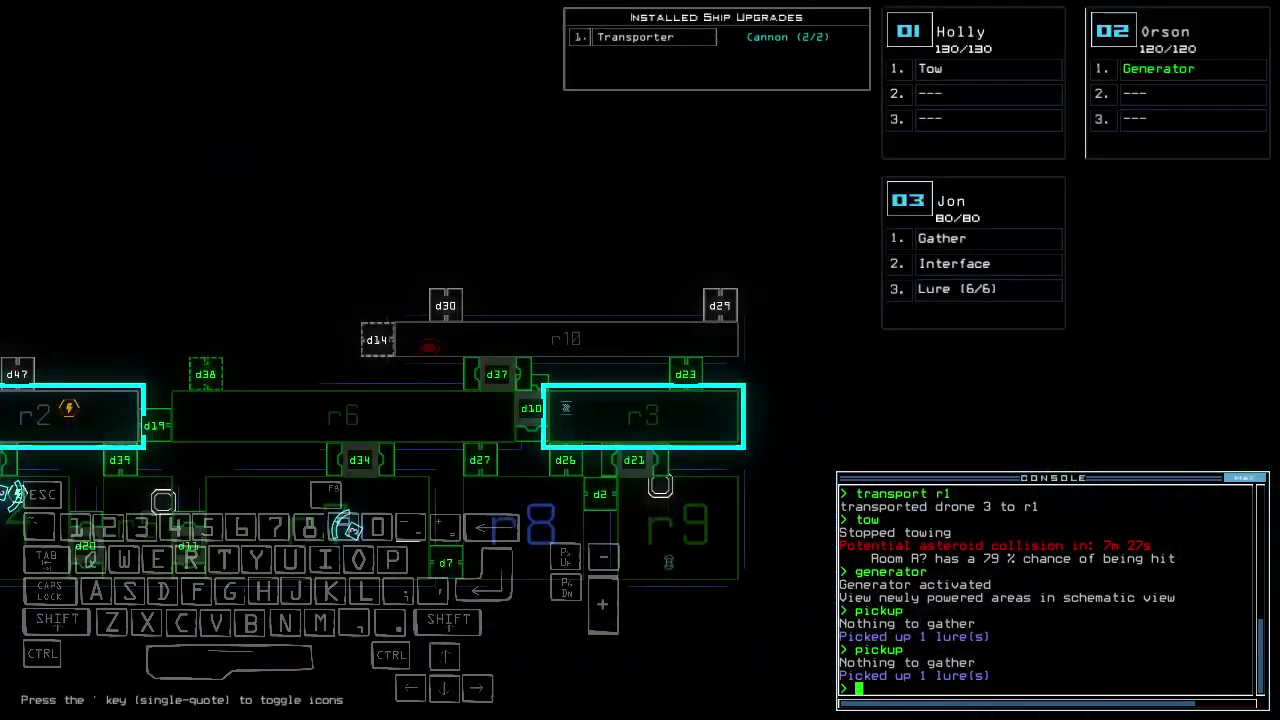
{"action": "key", "text": "space"}
{"action": "key", "text": "Up"}
{"action": "key", "text": "Right"}
{"action": "key", "text": "Up"}
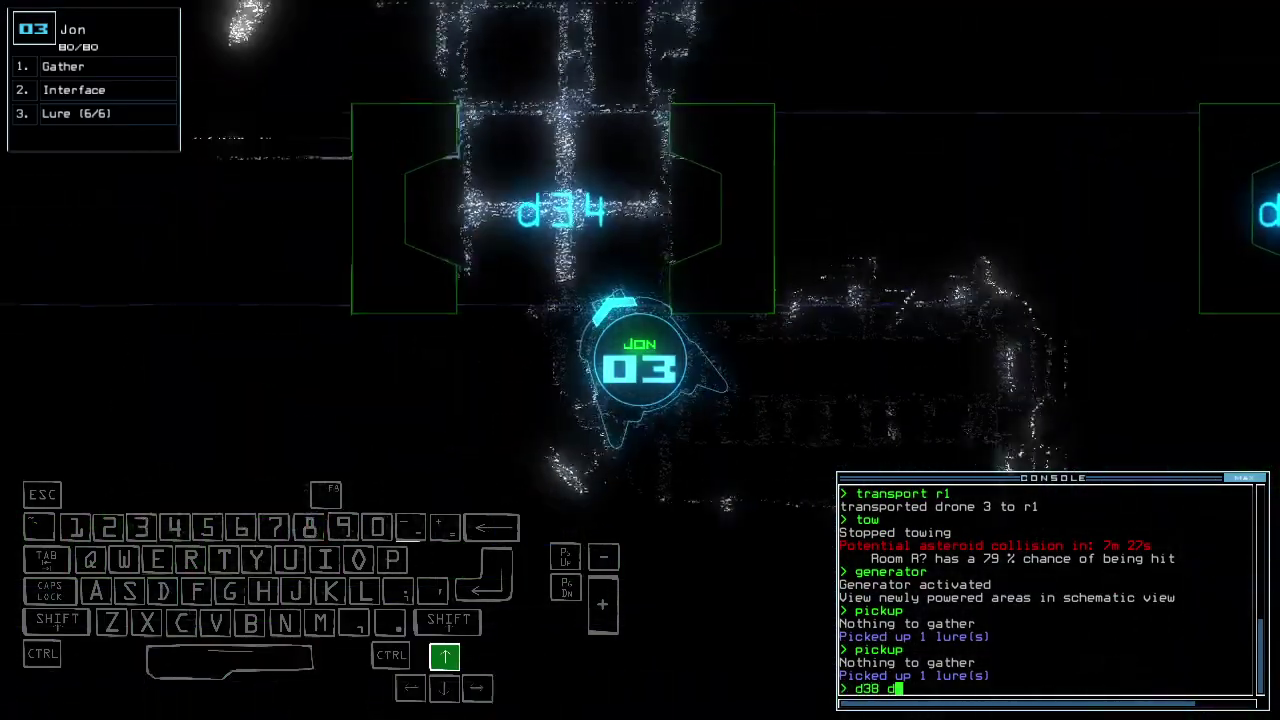
{"action": "type", "text": "d38 d38"}
{"action": "key", "text": "Return"}
Close all doors surrounding drone 3.
{"action": "key", "text": "space"}
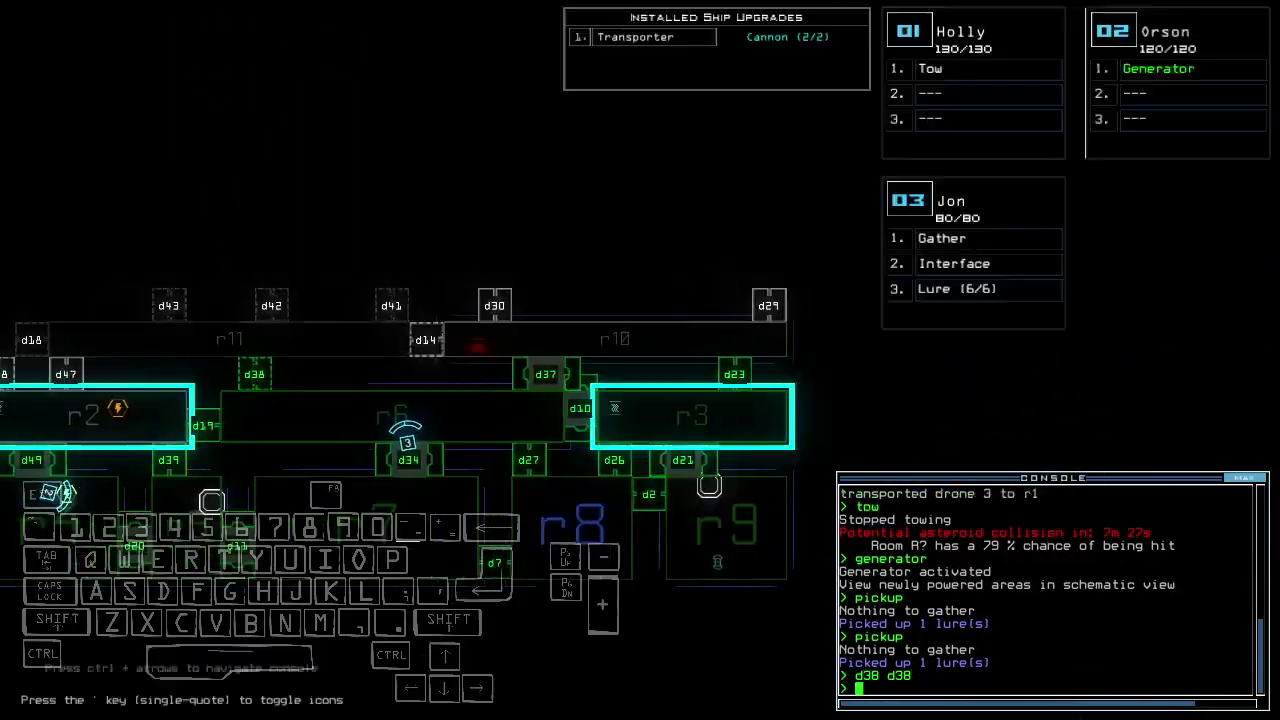
{"action": "key", "text": "space"}
{"action": "key", "text": "Left"}
{"action": "key", "text": "Down"}
{"action": "type", "text": "cccc"}
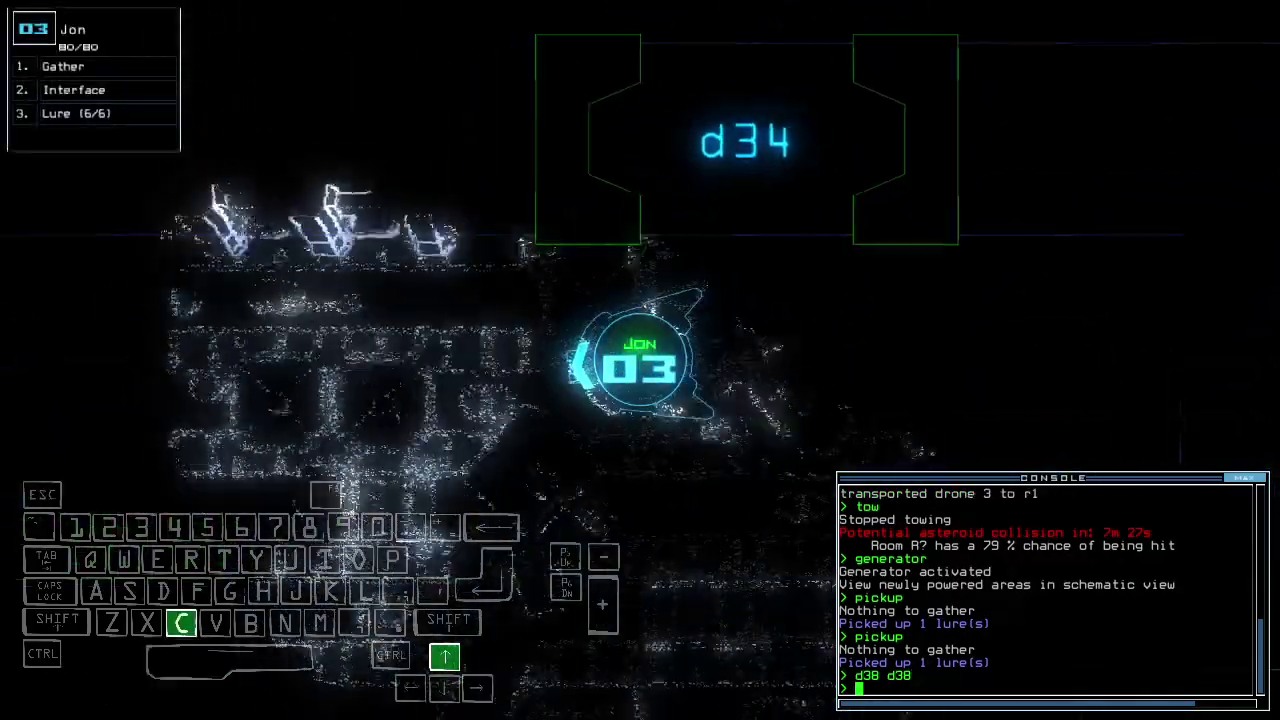
{"action": "key", "text": "Return"}
Drive drone 3 across the facility to door d11 and open it.
{"action": "key", "text": "Up"}
{"action": "key", "text": "Up"}
{"action": "key", "text": "Left"}
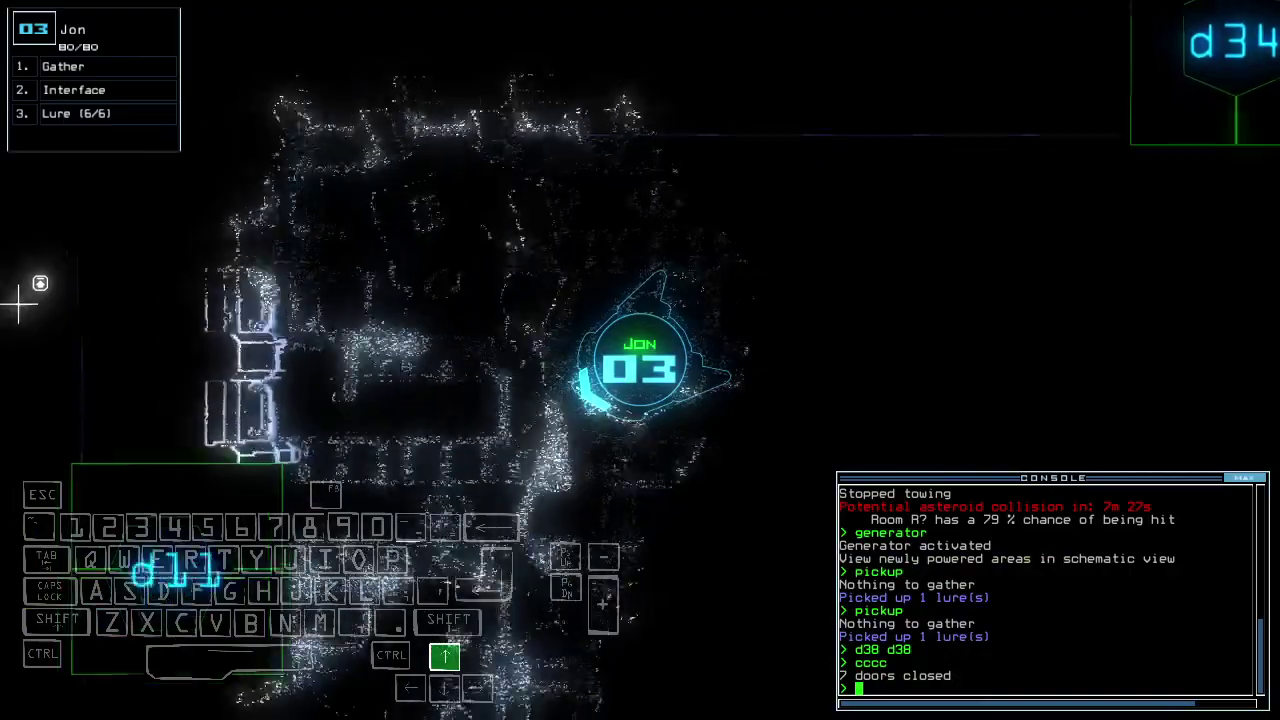
{"action": "key", "text": "space"}
{"action": "key", "text": "Right"}
{"action": "key", "text": "space"}
{"action": "type", "text": "d11"}
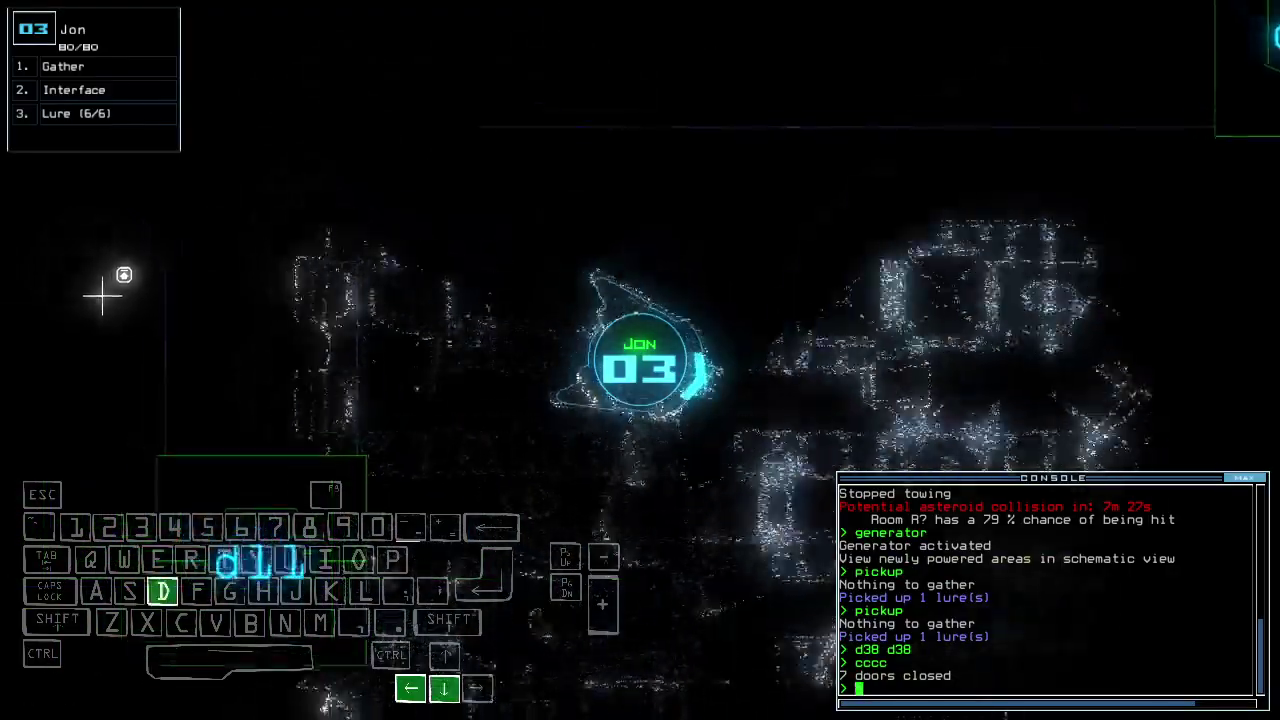
{"action": "key", "text": "Down"}
{"action": "key", "text": "Return"}
{"action": "type", "text": "l"}
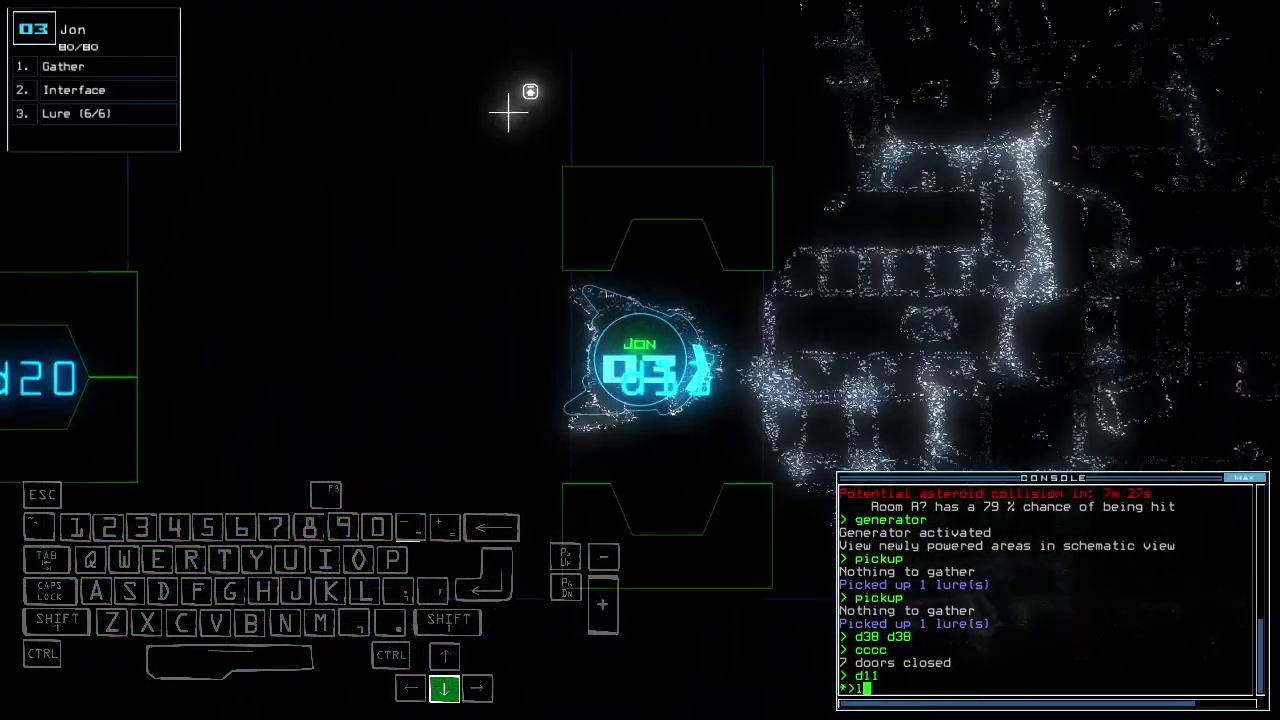
Drop a lure from drone 3 and check it on the schematic map.
{"action": "key", "text": "Return"}
{"action": "key", "text": "space"}
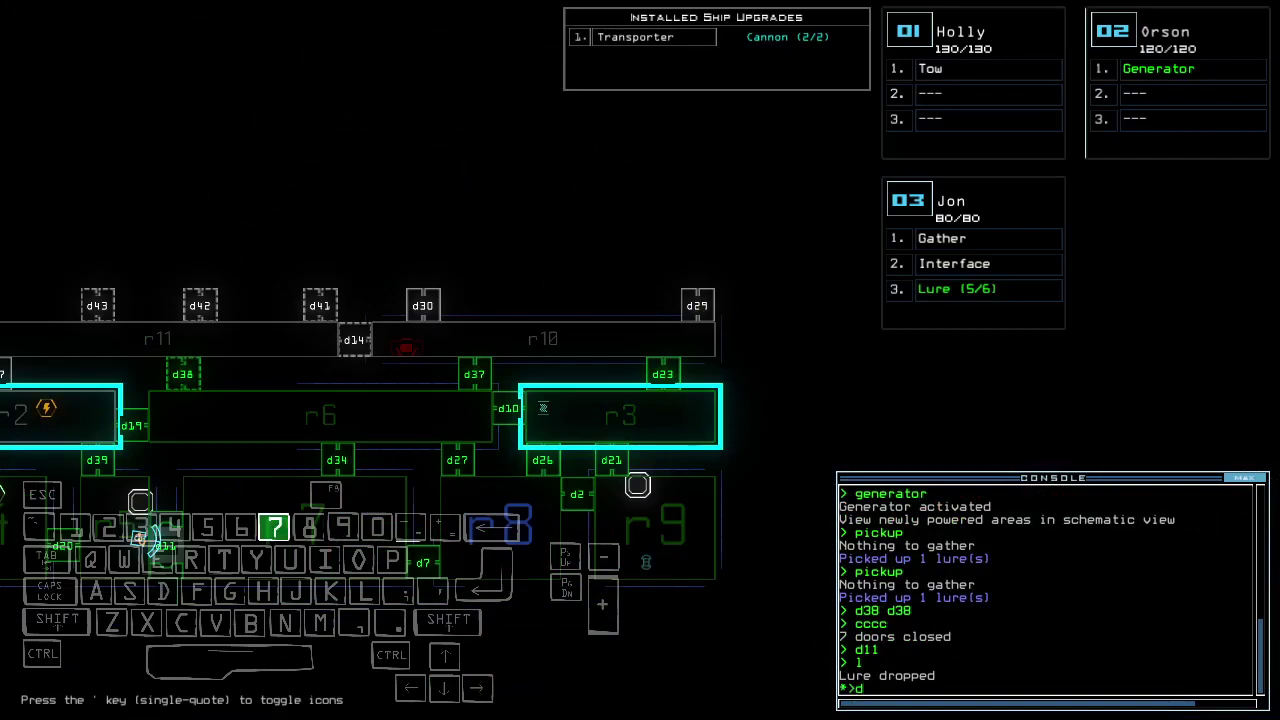
{"action": "type", "text": "f"}
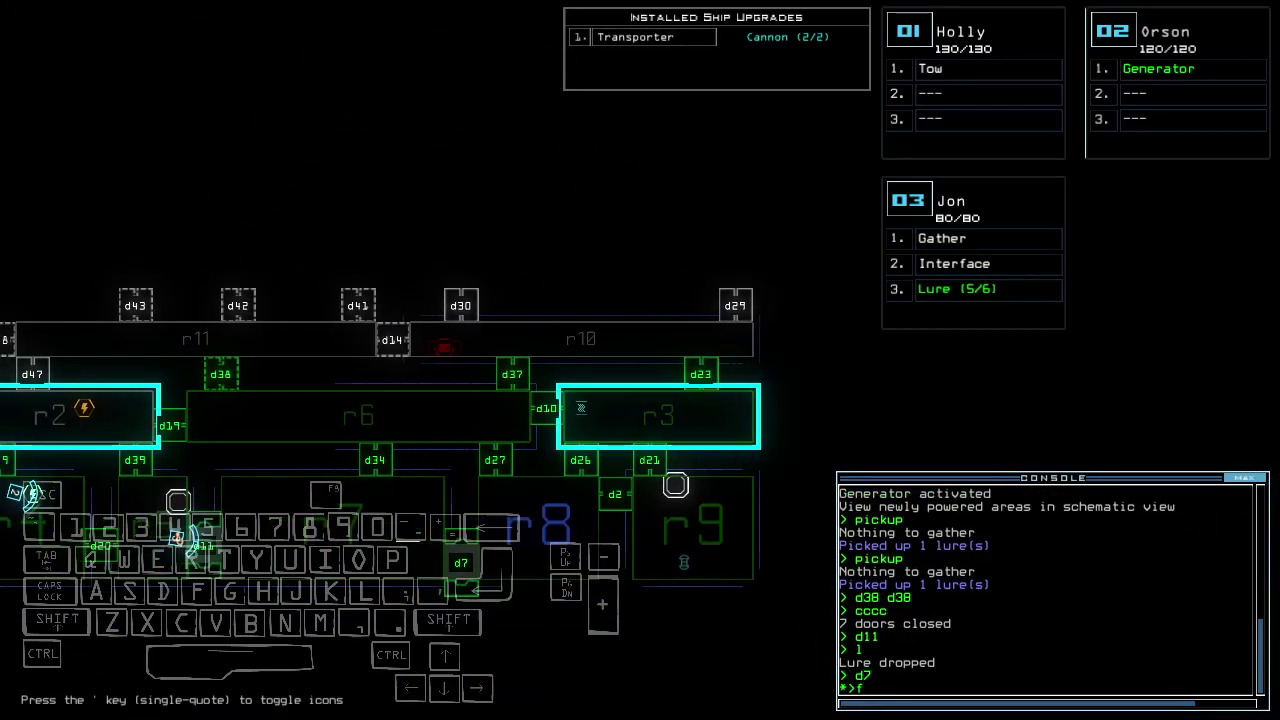
{"action": "key", "text": "space"}
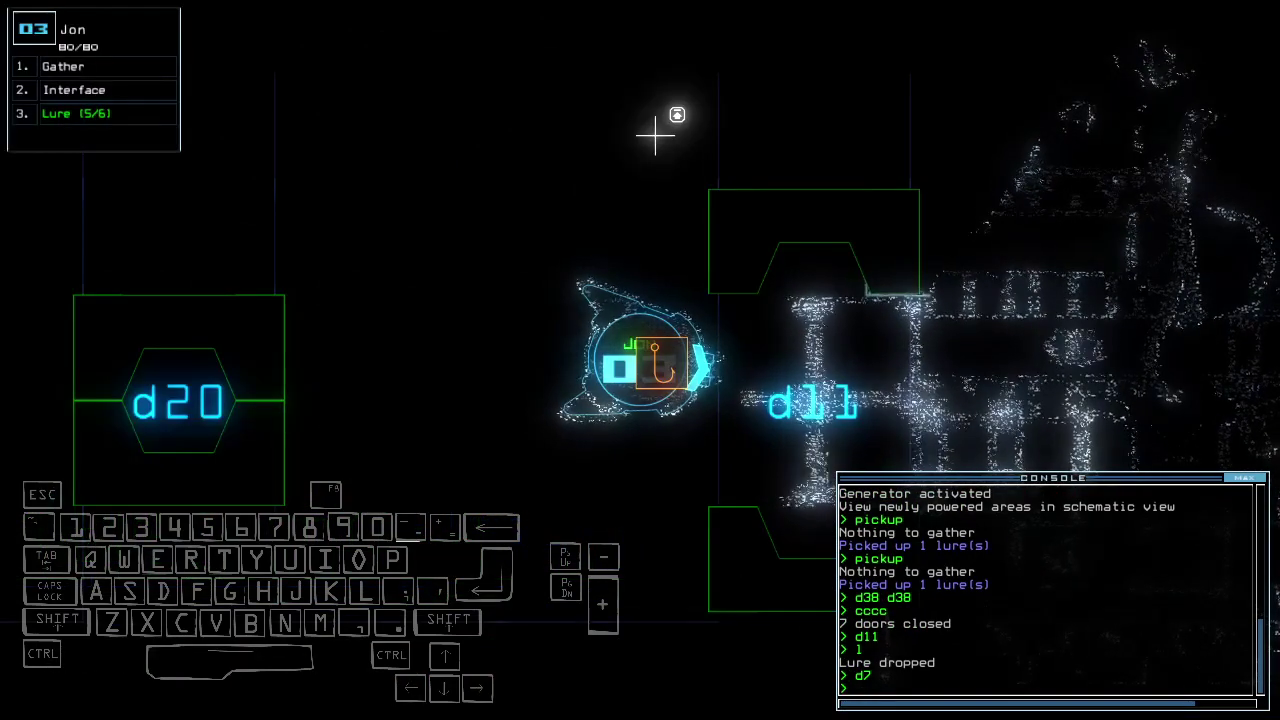
{"action": "key", "text": "space"}
{"action": "key", "text": "space"}
{"action": "key", "text": "space"}
{"action": "key", "text": "space"}
Seal door d7 and the nearby doors again.
{"action": "key", "text": "Up"}
{"action": "key", "text": "Return"}
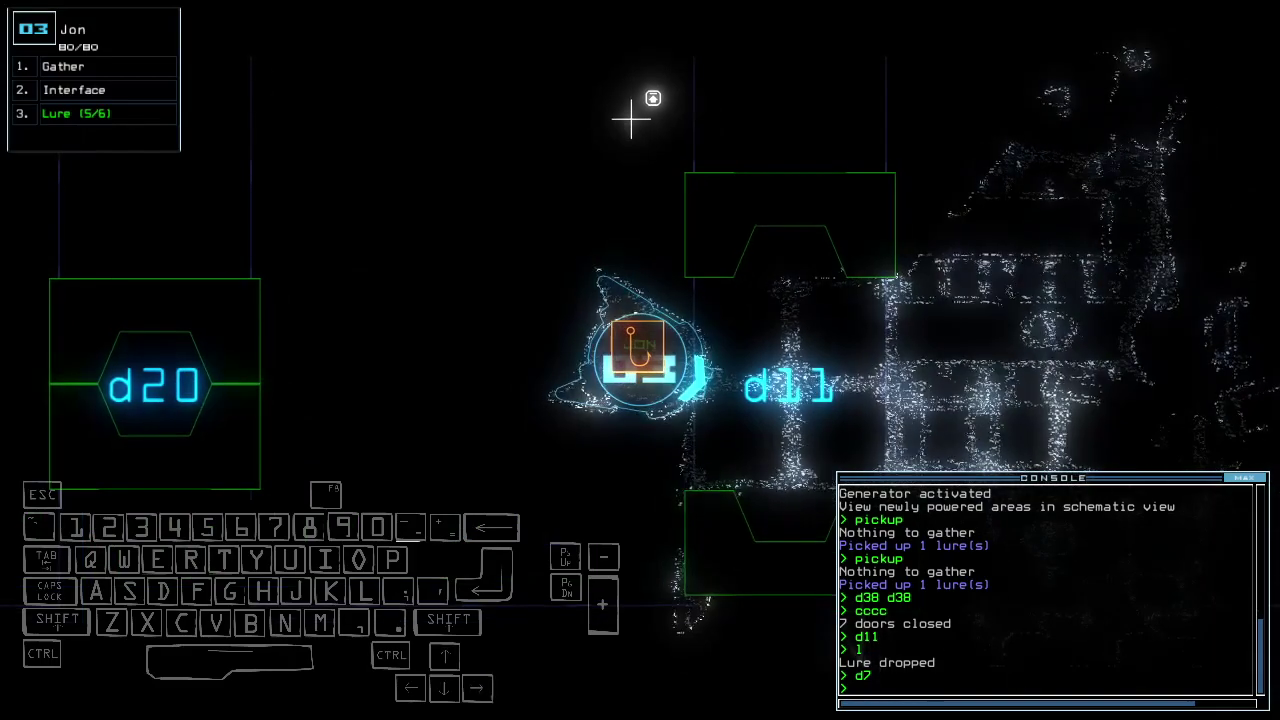
{"action": "key", "text": "Up"}
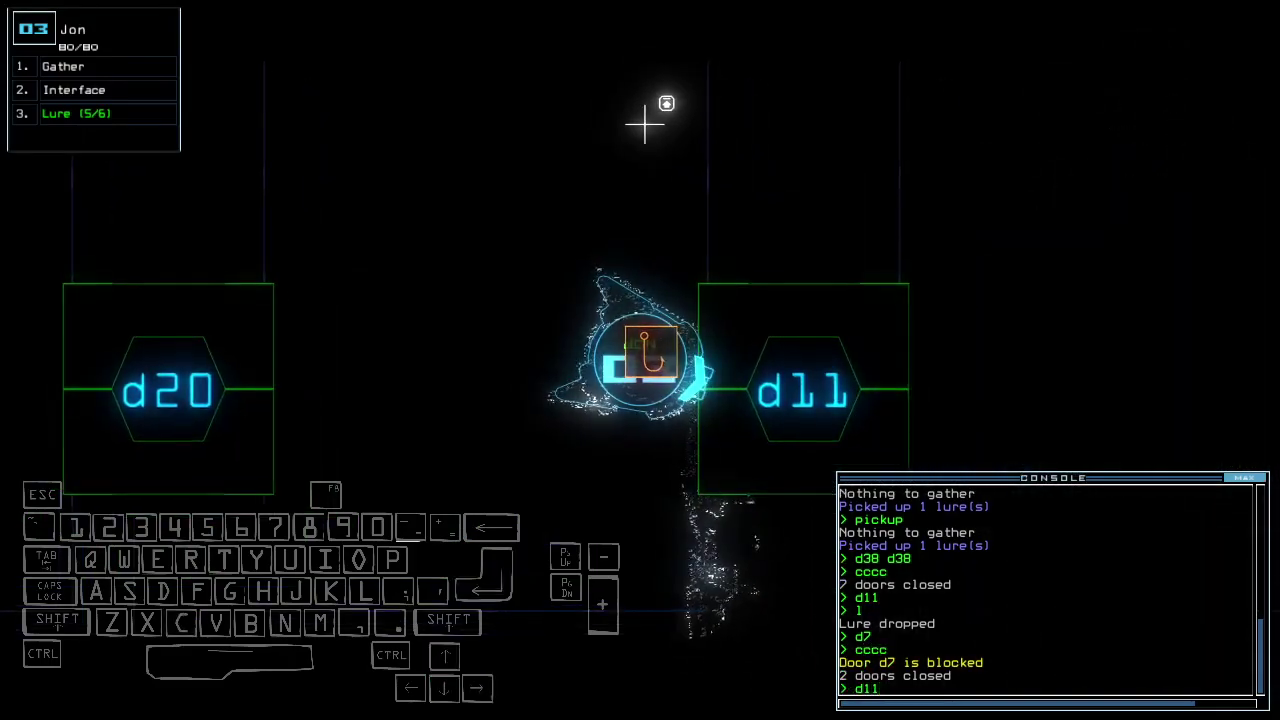
Recover the dropped lure with drone 3, bringing it back to six.
{"action": "key", "text": "BackSpace"}
{"action": "key", "text": "BackSpace"}
{"action": "key", "text": "BackSpace"}
{"action": "key", "text": "space"}
{"action": "key", "text": "space"}
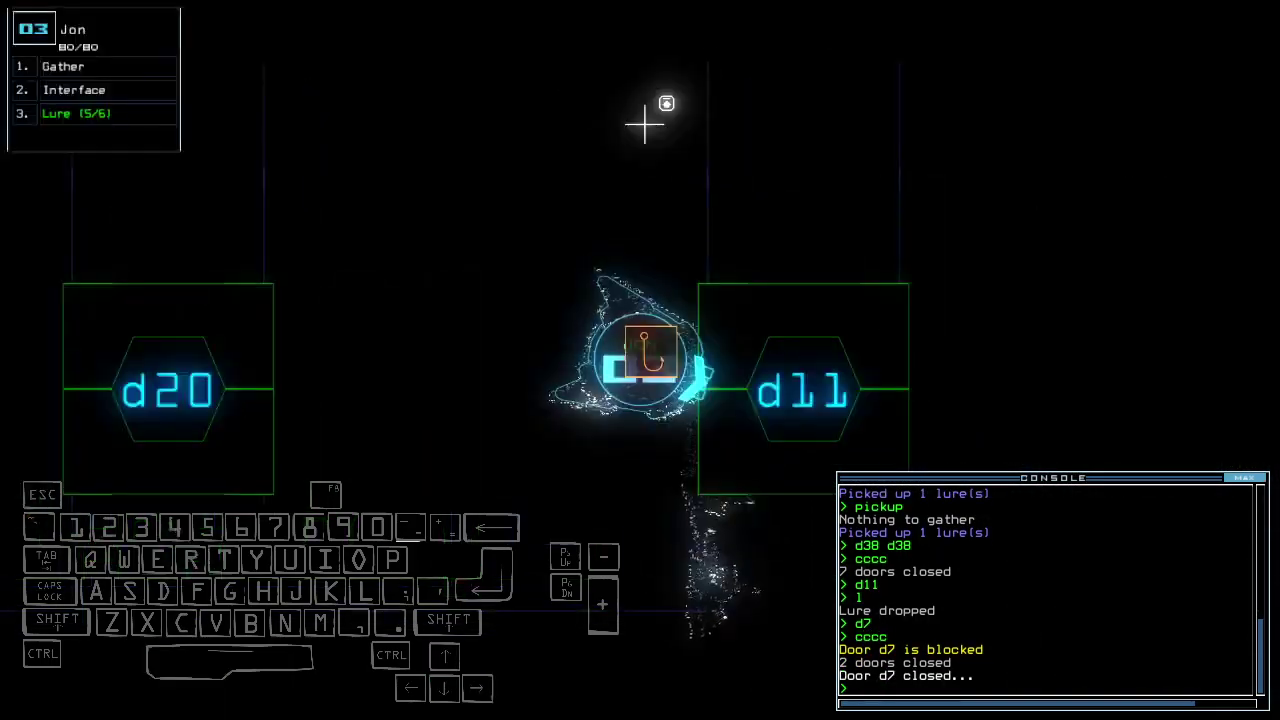
{"action": "type", "text": "pickup 3"}
{"action": "key", "text": "Return"}
{"action": "type", "text": "f"}
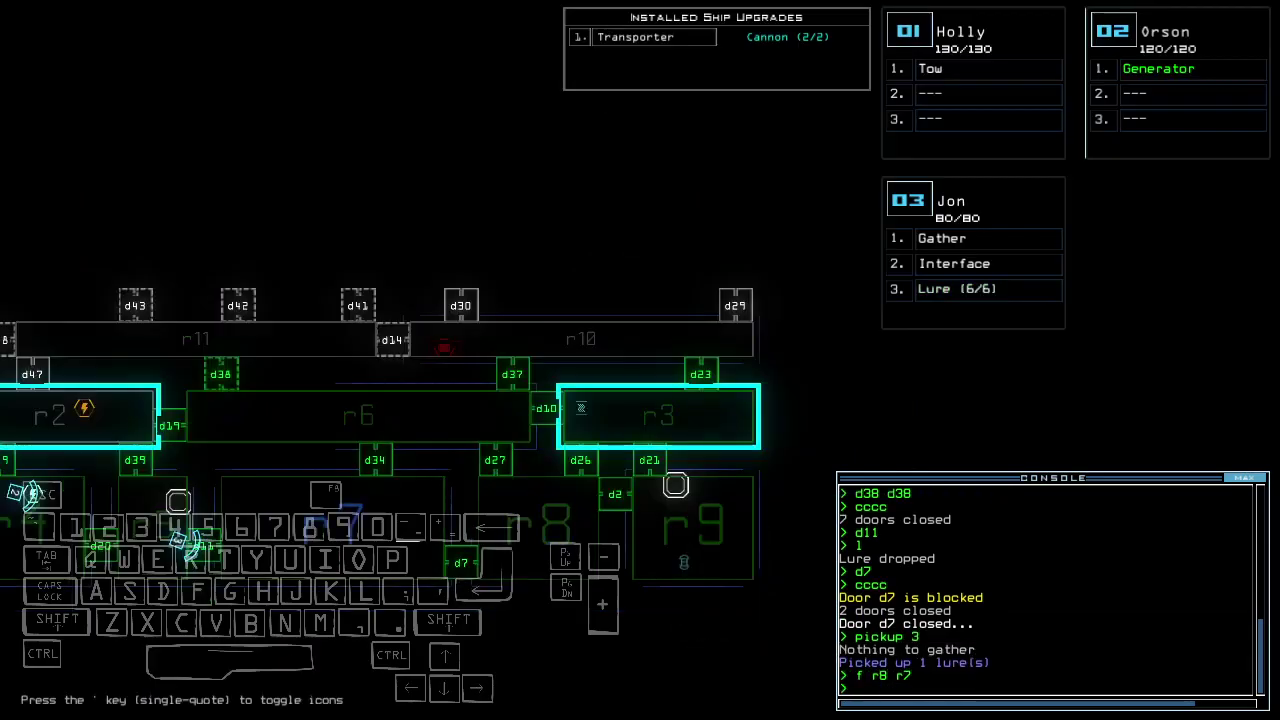
Drive drone 3 forward and open door d39.
{"action": "key", "text": "space"}
{"action": "key", "text": "Up"}
{"action": "key", "text": "Left"}
{"action": "key", "text": "Up"}
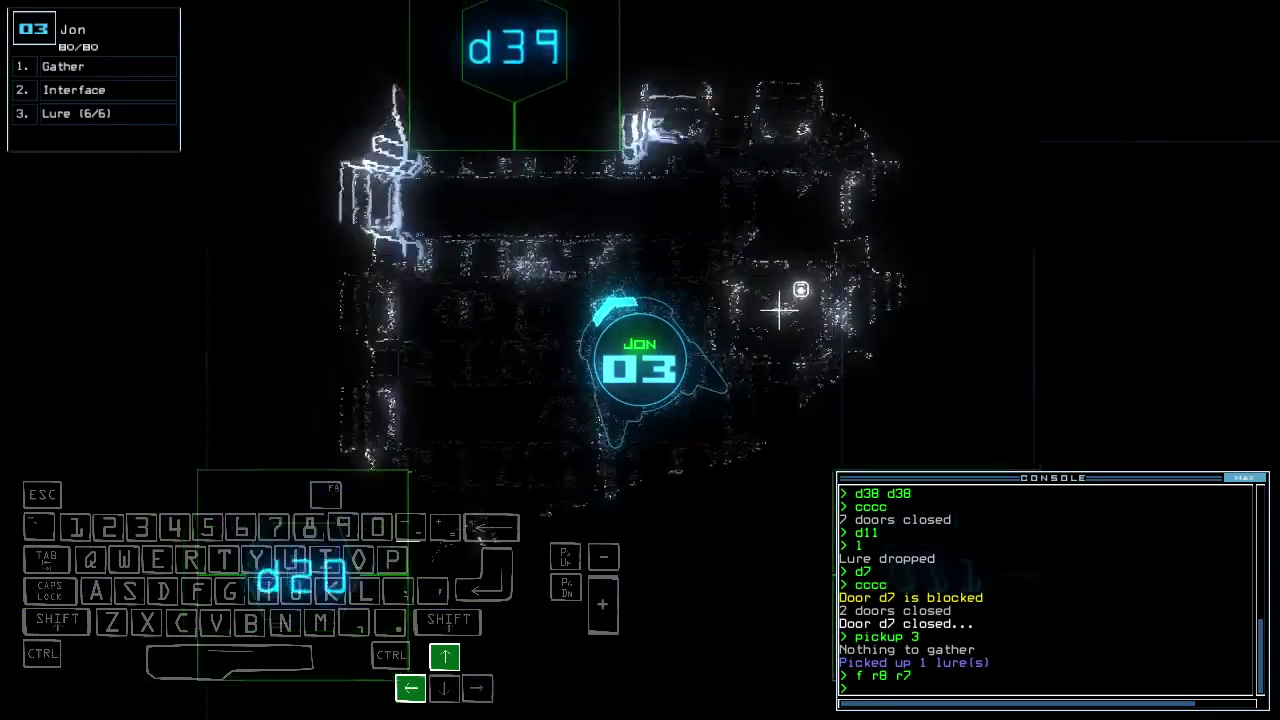
{"action": "type", "text": "d39"}
{"action": "key", "text": "Return"}
Teleport drone 3 to room r3.
{"action": "key", "text": "space"}
{"action": "key", "text": "space"}
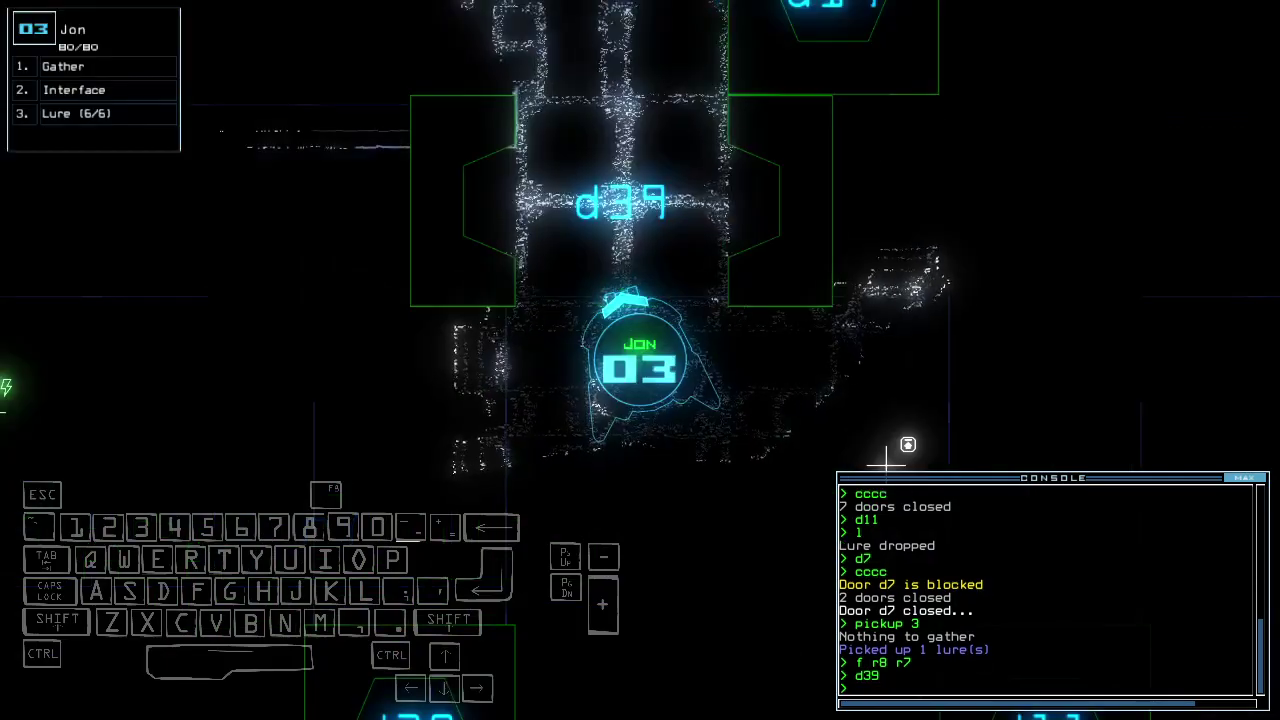
{"action": "type", "text": "r3"}
{"action": "key", "text": "Return"}
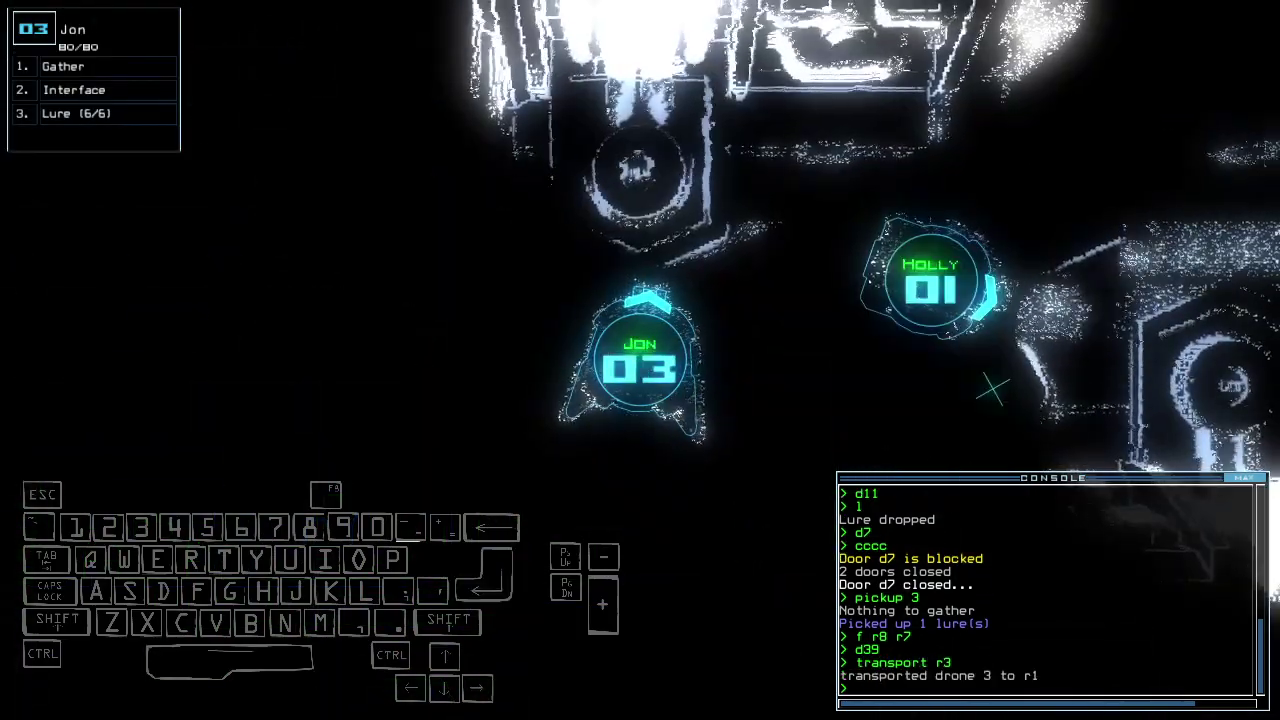
{"action": "key", "text": "Down"}
{"action": "type", "text": "l"}
{"action": "key", "text": "Return"}
{"action": "type", "text": "d2"}
Drop a lure in room r3 and open door d26.
{"action": "key", "text": "Up"}
{"action": "key", "text": "Left"}
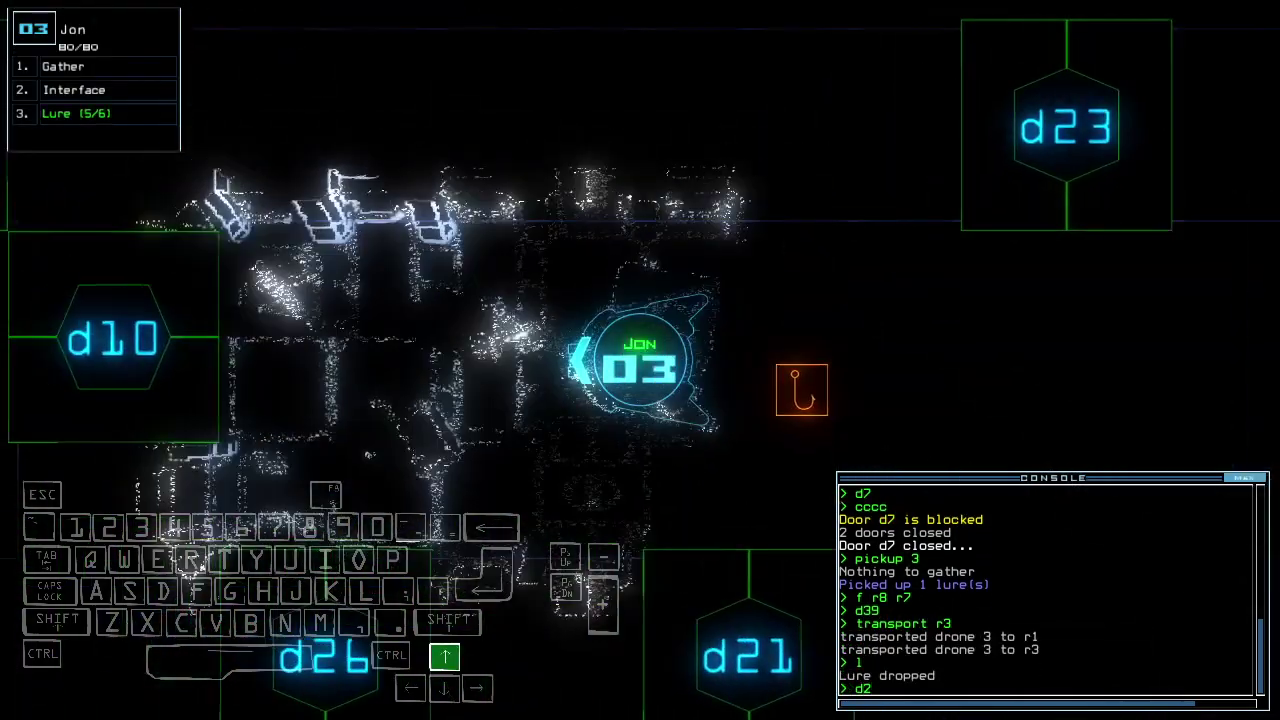
{"action": "type", "text": "6"}
{"action": "key", "text": "Return"}
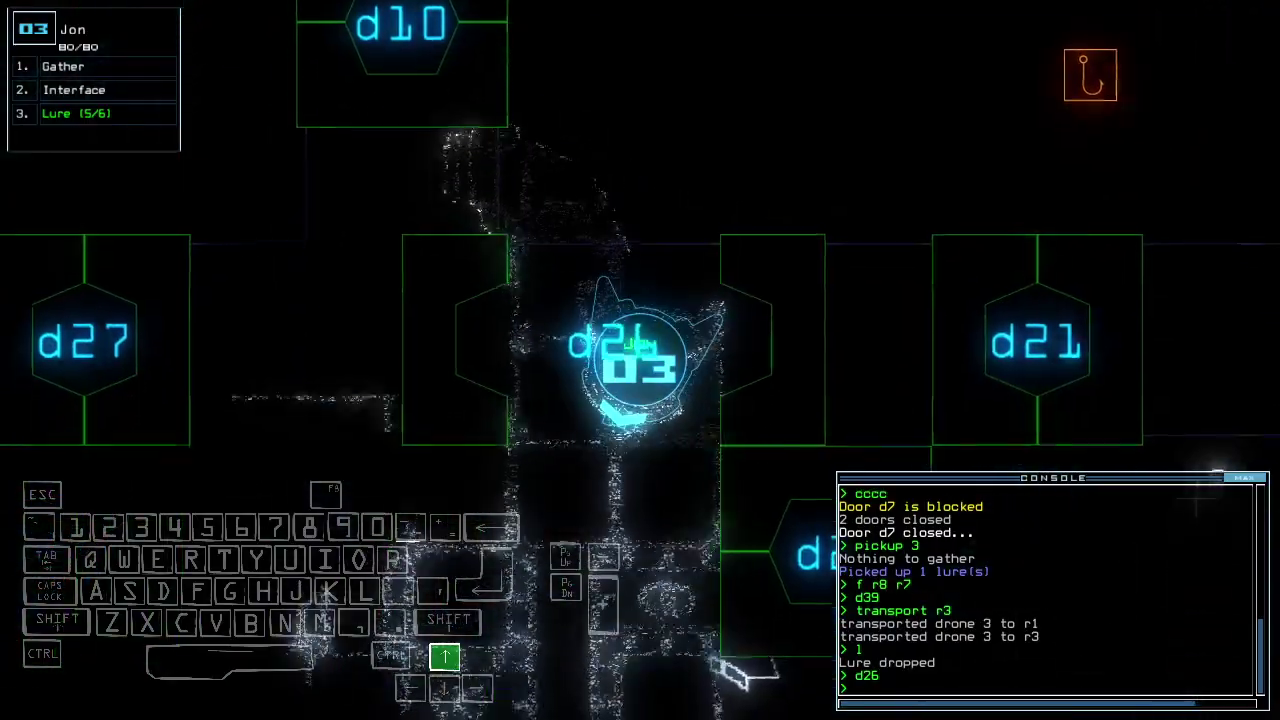
Drive drone 3 back toward the lure and close the nearby doors.
{"action": "key", "text": "Left"}
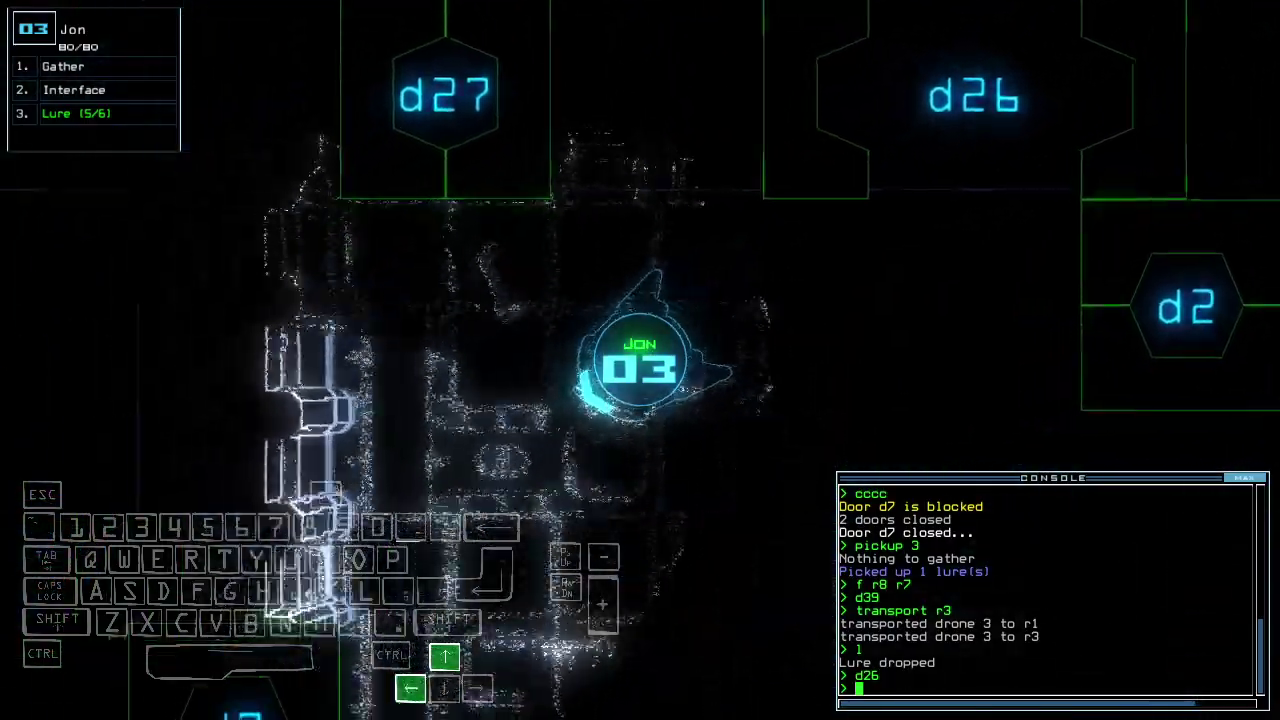
{"action": "key", "text": "Left"}
{"action": "key", "text": "Up"}
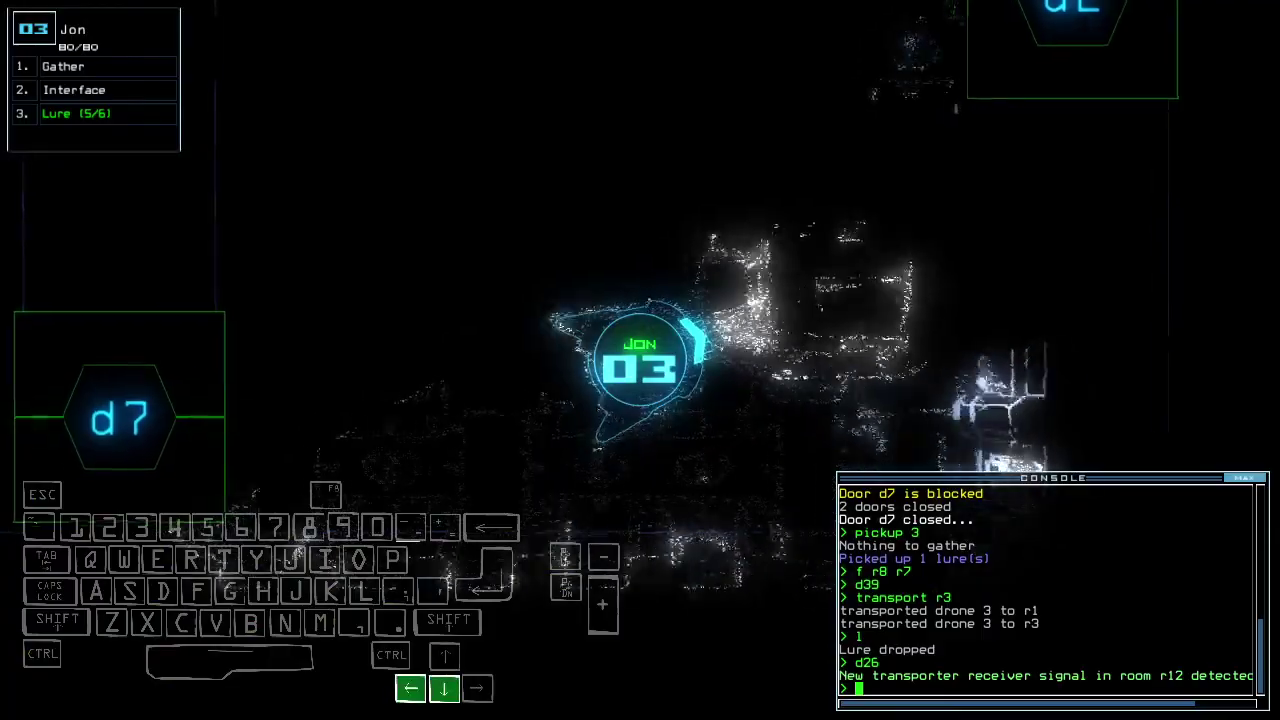
{"action": "key", "text": "Down"}
{"action": "key", "text": "Up"}
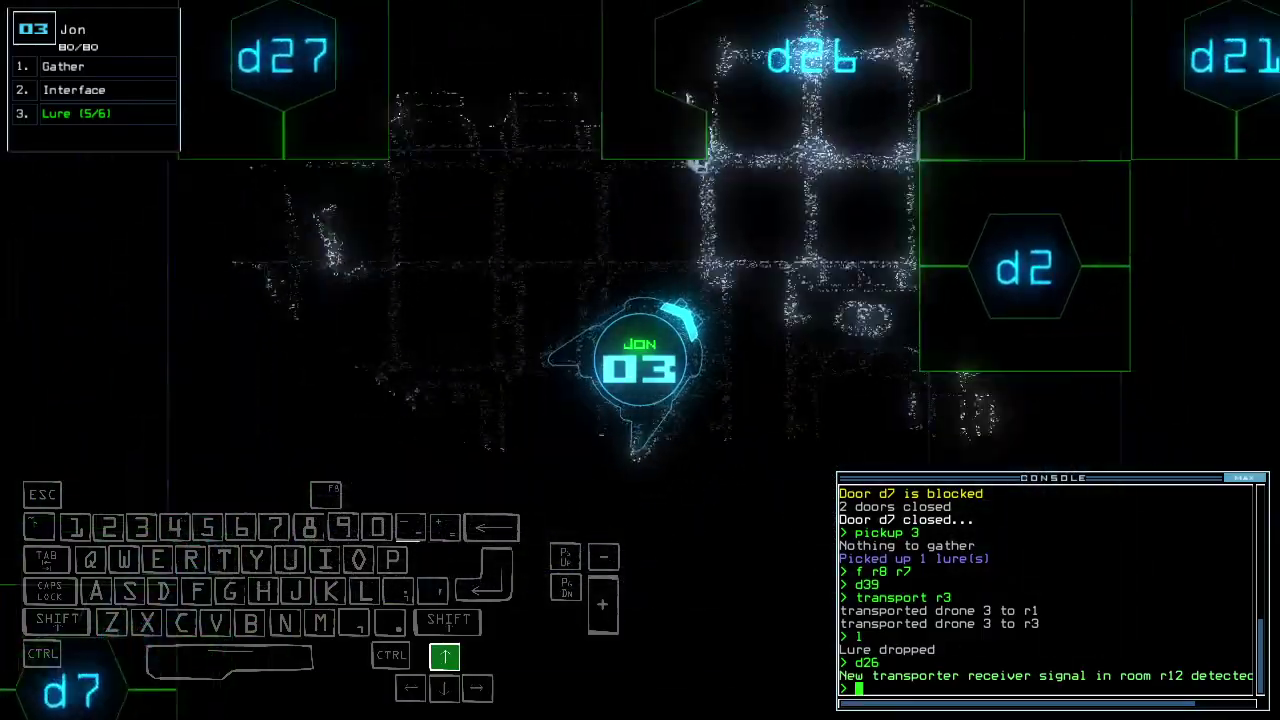
{"action": "key", "text": "Up"}
{"action": "key", "text": "Right"}
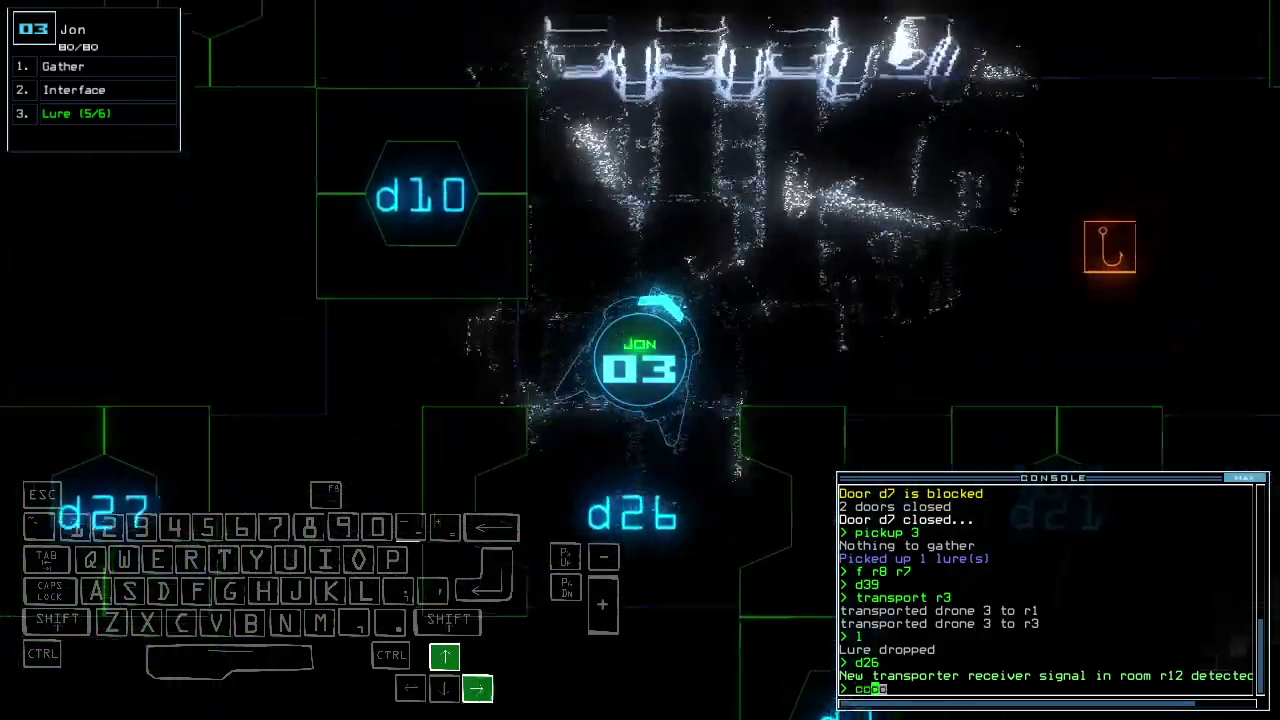
{"action": "key", "text": "Return"}
{"action": "type", "text": "pickup"}
Recover the lure, then teleport drone 3 to room r12.
{"action": "key", "text": "Return"}
{"action": "key", "text": "Tab"}
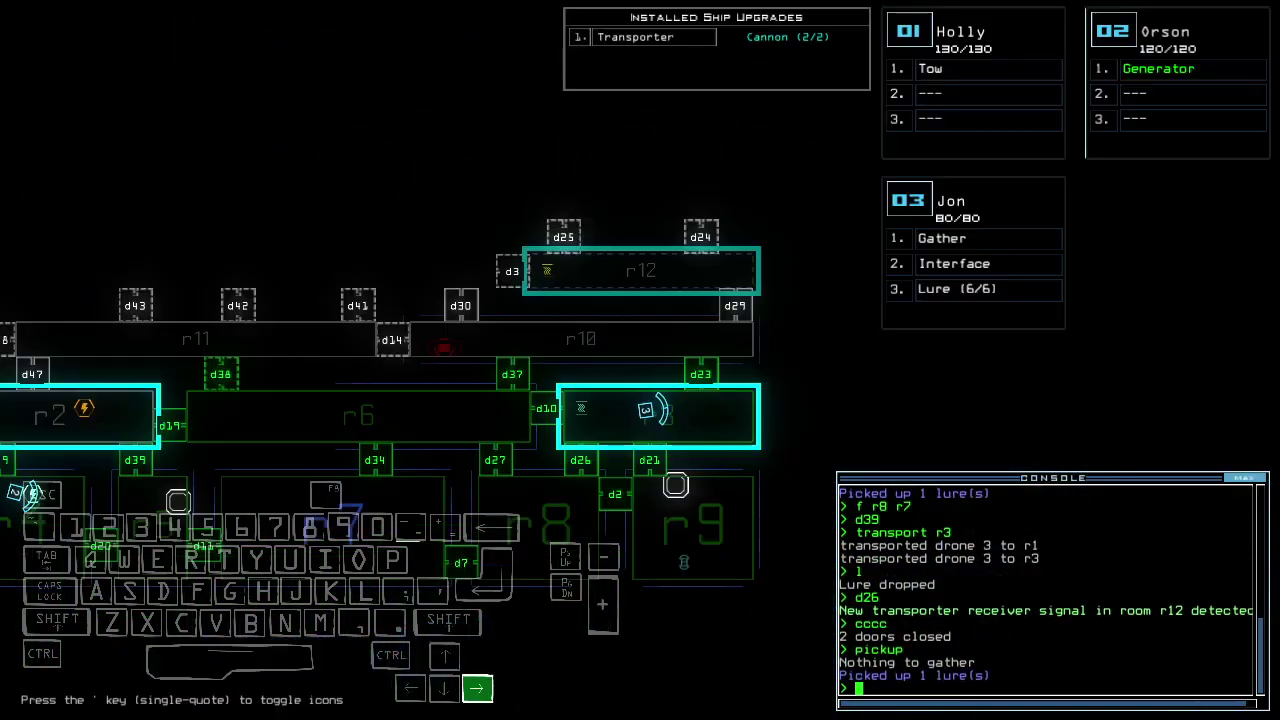
{"action": "key", "text": "Right"}
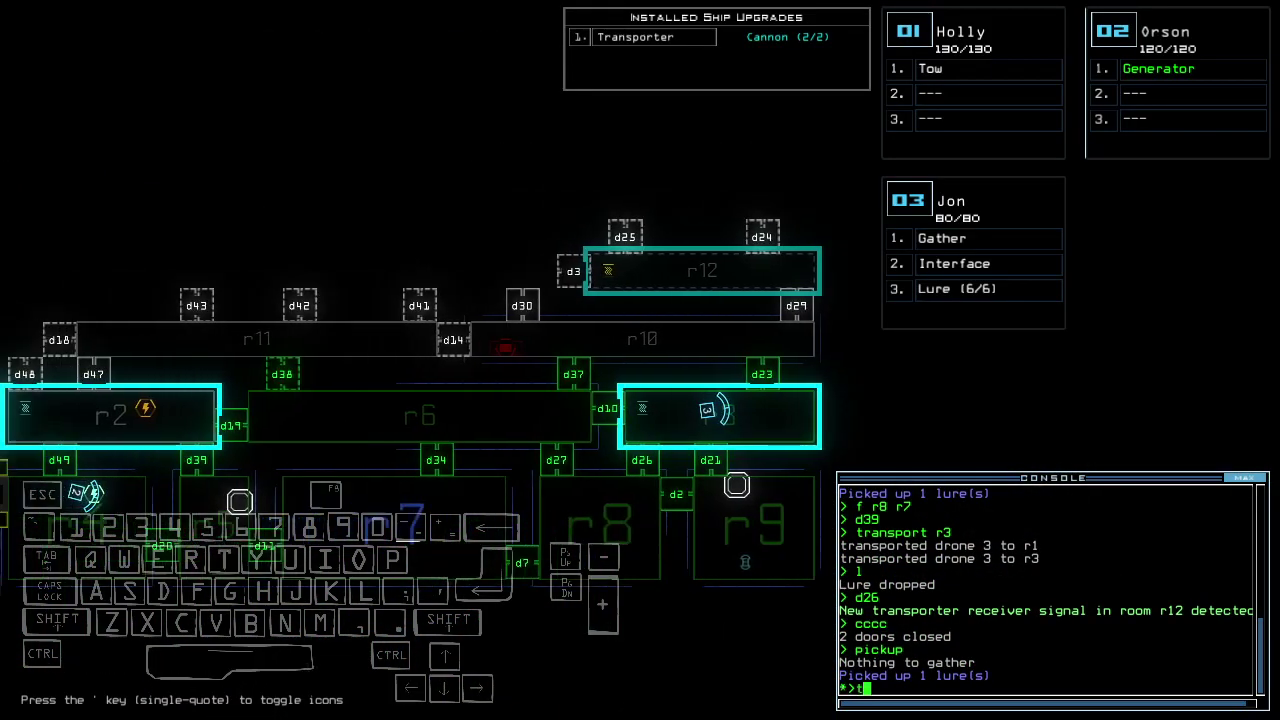
{"action": "type", "text": "trna 3"}
{"action": "key", "text": "Tab"}
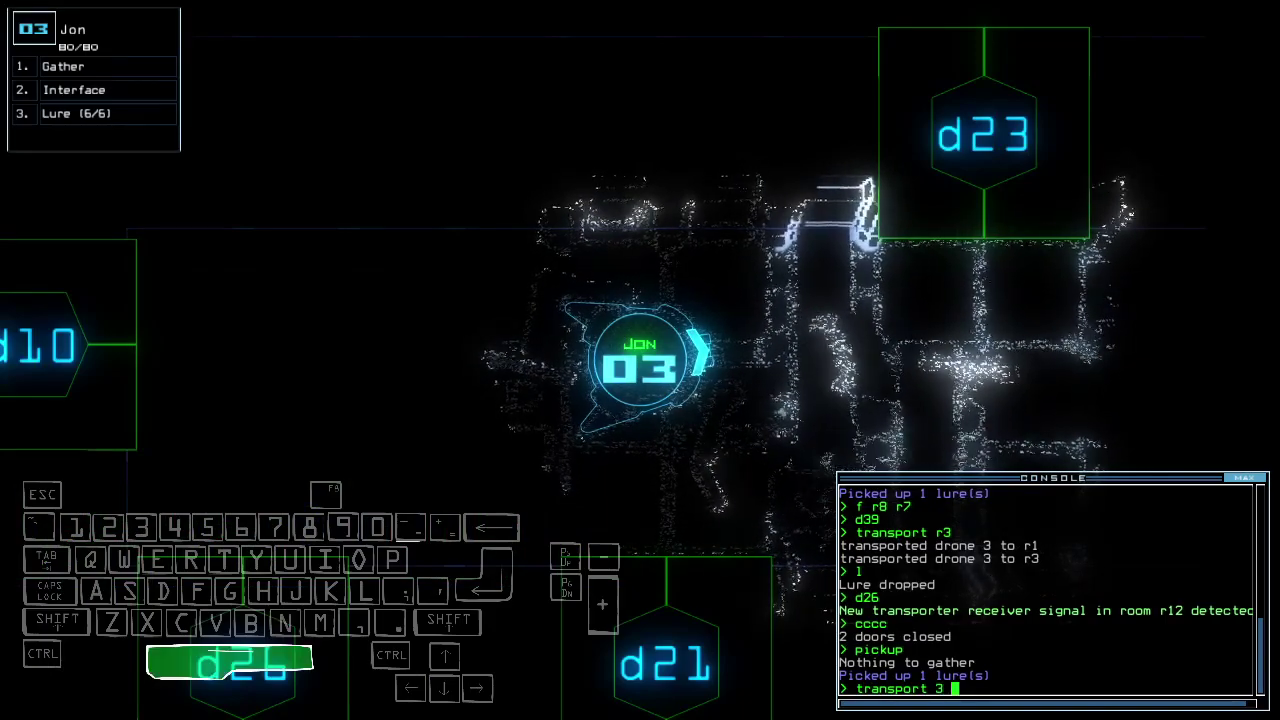
{"action": "key", "text": "Return"}
{"action": "key", "text": "Up"}
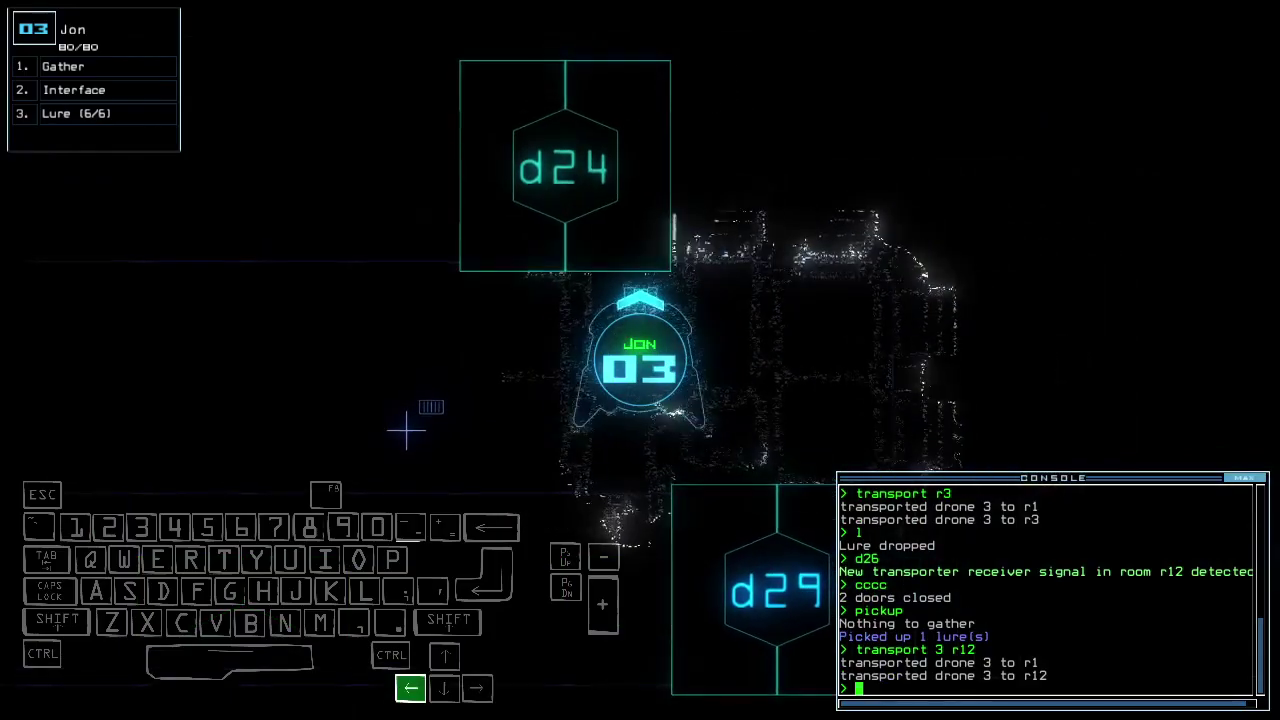
{"action": "key", "text": "Left"}
{"action": "type", "text": "tra"}
Return drone 3 to room r1 and open door d49 for Orson.
{"action": "key", "text": "Up"}
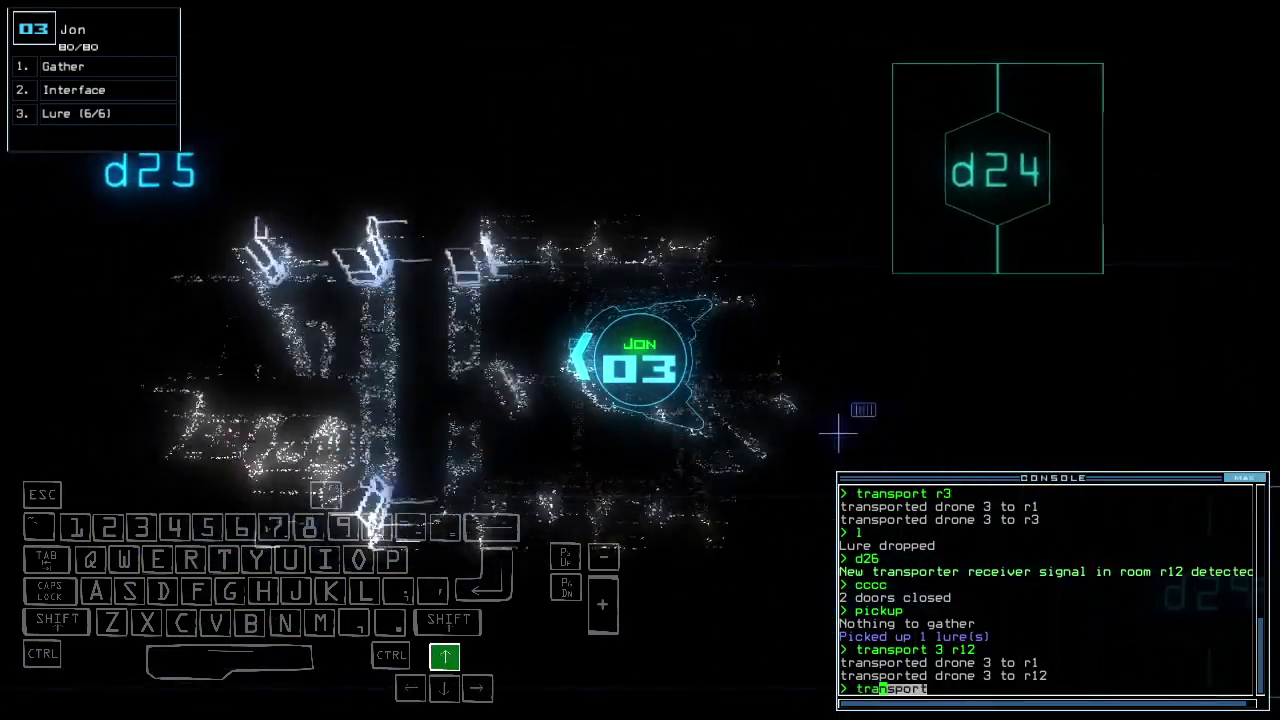
{"action": "type", "text": "r1"}
{"action": "key", "text": "Return"}
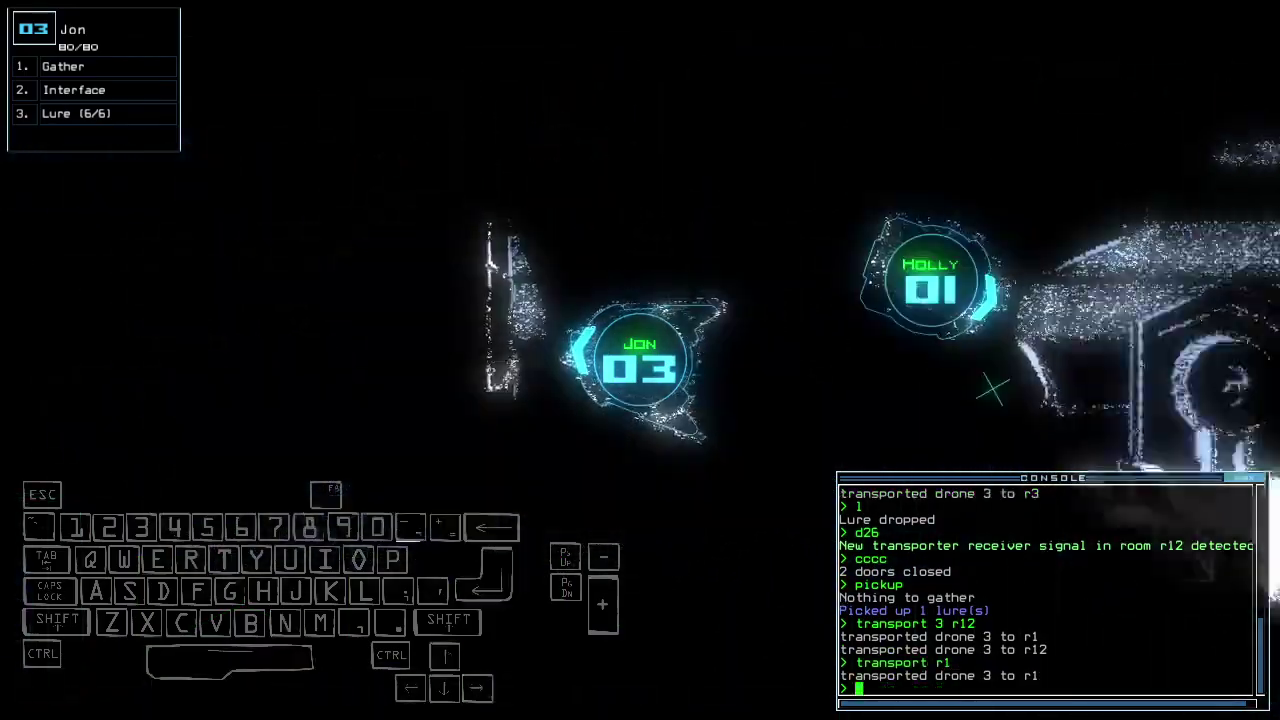
{"action": "key", "text": "space"}
{"action": "type", "text": "d"}
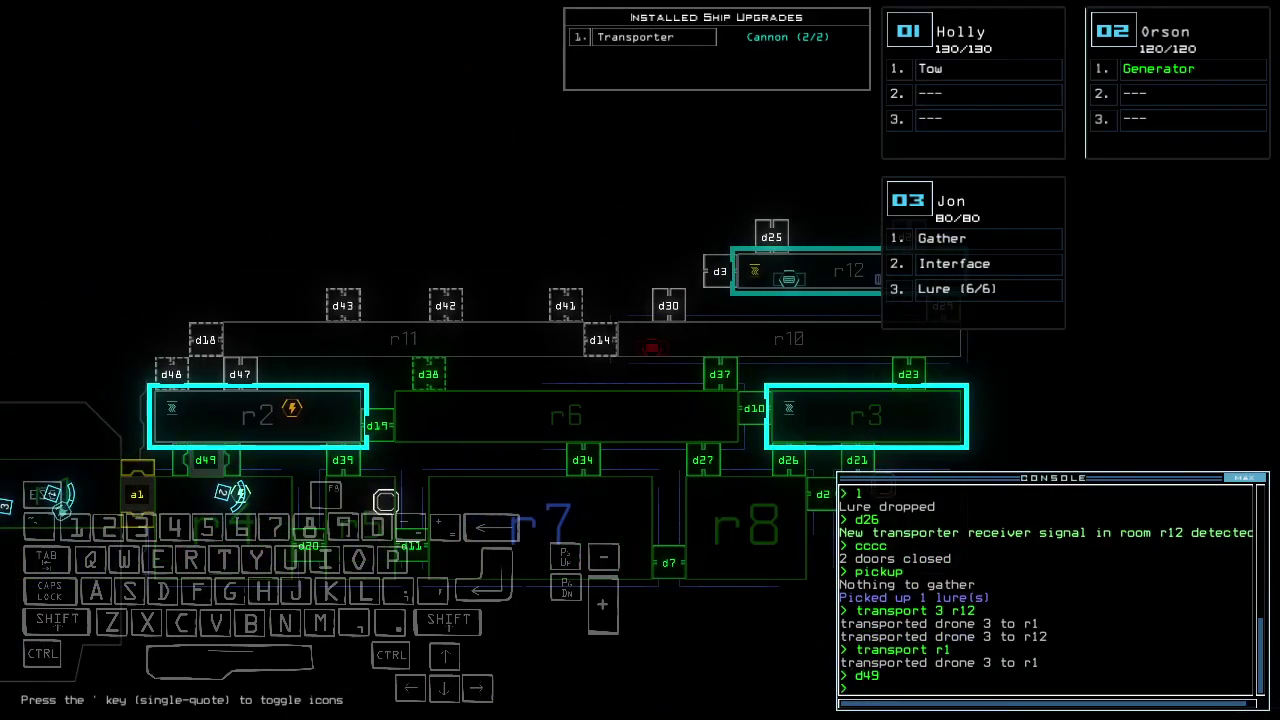
{"action": "key", "text": "Return"}
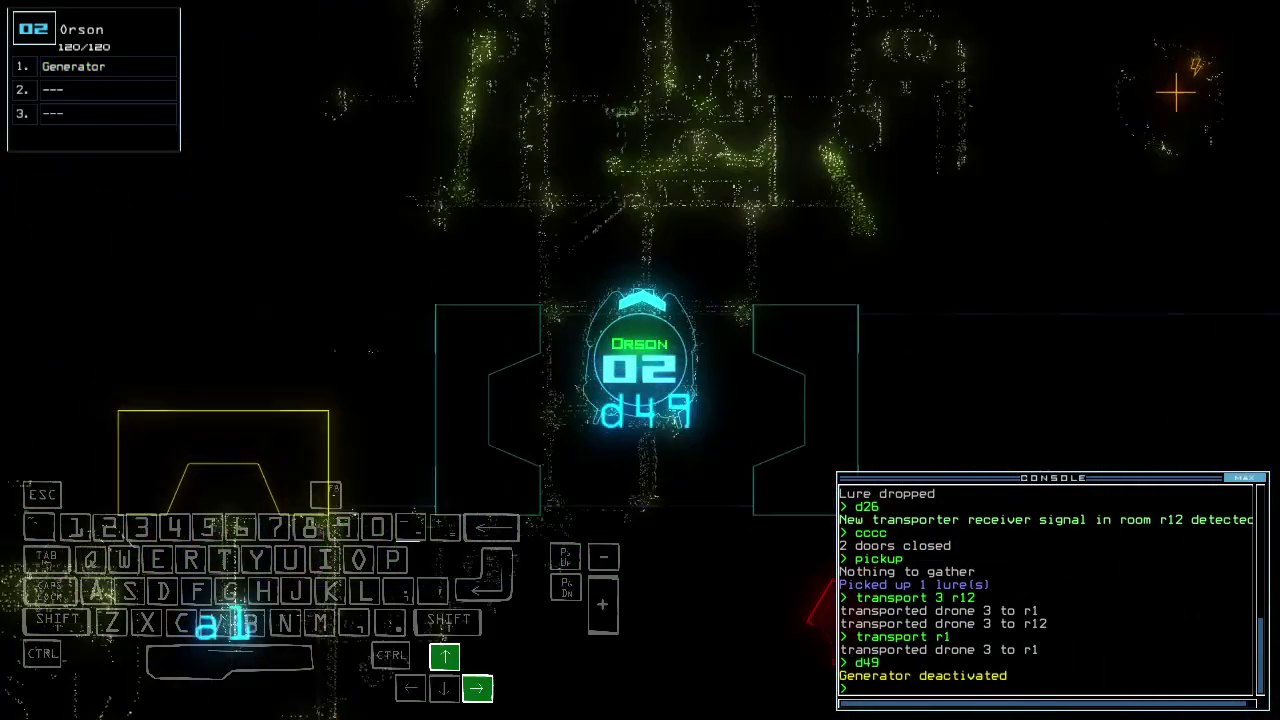
{"action": "type", "text": "generator"}
Reactivate the generator and view the newly powered areas on the map.
{"action": "key", "text": "Return"}
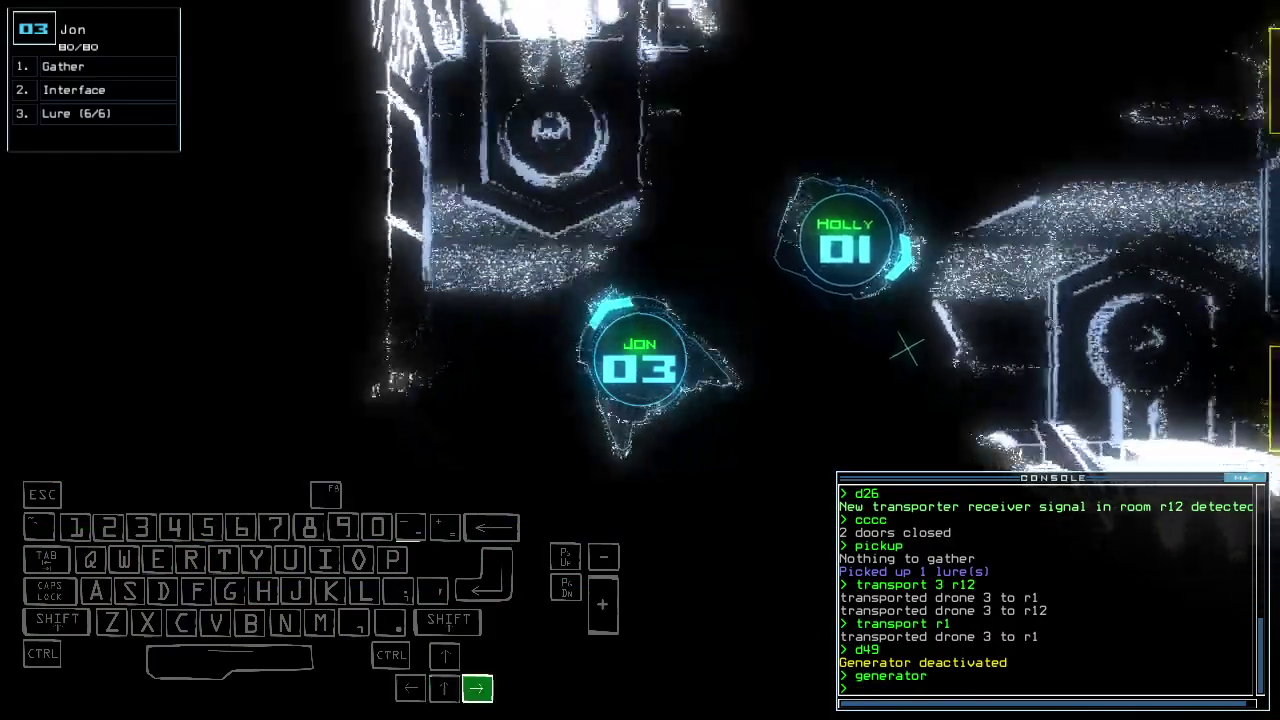
{"action": "key", "text": "space"}
{"action": "key", "text": "Up"}
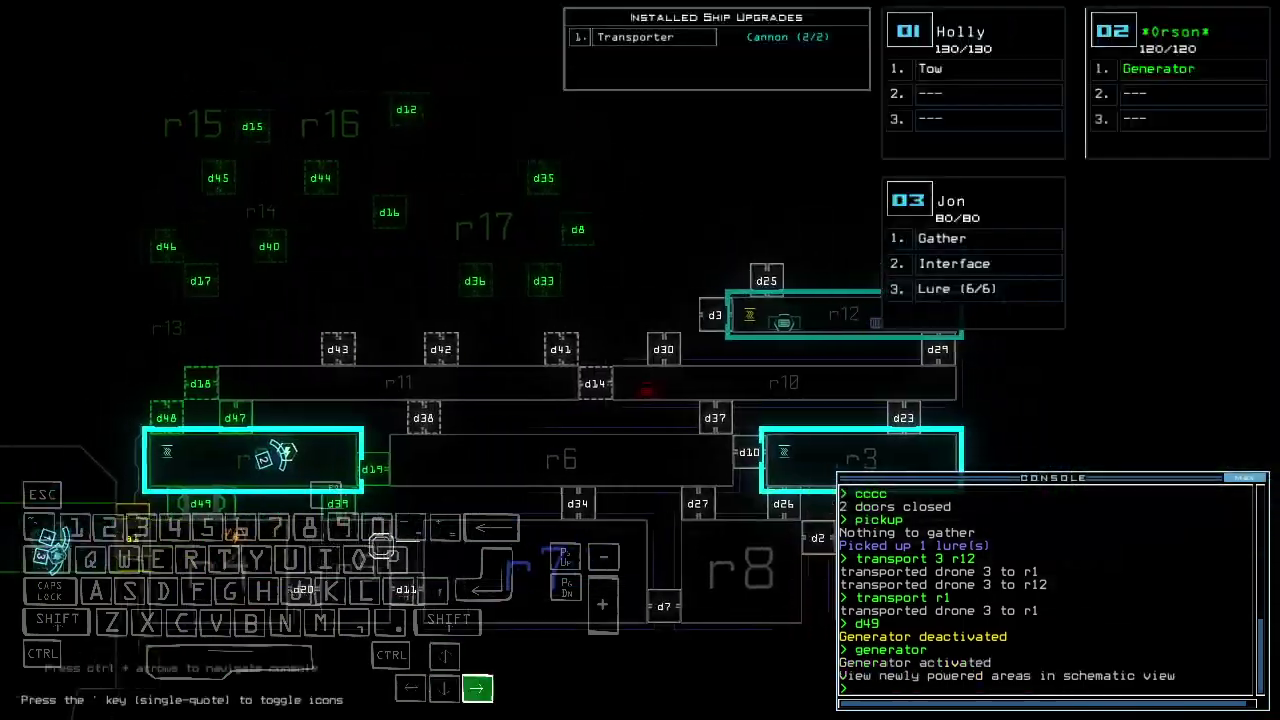
{"action": "key", "text": "space"}
Drive Jon forward through the ship and drop a lure.
{"action": "key", "text": "Up"}
{"action": "key", "text": "Up"}
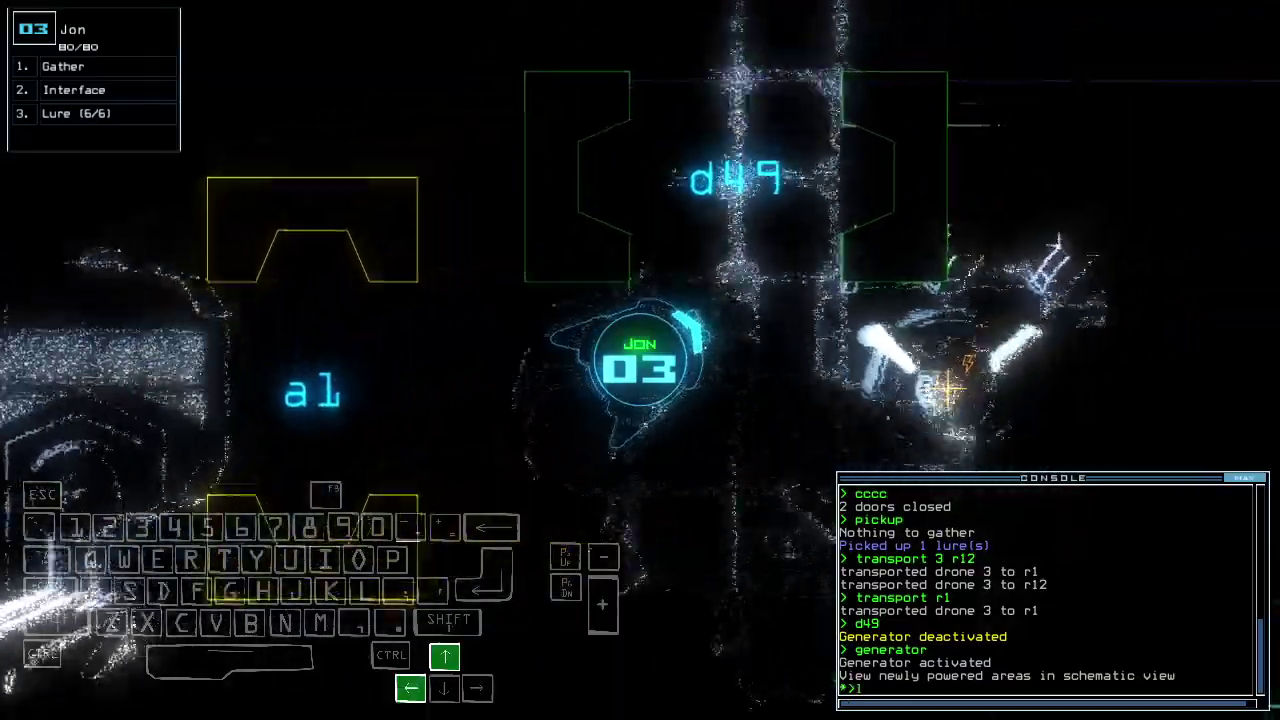
{"action": "key", "text": "Return"}
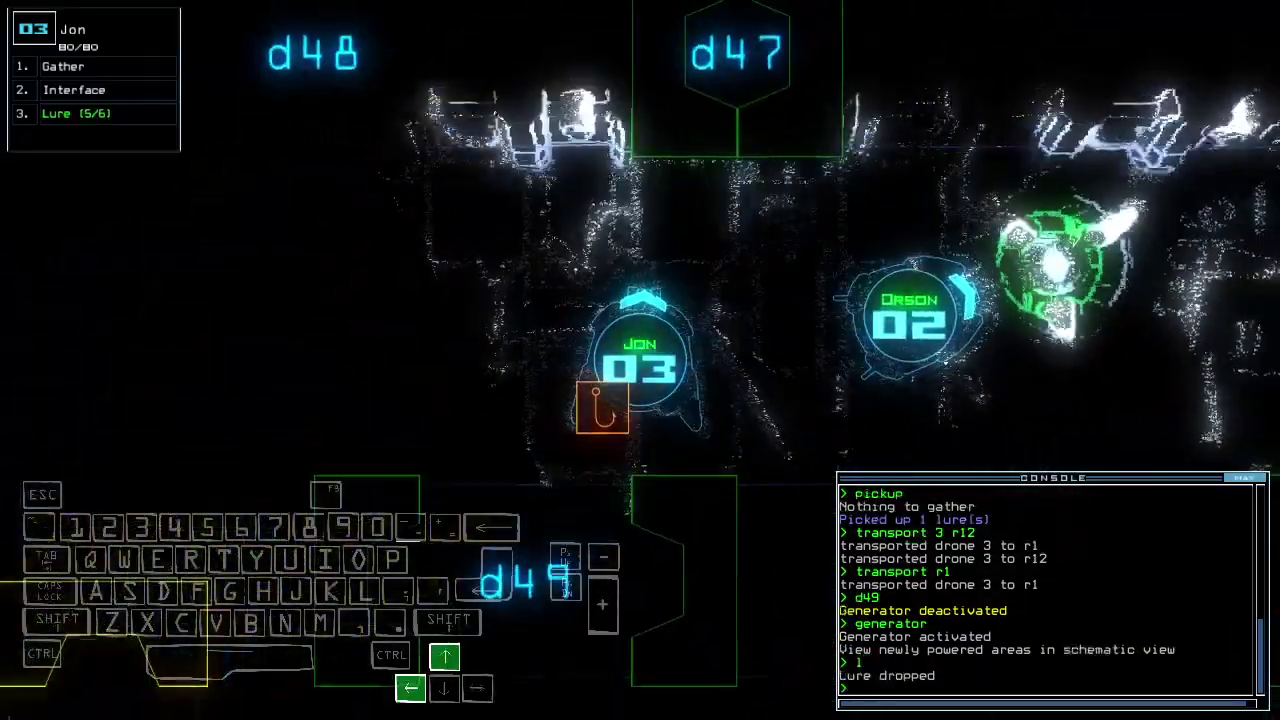
{"action": "key", "text": "Up"}
{"action": "key", "text": "Right"}
Drive Jon to door d19 and open it.
{"action": "key", "text": "Up"}
{"action": "key", "text": "2"}
{"action": "key", "text": "3"}
{"action": "key", "text": "Up"}
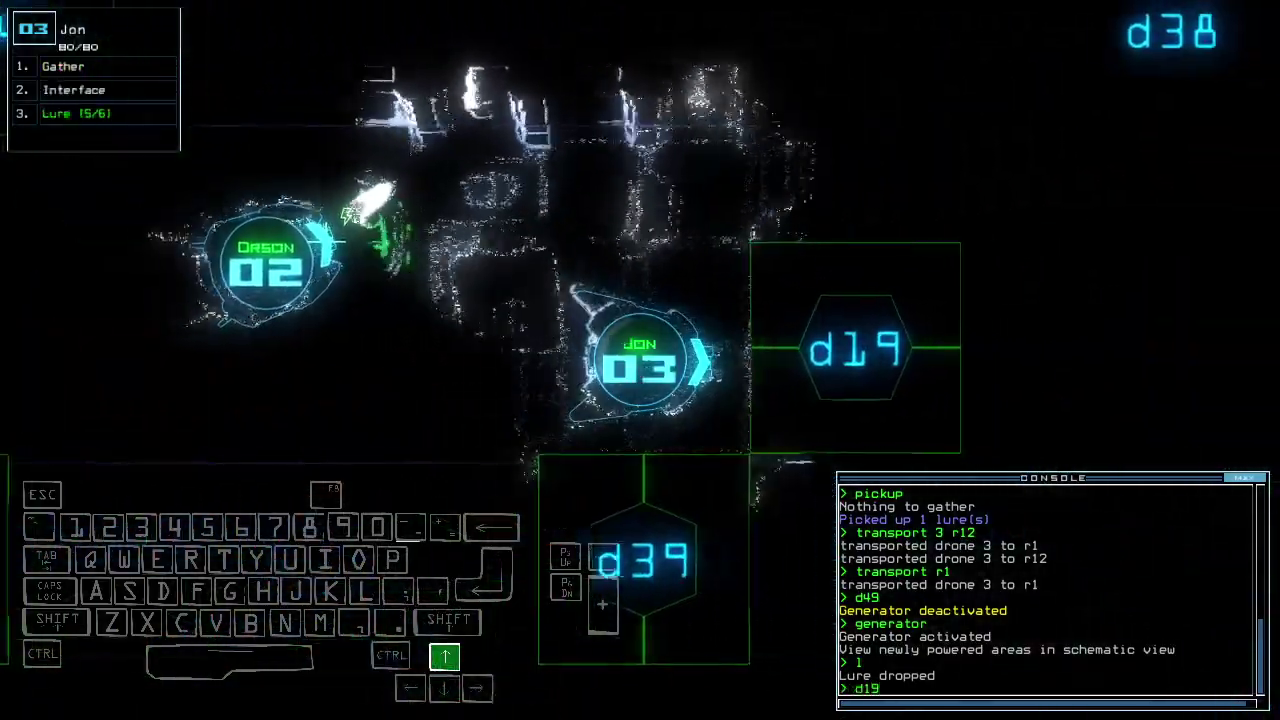
{"action": "key", "text": "Up"}
{"action": "type", "text": "swap"}
Dismiss the module swap screen and check the schematic map.
{"action": "key", "text": "Return"}
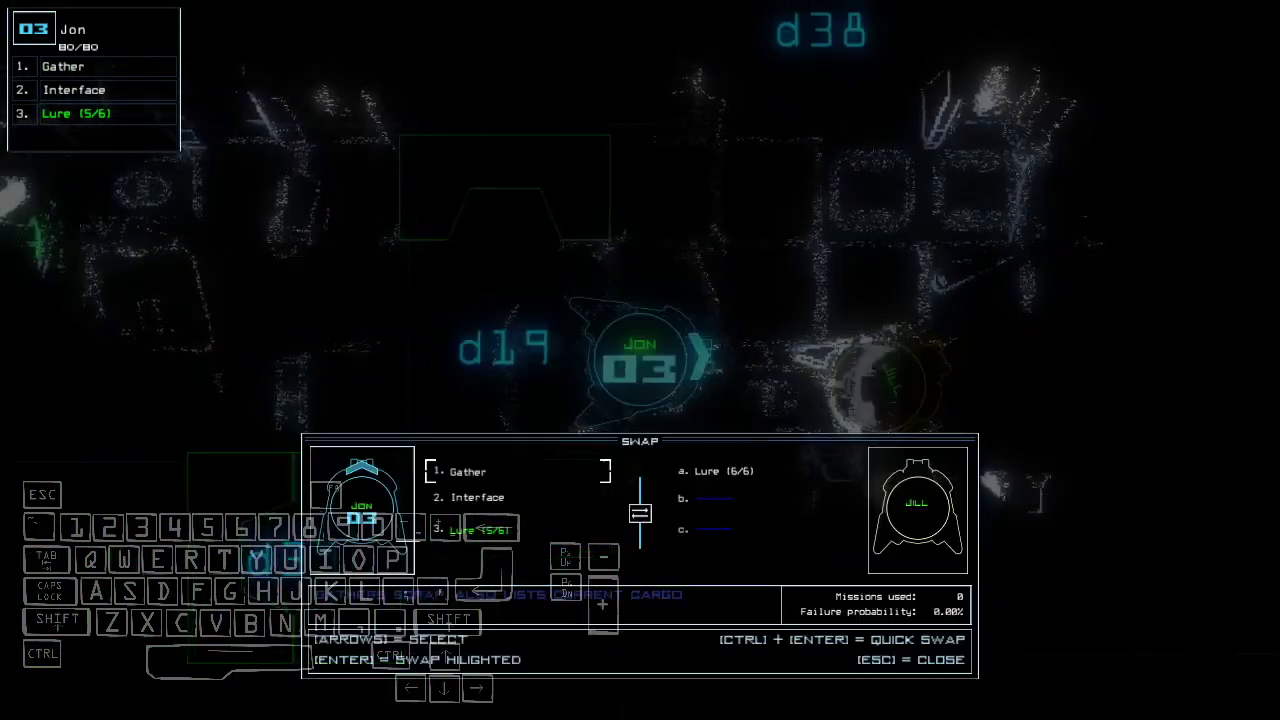
{"action": "key", "text": "Escape"}
{"action": "key", "text": "Left"}
{"action": "key", "text": "space"}
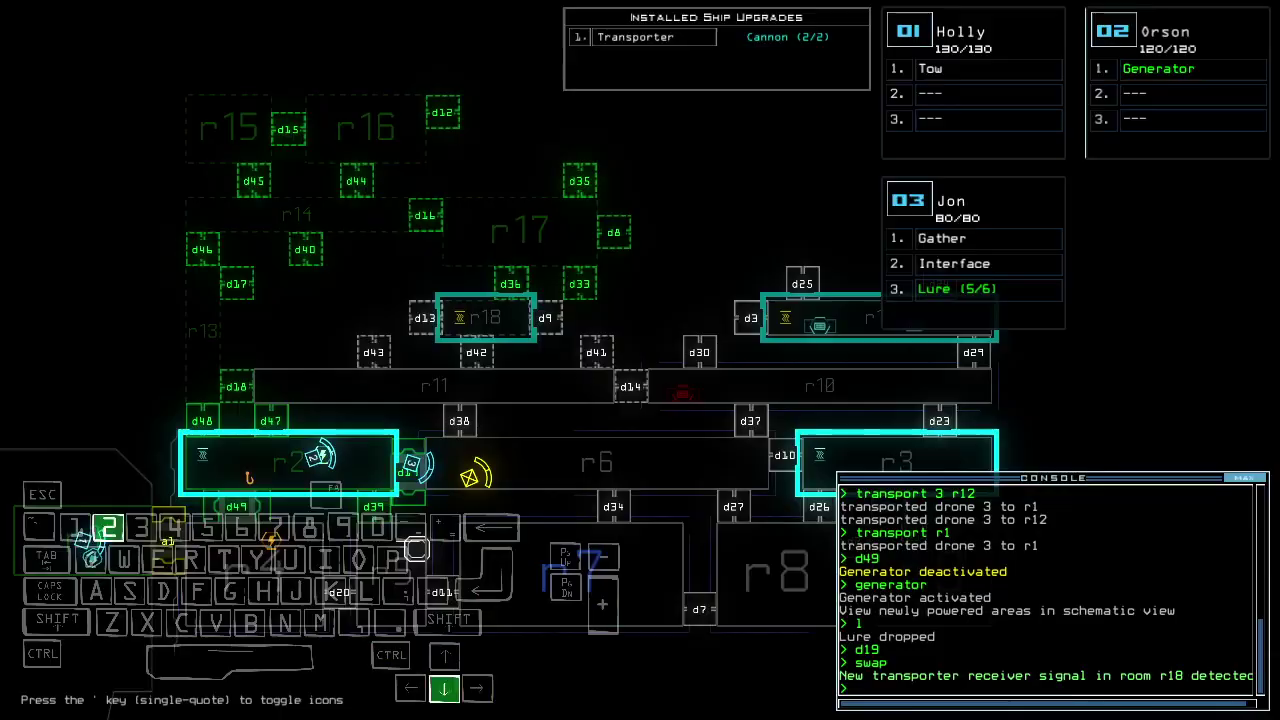
Reposition drones Orson and Holly.
{"action": "key", "text": "2"}
{"action": "key", "text": "Down"}
{"action": "key", "text": "Down"}
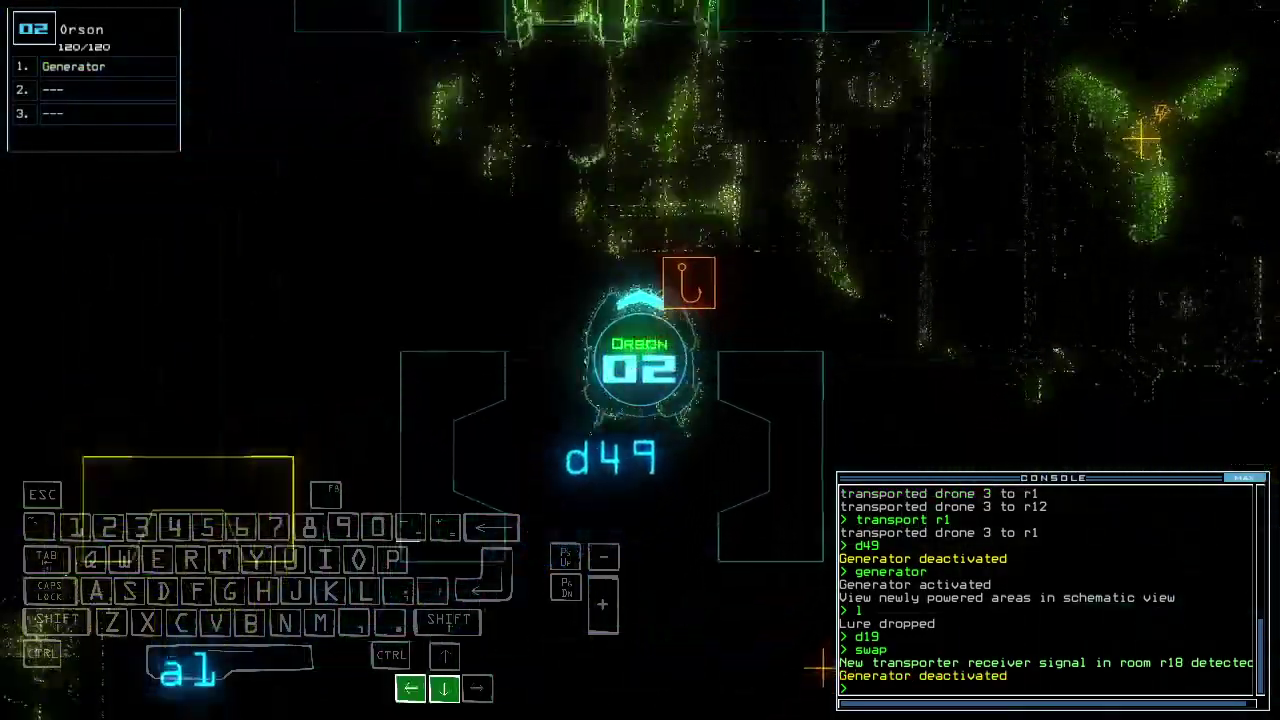
{"action": "key", "text": "Left"}
{"action": "key", "text": "1"}
{"action": "key", "text": "Up"}
{"action": "key", "text": "Up"}
{"action": "key", "text": "Up"}
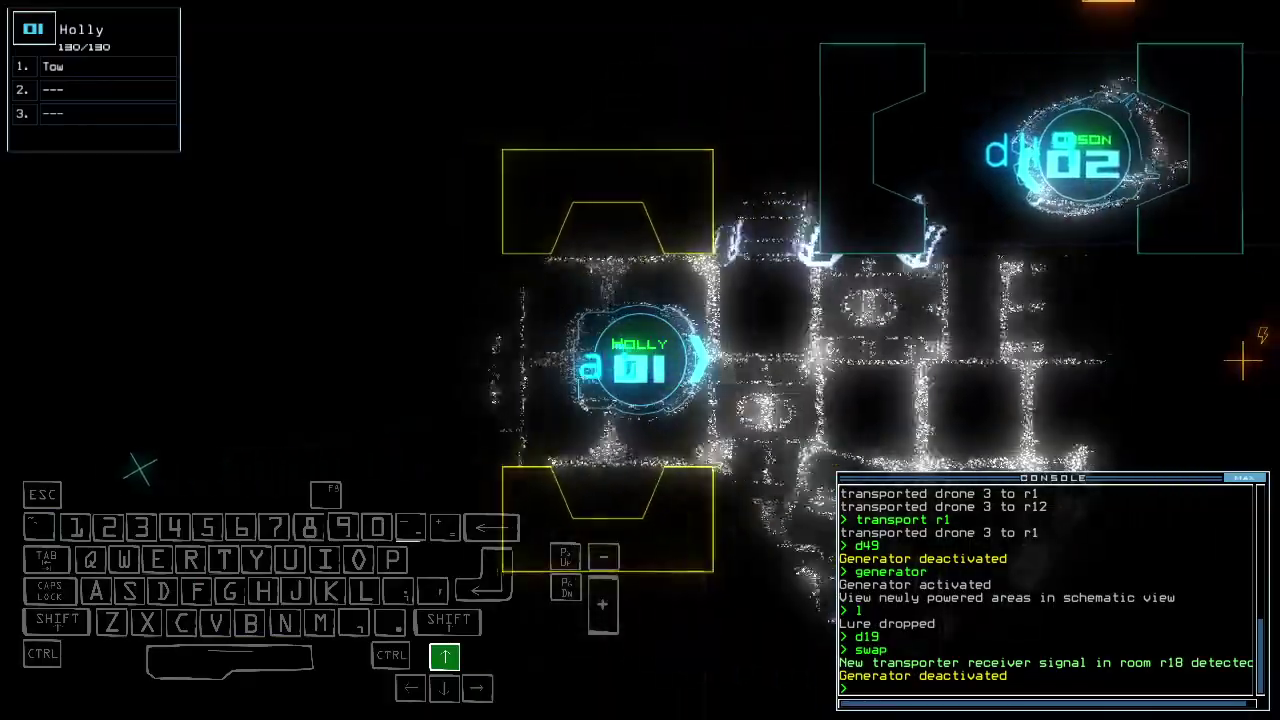
{"action": "type", "text": "3 in to"}
Trade Holly's tow module for Jon's interface and start towing Jill.
{"action": "key", "text": "Return"}
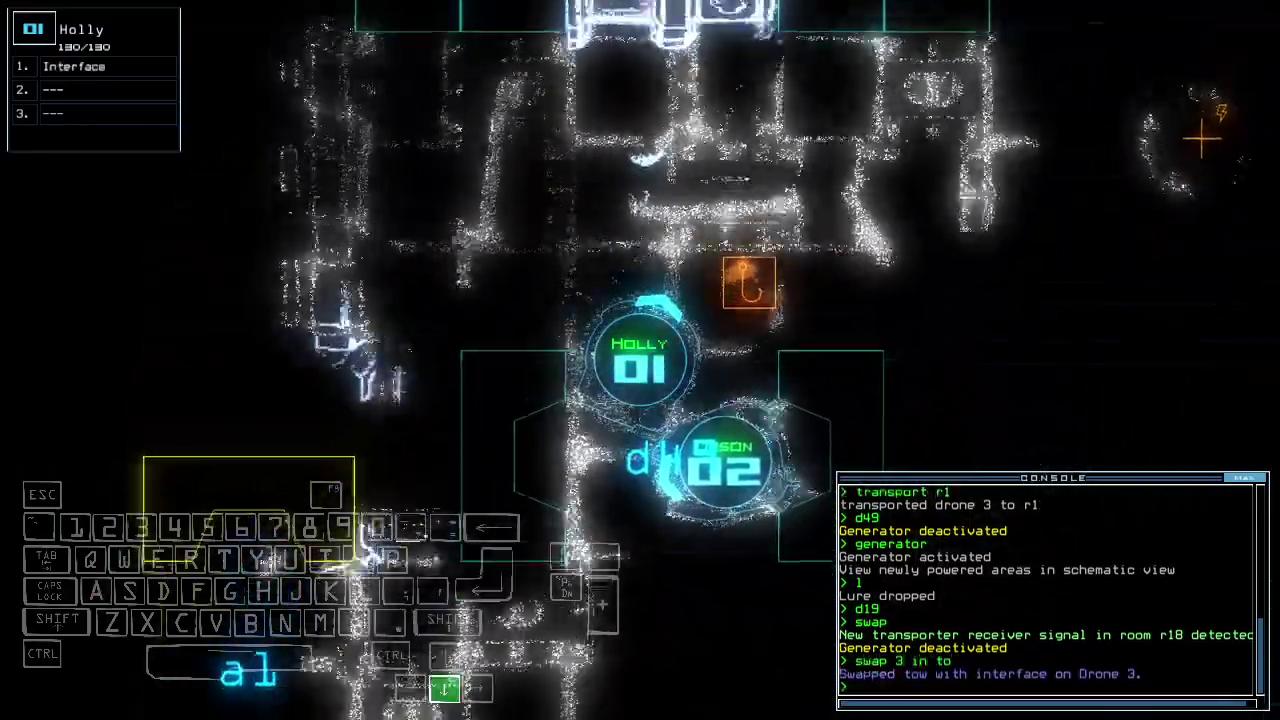
{"action": "key", "text": "3"}
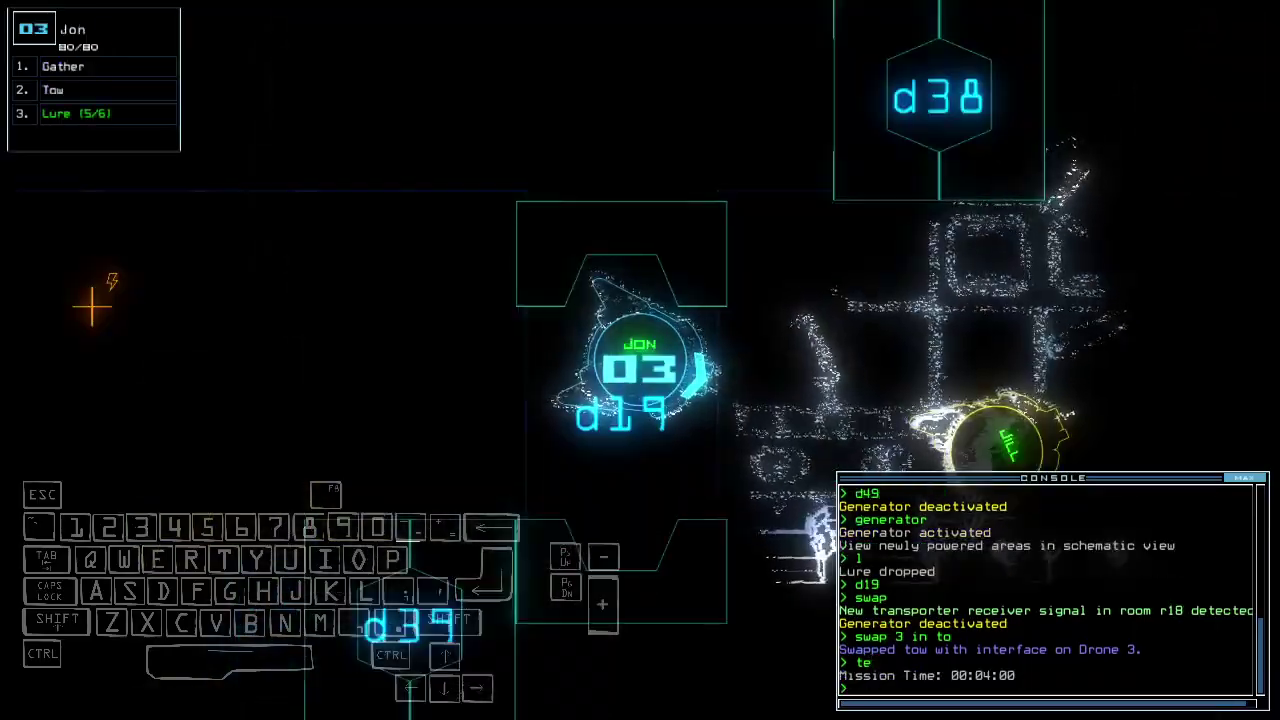
{"action": "type", "text": "tow"}
{"action": "key", "text": "Return"}
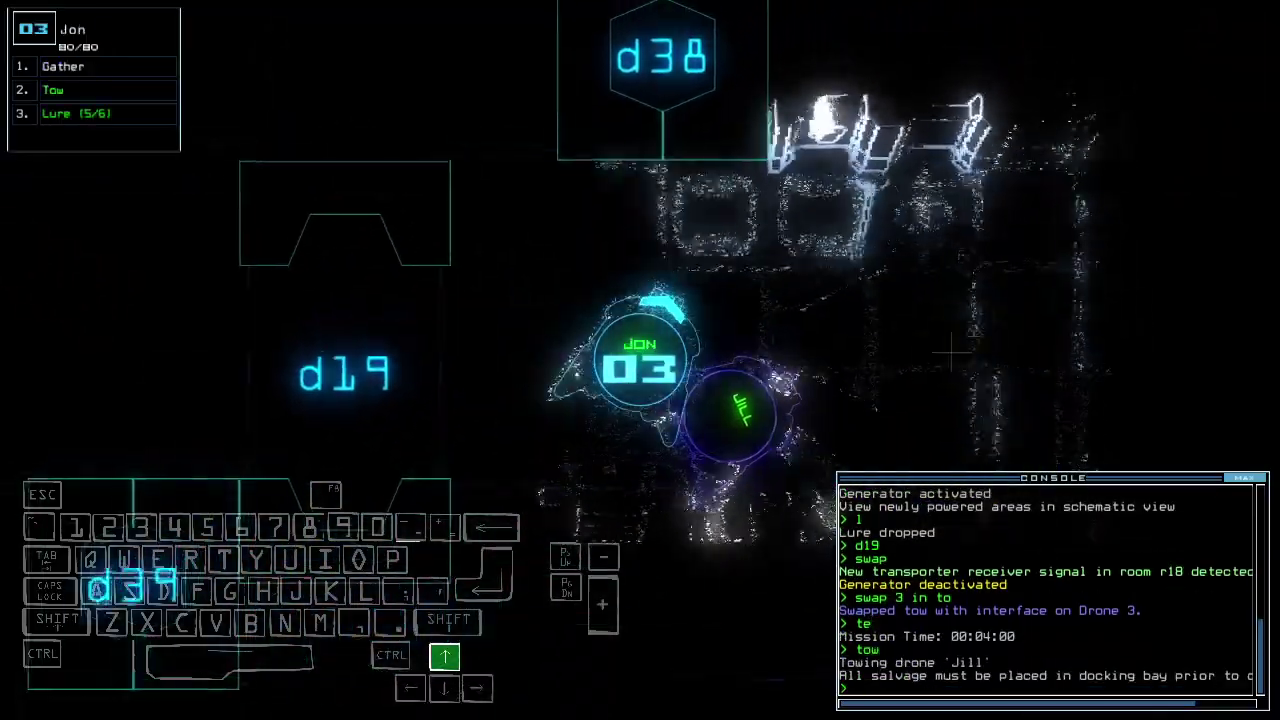
{"action": "type", "text": "g"}
Gather the nearby scrap, release Jill, and check the schematic map.
{"action": "key", "text": "Return"}
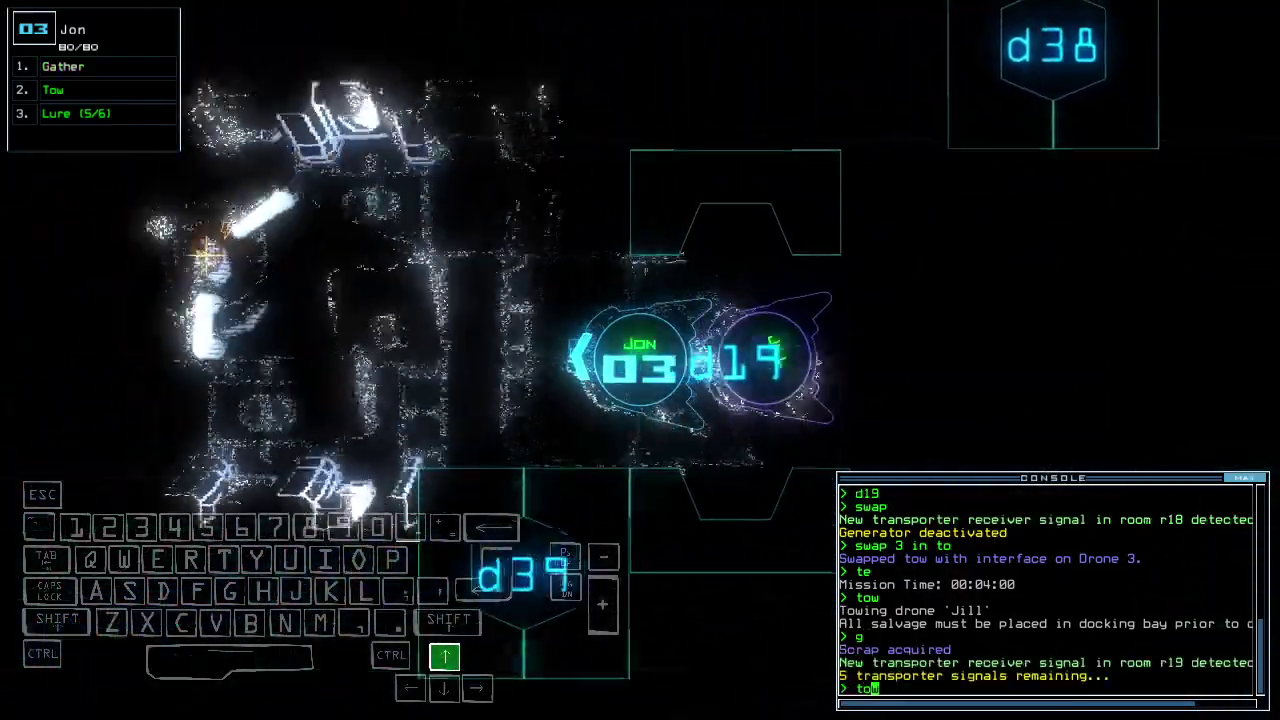
{"action": "type", "text": "w"}
{"action": "key", "text": "Return"}
{"action": "type", "text": "tran"}
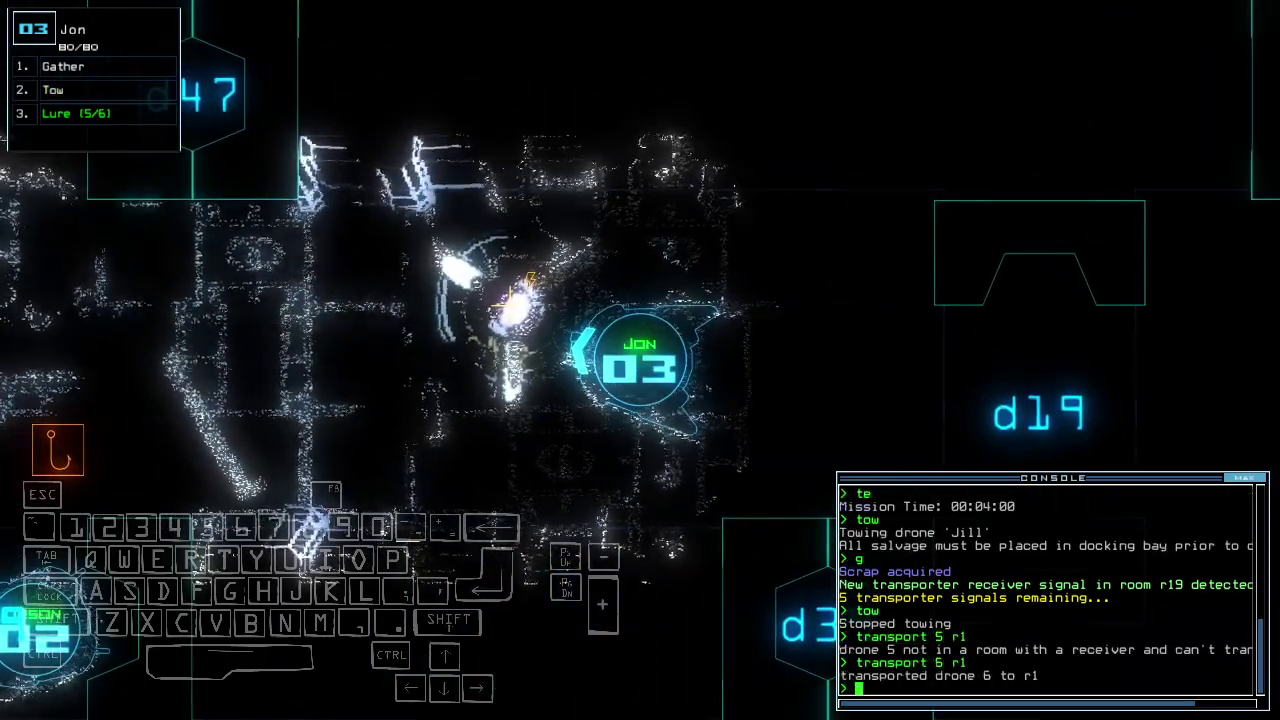
{"action": "key", "text": "space"}
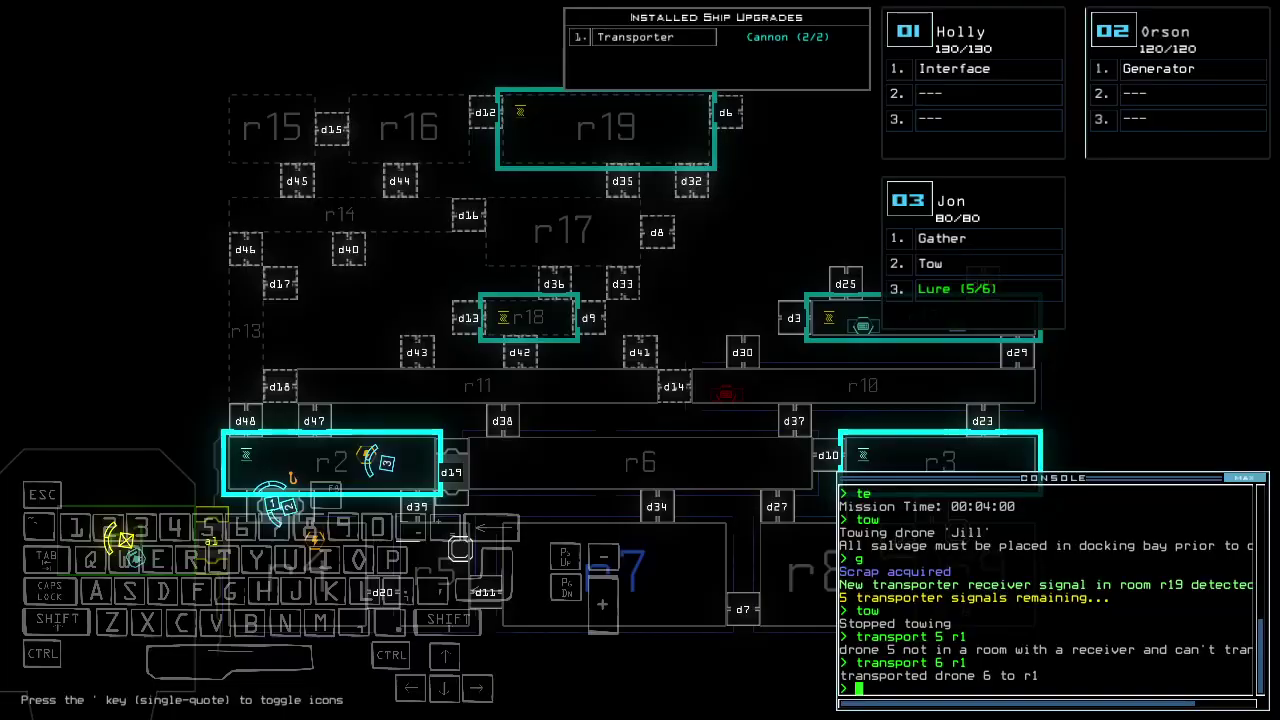
Reactivate the generator and recover the dropped lure with Jon.
{"action": "key", "text": "space"}
{"action": "key", "text": "space"}
{"action": "key", "text": "space"}
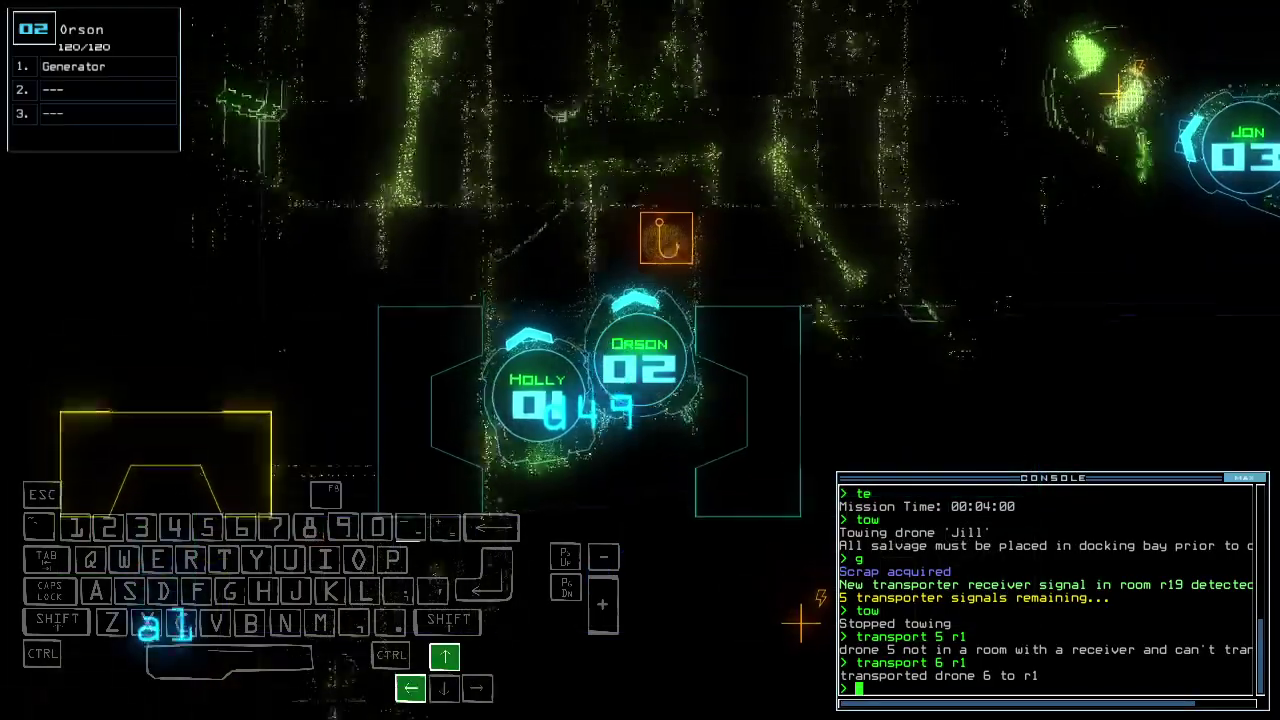
{"action": "type", "text": "generator"}
{"action": "key", "text": "Return"}
{"action": "key", "text": "space"}
{"action": "key", "text": "space"}
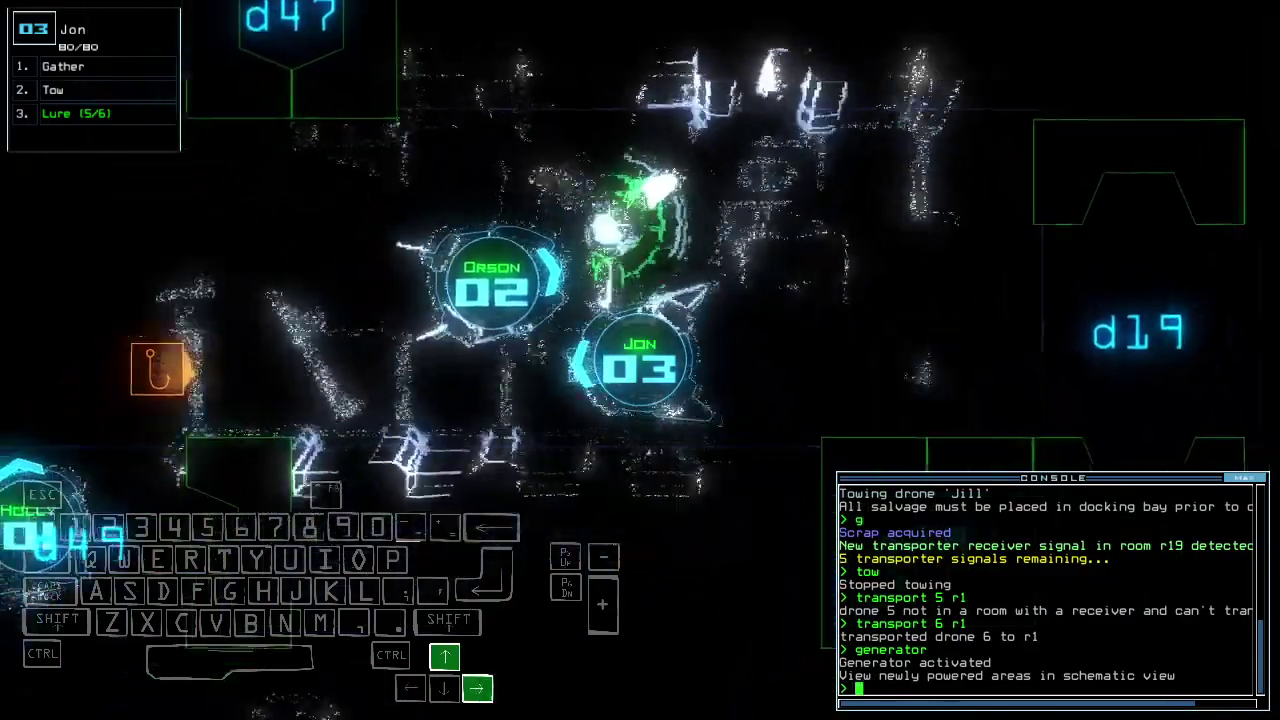
{"action": "key", "text": "Down"}
{"action": "key", "text": "Down"}
{"action": "key", "text": "Left"}
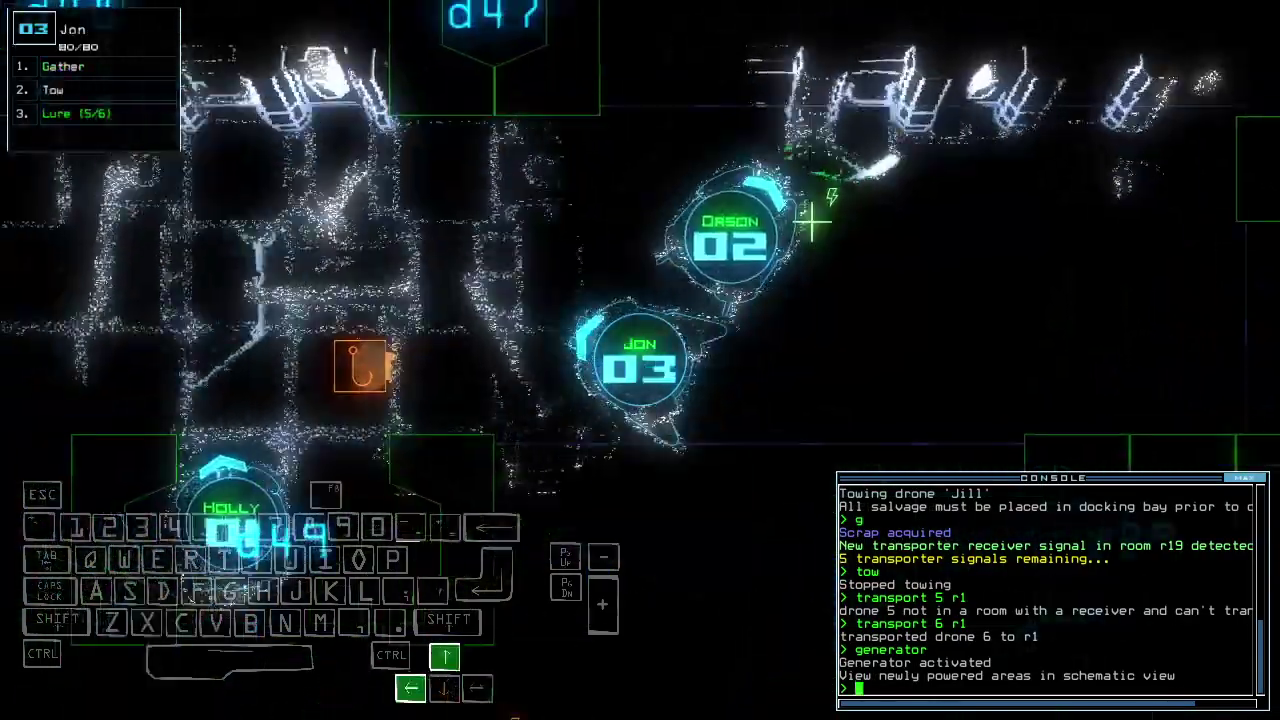
{"action": "type", "text": "pickup"}
{"action": "key", "text": "Return"}
Transport Jon to room r19, drop a lure, and try unpowered door d6.
{"action": "key", "text": "space"}
{"action": "type", "text": "r19"}
{"action": "key", "text": "space"}
{"action": "key", "text": "Return"}
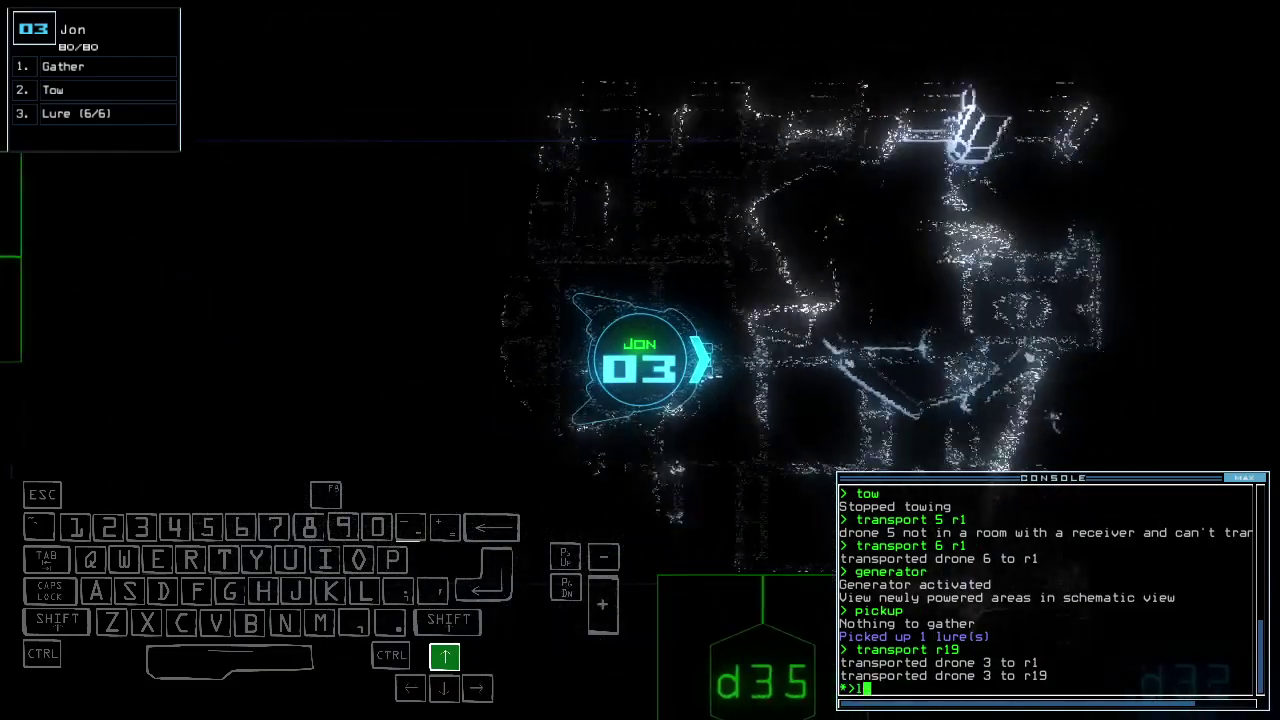
{"action": "type", "text": "l"}
{"action": "key", "text": "Return"}
{"action": "key", "text": "Left"}
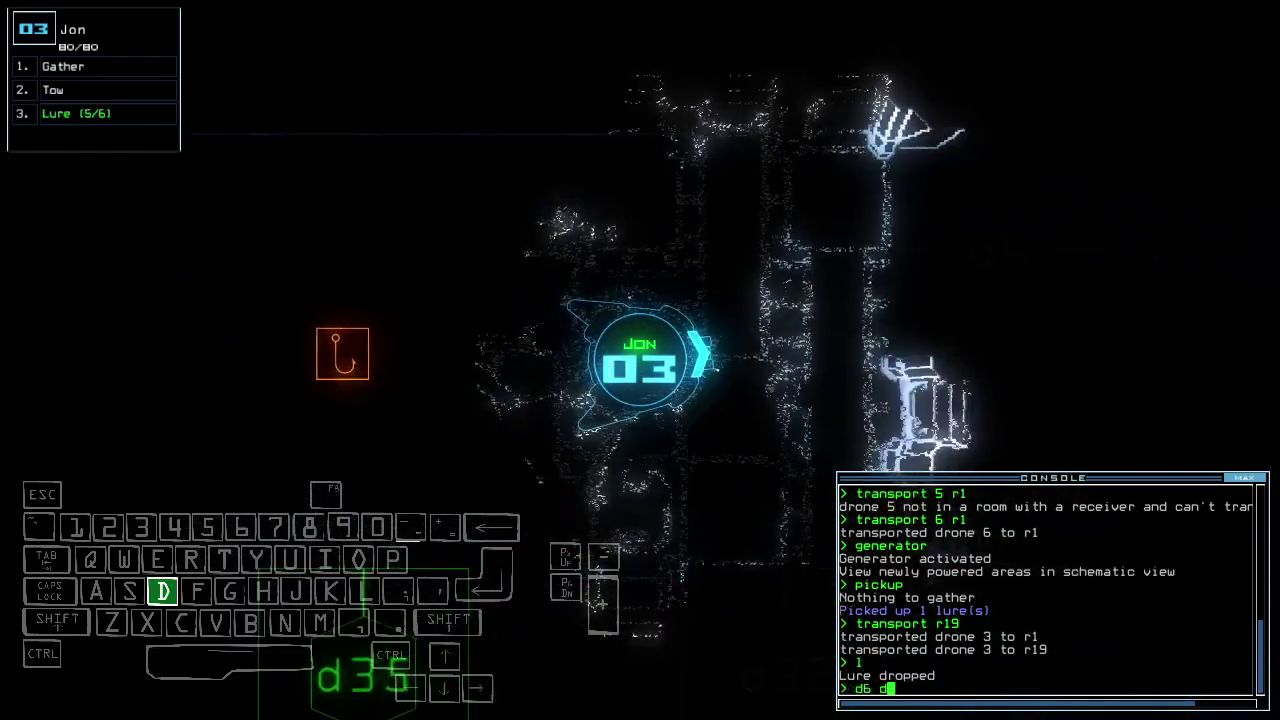
{"action": "type", "text": "6"}
{"action": "key", "text": "Return"}
{"action": "type", "text": "d3"}
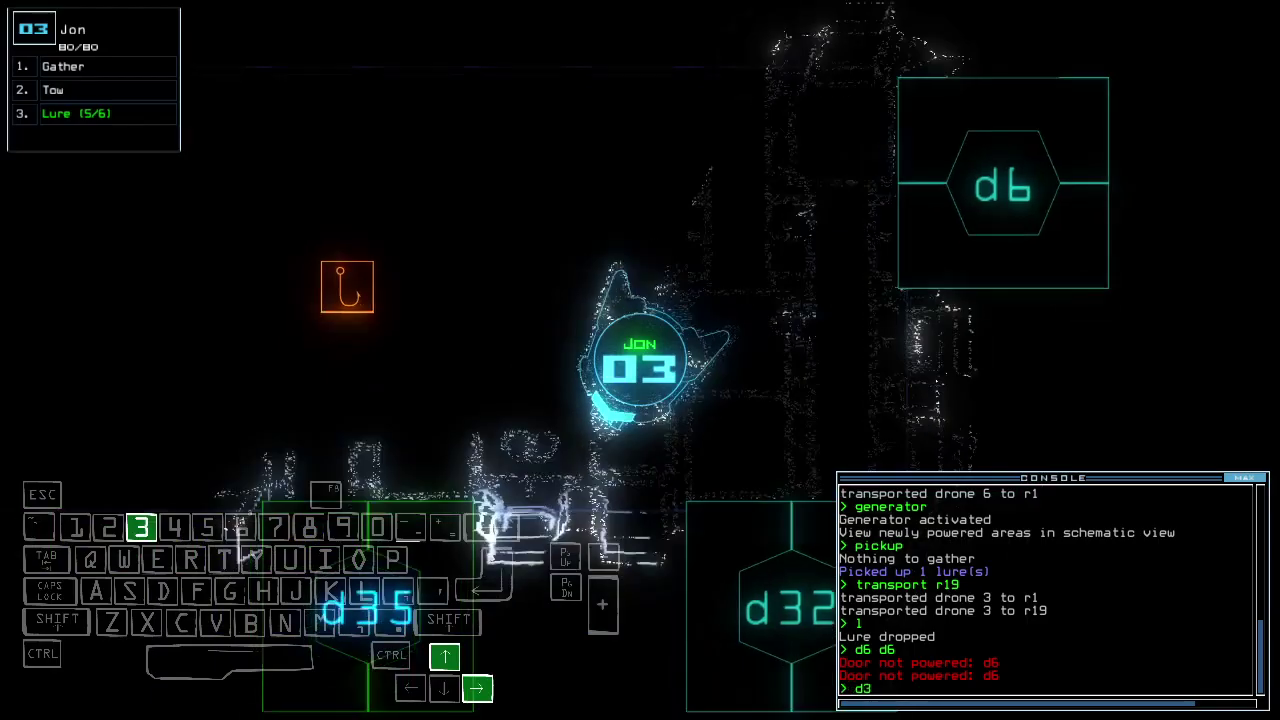
{"action": "type", "text": "5"}
Open door d35, drive Jon through, and close the surrounding doors.
{"action": "key", "text": "Return"}
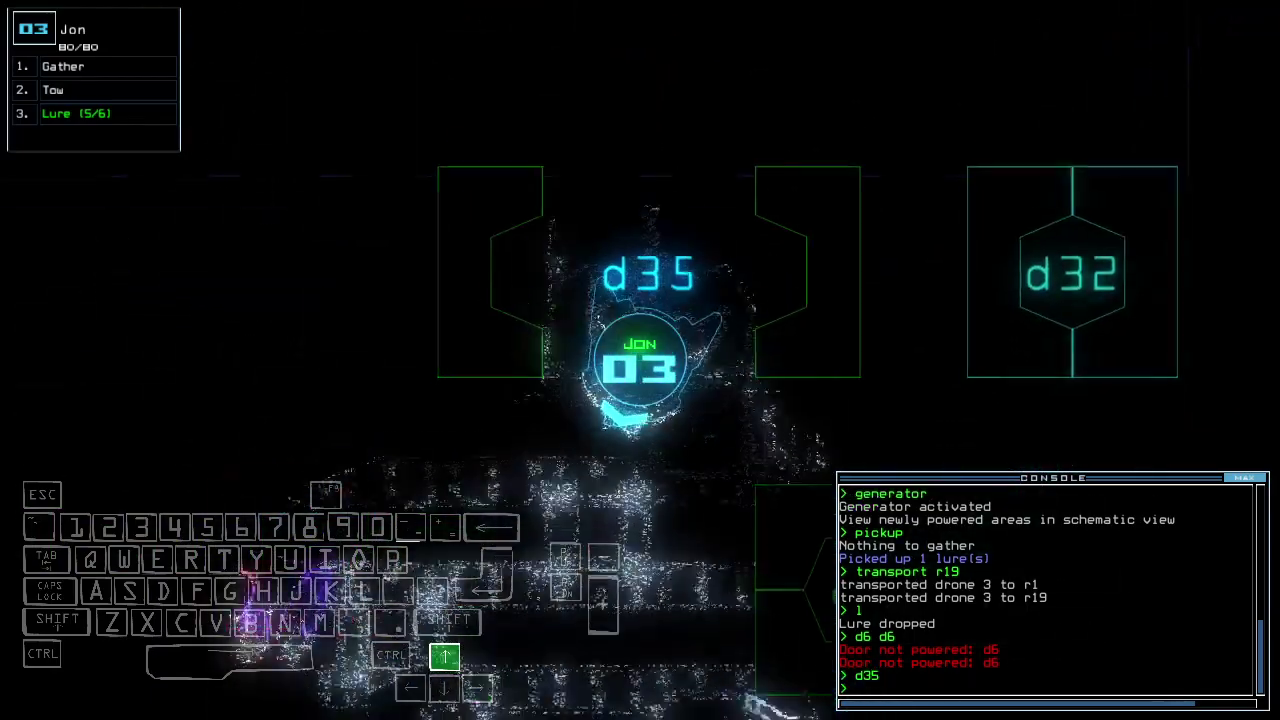
{"action": "key", "text": "Up"}
{"action": "key", "text": "Down"}
{"action": "type", "text": "cccc"}
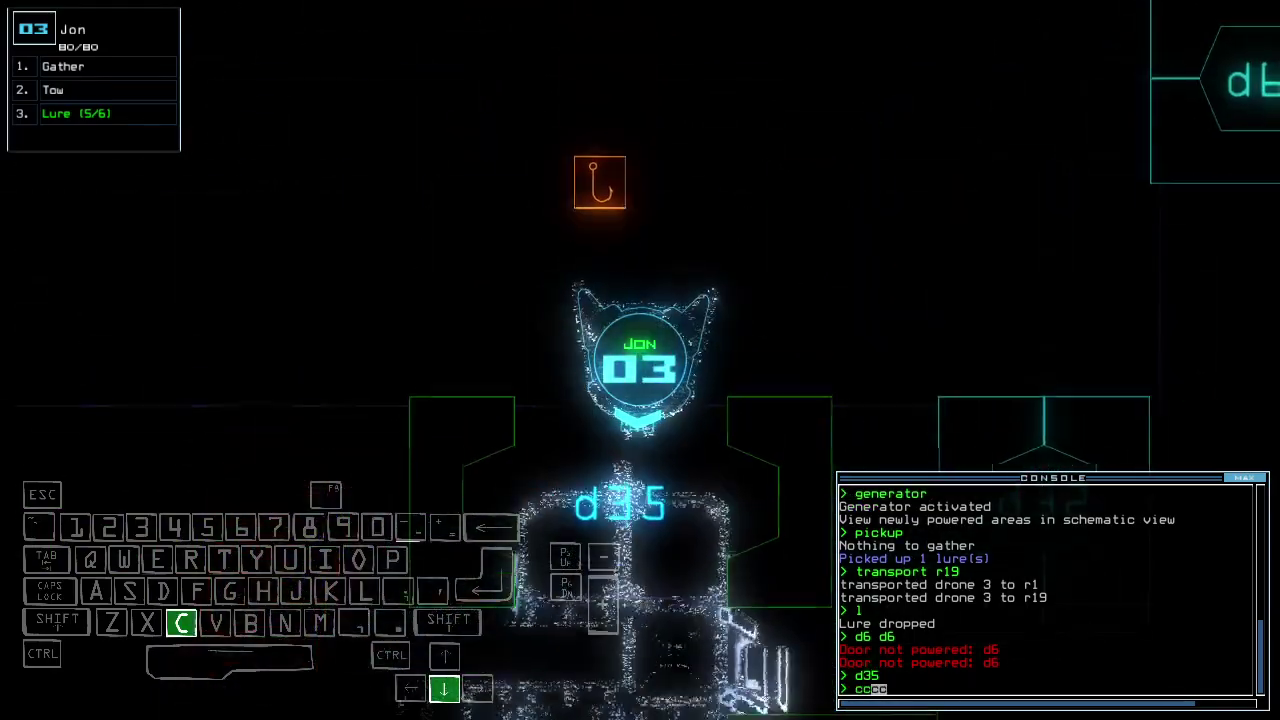
{"action": "key", "text": "Return"}
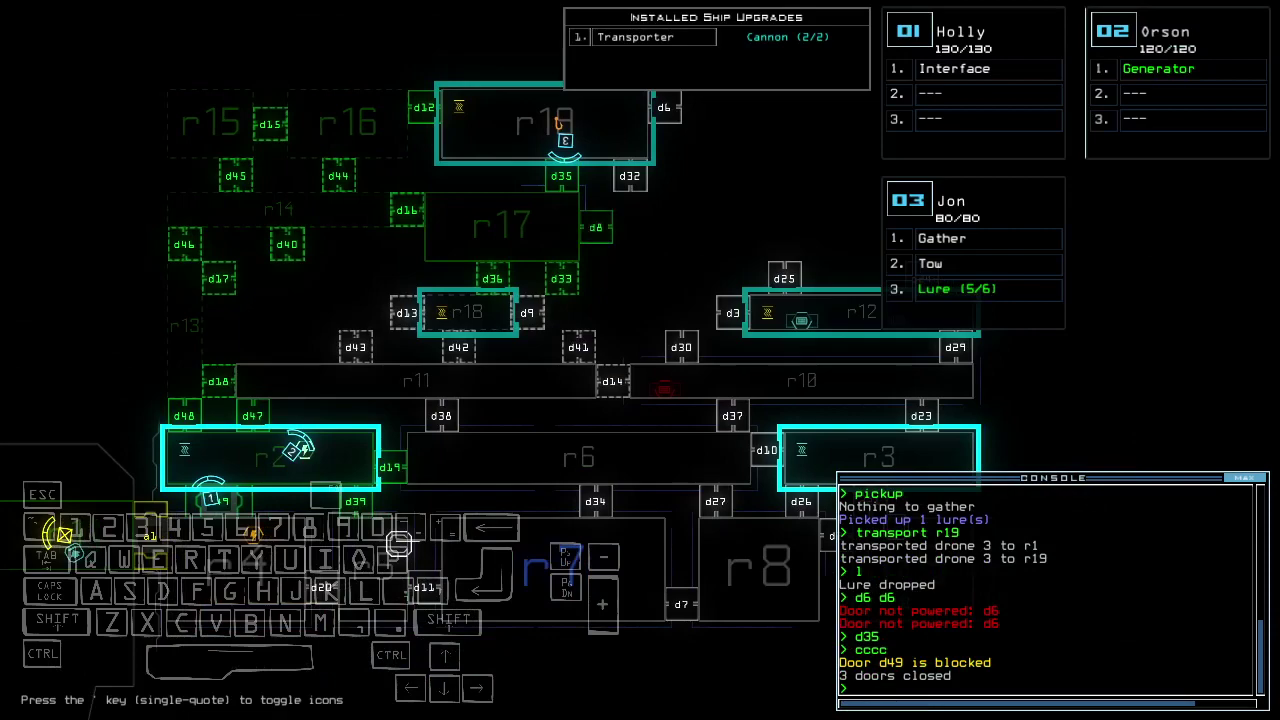
Send Jon to room r18, then back to room r1.
{"action": "key", "text": "3"}
{"action": "type", "text": "transport r 18"}
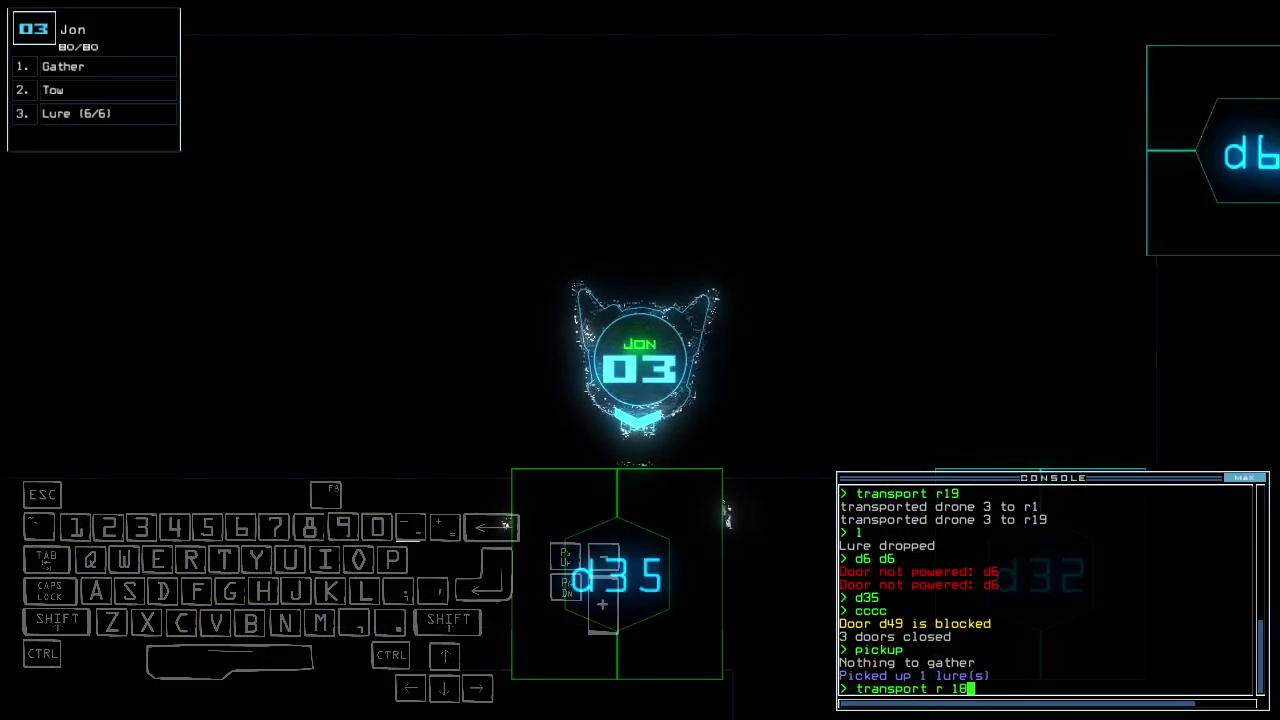
{"action": "key", "text": "Return"}
{"action": "key", "text": "space"}
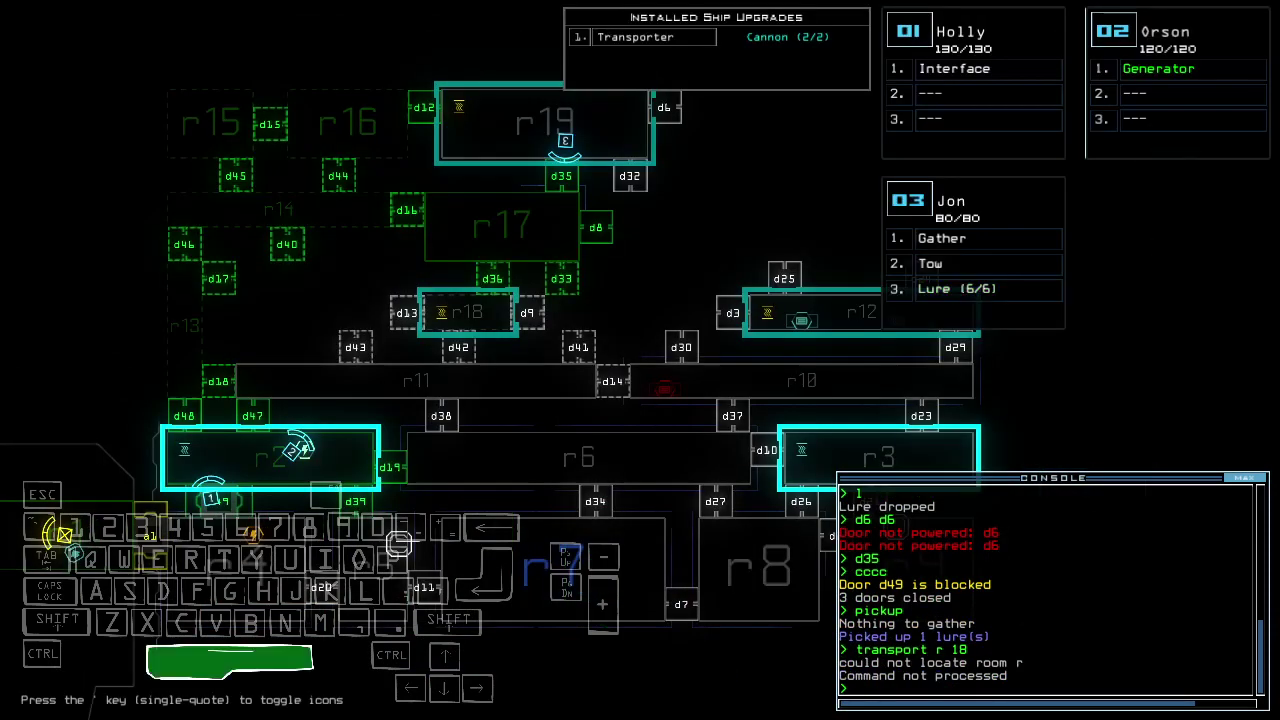
{"action": "key", "text": "Up"}
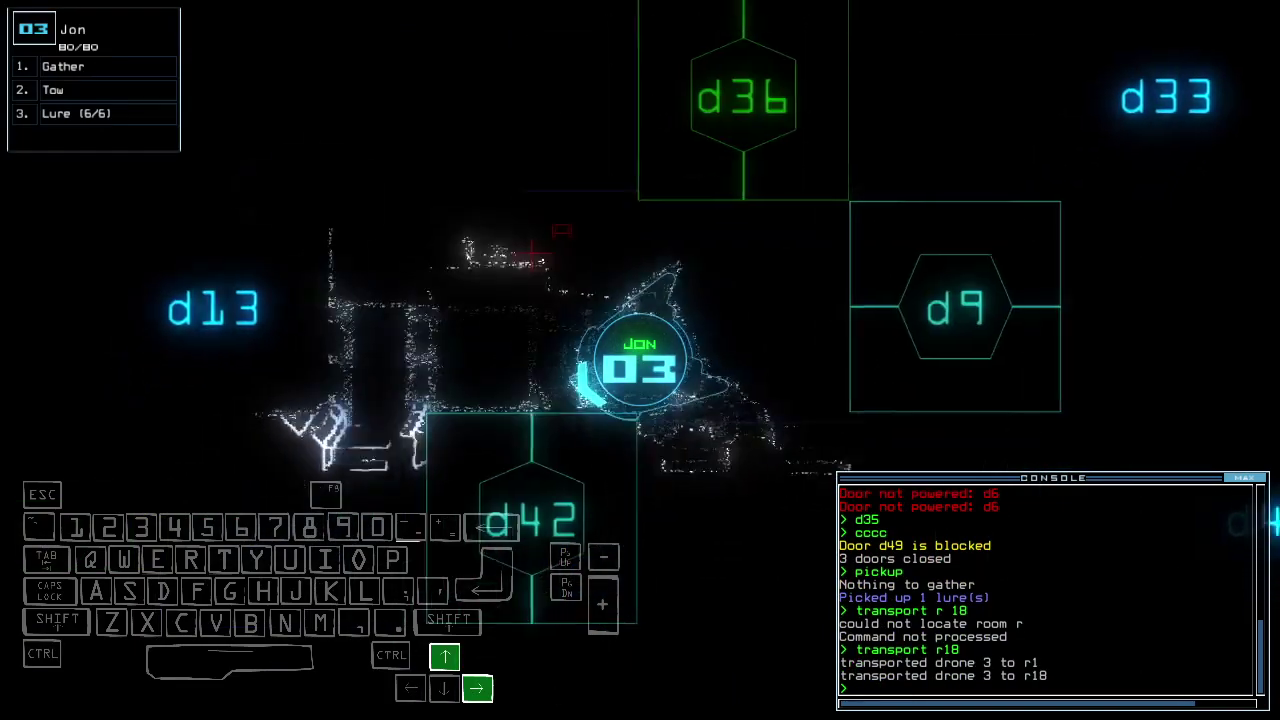
{"action": "key", "text": "Return"}
{"action": "key", "text": "space"}
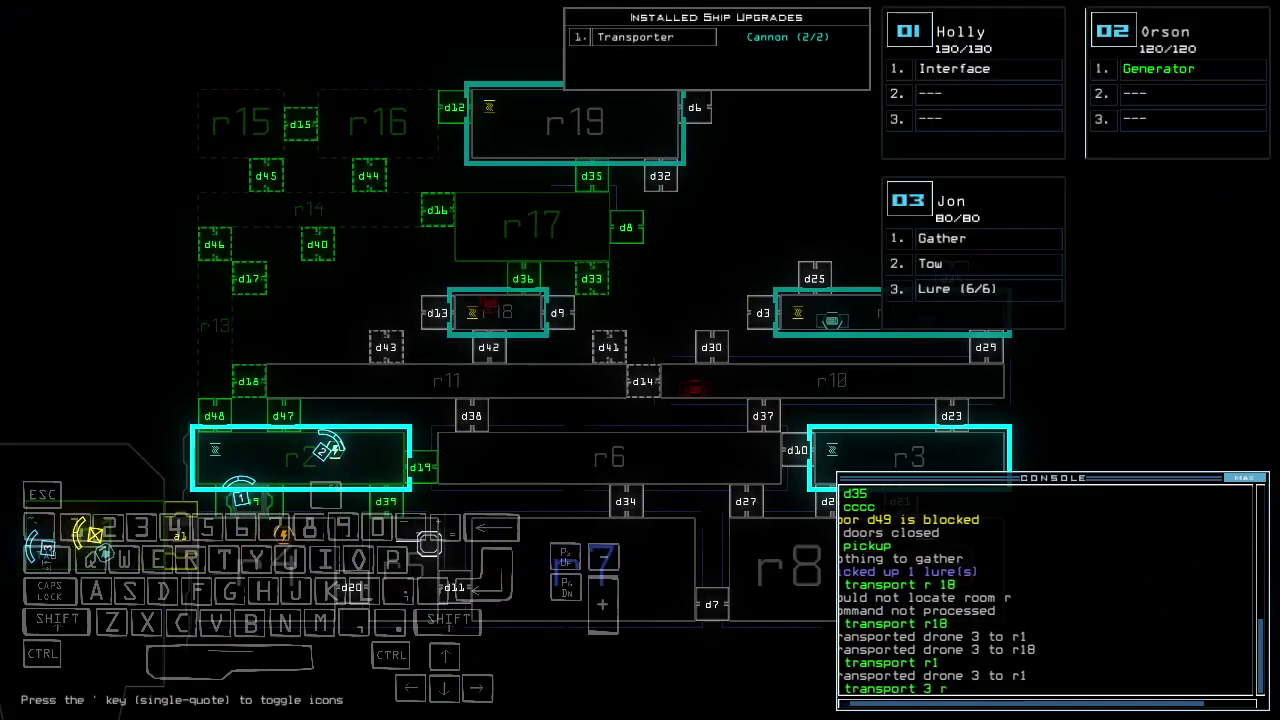
Drop lures near Jon, open door d12, and collect the room's scrap.
{"action": "key", "text": "space"}
{"action": "type", "text": "19"}
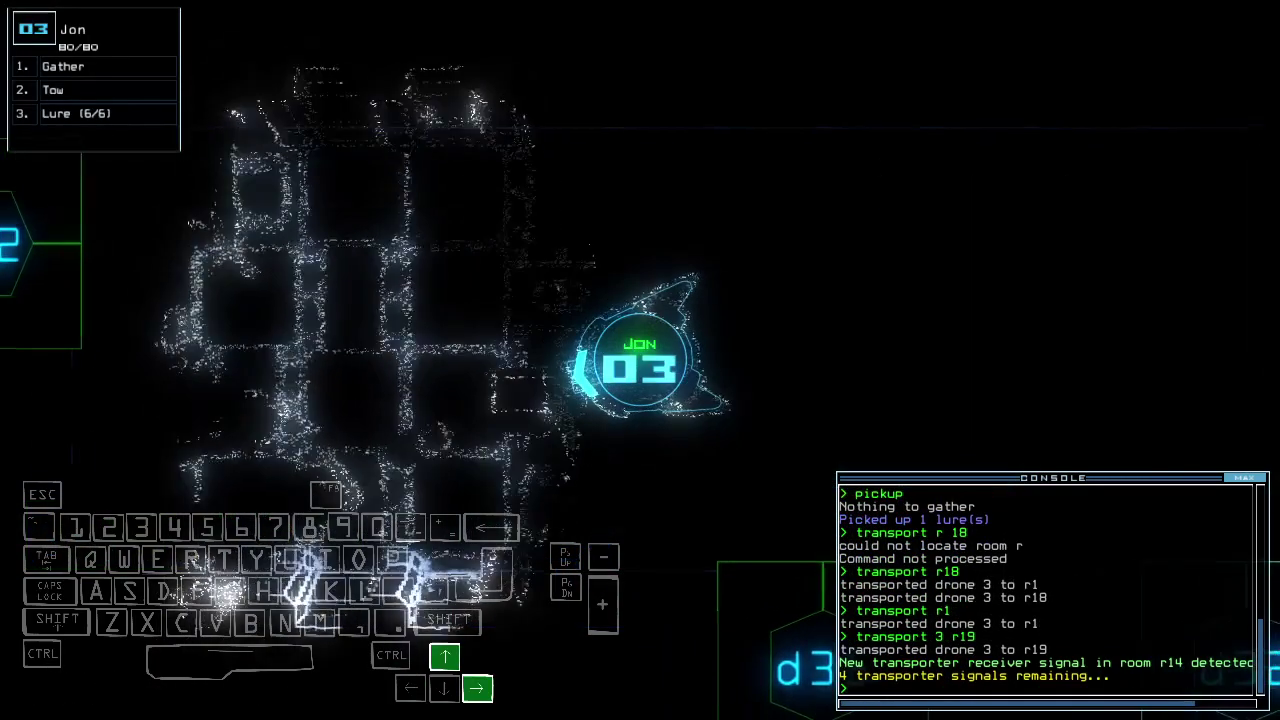
{"action": "type", "text": "l"}
{"action": "key", "text": "Return"}
{"action": "type", "text": "d12"}
{"action": "key", "text": "Return"}
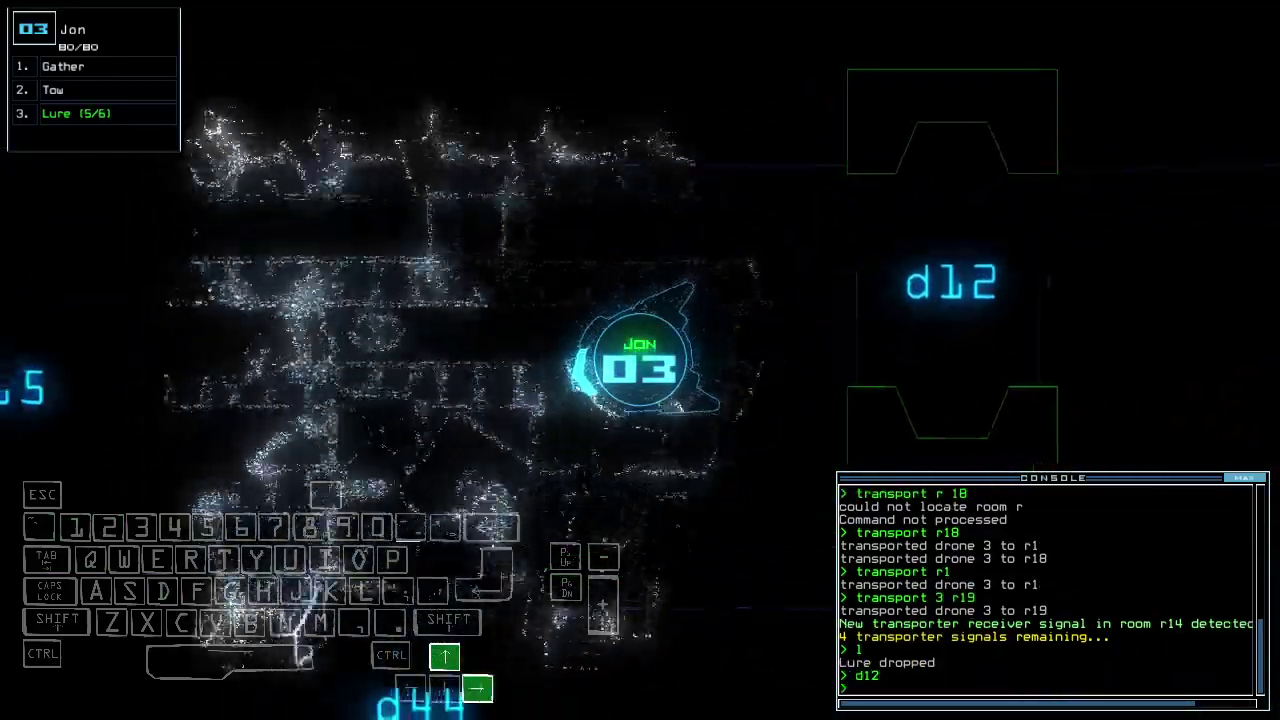
{"action": "type", "text": "l"}
{"action": "key", "text": "Return"}
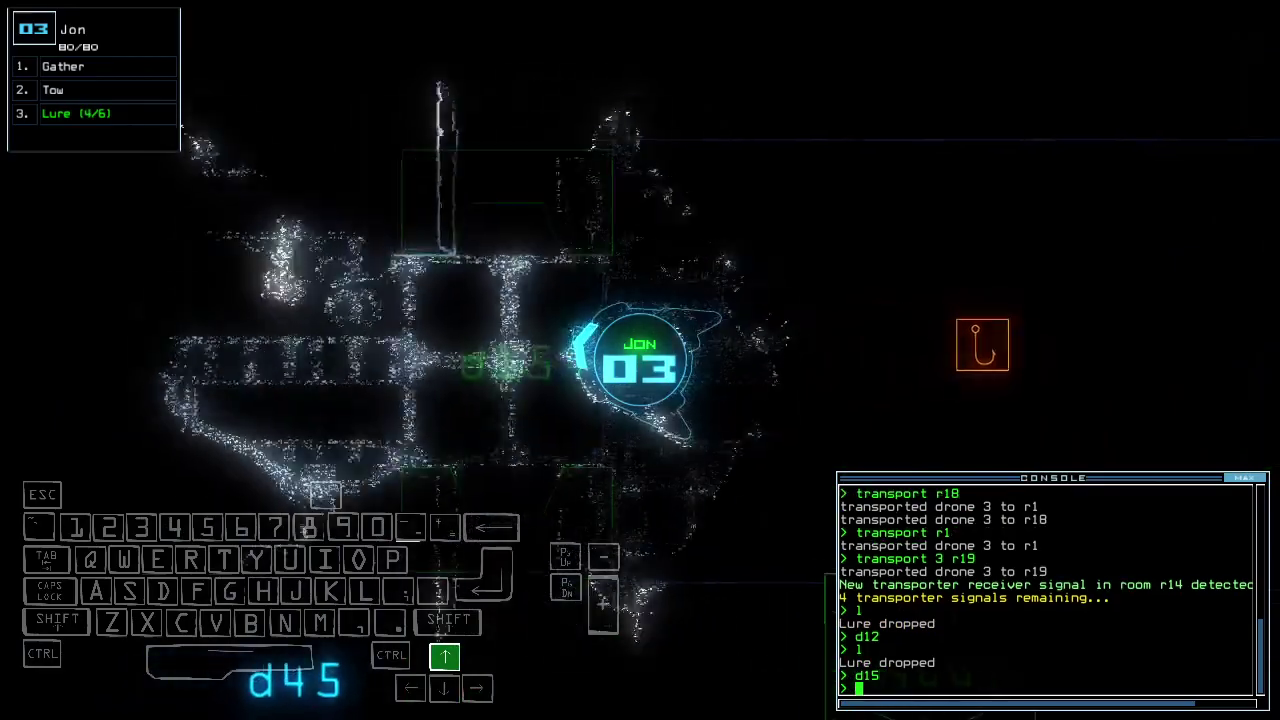
{"action": "type", "text": "g"}
{"action": "key", "text": "Return"}
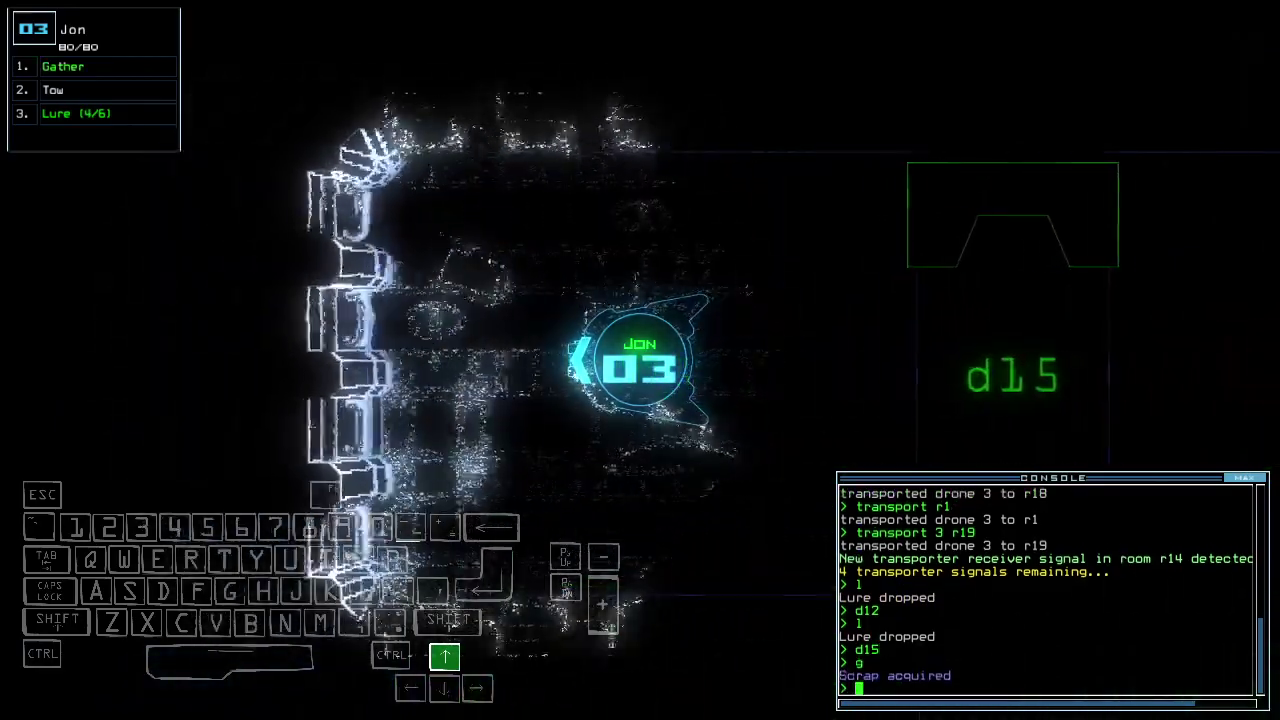
Drive drone 3 back through the room and recover both nearby lures.
{"action": "key", "text": "Down"}
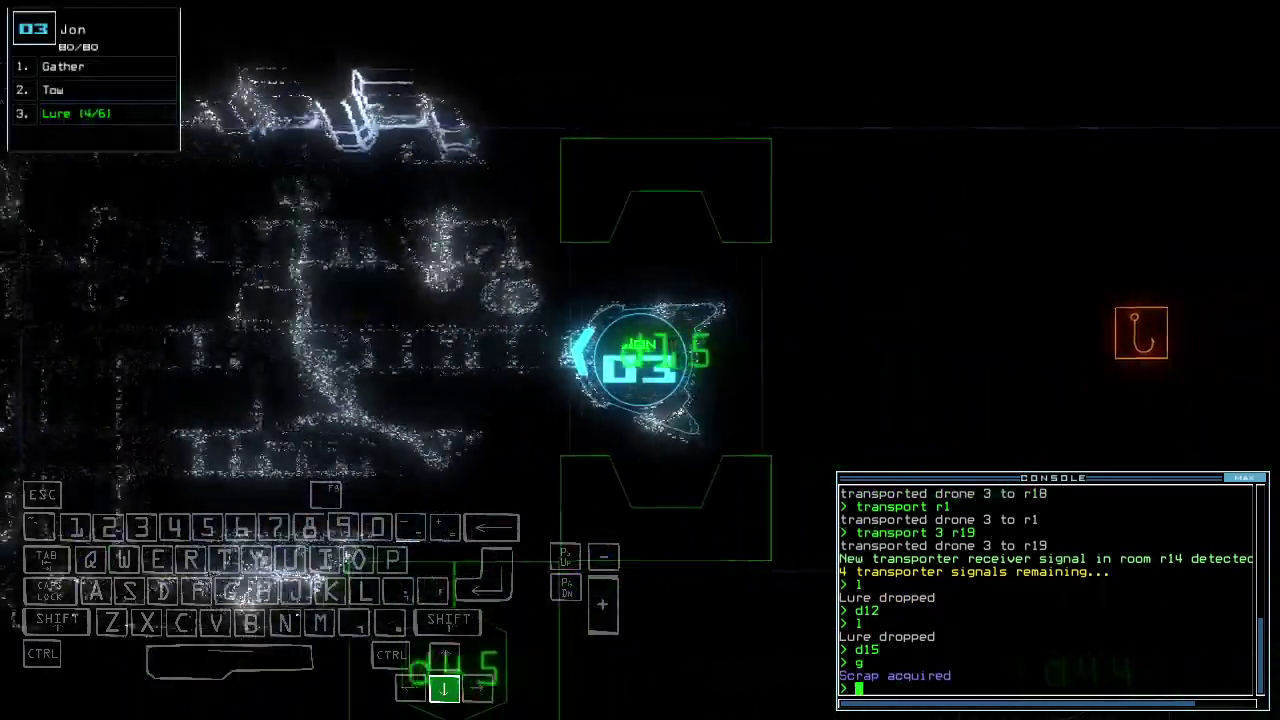
{"action": "type", "text": "pickup"}
{"action": "key", "text": "Return"}
{"action": "key", "text": "Up"}
{"action": "key", "text": "Left"}
{"action": "key", "text": "Up"}
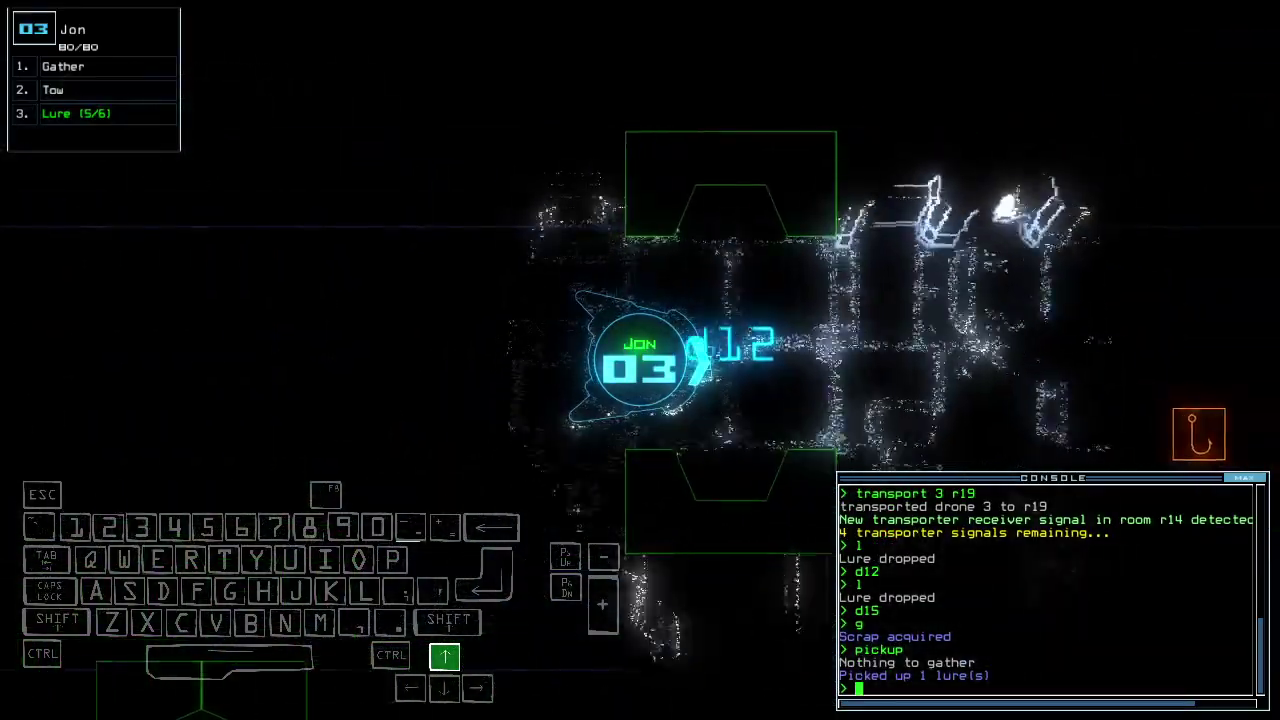
{"action": "type", "text": "pickup"}
{"action": "key", "text": "Return"}
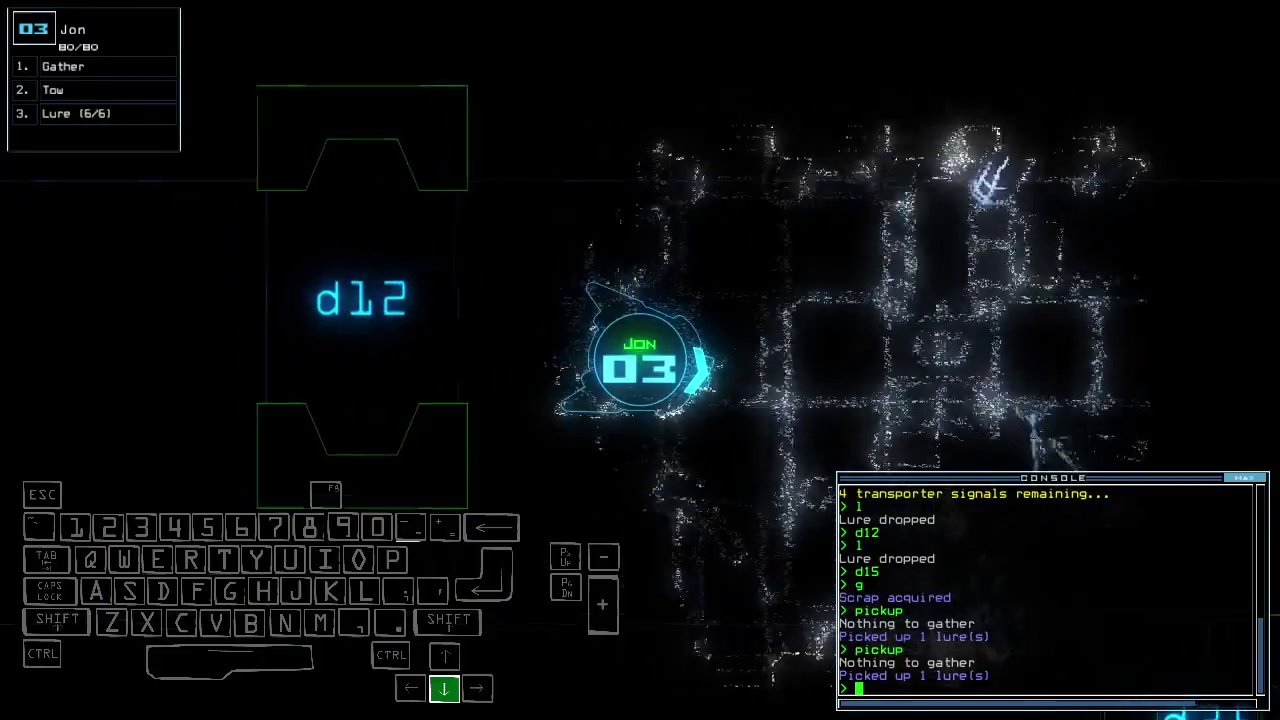
Open door d44, collect the scrap beyond it, and drop a lure there.
{"action": "key", "text": "Down"}
{"action": "key", "text": "Right"}
{"action": "key", "text": "Up"}
{"action": "key", "text": "Up"}
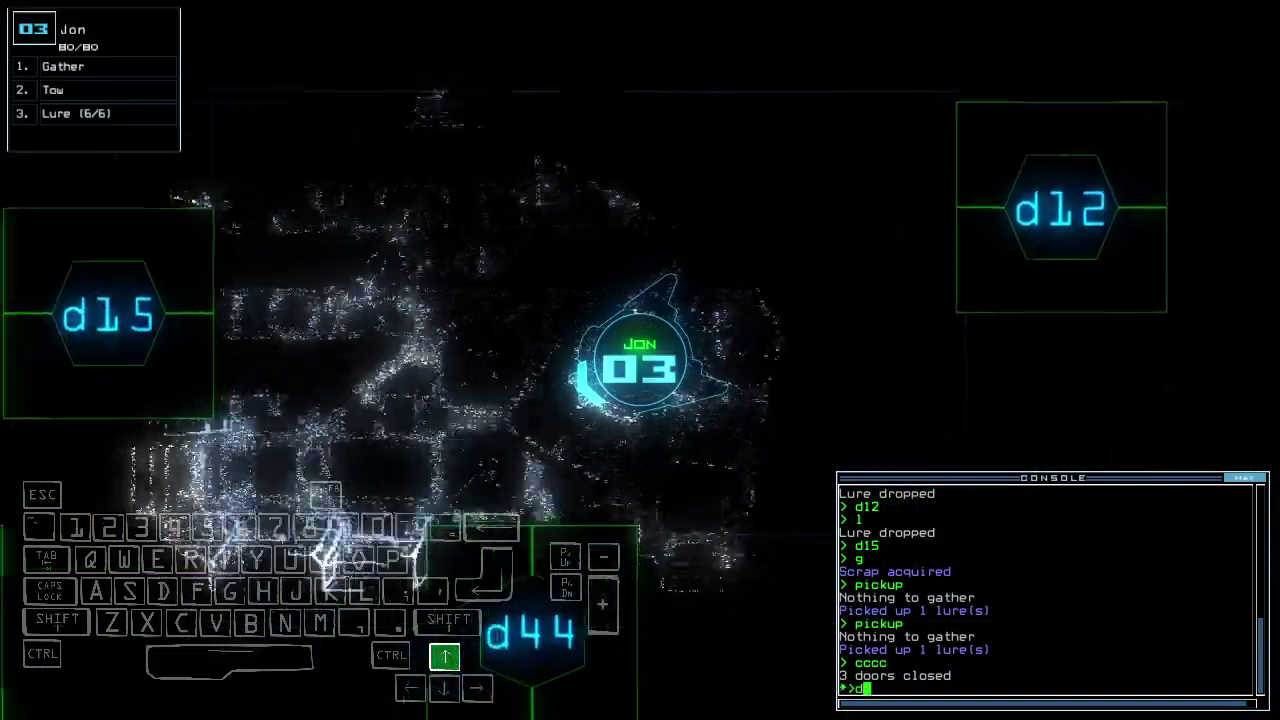
{"action": "type", "text": "44"}
{"action": "key", "text": "Return"}
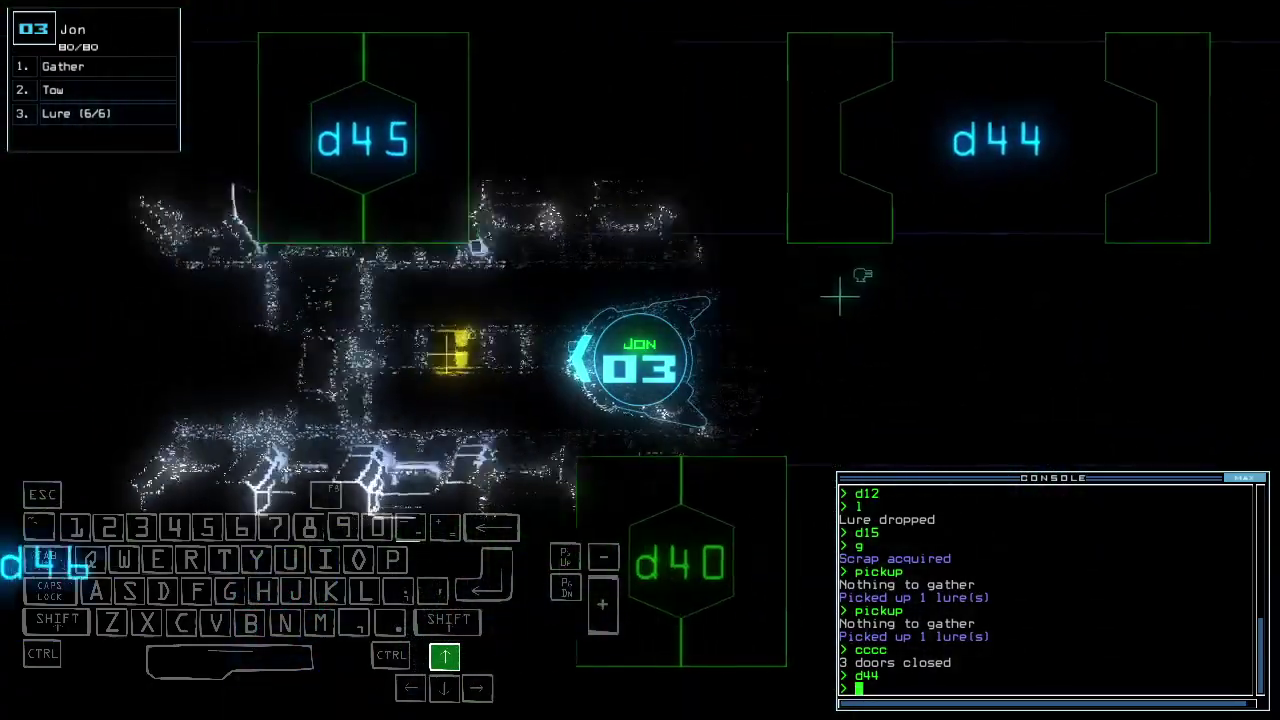
{"action": "type", "text": "g"}
{"action": "key", "text": "Return"}
{"action": "type", "text": "l"}
{"action": "key", "text": "Return"}
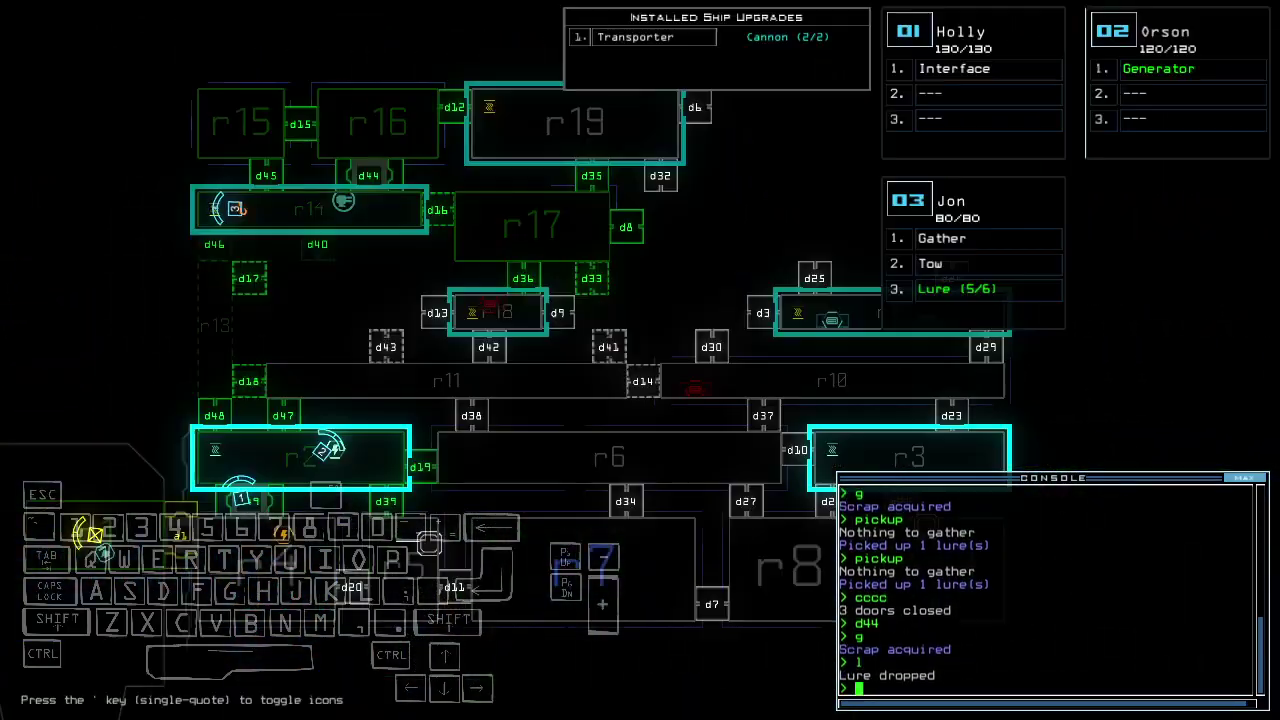
{"action": "type", "text": "d"}
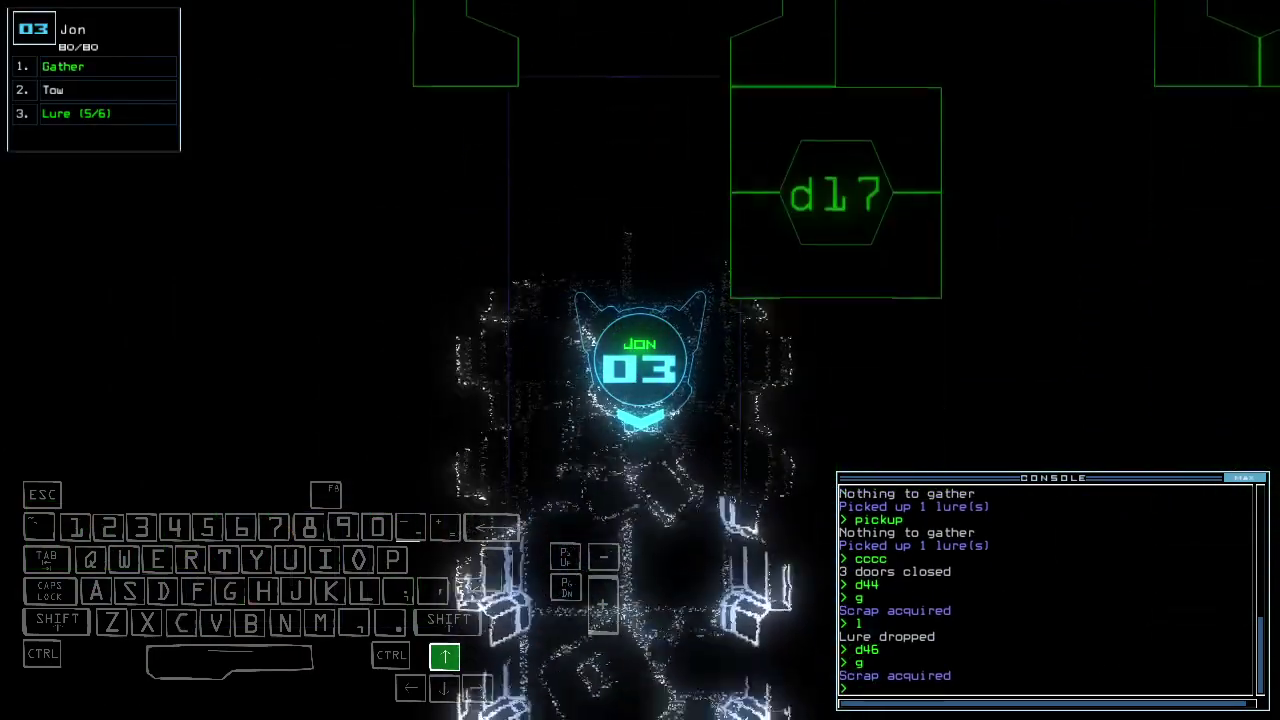
Send drone 1 back to room r1.
{"action": "key", "text": "space"}
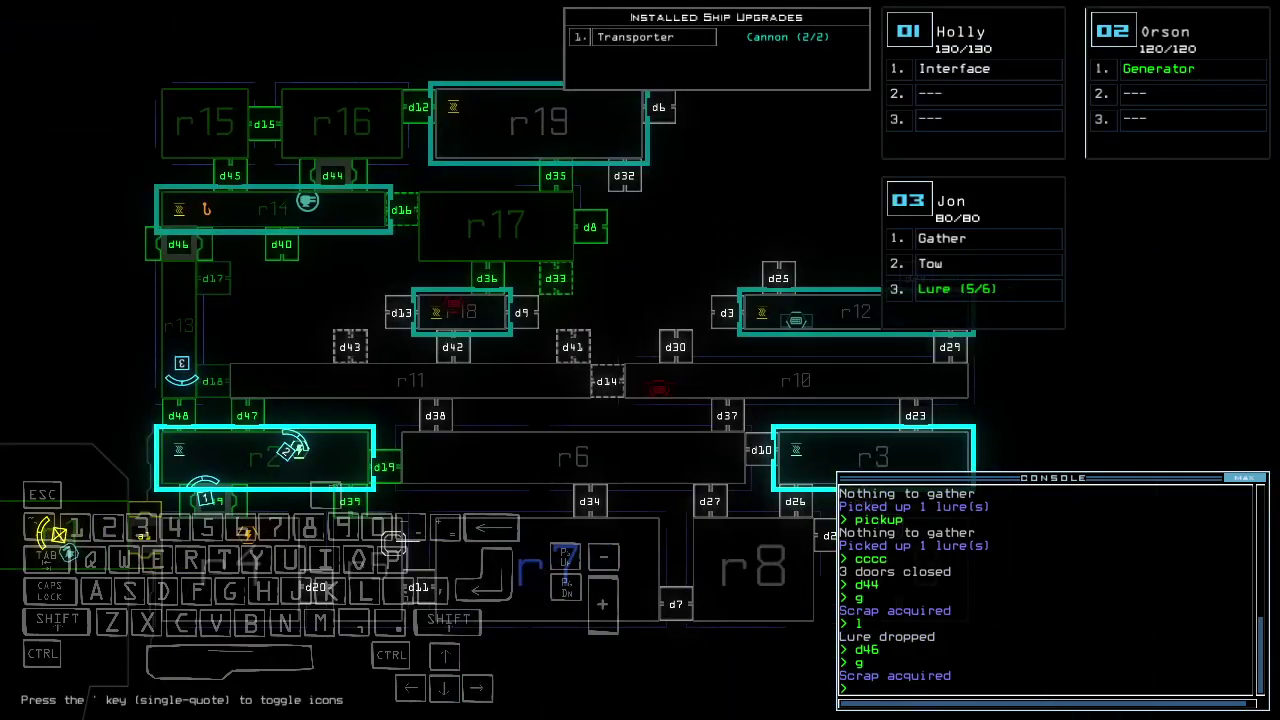
{"action": "key", "text": "1"}
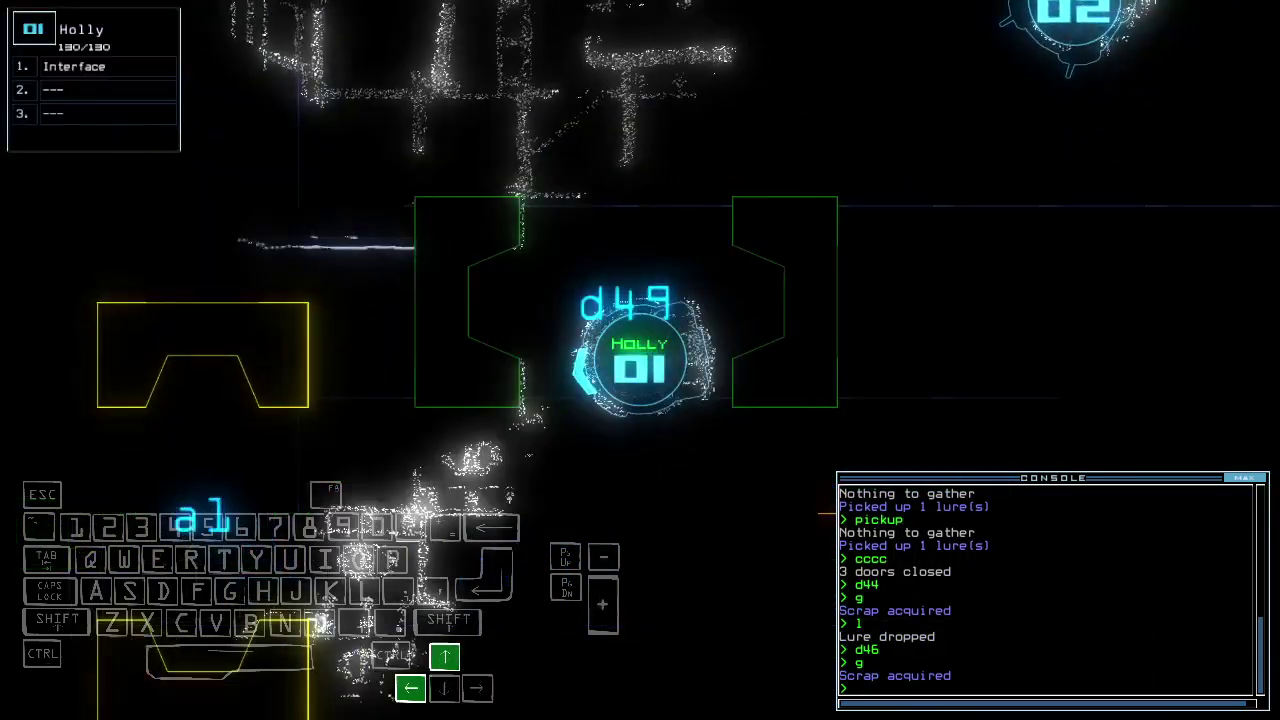
{"action": "key", "text": "Up"}
{"action": "type", "text": "back"}
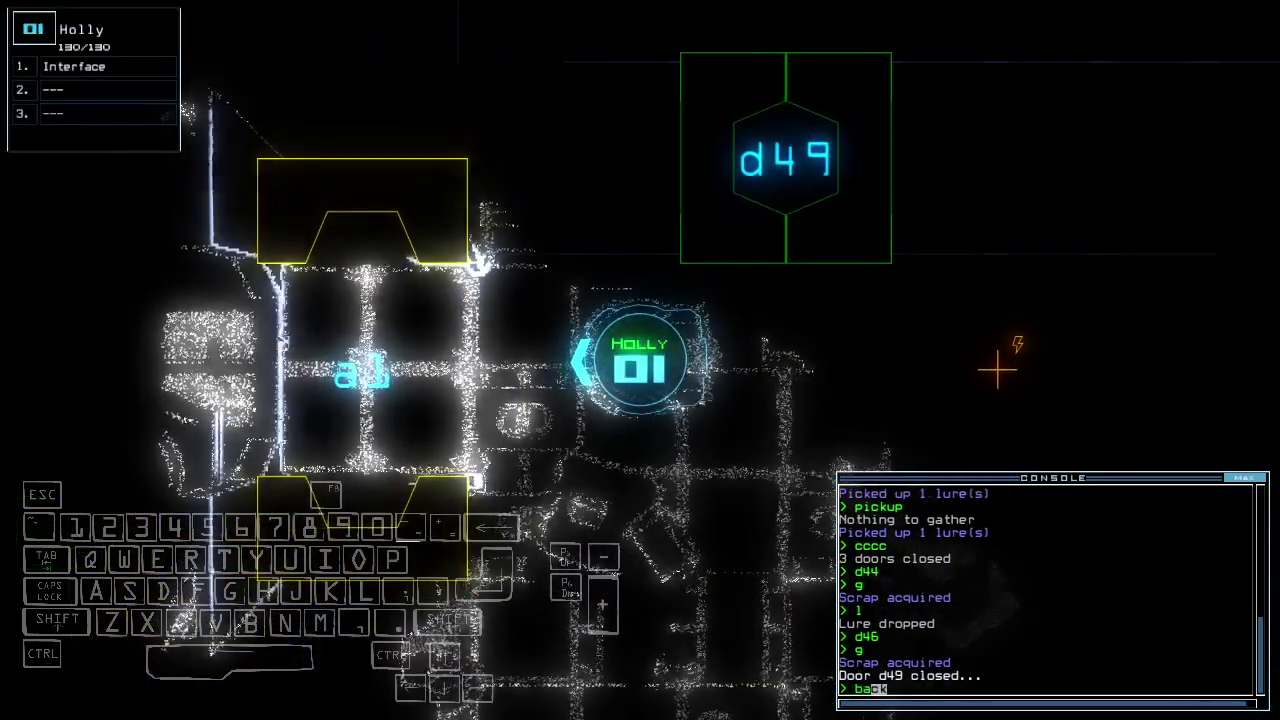
{"action": "key", "text": "Return"}
Drive drone 3 through the corridor and pick up the lure there.
{"action": "key", "text": "3"}
{"action": "key", "text": "Left"}
{"action": "key", "text": "Down"}
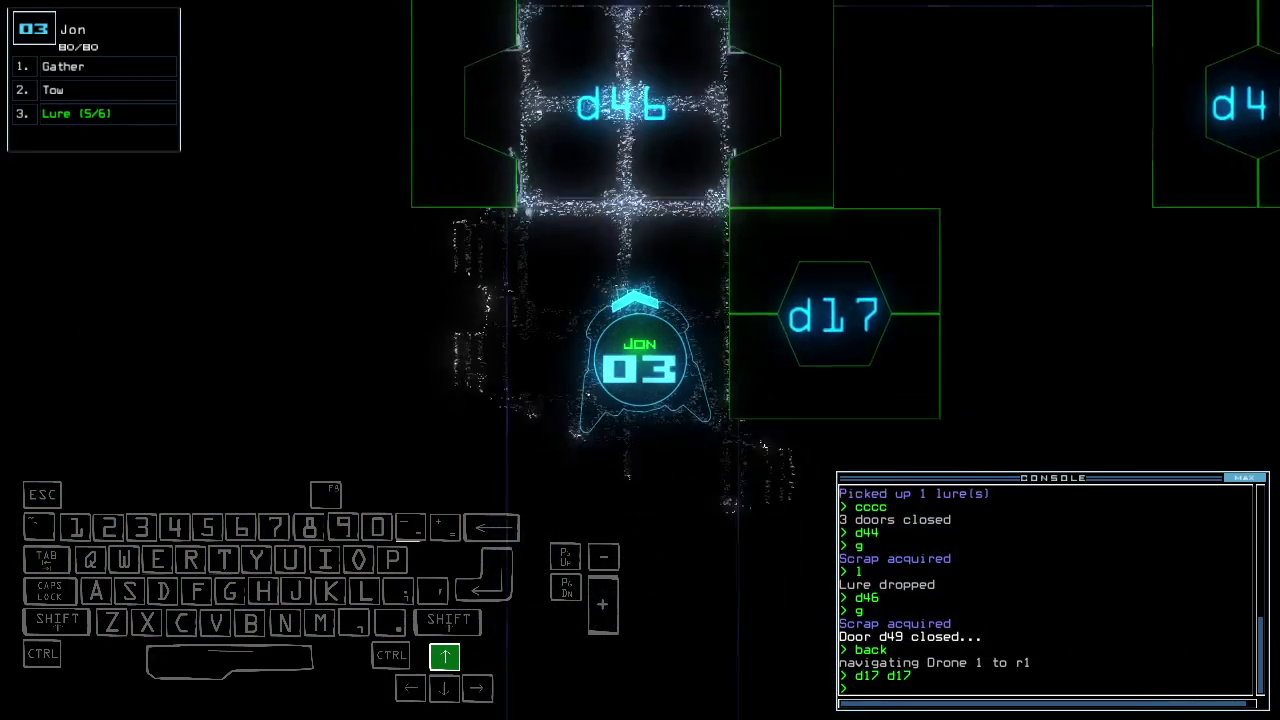
{"action": "key", "text": "space"}
{"action": "key", "text": "space"}
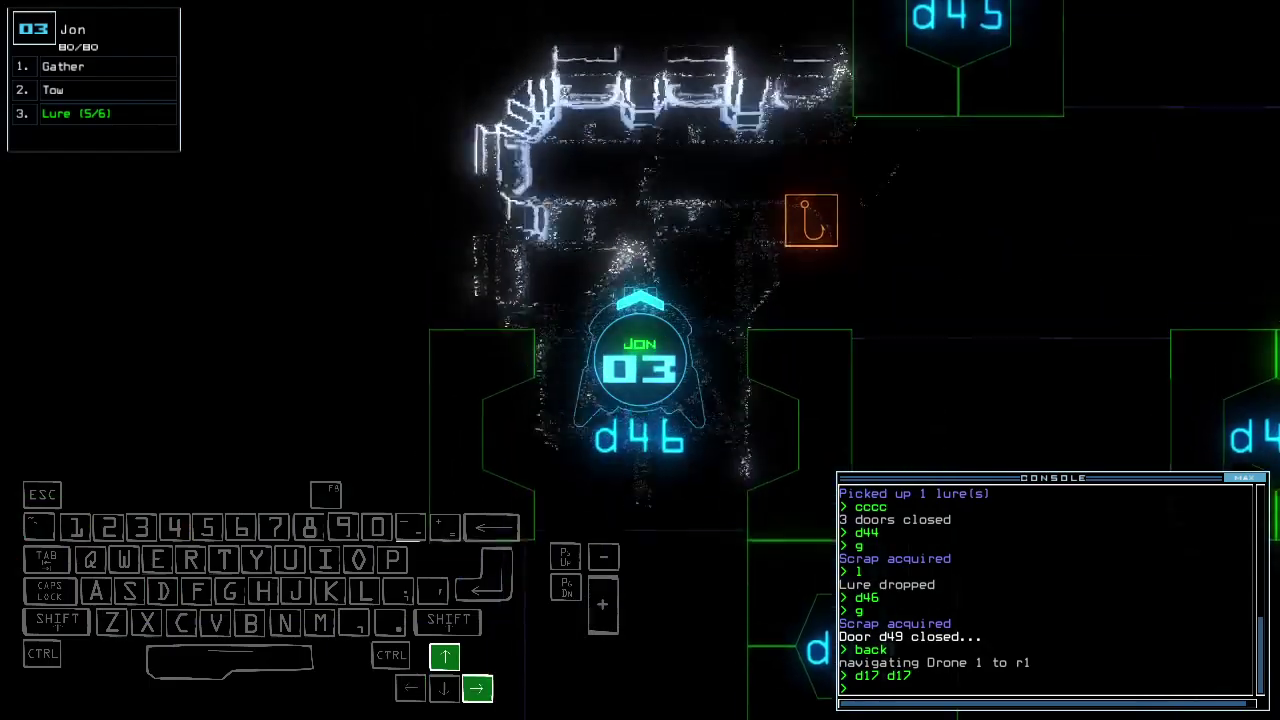
{"action": "type", "text": "pickup"}
{"action": "key", "text": "Return"}
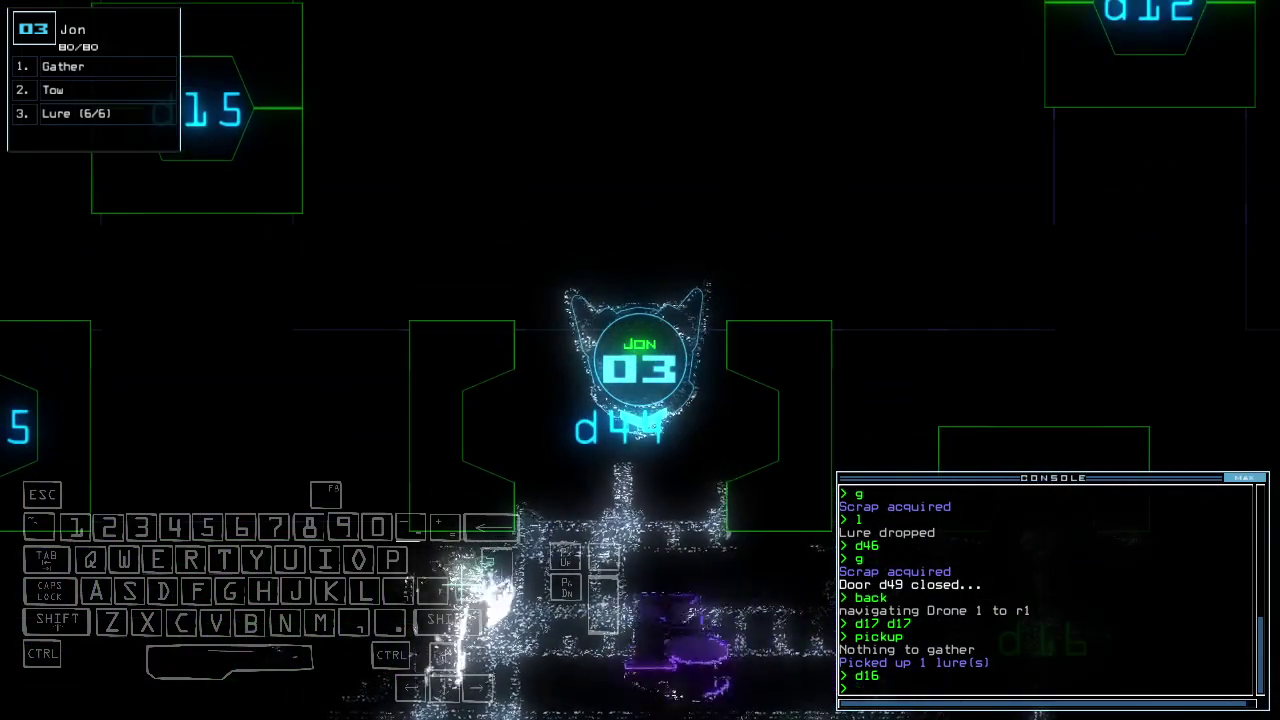
Steer drone 3 around the corner and close the three nearby doors.
{"action": "key", "text": "Up"}
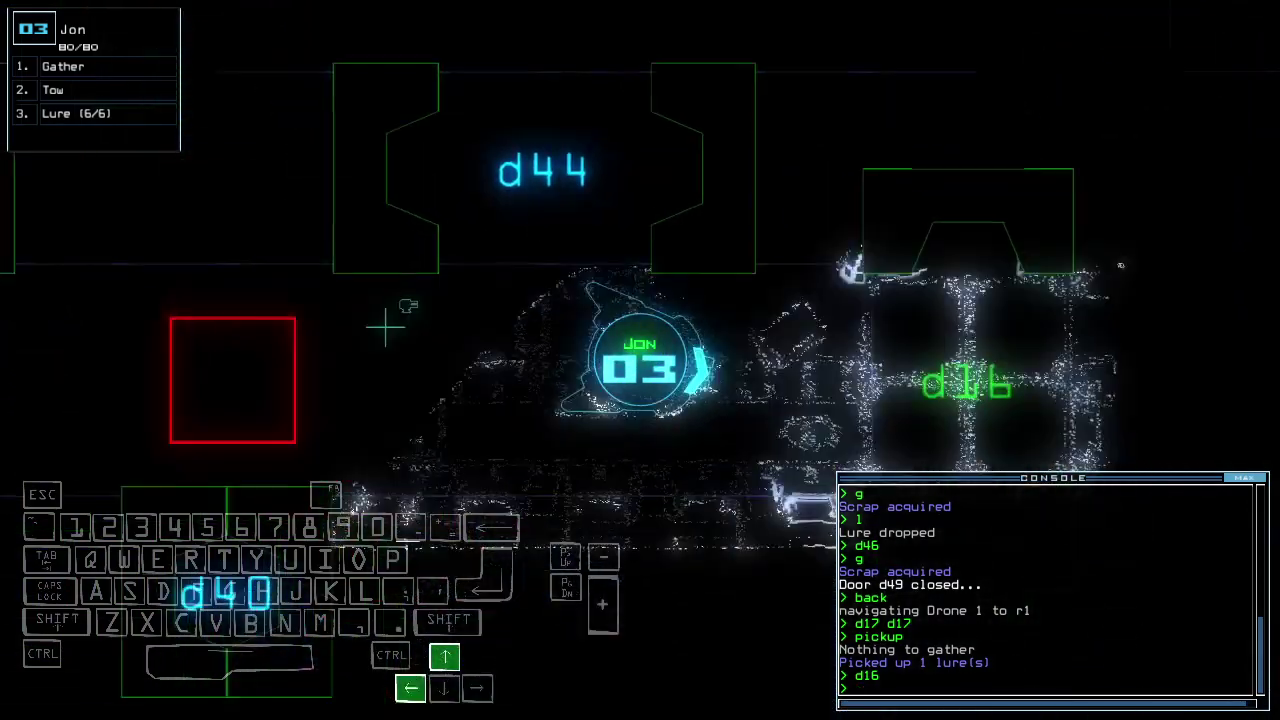
{"action": "key", "text": "Left"}
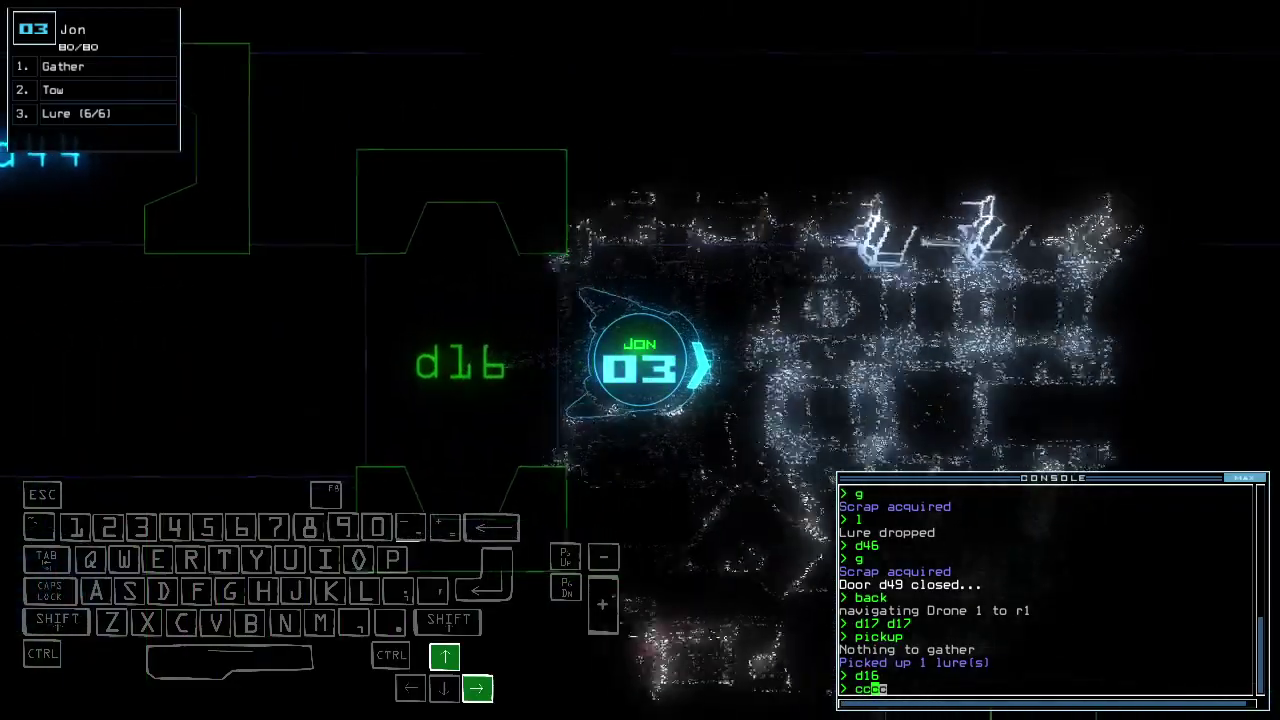
{"action": "key", "text": "Return"}
{"action": "key", "text": "Up"}
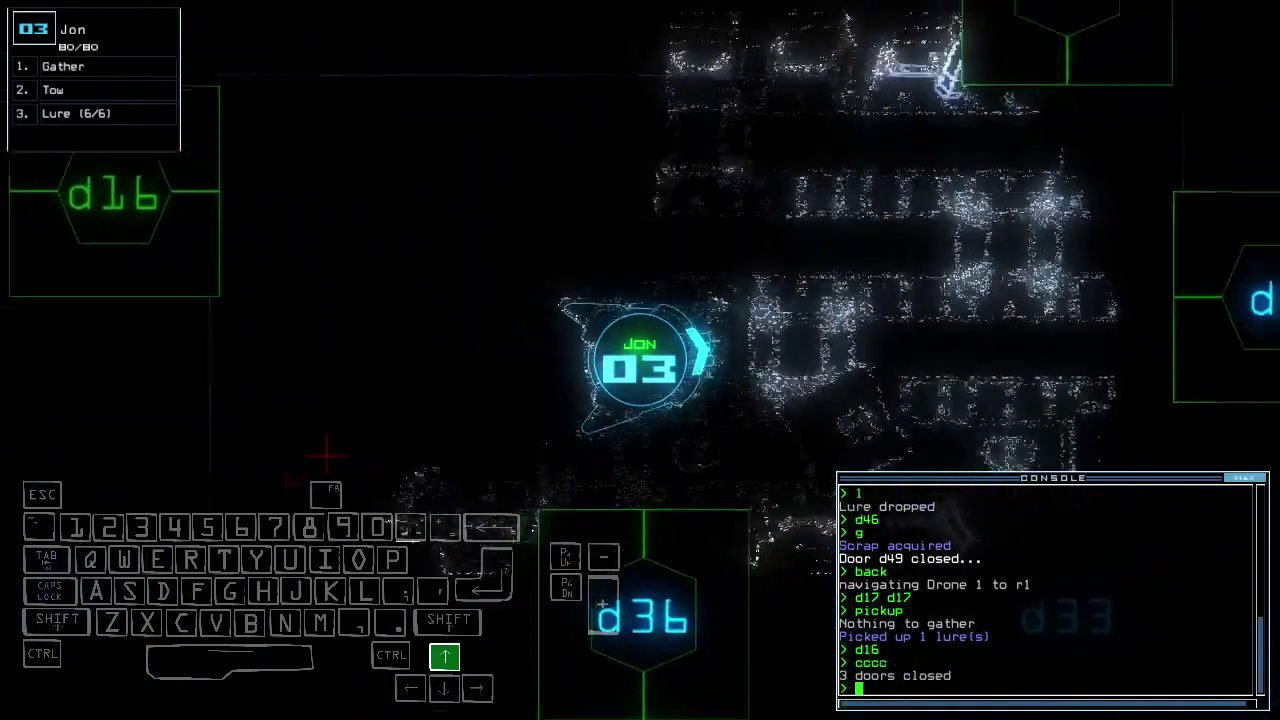
{"action": "key", "text": "grave"}
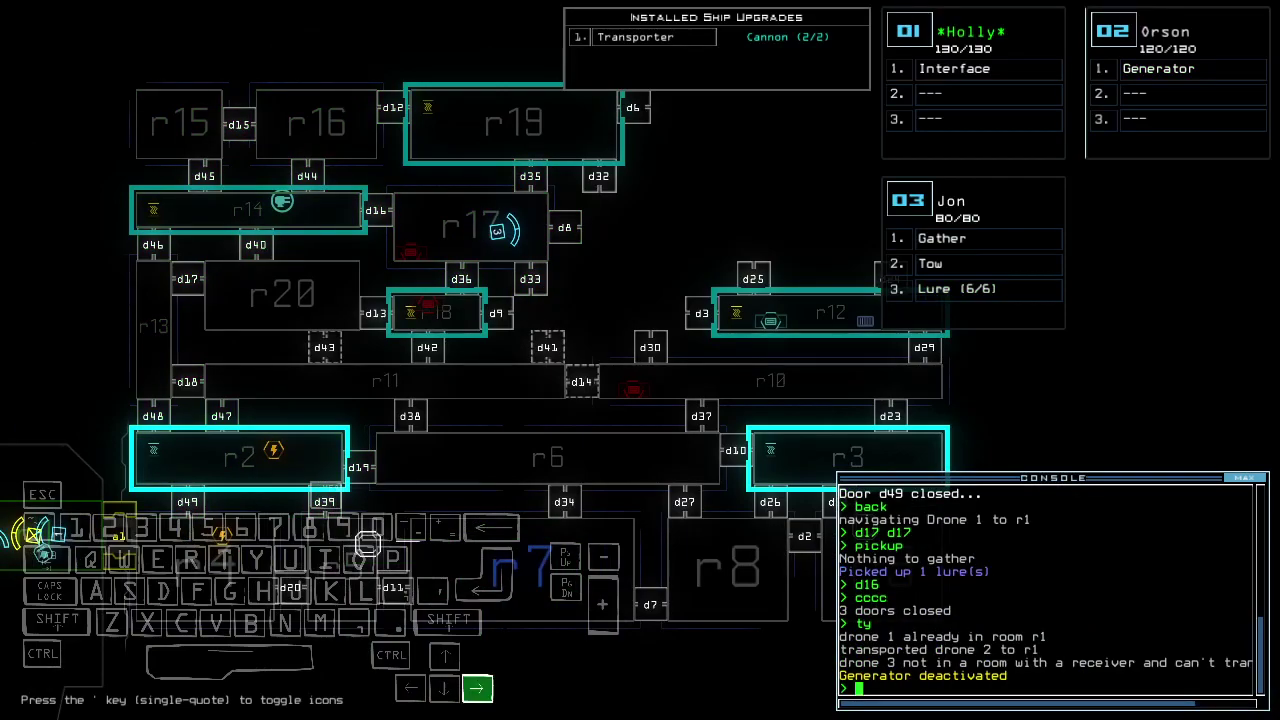
Check the 6:00 mission time and run the room r14 command from the map.
{"action": "key", "text": "Right"}
{"action": "key", "text": "grave"}
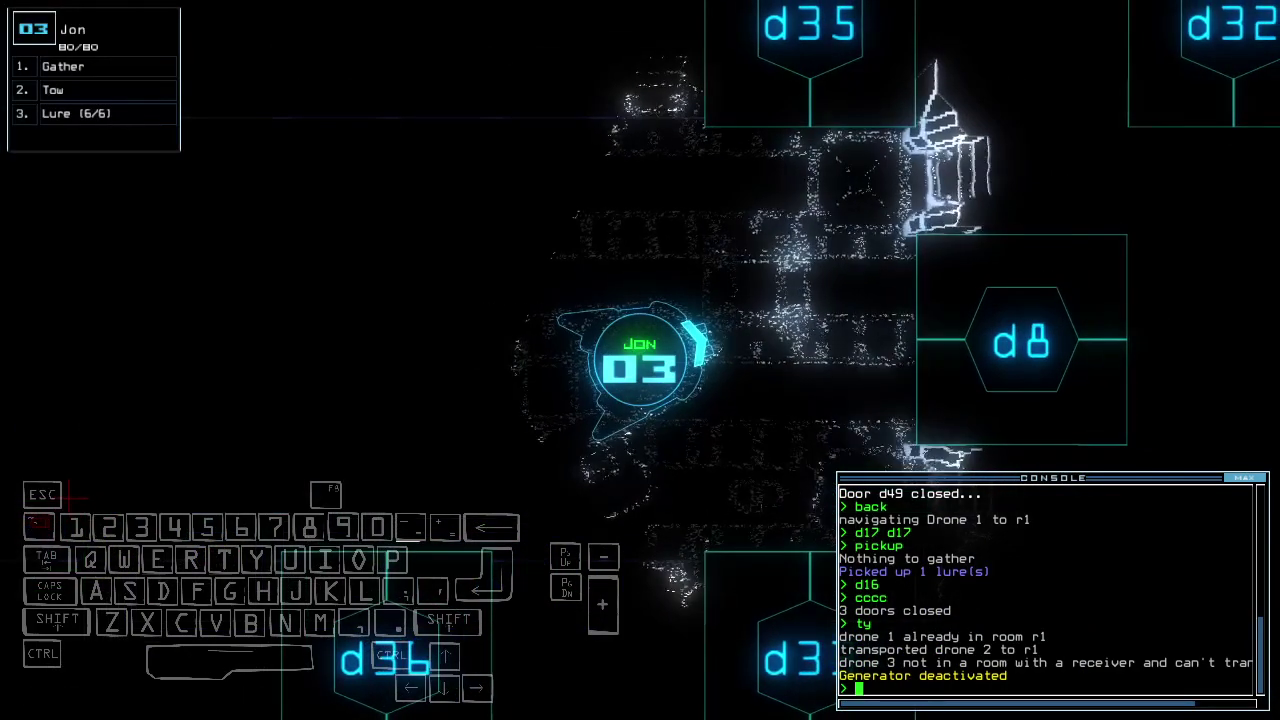
{"action": "key", "text": "Return"}
{"action": "key", "text": "grave"}
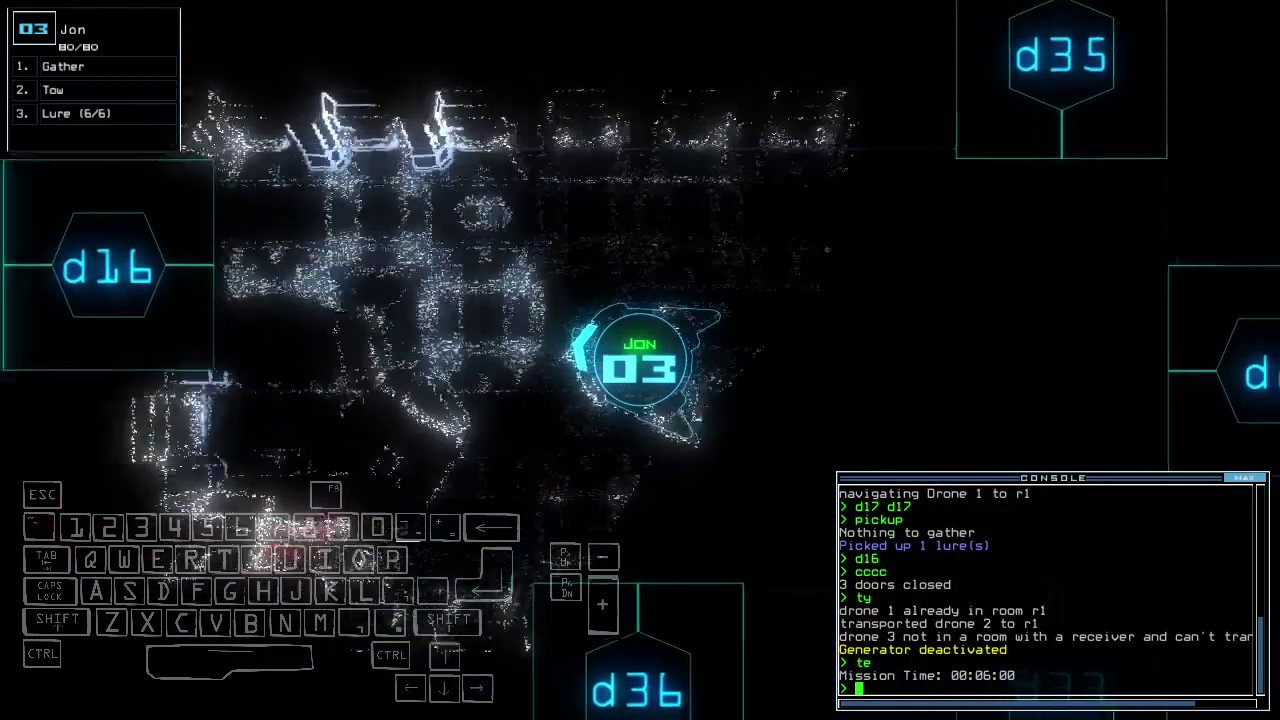
{"action": "type", "text": "f r14"}
{"action": "key", "text": "Return"}
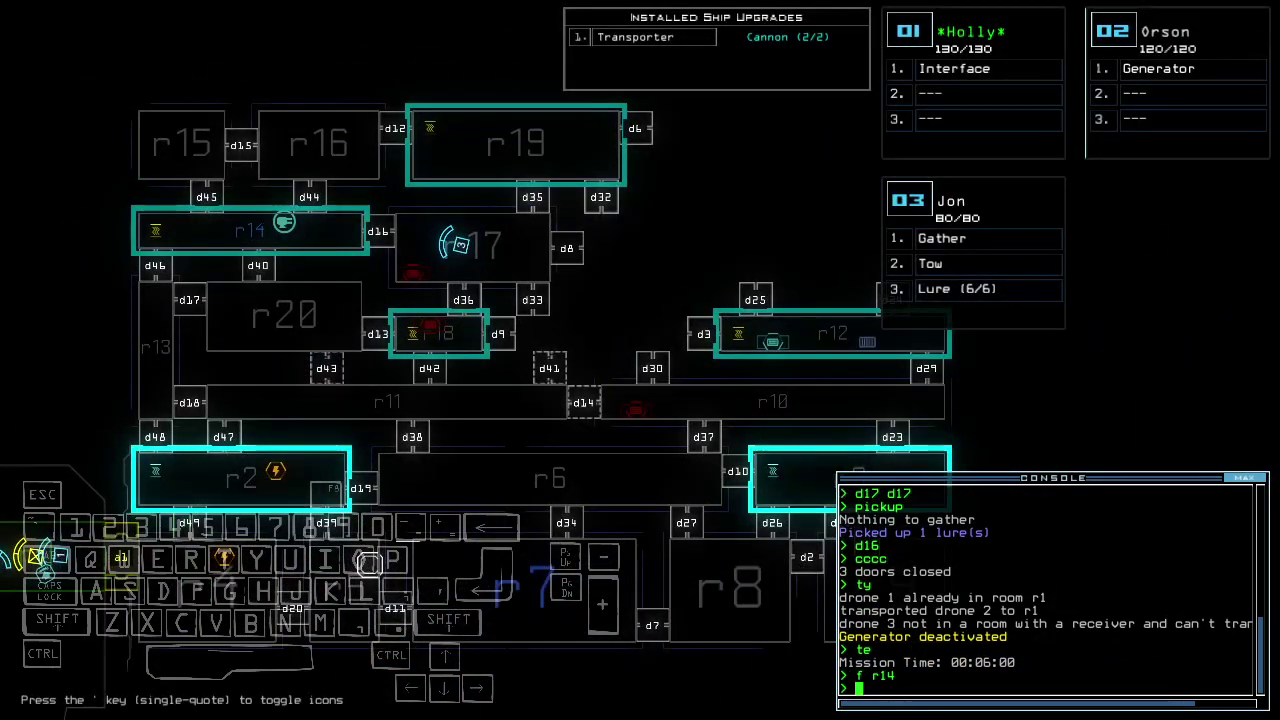
Drive drone 2 to the generator and start it.
{"action": "key", "text": "2"}
{"action": "key", "text": "Up"}
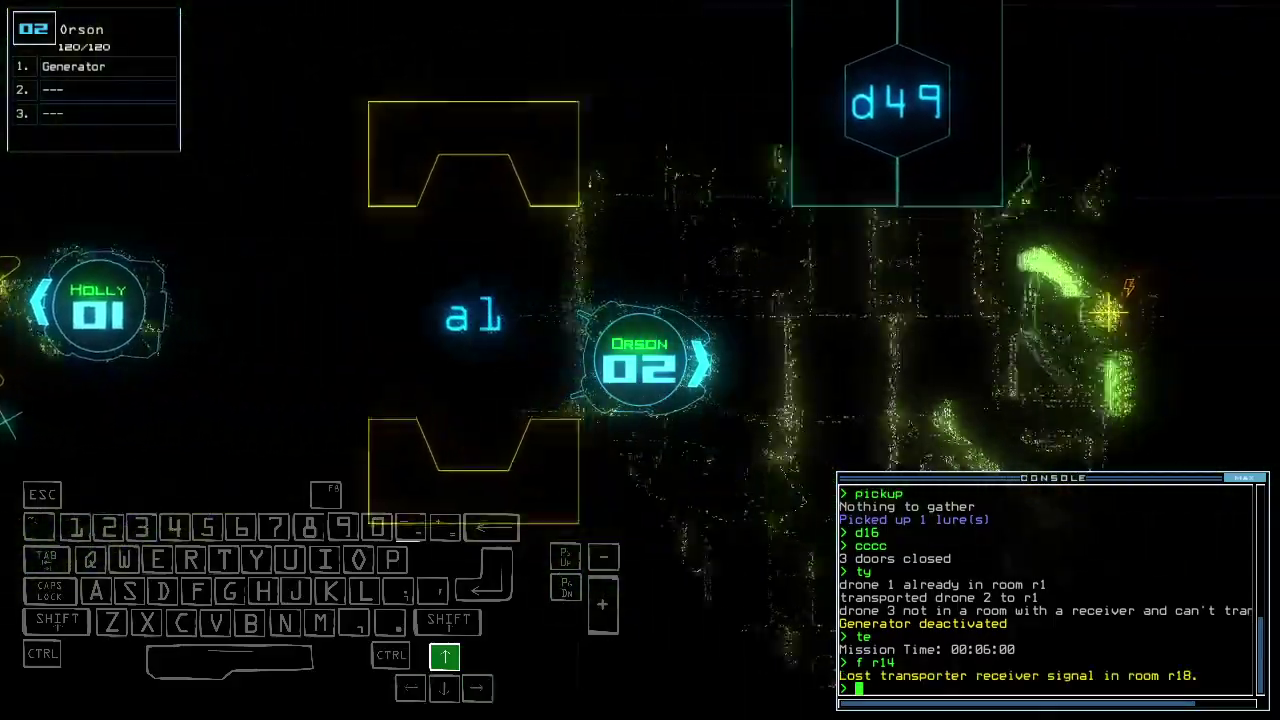
{"action": "key", "text": "Return"}
{"action": "type", "text": "d49"}
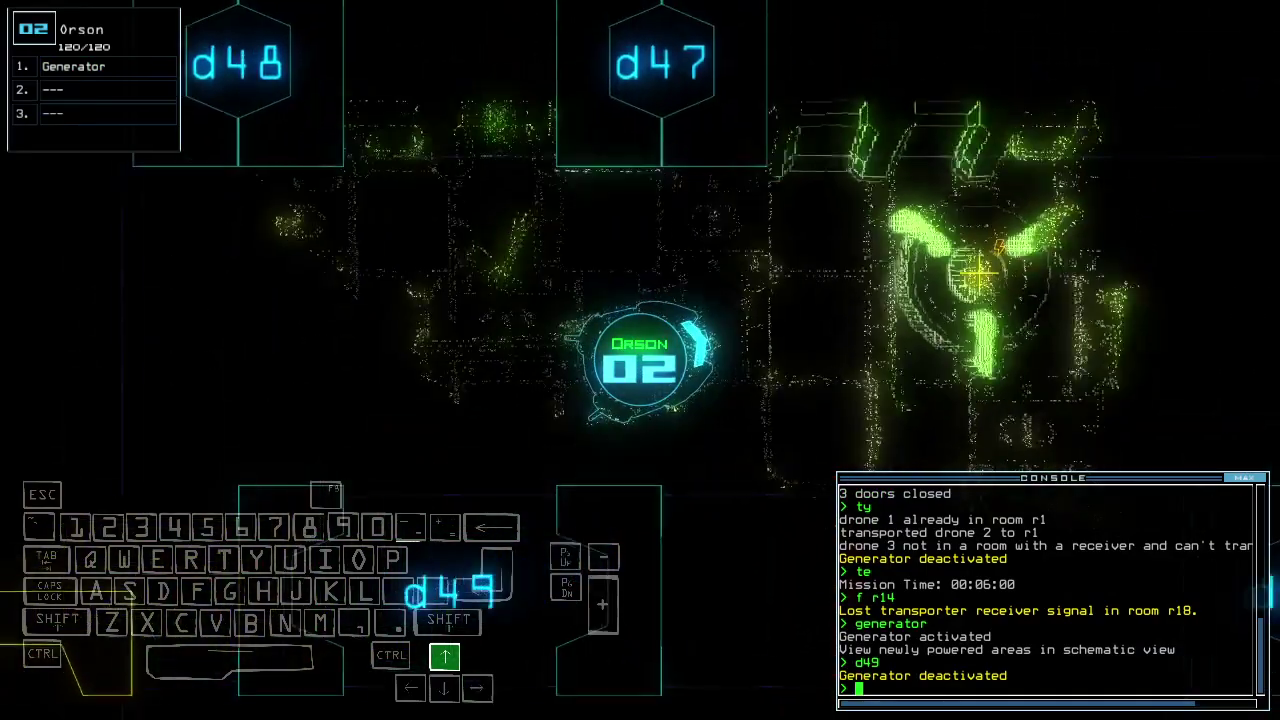
{"action": "type", "text": "generator"}
Restart the generator to reveal rooms r21 and r22, and cycle room r17's doors.
{"action": "key", "text": "Return"}
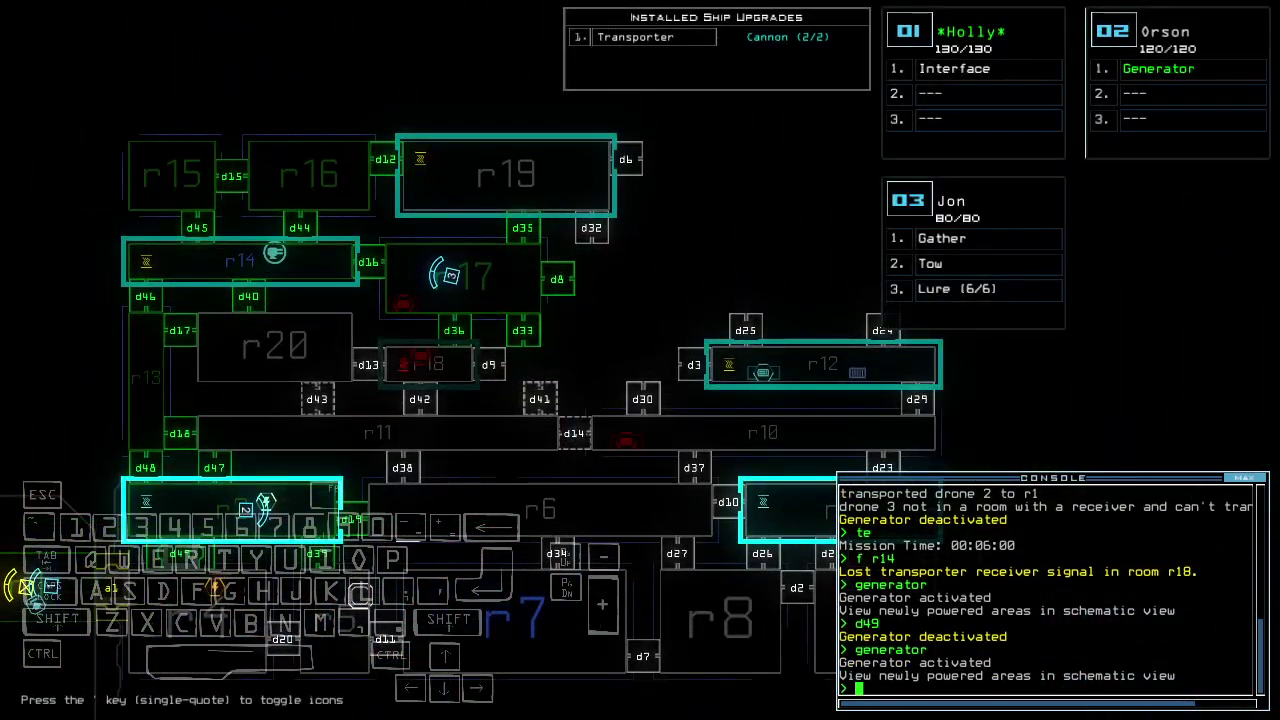
{"action": "key", "text": "Tab"}
{"action": "type", "text": "xx r17"}
{"action": "key", "text": "Return"}
{"action": "key", "text": "Tab"}
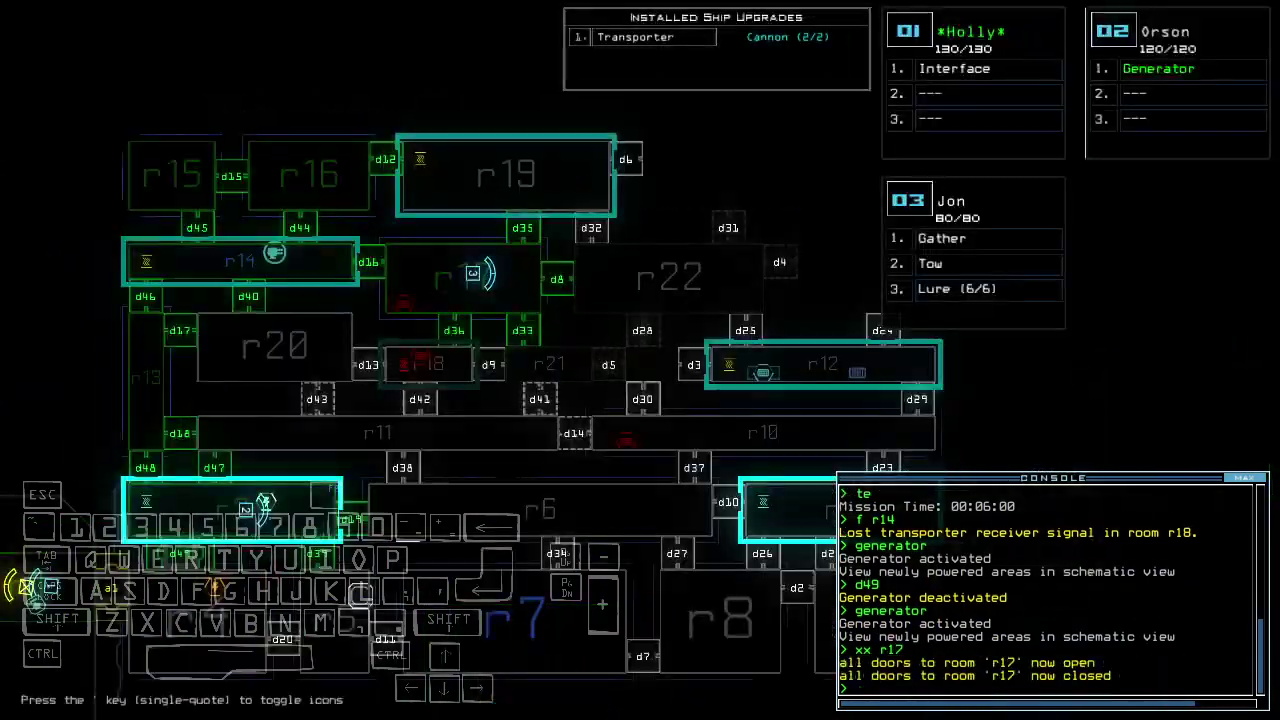
Have drone 3 drop a lure and go through door d8.
{"action": "key", "text": "Tab"}
{"action": "type", "text": "l"}
{"action": "key", "text": "Return"}
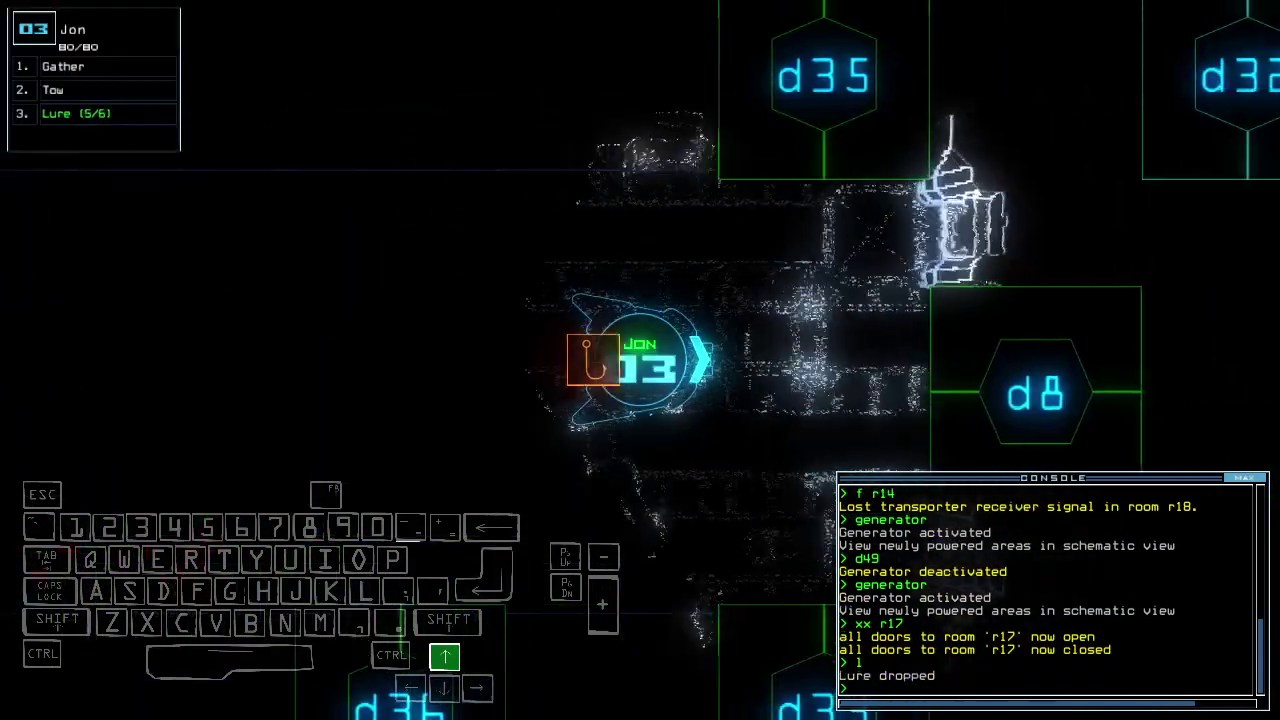
{"action": "type", "text": "d8"}
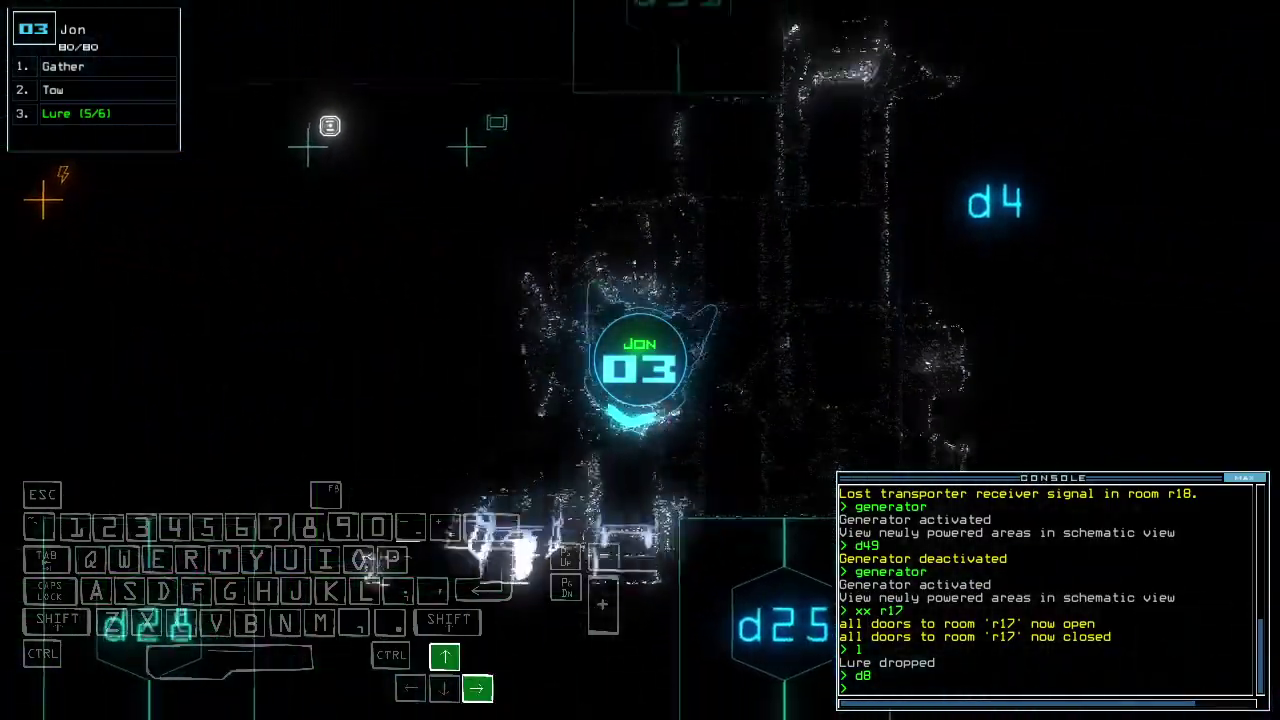
{"action": "key", "text": "space"}
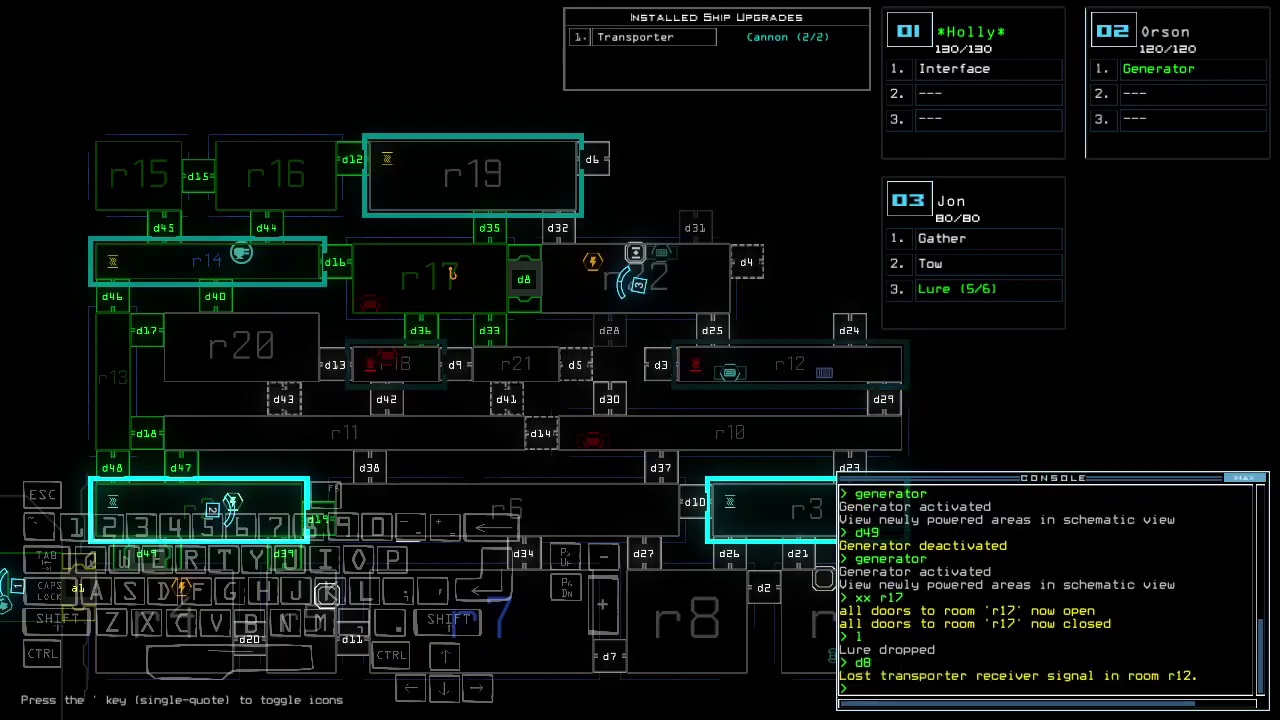
{"action": "key", "text": "space"}
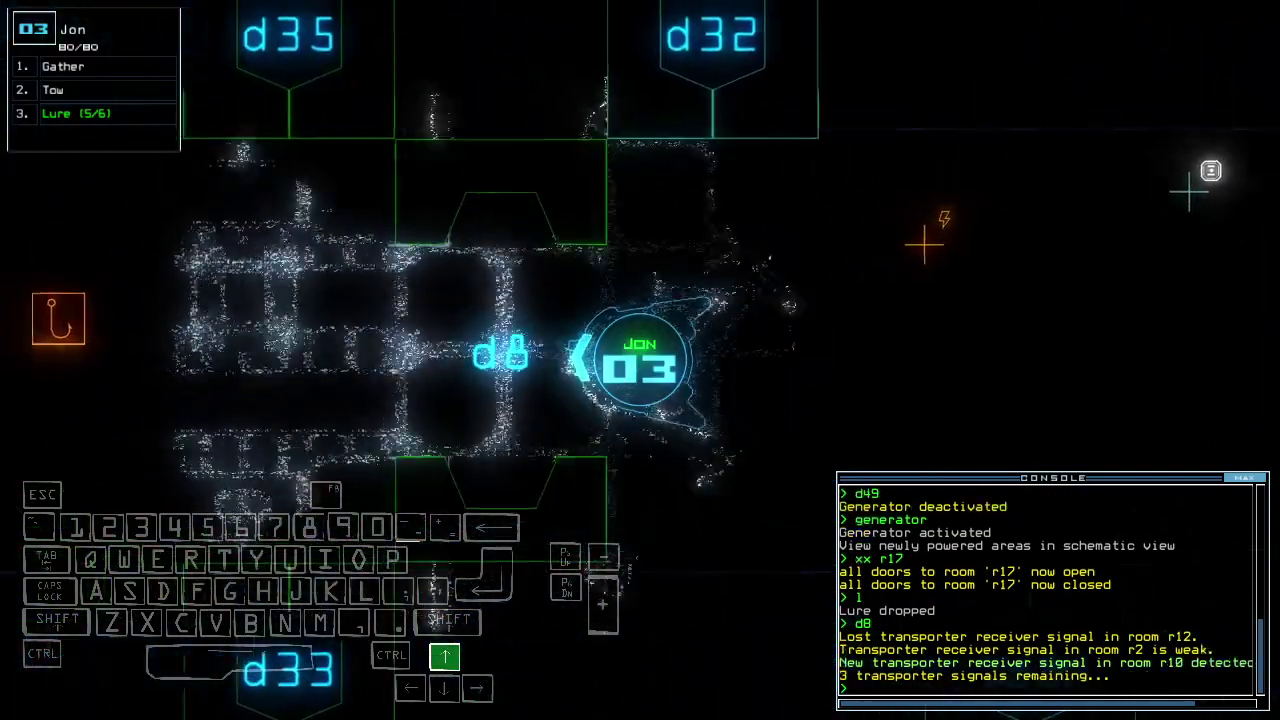
Recover drone 3's earlier lure, move it through door d33, and seal doors behind.
{"action": "key", "text": "Right"}
{"action": "type", "text": "pi"}
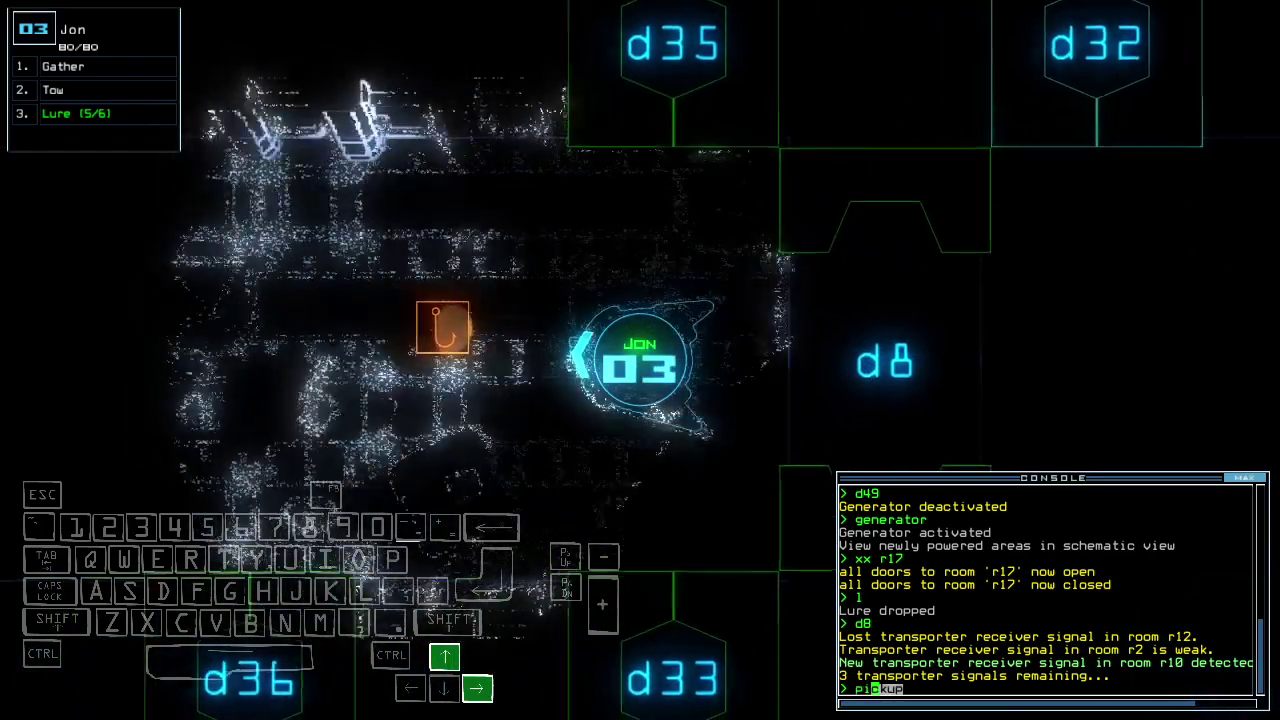
{"action": "key", "text": "Return"}
{"action": "key", "text": "space"}
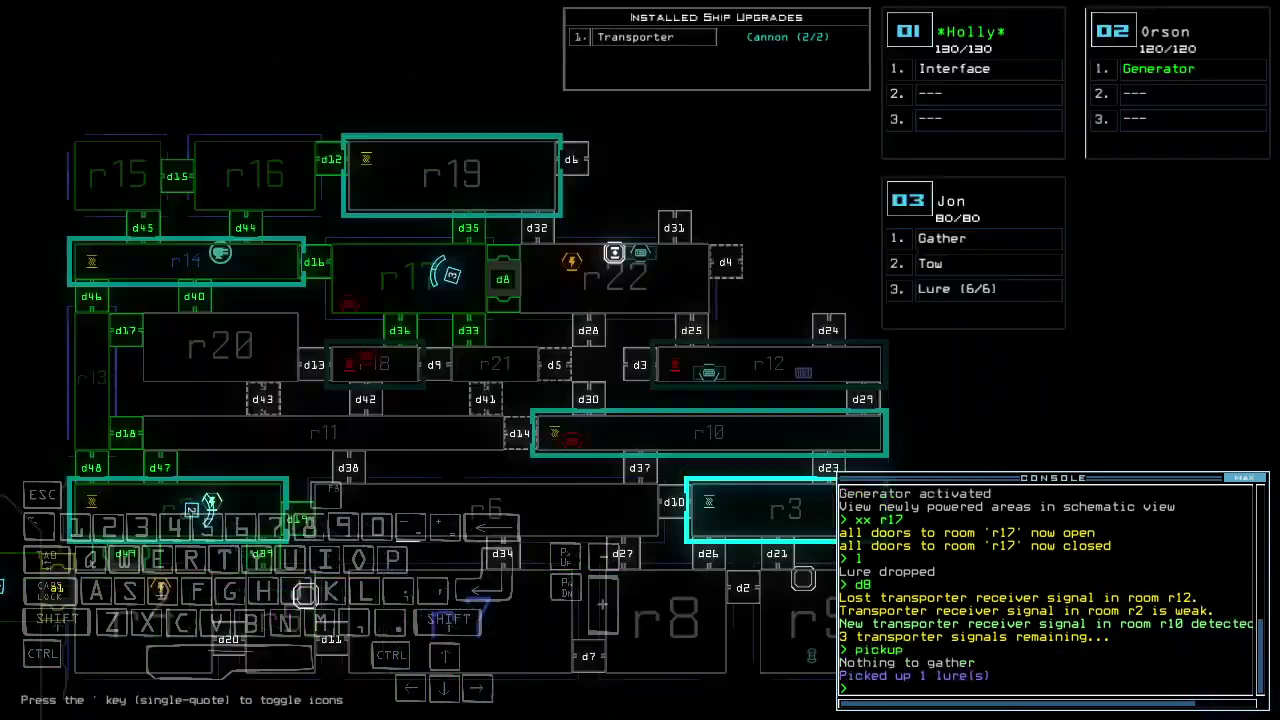
{"action": "key", "text": "space"}
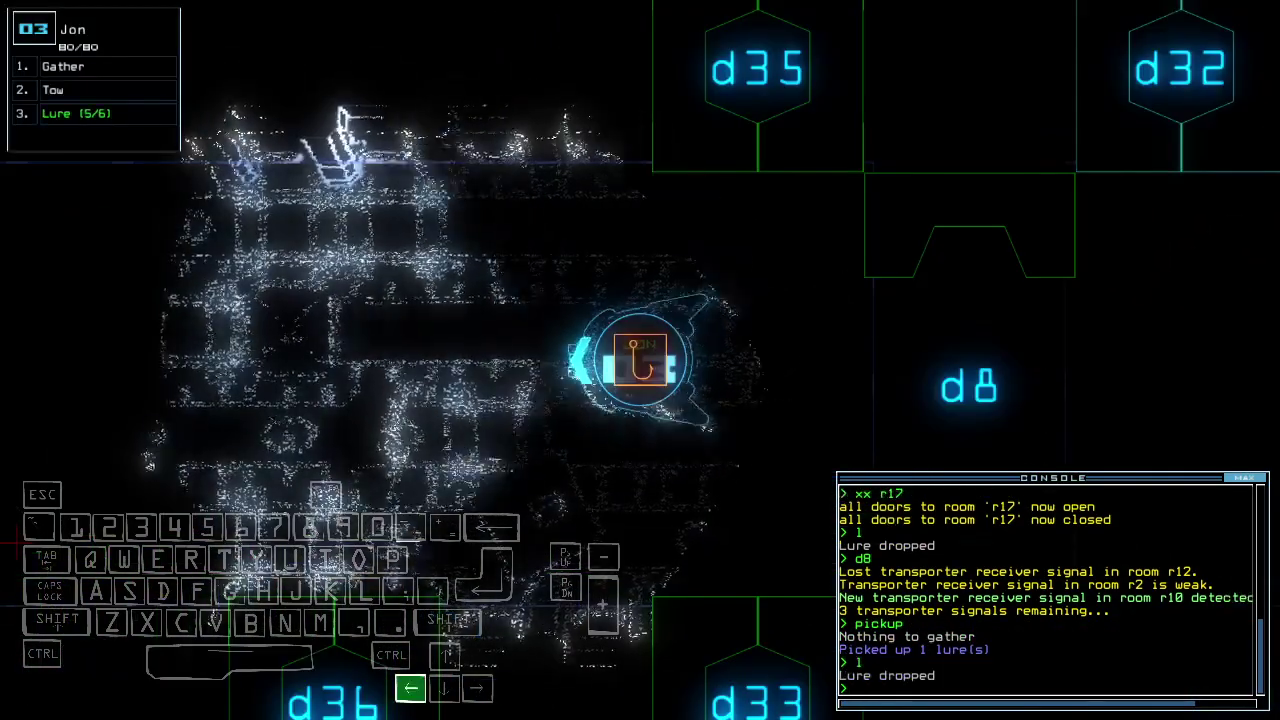
{"action": "key", "text": "Left"}
{"action": "type", "text": "d33"}
{"action": "key", "text": "Return"}
{"action": "key", "text": "Down"}
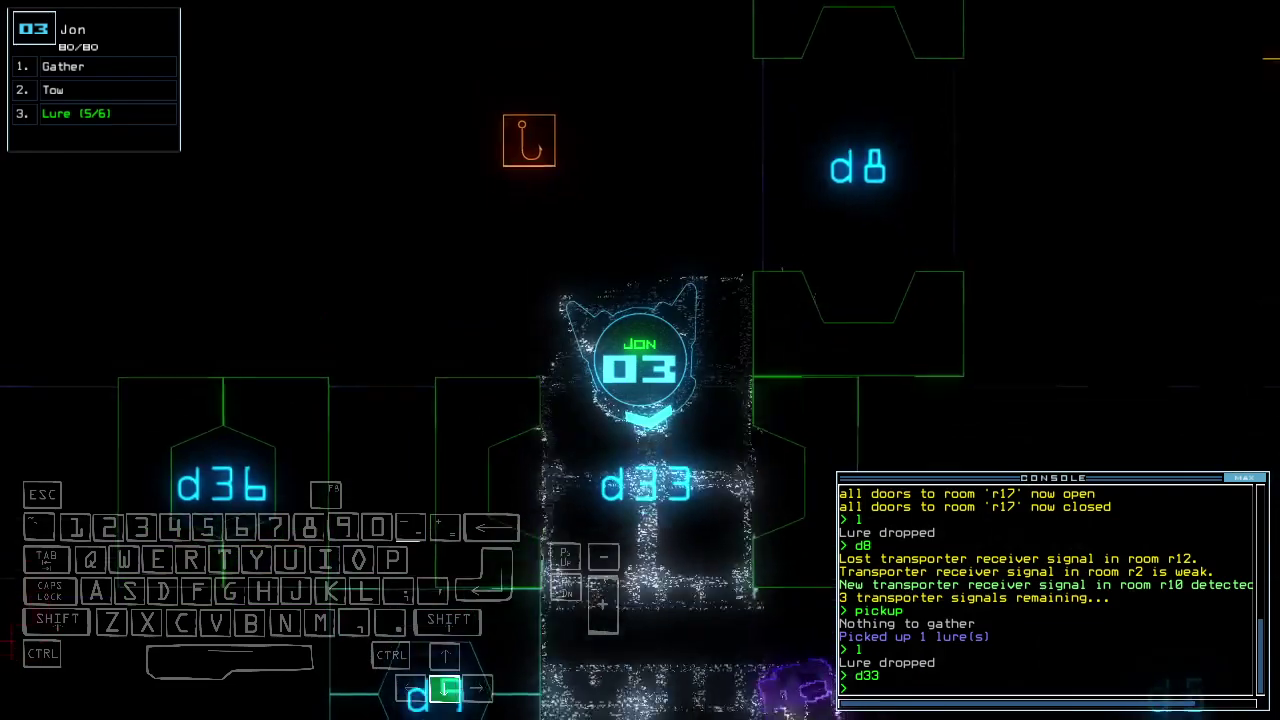
{"action": "type", "text": "cccc"}
{"action": "key", "text": "Return"}
Collect the lure and drive drone 3 through doors d44 and d16, sealing them.
{"action": "key", "text": "space"}
{"action": "key", "text": "space"}
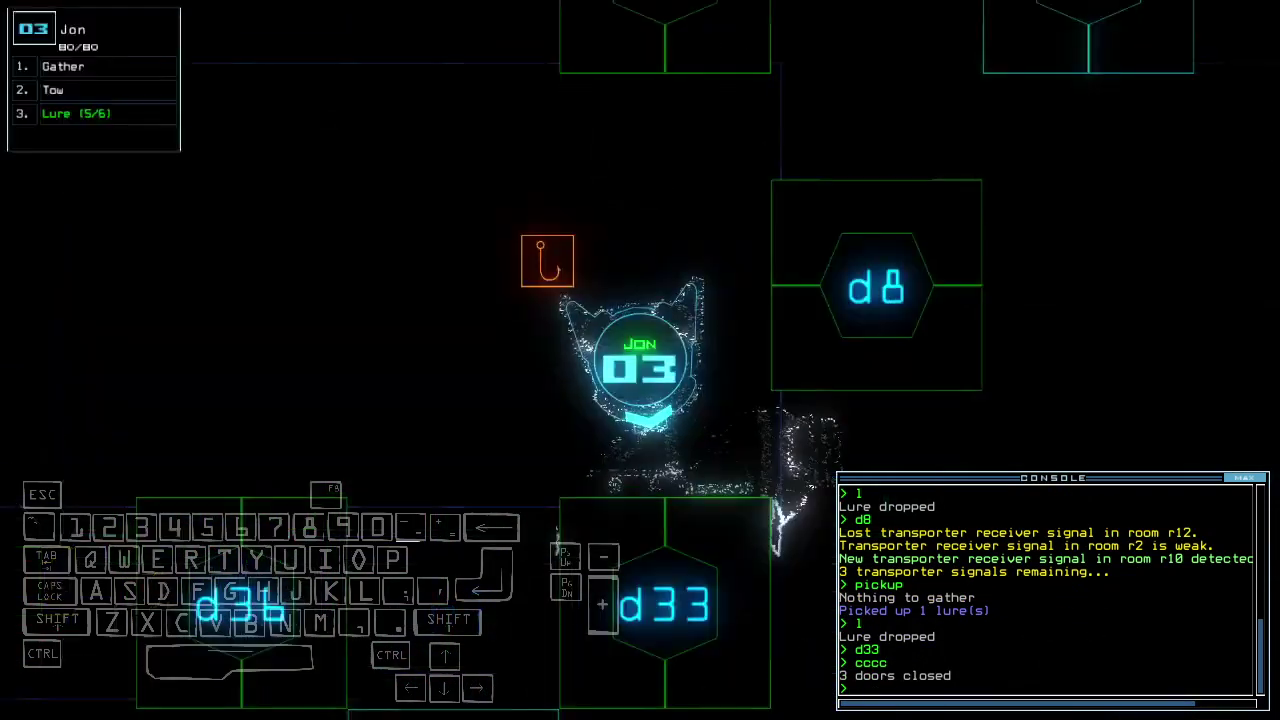
{"action": "type", "text": "pickup"}
{"action": "key", "text": "Return"}
{"action": "key", "text": "space"}
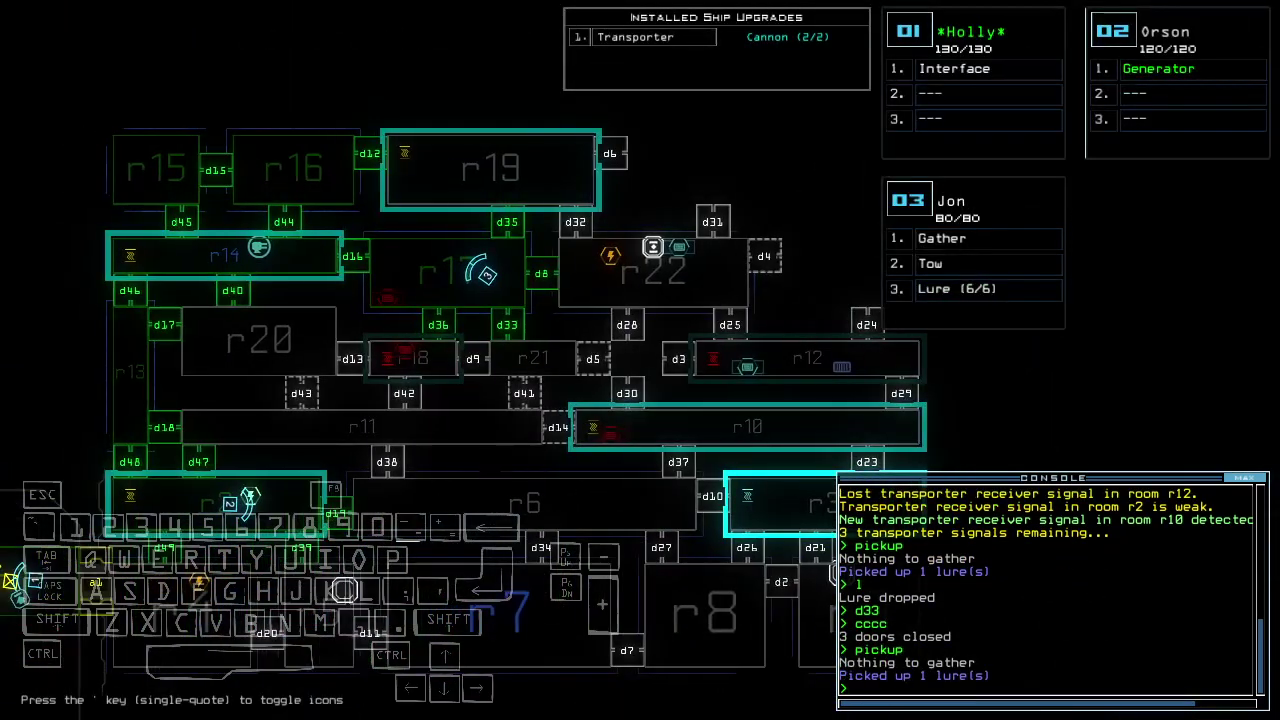
{"action": "type", "text": "44"}
{"action": "key", "text": "Return"}
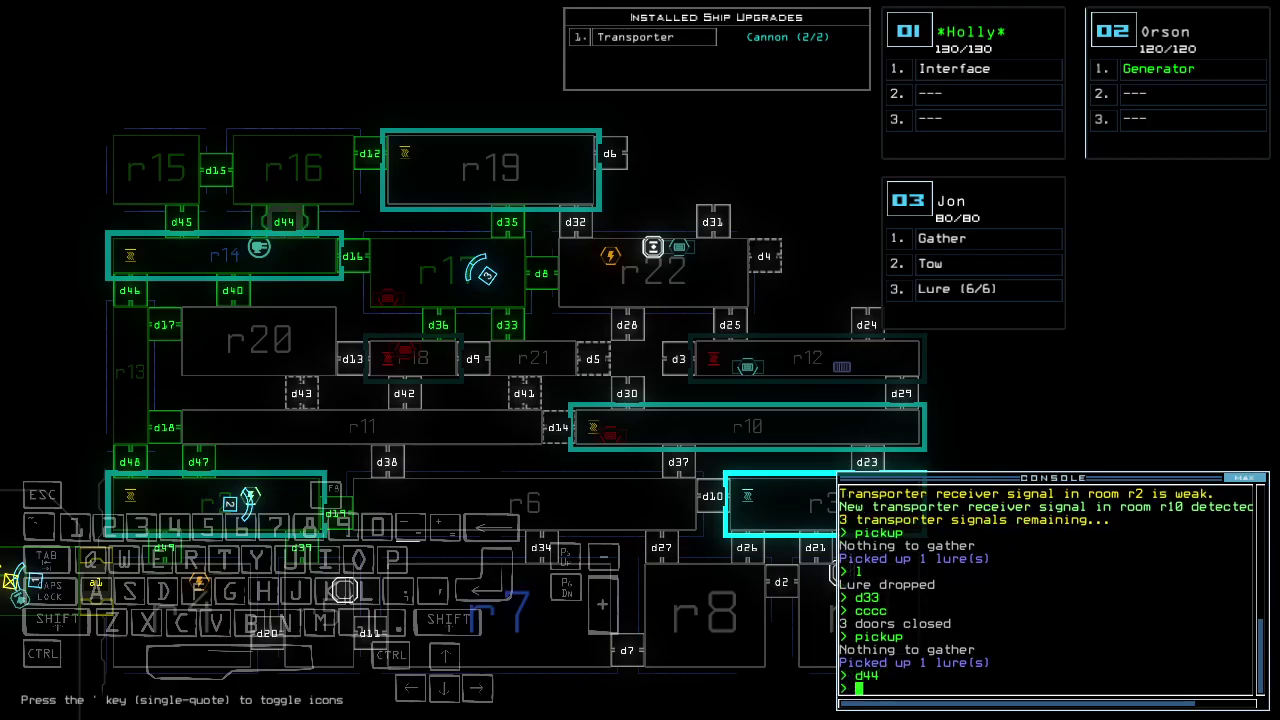
{"action": "key", "text": "space"}
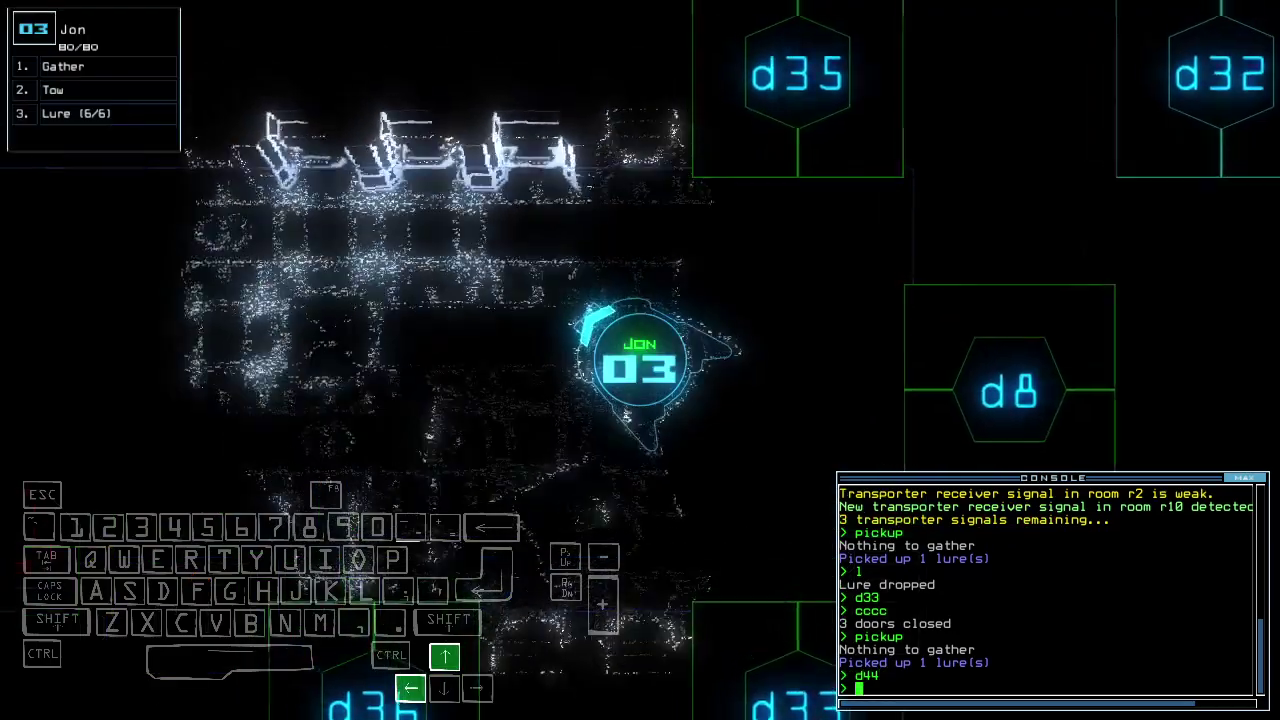
{"action": "key", "text": "Up"}
{"action": "type", "text": "d16"}
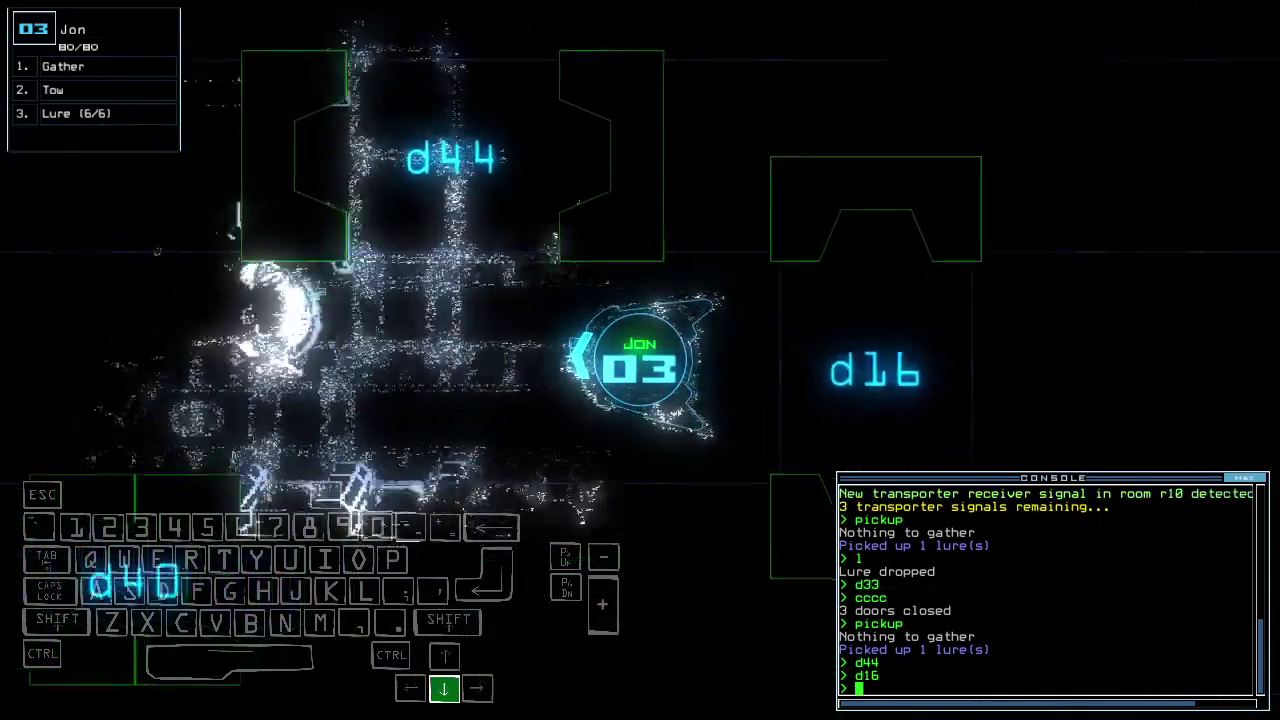
{"action": "type", "text": " > d16 > cccc"}
{"action": "key", "text": "Return"}
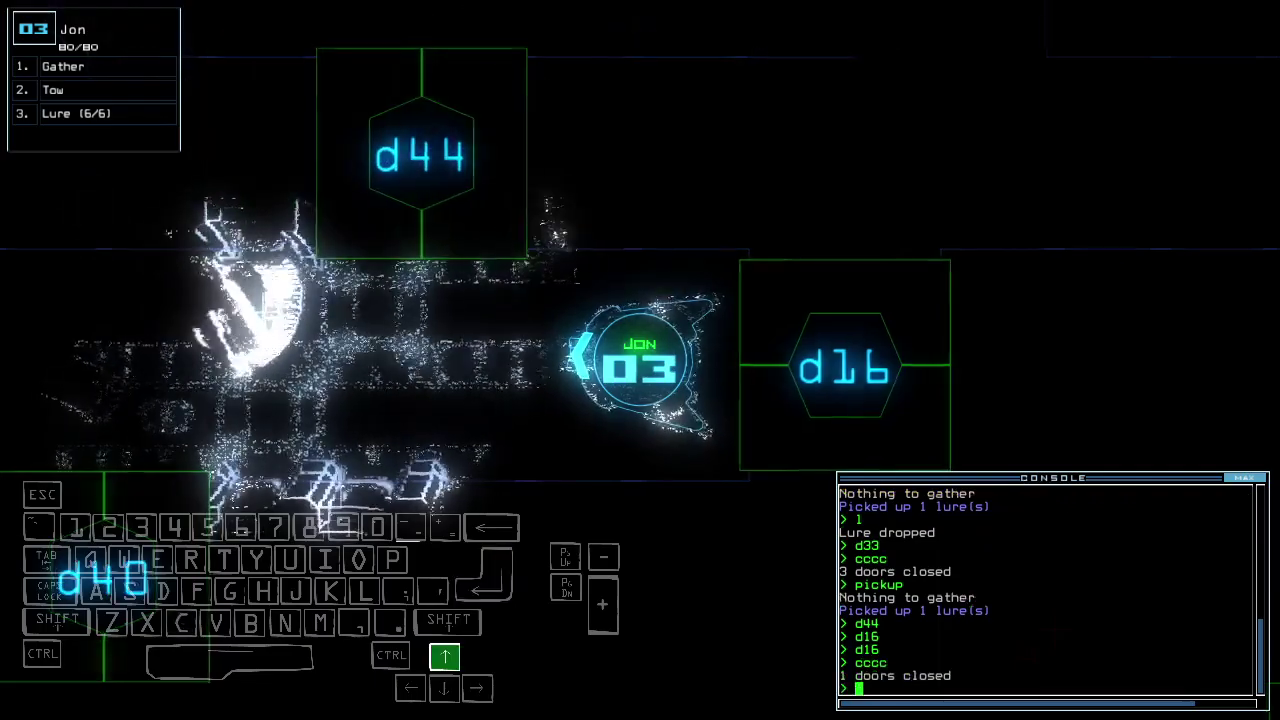
{"action": "type", "text": "l"}
Drop a lure and take drone 3 through door d40, closing it behind.
{"action": "key", "text": "Return"}
{"action": "type", "text": "d40"}
{"action": "key", "text": "Return"}
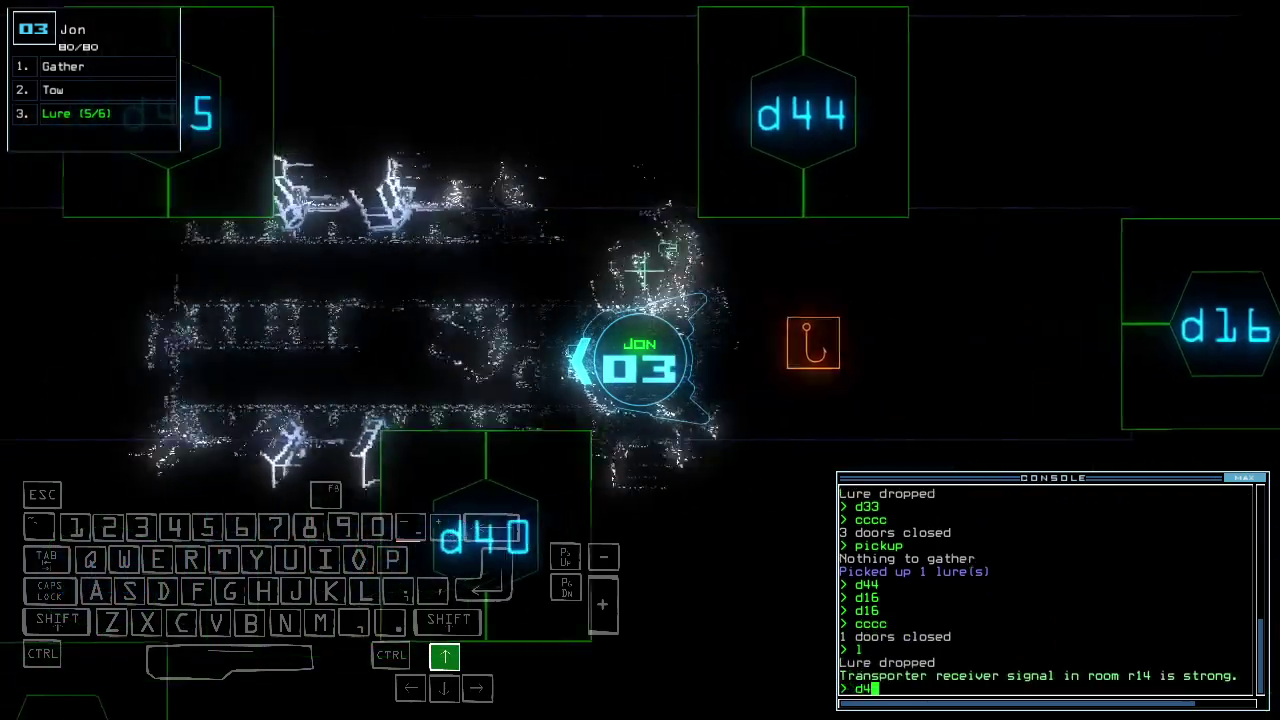
{"action": "key", "text": "Left"}
{"action": "key", "text": "Return"}
{"action": "type", "text": "cccc"}
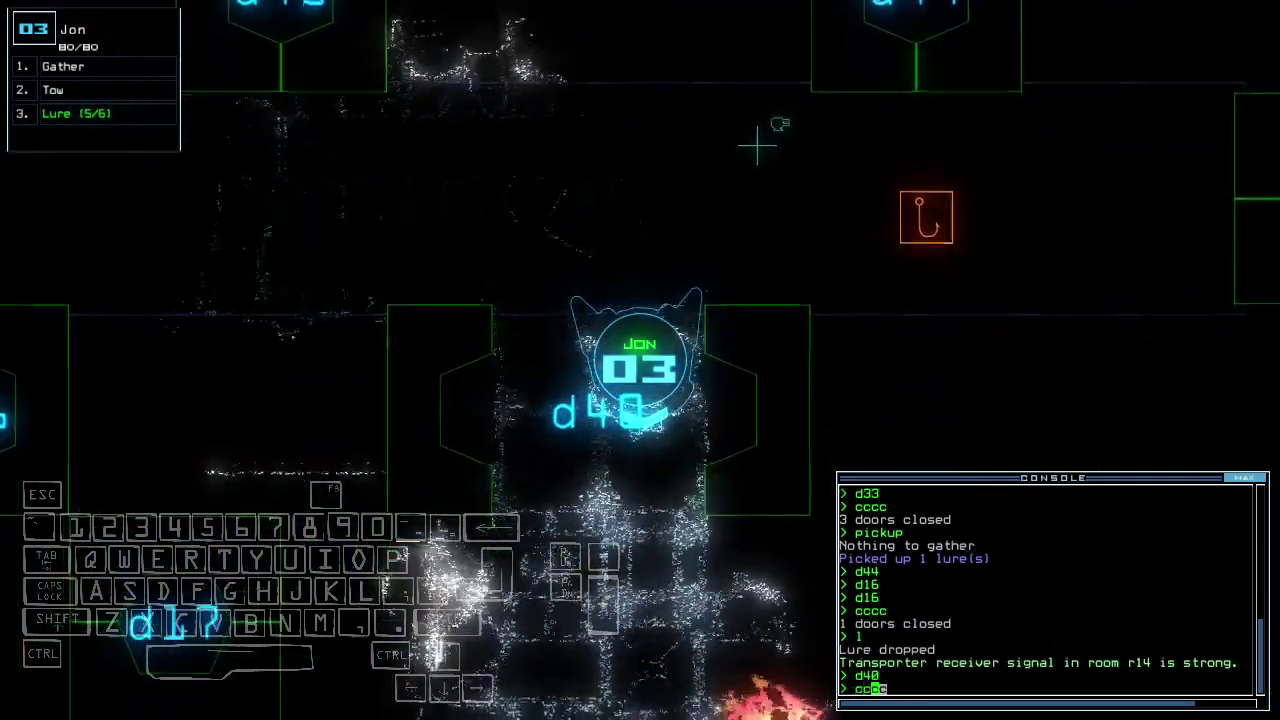
{"action": "key", "text": "Return"}
{"action": "key", "text": "space"}
{"action": "key", "text": "space"}
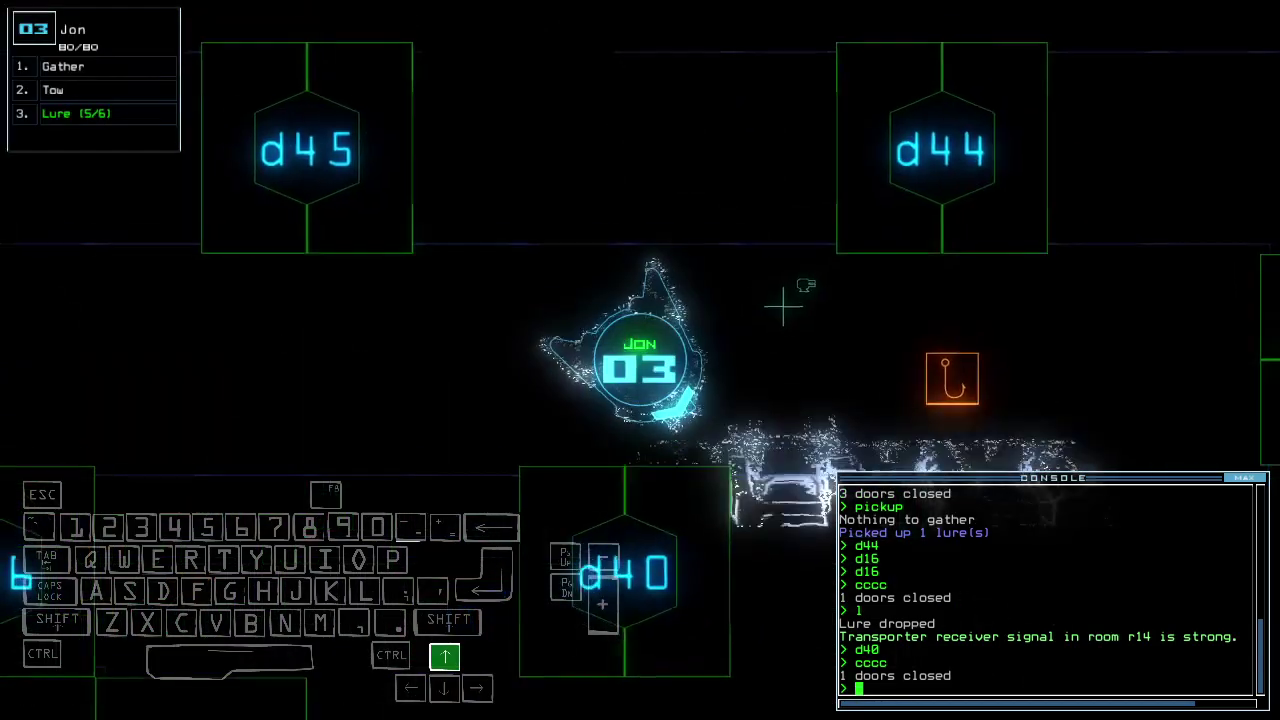
{"action": "key", "text": "Up"}
Collect the lure, transport drones 2 and 3 to r19, and reactivate the generator.
{"action": "key", "text": "Return"}
{"action": "key", "text": "space"}
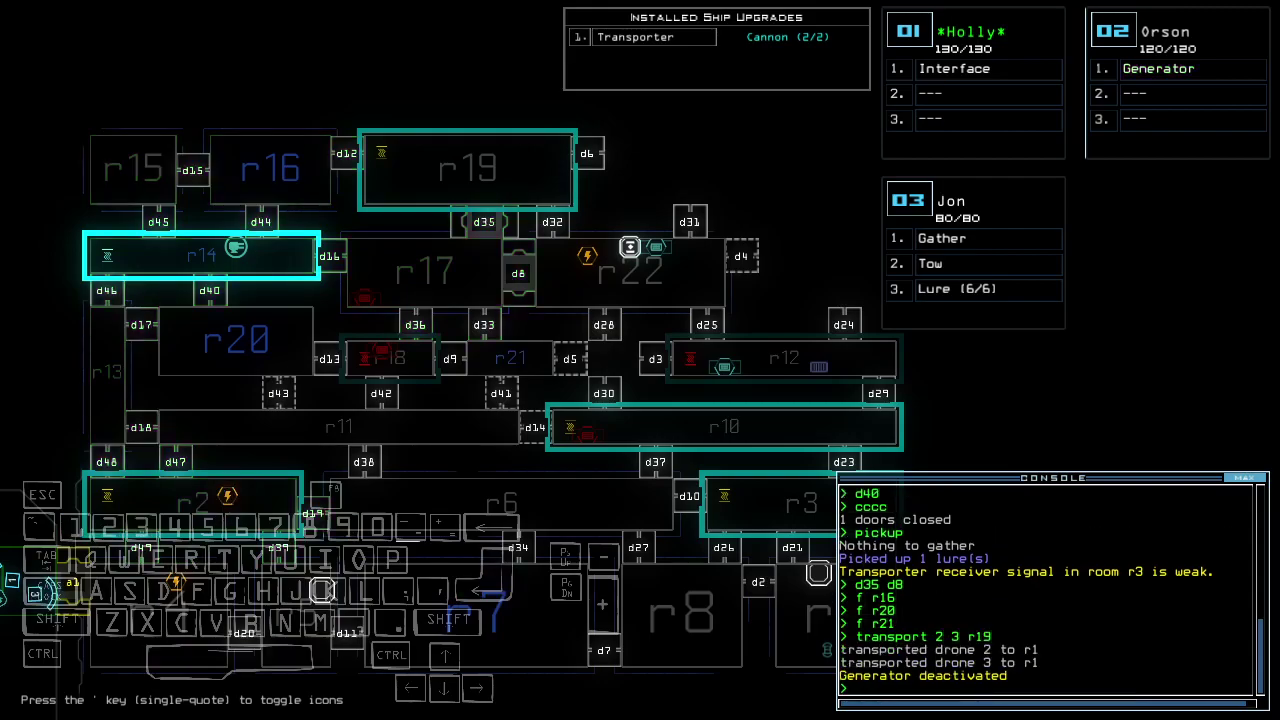
{"action": "key", "text": "2"}
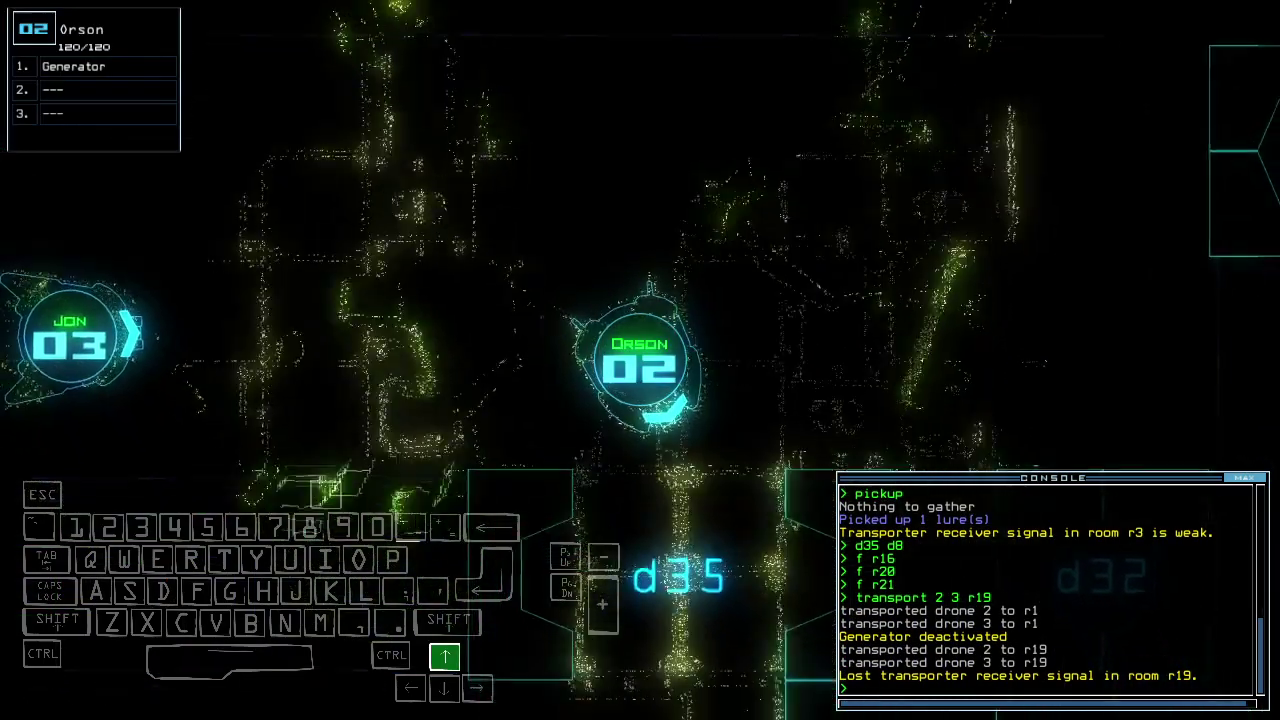
{"action": "key", "text": "Up"}
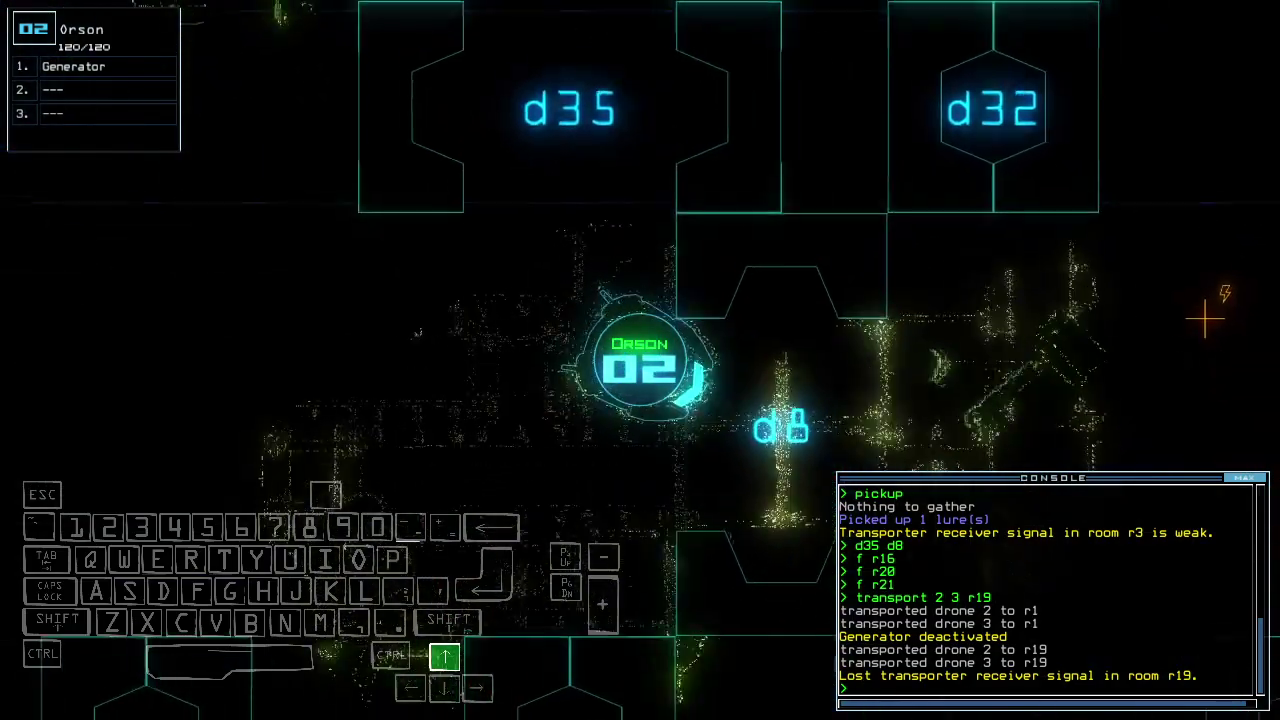
{"action": "key", "text": "space"}
{"action": "type", "text": "generator"}
{"action": "key", "text": "Return"}
{"action": "key", "text": "Right"}
Drive drones 2 and 3 onward, closing nearby doors and viewing powered rooms r24 and r25.
{"action": "key", "text": "3"}
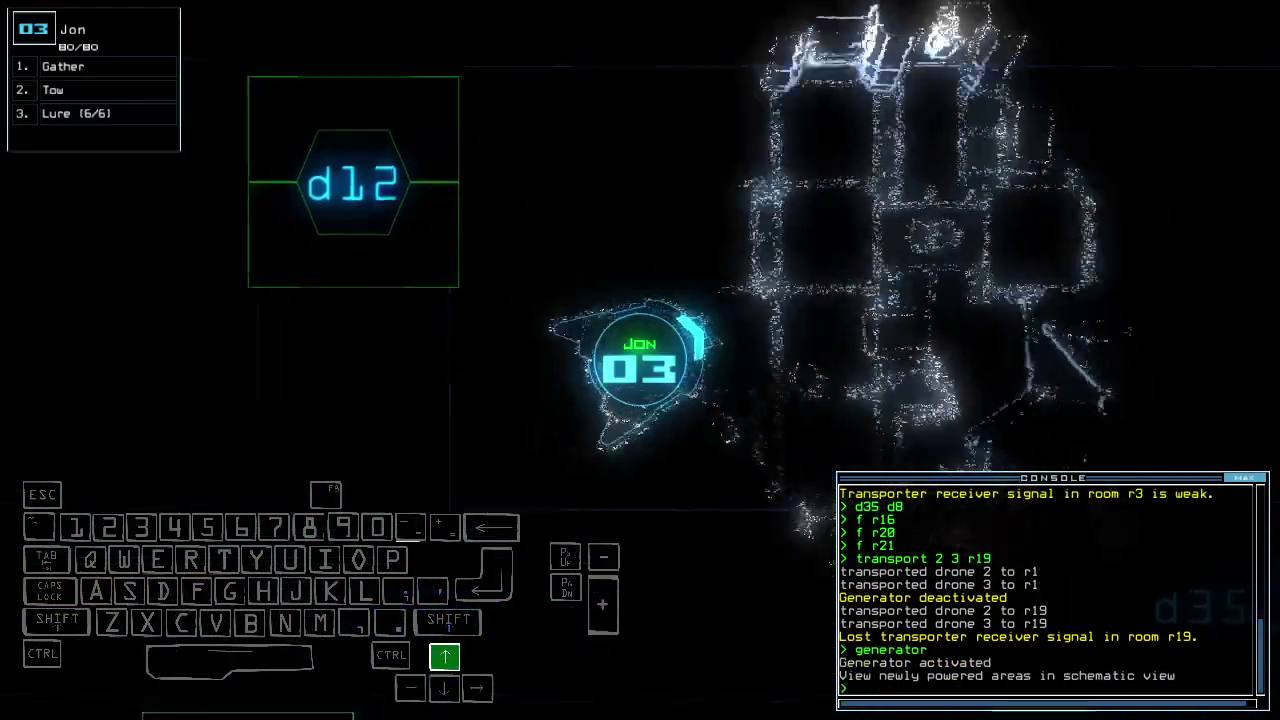
{"action": "key", "text": "Up"}
{"action": "key", "text": "2"}
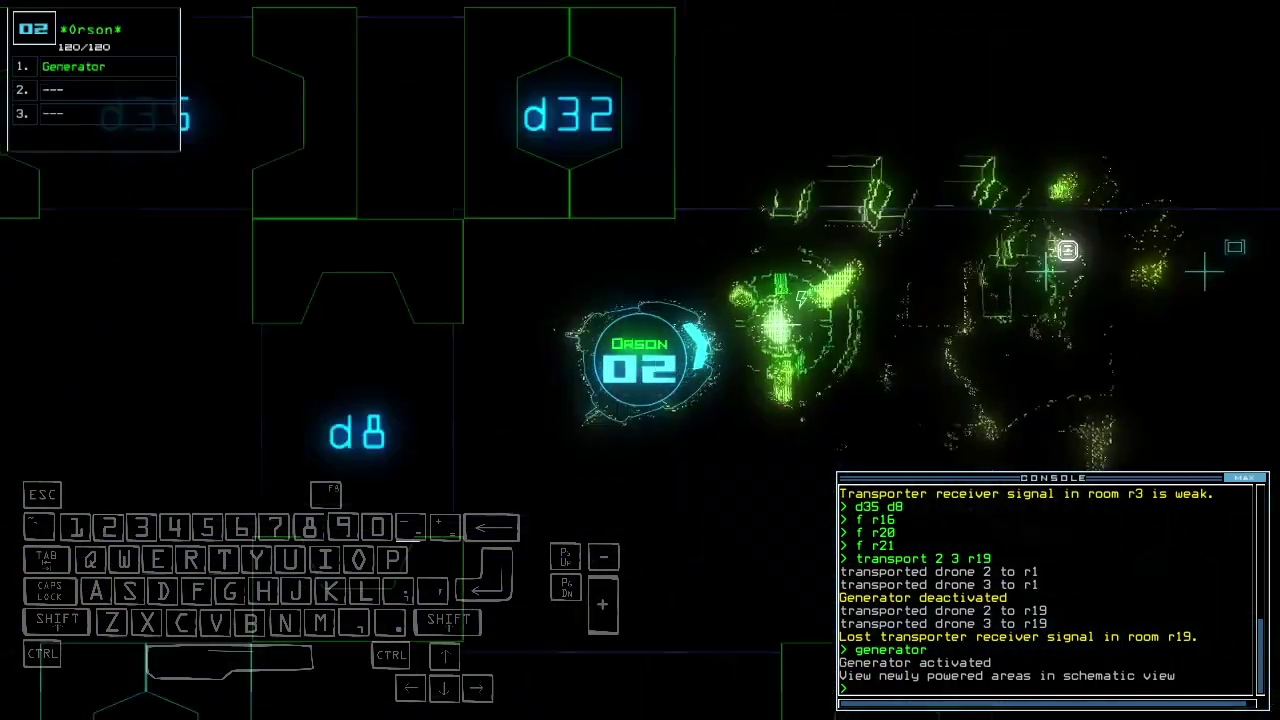
{"action": "key", "text": "space"}
{"action": "key", "text": "Left"}
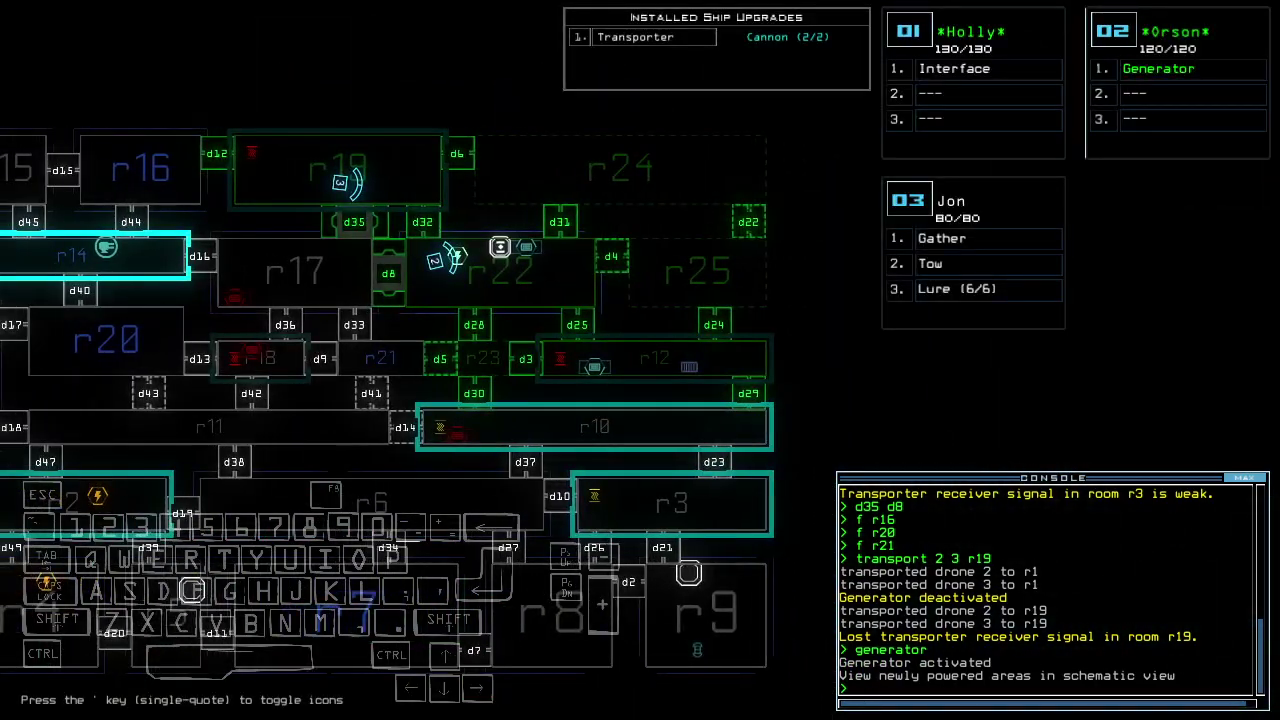
{"action": "key", "text": "3"}
{"action": "key", "text": "Up"}
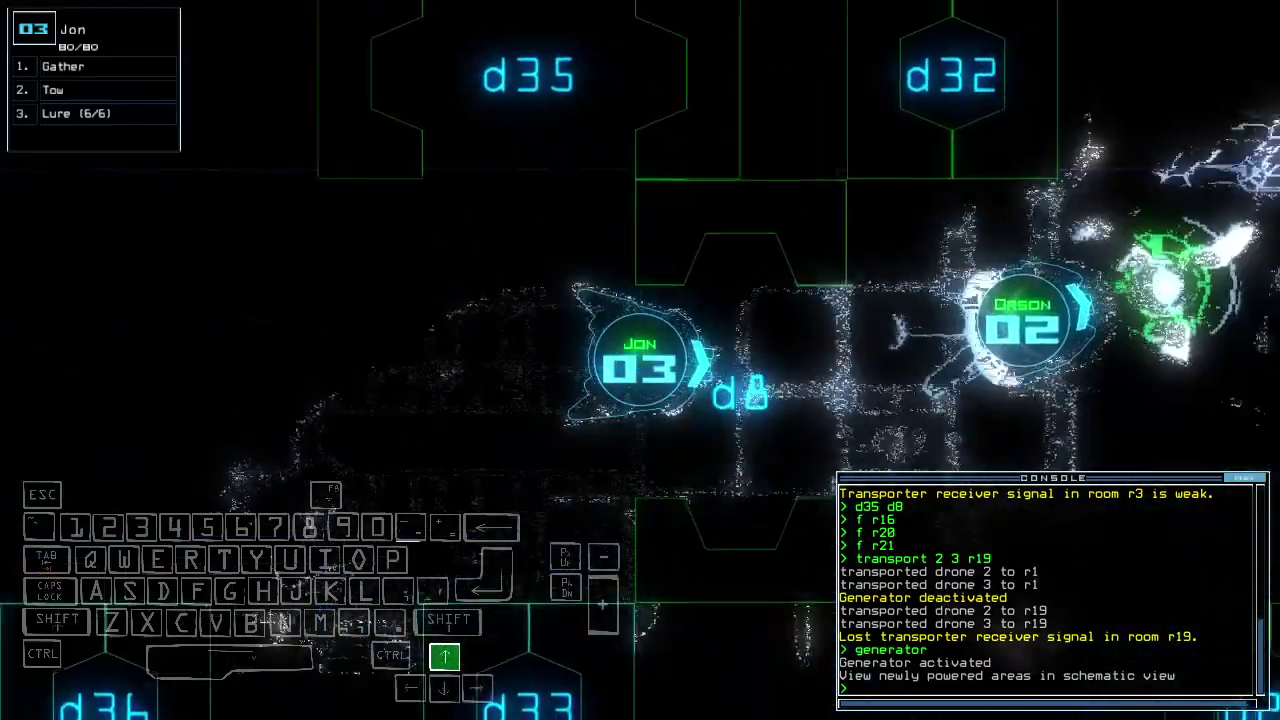
{"action": "type", "text": "cccc"}
Close doors around the drones, drop a lure, and take drone 3 through door d28.
{"action": "key", "text": "Return"}
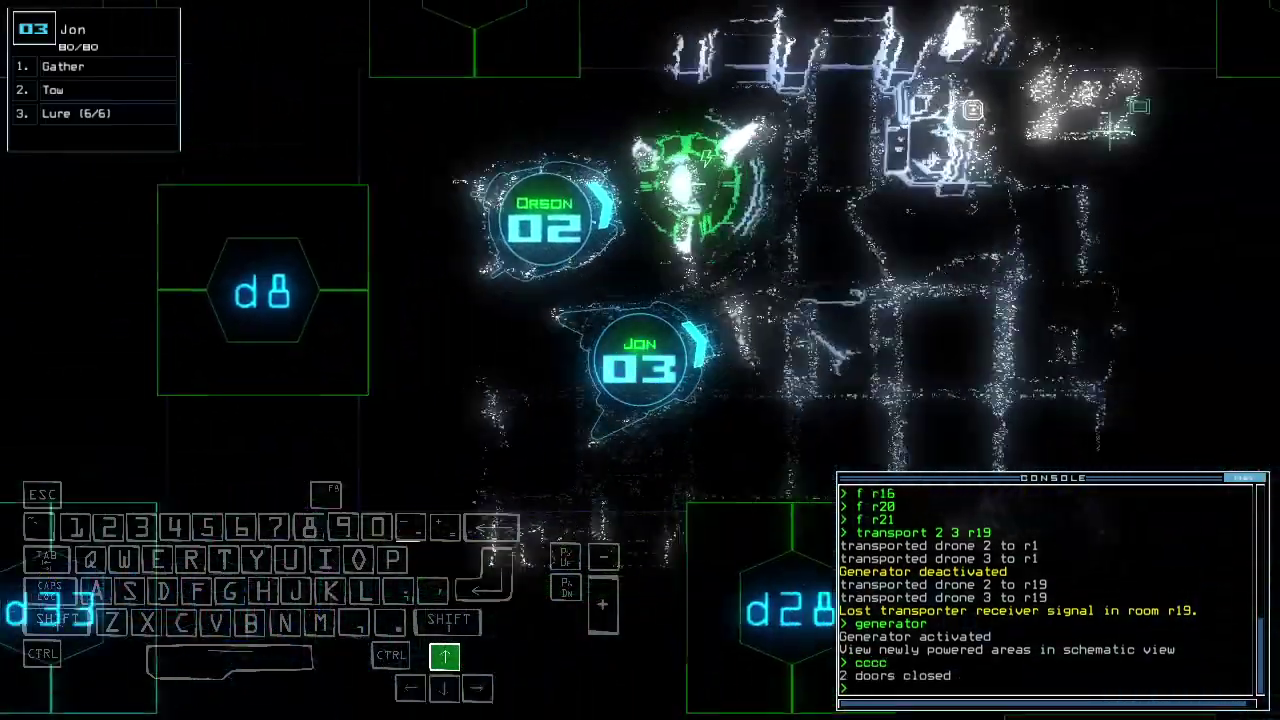
{"action": "type", "text": "l"}
{"action": "key", "text": "Return"}
{"action": "key", "text": "space"}
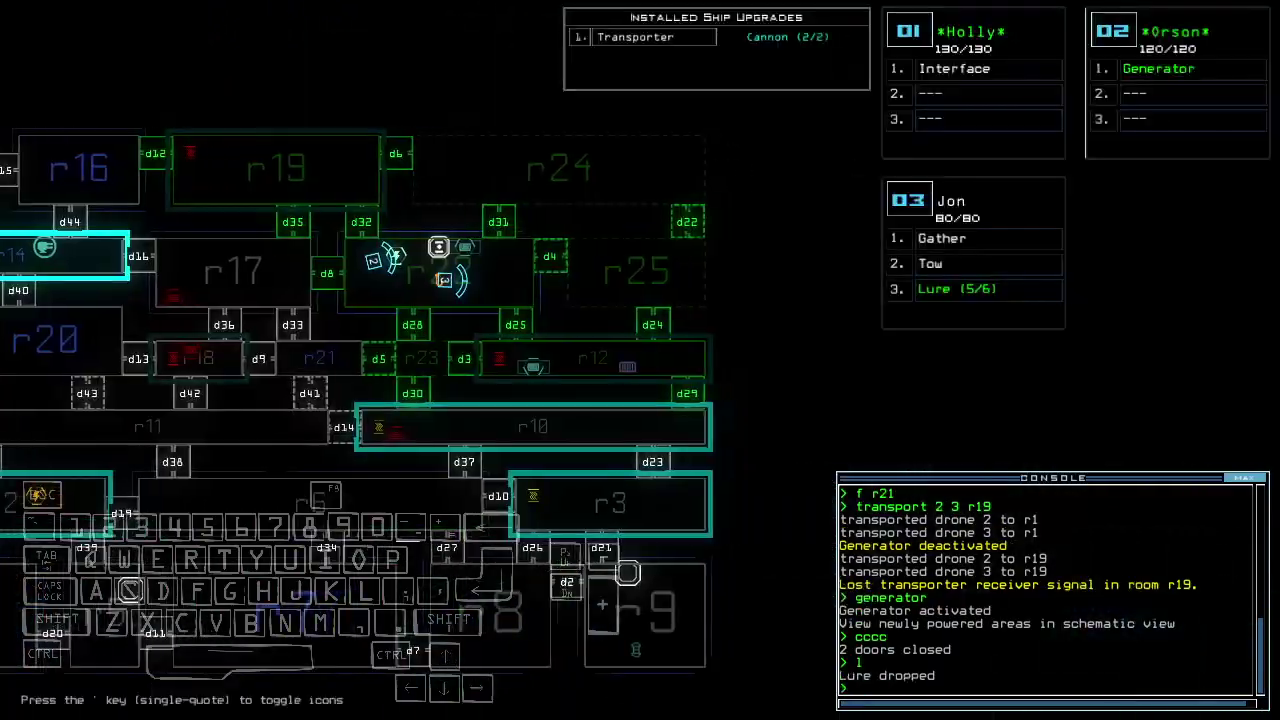
{"action": "key", "text": "space"}
{"action": "type", "text": "d28"}
{"action": "key", "text": "Return"}
{"action": "type", "text": "cccc"}
{"action": "key", "text": "Return"}
Recover the lure, open door d25, and hand the tow module to drone 2.
{"action": "key", "text": "space"}
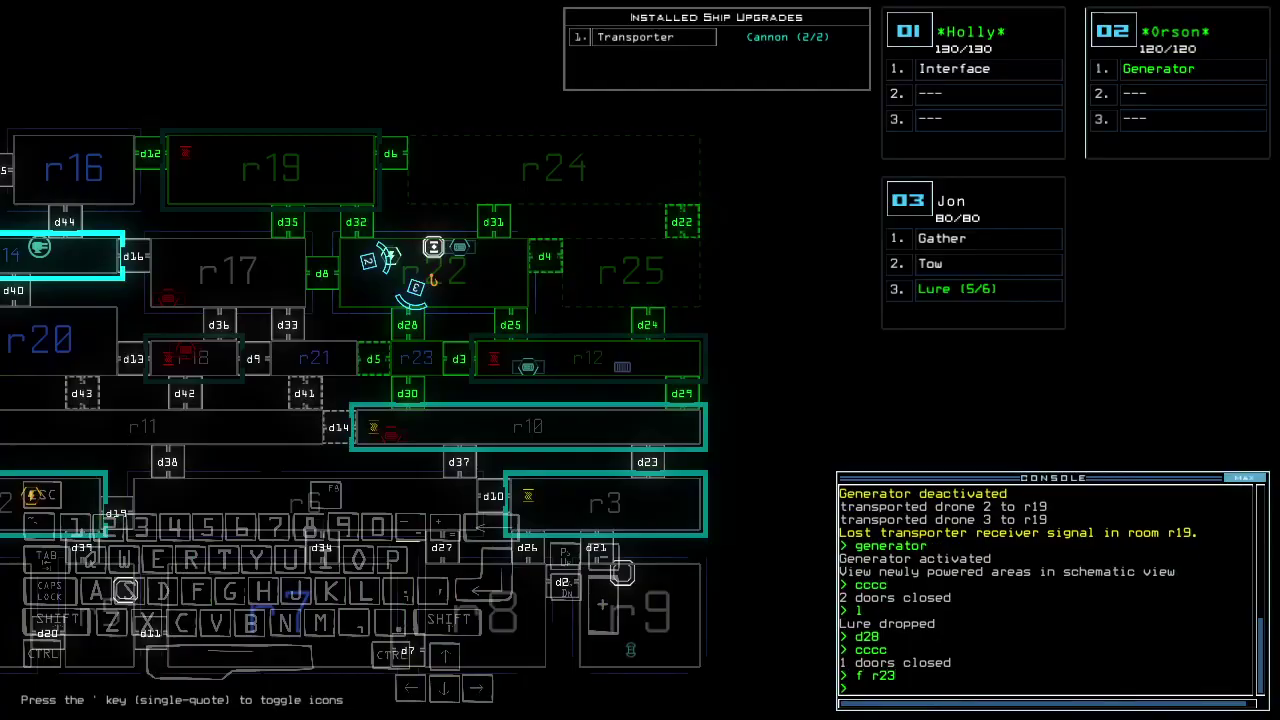
{"action": "key", "text": "space"}
{"action": "type", "text": "pickup"}
{"action": "key", "text": "Return"}
{"action": "key", "text": "space"}
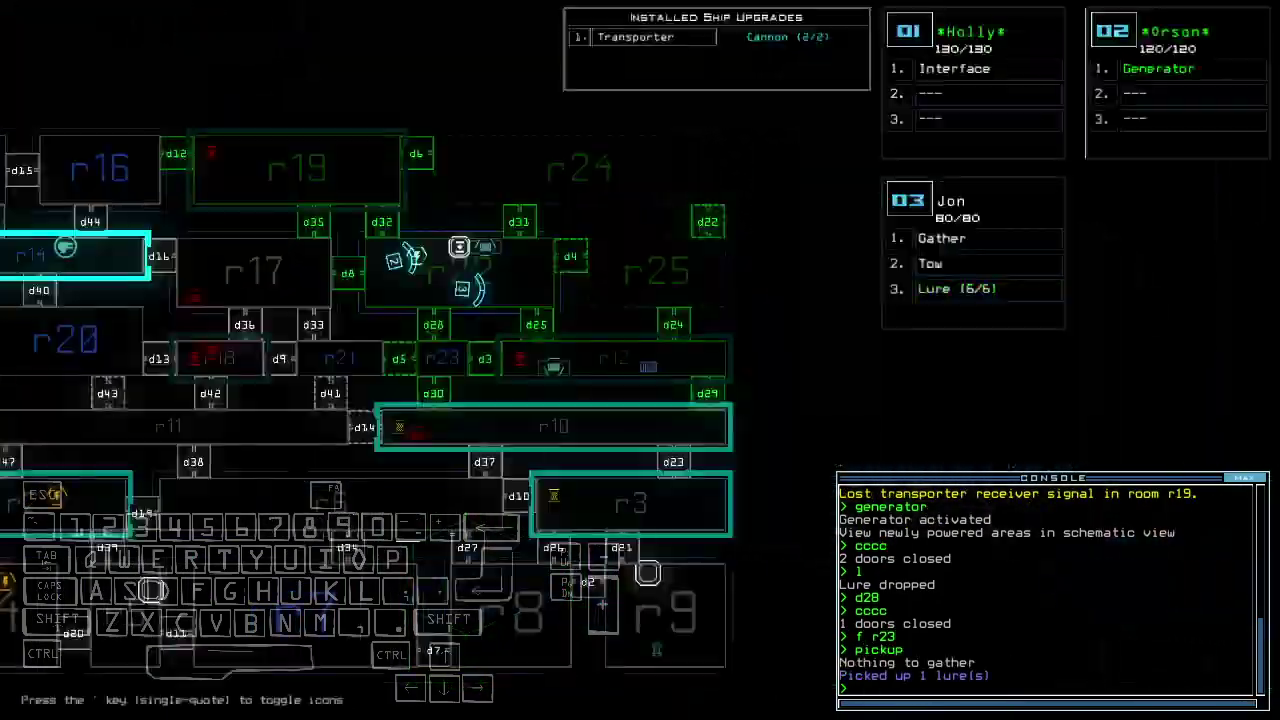
{"action": "key", "text": "space"}
{"action": "type", "text": "d25"}
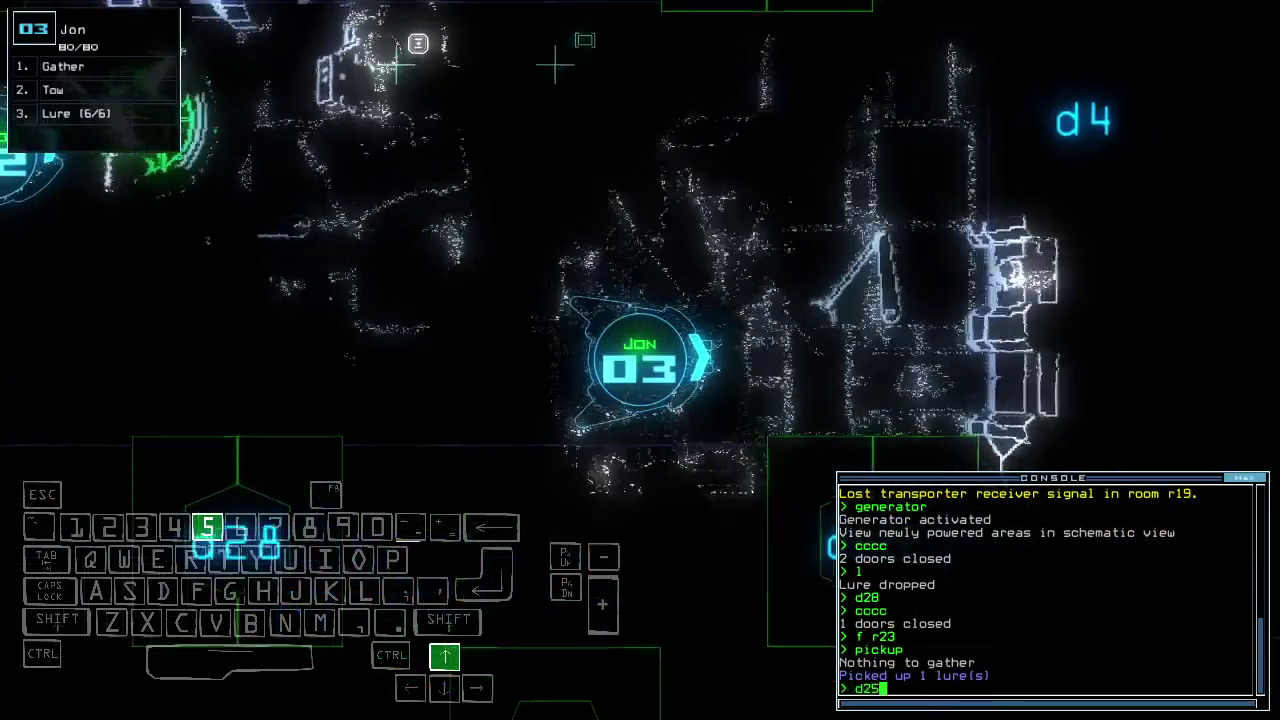
{"action": "key", "text": "Return"}
{"action": "type", "text": "2"}
{"action": "key", "text": "Return"}
Seal the door, reopen d25, and drive drone 3 into the next room, closing doors behind.
{"action": "key", "text": "space"}
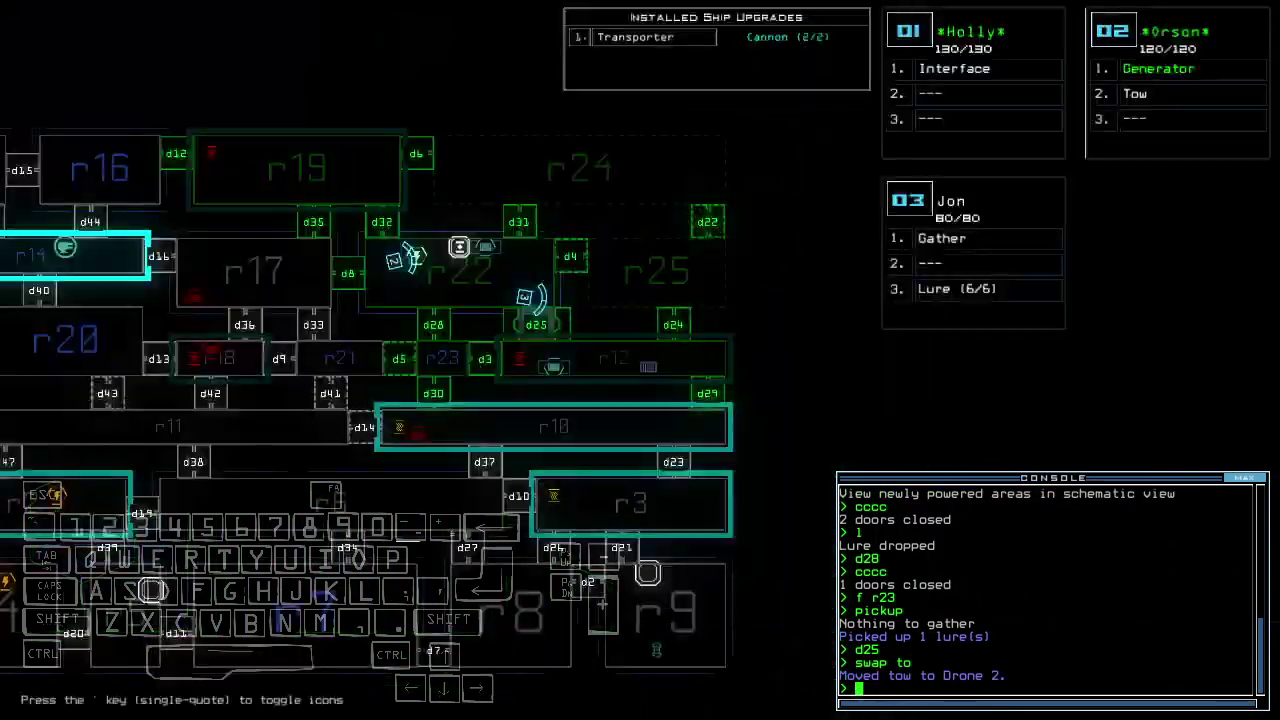
{"action": "key", "text": "space"}
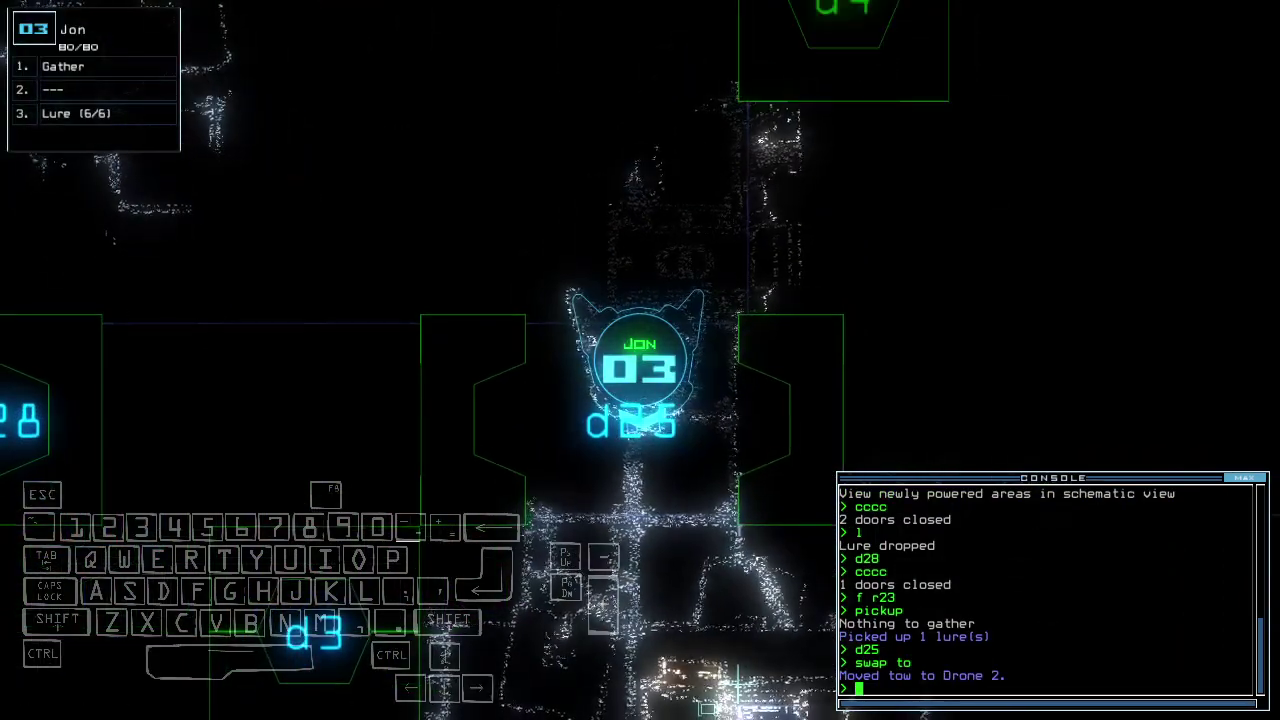
{"action": "type", "text": "cccc"}
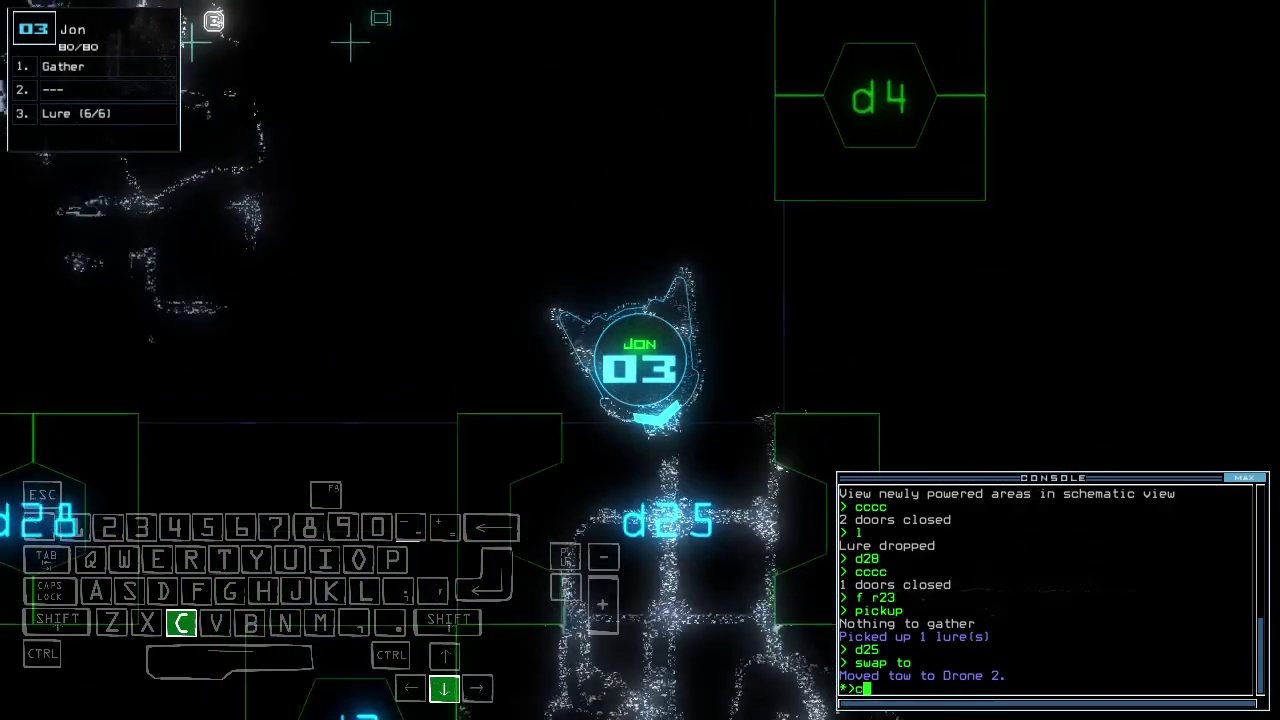
{"action": "key", "text": "Return"}
{"action": "key", "text": "space"}
{"action": "type", "text": "d"}
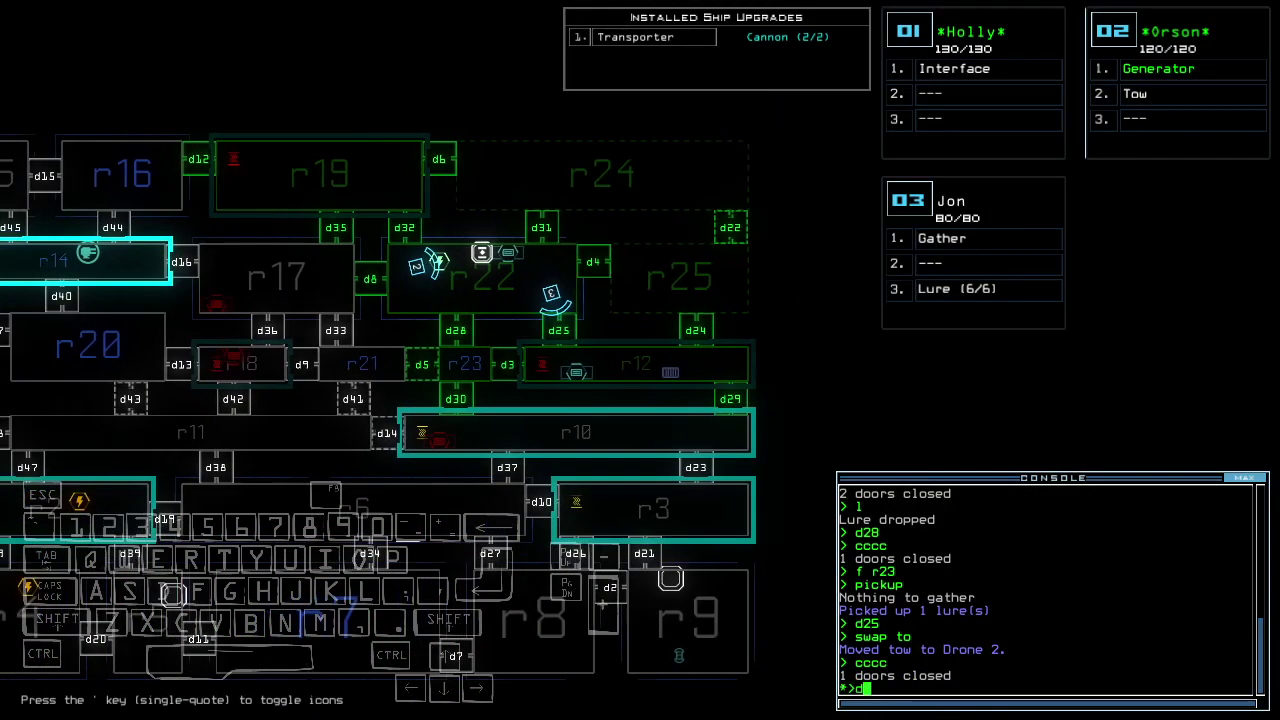
{"action": "key", "text": "Return"}
{"action": "key", "text": "space"}
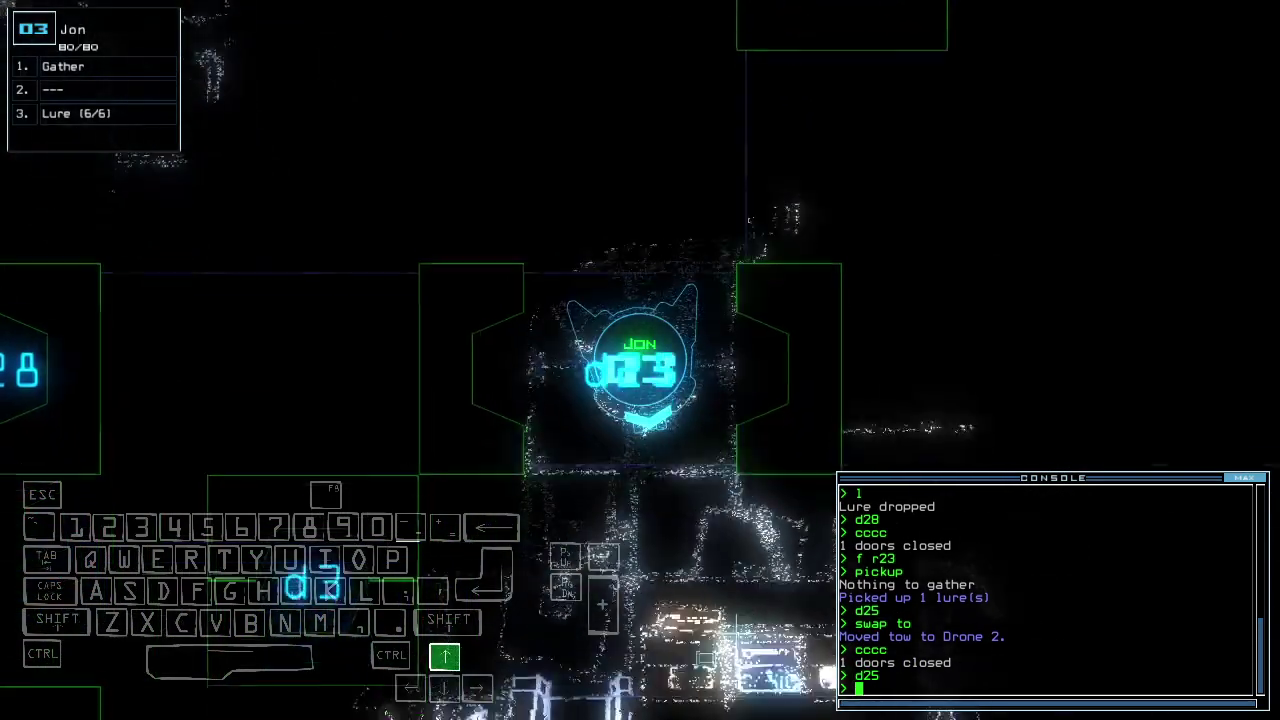
{"action": "key", "text": "Up"}
{"action": "key", "text": "Left"}
{"action": "key", "text": "space"}
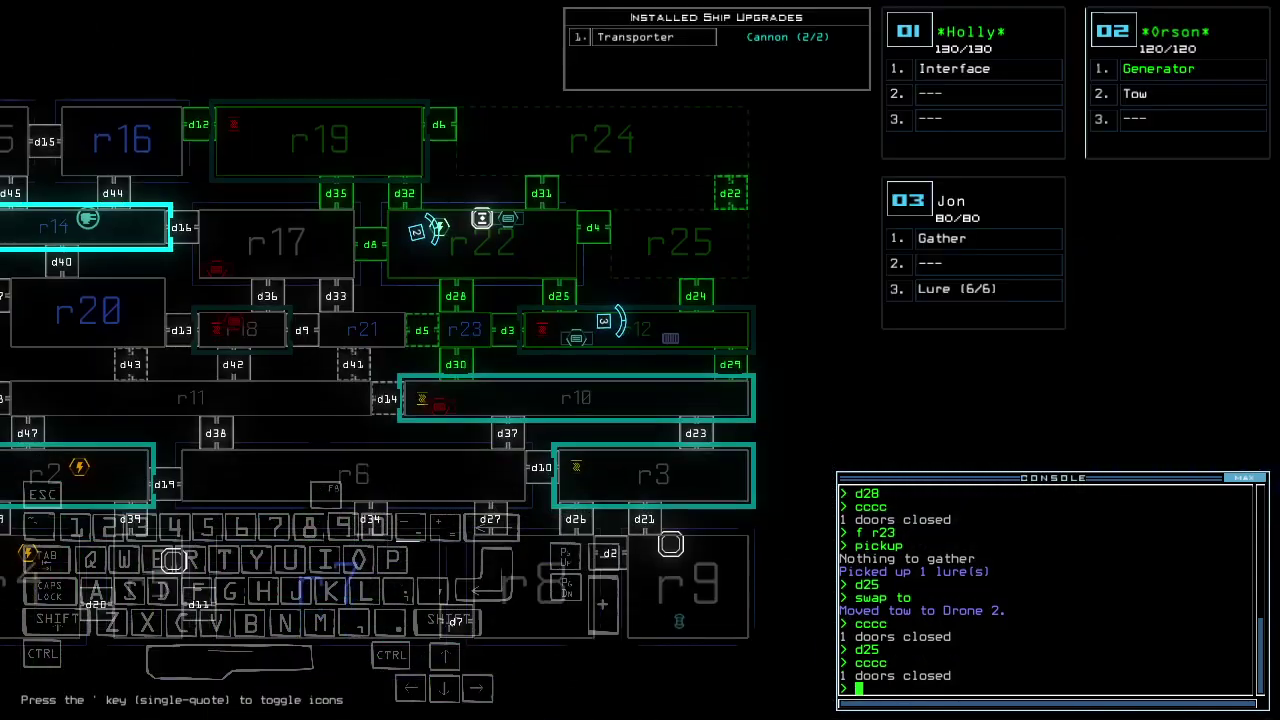
{"action": "key", "text": "Left"}
{"action": "key", "text": "space"}
Reposition drone 3 by transport and move the interface module onto it.
{"action": "key", "text": "Up"}
{"action": "type", "text": "d29"}
{"action": "type", "text": "transport"}
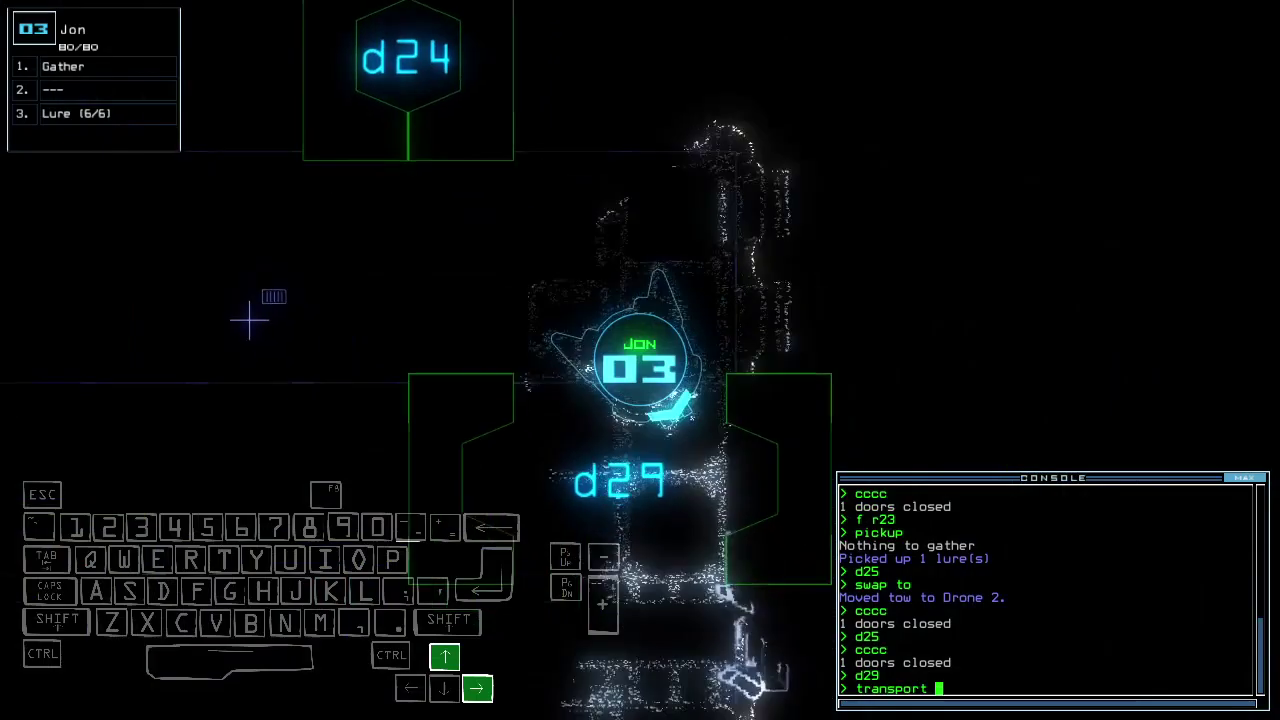
{"action": "type", "text": " r1"}
{"action": "key", "text": "Return"}
{"action": "key", "text": "space"}
{"action": "key", "text": "space"}
{"action": "type", "text": "swa"}
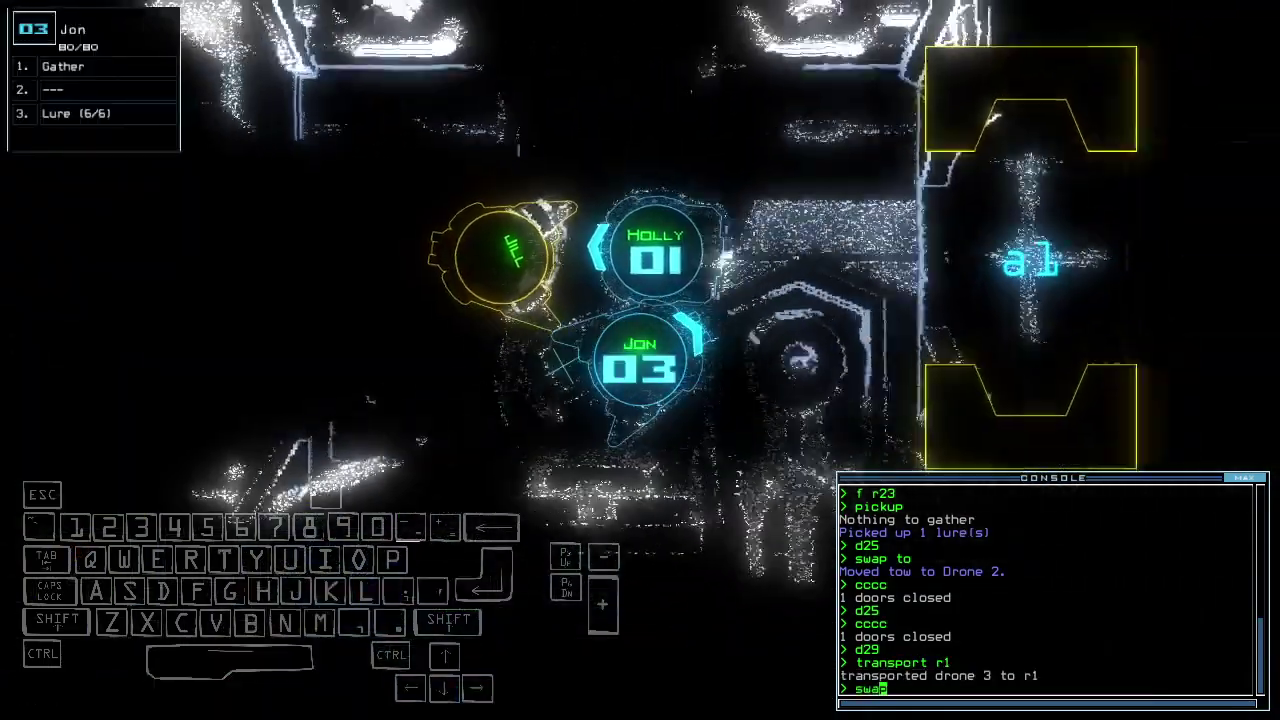
{"action": "type", "text": "p in"}
{"action": "key", "text": "Return"}
{"action": "key", "text": "space"}
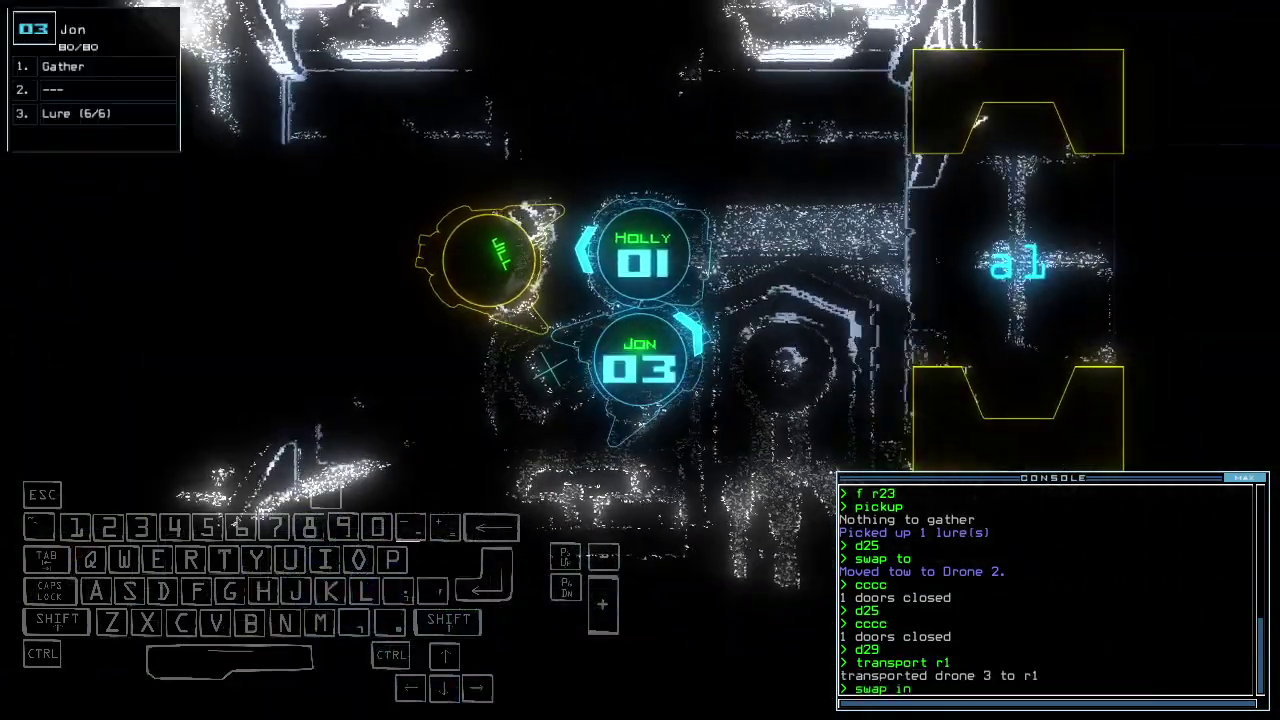
{"action": "type", "text": "transport r10"}
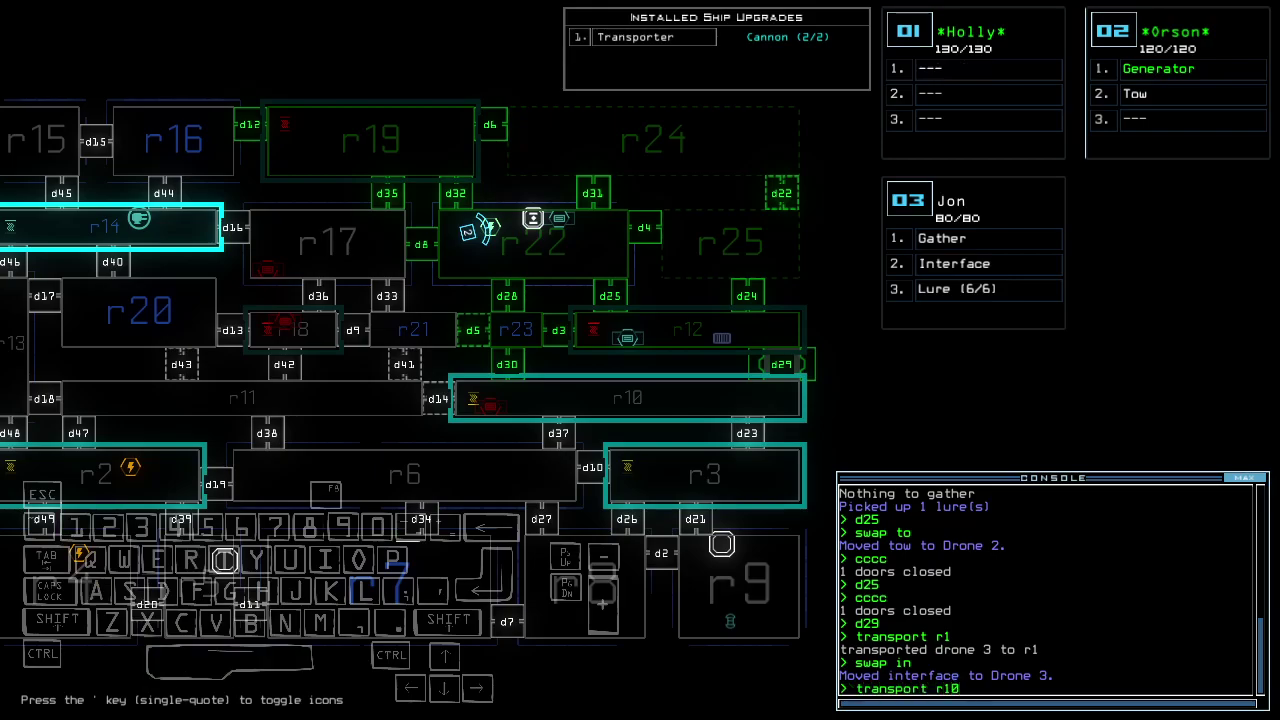
{"action": "key", "text": "Return"}
{"action": "key", "text": "space"}
Close nearby doors, find no active terminals, and open door d25.
{"action": "key", "text": "Up"}
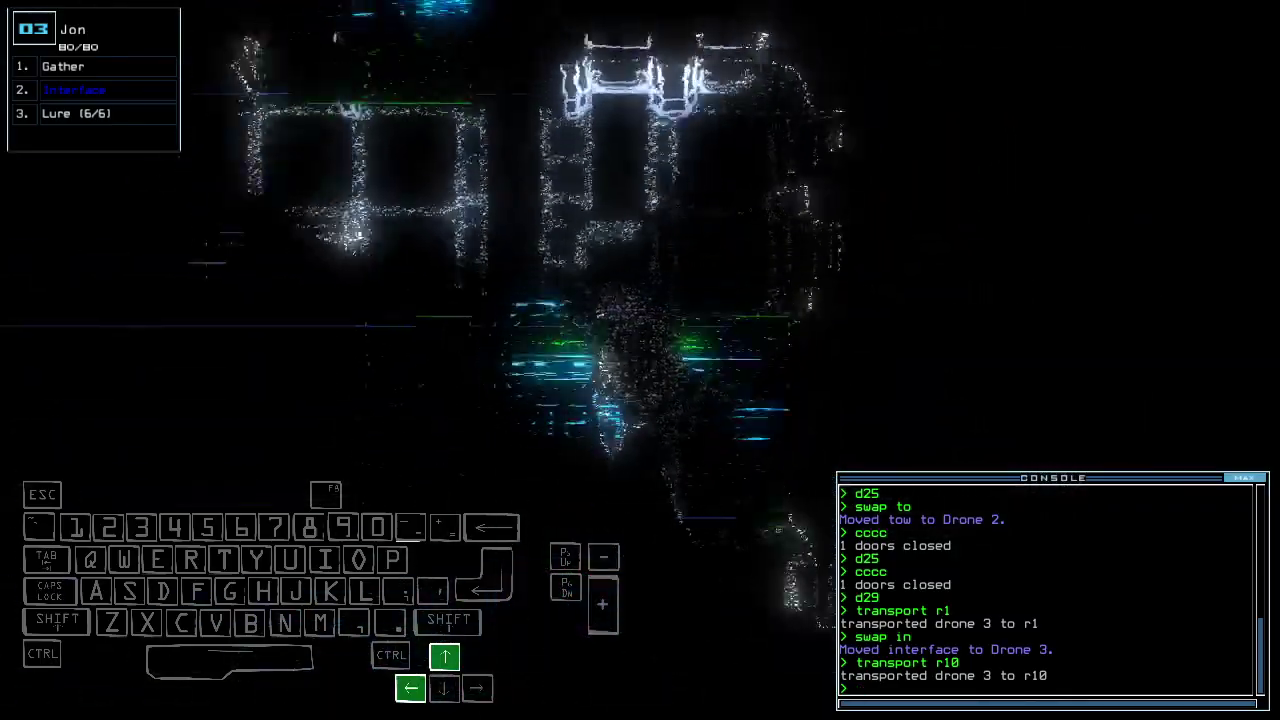
{"action": "type", "text": "cccc"}
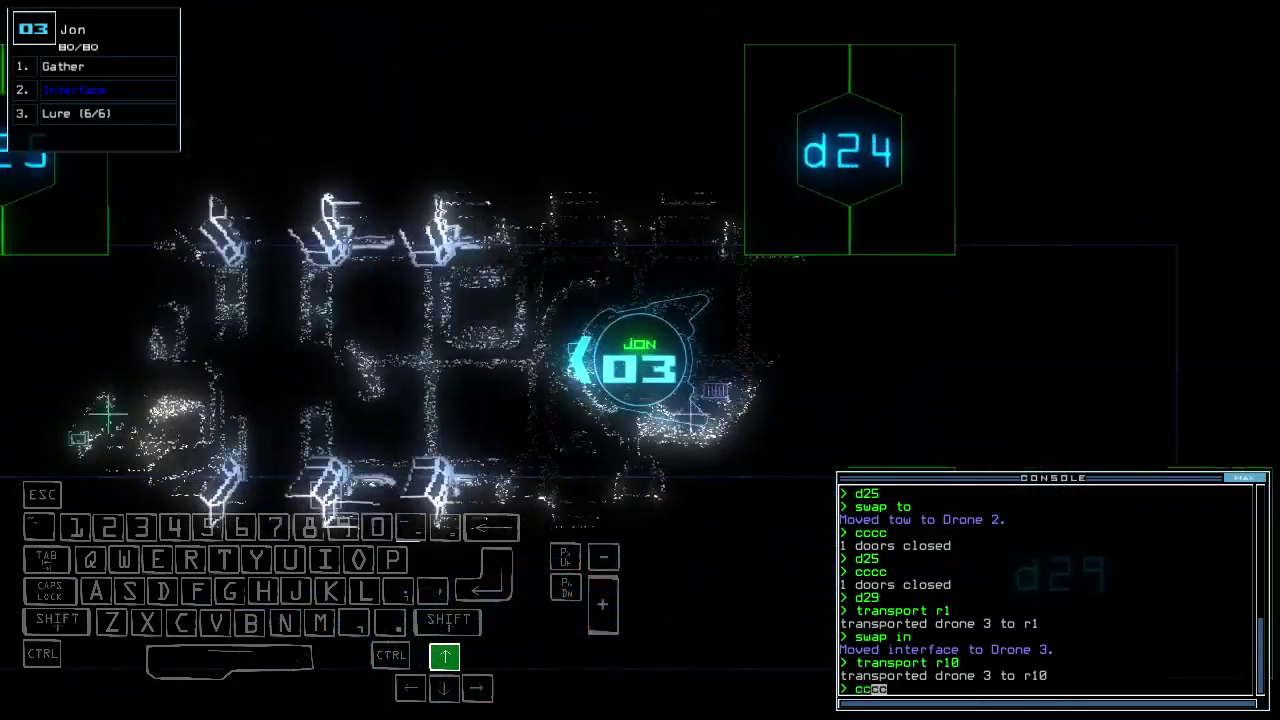
{"action": "key", "text": "Return"}
{"action": "key", "text": "Right"}
{"action": "type", "text": "d3"}
{"action": "key", "text": "Return"}
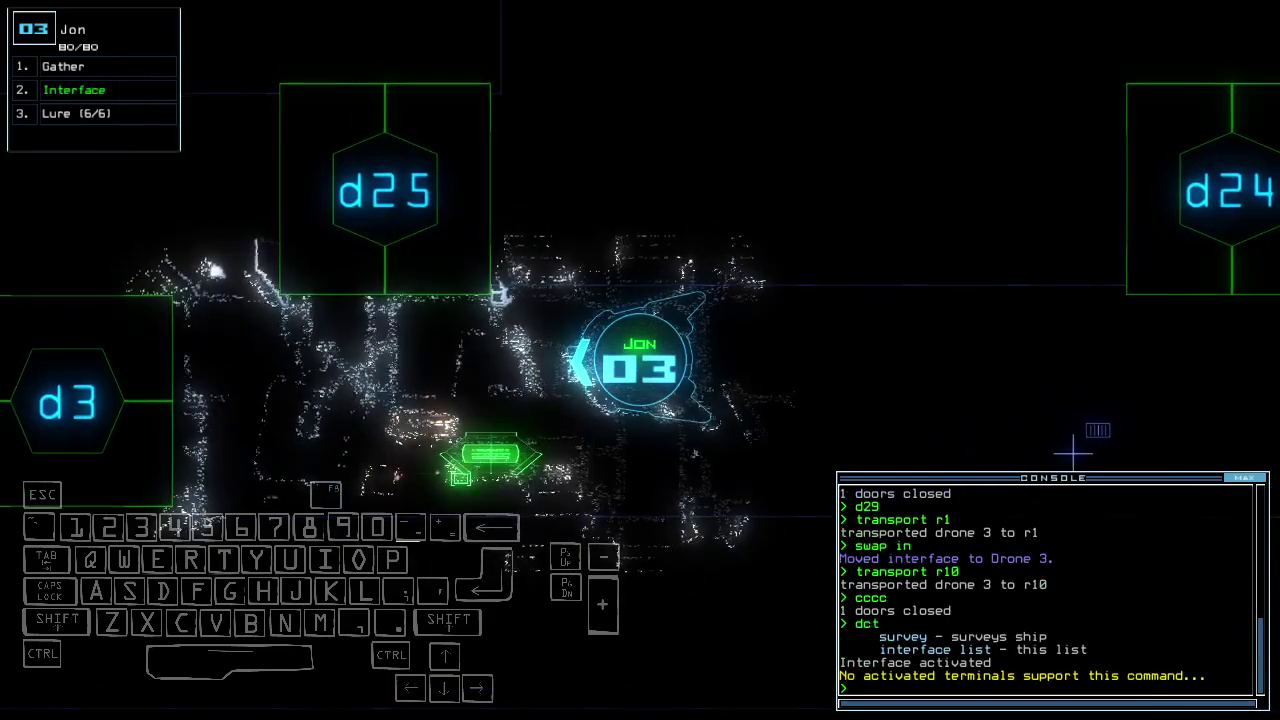
{"action": "key", "text": "Tab"}
{"action": "key", "text": "Tab"}
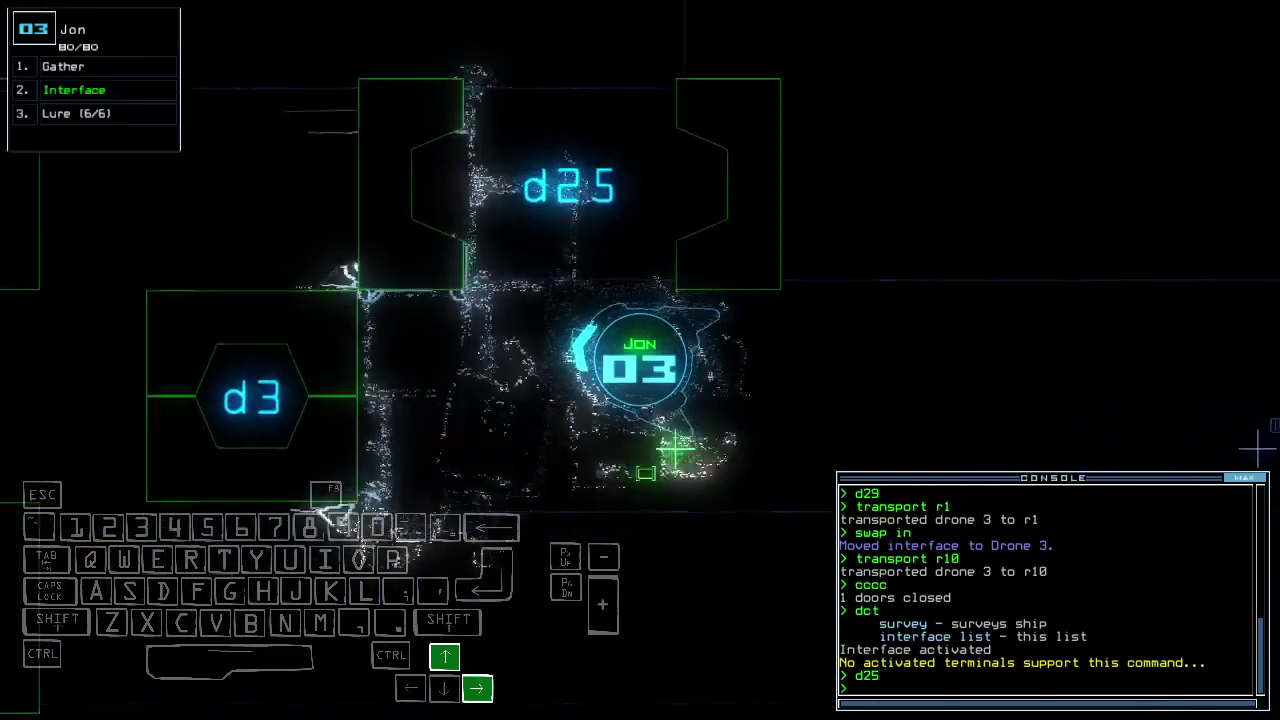
{"action": "key", "text": "Return"}
{"action": "key", "text": "Up"}
{"action": "key", "text": "Return"}
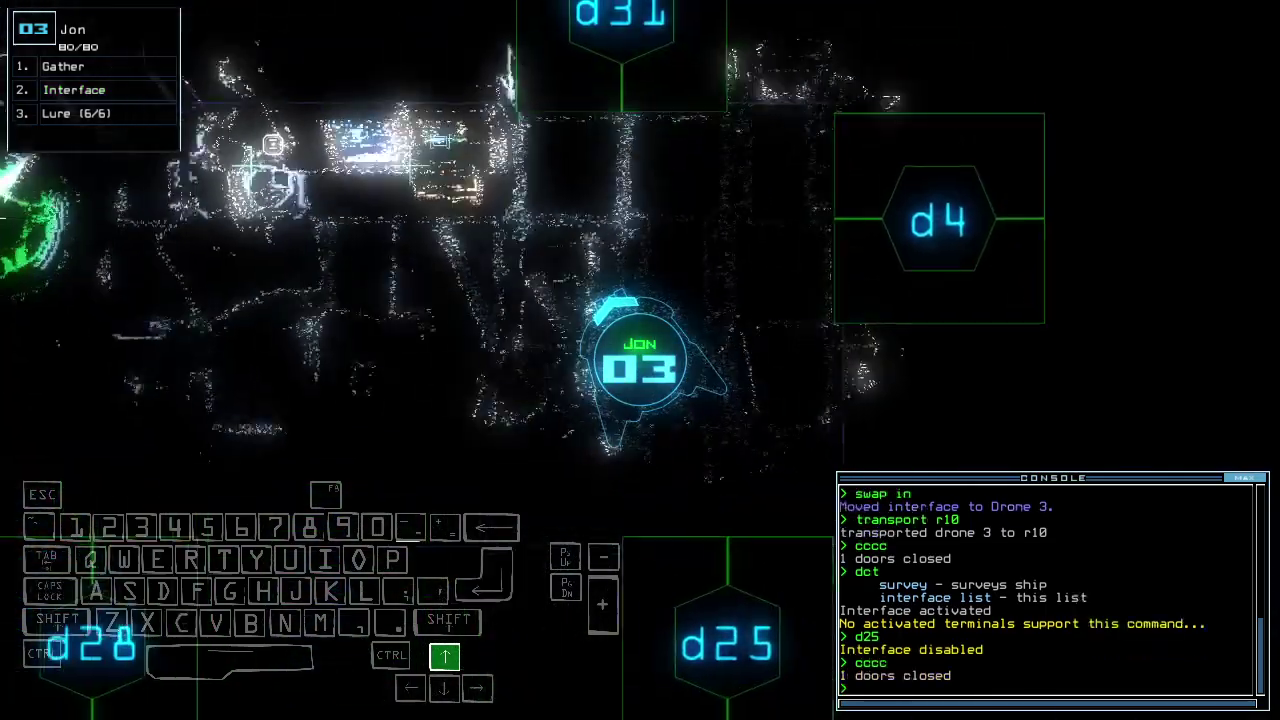
{"action": "type", "text": "r"}
Drop a lure from drone 3 and drive it through door d4.
{"action": "key", "text": "Tab"}
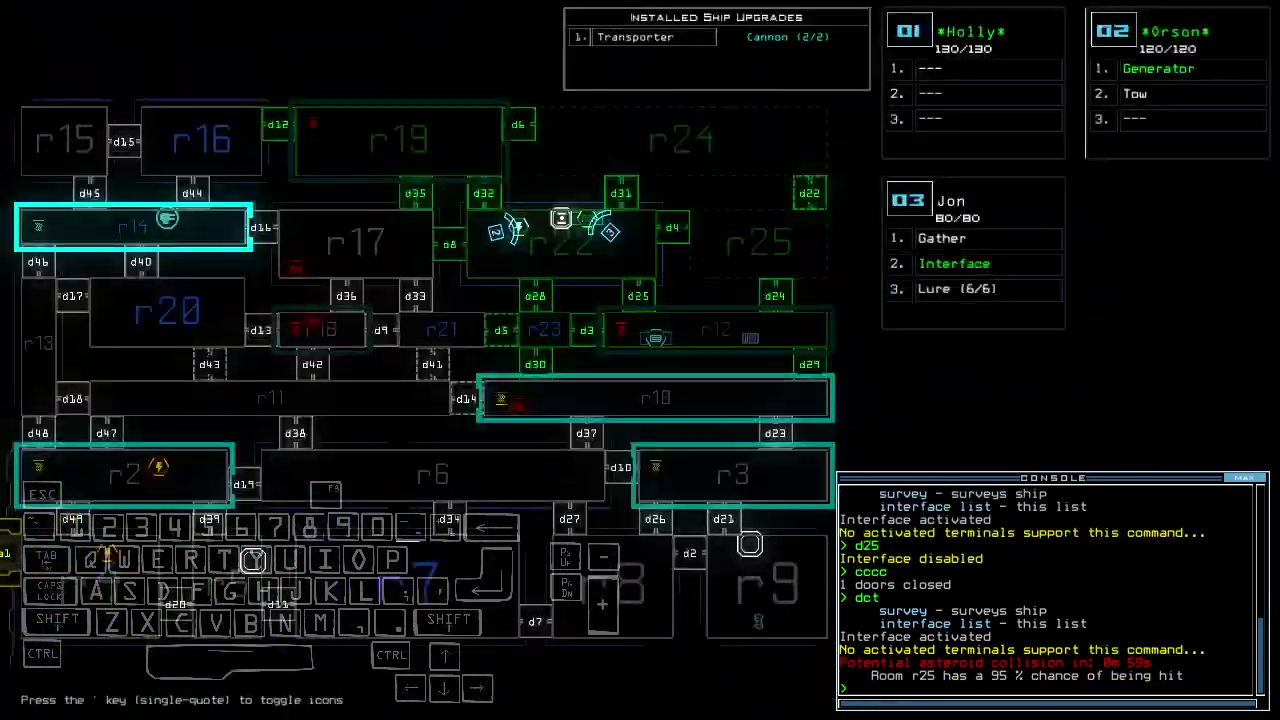
{"action": "key", "text": "3"}
{"action": "key", "text": "Down"}
{"action": "key", "text": "Tab"}
{"action": "key", "text": "Tab"}
{"action": "type", "text": "l"}
{"action": "key", "text": "Return"}
{"action": "type", "text": "d4"}
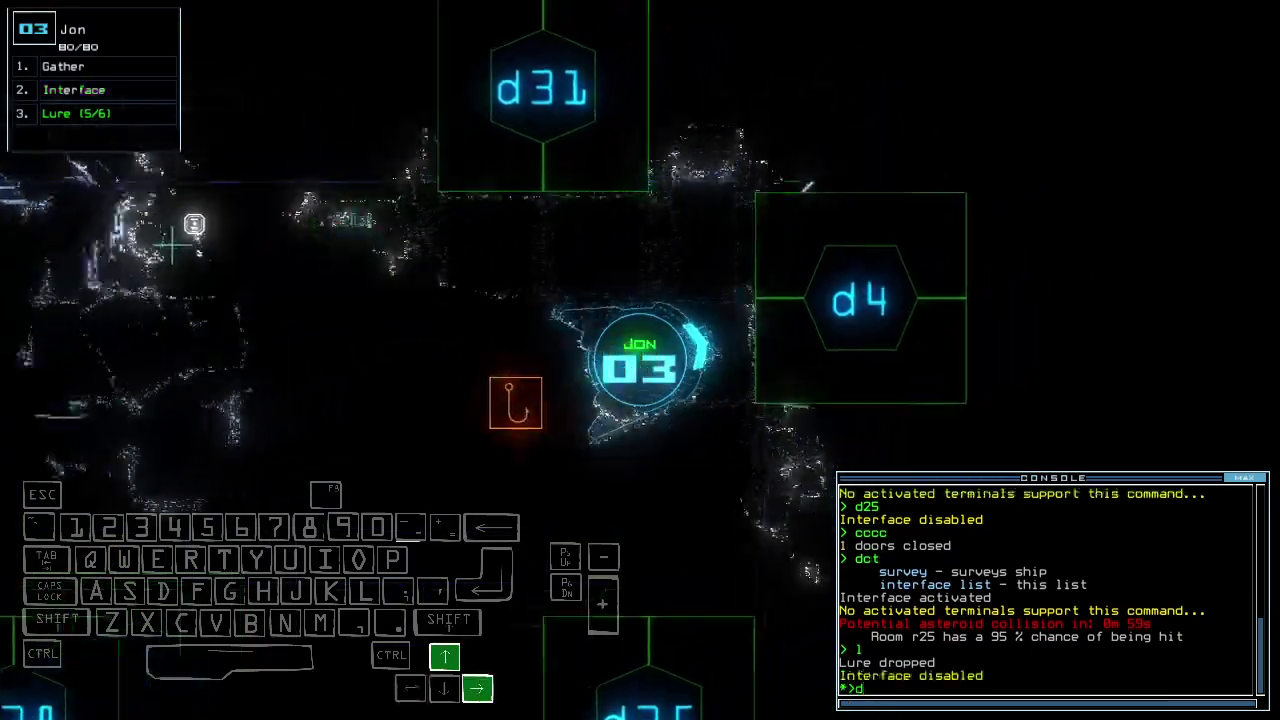
{"action": "key", "text": "Return"}
{"action": "key", "text": "Up"}
{"action": "key", "text": "Up"}
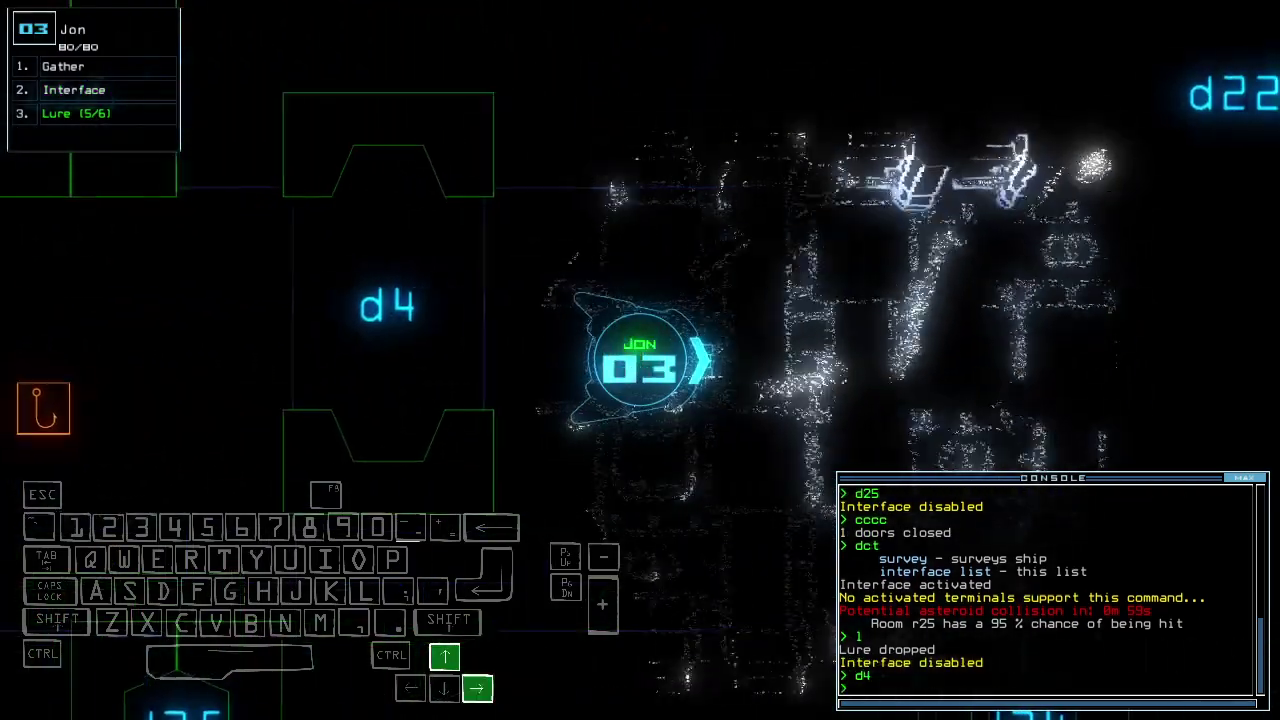
Steer drone 3 through the room, open door d31, and close two doors behind it.
{"action": "key", "text": "Up"}
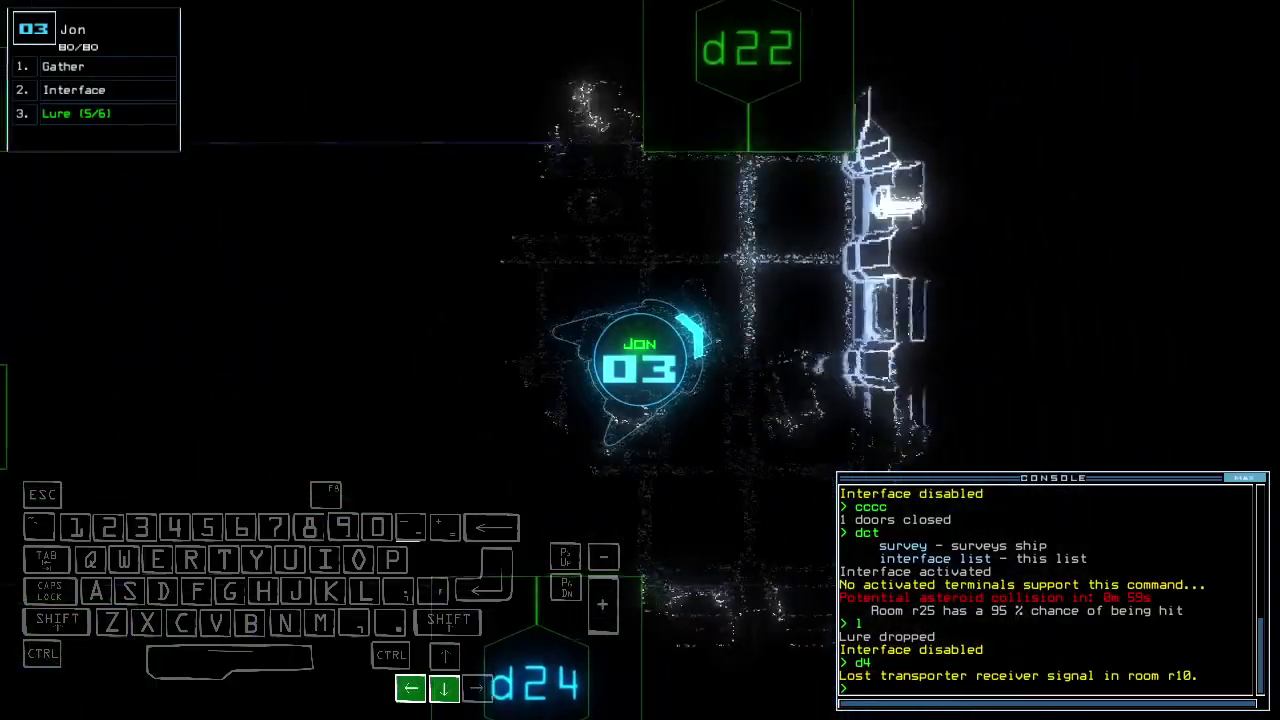
{"action": "key", "text": "Left"}
{"action": "key", "text": "Tab"}
{"action": "key", "text": "Tab"}
{"action": "key", "text": "Left"}
{"action": "key", "text": "Up"}
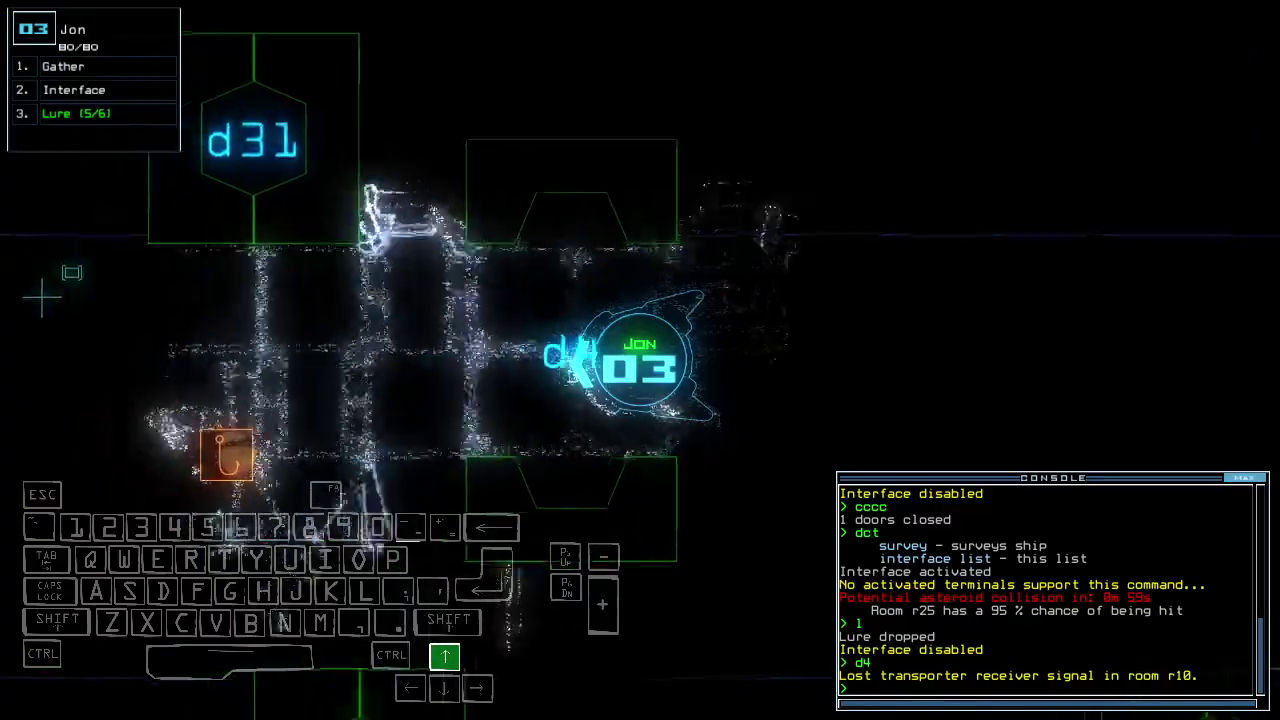
{"action": "type", "text": "1"}
{"action": "key", "text": "Return"}
{"action": "key", "text": "Up"}
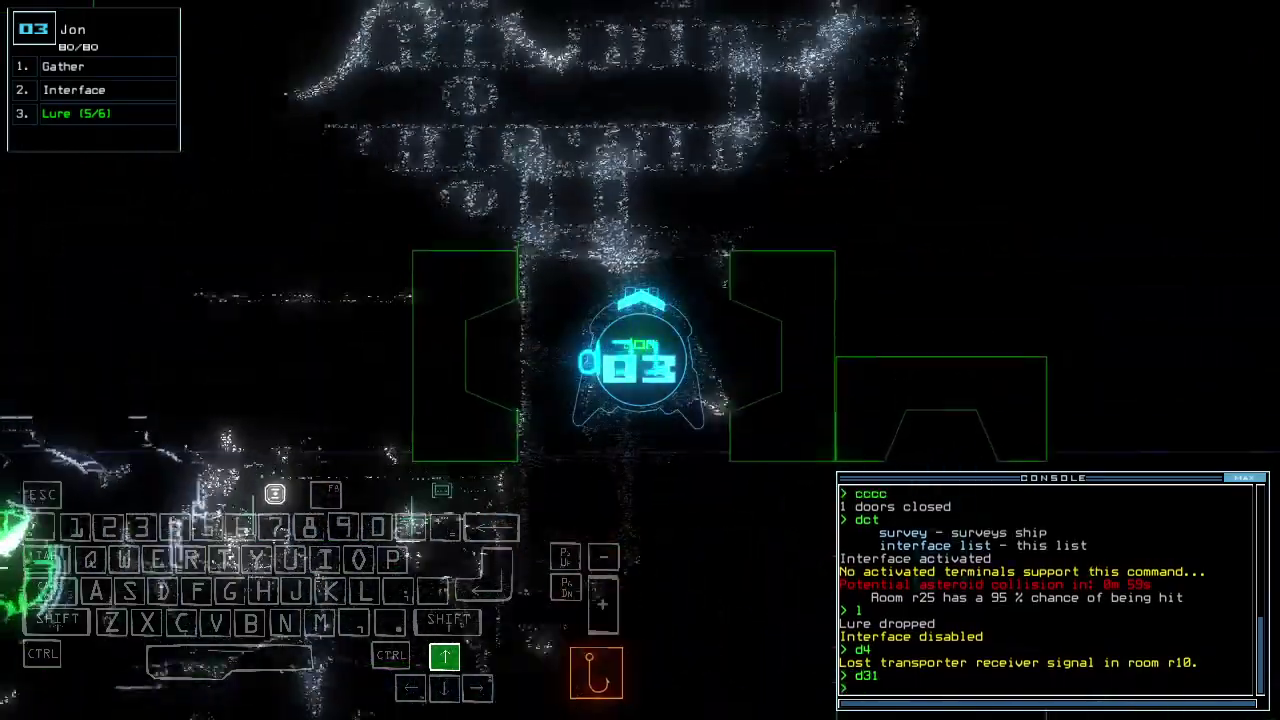
{"action": "key", "text": "Left"}
{"action": "key", "text": "Up"}
{"action": "key", "text": "Right"}
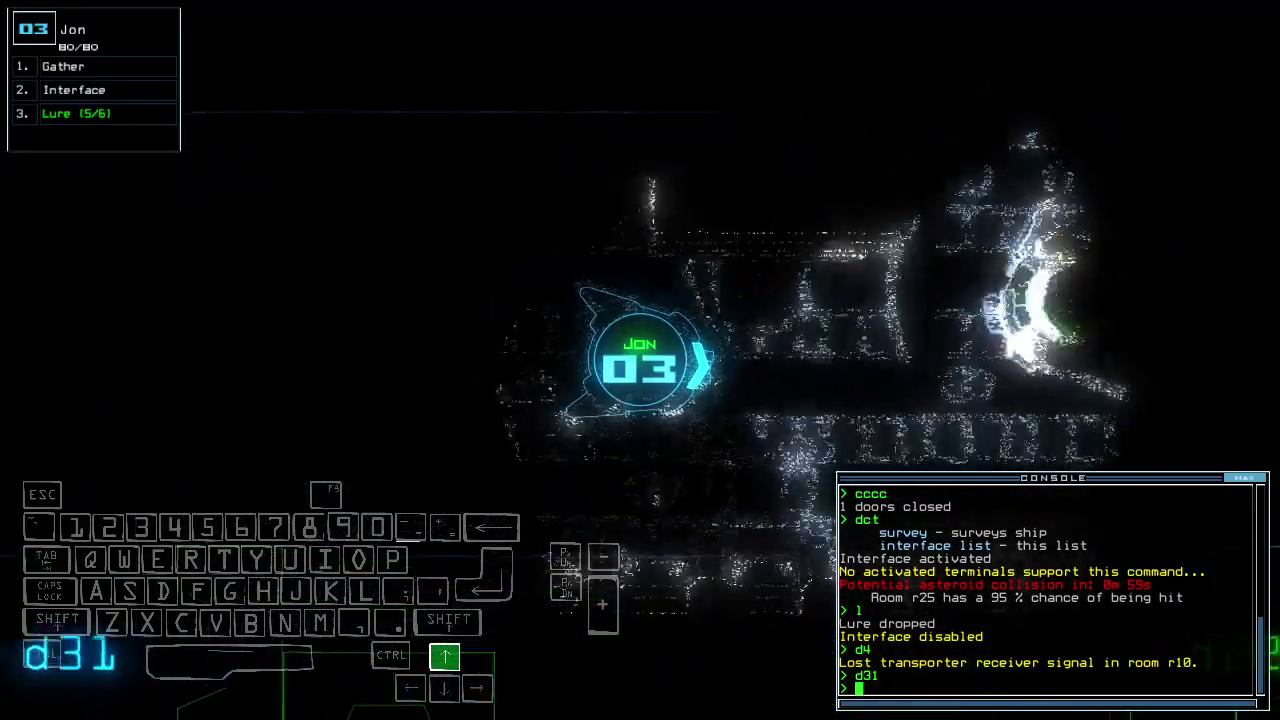
{"action": "key", "text": "space"}
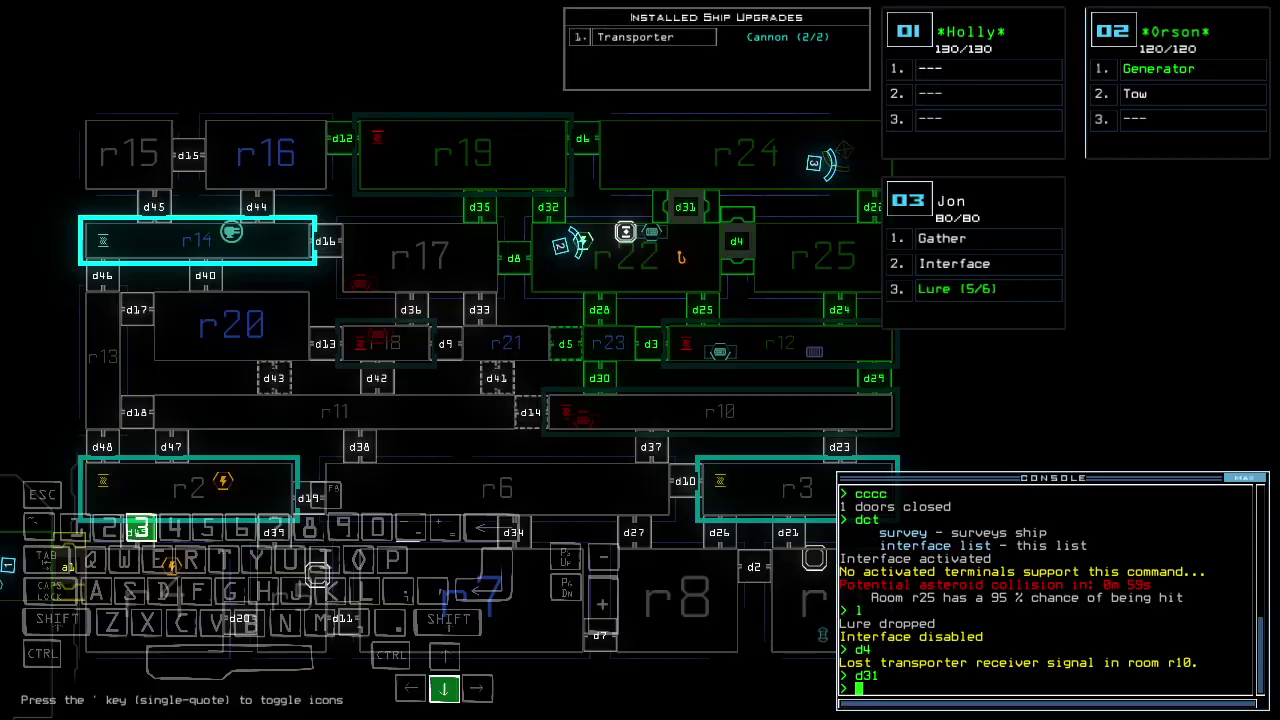
{"action": "key", "text": "space"}
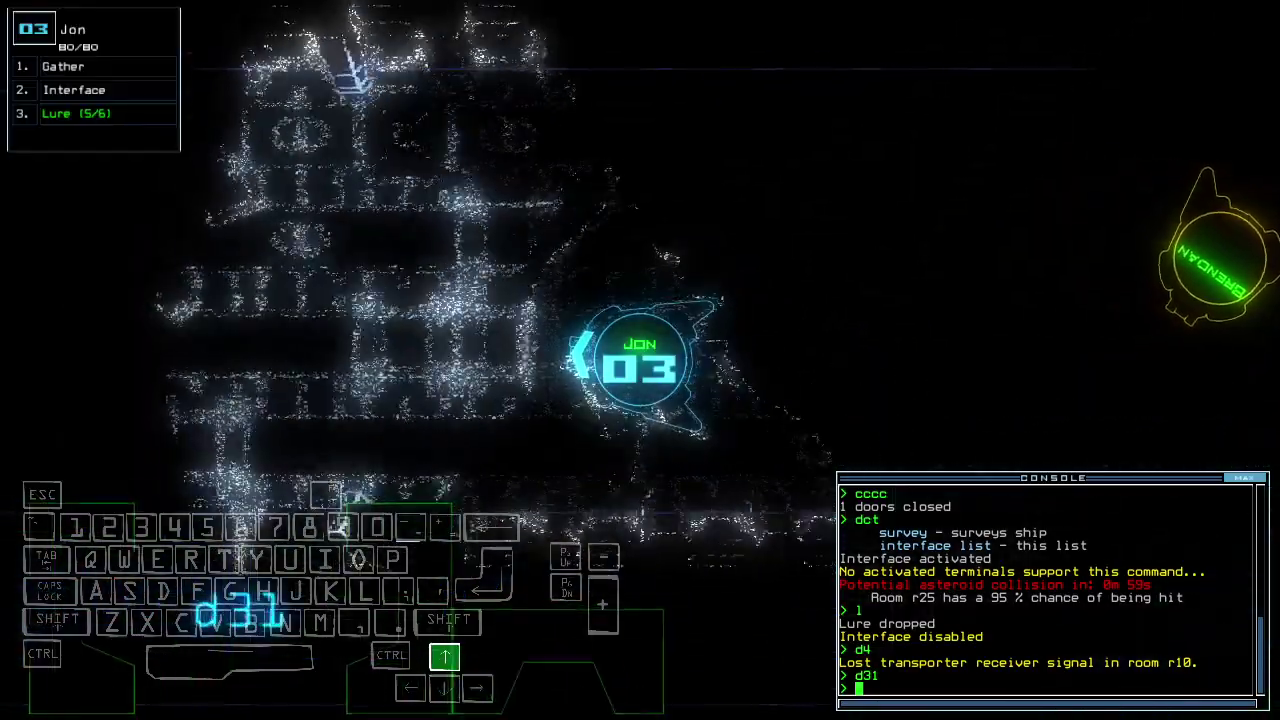
{"action": "key", "text": "Escape"}
{"action": "key", "text": "Up"}
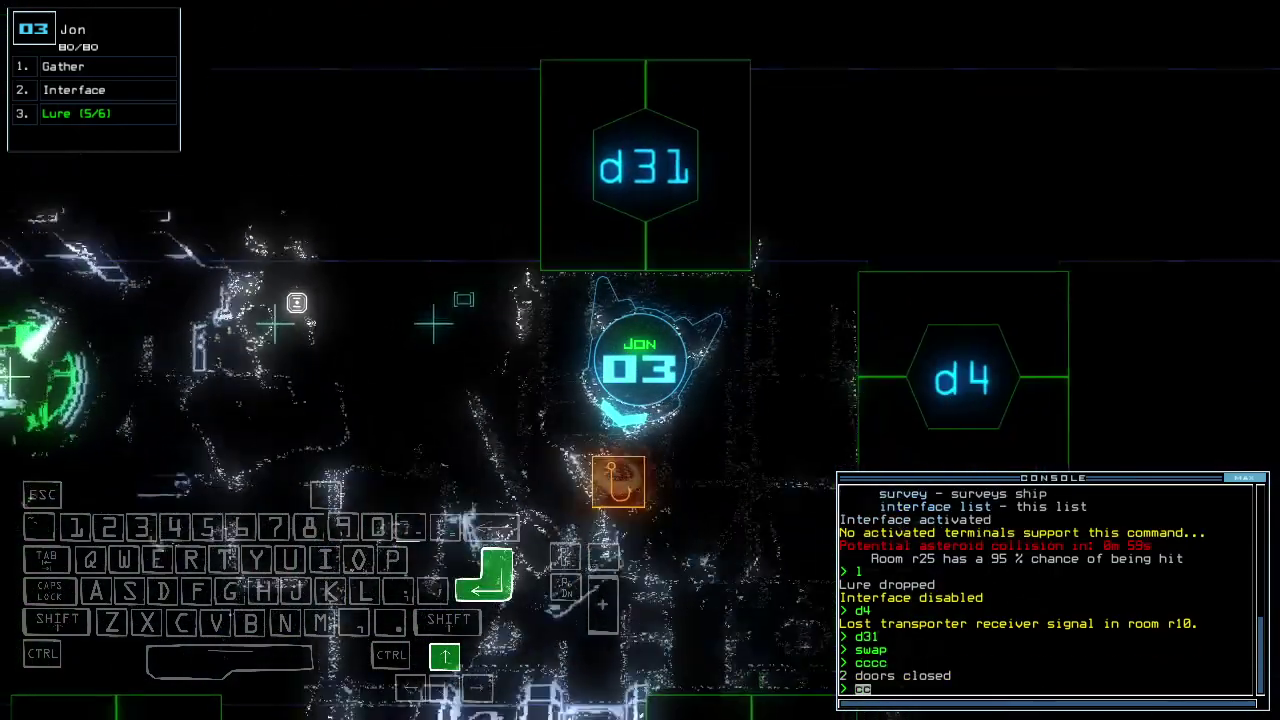
{"action": "type", "text": "pickup"}
Close doors, recover drone 3's lure, and open door d32 after fixing a typo.
{"action": "key", "text": "Return"}
{"action": "key", "text": "space"}
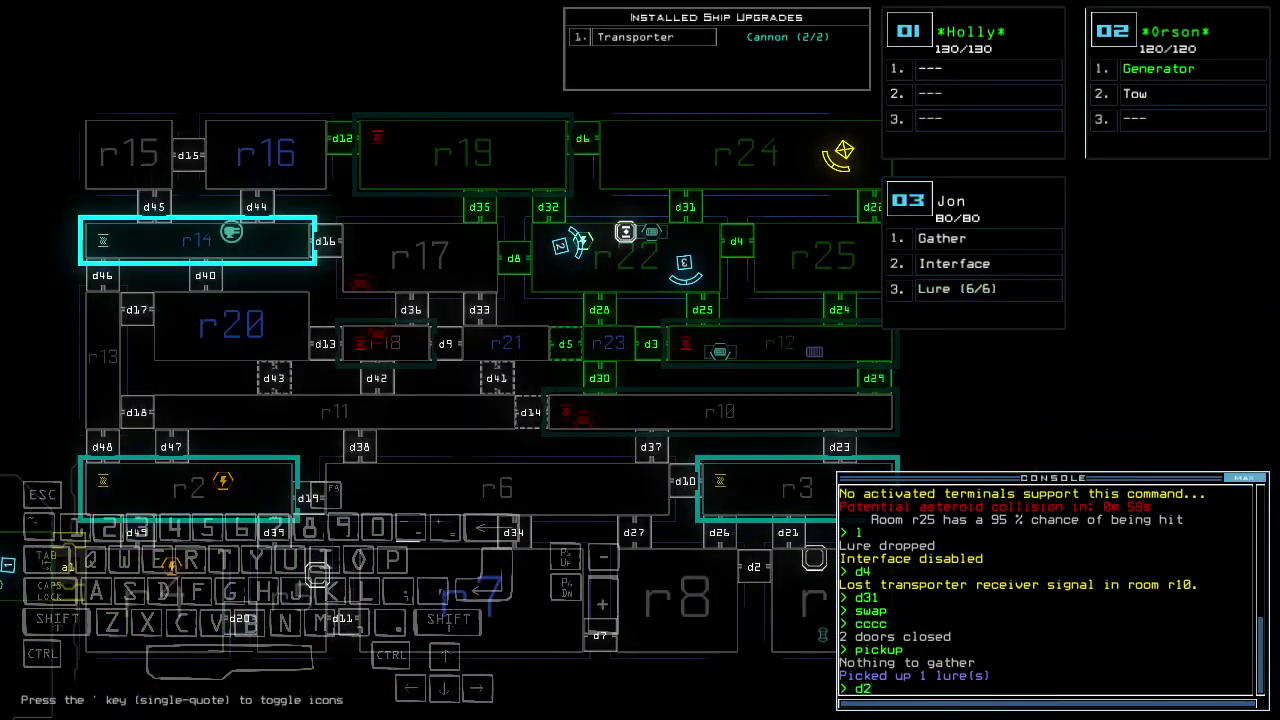
{"action": "key", "text": "BackSpace"}
{"action": "key", "text": "BackSpace"}
{"action": "key", "text": "BackSpace"}
{"action": "key", "text": "Right"}
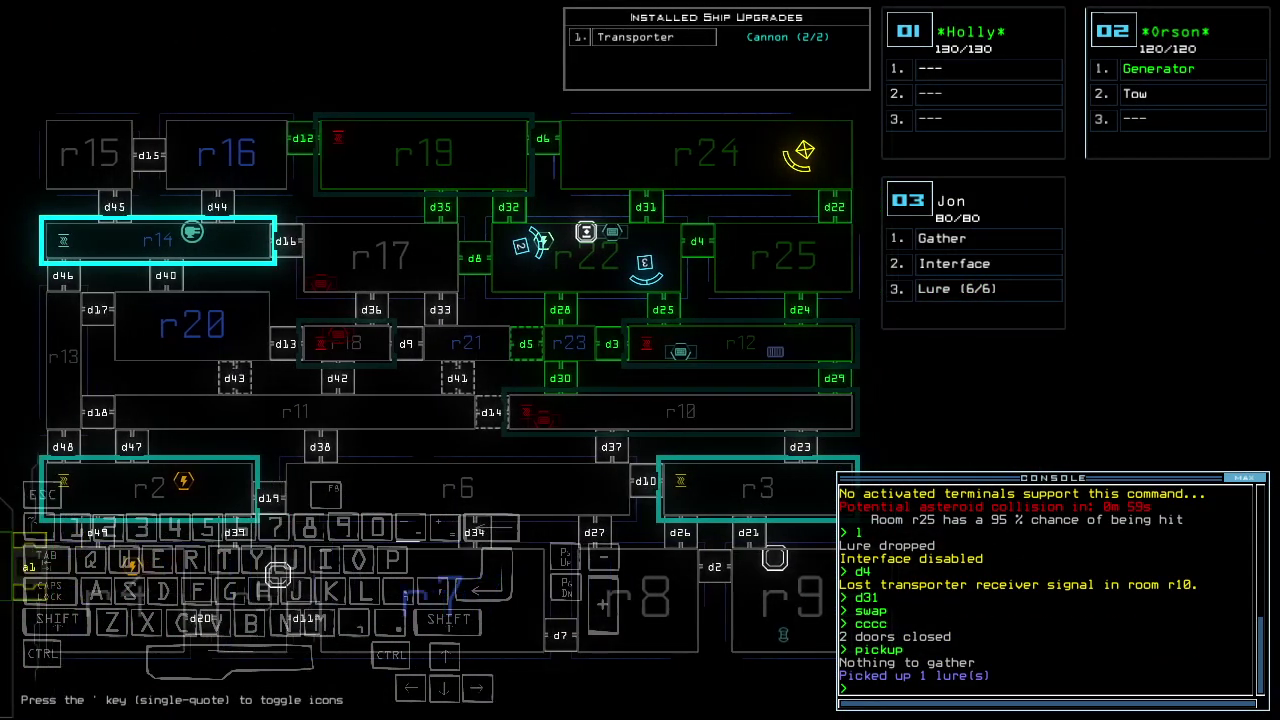
{"action": "type", "text": "2"}
{"action": "key", "text": "Return"}
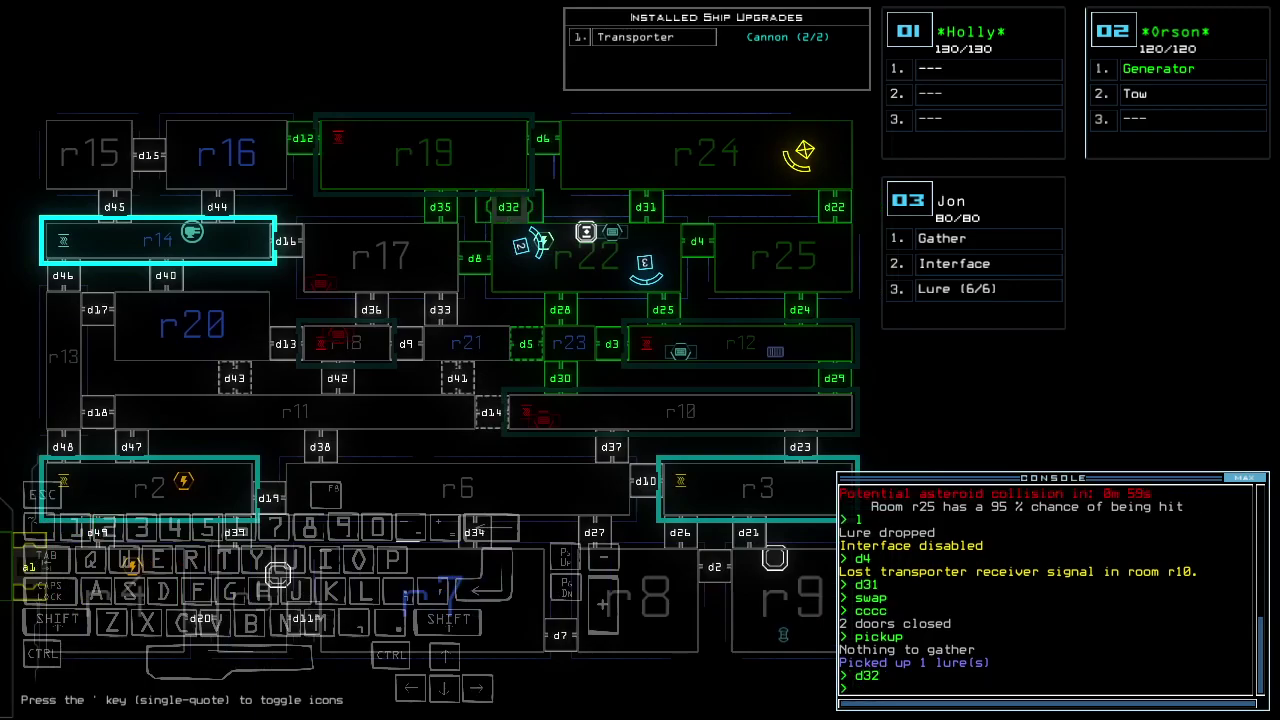
Look around with drone 3, then open door d6 and shut off drone 2's generator.
{"action": "key", "text": "space"}
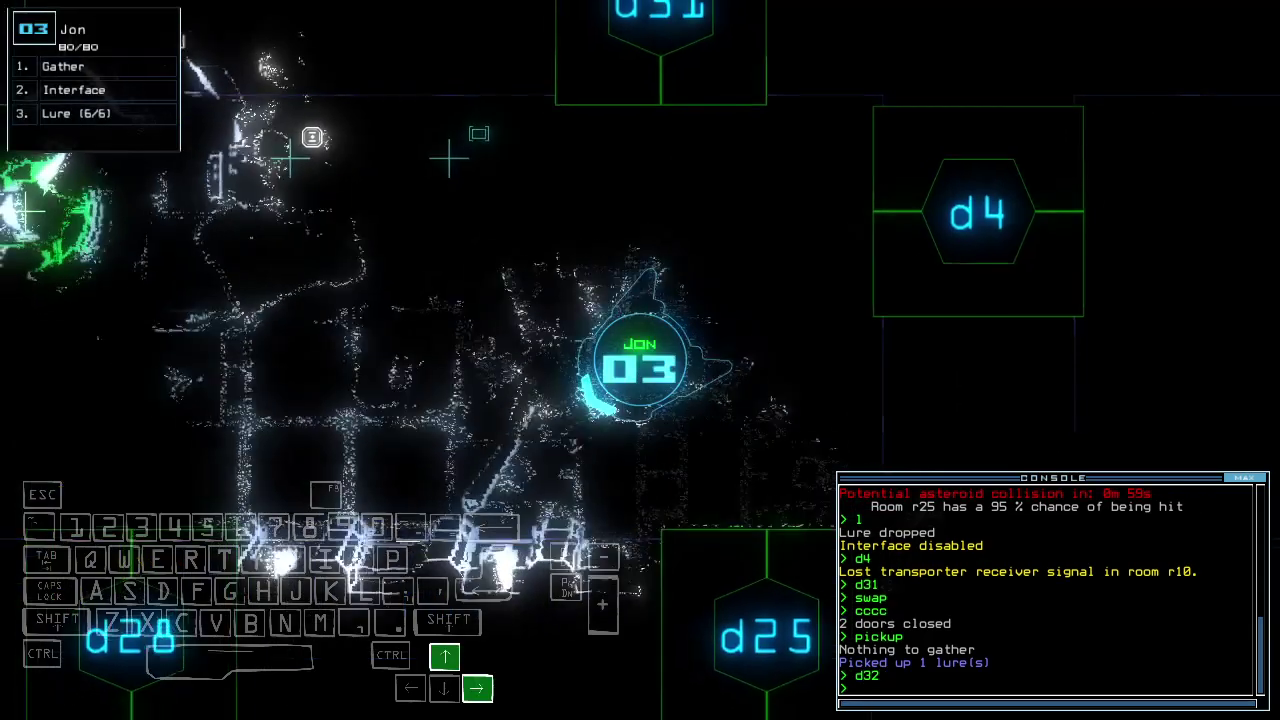
{"action": "key", "text": "Left"}
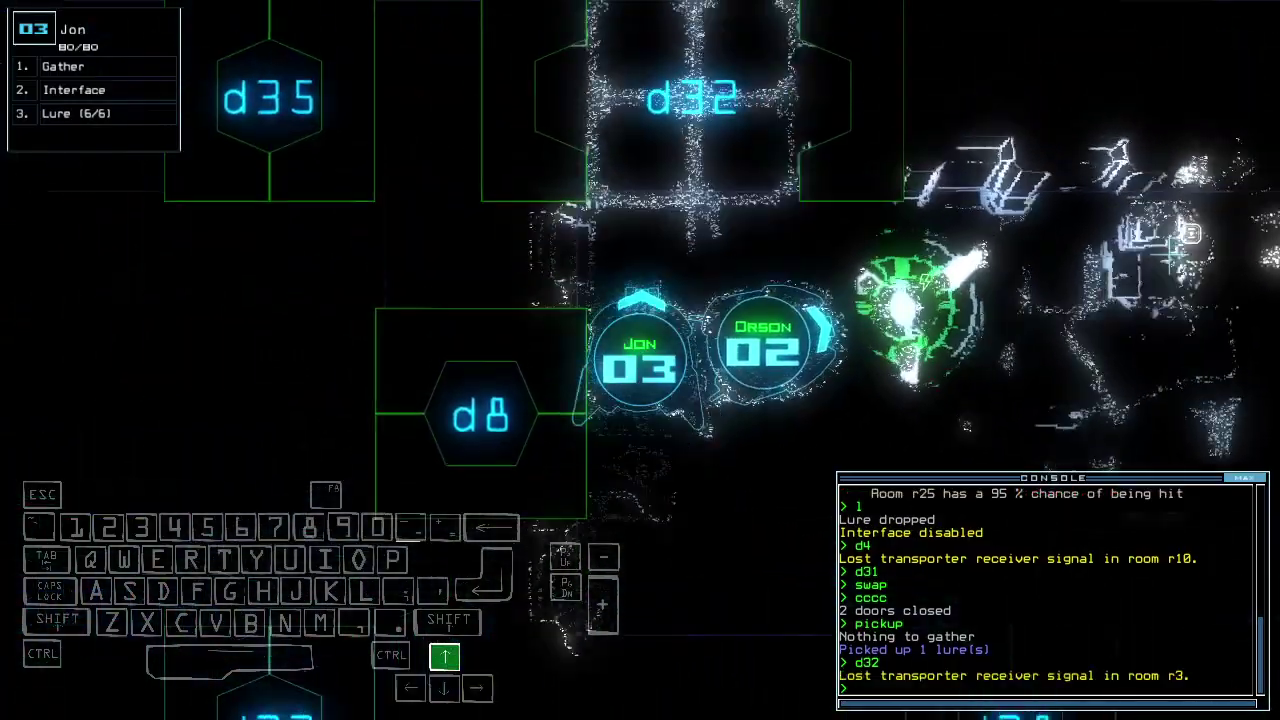
{"action": "key", "text": "space"}
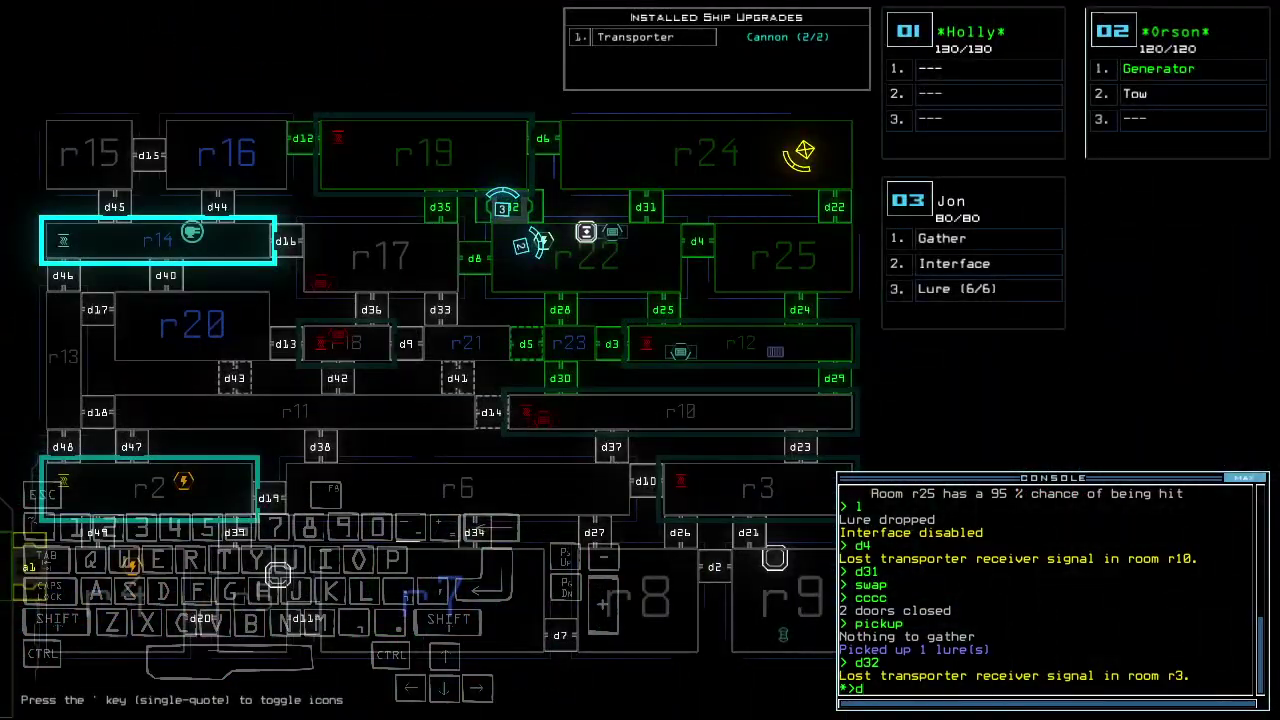
{"action": "key", "text": "space"}
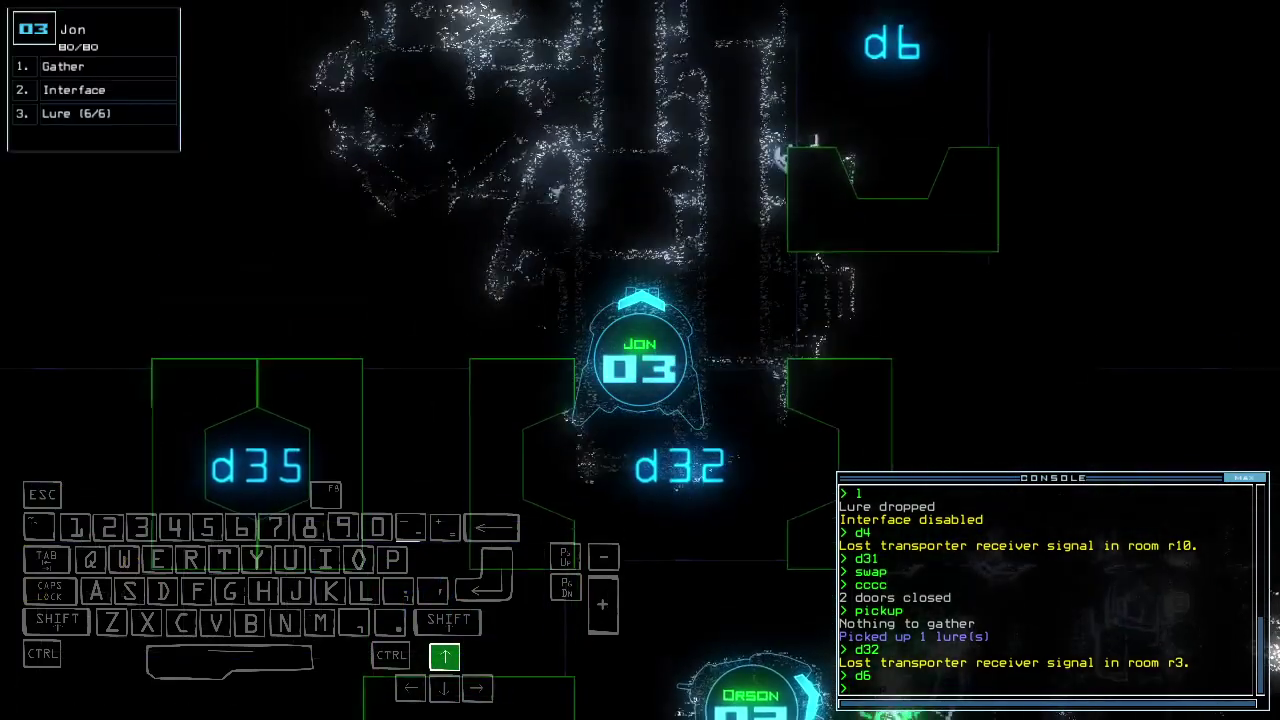
{"action": "key", "text": "space"}
{"action": "key", "text": "space"}
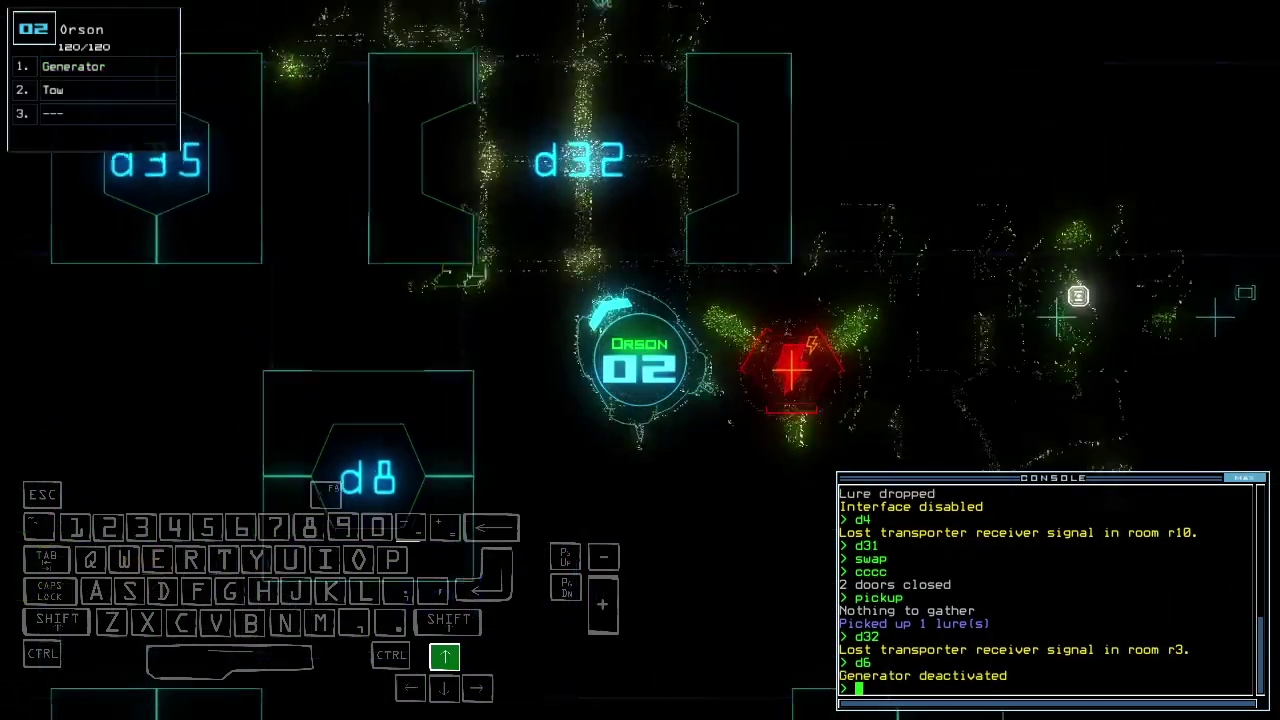
{"action": "key", "text": "Up"}
{"action": "key", "text": "space"}
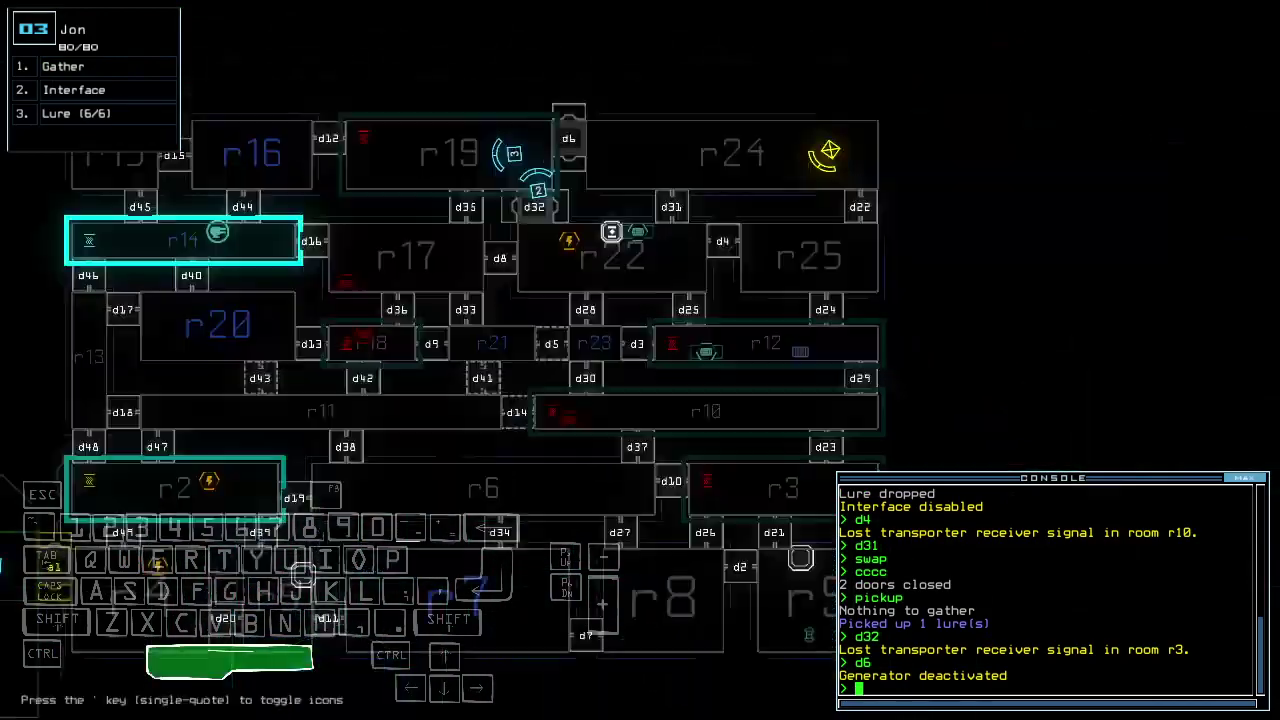
{"action": "key", "text": "space"}
{"action": "key", "text": "Up"}
{"action": "key", "text": "space"}
{"action": "key", "text": "space"}
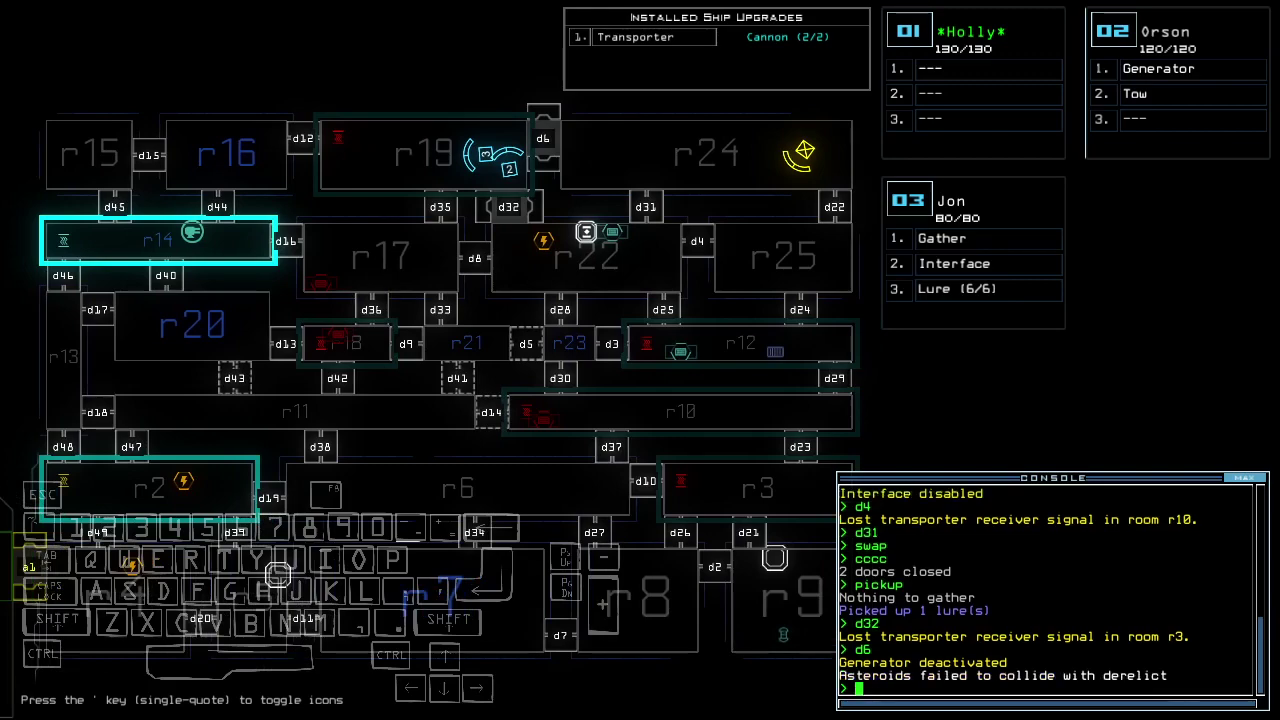
Send drone 3 to Orson's room and activate drone 2's generator.
{"action": "key", "text": "ctrl+Up"}
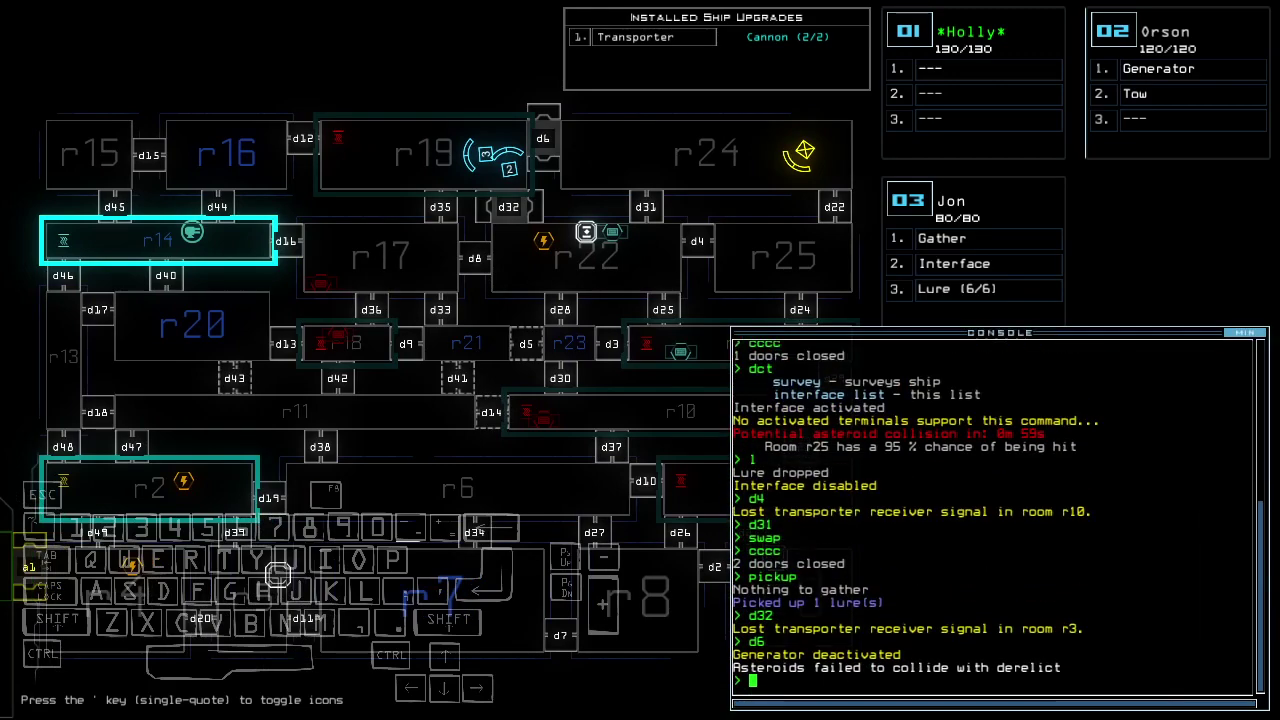
{"action": "key", "text": "ctrl+Down"}
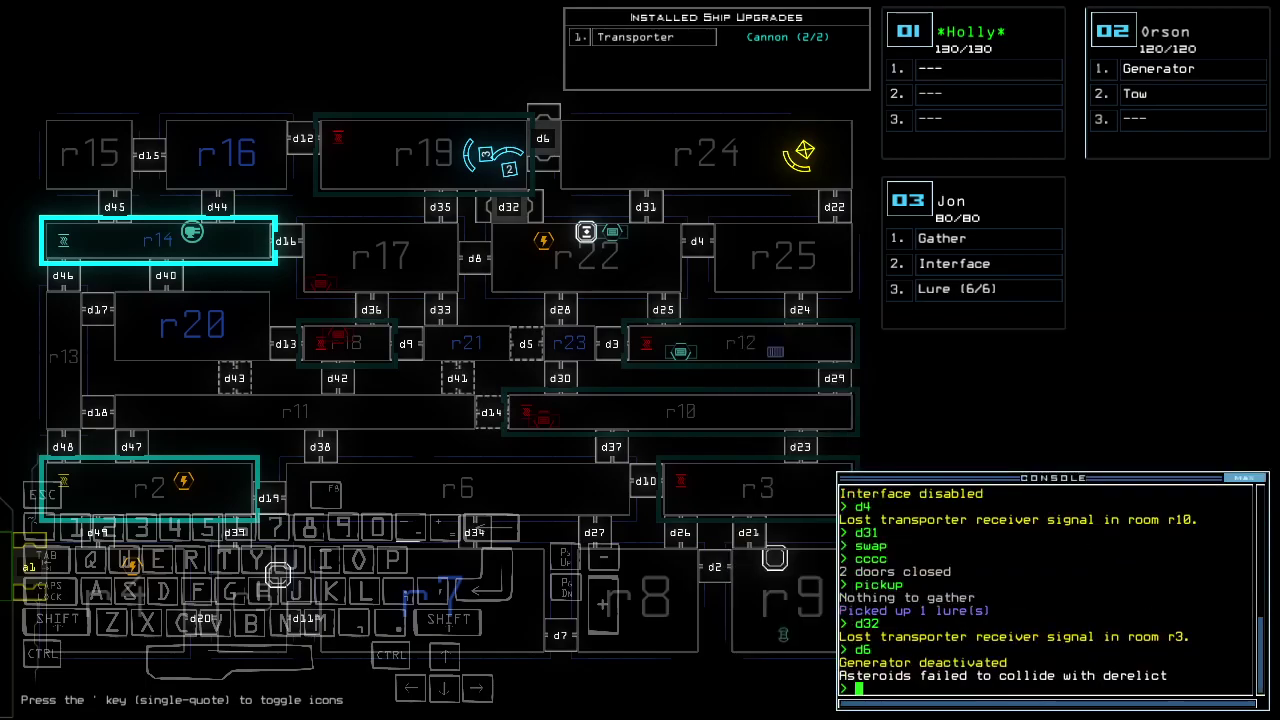
{"action": "key", "text": "2"}
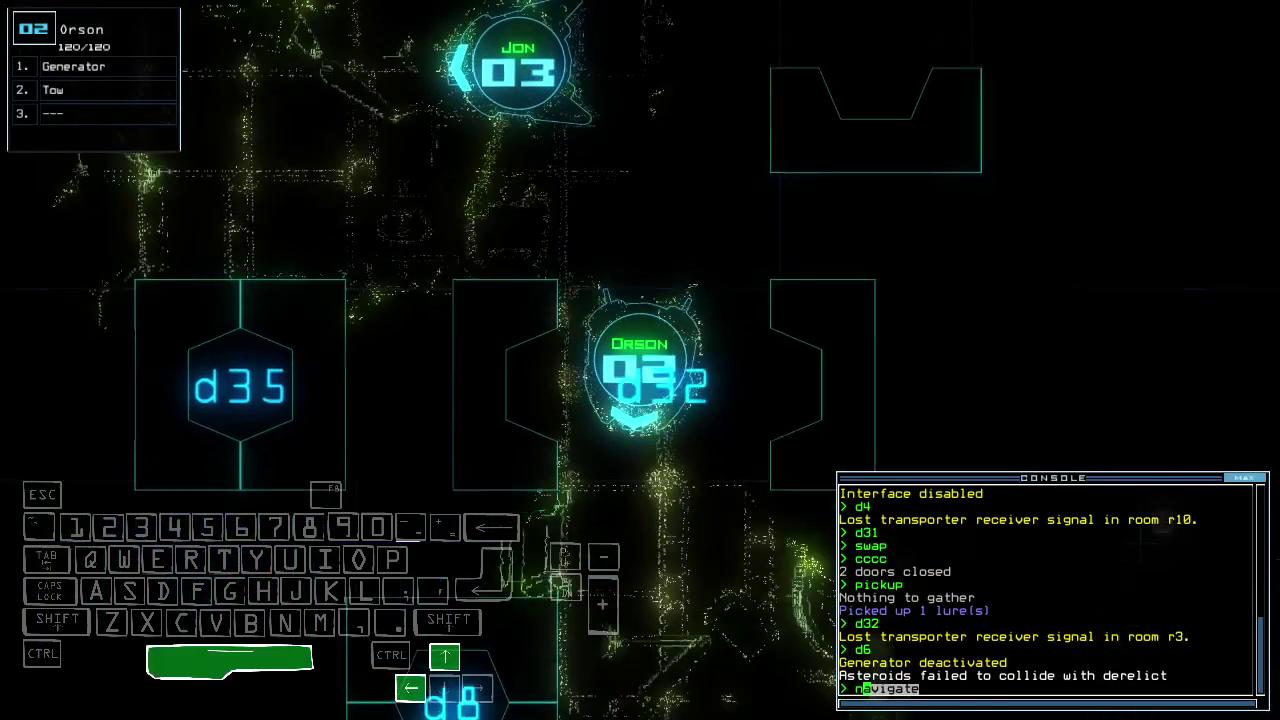
{"action": "type", "text": "12navigate 3"}
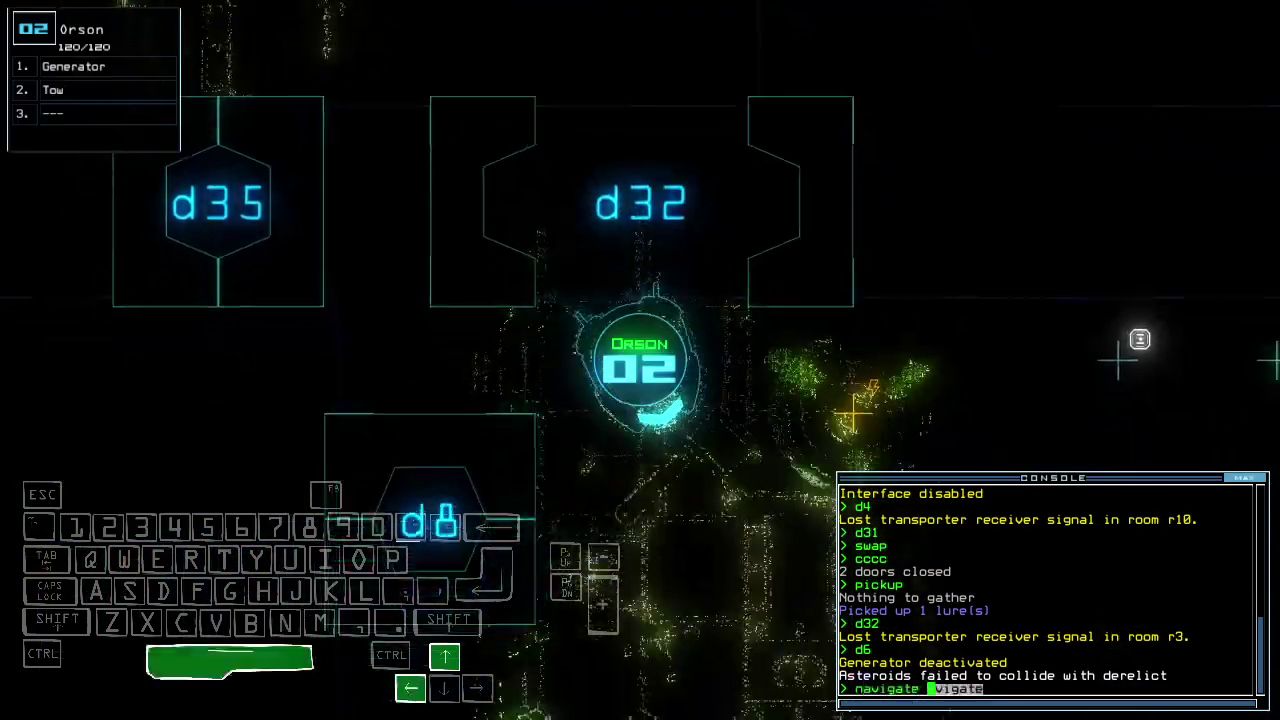
{"action": "key", "text": "Return"}
{"action": "key", "text": "Up"}
{"action": "key", "text": "Left"}
{"action": "type", "text": "generator"}
{"action": "key", "text": "Return"}
{"action": "type", "text": "1"}
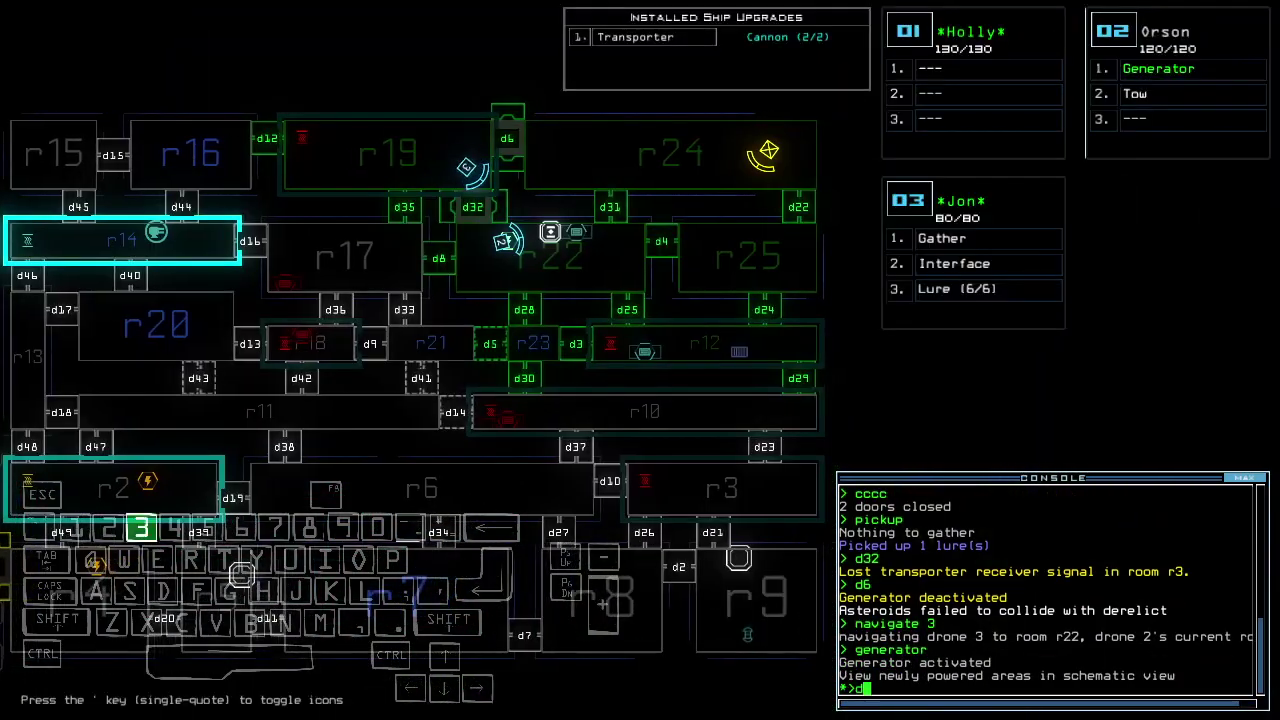
{"action": "type", "text": "1"}
Open doors d31, d6 and d32 and steer the drone through them.
{"action": "key", "text": "Return"}
{"action": "type", "text": "2d6"}
{"action": "key", "text": "Return"}
{"action": "type", "text": "d"}
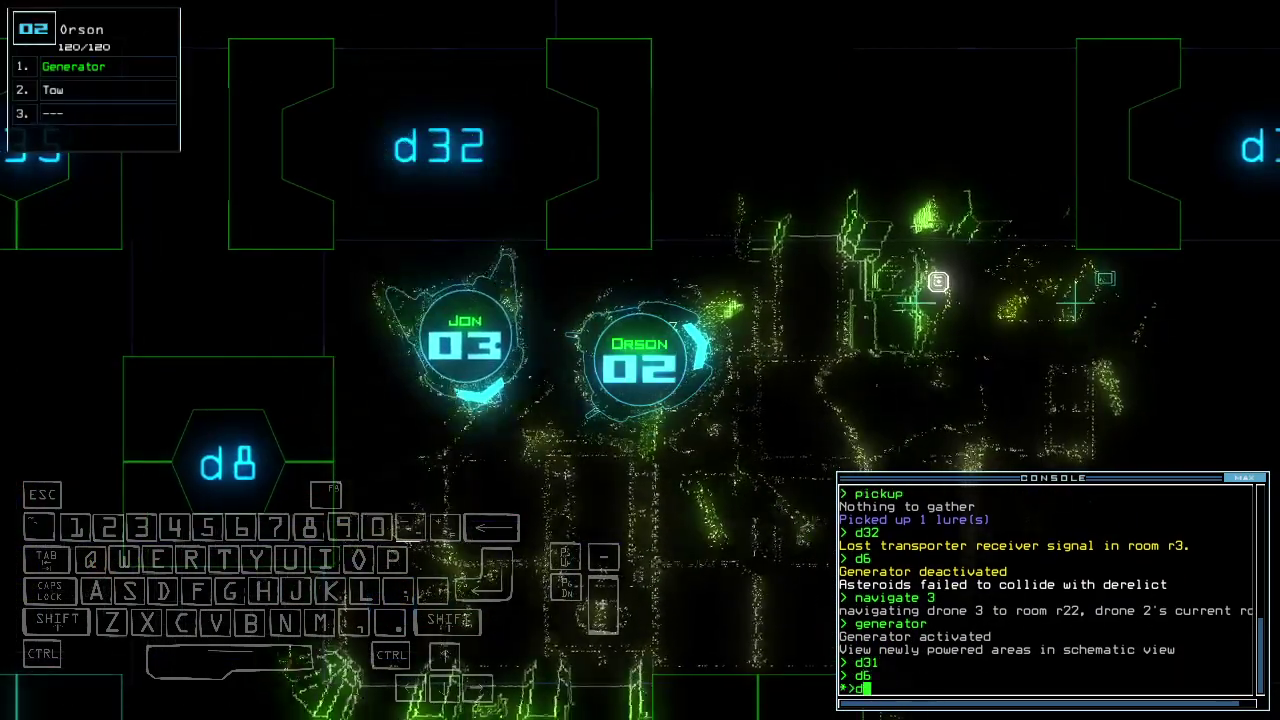
{"action": "type", "text": "32"}
{"action": "key", "text": "Return"}
{"action": "key", "text": "Up"}
{"action": "key", "text": "Left"}
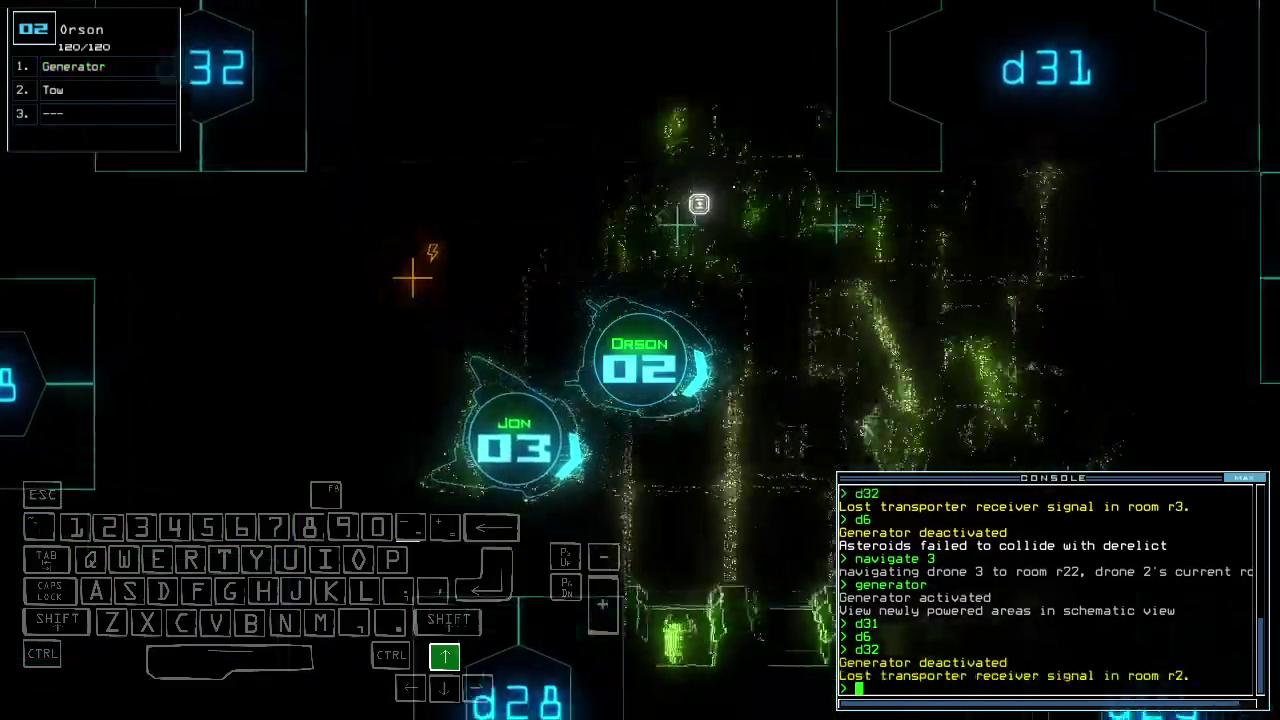
{"action": "type", "text": "swap "}
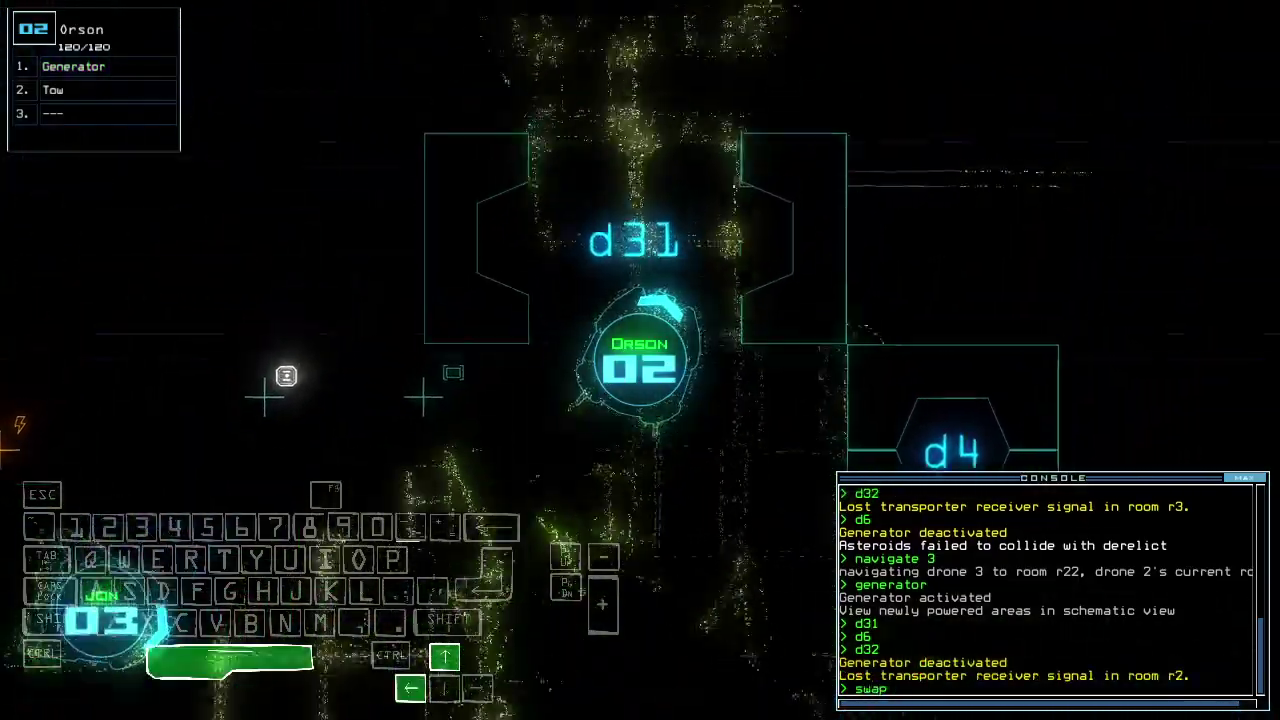
{"action": "type", "text": "sp"}
Put the speed boost on Orson, tow Brendan onward, and restore the generator.
{"action": "key", "text": "Return"}
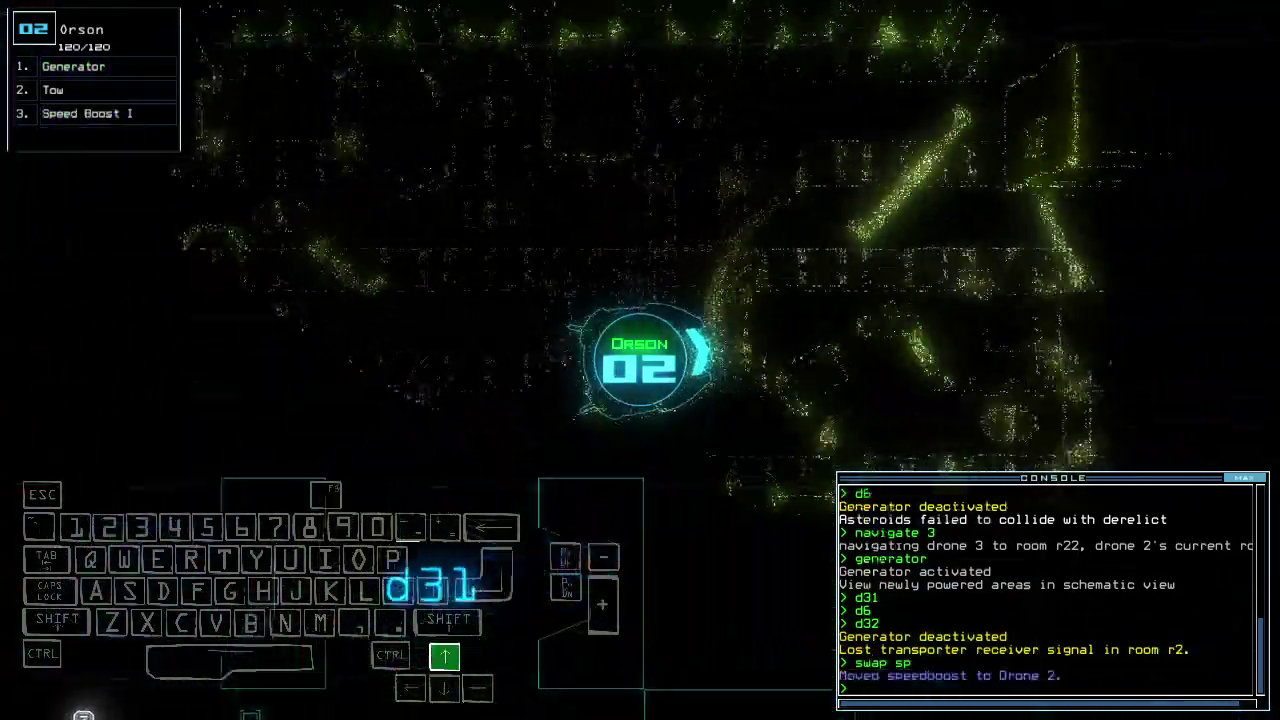
{"action": "key", "text": "Left"}
{"action": "type", "text": "to"}
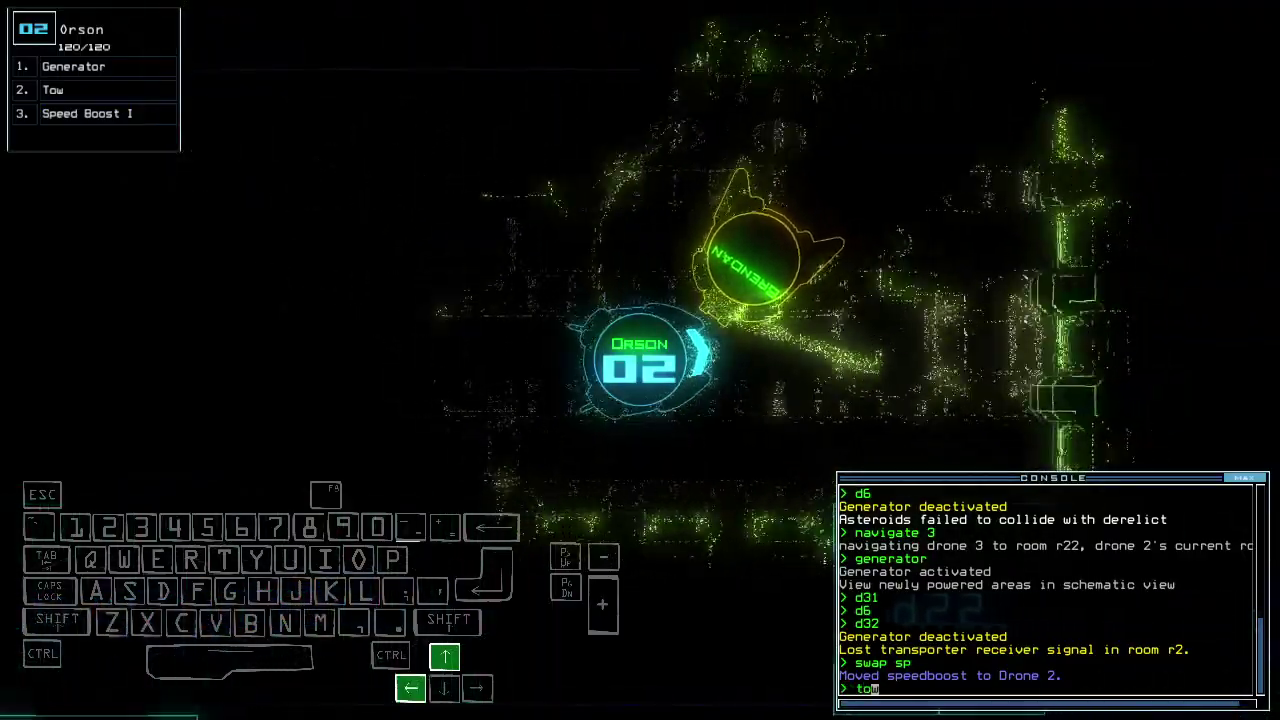
{"action": "type", "text": "w"}
{"action": "key", "text": "Return"}
{"action": "key", "text": "Right"}
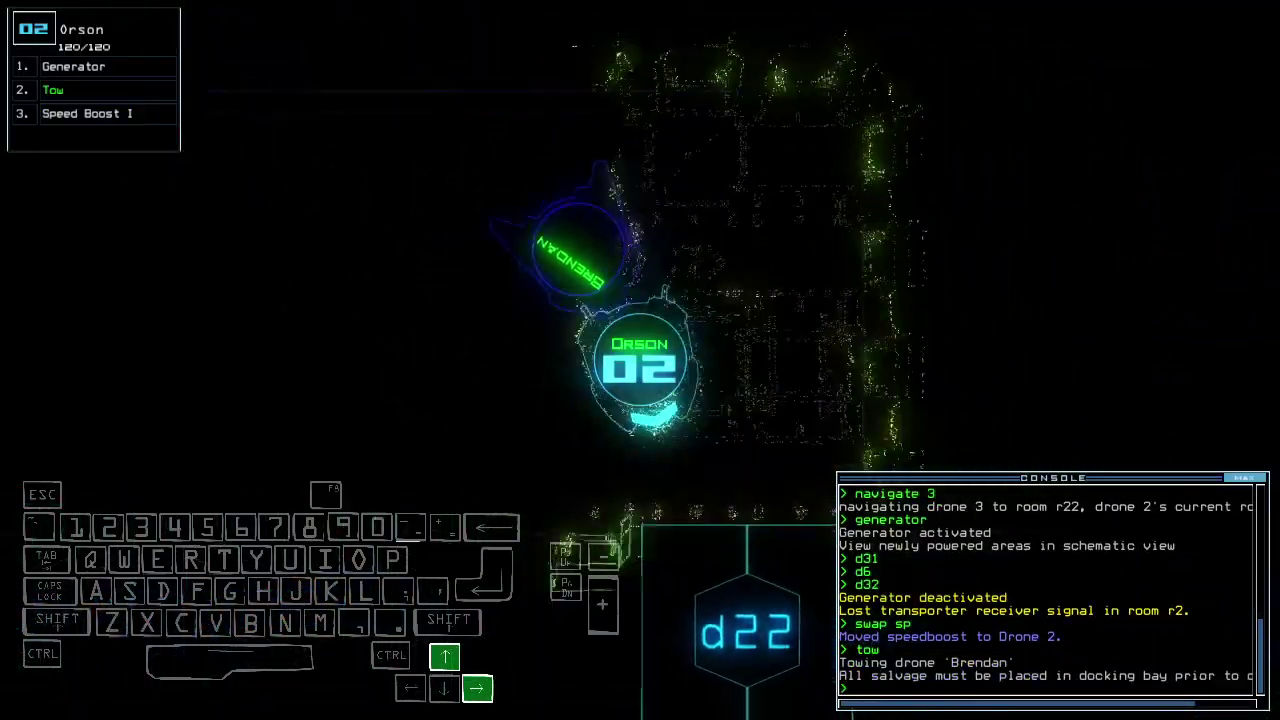
{"action": "key", "text": "Up"}
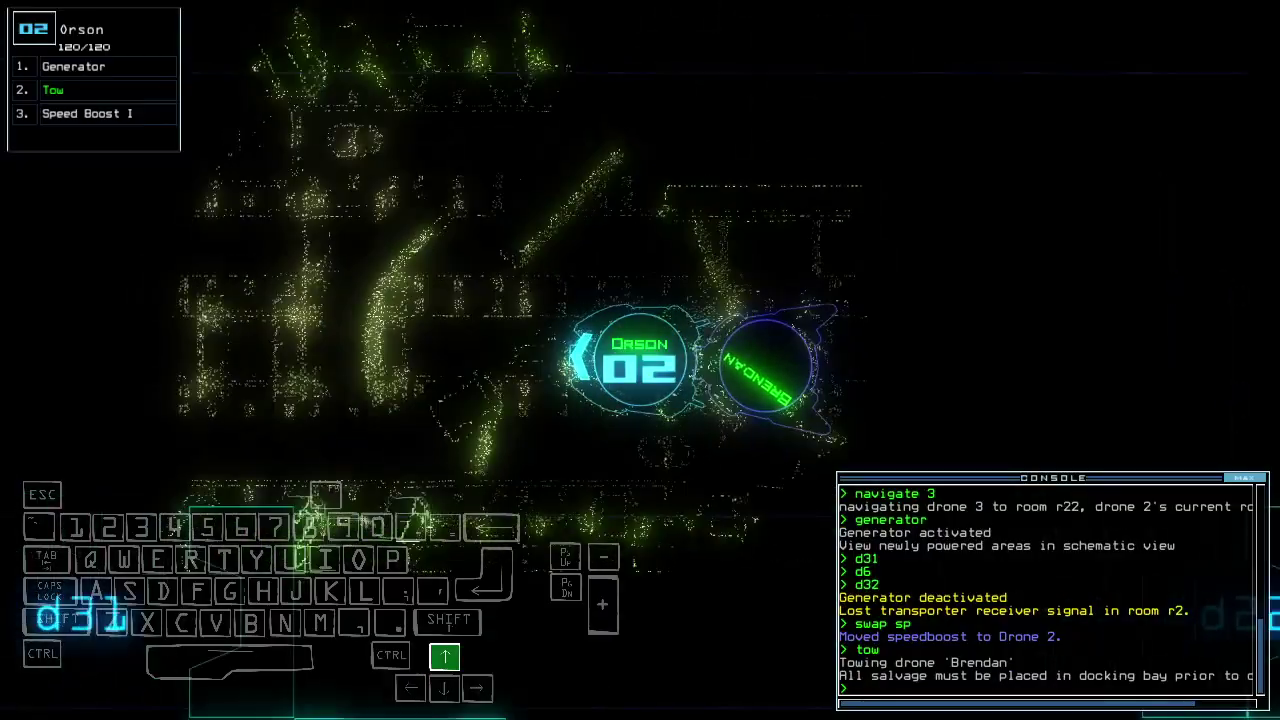
{"action": "key", "text": "Up"}
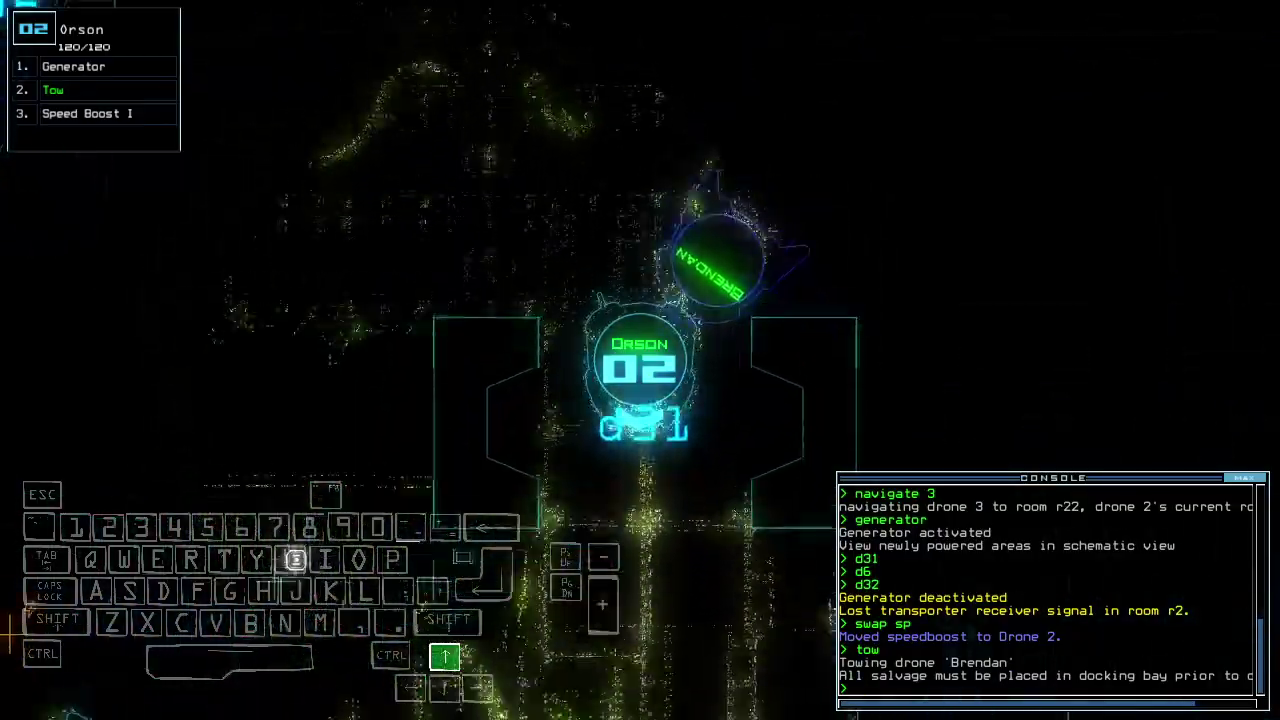
{"action": "type", "text": "generator"}
{"action": "key", "text": "Return"}
{"action": "key", "text": "Left"}
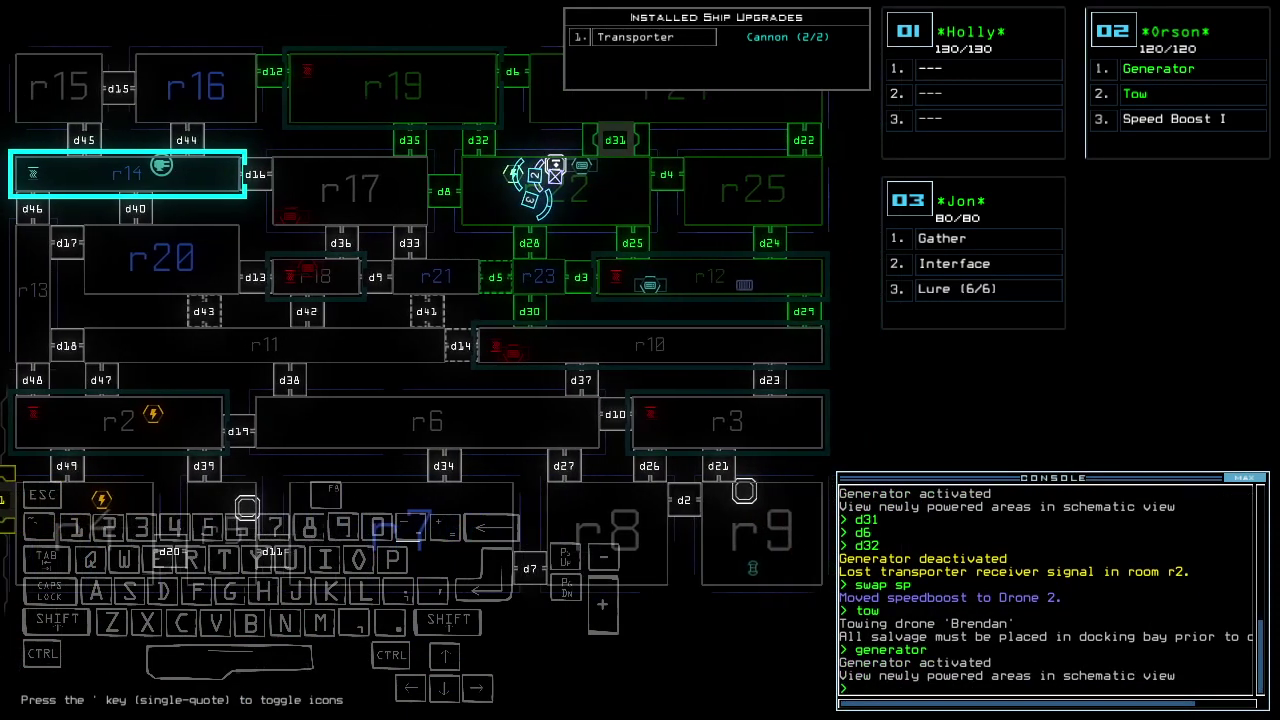
{"action": "type", "text": "cccc"}
Close the open doors, open d5, d3 and d24, and drop a lure.
{"action": "key", "text": "Return"}
{"action": "type", "text": "d5 d3 d24"}
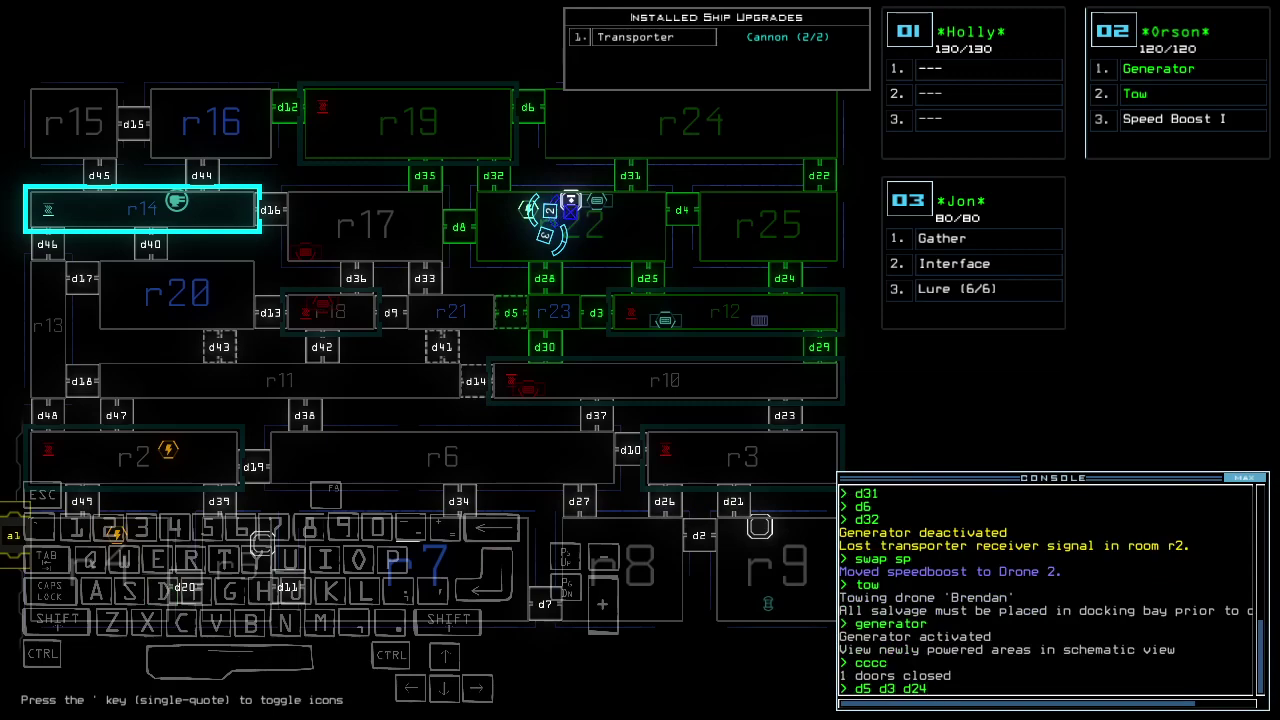
{"action": "key", "text": "Return"}
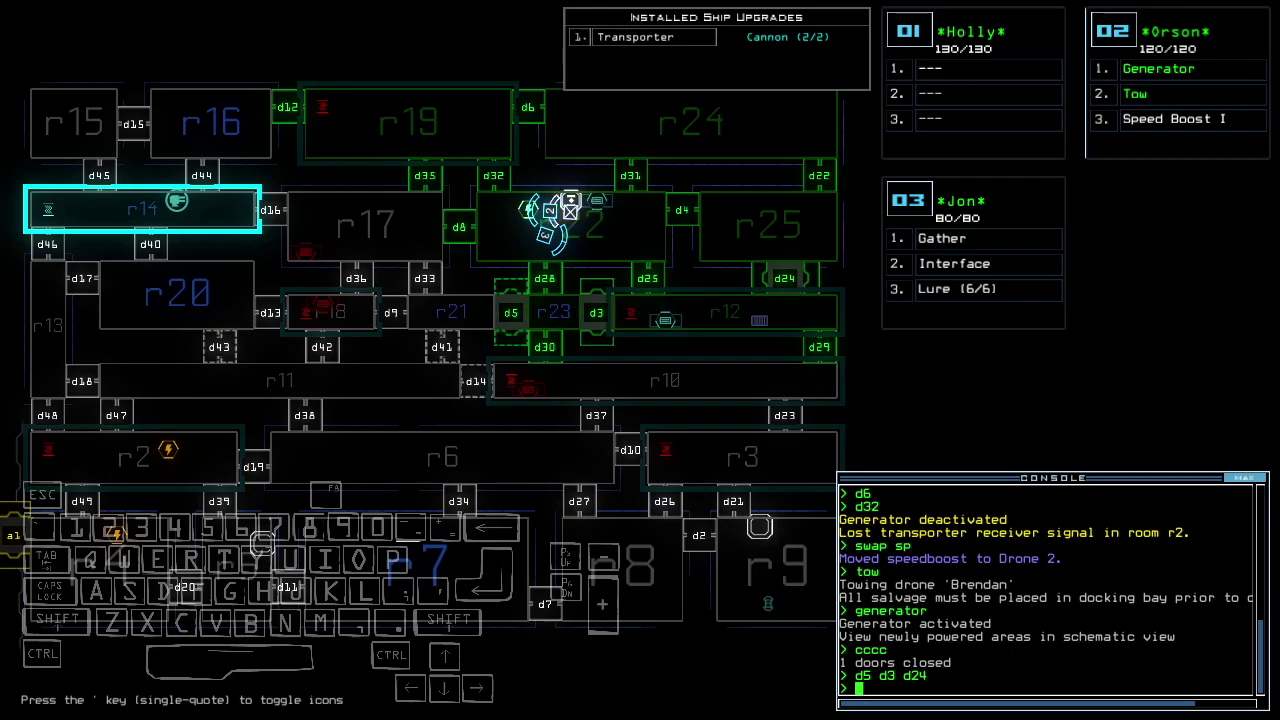
{"action": "key", "text": "space"}
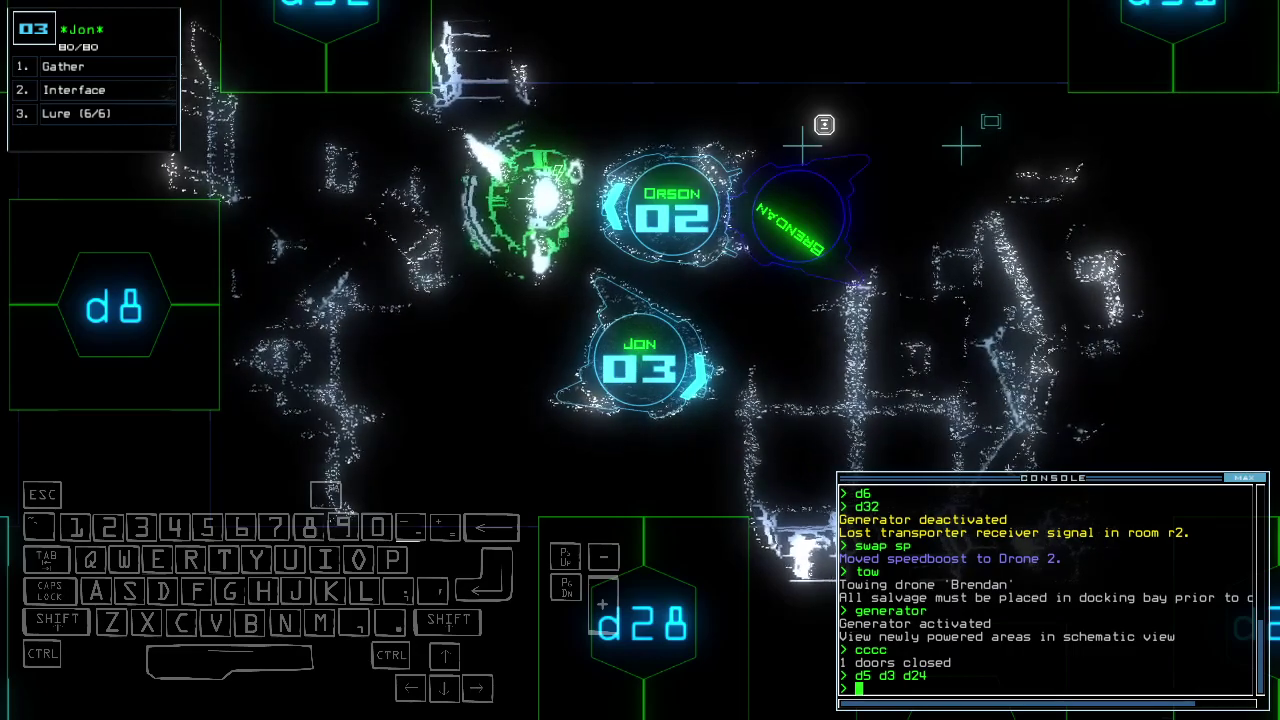
{"action": "key", "text": "space"}
{"action": "key", "text": "Right"}
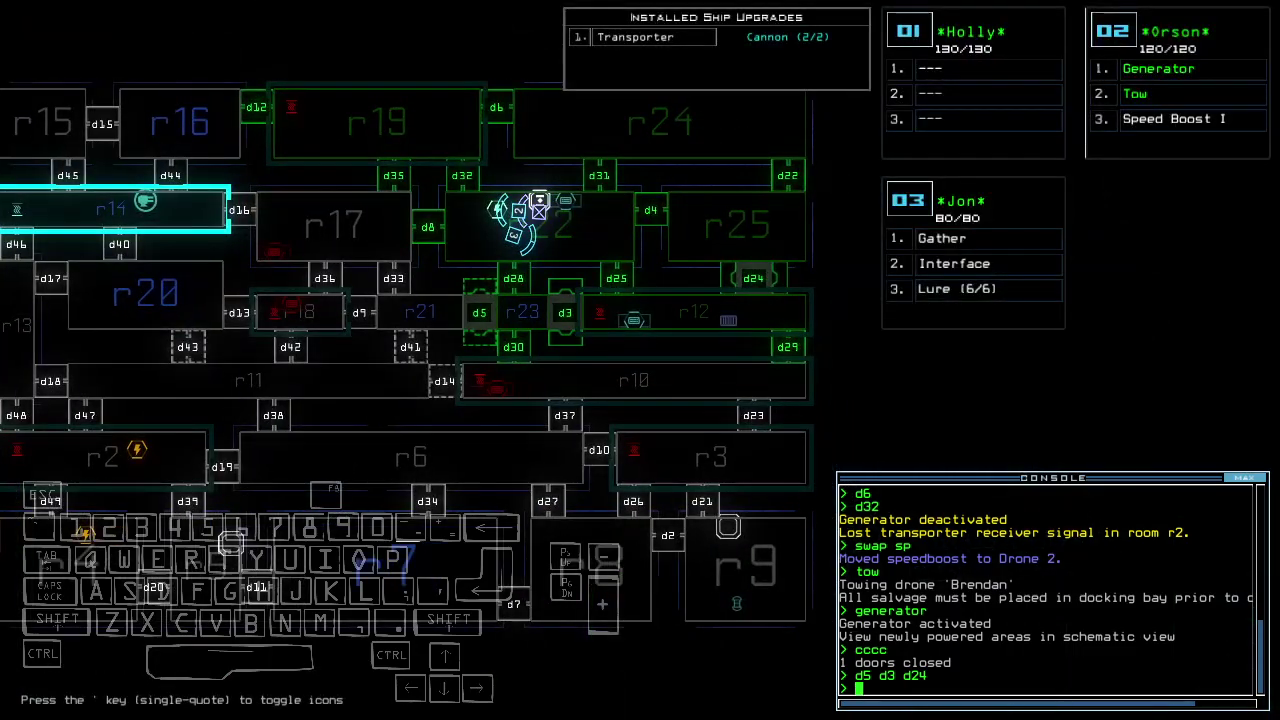
{"action": "key", "text": "space"}
{"action": "type", "text": "1"}
{"action": "key", "text": "Return"}
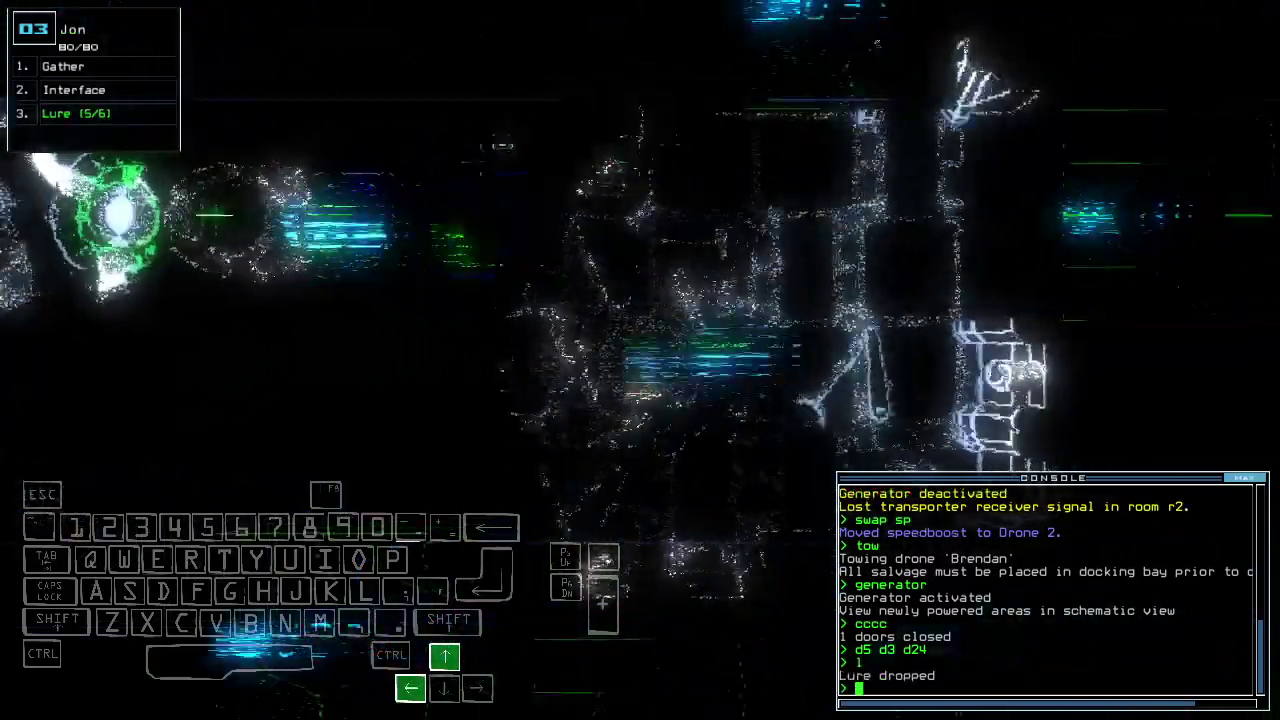
Open door d4, send Jon through, and close the doors behind it.
{"action": "key", "text": "space"}
{"action": "type", "text": "d4"}
{"action": "key", "text": "Return"}
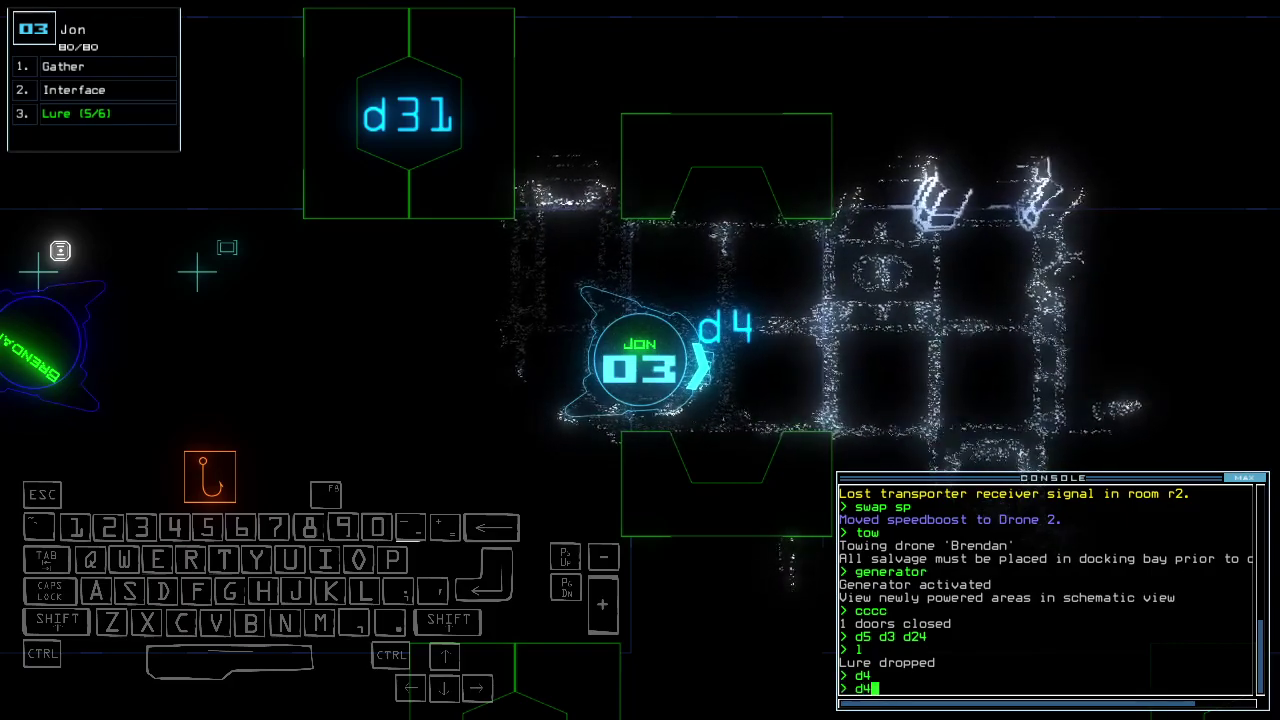
{"action": "key", "text": "Return"}
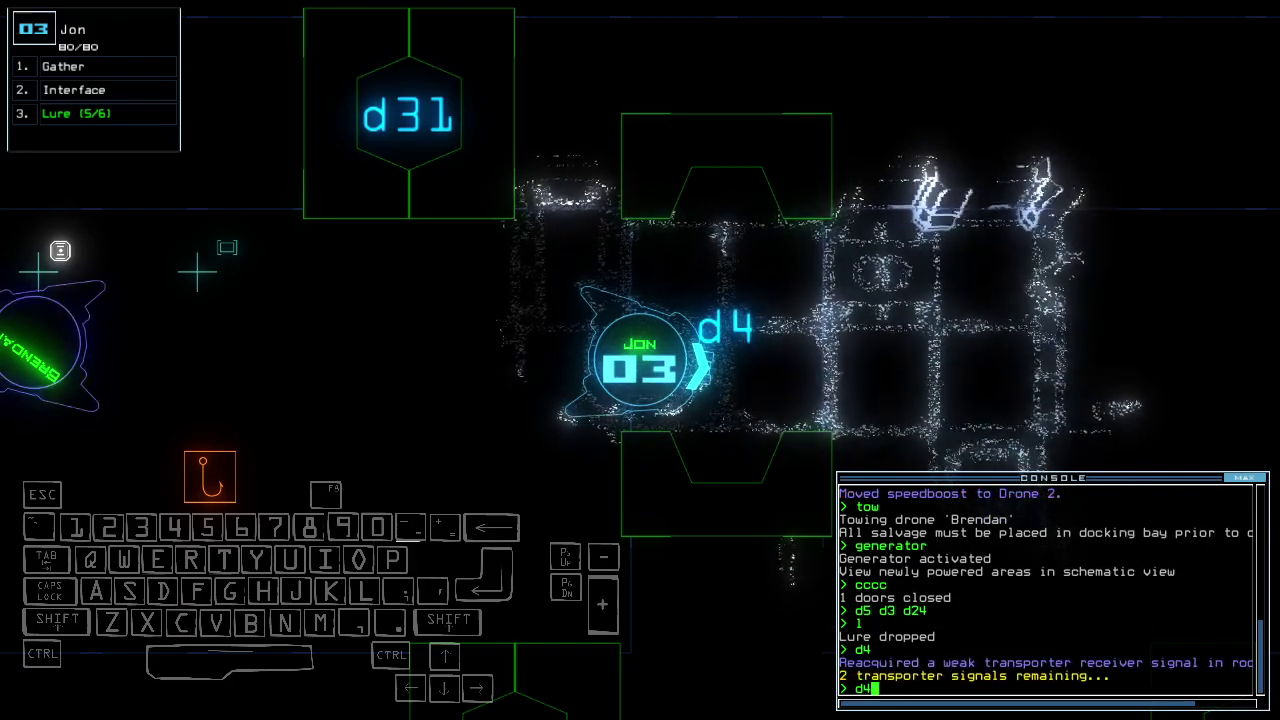
{"action": "type", "text": "cccc"}
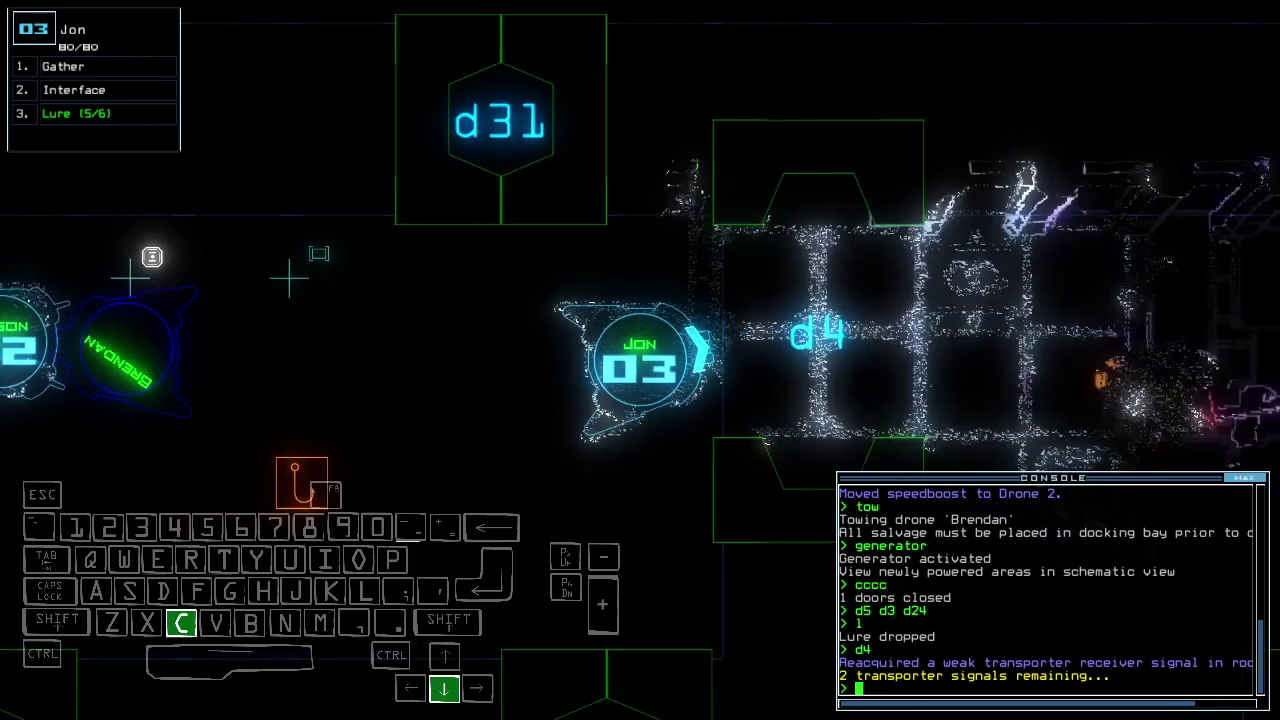
{"action": "key", "text": "Return"}
Reopen doors d24 and d4 for Jon, then close the doors again.
{"action": "key", "text": "space"}
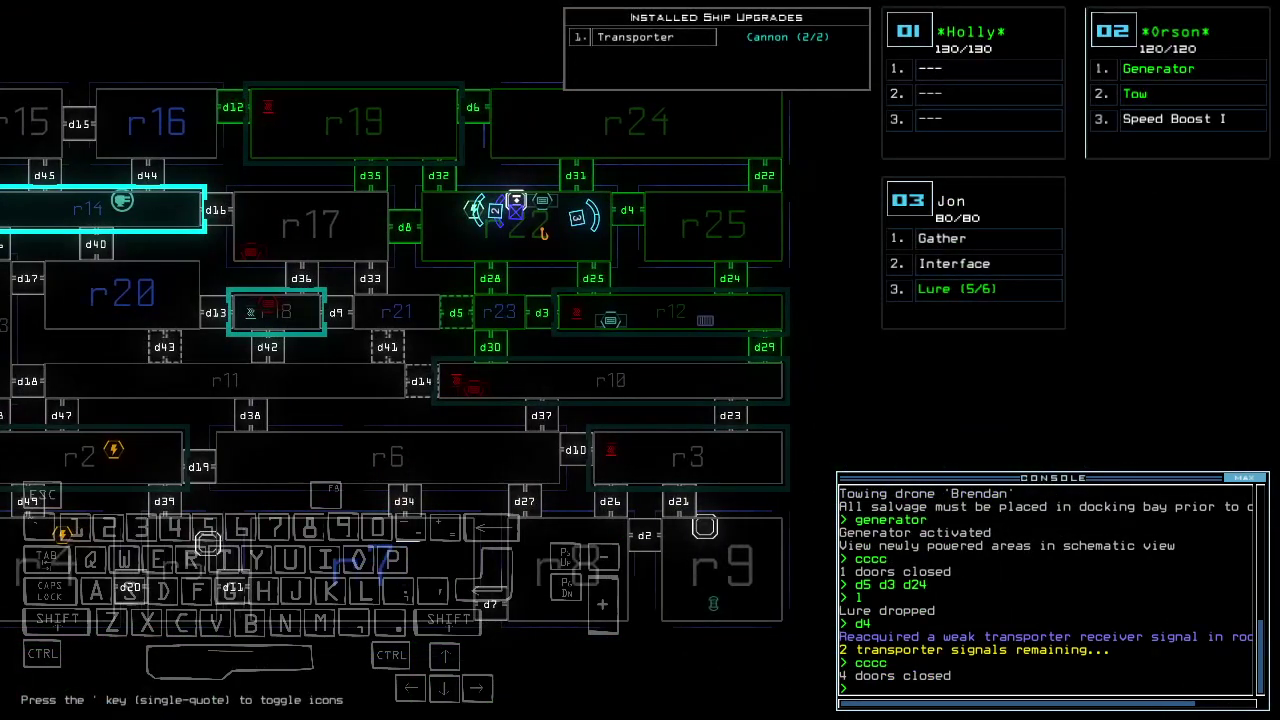
{"action": "type", "text": "d24"}
{"action": "key", "text": "Return"}
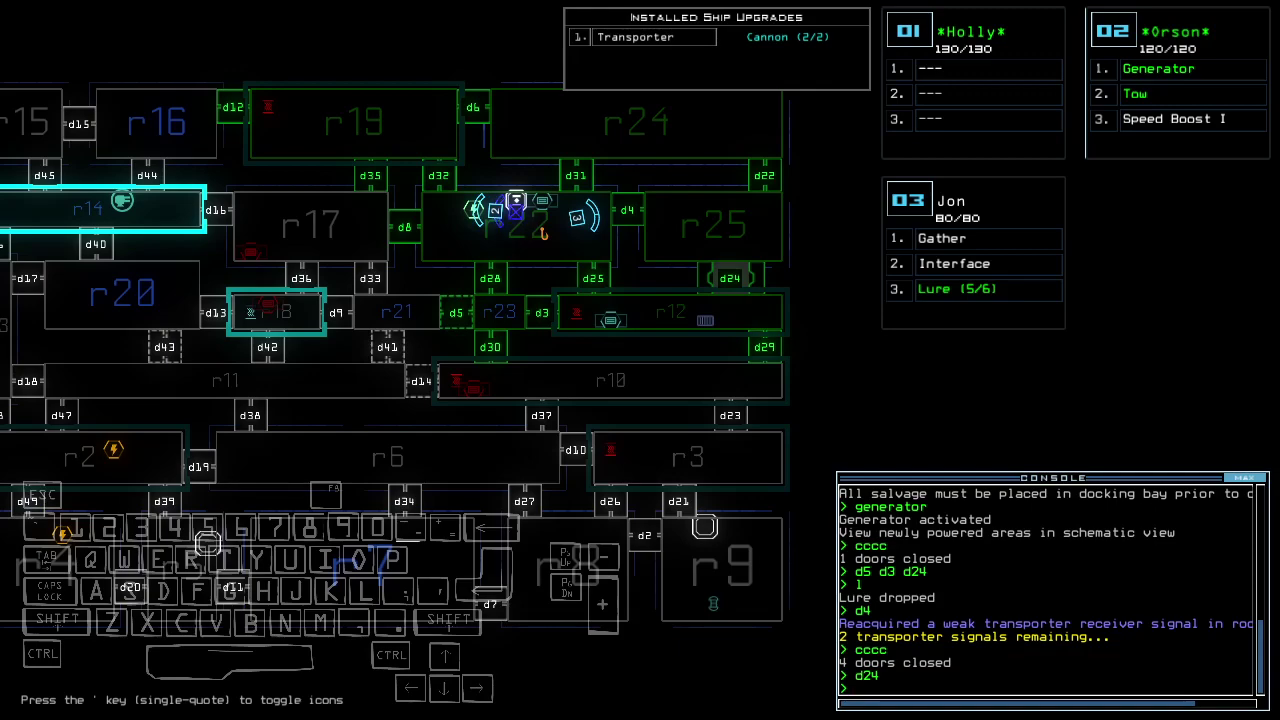
{"action": "type", "text": "3"}
{"action": "type", "text": "d"}
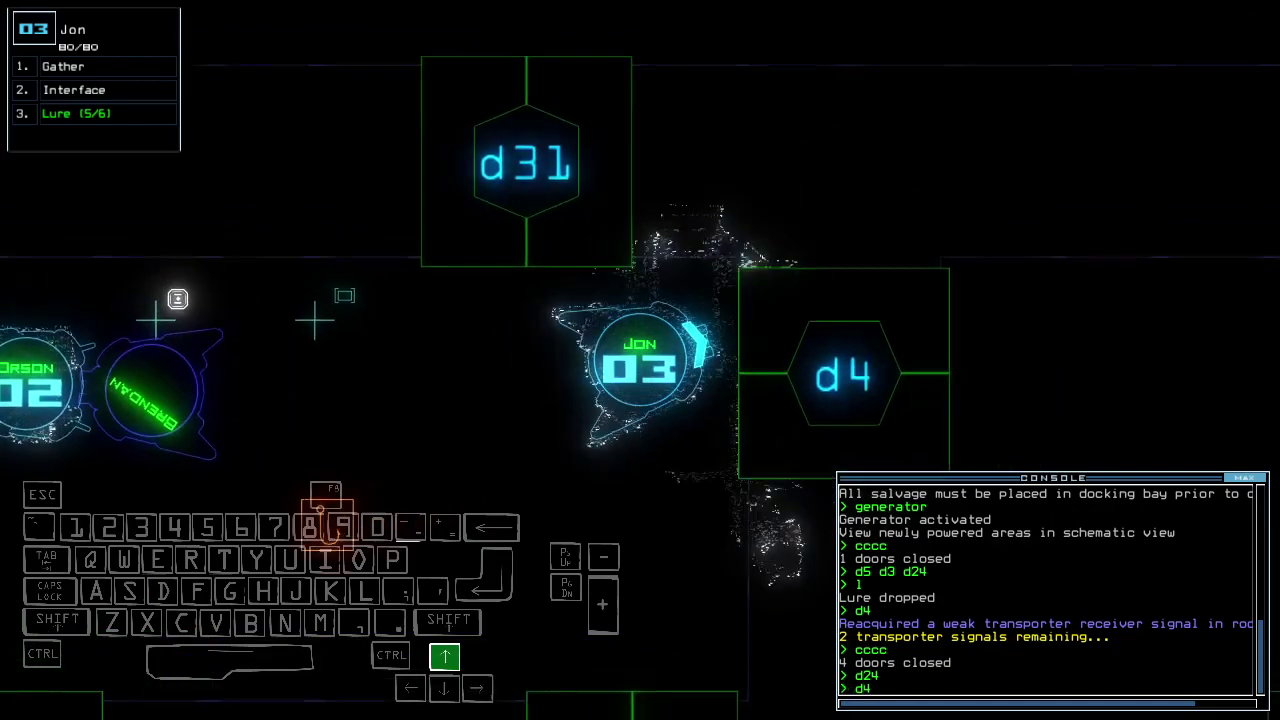
{"action": "type", "text": "4"}
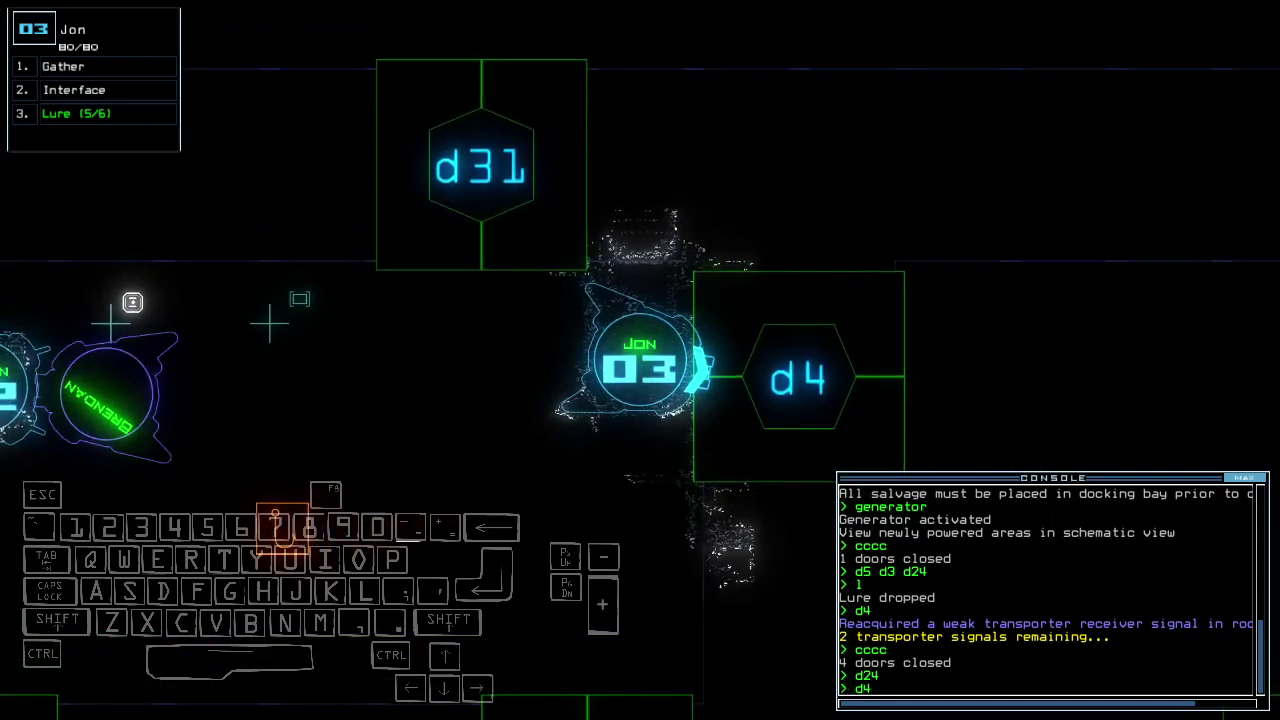
{"action": "key", "text": "Return"}
{"action": "type", "text": "cccc"}
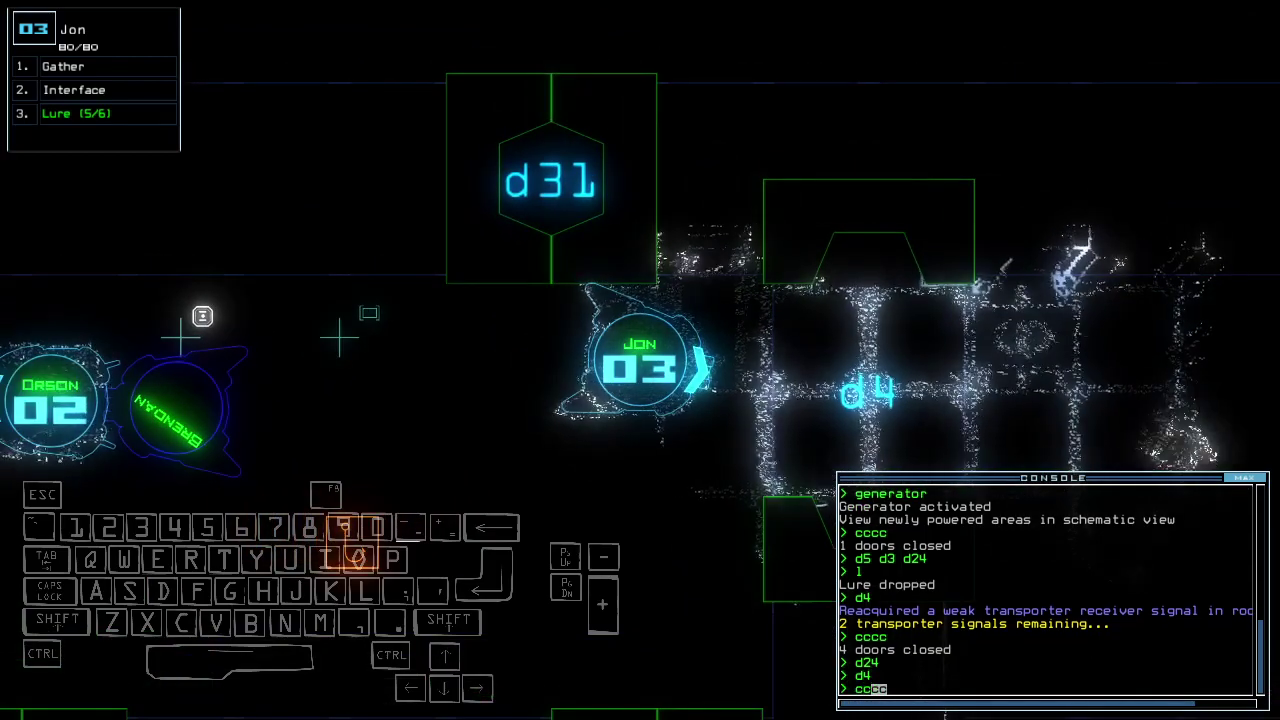
{"action": "key", "text": "Return"}
{"action": "key", "text": "space"}
{"action": "key", "text": "space"}
{"action": "type", "text": "d25"}
Open door d25, back Jon away from it, and reseal the doors.
{"action": "key", "text": "Return"}
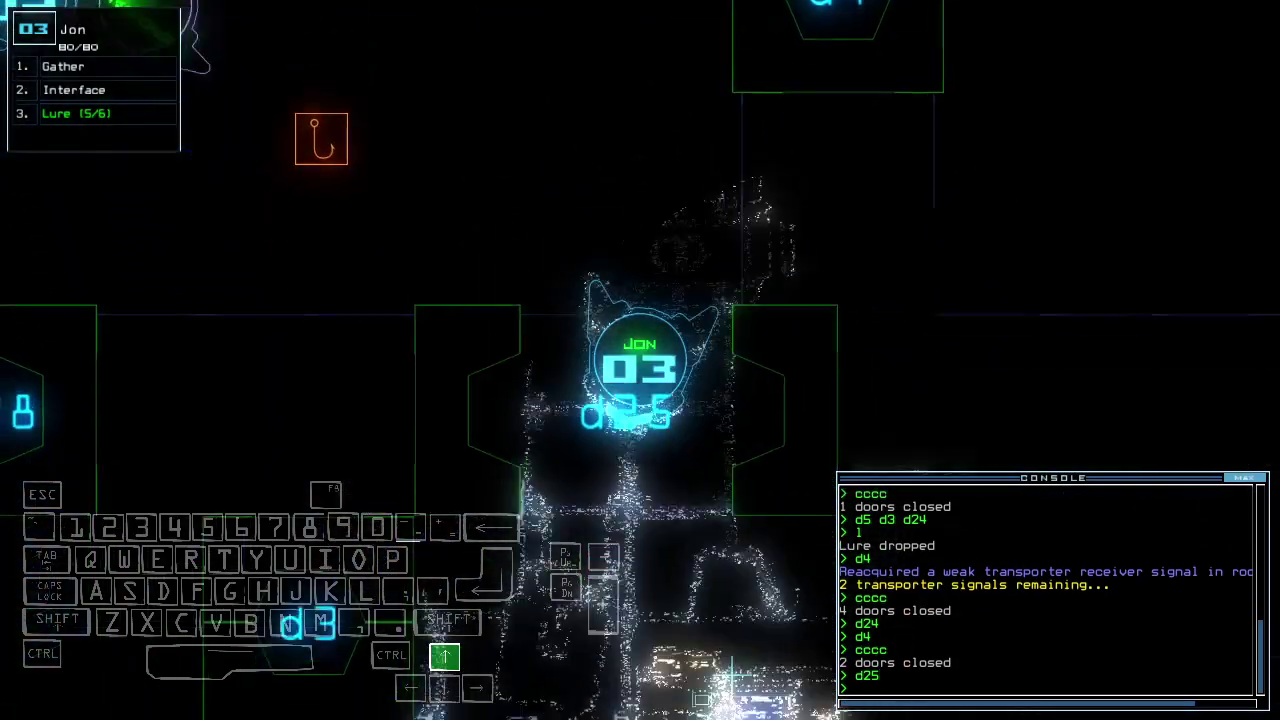
{"action": "key", "text": "space"}
{"action": "key", "text": "space"}
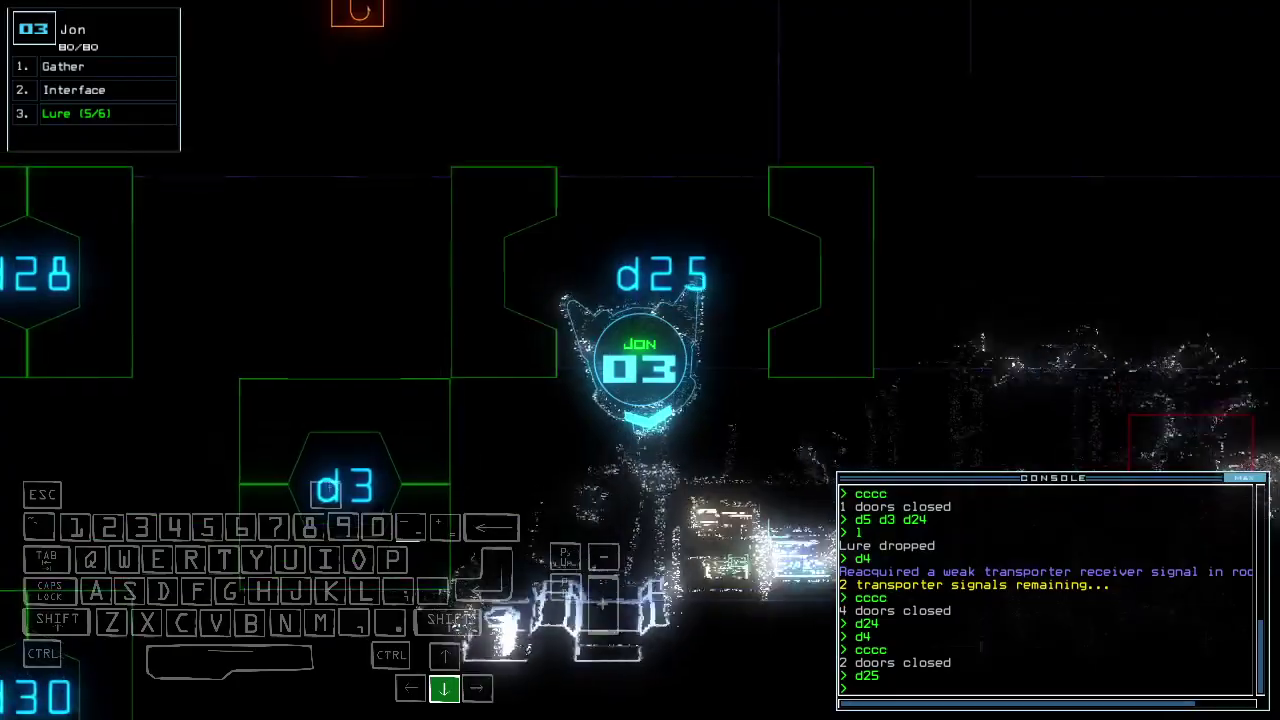
{"action": "key", "text": "Down"}
{"action": "type", "text": "cccc"}
{"action": "key", "text": "Return"}
{"action": "type", "text": "d28"}
Drive Jon through door d28, drop another lure, and check the schematic map.
{"action": "key", "text": "Up"}
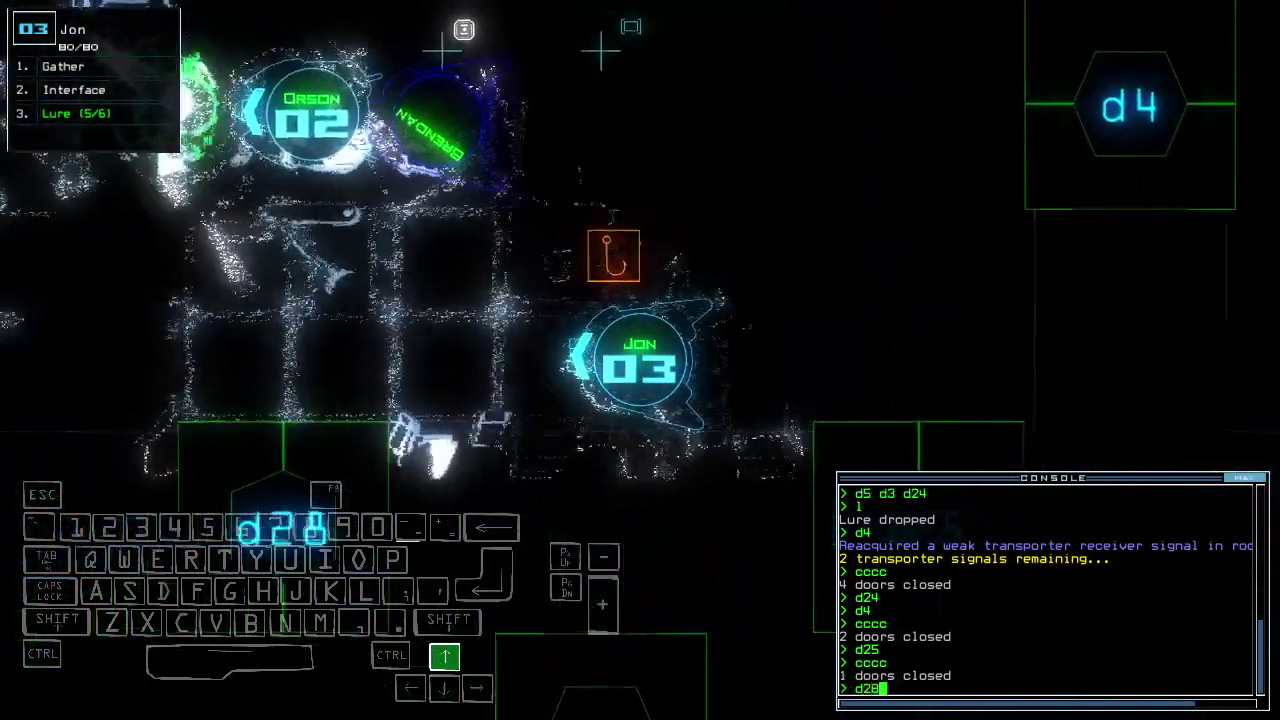
{"action": "key", "text": "Left"}
{"action": "key", "text": "Up"}
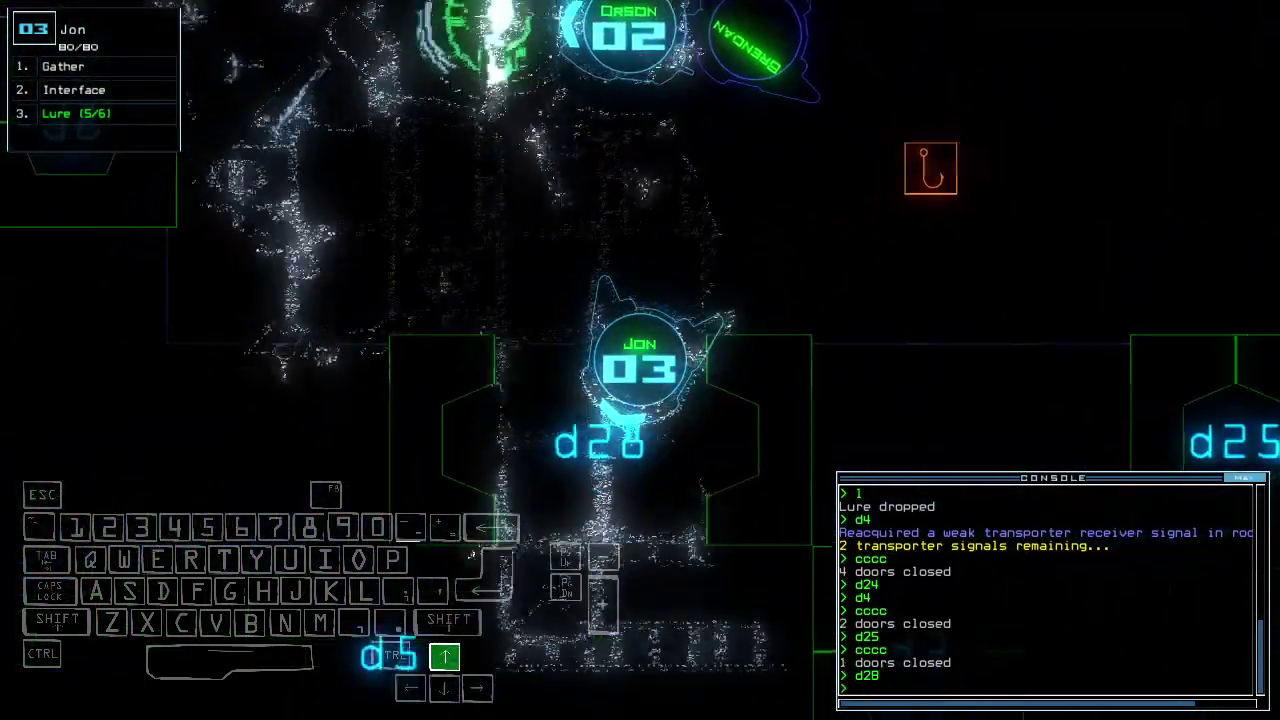
{"action": "key", "text": "Return"}
{"action": "type", "text": "l"}
{"action": "key", "text": "Return"}
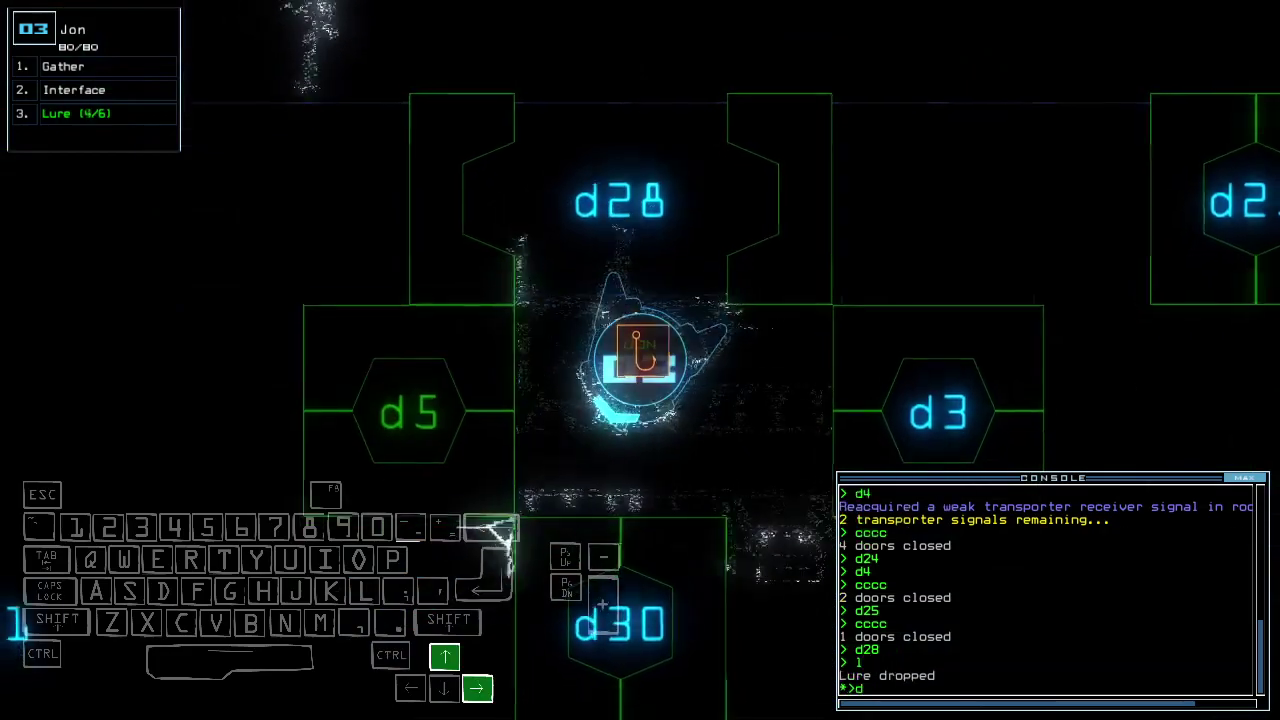
{"action": "type", "text": "d5"}
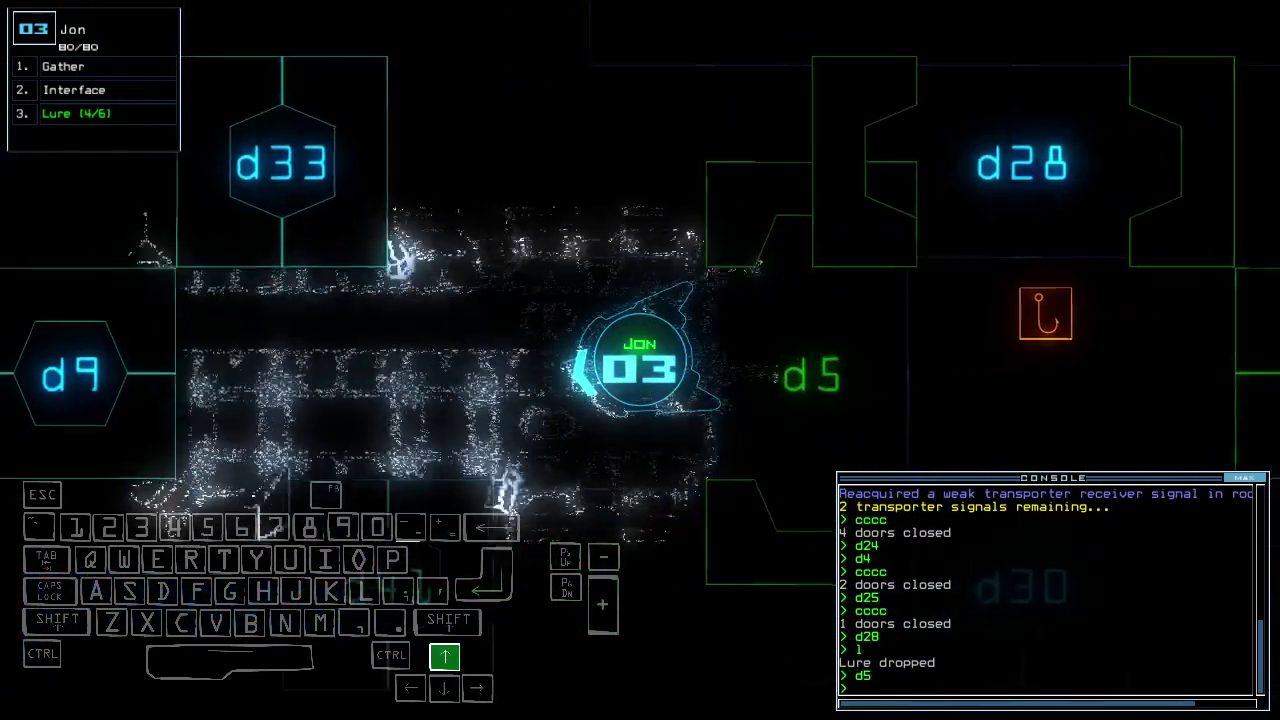
{"action": "key", "text": "Return"}
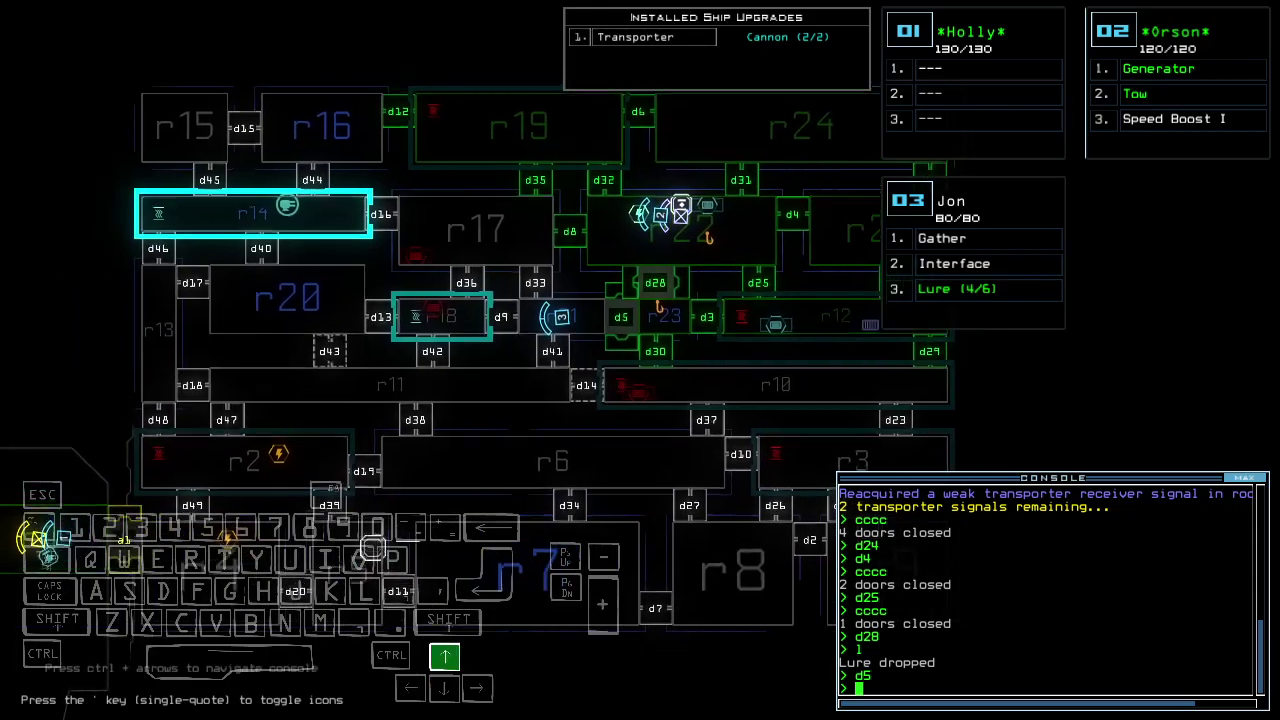
{"action": "key", "text": "Return"}
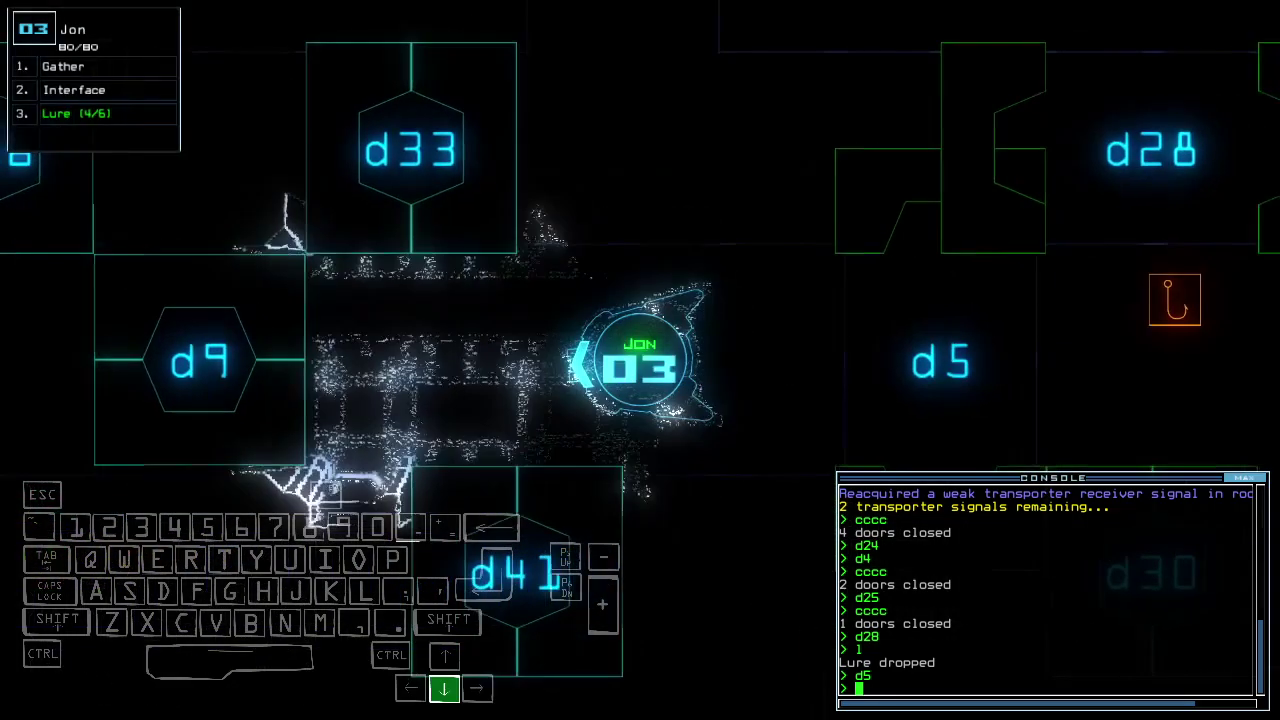
{"action": "type", "text": "pi"}
Pick up the dropped lure, open d3, collect the nearby lure, and close surrounding doors.
{"action": "key", "text": "Return"}
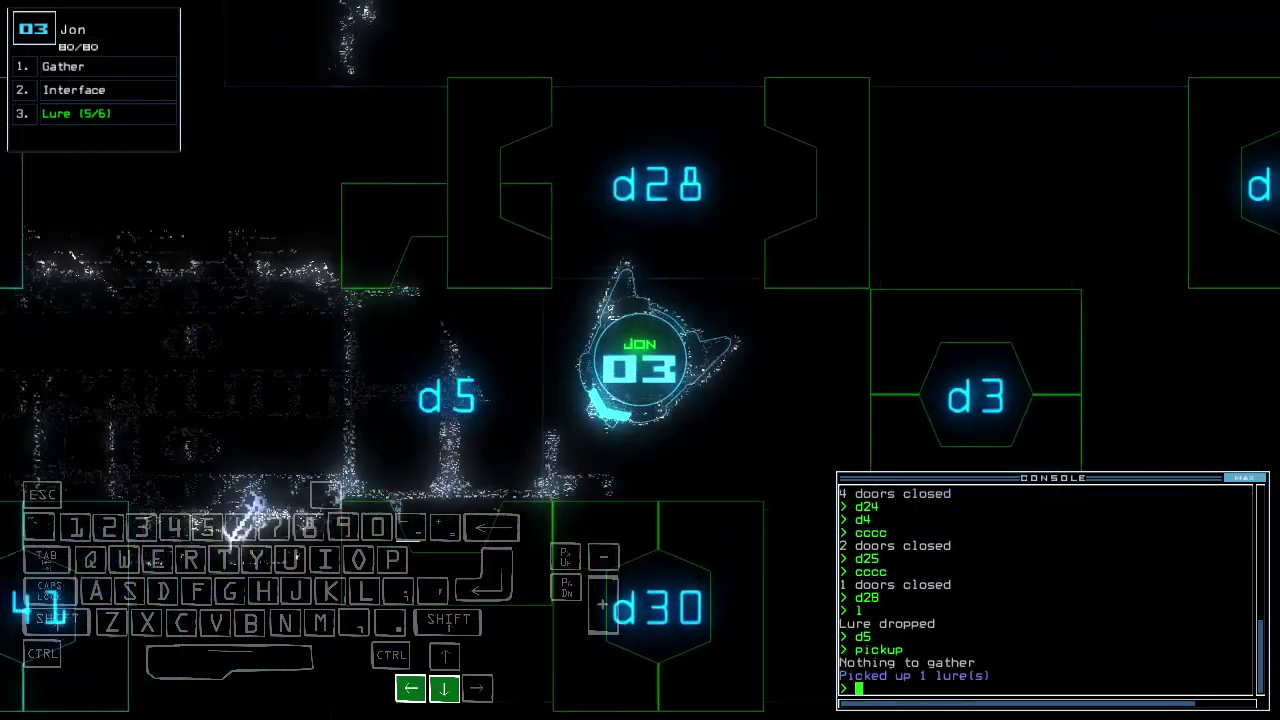
{"action": "type", "text": "d3"}
{"action": "key", "text": "Return"}
{"action": "key", "text": "Return"}
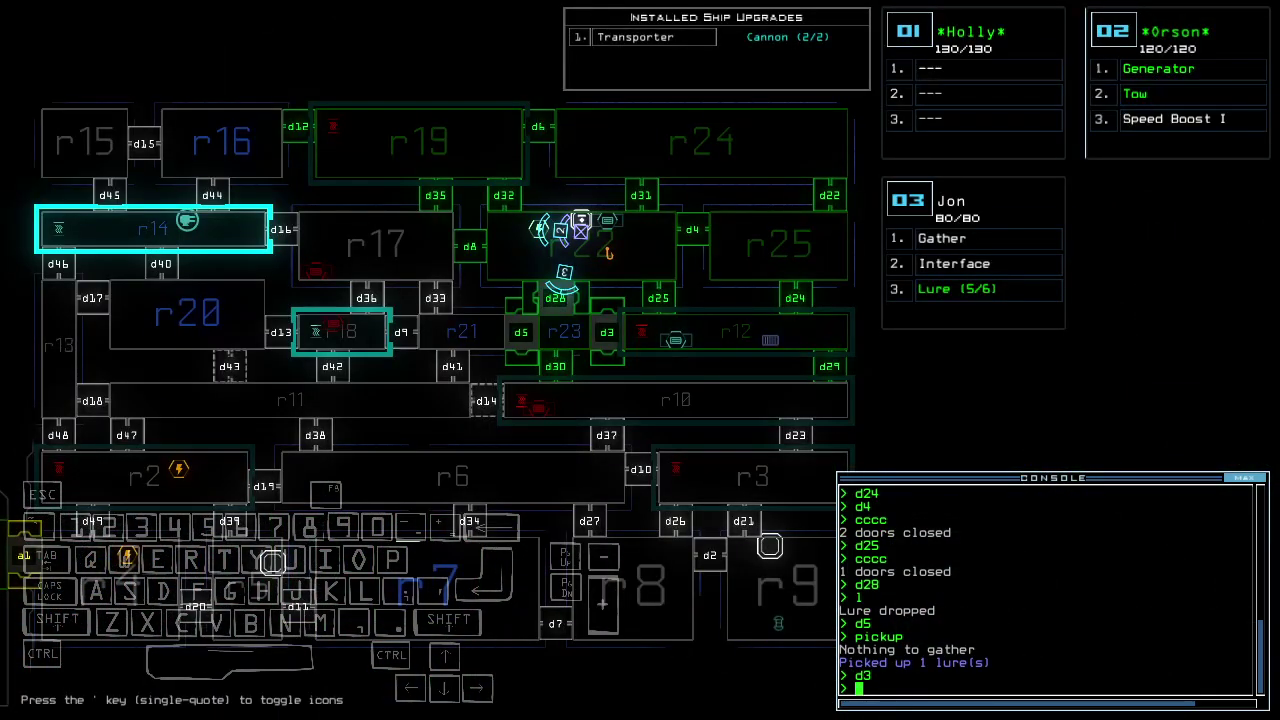
{"action": "key", "text": "space"}
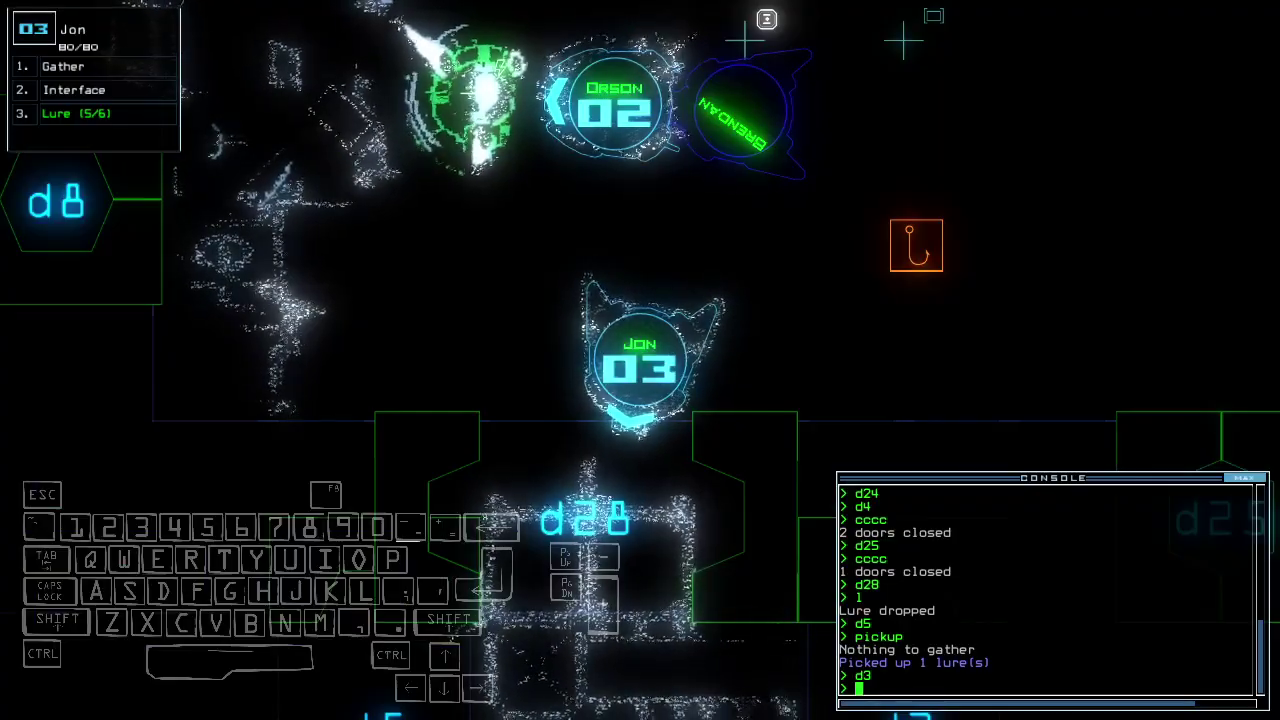
{"action": "type", "text": "pi"}
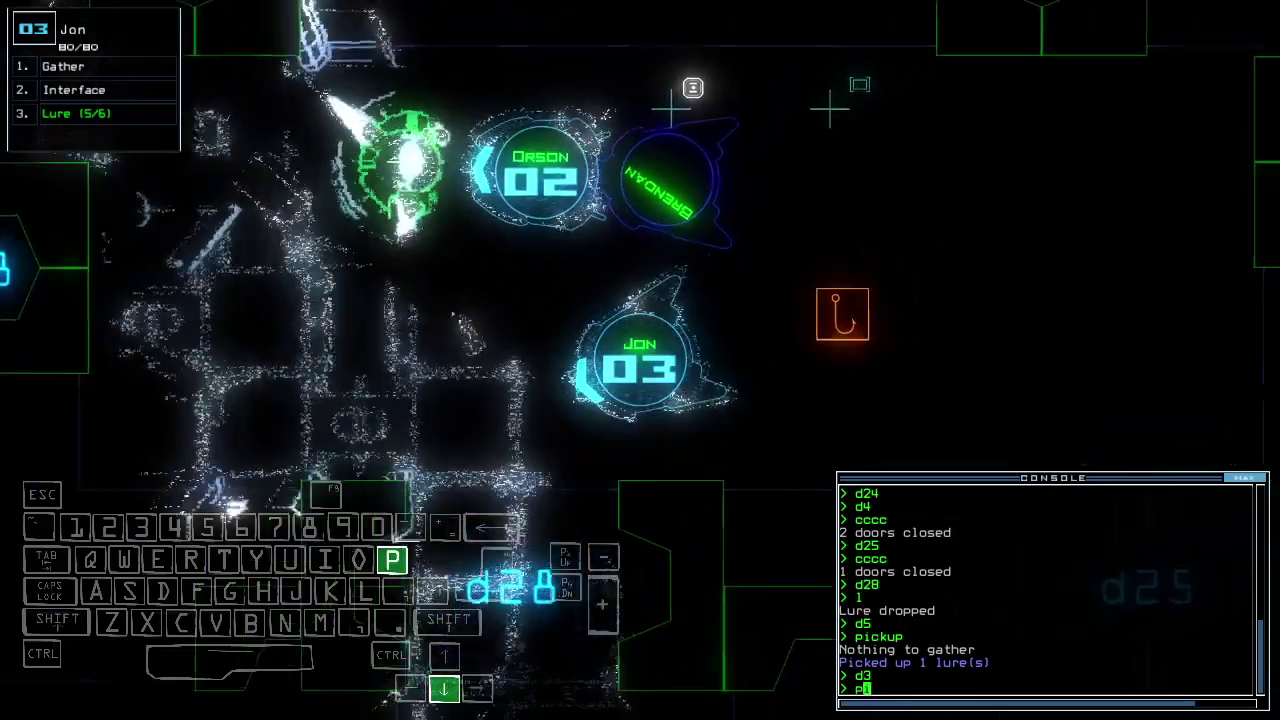
{"action": "key", "text": "Return"}
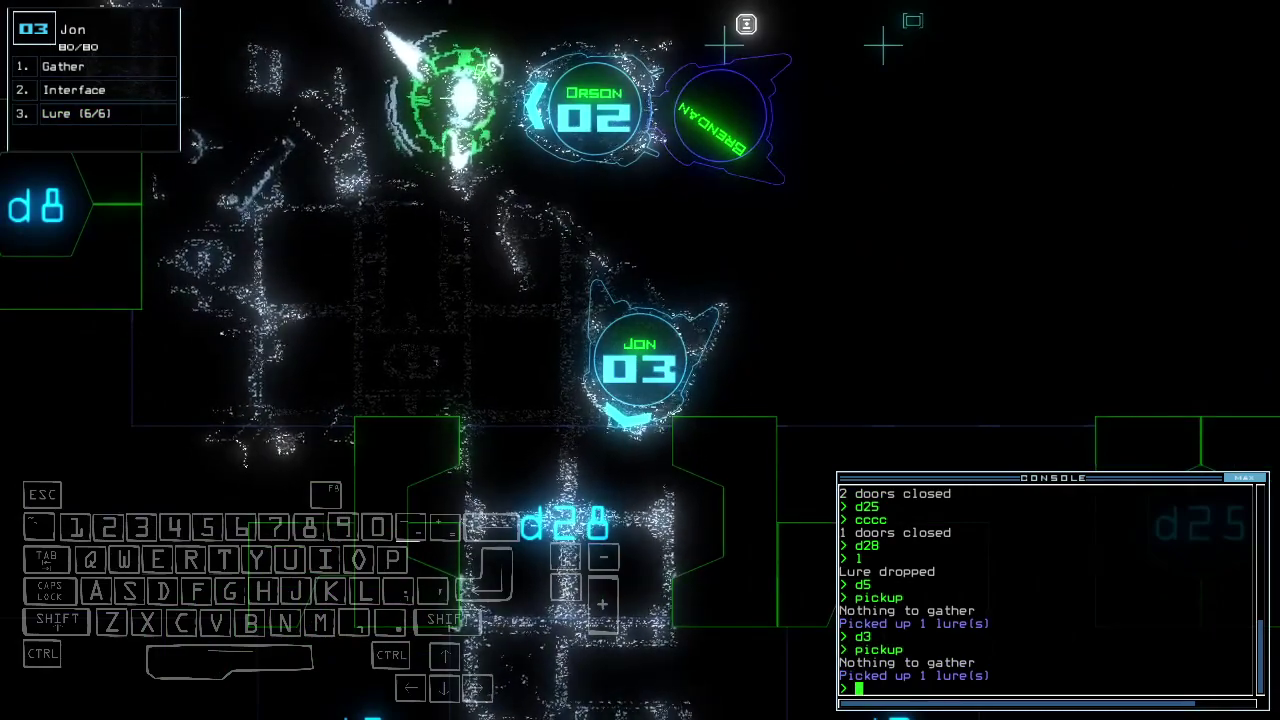
{"action": "type", "text": "cccc"}
{"action": "key", "text": "Return"}
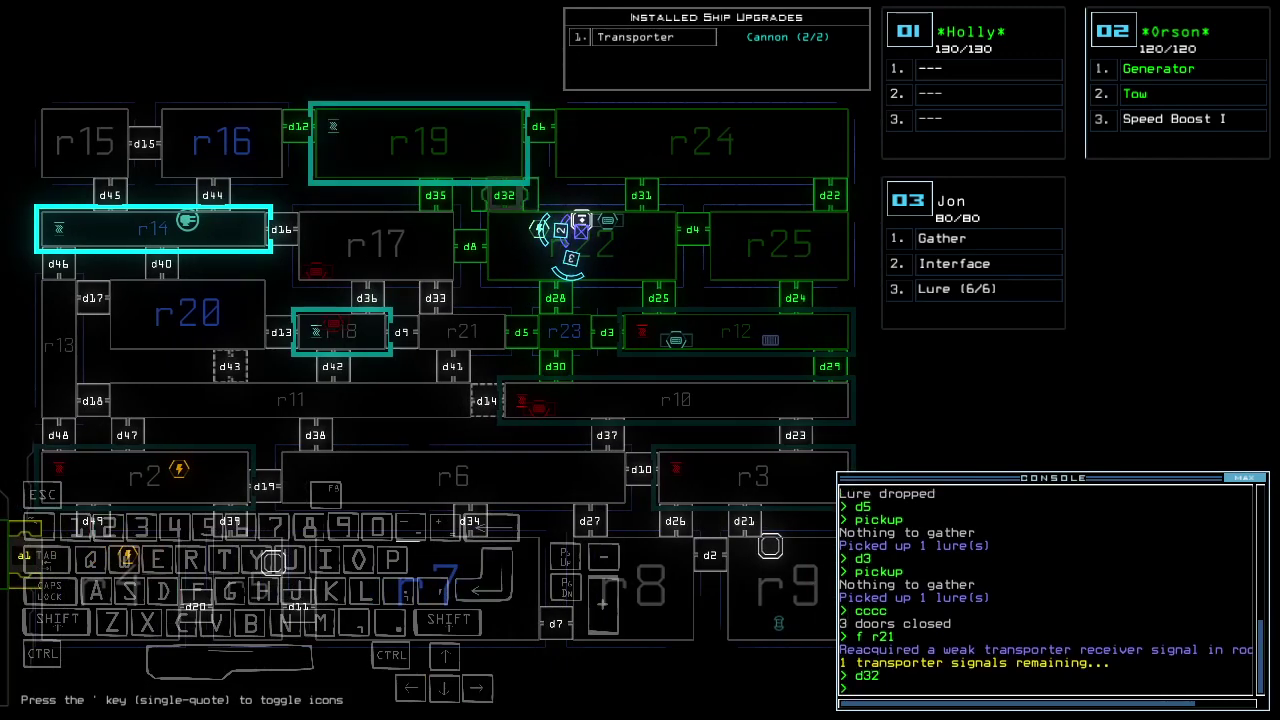
Get the derelict status report and send drone 2 toward room r19.
{"action": "key", "text": "Tab"}
{"action": "type", "text": "status"}
{"action": "key", "text": "Return"}
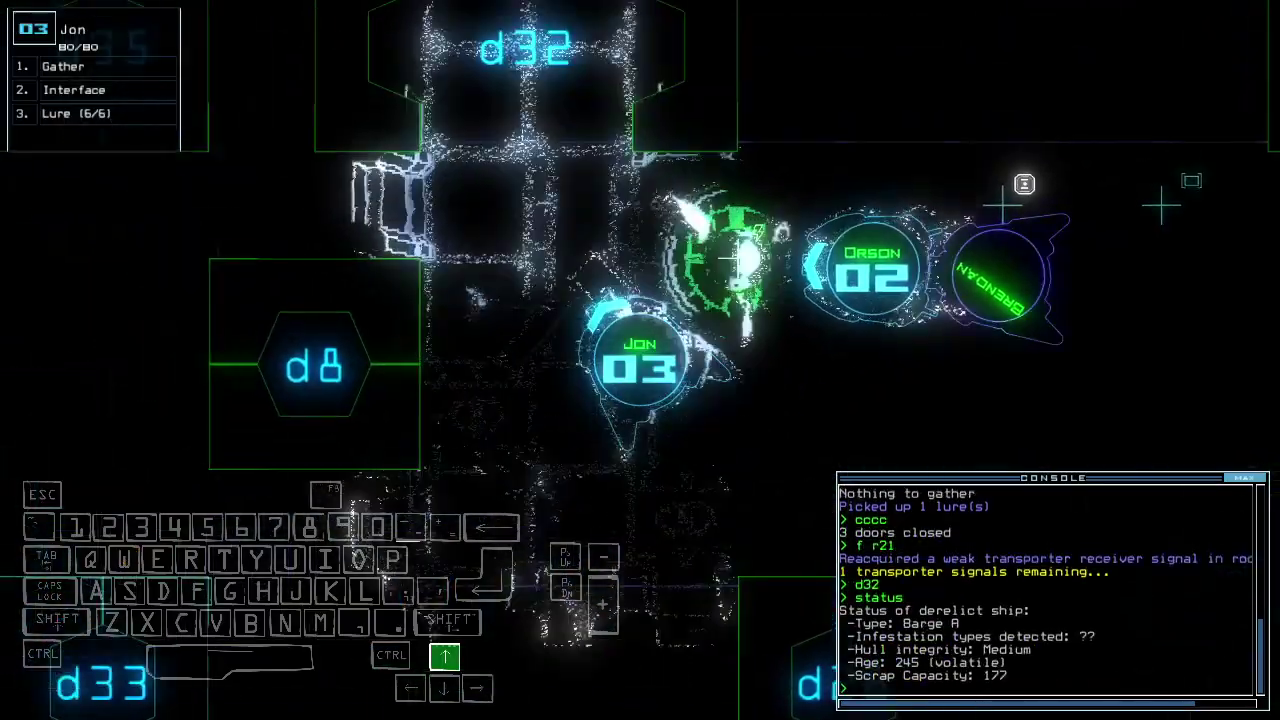
{"action": "type", "text": "navigate 2"}
{"action": "key", "text": "Return"}
{"action": "key", "text": "Left"}
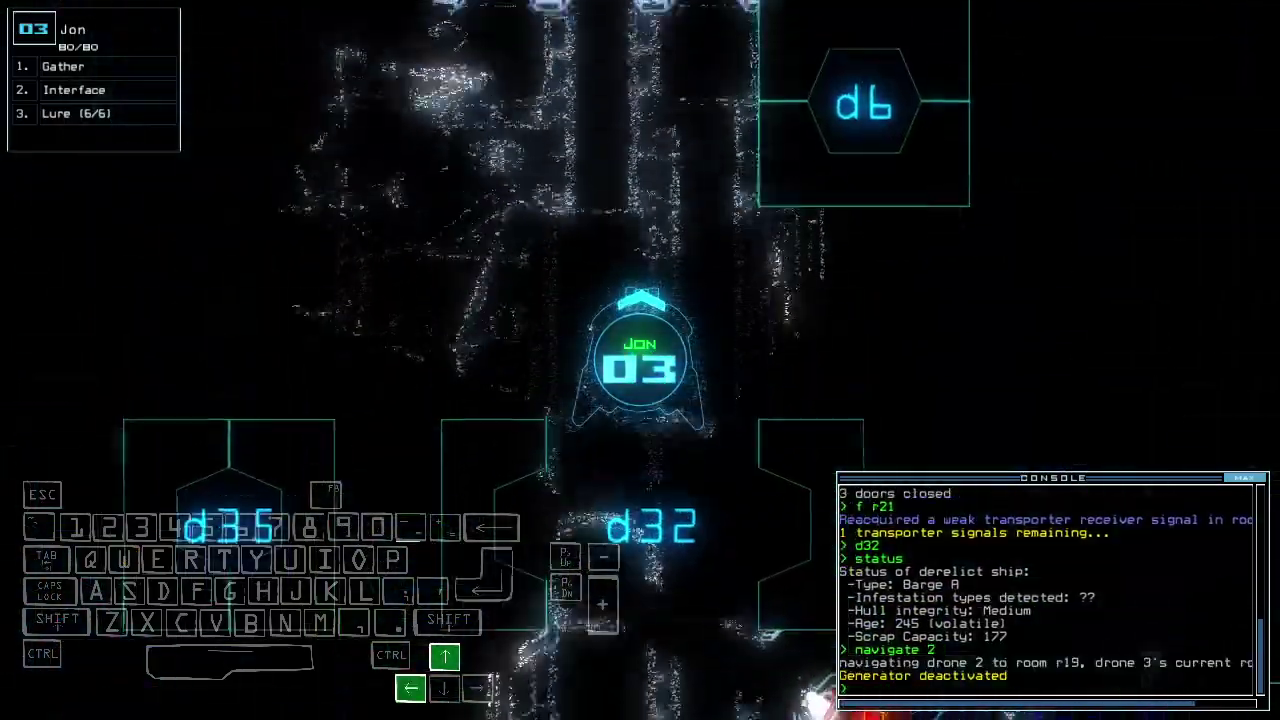
{"action": "key", "text": "Left"}
{"action": "key", "text": "Up"}
Teleport drones 2 and 3 to room r1 and stop towing the disabled drone.
{"action": "key", "text": "space"}
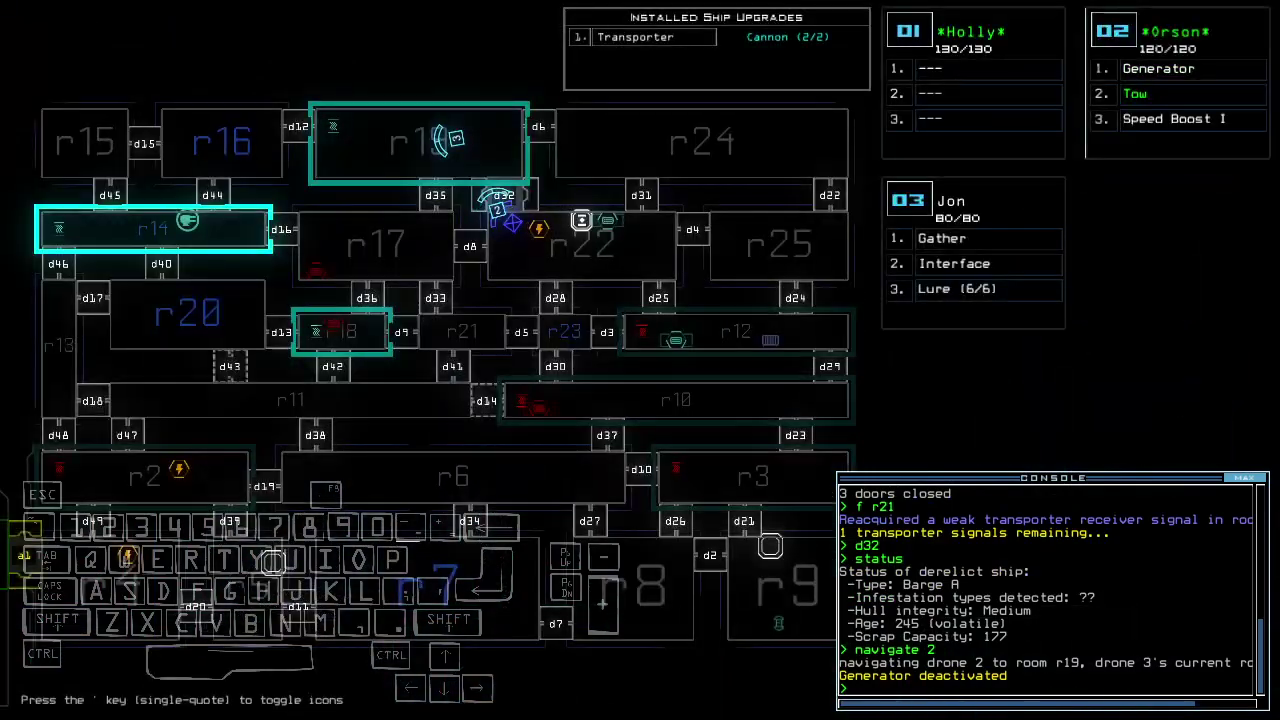
{"action": "type", "text": "ty"}
{"action": "key", "text": "Return"}
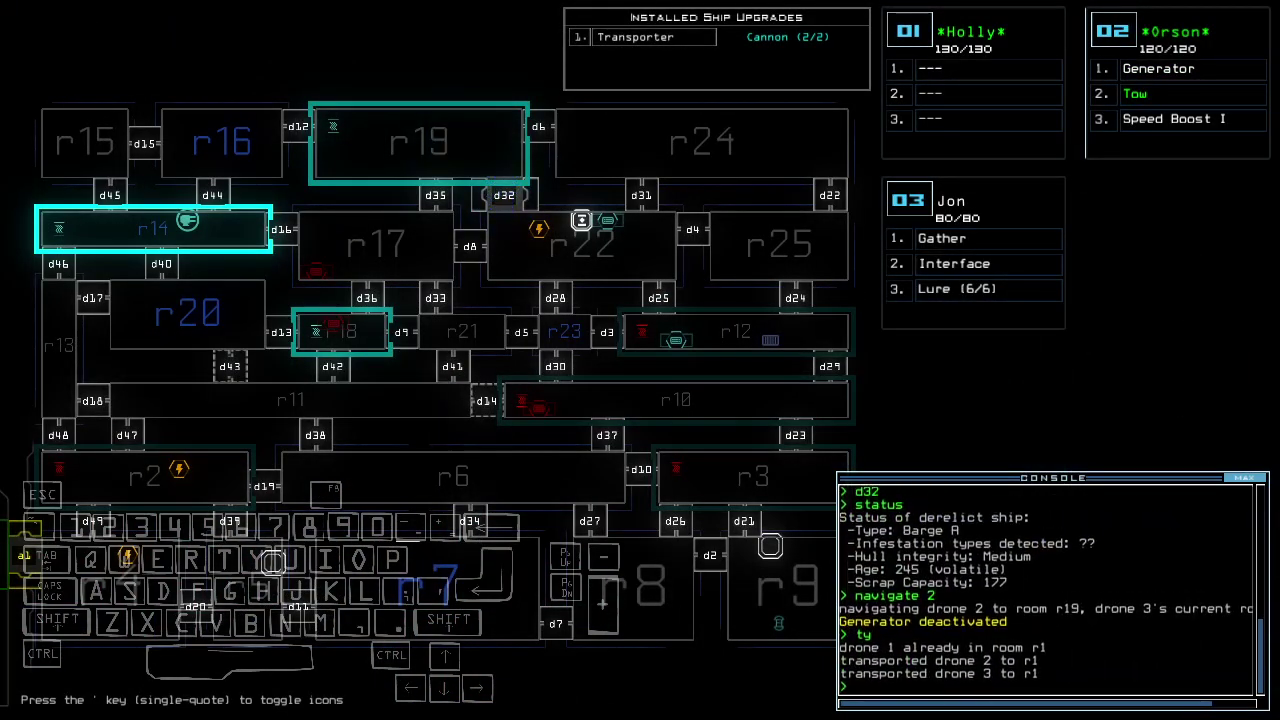
{"action": "key", "text": "Left"}
{"action": "key", "text": "space"}
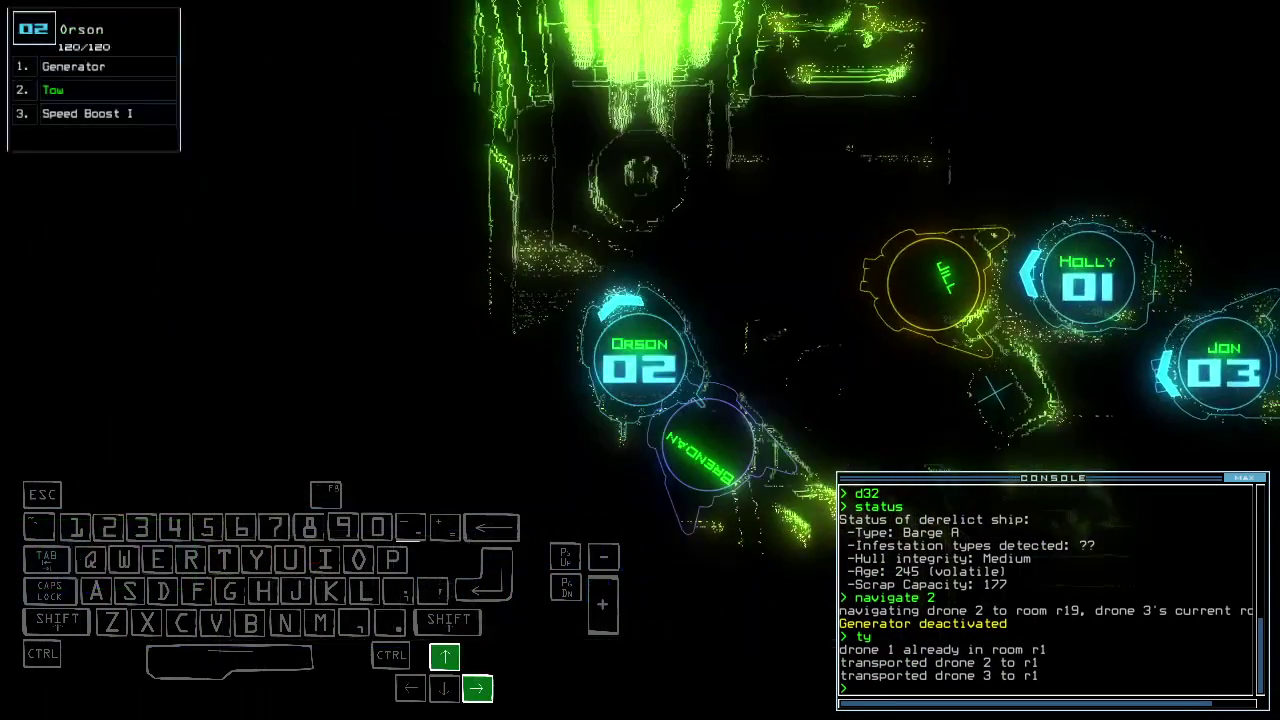
{"action": "type", "text": "tow"}
{"action": "key", "text": "Return"}
{"action": "key", "text": "Up"}
{"action": "key", "text": "Up"}
Move the lure and sonic modules onto Holly.
{"action": "key", "text": "space"}
{"action": "type", "text": "1swap"}
{"action": "key", "text": "Return"}
{"action": "key", "text": "Return"}
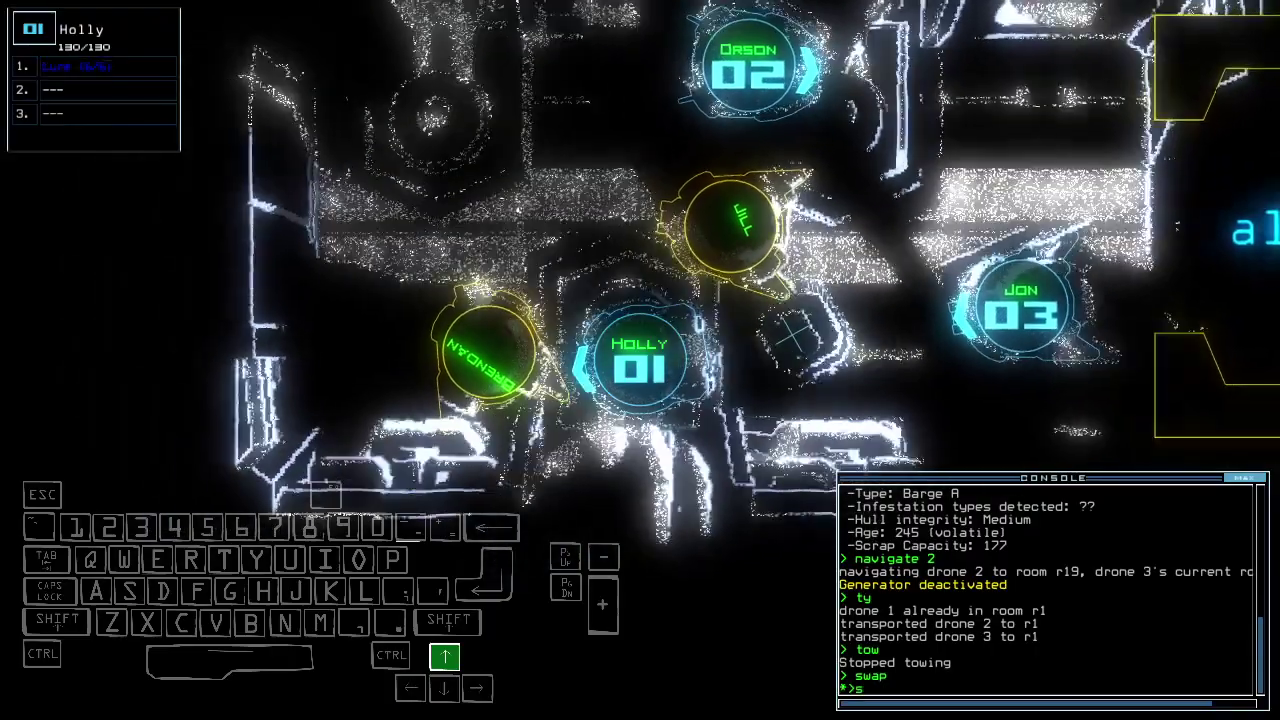
{"action": "key", "text": "Return"}
{"action": "key", "text": "Escape"}
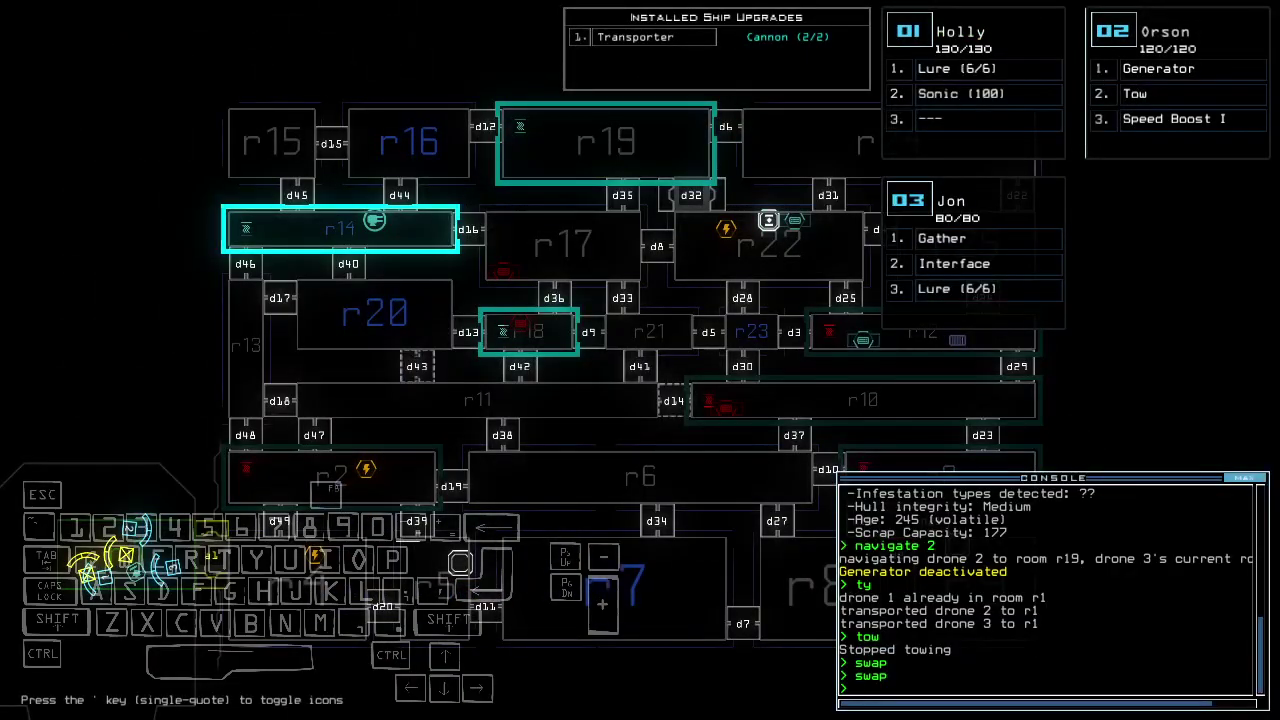
{"action": "key", "text": "space"}
{"action": "type", "text": "n"}
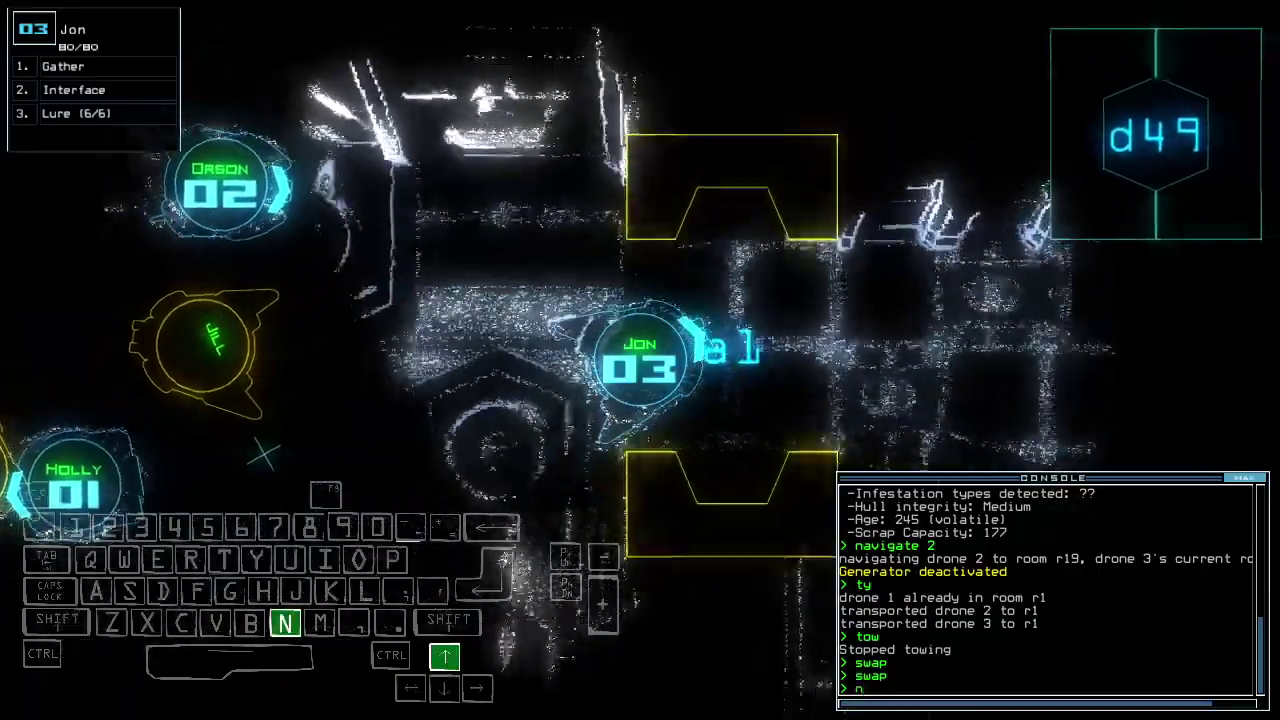
{"action": "type", "text": "avigate 2"}
Send drone 2 to room r4 and swap its interface for the speed boost.
{"action": "key", "text": "Return"}
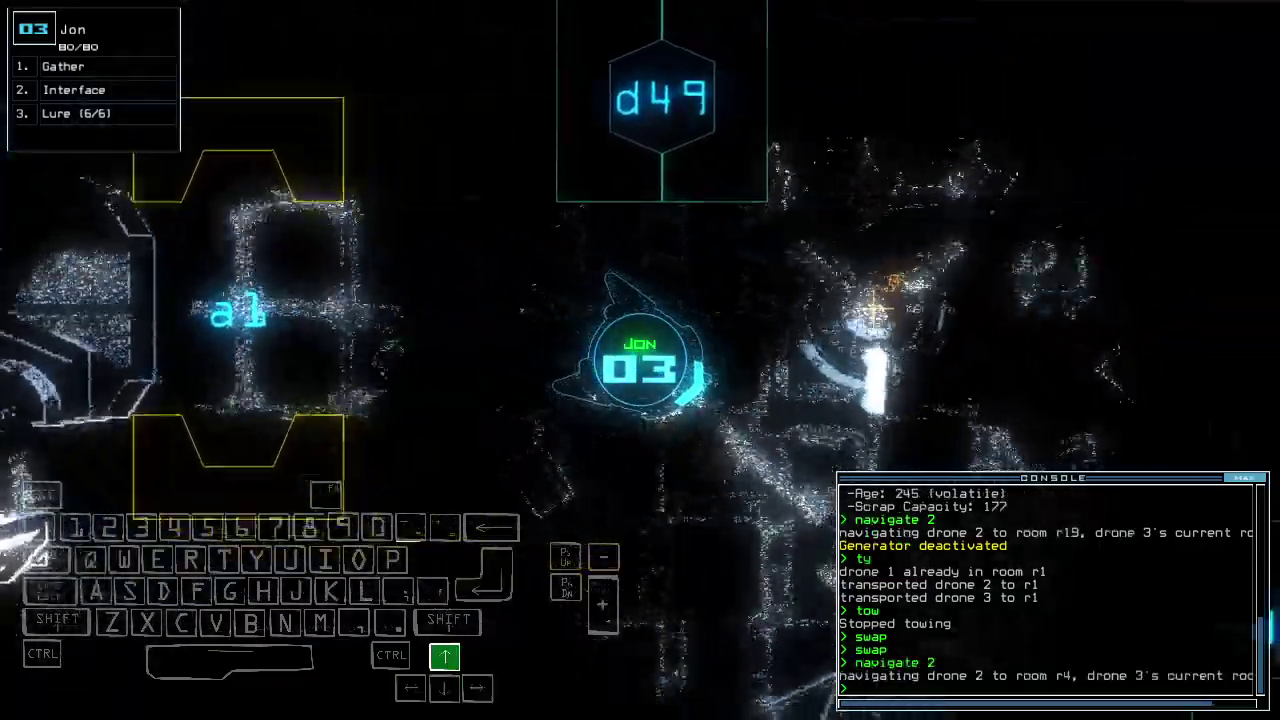
{"action": "type", "text": "swap in"}
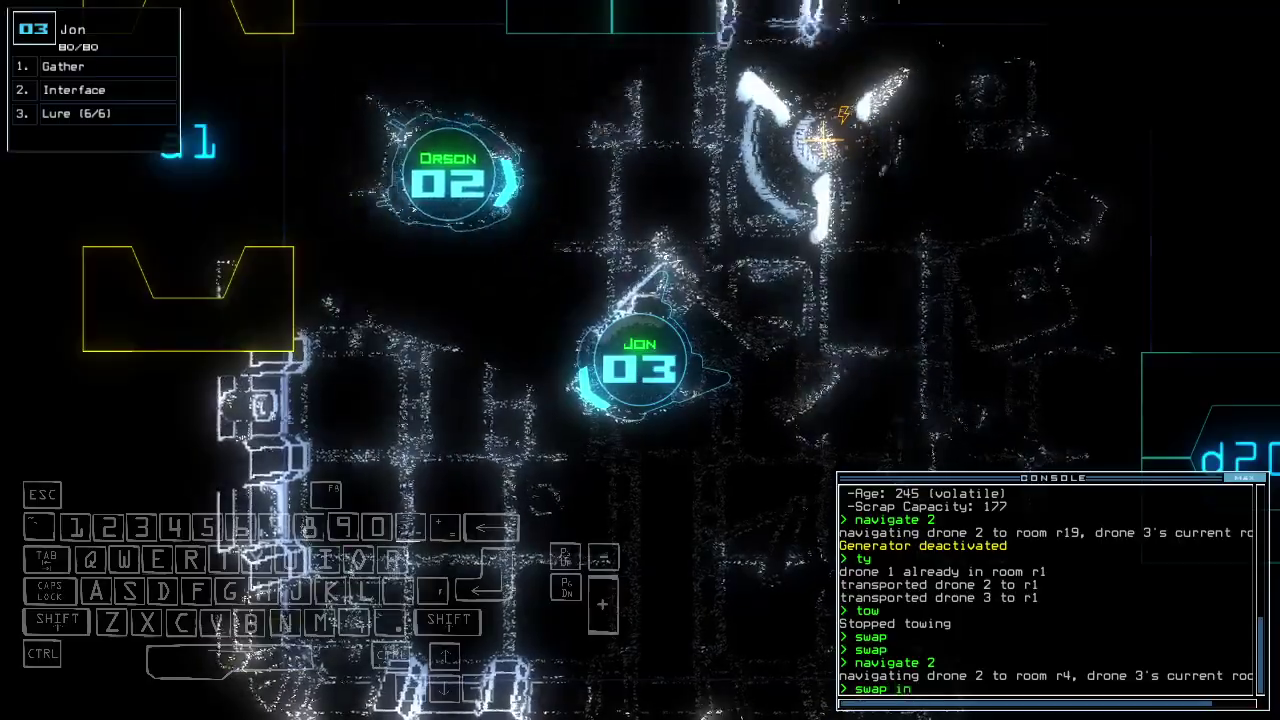
{"action": "type", "text": " sp"}
{"action": "key", "text": "Return"}
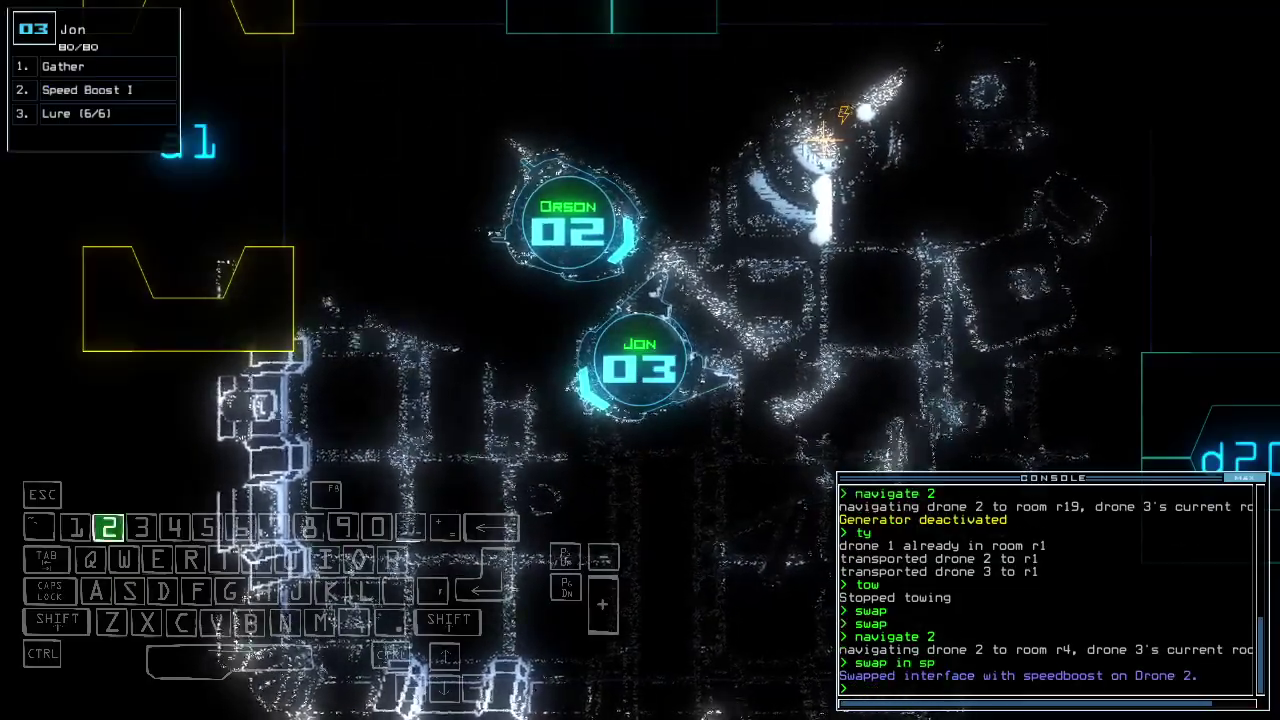
{"action": "key", "text": "2"}
{"action": "key", "text": "Down"}
{"action": "key", "text": "Down"}
{"action": "key", "text": "Down"}
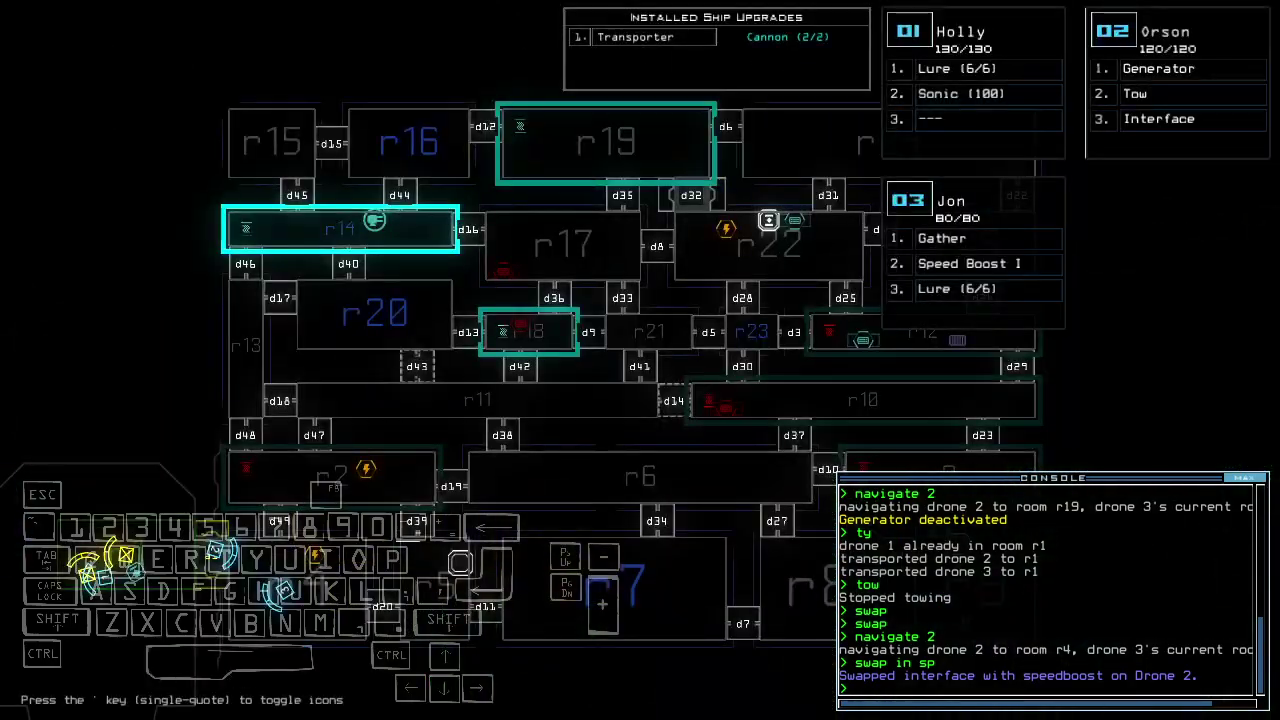
{"action": "key", "text": "2"}
{"action": "key", "text": "Up"}
{"action": "type", "text": "generator"}
Activate the generator, open door d49, and drive Orson through the rooms.
{"action": "key", "text": "Return"}
{"action": "key", "text": "space"}
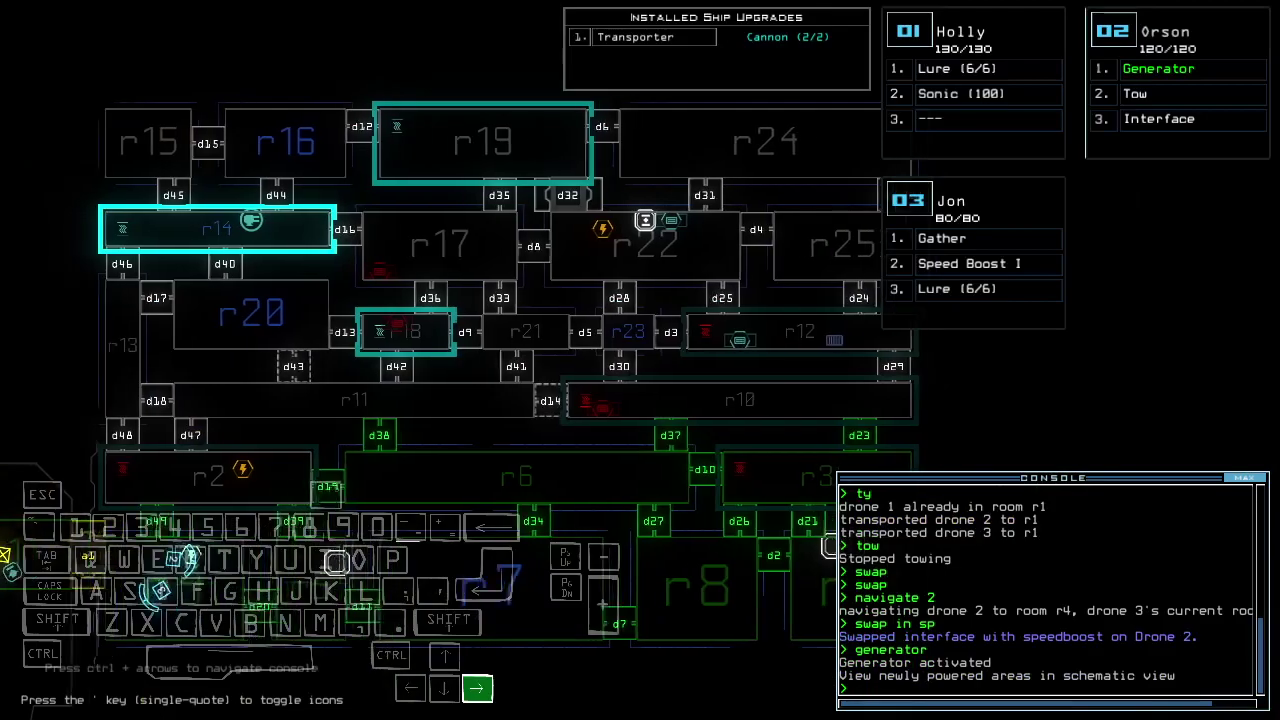
{"action": "type", "text": "49"}
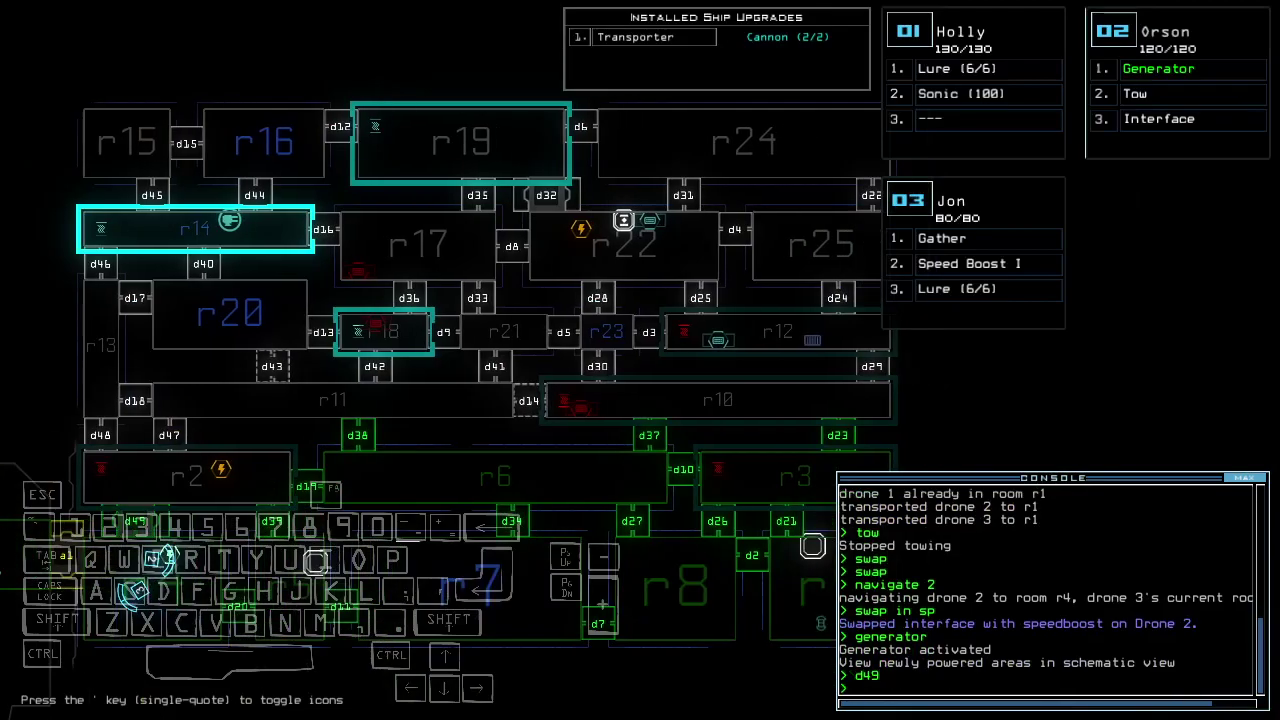
{"action": "key", "text": "Return"}
{"action": "key", "text": "space"}
{"action": "key", "text": "Up"}
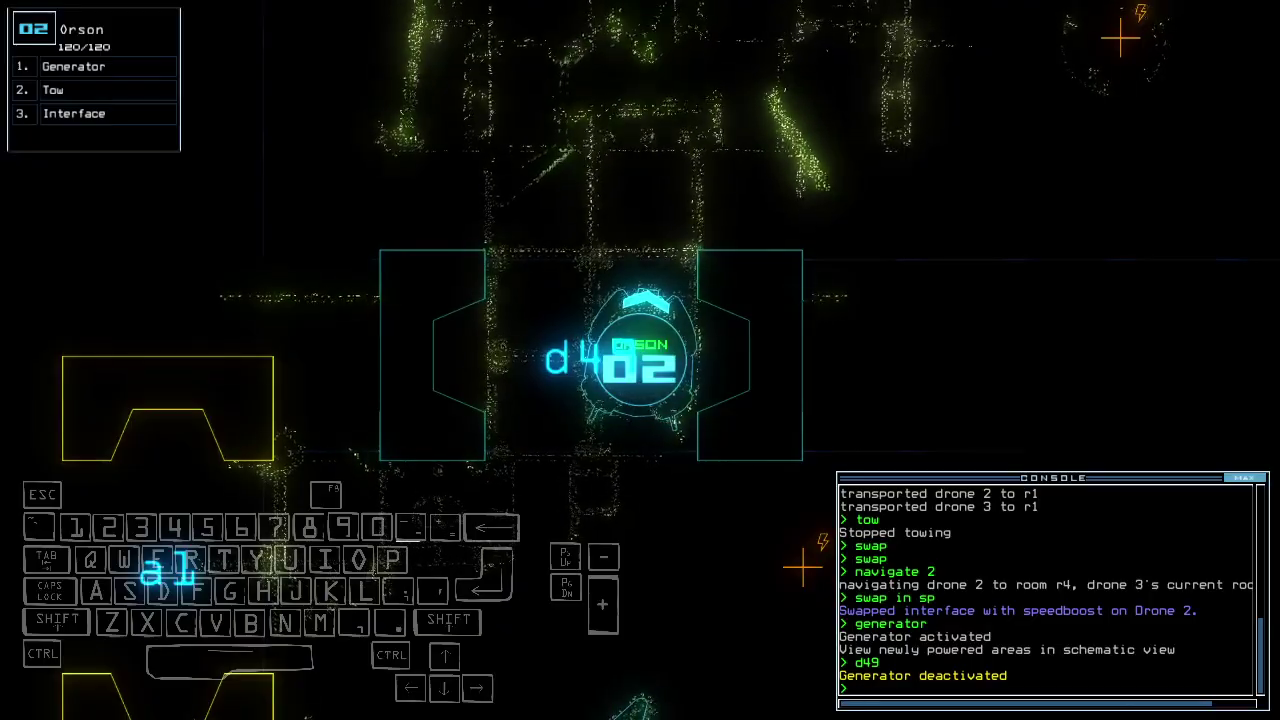
{"action": "key", "text": "Up"}
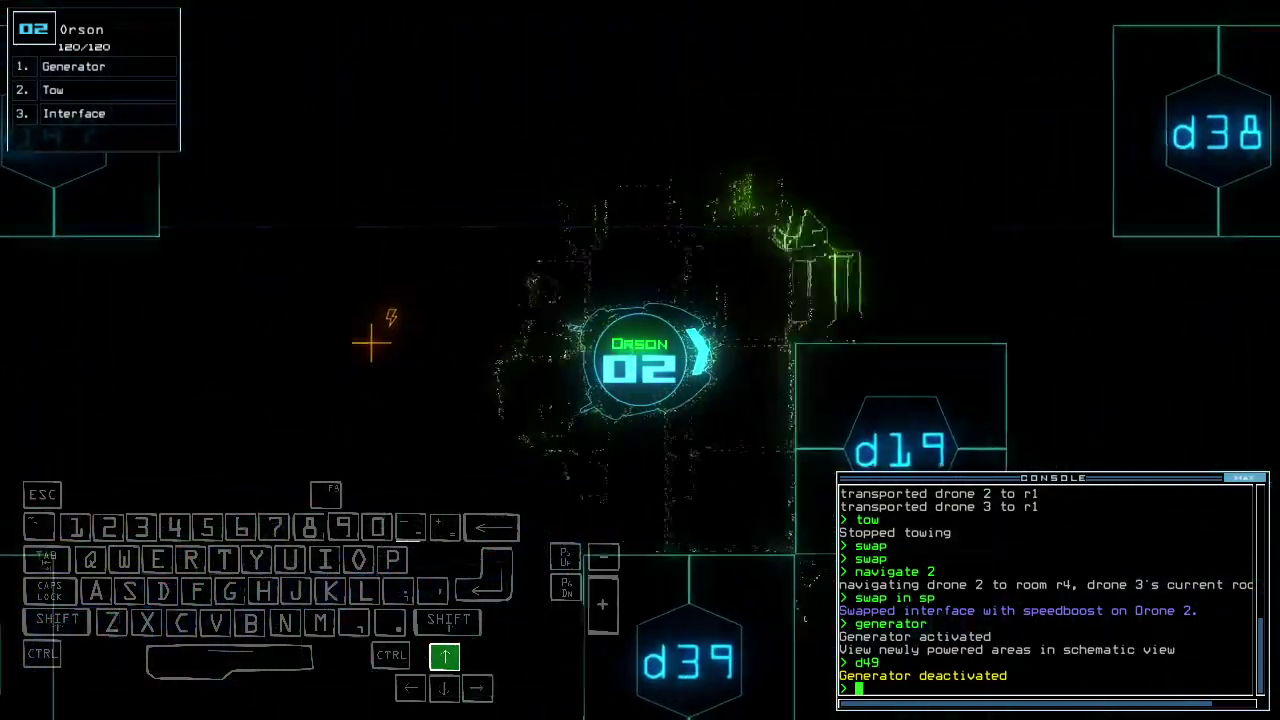
With Jon, swap speed boost and interface back and forth, resending drone 2 to r4.
{"action": "key", "text": "3"}
{"action": "key", "text": "Left"}
{"action": "type", "text": "swap in sp"}
{"action": "key", "text": "Return"}
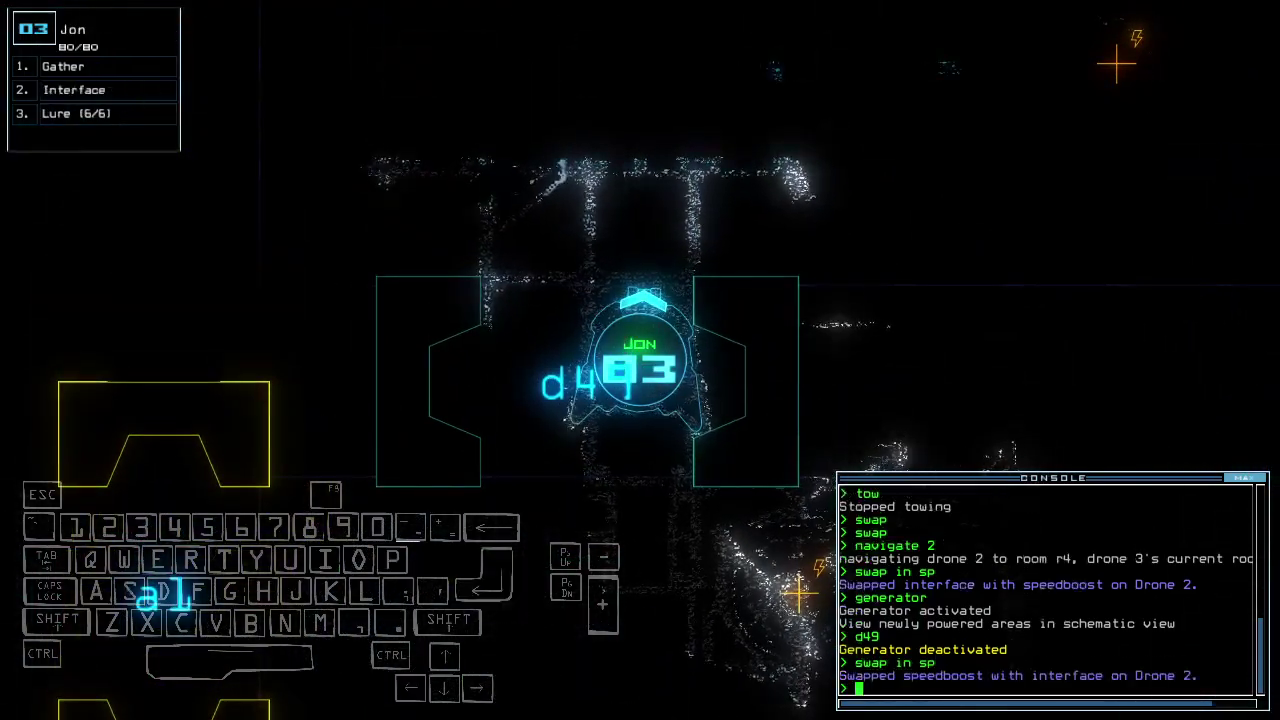
{"action": "key", "text": "space"}
{"action": "type", "text": "navigate 2 r"}
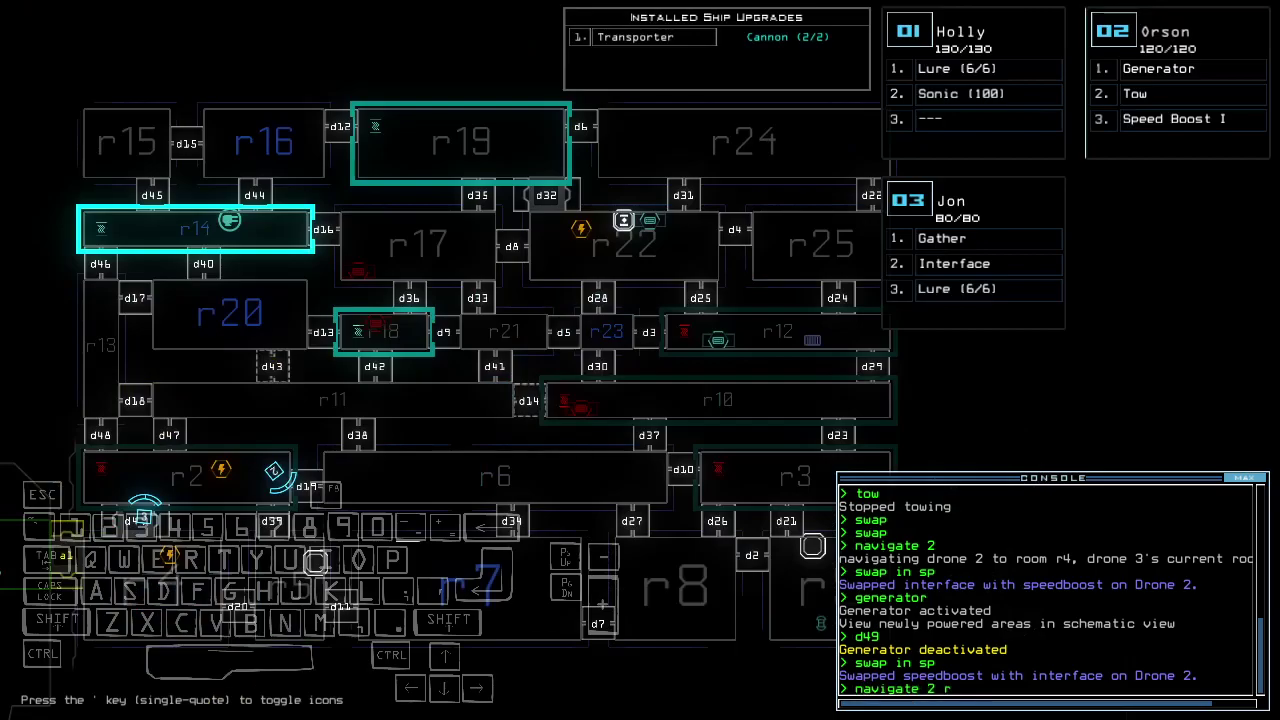
{"action": "type", "text": "4"}
{"action": "key", "text": "Return"}
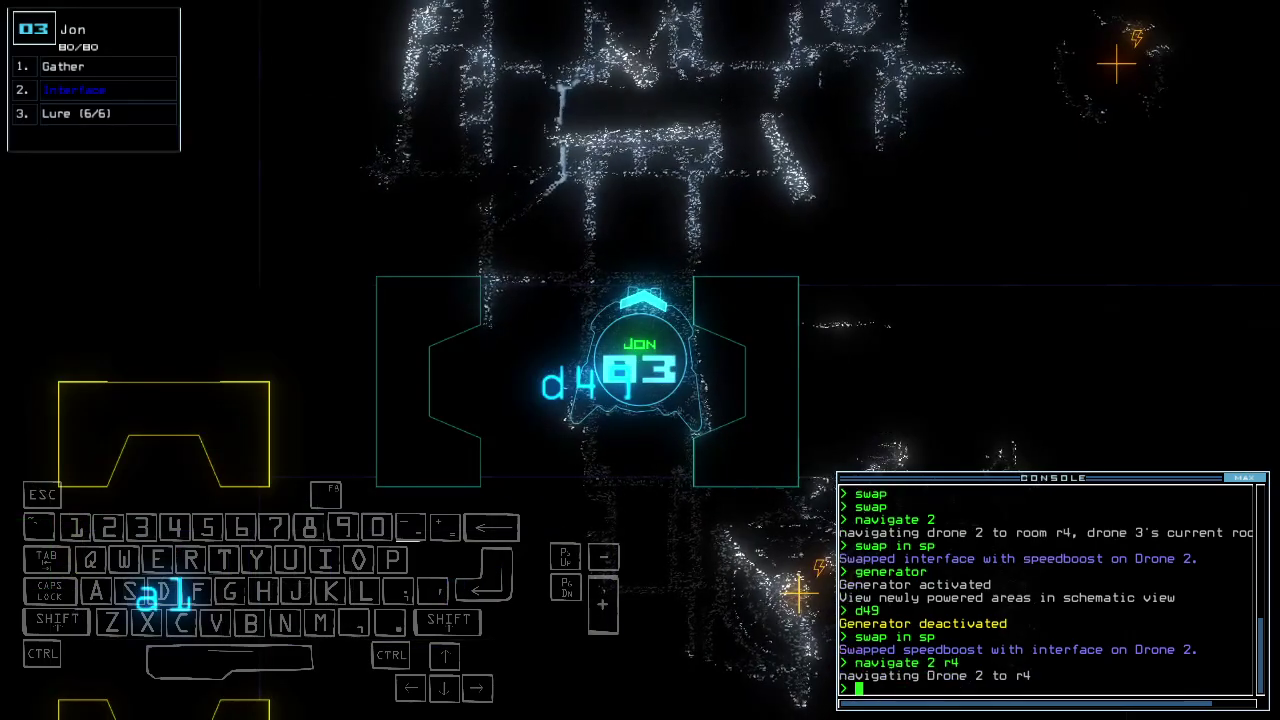
{"action": "key", "text": "Down"}
{"action": "key", "text": "Return"}
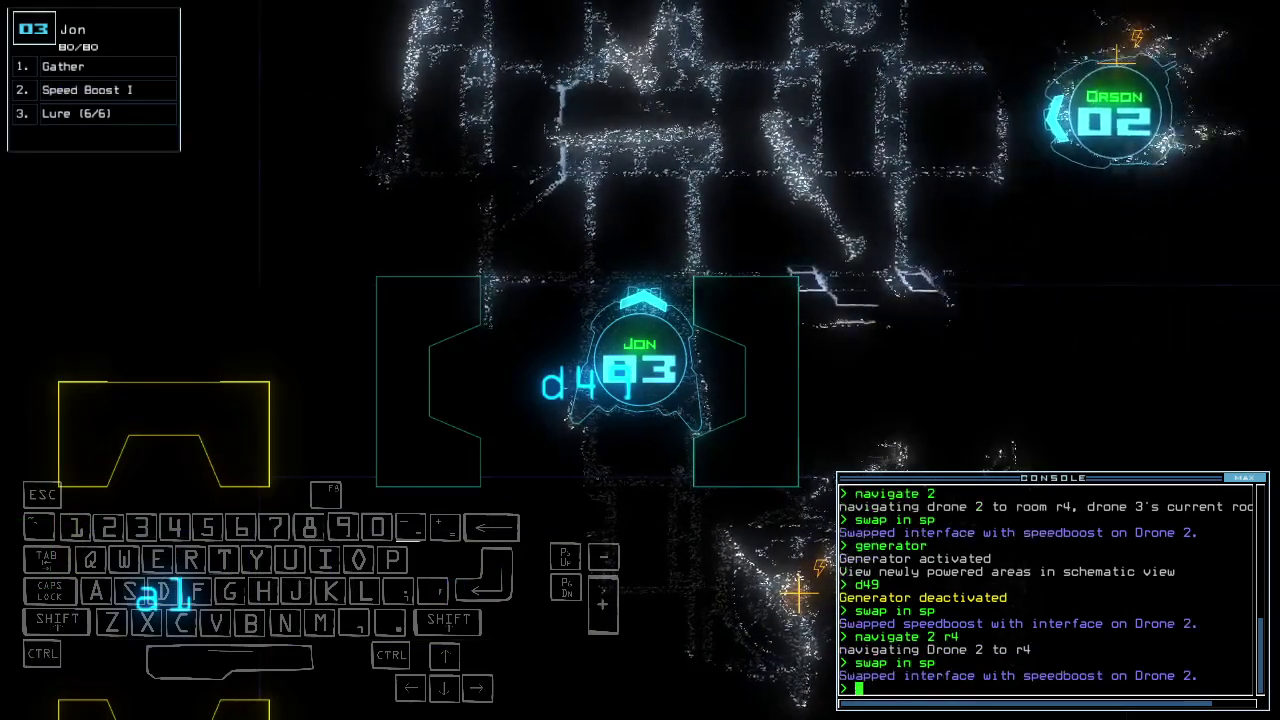
{"action": "key", "text": "Up"}
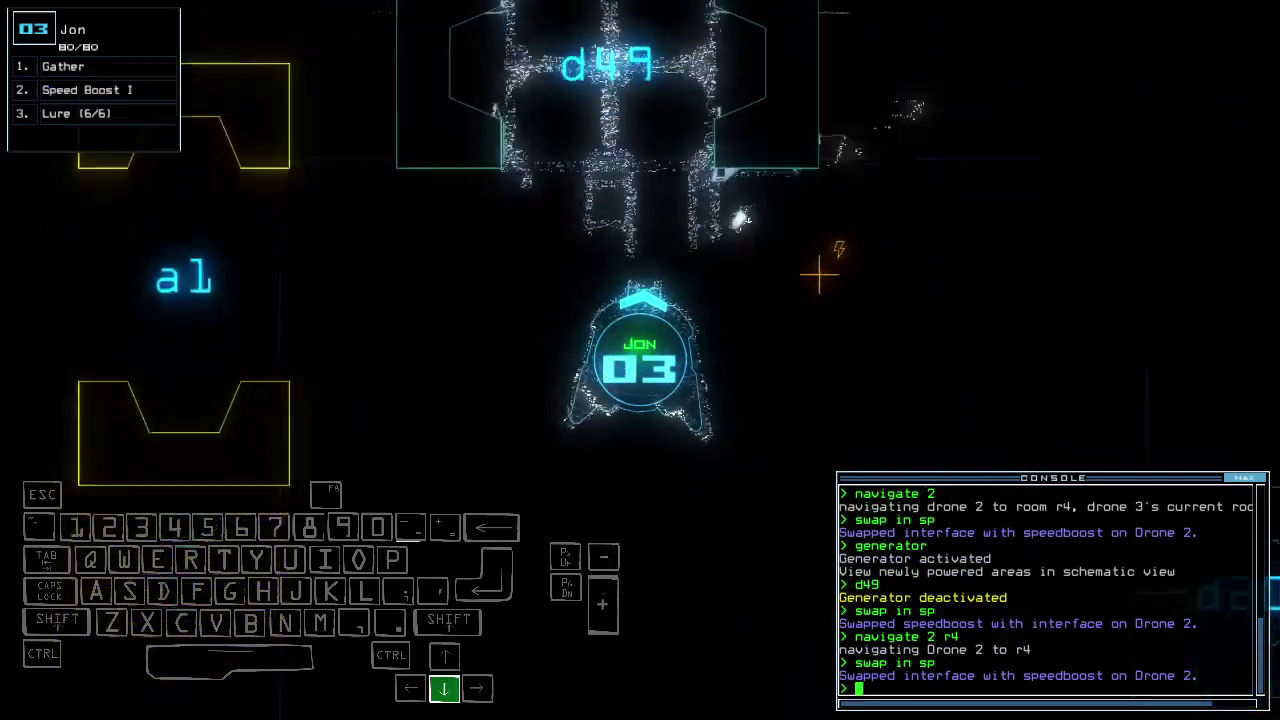
{"action": "key", "text": "Down"}
{"action": "key", "text": "Return"}
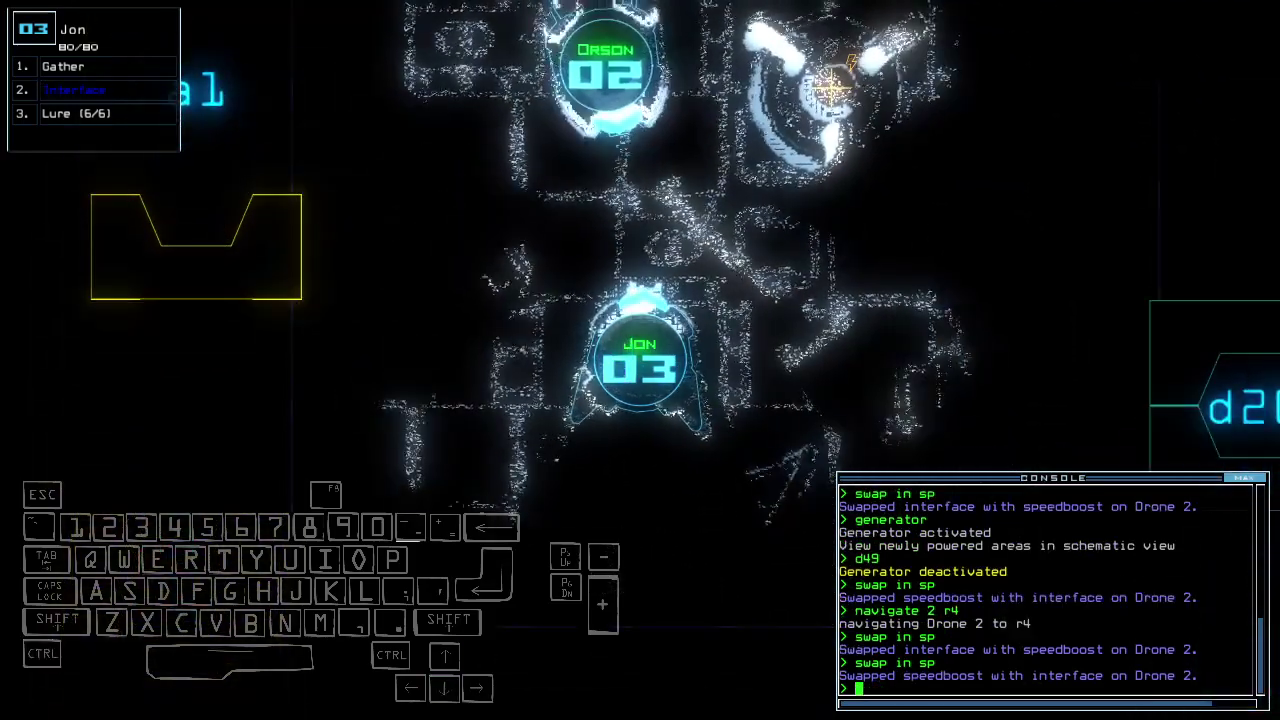
Drive Orson up the corridor, send drone 3 to room r2, and activate the generator.
{"action": "key", "text": "2"}
{"action": "key", "text": "Up"}
{"action": "key", "text": "Left"}
{"action": "key", "text": "Up"}
{"action": "type", "text": "navigate 3"}
{"action": "key", "text": "Return"}
{"action": "key", "text": "Up"}
{"action": "type", "text": "generator"}
{"action": "key", "text": "Return"}
{"action": "key", "text": "space"}
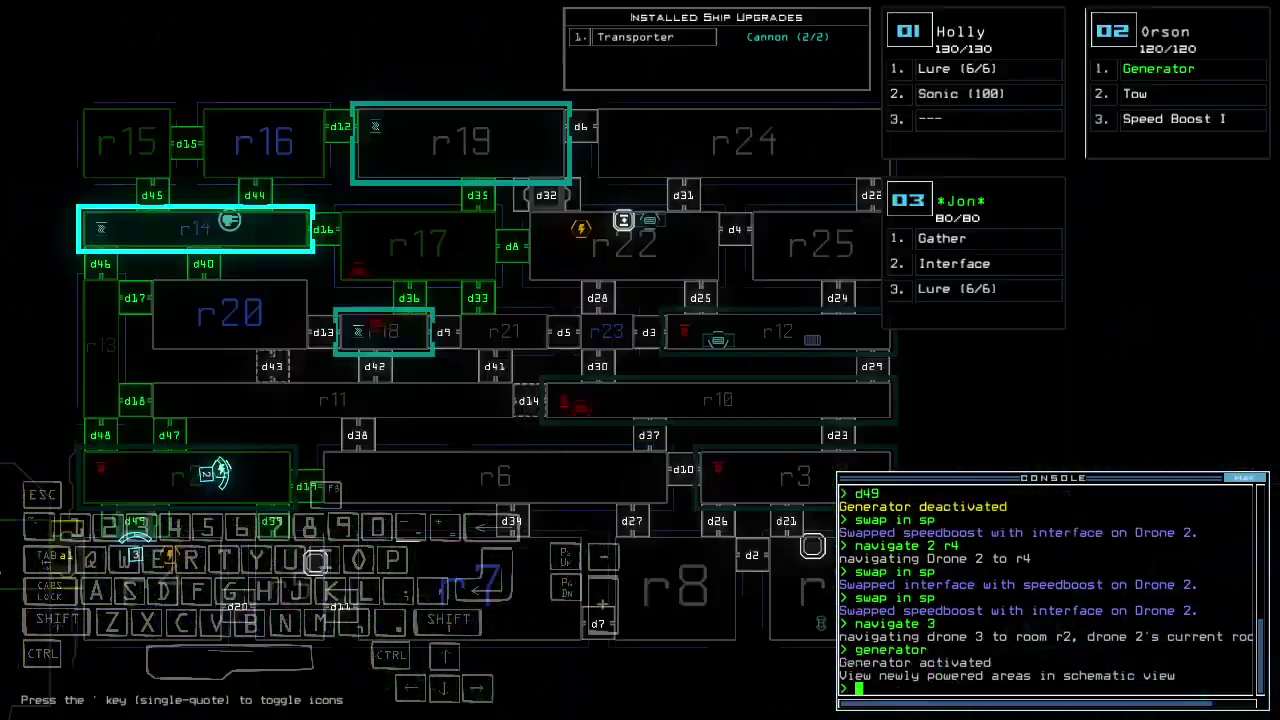
{"action": "type", "text": "3"}
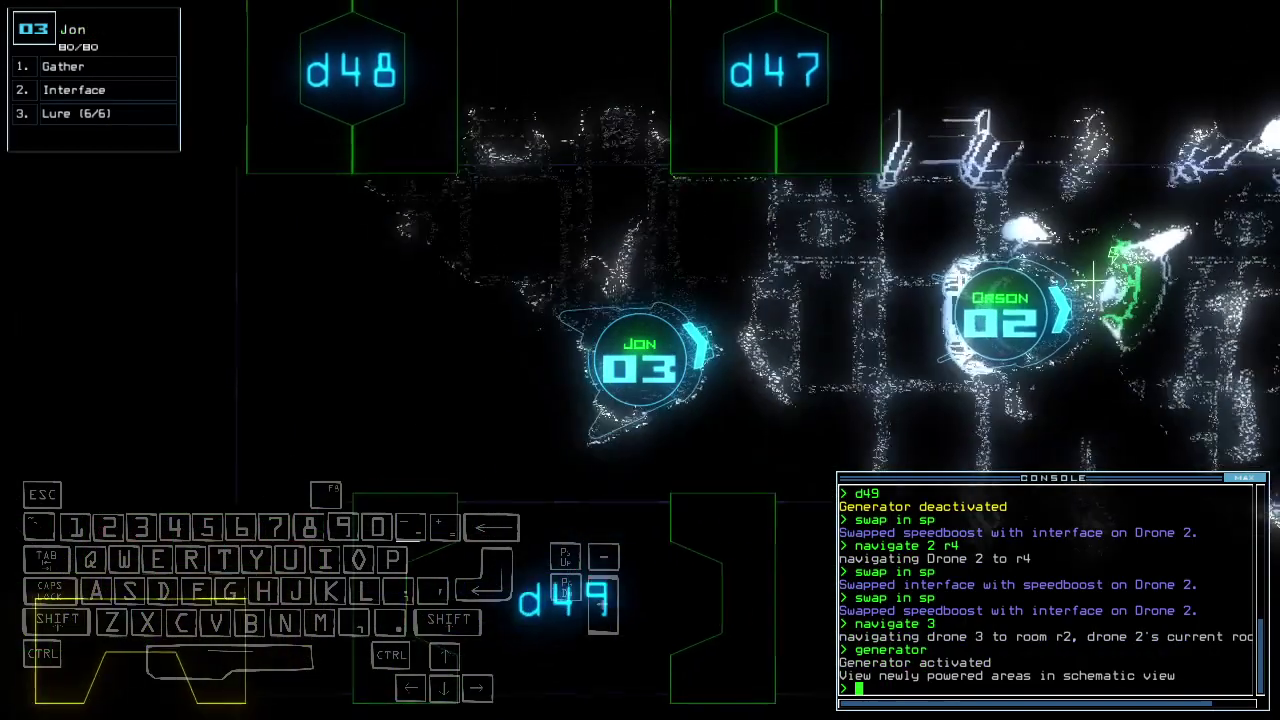
{"action": "type", "text": "l"}
{"action": "key", "text": "Return"}
Drop a lure, open door d47, and have Jon gather scrap beyond it.
{"action": "key", "text": "Up"}
{"action": "type", "text": "dd37"}
{"action": "key", "text": "Return"}
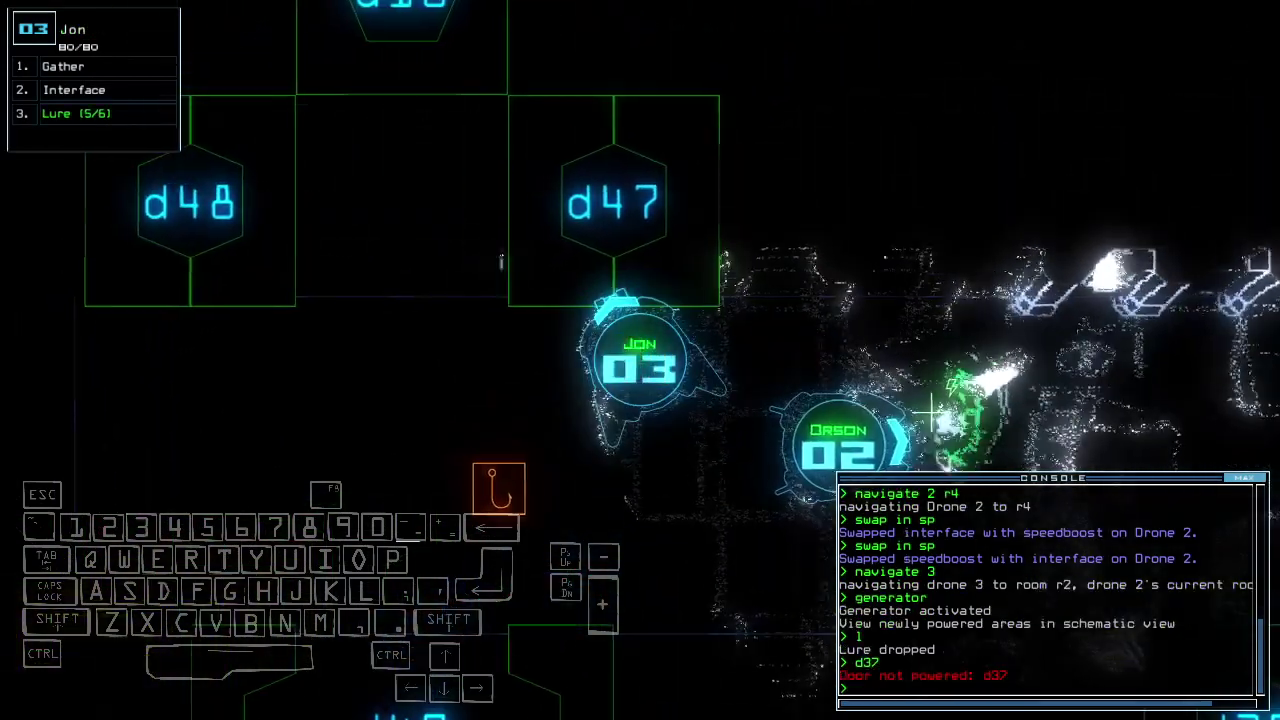
{"action": "type", "text": "d48"}
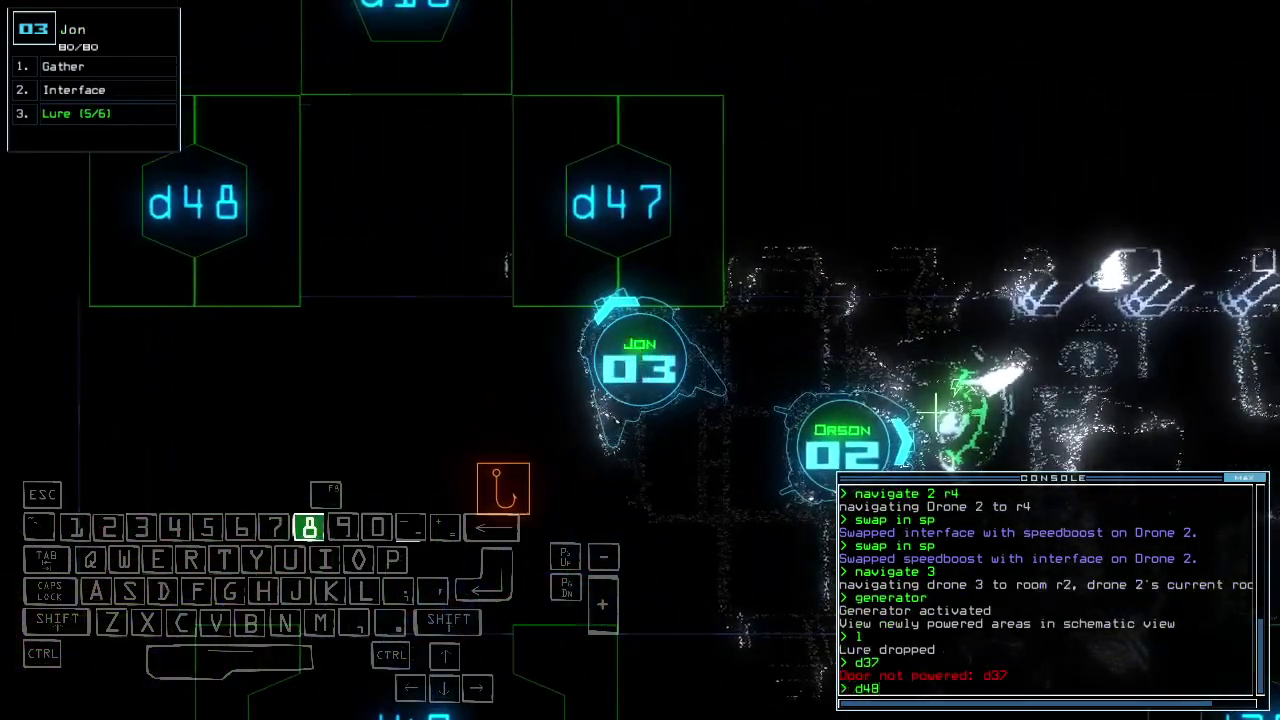
{"action": "key", "text": "BackSpace"}
{"action": "type", "text": "7"}
{"action": "key", "text": "Return"}
{"action": "key", "text": "Up"}
{"action": "key", "text": "Up"}
{"action": "key", "text": "Left"}
{"action": "key", "text": "Up"}
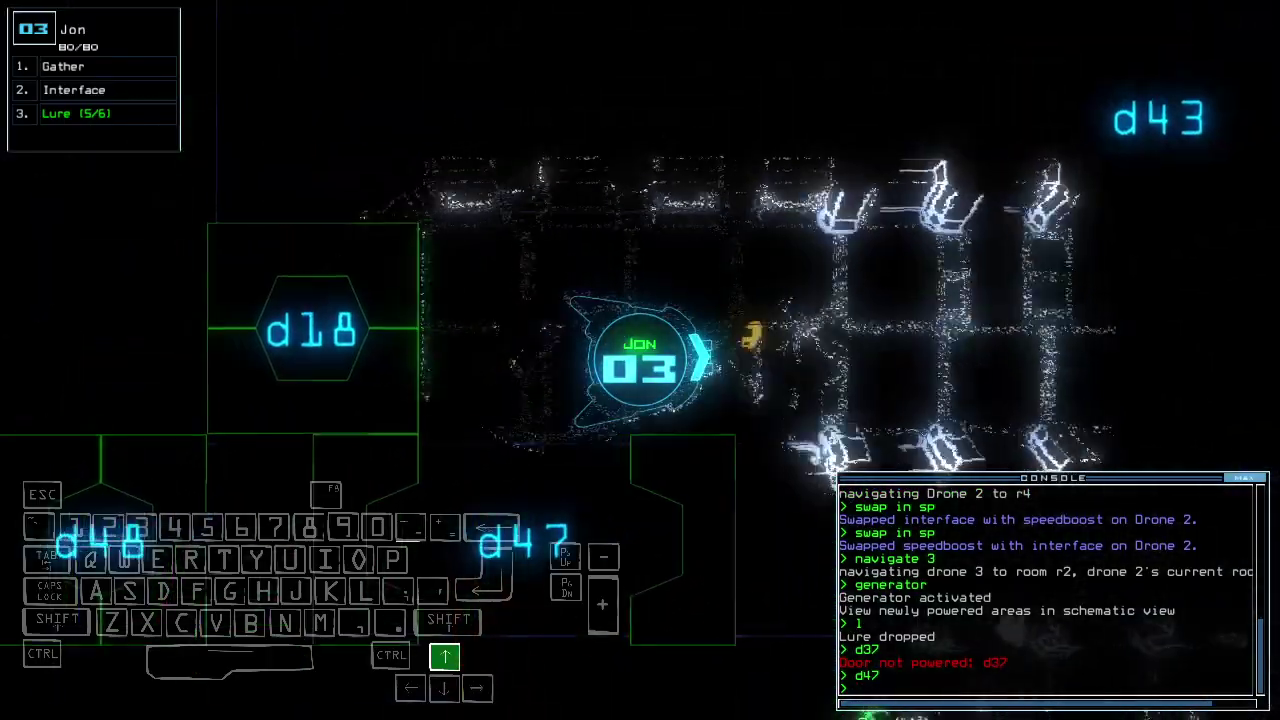
{"action": "type", "text": "g"}
{"action": "key", "text": "Return"}
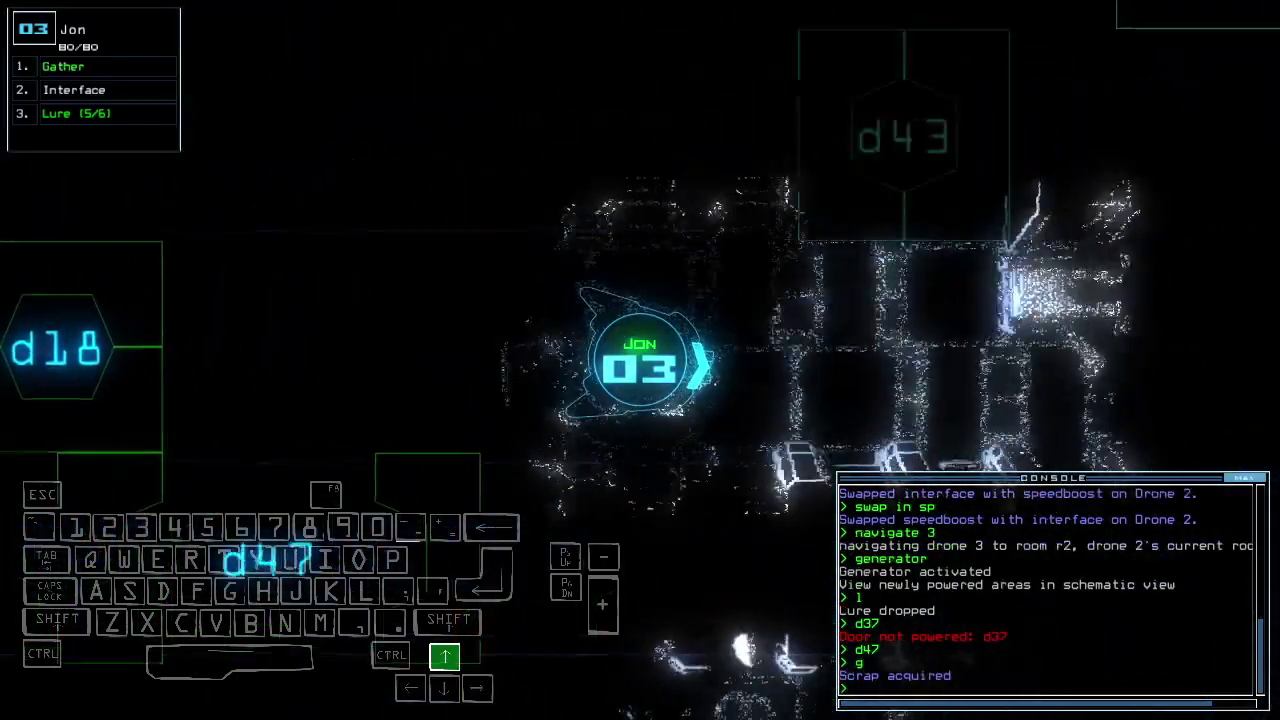
{"action": "key", "text": "Up"}
{"action": "key", "text": "Up"}
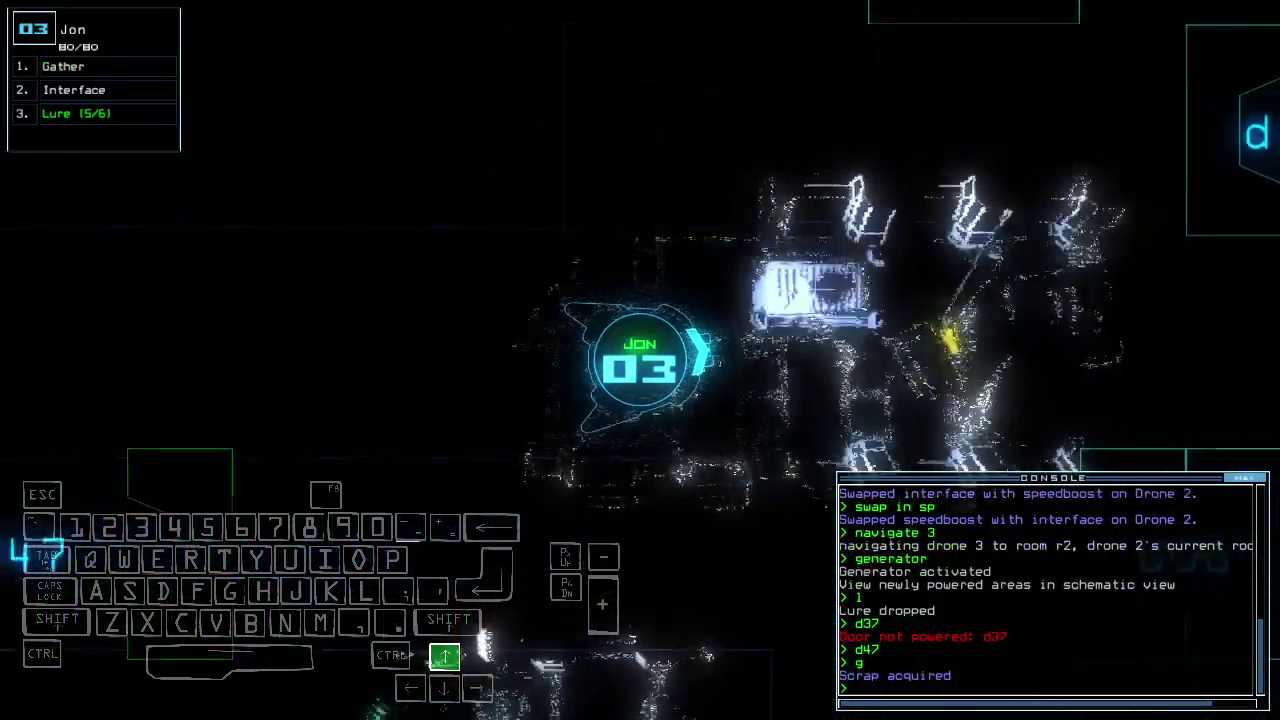
{"action": "type", "text": "g"}
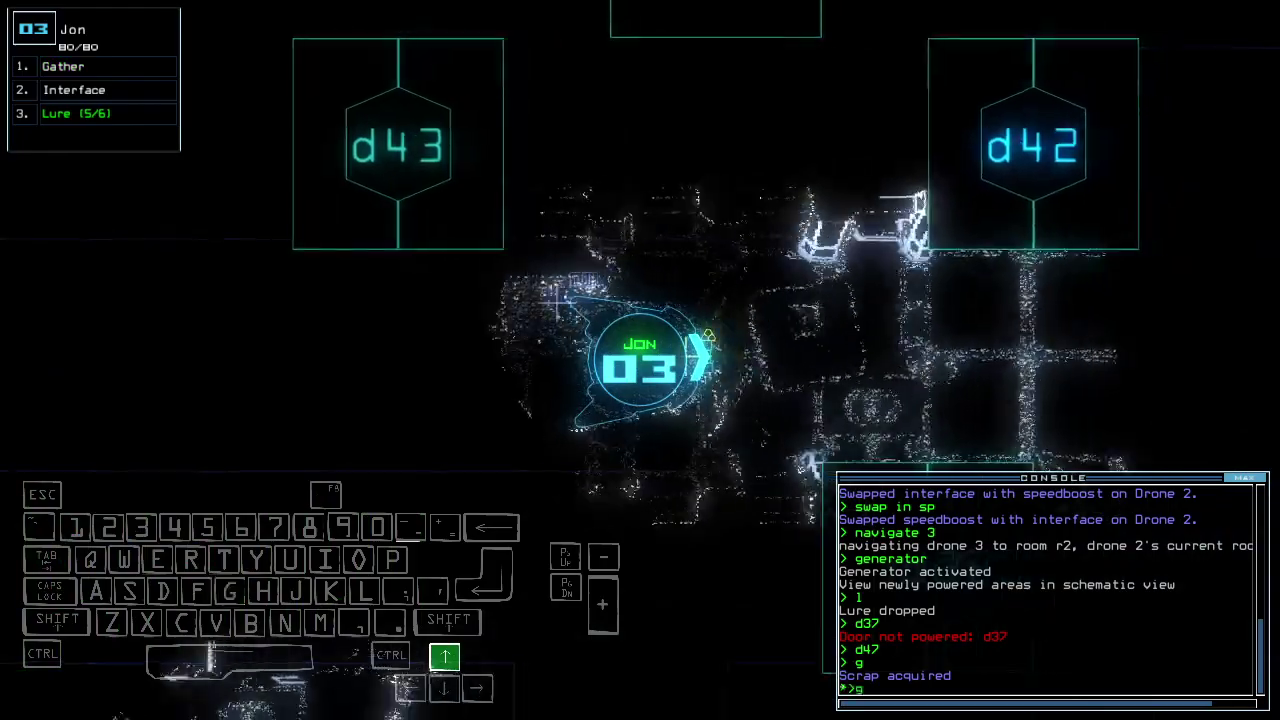
{"action": "key", "text": "Return"}
{"action": "key", "text": "Up"}
{"action": "key", "text": "Up"}
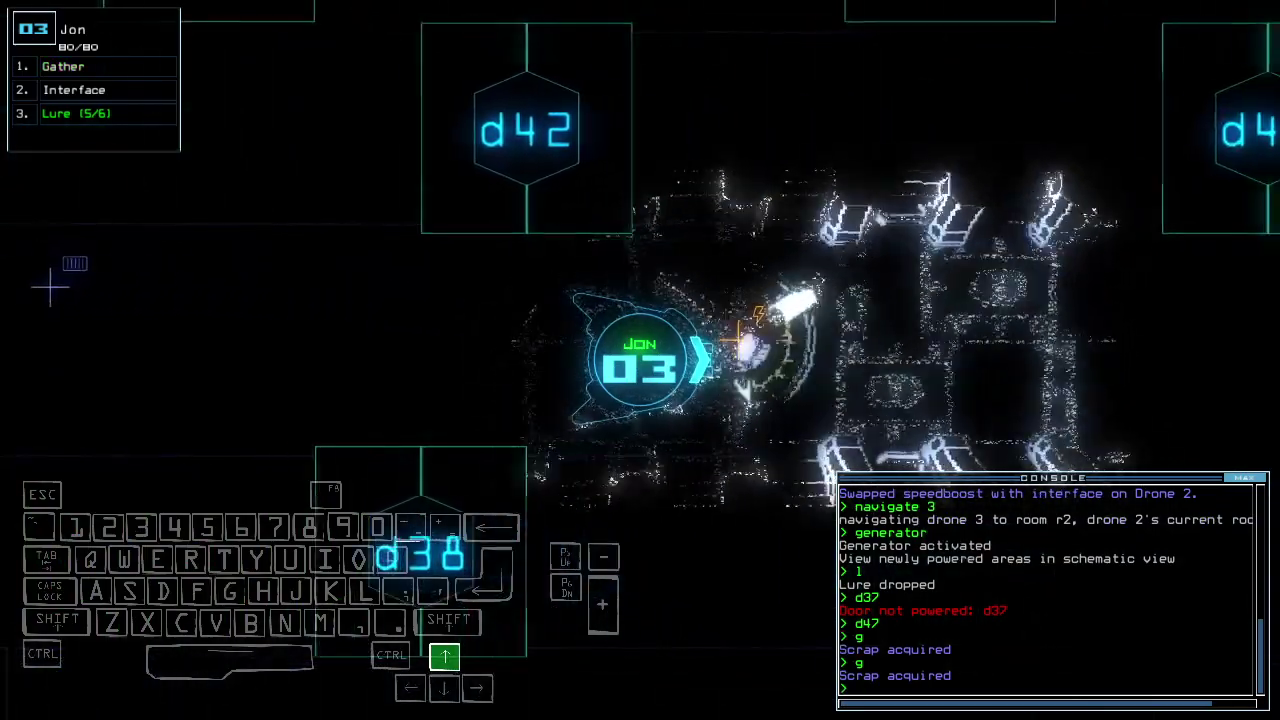
Move drone 03 forward, then cycle drone 02's generator off and back on elsewhere.
{"action": "key", "text": "Up"}
{"action": "key", "text": "Up"}
{"action": "key", "text": "Up"}
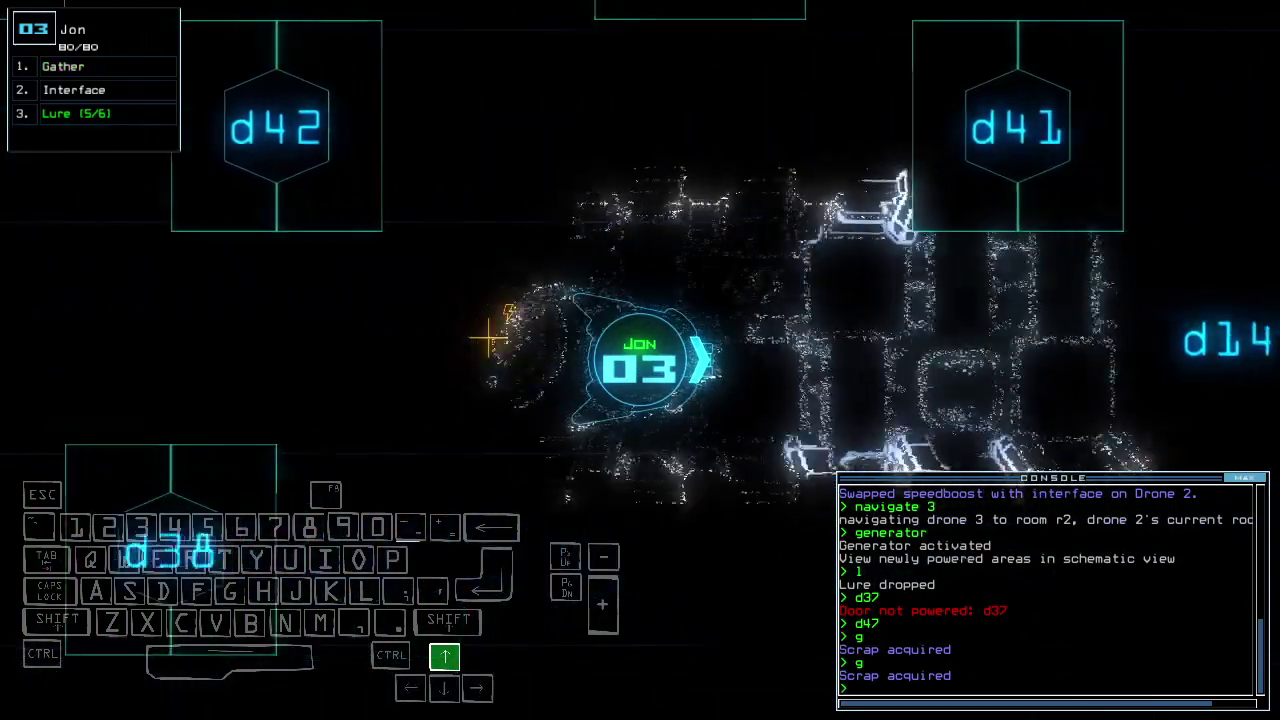
{"action": "key", "text": "space"}
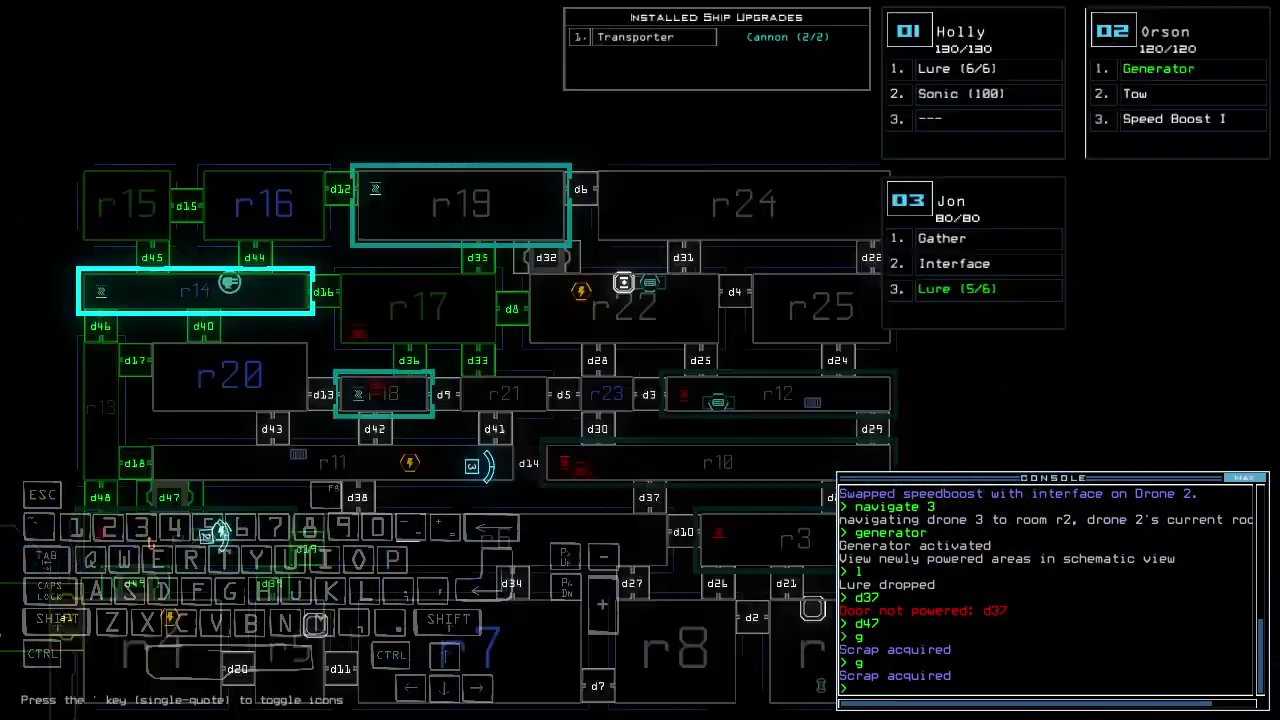
{"action": "key", "text": "Up"}
{"action": "key", "text": "Left"}
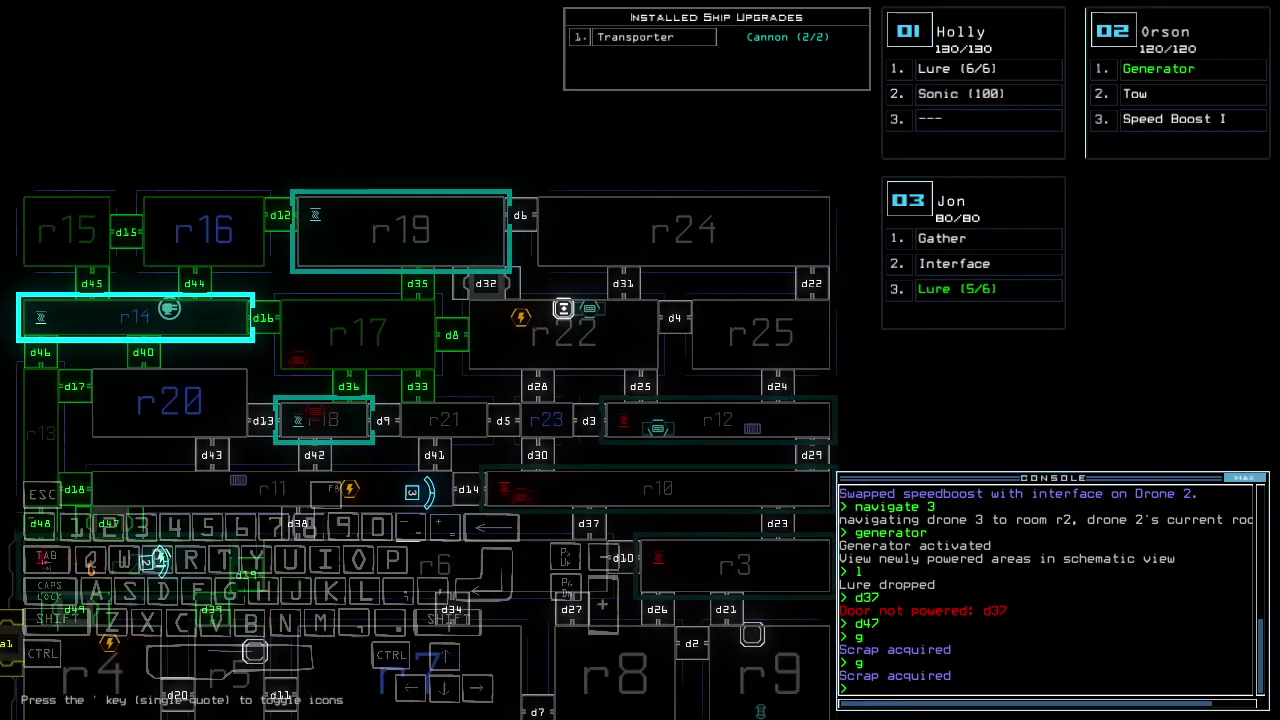
{"action": "key", "text": "Left"}
{"action": "key", "text": "Left"}
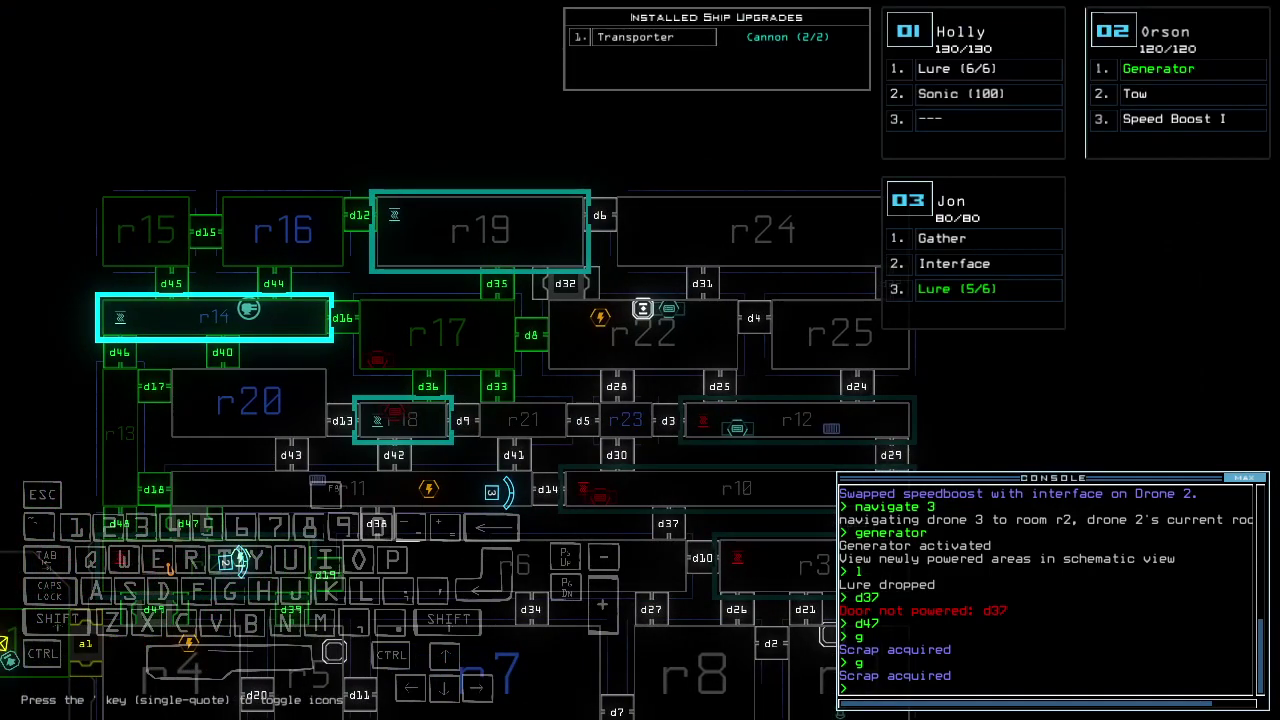
{"action": "key", "text": "space"}
{"action": "key", "text": "space"}
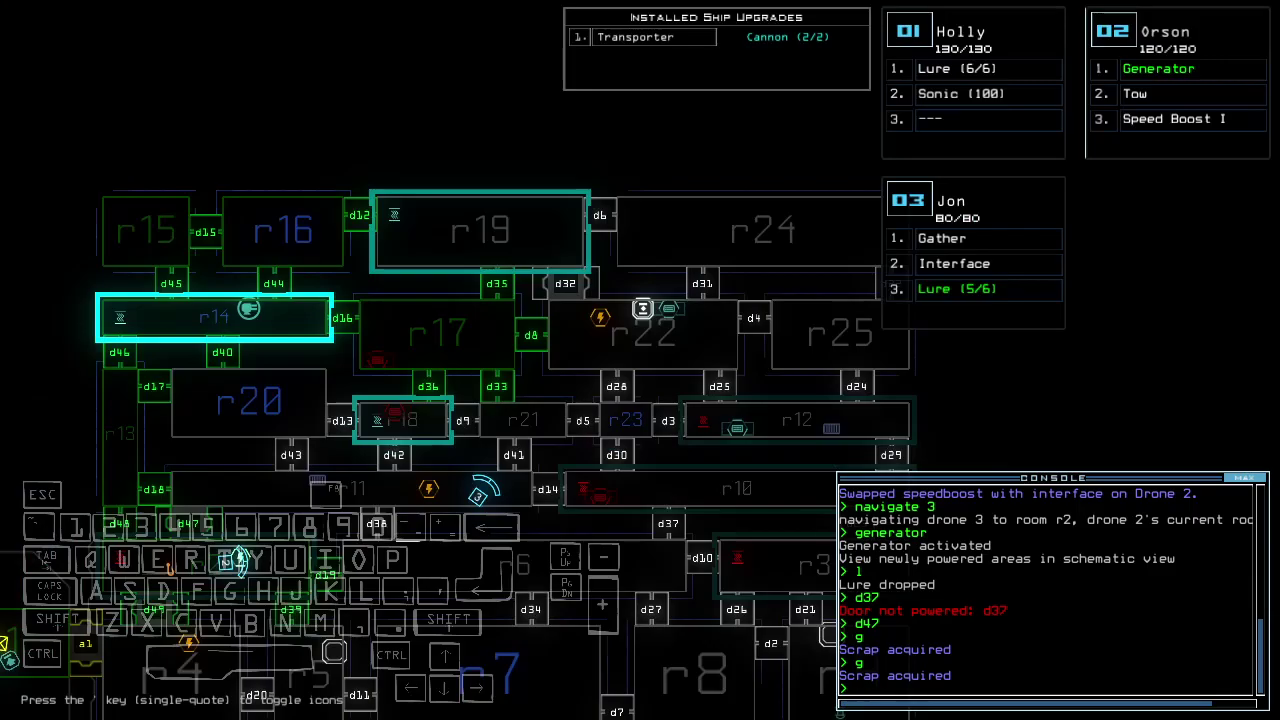
{"action": "key", "text": "space"}
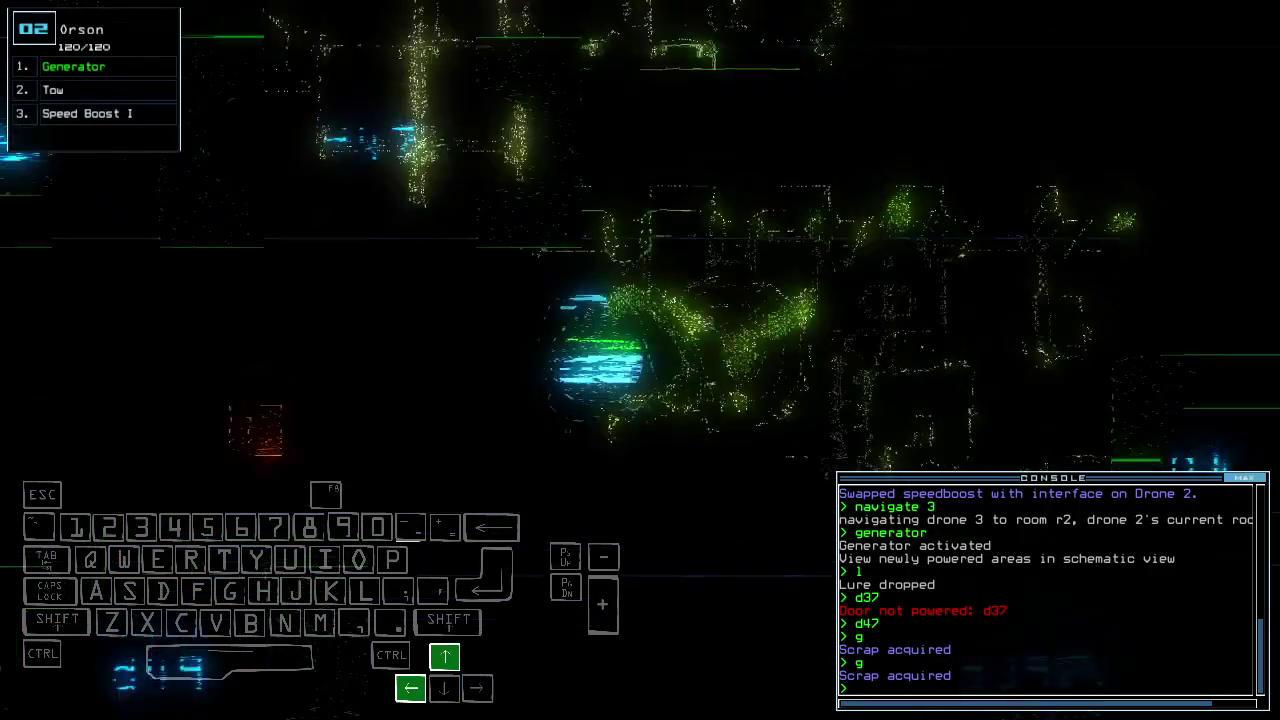
{"action": "key", "text": "Up"}
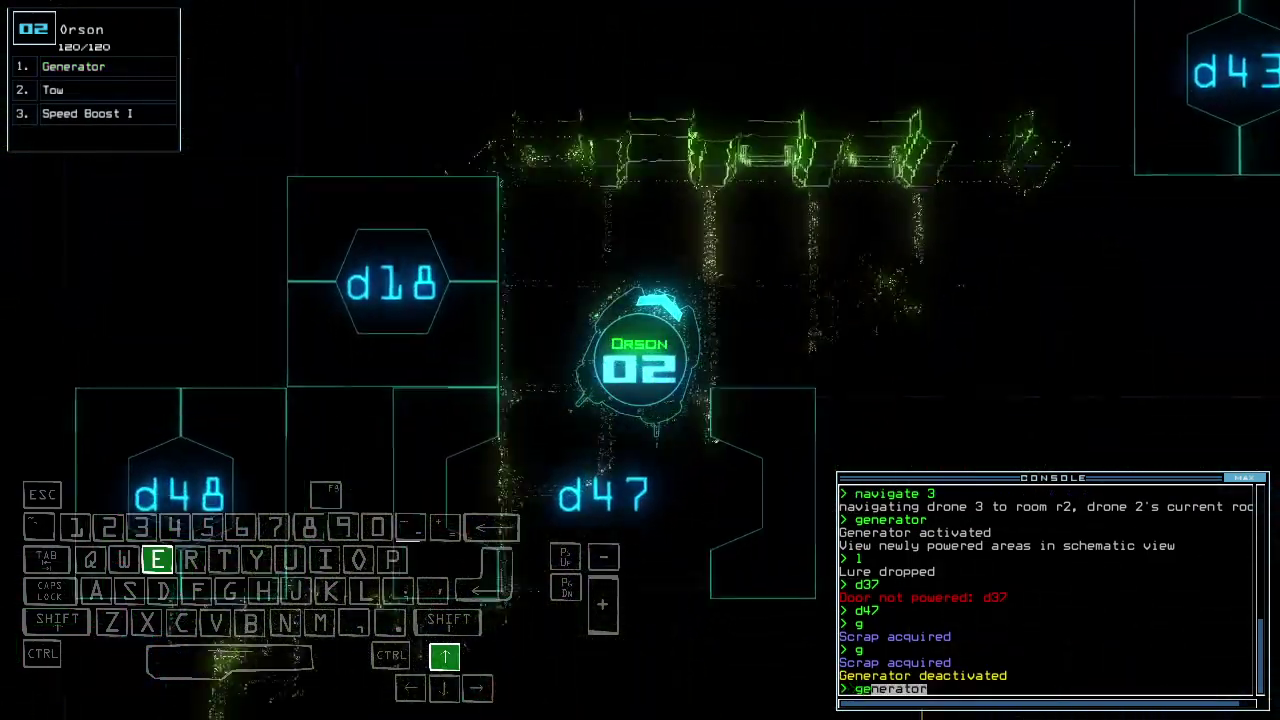
{"action": "key", "text": "space"}
{"action": "type", "text": "d"}
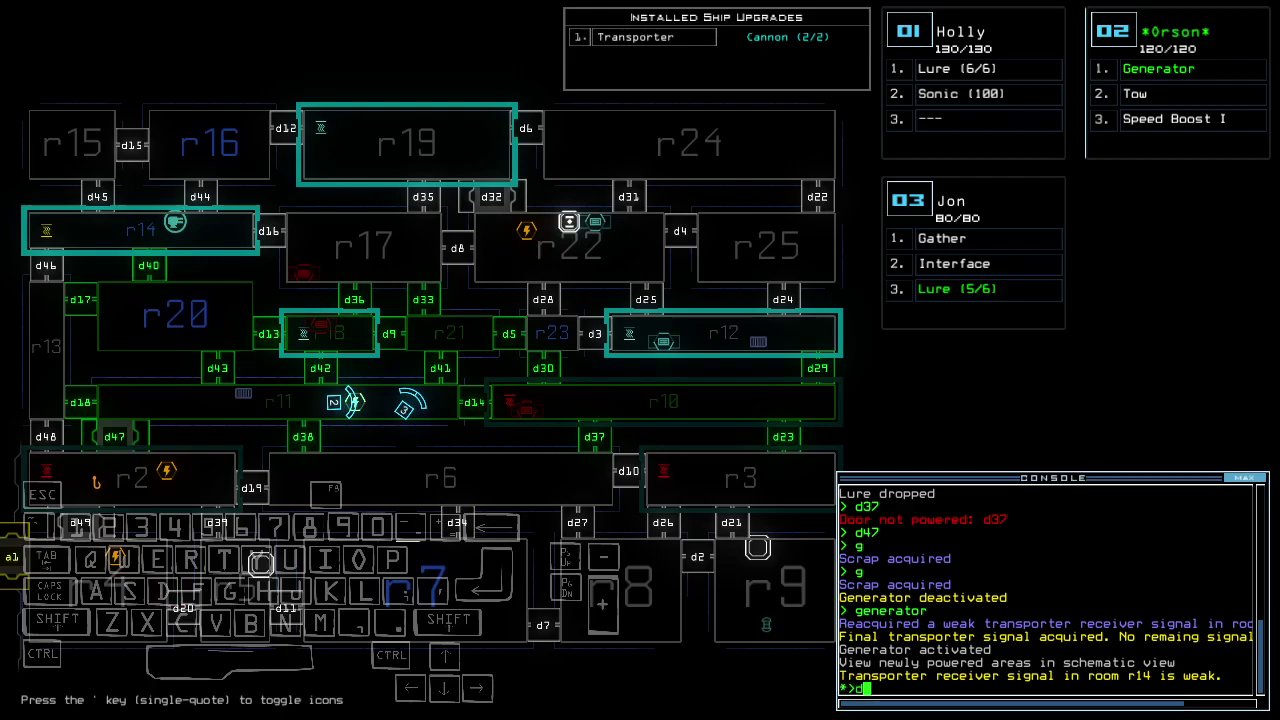
{"action": "type", "text": "13"}
Open doors d13 and d42, driving the drone forward between them.
{"action": "key", "text": "Return"}
{"action": "key", "text": "Down"}
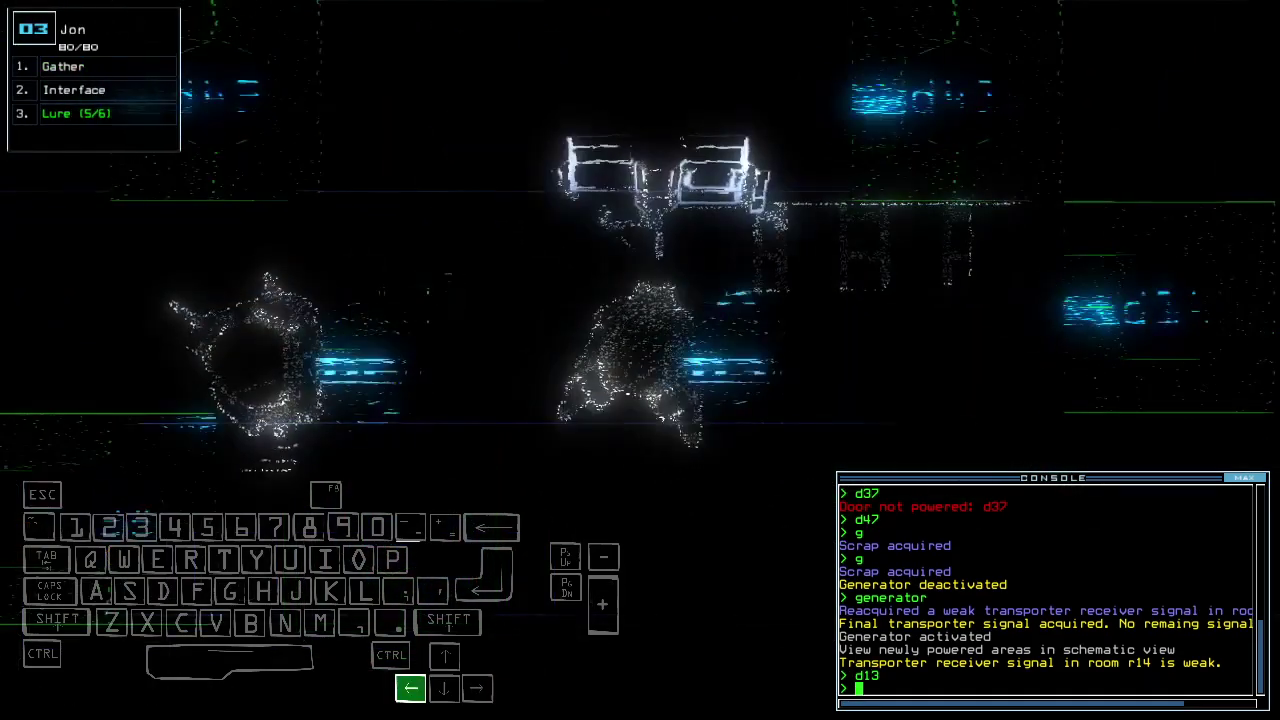
{"action": "key", "text": "Up"}
{"action": "key", "text": "Right"}
{"action": "key", "text": "space"}
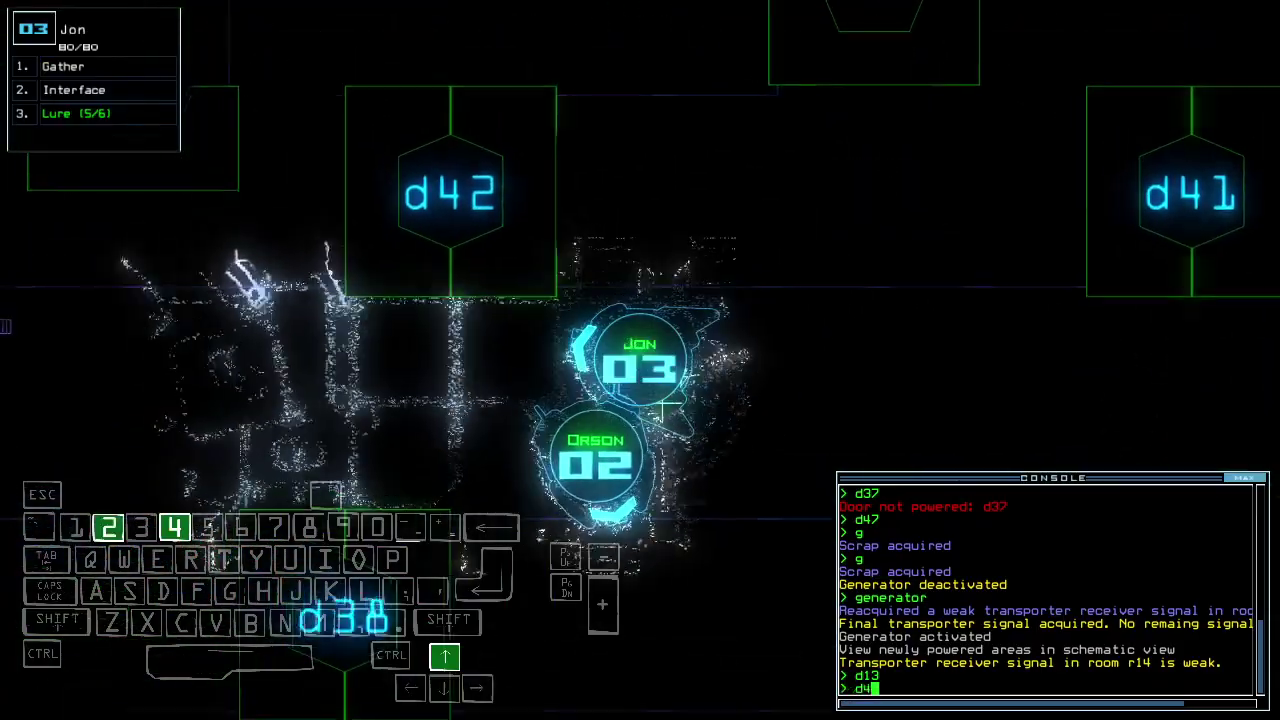
{"action": "type", "text": "d42"}
{"action": "key", "text": "Return"}
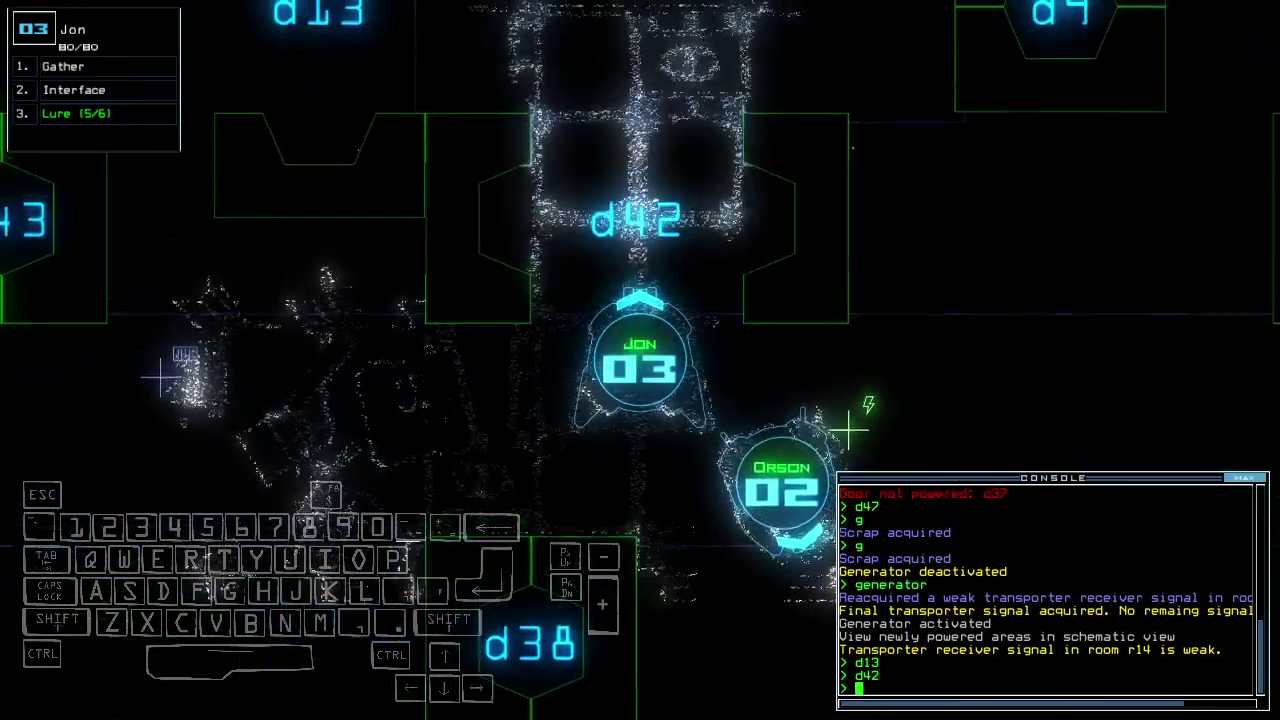
{"action": "type", "text": "cc"}
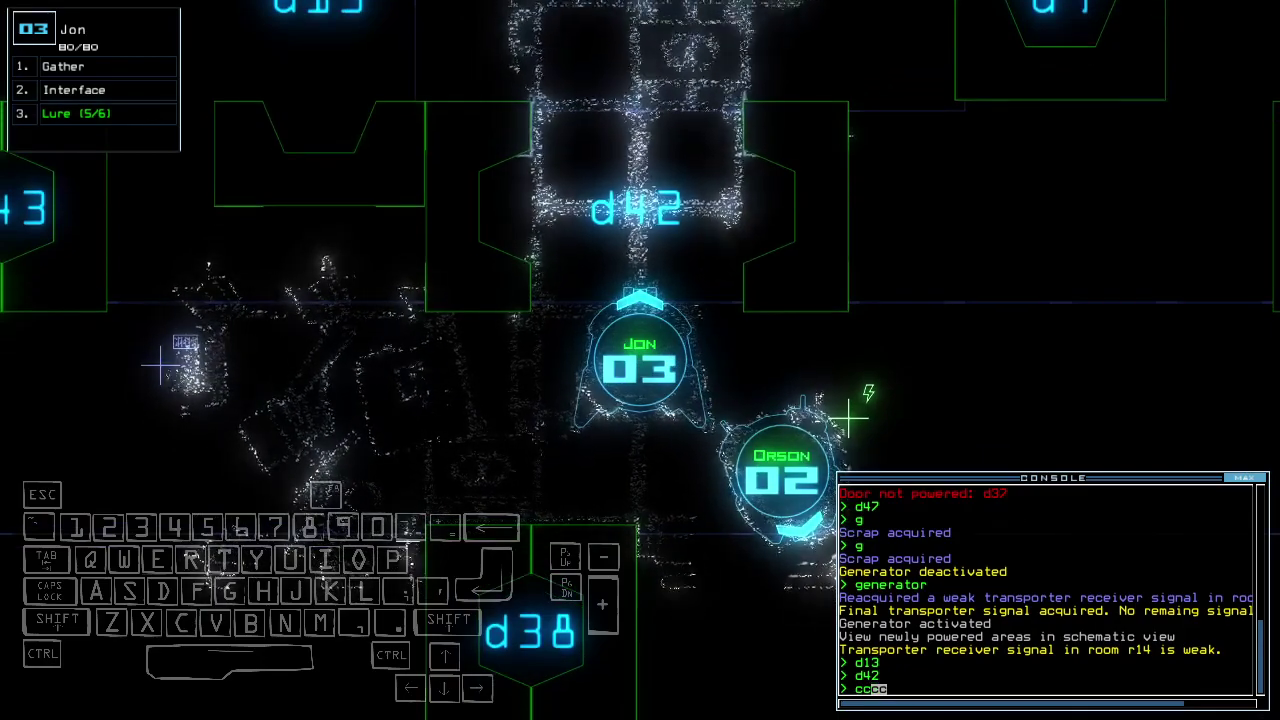
Close the three open doors and flag rooms r18 and r20.
{"action": "key", "text": "Return"}
{"action": "key", "text": "space"}
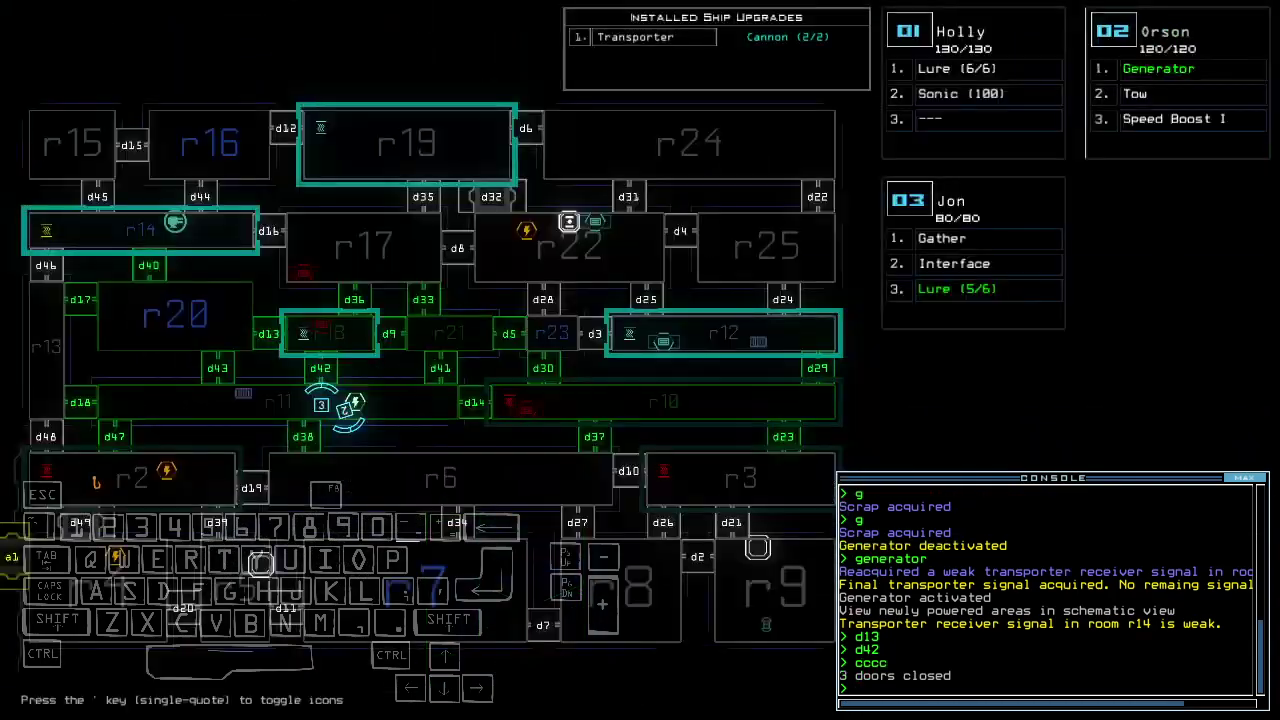
{"action": "type", "text": "f r18r 20"}
{"action": "key", "text": "Return"}
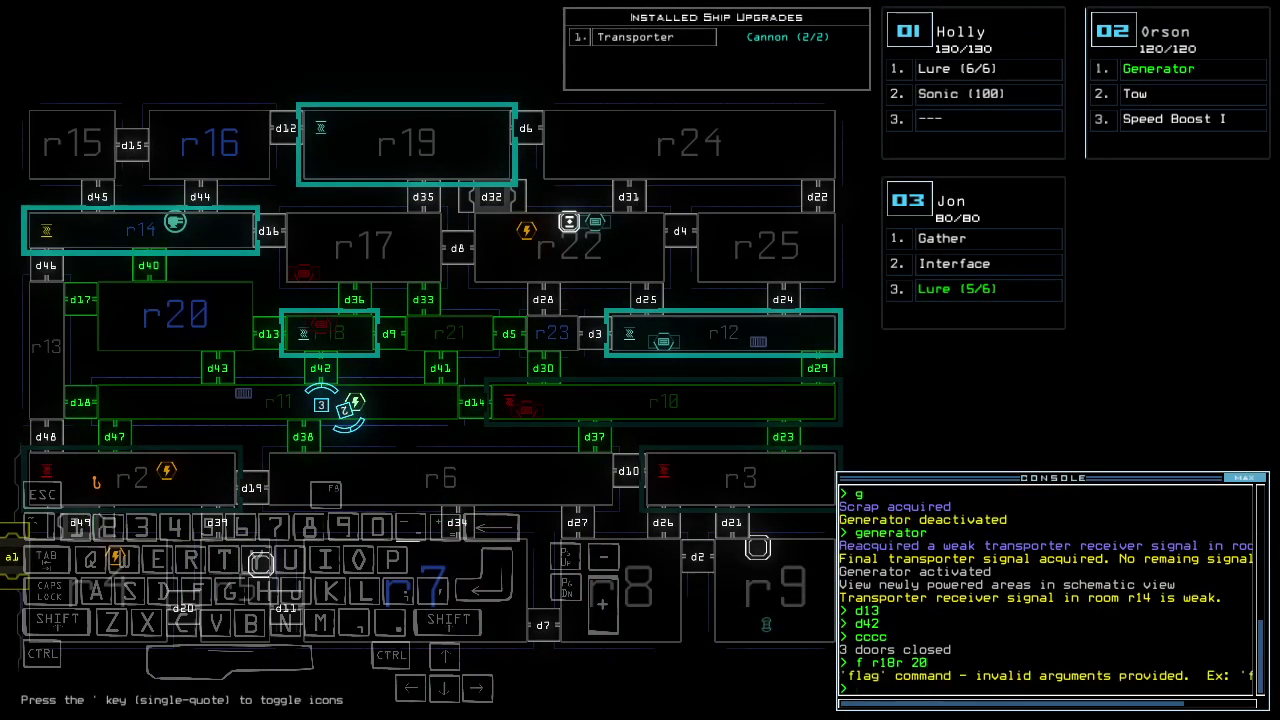
{"action": "type", "text": "f r18"}
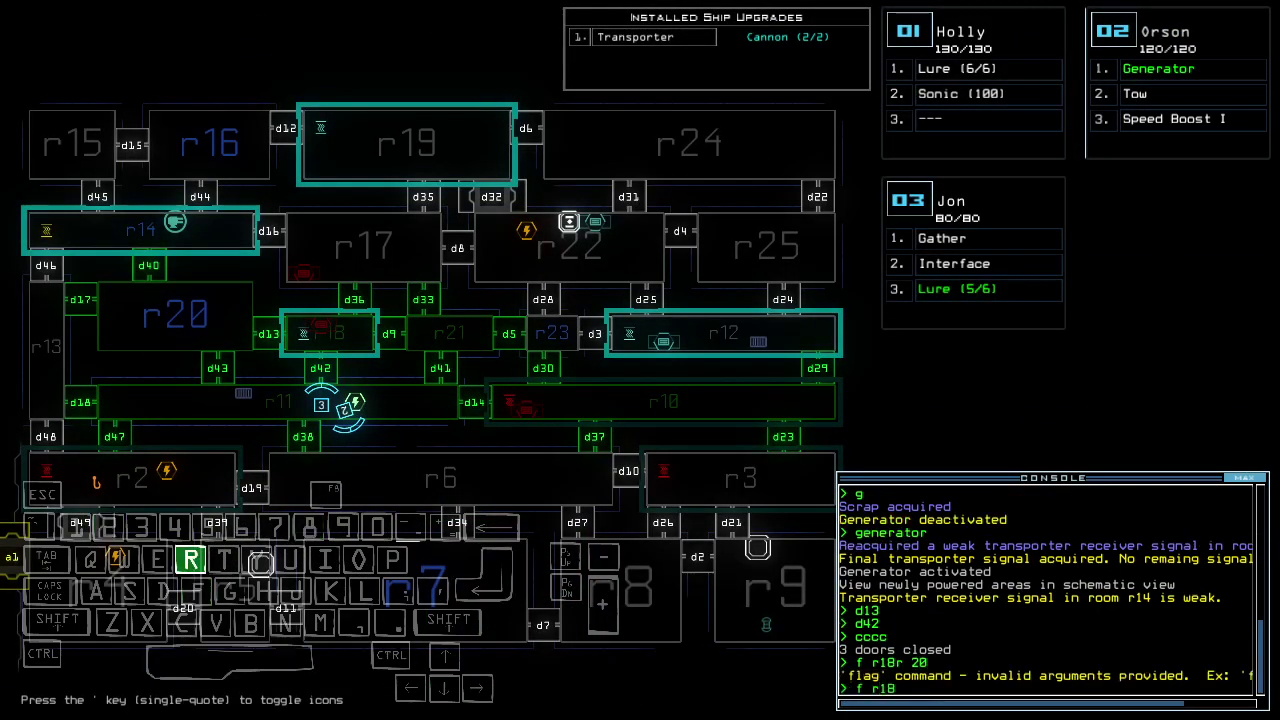
{"action": "type", "text": "0"}
{"action": "key", "text": "Return"}
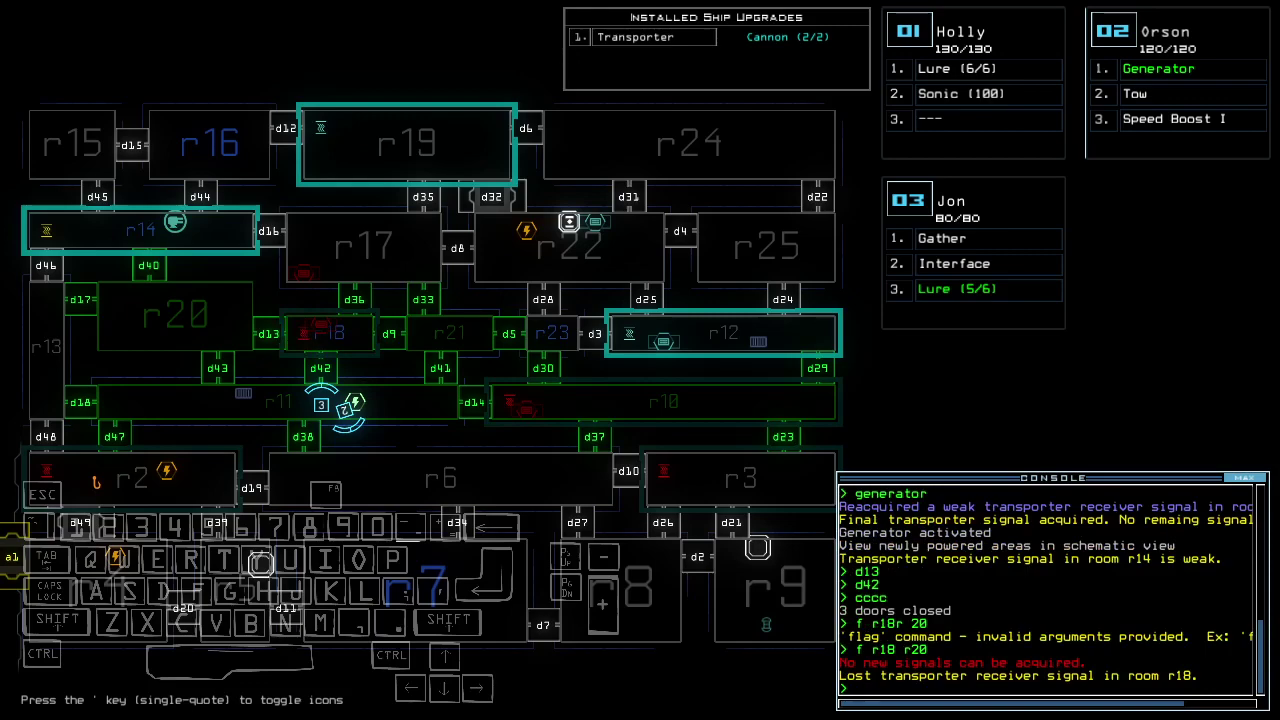
Drop a lure from drone 03, open door d43 and drive the drone onward.
{"action": "key", "text": "Up"}
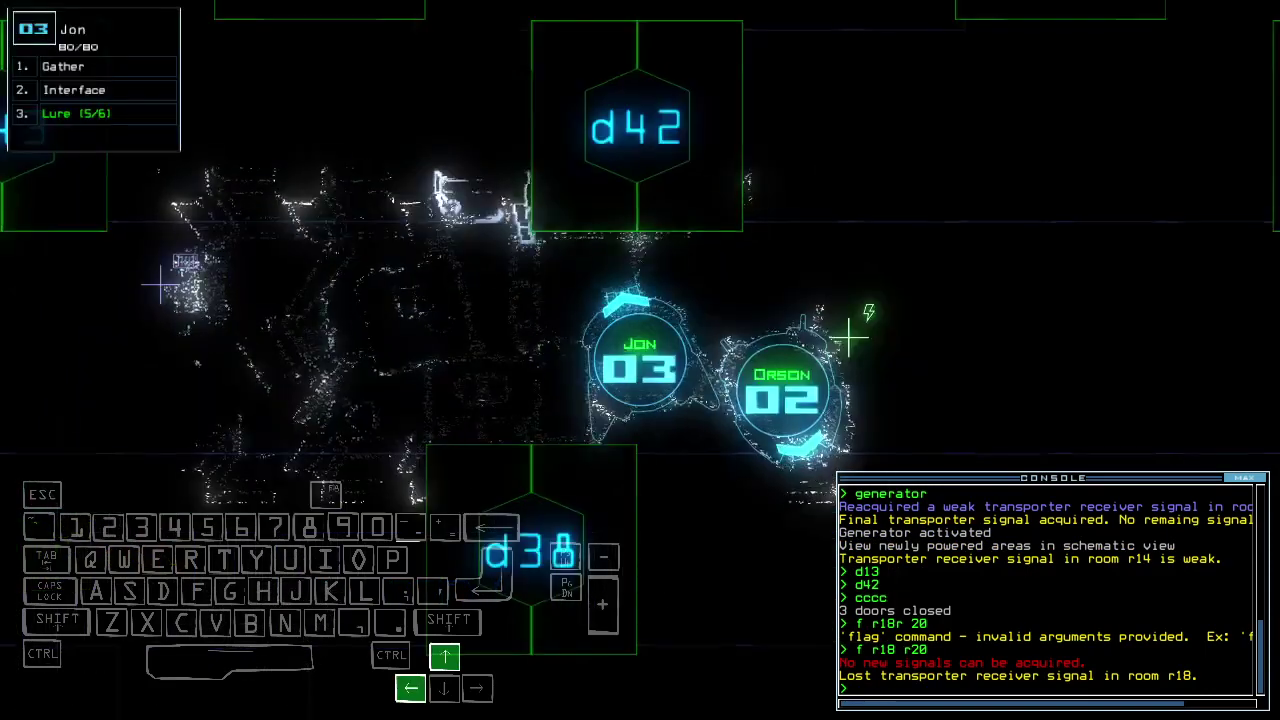
{"action": "key", "text": "Return"}
{"action": "type", "text": "d43"}
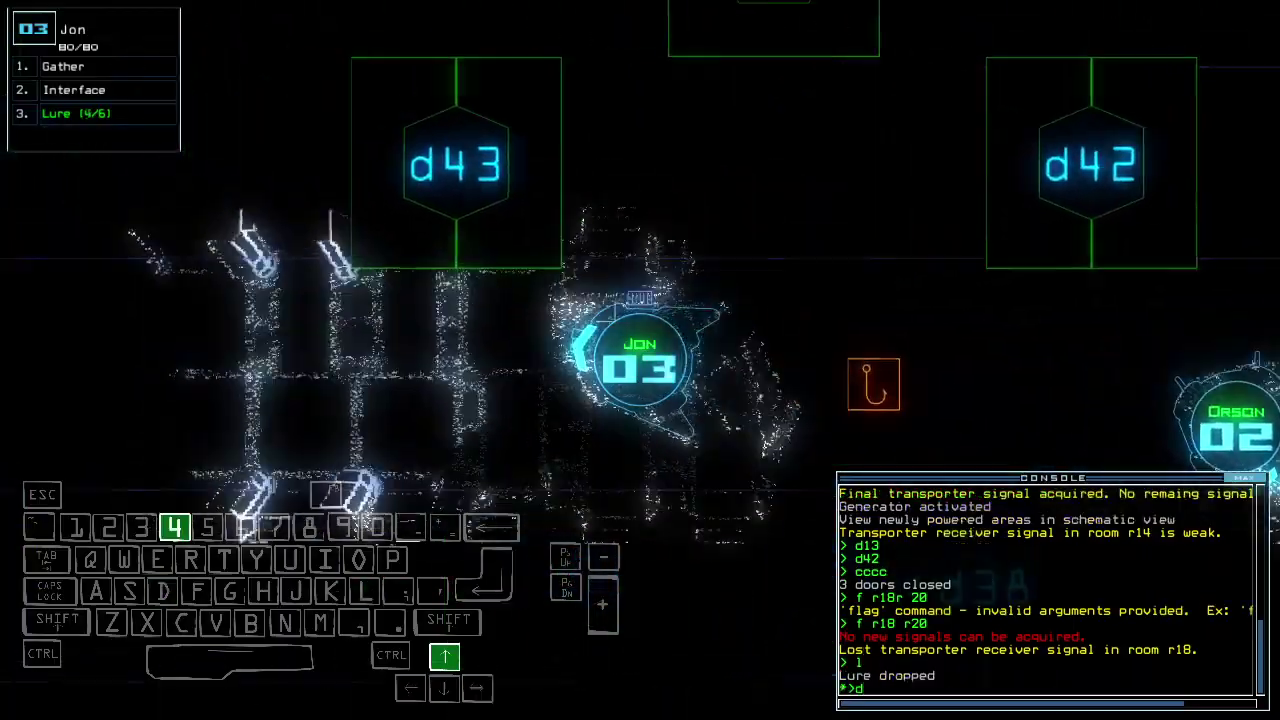
{"action": "key", "text": "Return"}
{"action": "key", "text": "Up"}
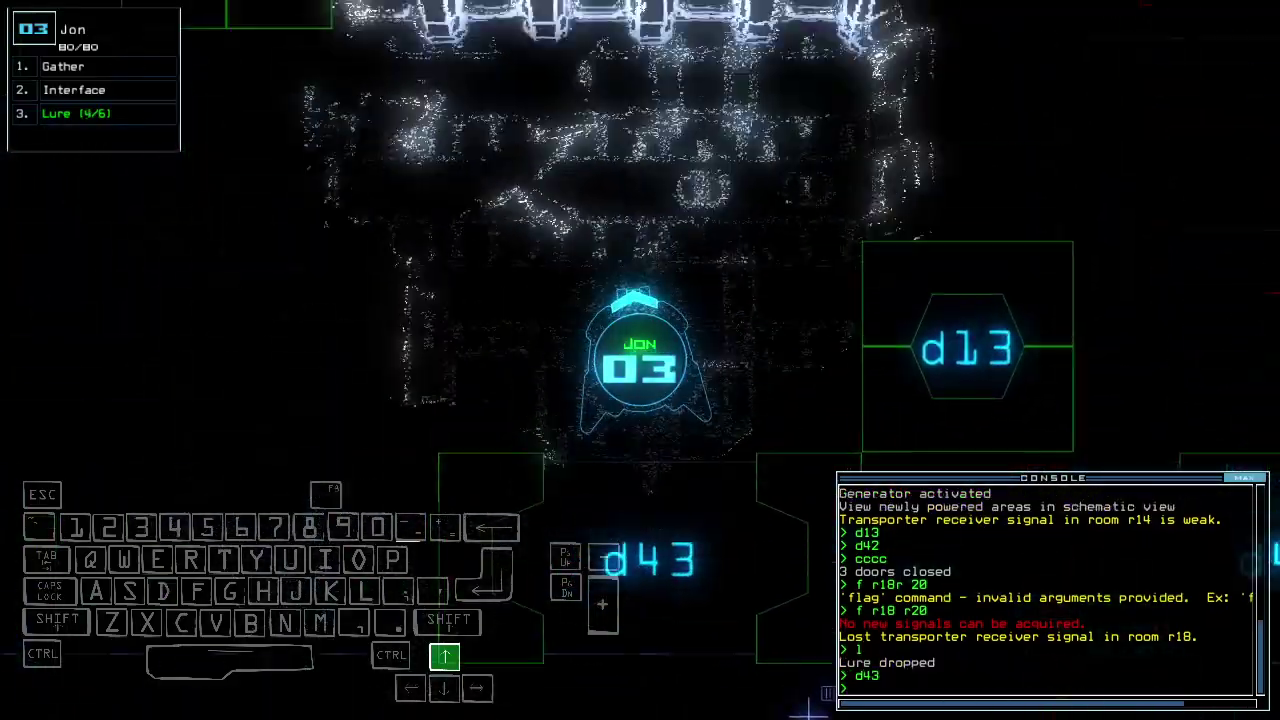
{"action": "key", "text": "Left"}
{"action": "key", "text": "Up"}
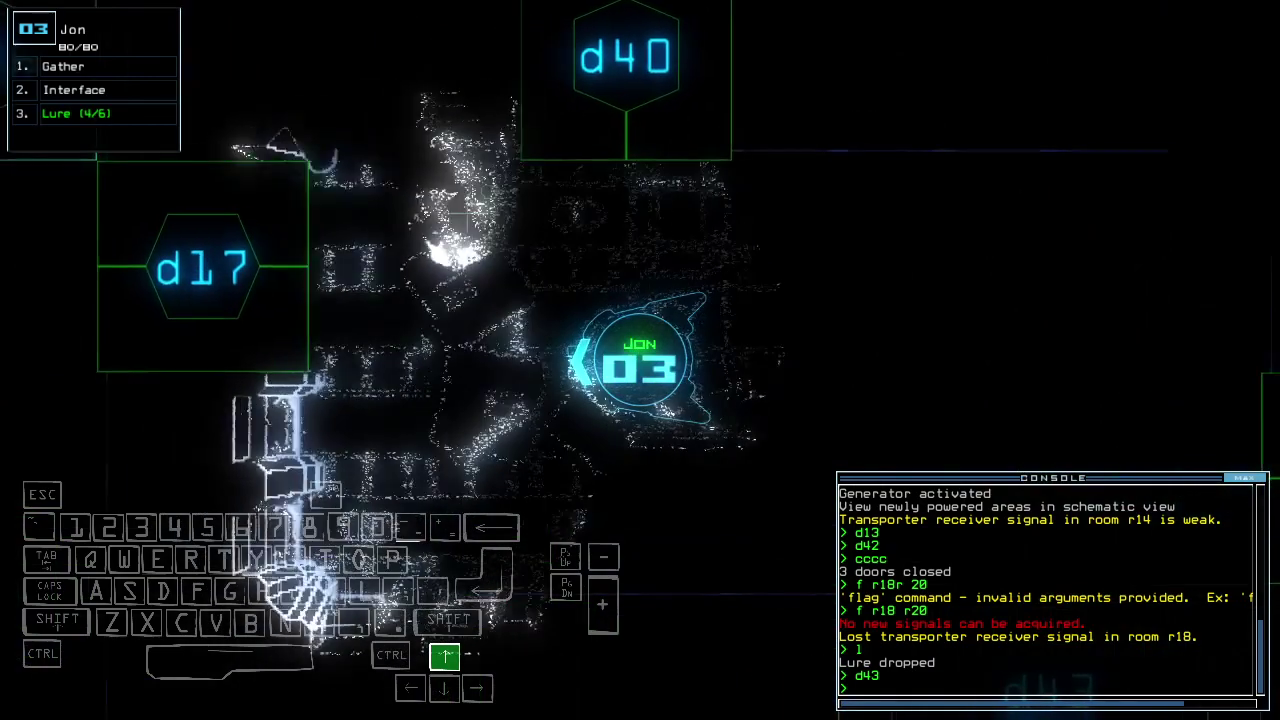
{"action": "key", "text": "Escape"}
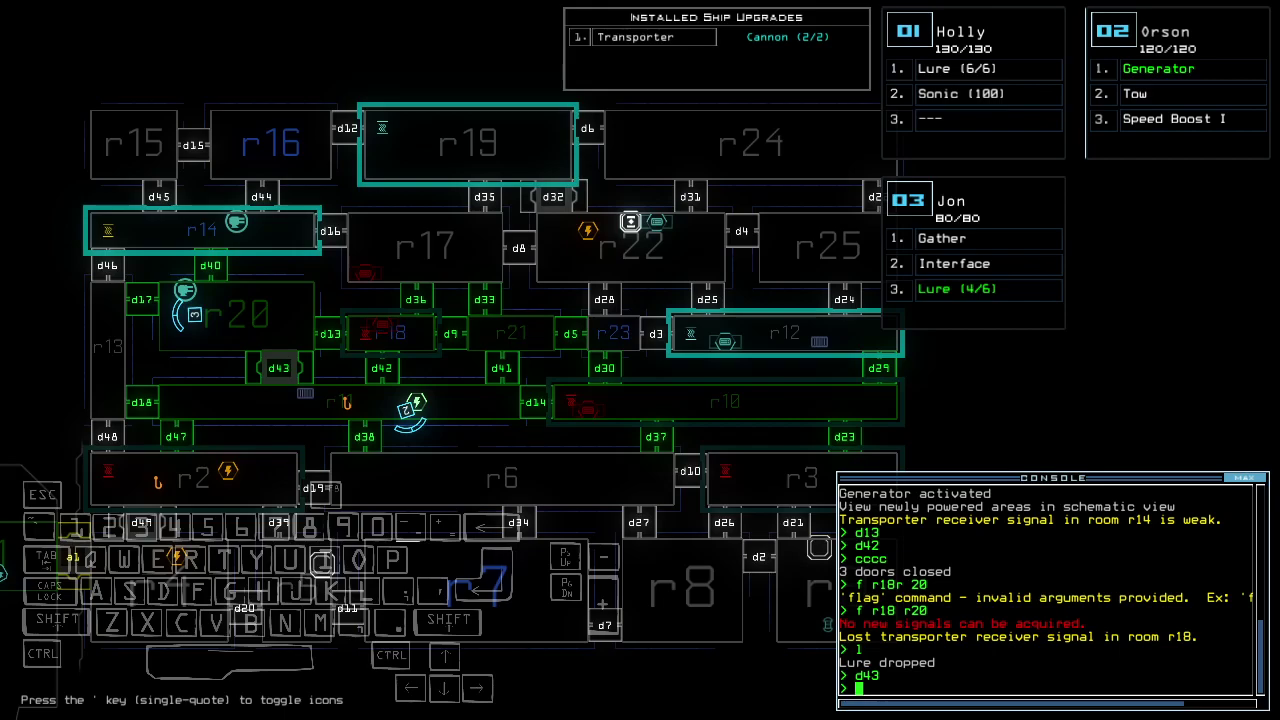
Drop a second lure, open door d40 and flag room r14.
{"action": "key", "text": "Tab"}
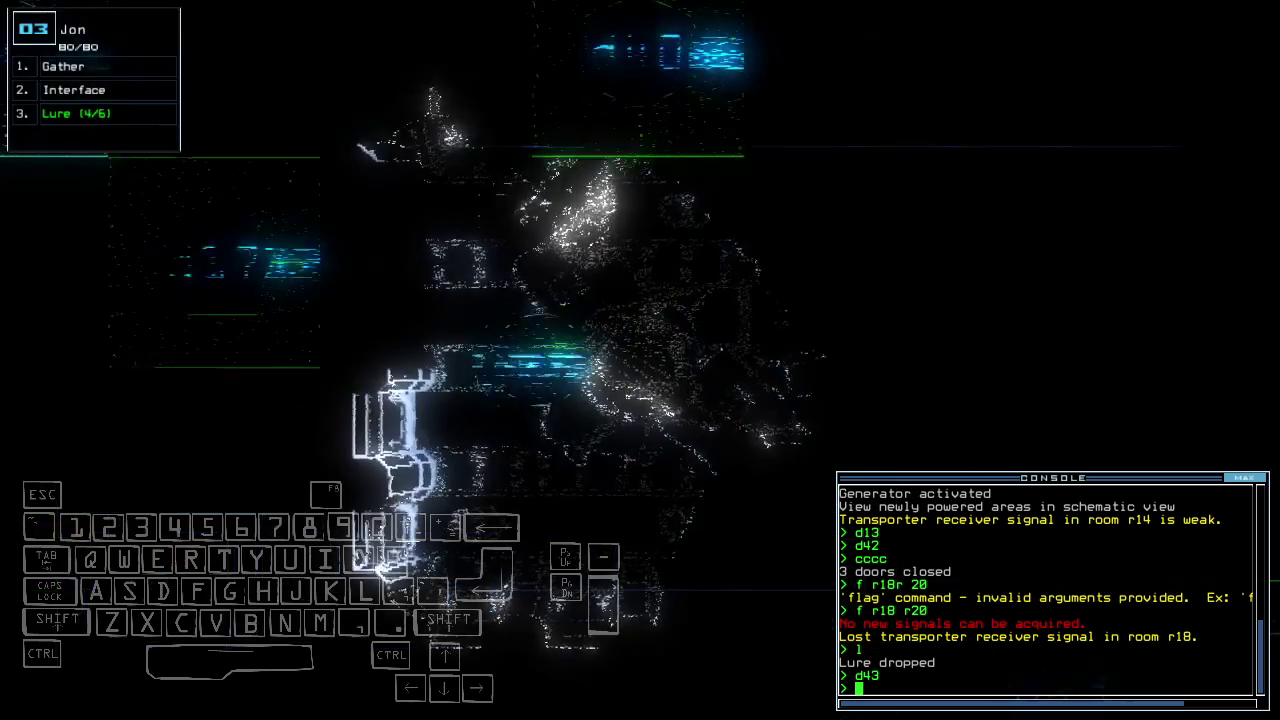
{"action": "type", "text": "l"}
{"action": "key", "text": "Return"}
{"action": "type", "text": "d4"}
{"action": "key", "text": "Tab"}
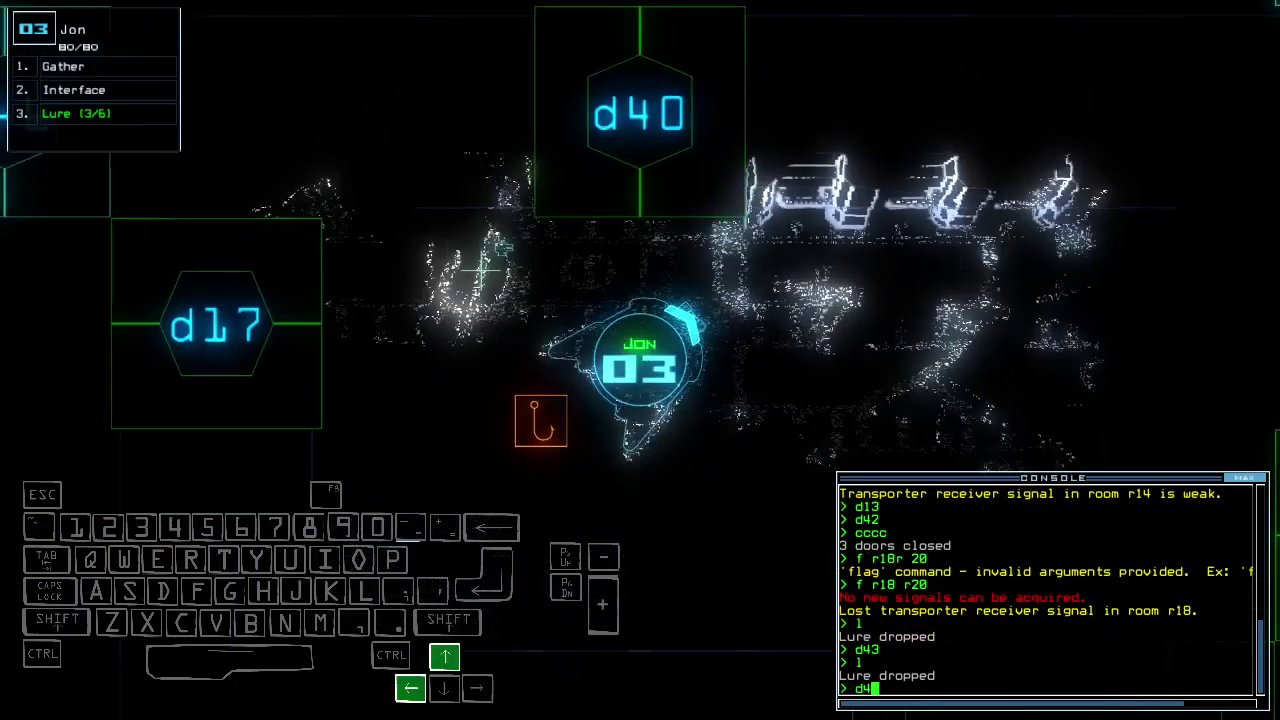
{"action": "type", "text": "0"}
{"action": "key", "text": "Return"}
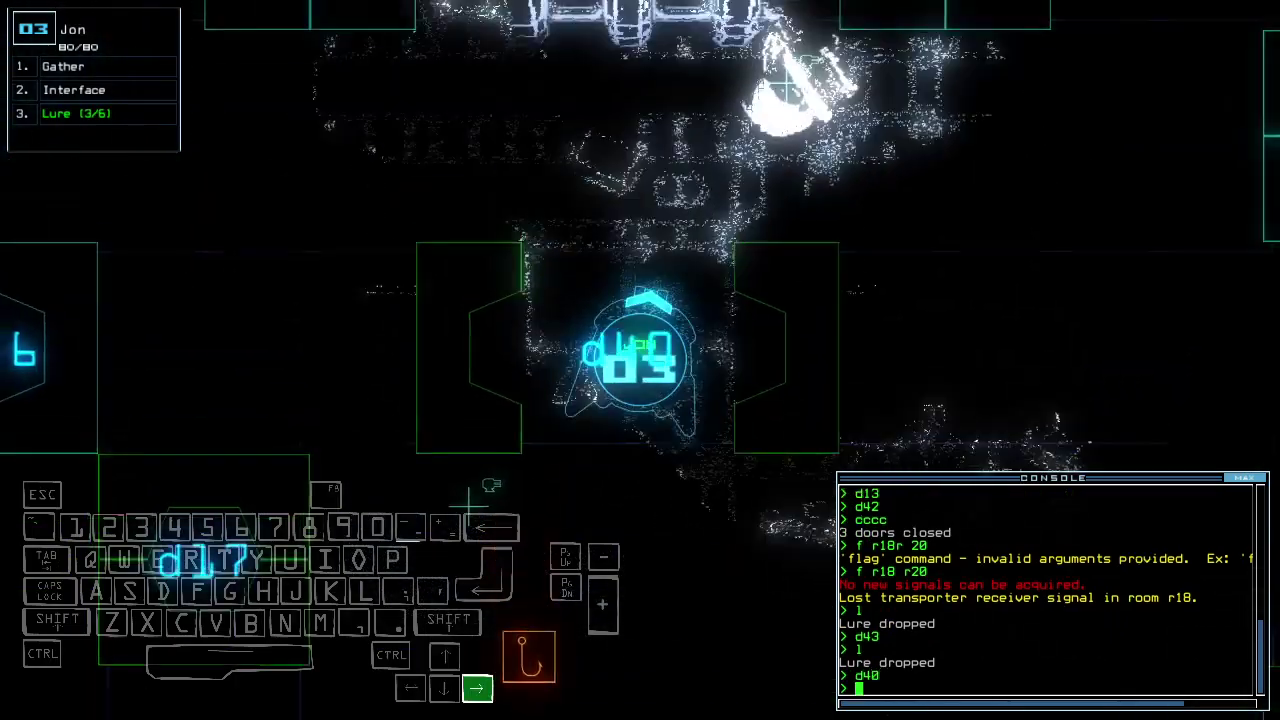
{"action": "key", "text": "Tab"}
{"action": "type", "text": "f r14"}
{"action": "key", "text": "Return"}
Drive drone 03 to both dropped lures and recover them, leaving five of six.
{"action": "key", "text": "Tab"}
{"action": "key", "text": "Up"}
{"action": "type", "text": "pickup"}
{"action": "key", "text": "Return"}
{"action": "key", "text": "Down"}
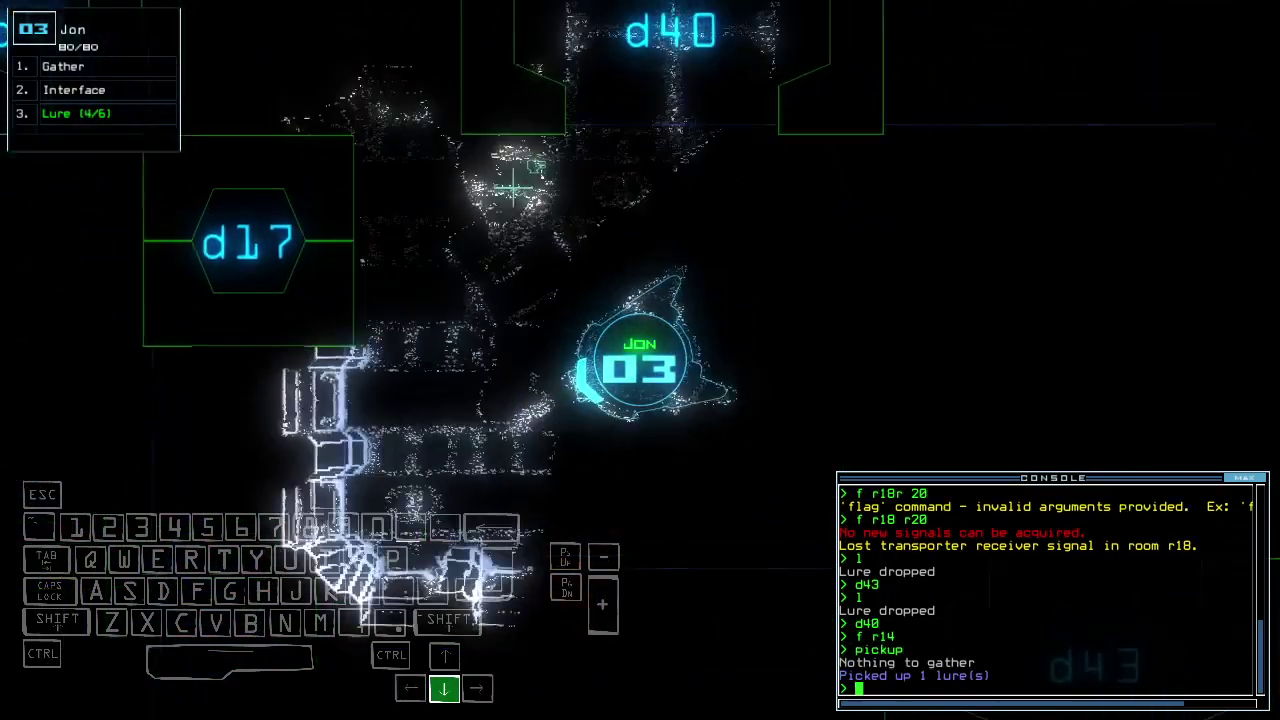
{"action": "key", "text": "Down"}
{"action": "key", "text": "Right"}
{"action": "key", "text": "Up"}
{"action": "key", "text": "Up"}
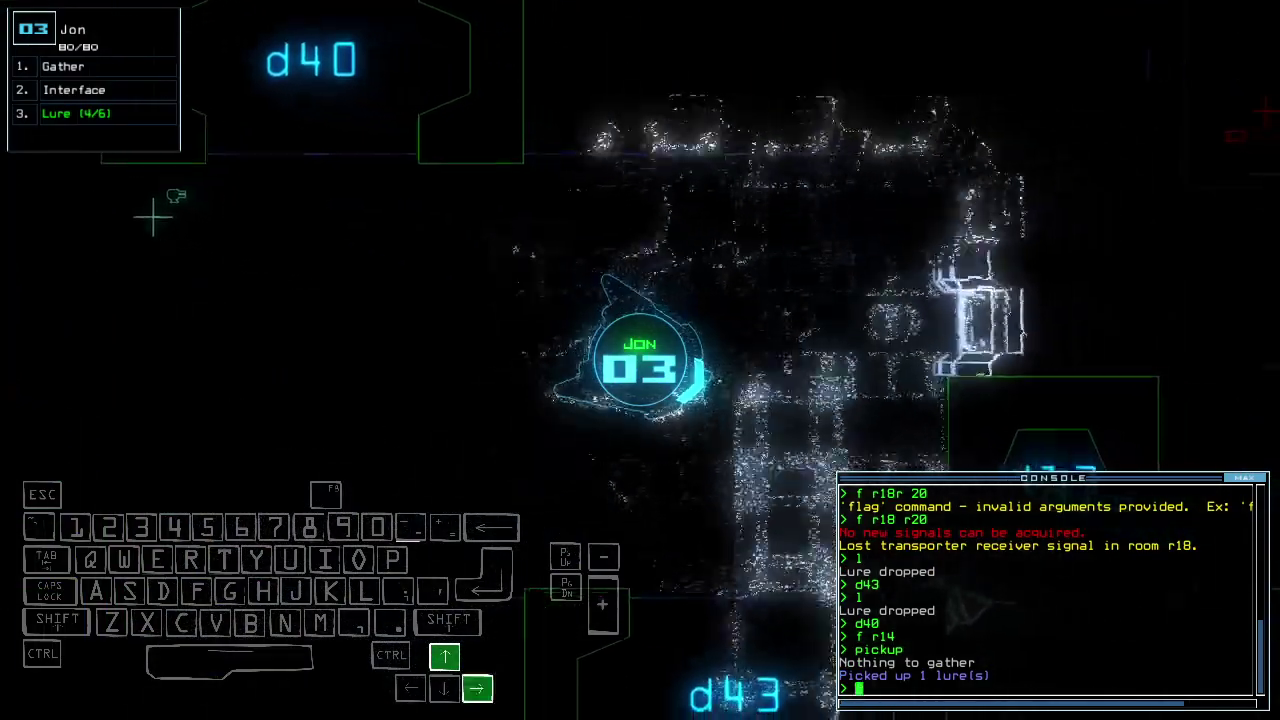
{"action": "key", "text": "Up"}
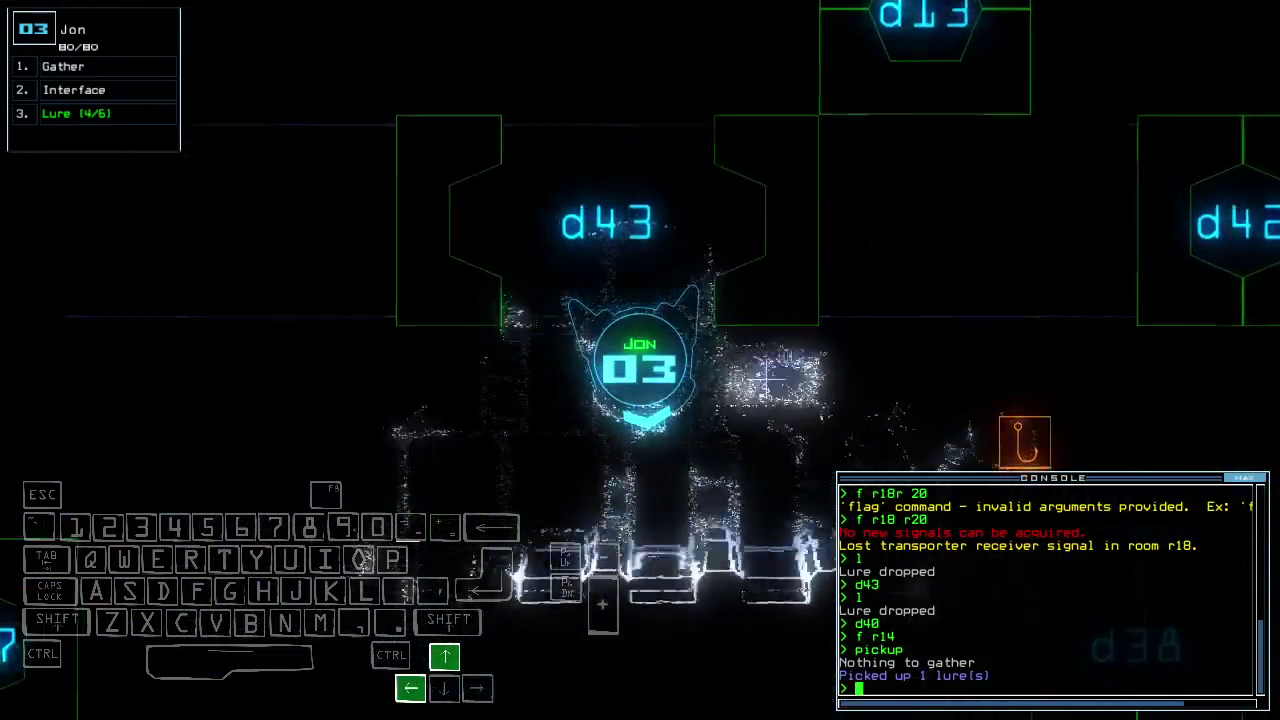
{"action": "type", "text": "pickup"}
{"action": "key", "text": "Return"}
{"action": "key", "text": "Tab"}
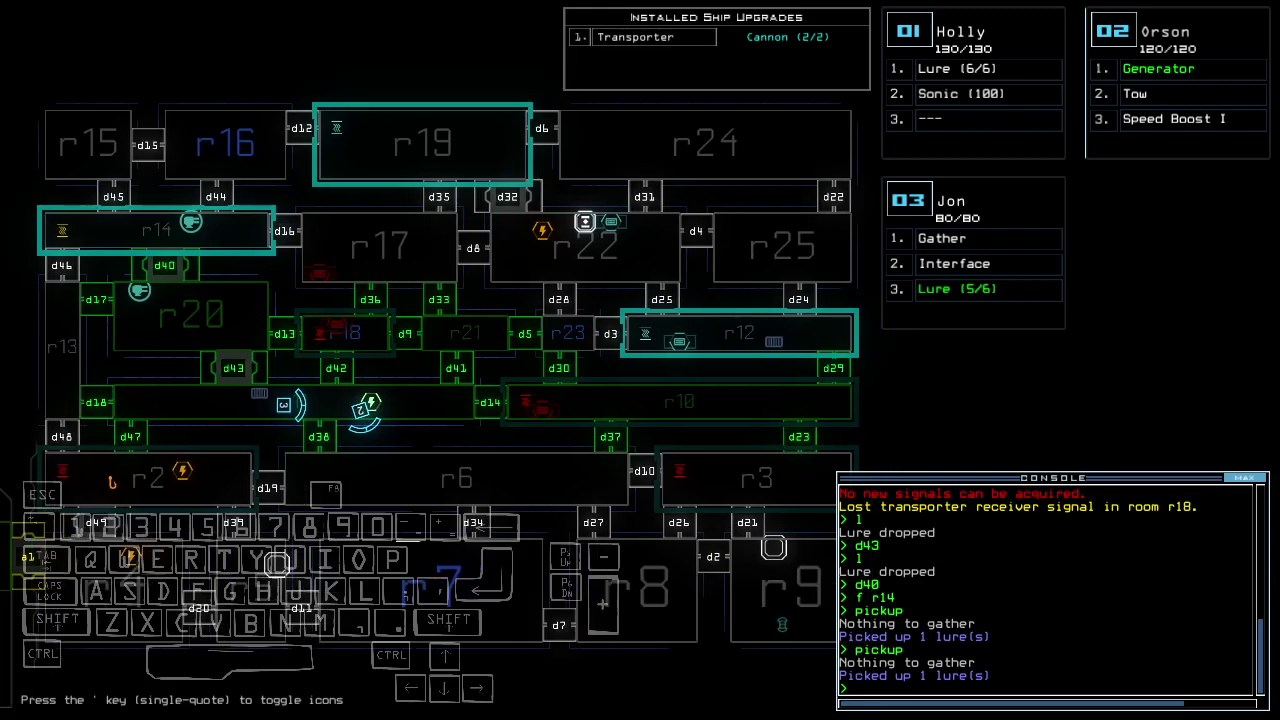
{"action": "type", "text": "f r25"}
Flag room r25 and check the drone camera view.
{"action": "key", "text": "Return"}
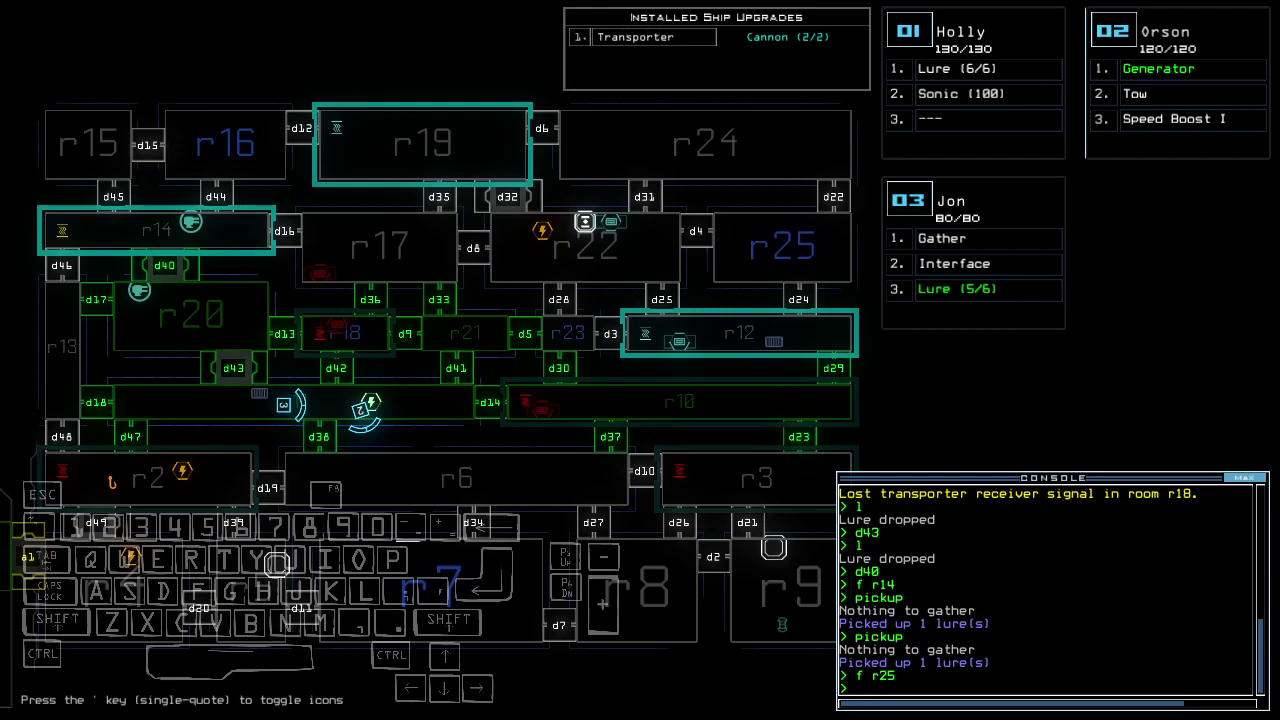
{"action": "key", "text": "space"}
{"action": "key", "text": "space"}
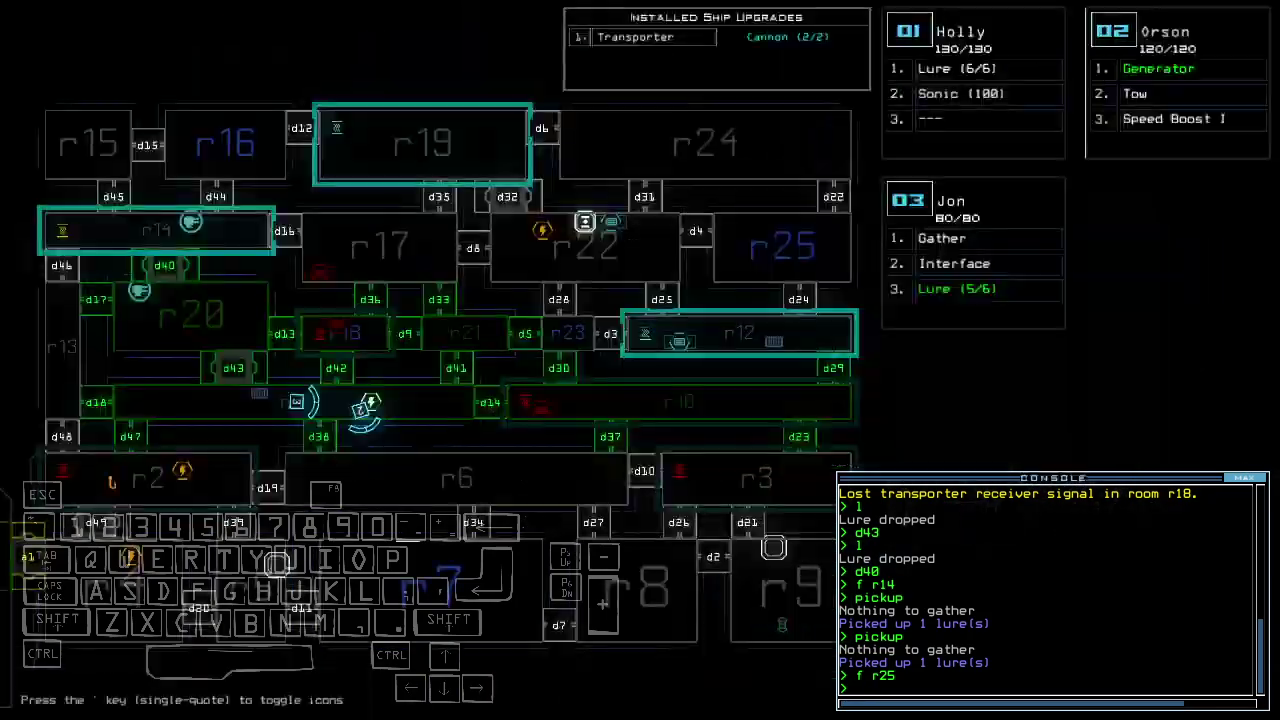
{"action": "key", "text": "Left"}
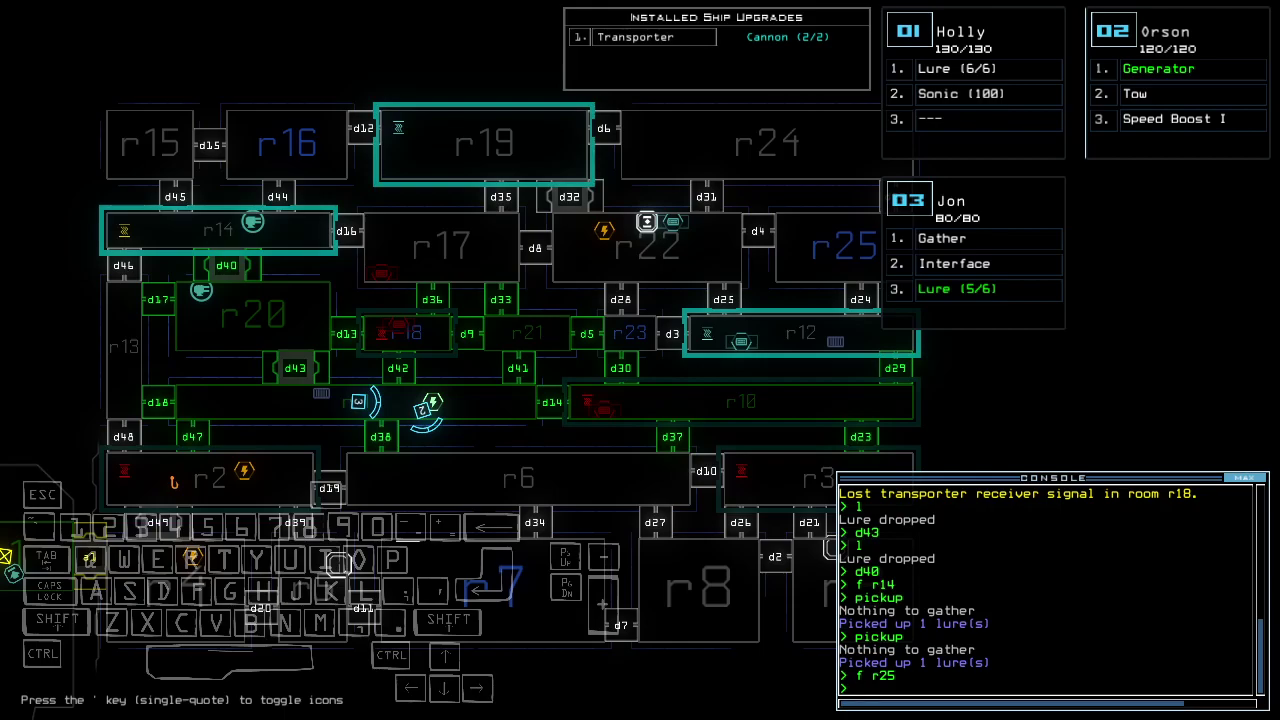
{"action": "key", "text": "space"}
{"action": "key", "text": "space"}
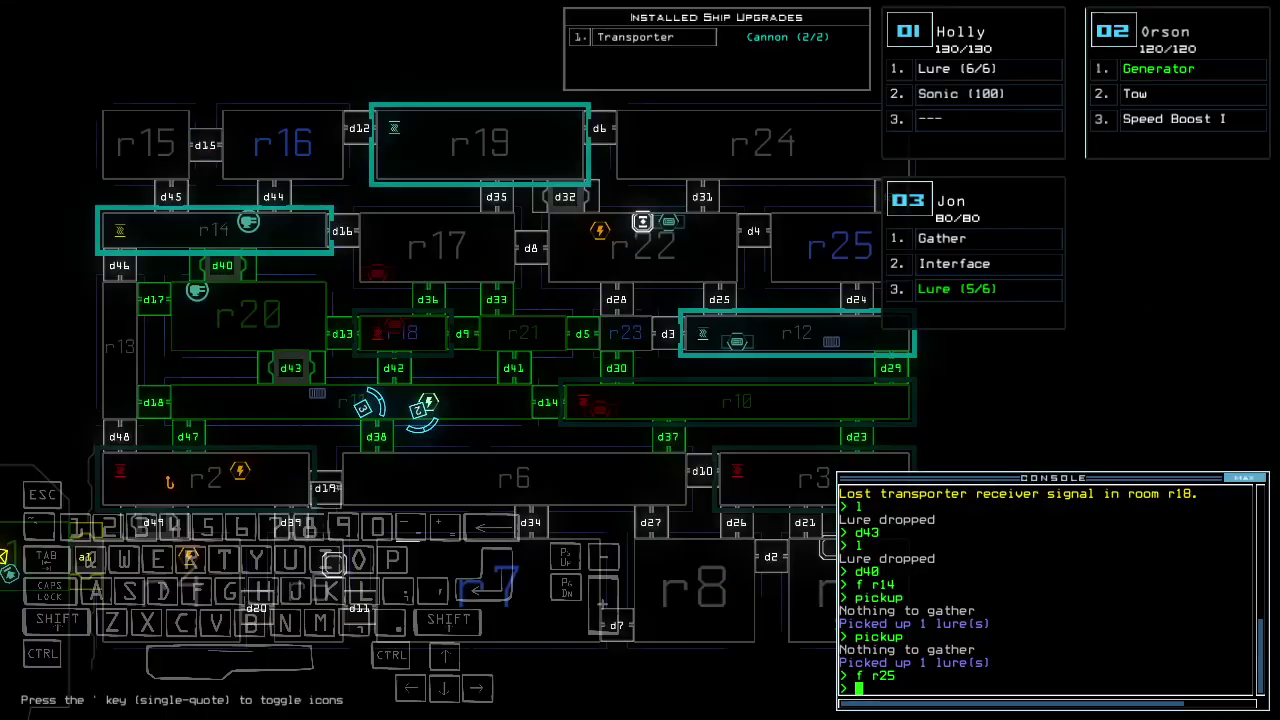
{"action": "key", "text": "space"}
Open door d47 and drive drone 03 into r2 to pick up the lure.
{"action": "key", "text": "Left"}
{"action": "key", "text": "Up"}
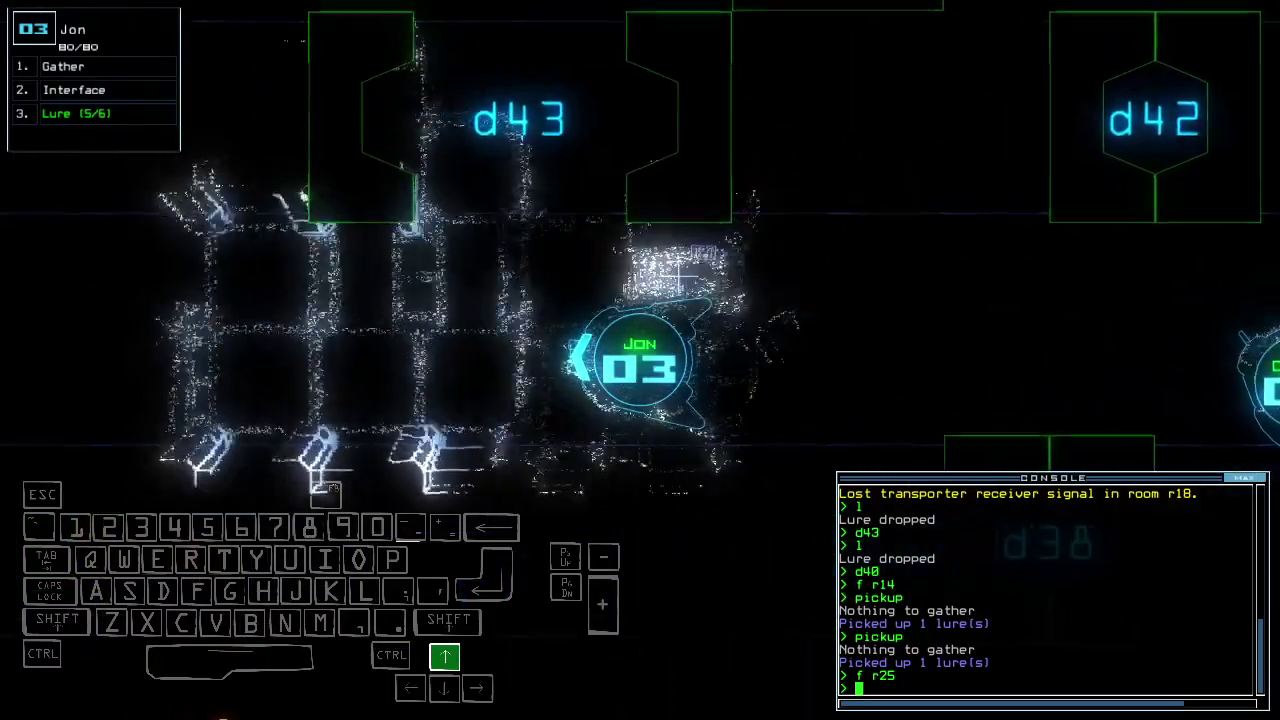
{"action": "type", "text": "d4"}
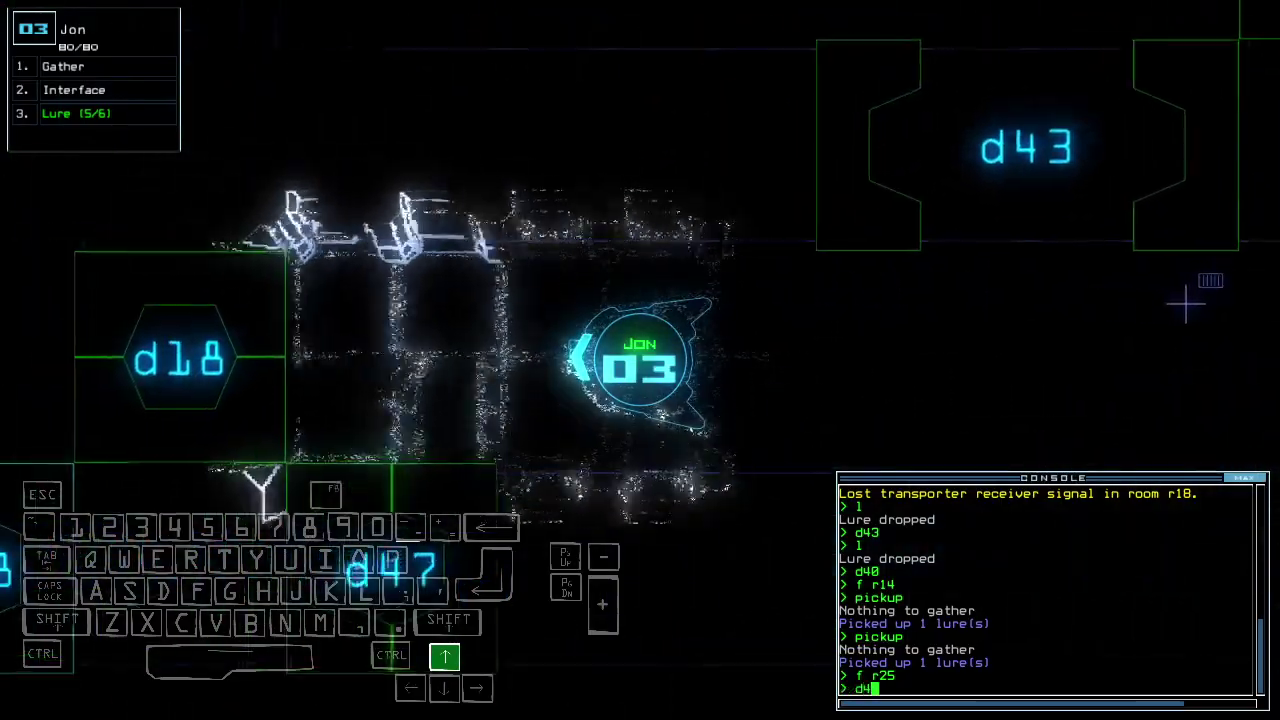
{"action": "type", "text": "7"}
{"action": "key", "text": "Return"}
{"action": "key", "text": "space"}
{"action": "key", "text": "space"}
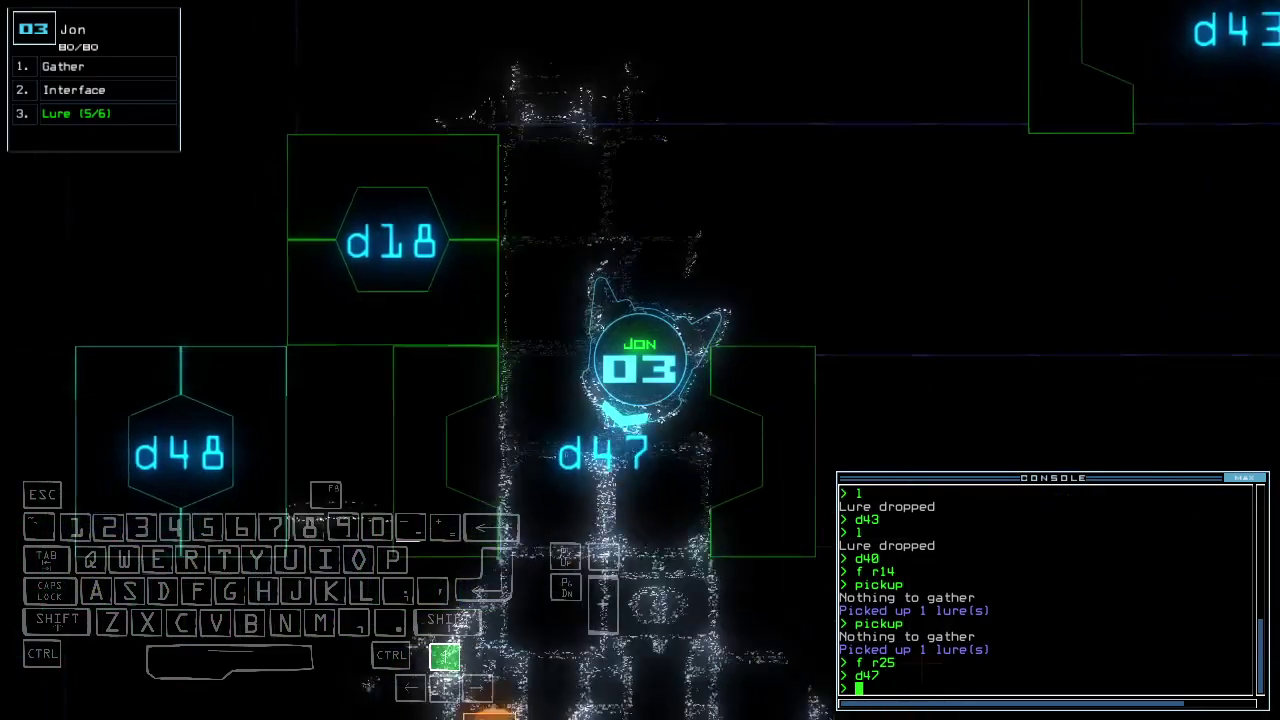
{"action": "key", "text": "Down"}
{"action": "type", "text": "pickup"}
{"action": "key", "text": "Return"}
{"action": "key", "text": "space"}
Steer drone 03 clear and close the three doors around it.
{"action": "key", "text": "Left"}
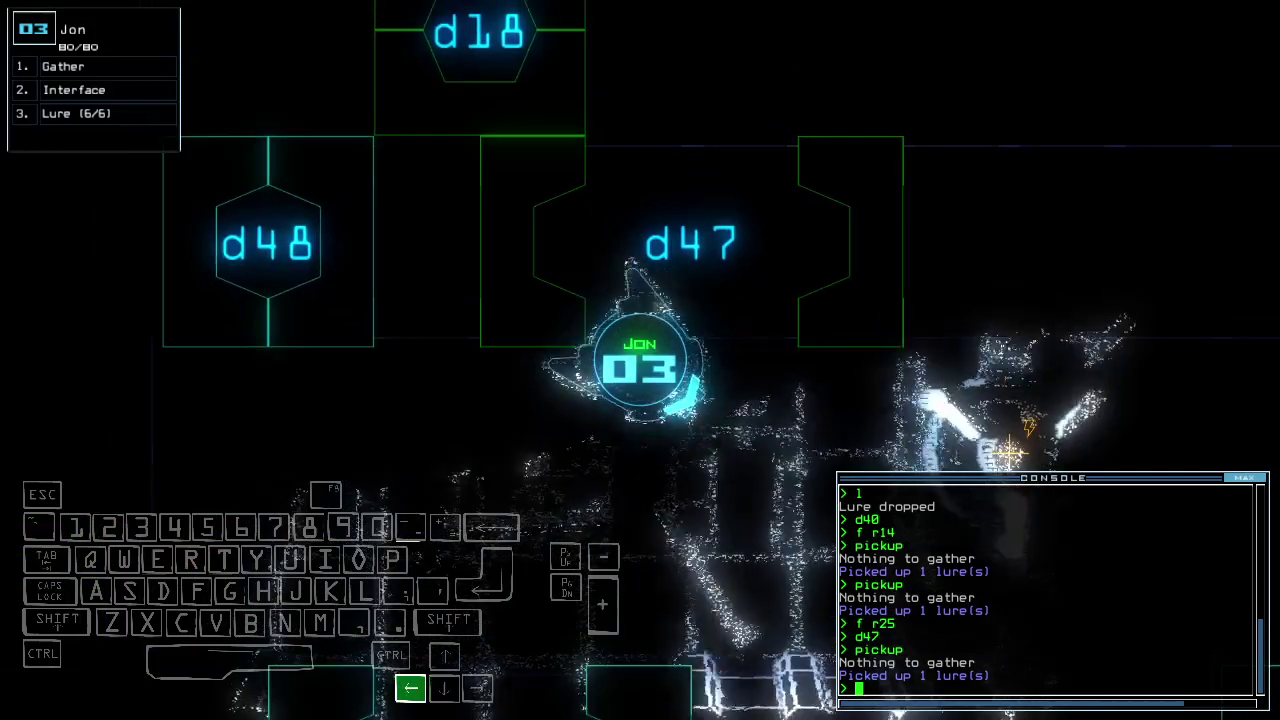
{"action": "key", "text": "Up"}
{"action": "key", "text": "Right"}
{"action": "type", "text": "cccc"}
{"action": "key", "text": "Return"}
{"action": "key", "text": "space"}
{"action": "type", "text": "cannon"}
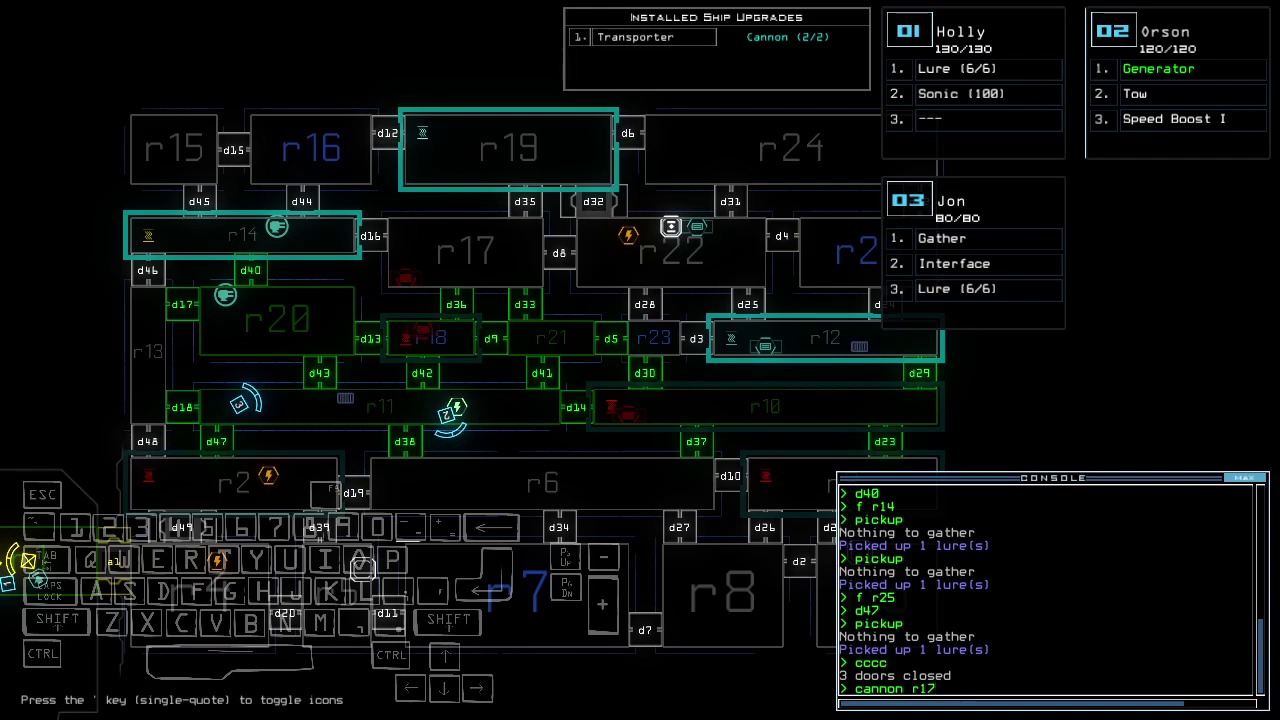
Blast r17 with the cannon, destroying d36 and d33, then open d5, d9 and d13.
{"action": "key", "text": "Return"}
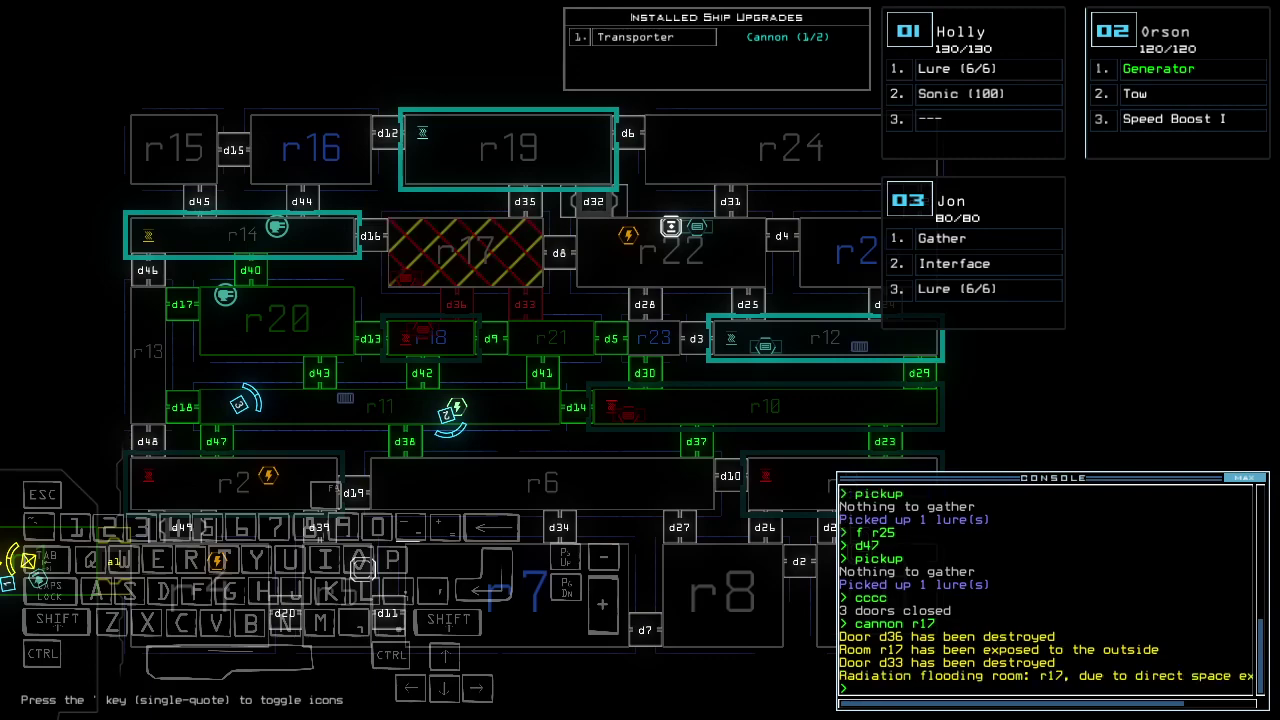
{"action": "key", "text": "Right"}
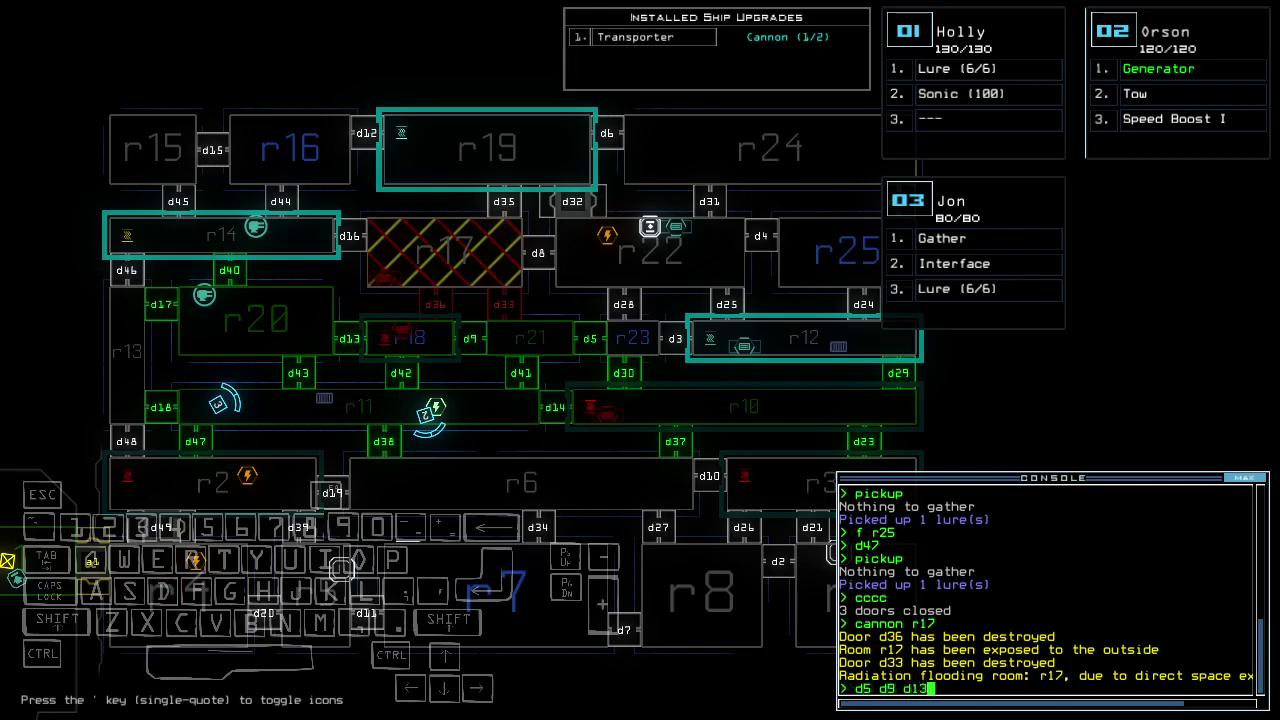
{"action": "key", "text": "Return"}
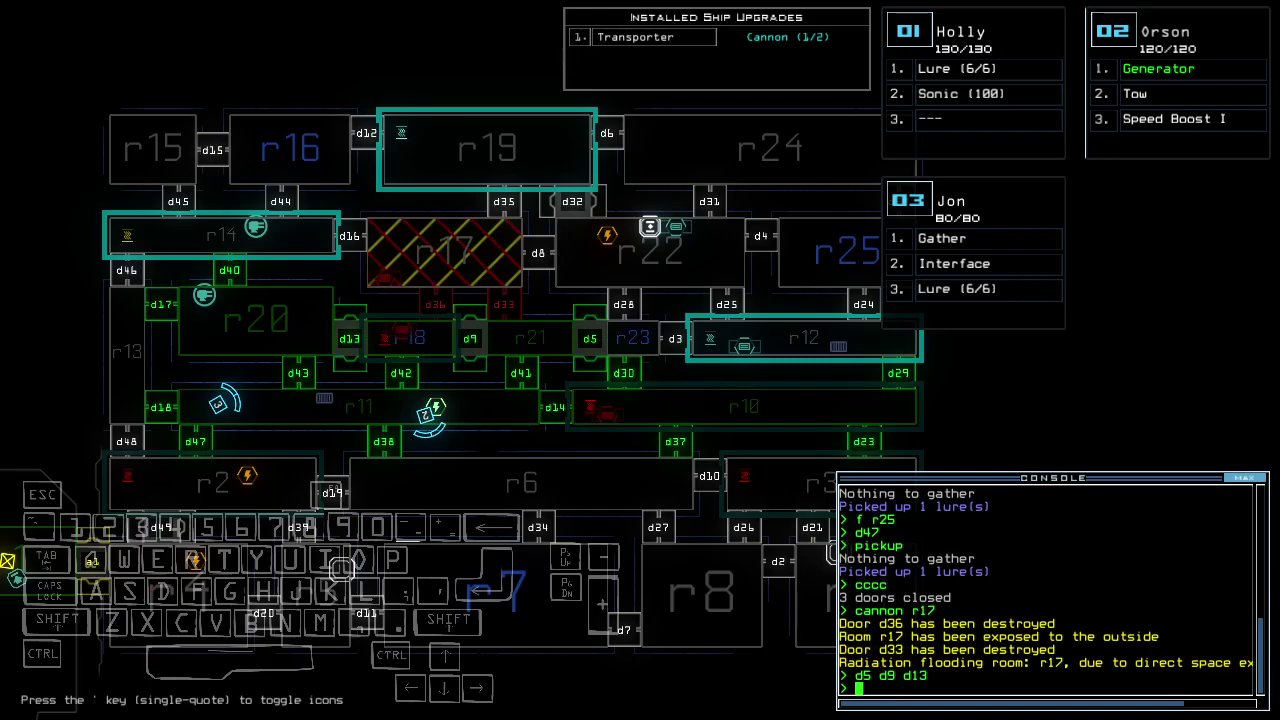
{"action": "key", "text": "Right"}
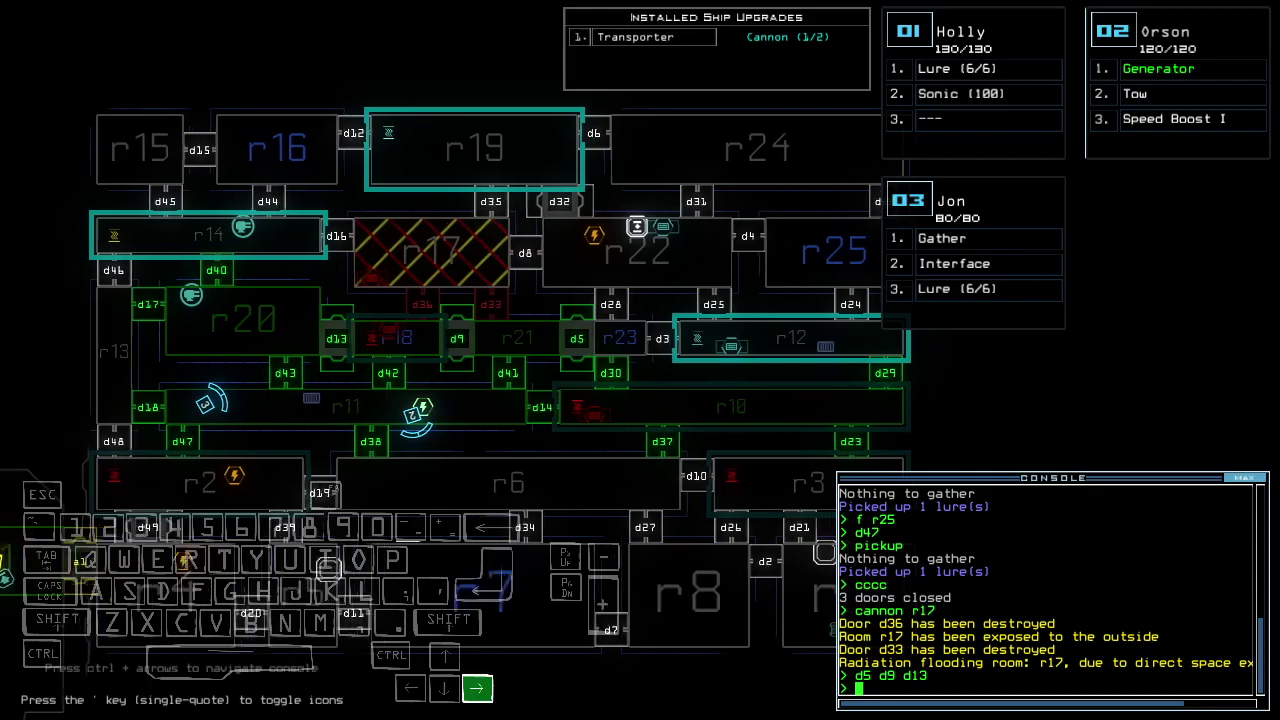
Drive drone 03 through door d42 and close the doors behind it.
{"action": "key", "text": "Right"}
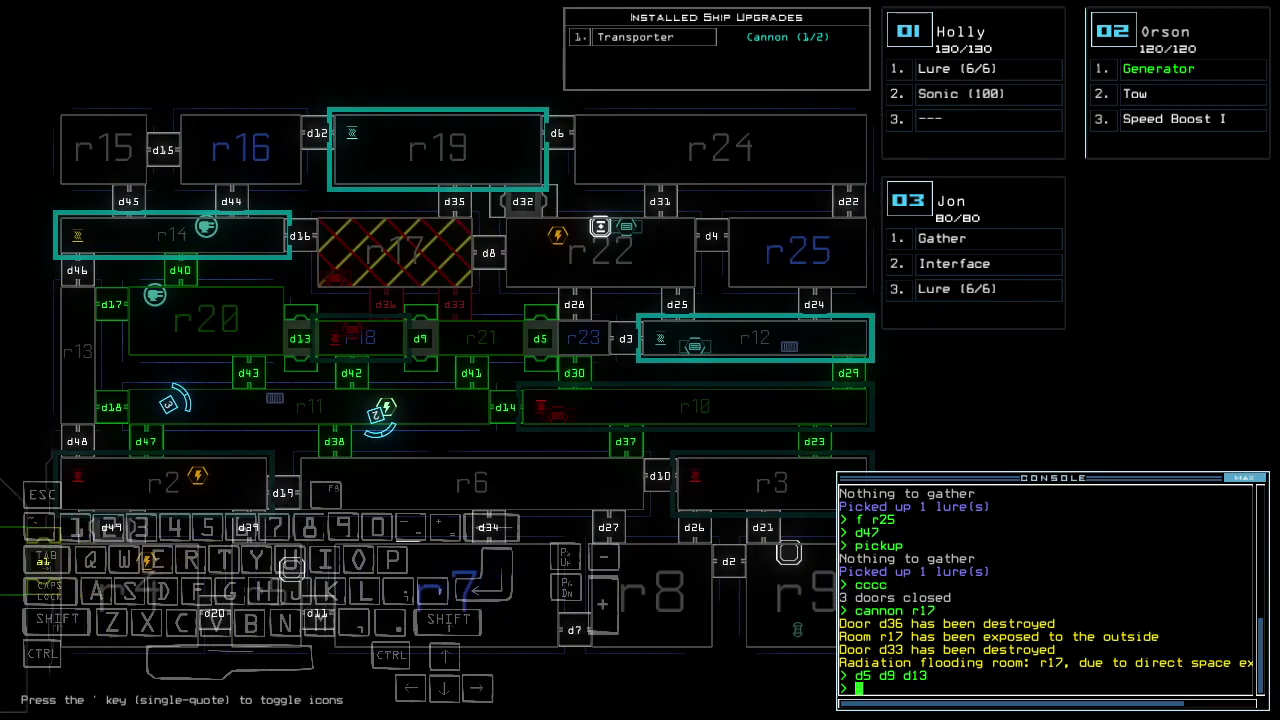
{"action": "key", "text": "Tab"}
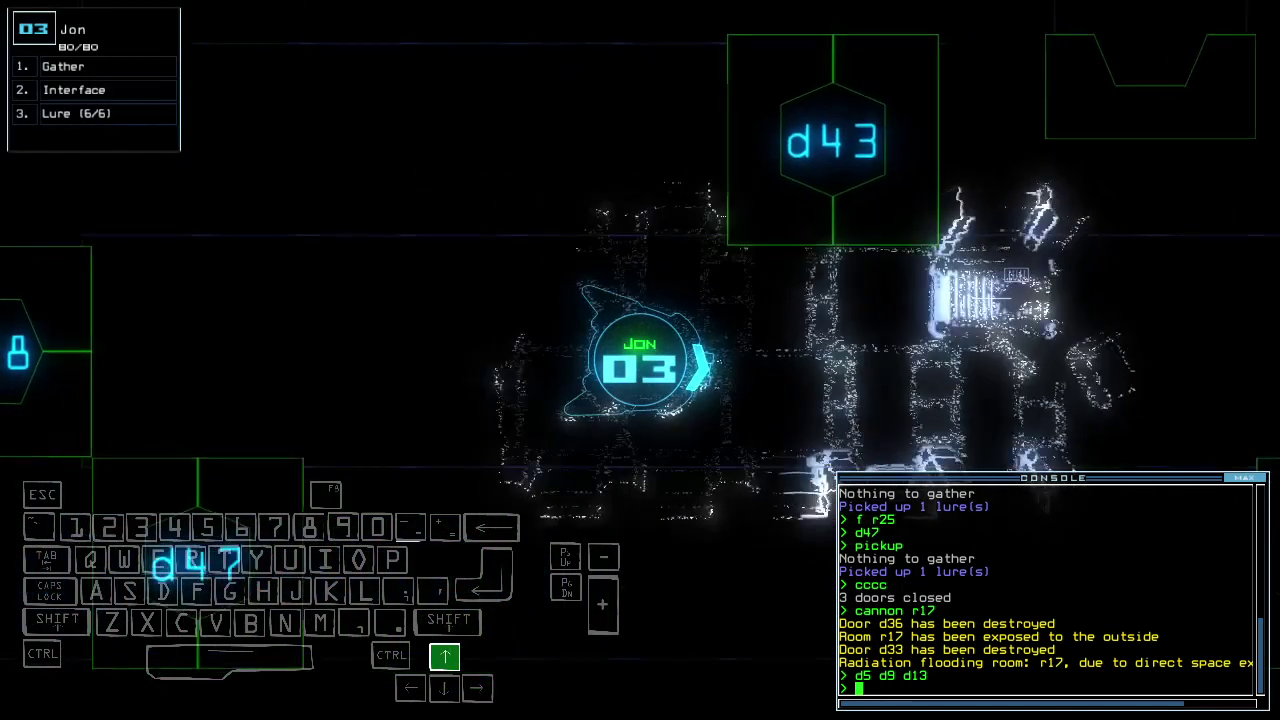
{"action": "key", "text": "Up"}
{"action": "type", "text": "d42"}
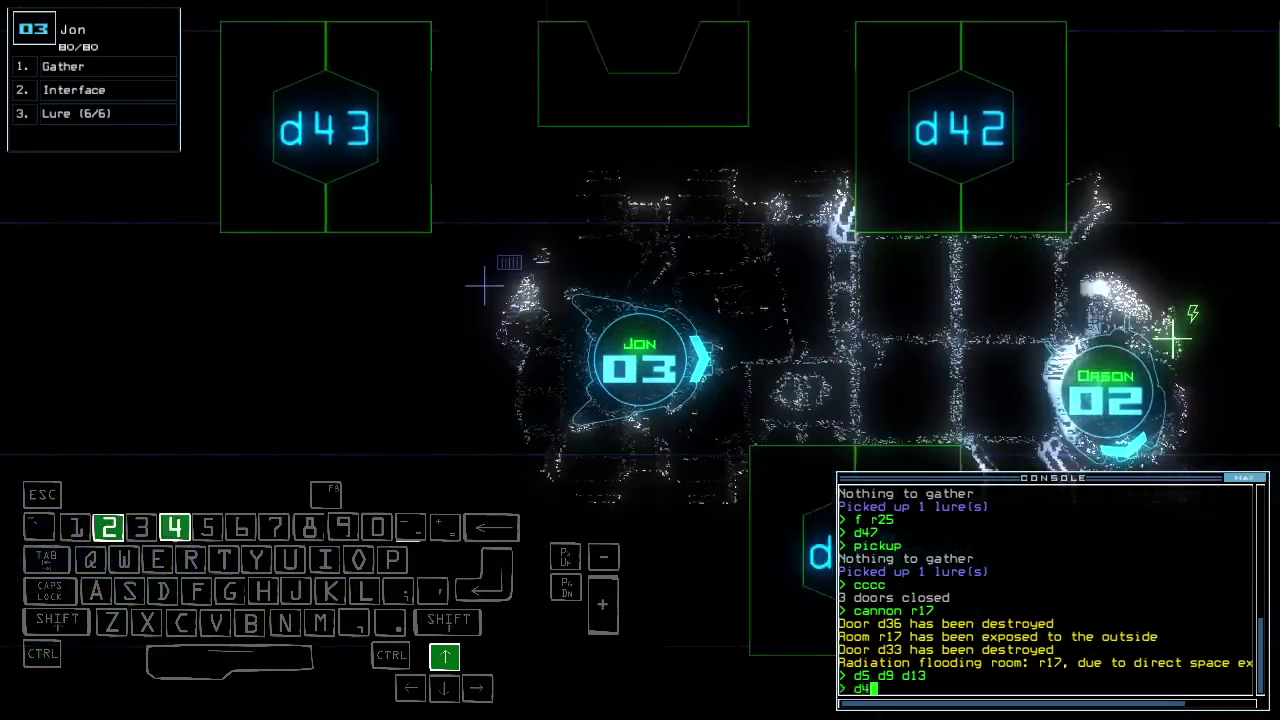
{"action": "key", "text": "Return"}
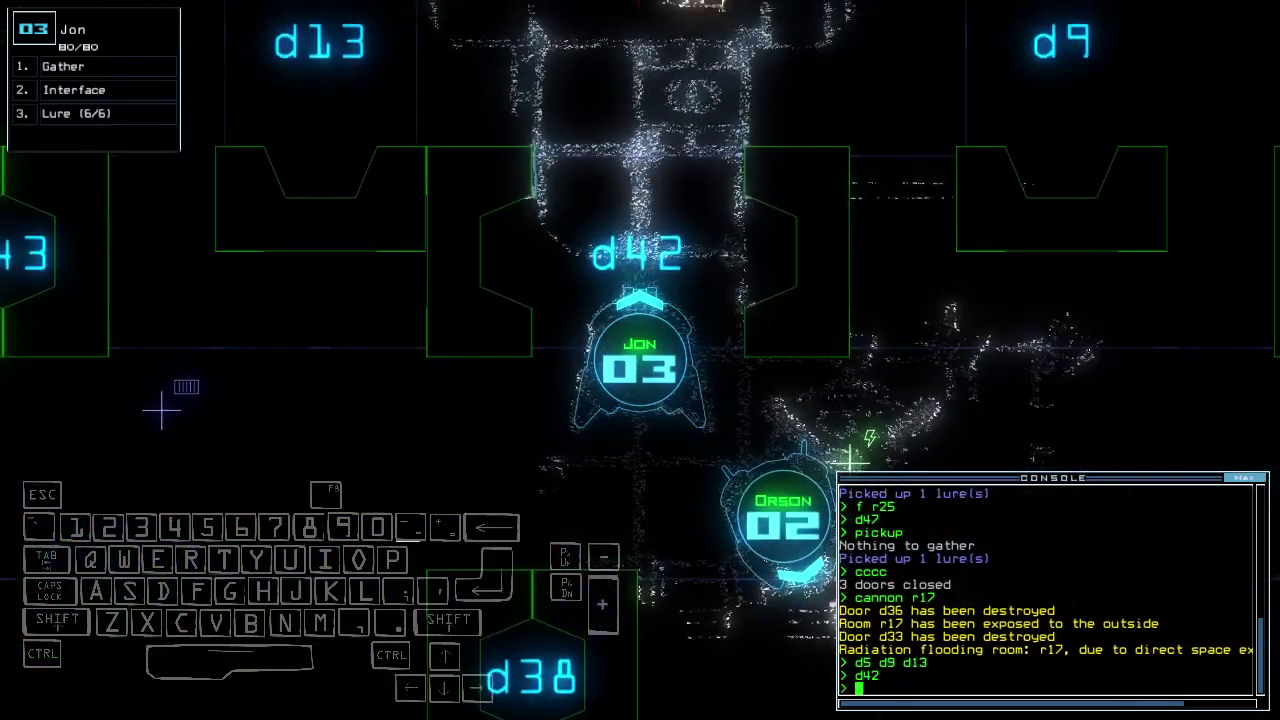
{"action": "key", "text": "Tab"}
{"action": "key", "text": "Tab"}
{"action": "type", "text": "cccc"}
{"action": "key", "text": "Return"}
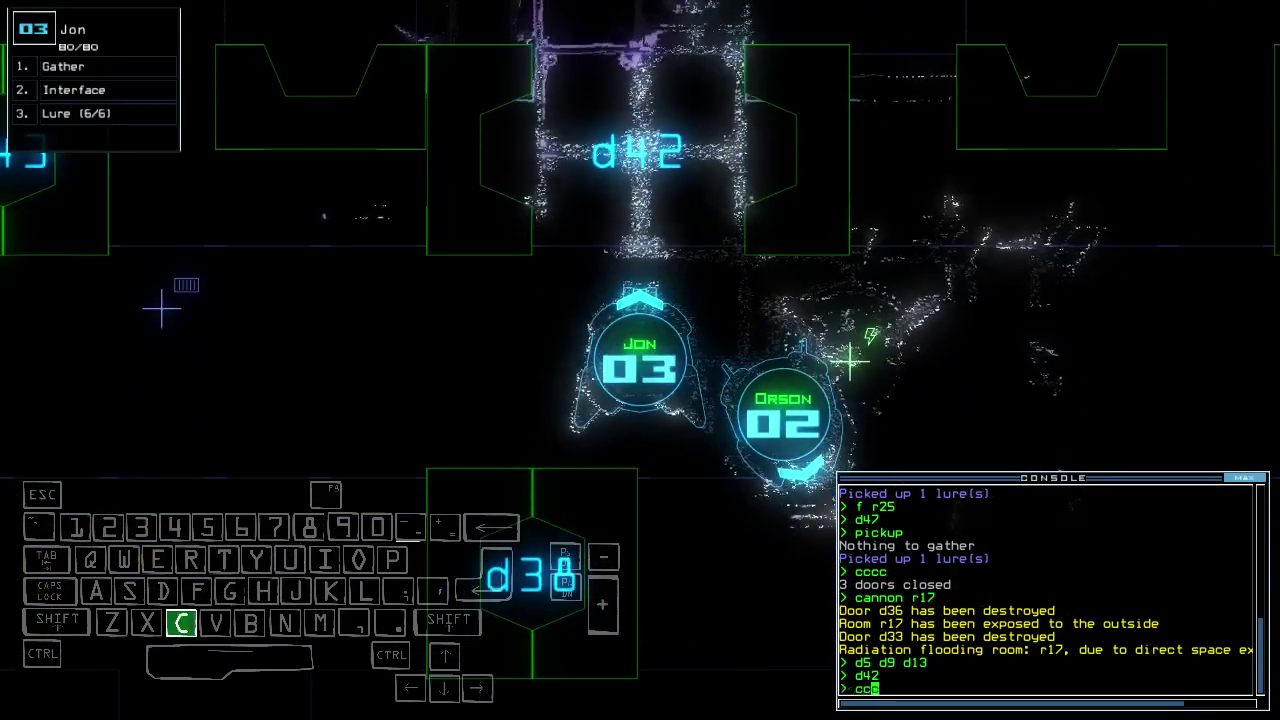
{"action": "key", "text": "Tab"}
{"action": "key", "text": "Tab"}
Open door d41, steer drone 03 through it, and open door d13.
{"action": "key", "text": "3"}
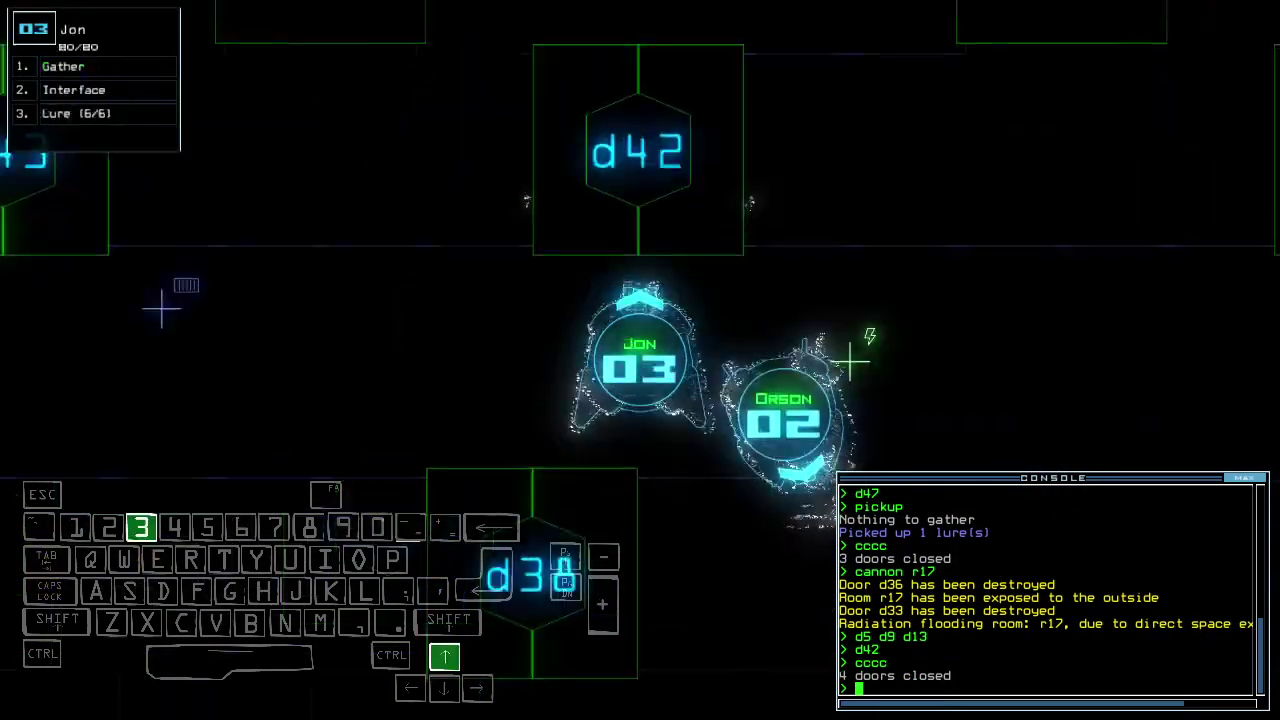
{"action": "key", "text": "Up"}
{"action": "key", "text": "Up"}
{"action": "key", "text": "Up"}
{"action": "key", "text": "Up"}
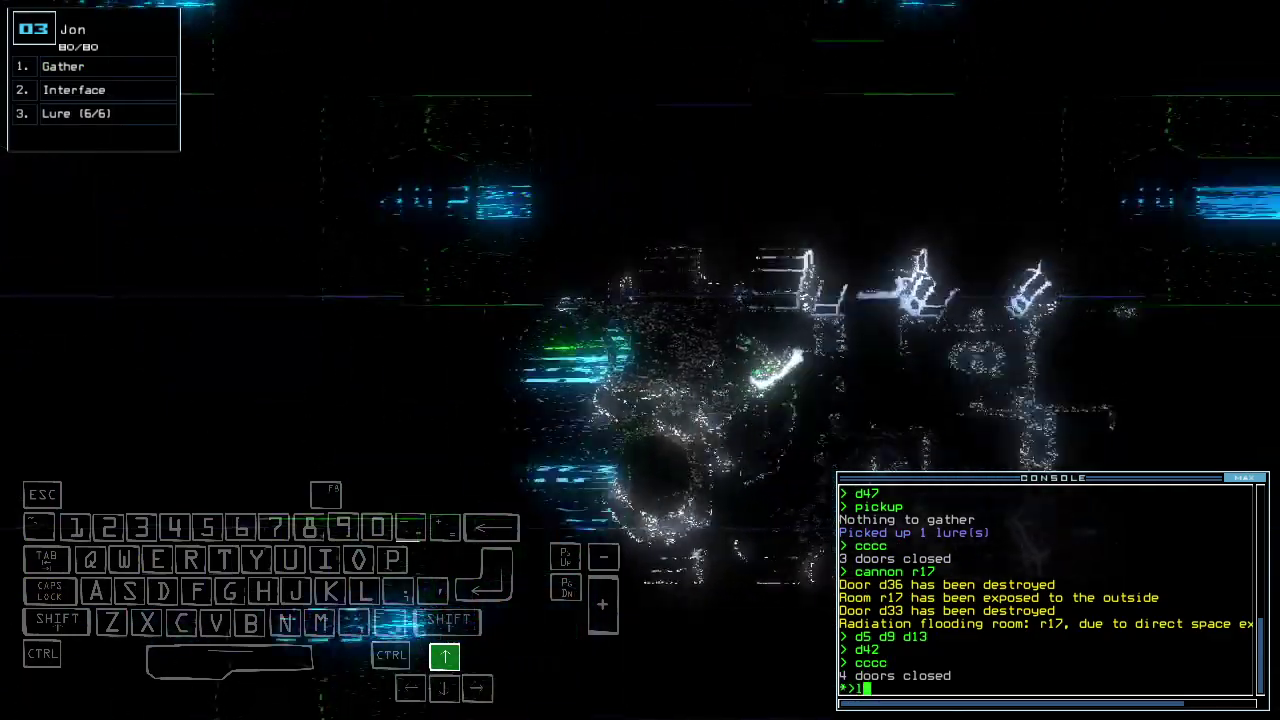
{"action": "type", "text": "3dd41"}
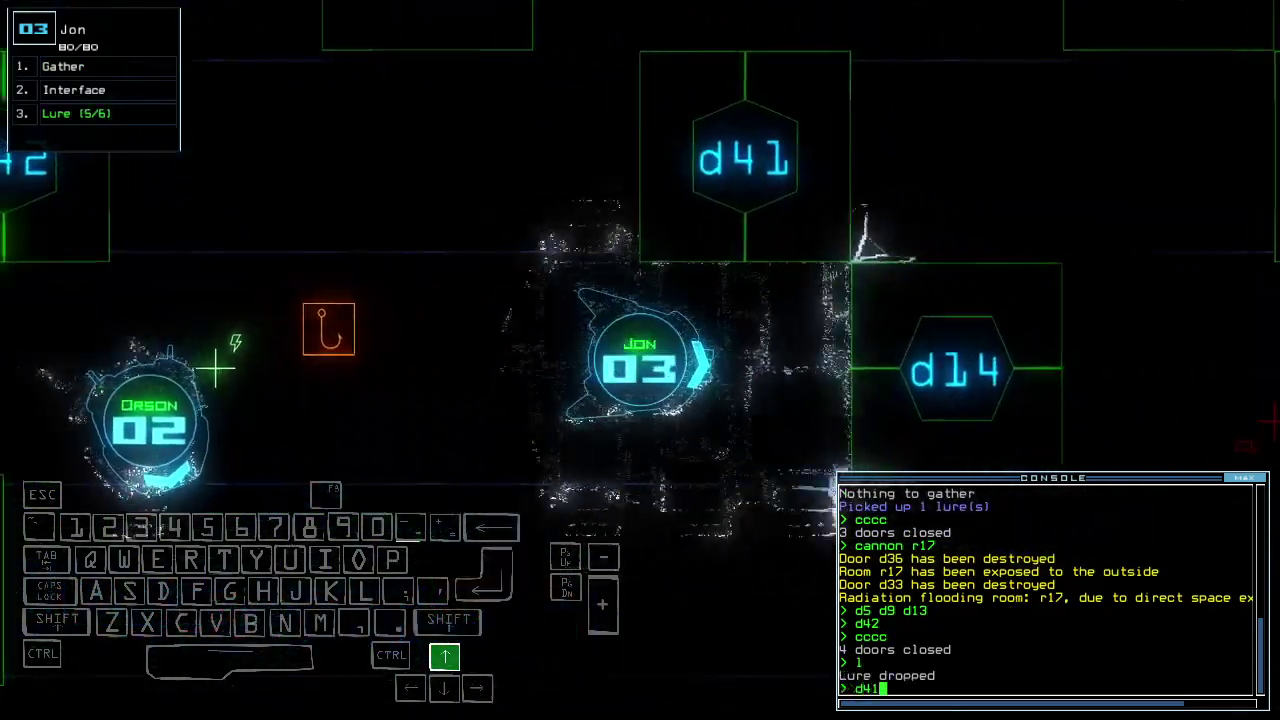
{"action": "key", "text": "Return"}
{"action": "key", "text": "Up"}
{"action": "key", "text": "Right"}
{"action": "key", "text": "Tab"}
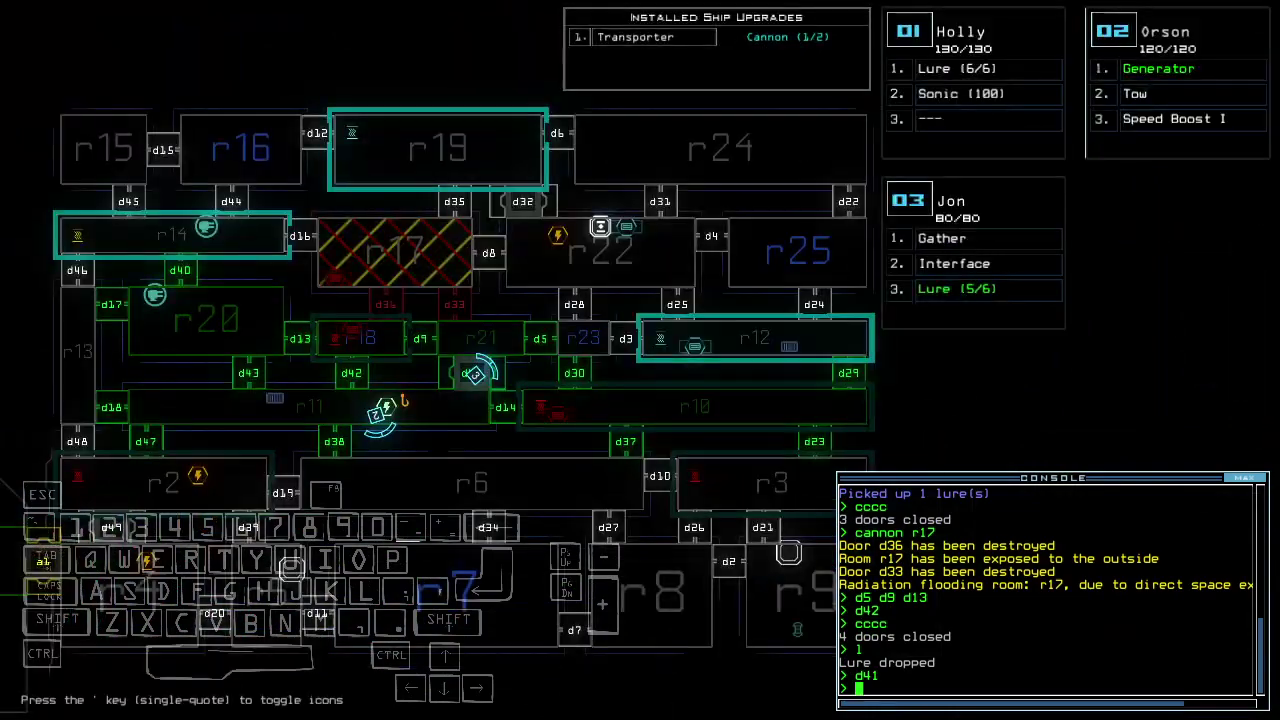
{"action": "type", "text": "f"}
{"action": "key", "text": "Escape"}
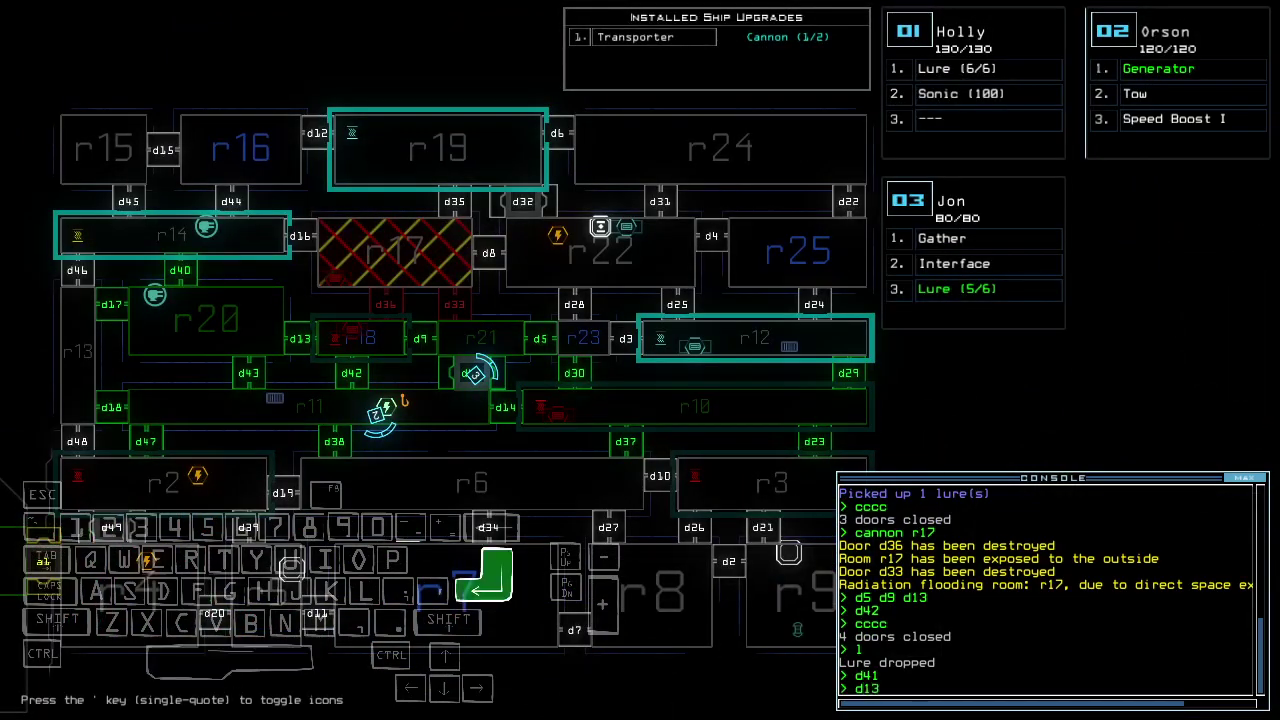
{"action": "type", "text": "13"}
{"action": "key", "text": "Return"}
Close the nearby doors and recover the dropped lure with drone 03.
{"action": "key", "text": "3"}
{"action": "key", "text": "Up"}
{"action": "type", "text": "cccc"}
{"action": "key", "text": "Return"}
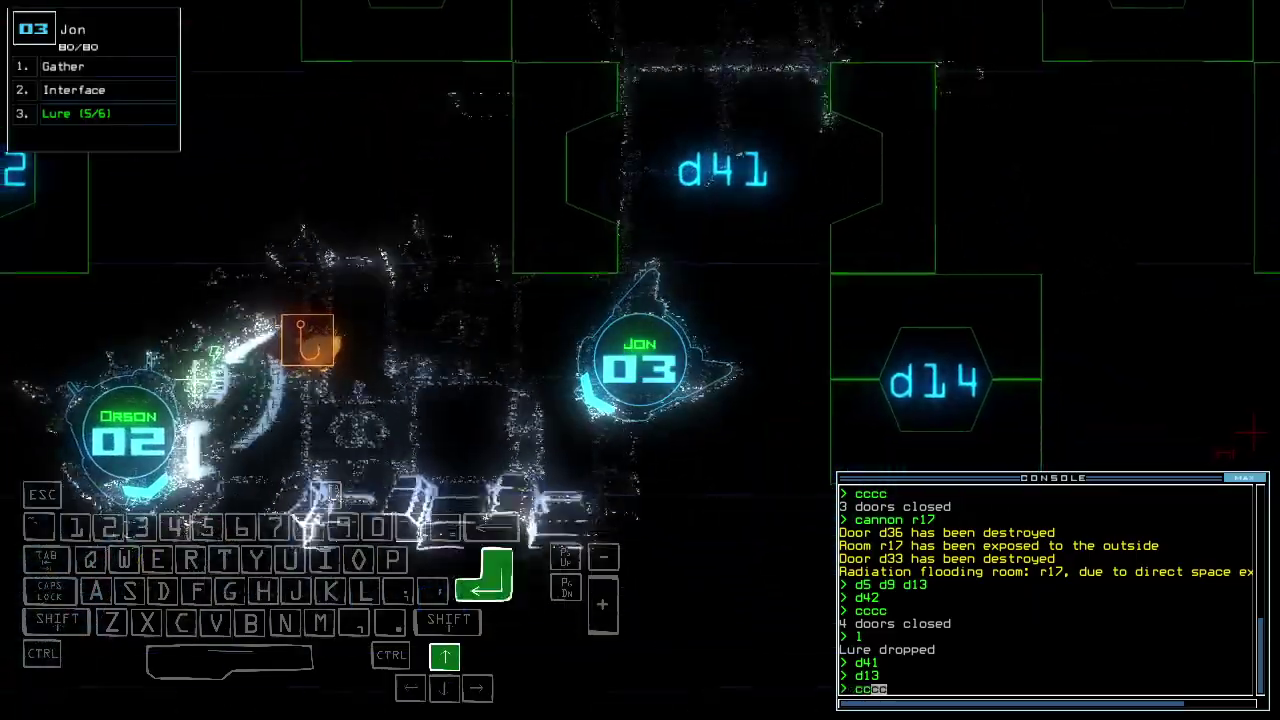
{"action": "type", "text": "pickup"}
{"action": "key", "text": "Return"}
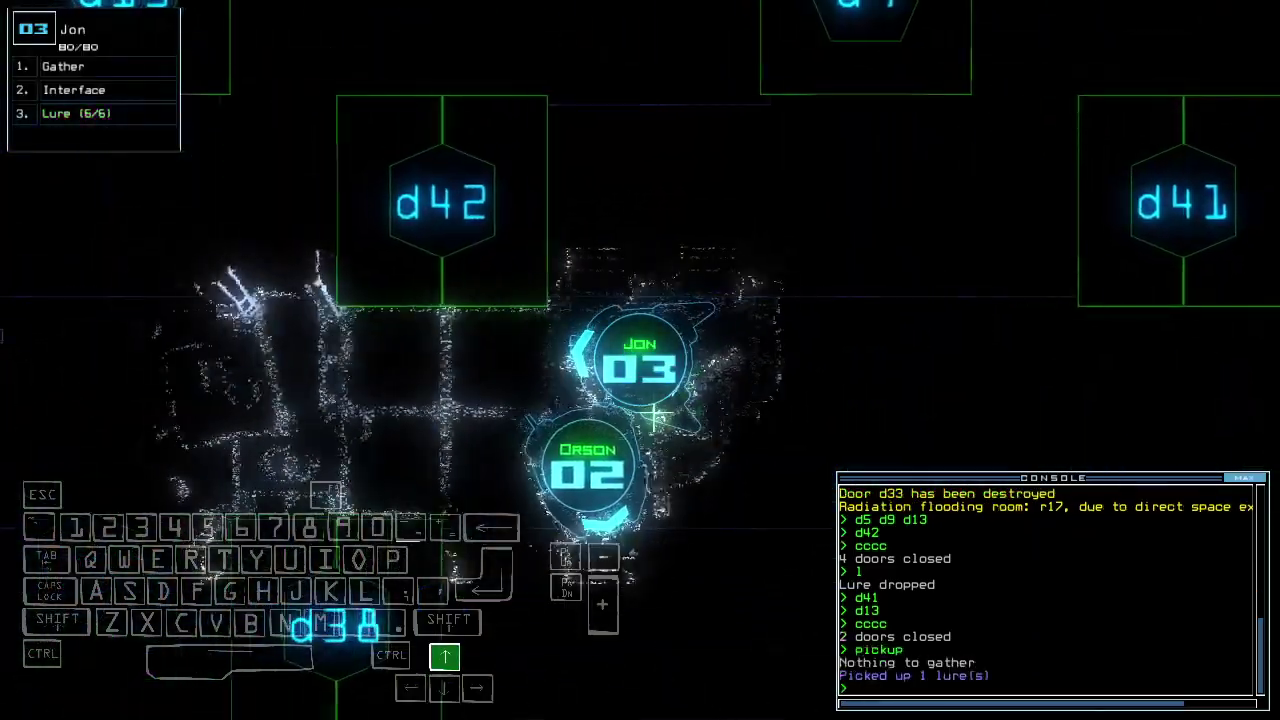
{"action": "key", "text": "Up"}
{"action": "key", "text": "Up"}
{"action": "key", "text": "Up"}
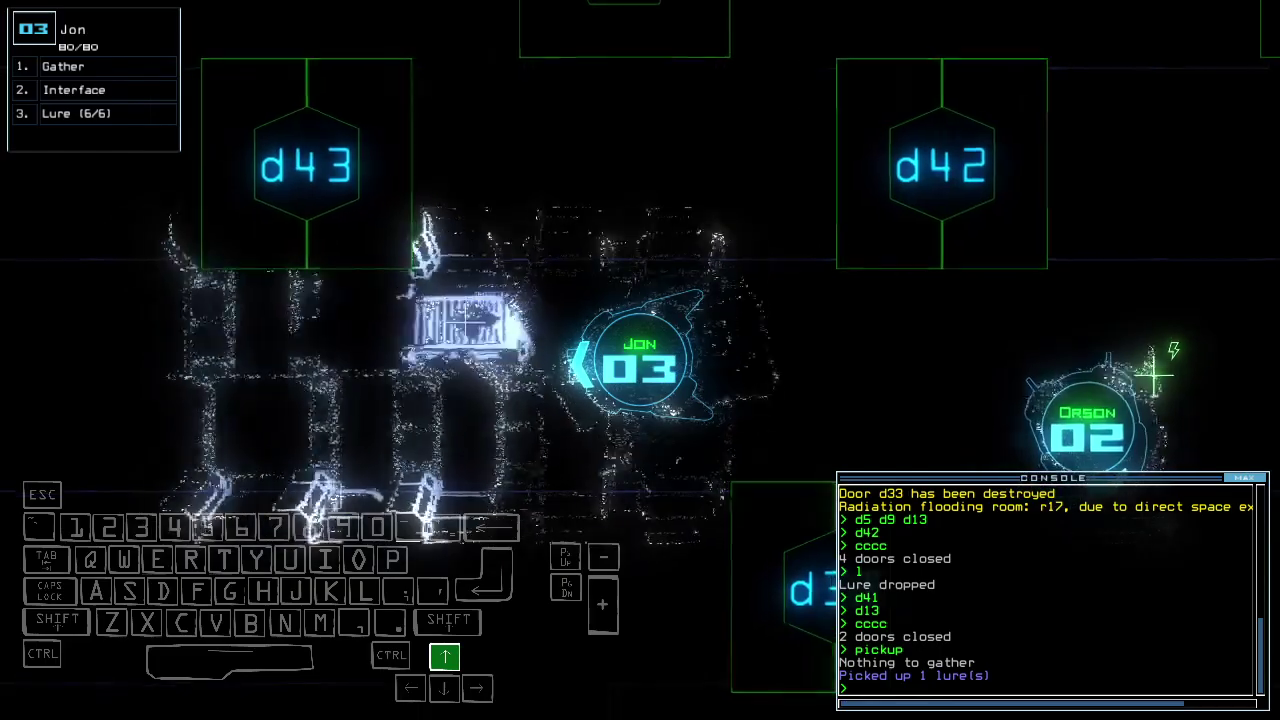
{"action": "key", "text": "space"}
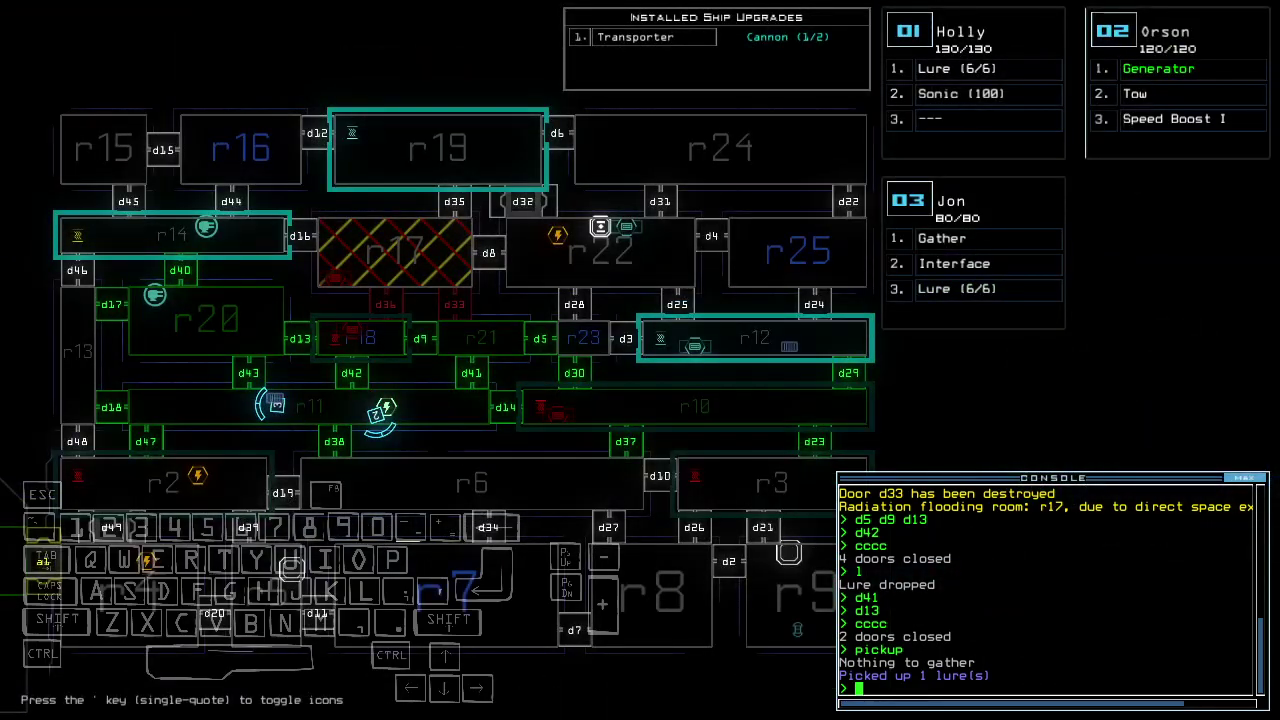
{"action": "key", "text": "space"}
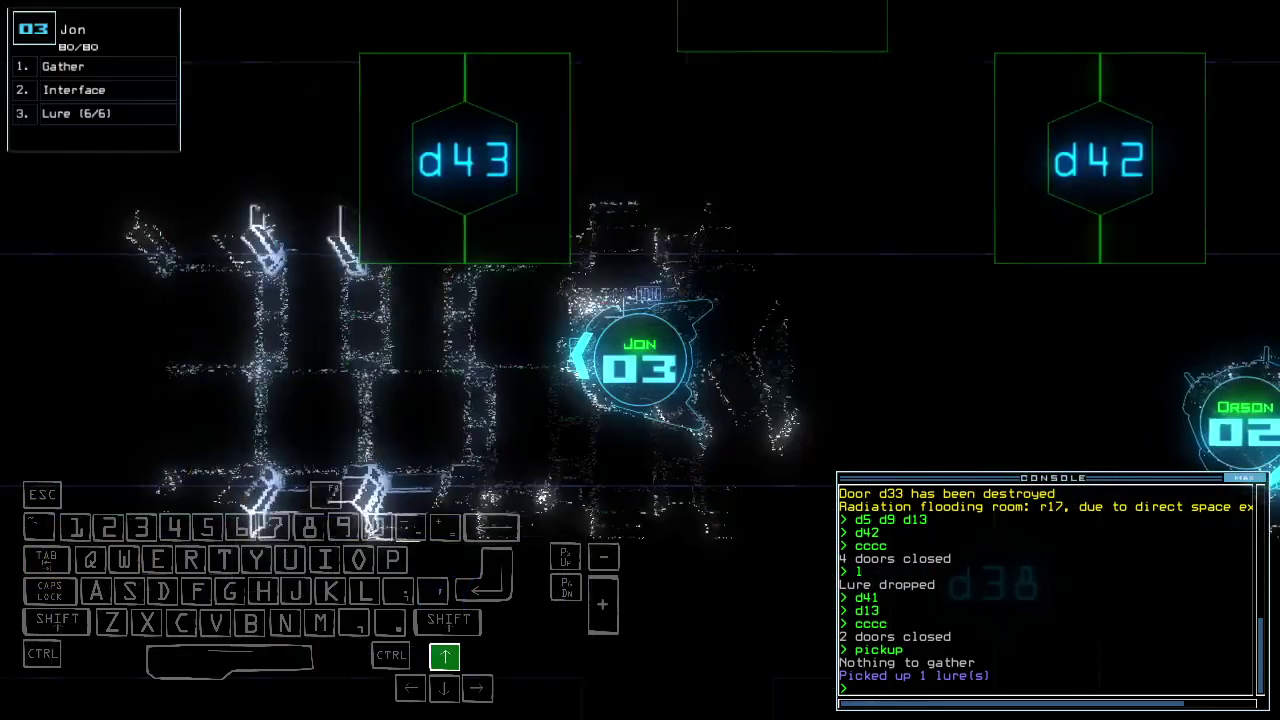
{"action": "type", "text": "d43"}
Take drone 03 through d43 into r11, seal it, then reopen d13 and d43.
{"action": "key", "text": "Return"}
{"action": "key", "text": "Up"}
{"action": "key", "text": "Up"}
{"action": "key", "text": "Up"}
{"action": "key", "text": "Up"}
{"action": "key", "text": "Up"}
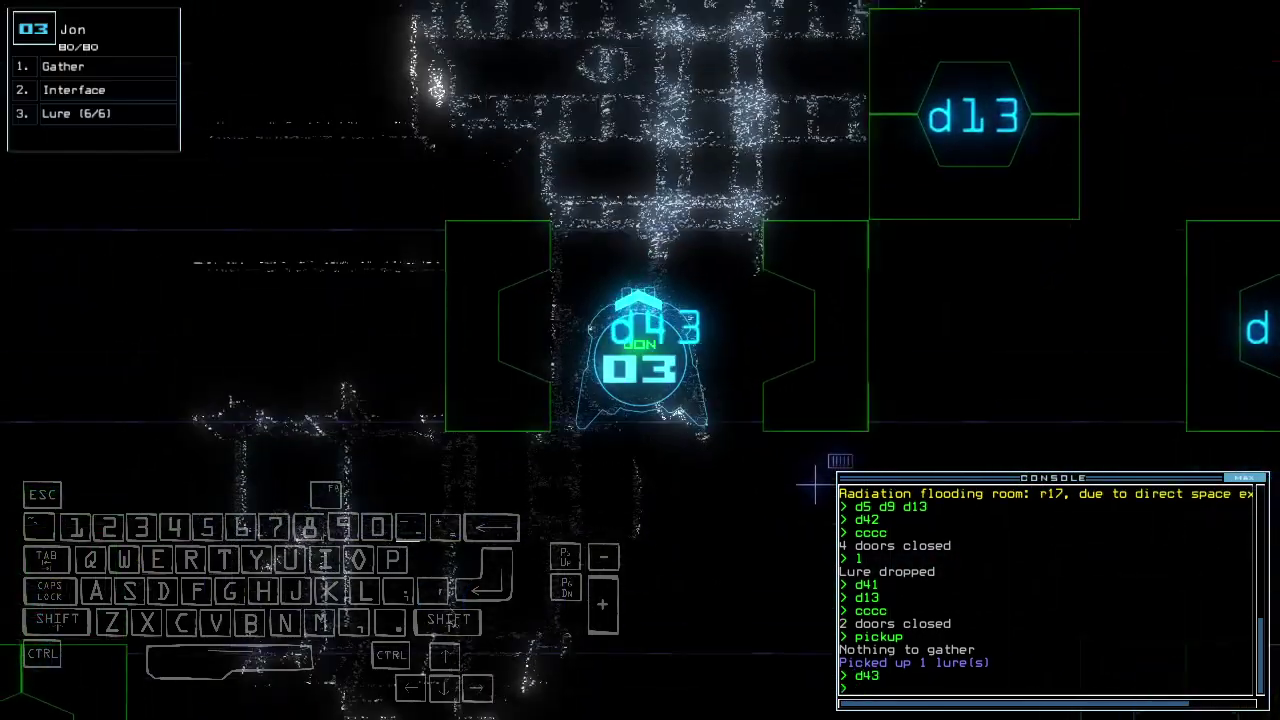
{"action": "key", "text": "Up"}
{"action": "key", "text": "Up"}
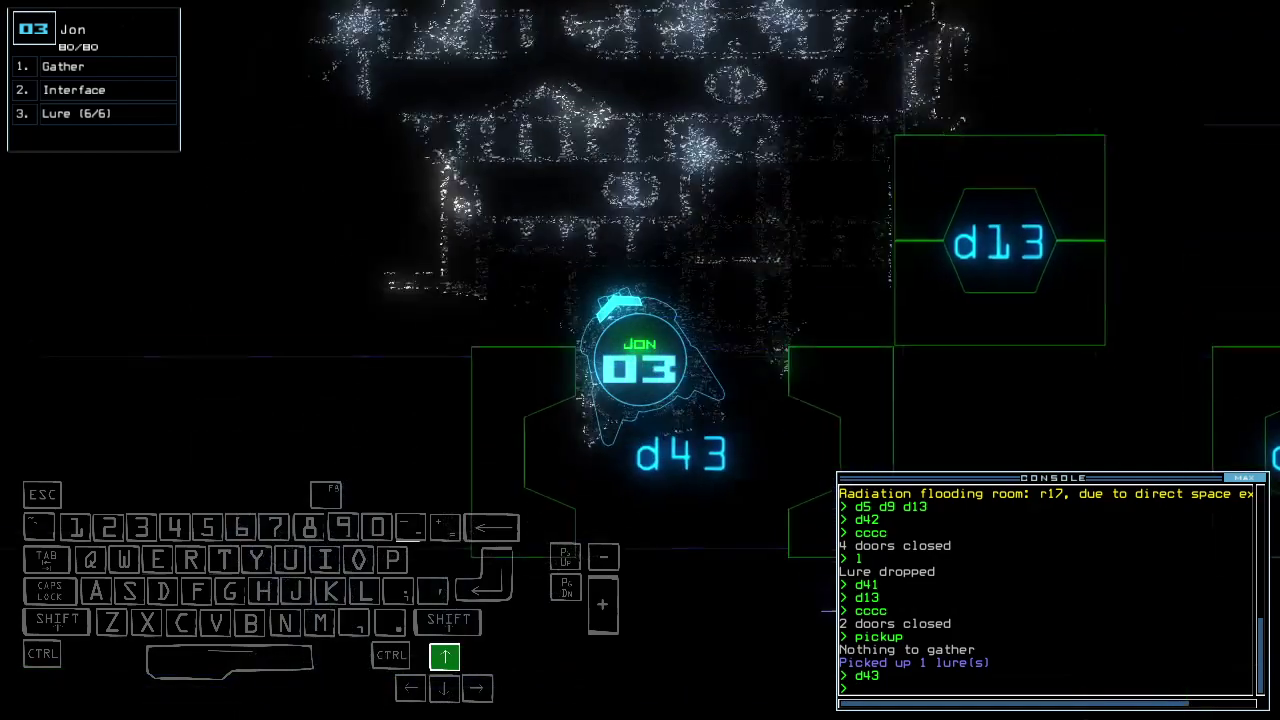
{"action": "key", "text": "space"}
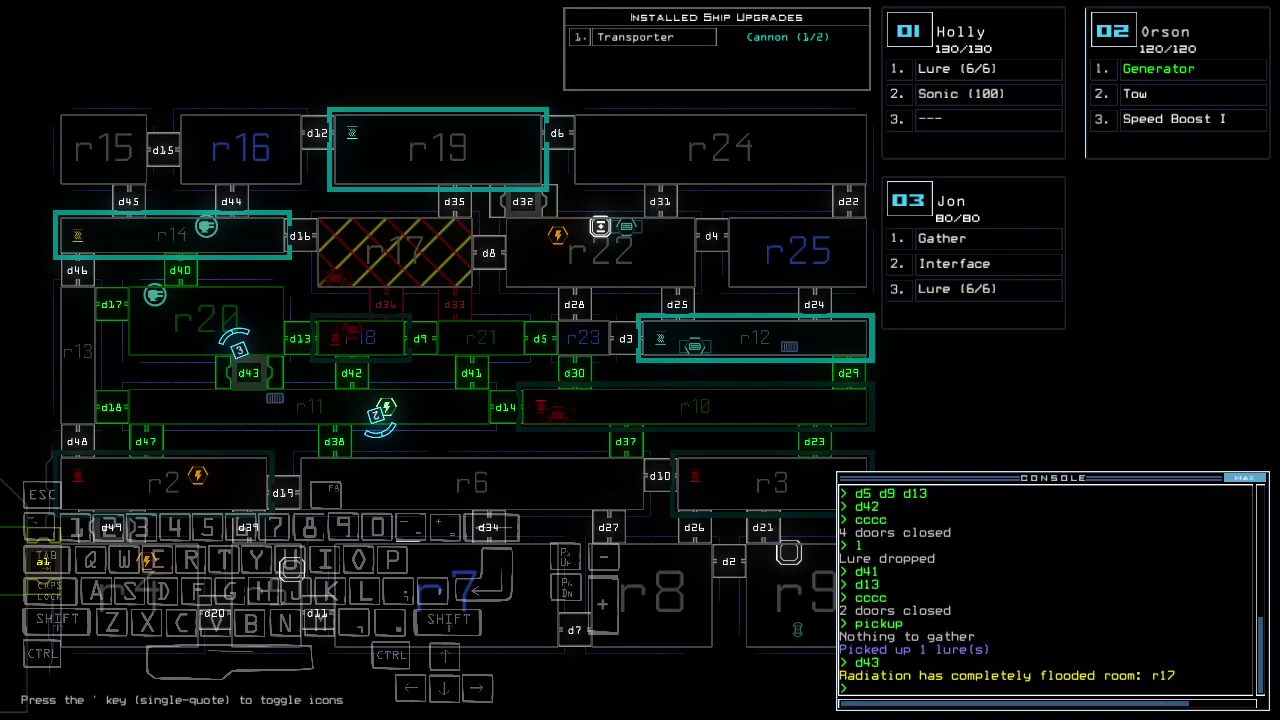
{"action": "key", "text": "Down"}
{"action": "key", "text": "Down"}
{"action": "key", "text": "space"}
{"action": "type", "text": "cccc"}
{"action": "key", "text": "Return"}
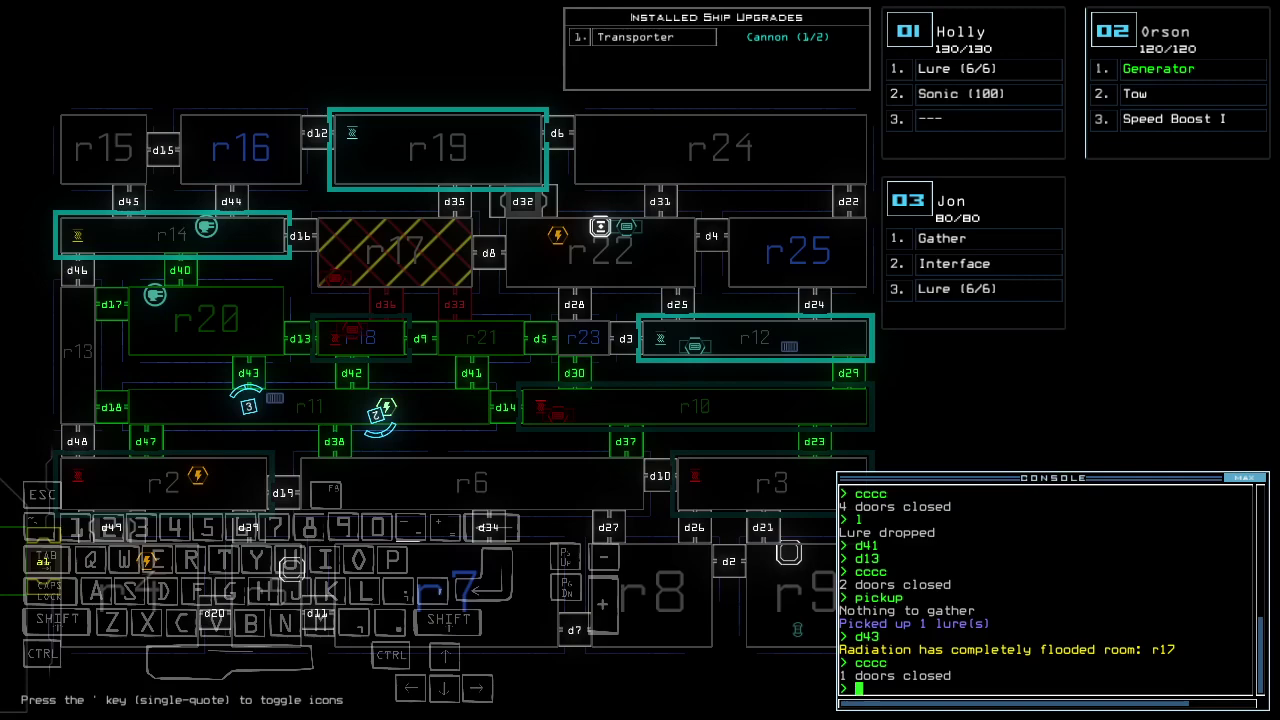
{"action": "type", "text": "d13"}
{"action": "key", "text": "Return"}
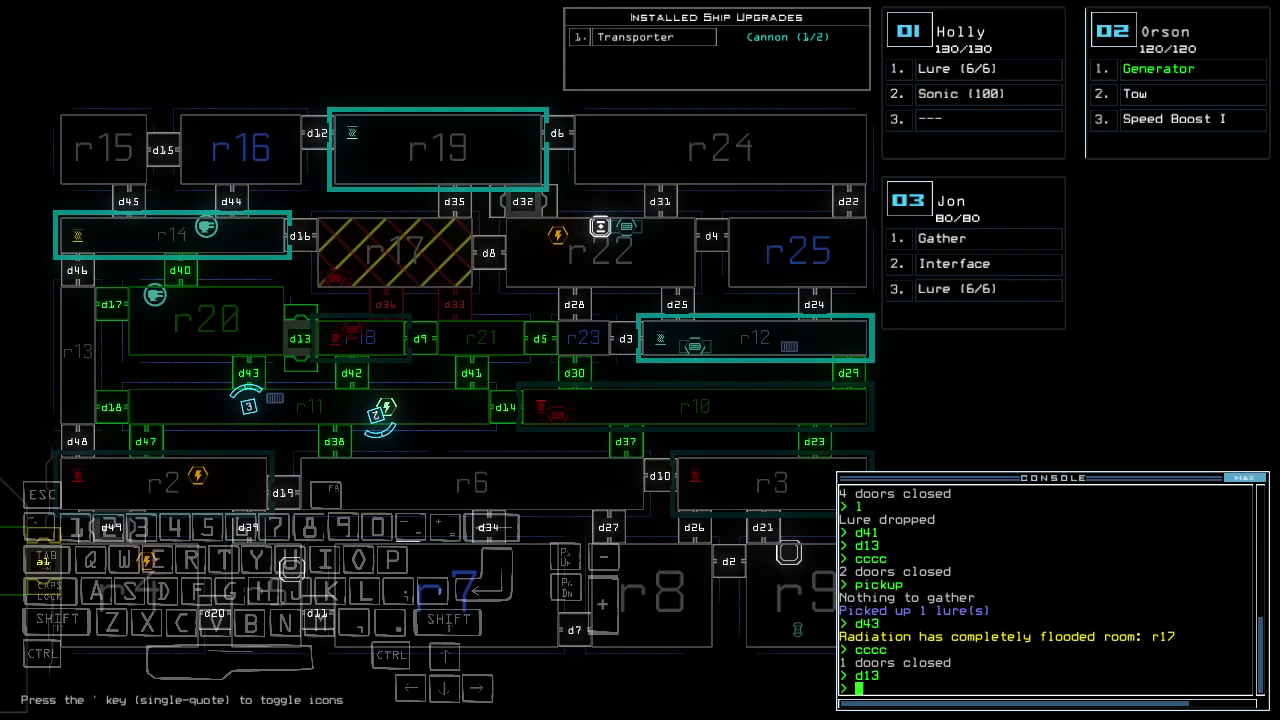
{"action": "type", "text": "3d43"}
{"action": "key", "text": "Return"}
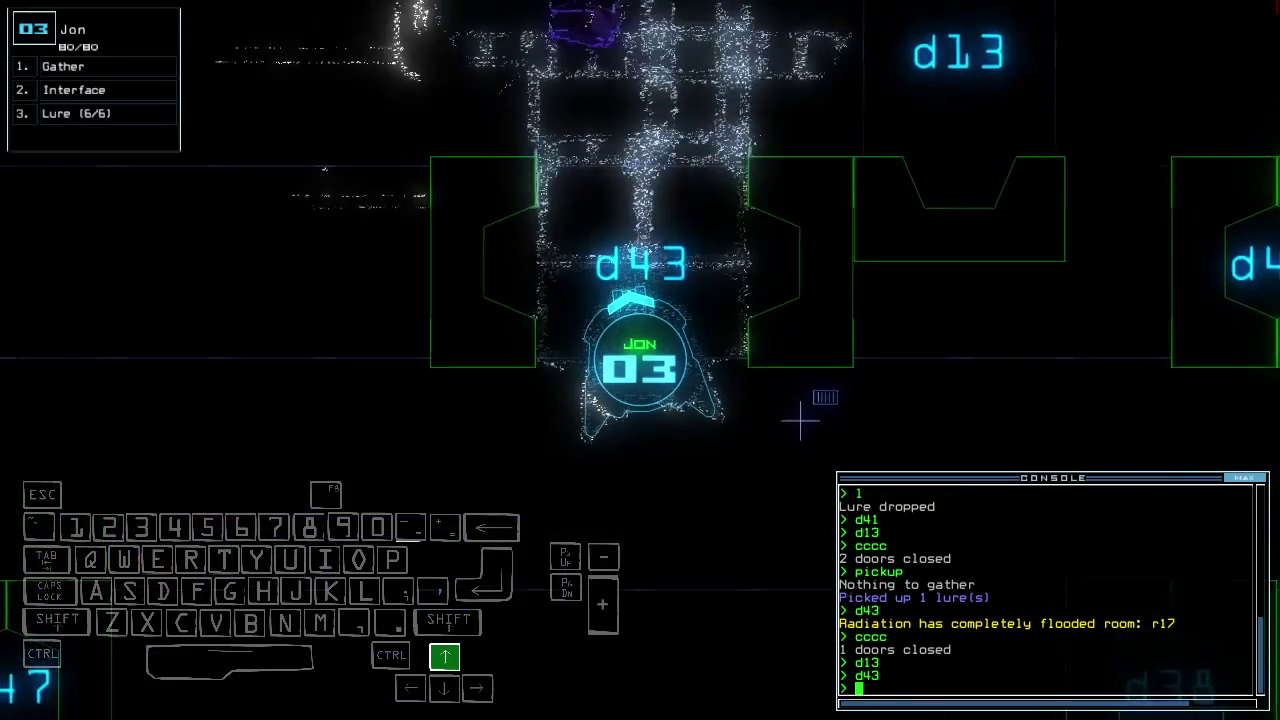
Close the doors near drone 03, open d47, and send drone 2 to r2.
{"action": "key", "text": "Down"}
{"action": "type", "text": "cccc"}
{"action": "key", "text": "Return"}
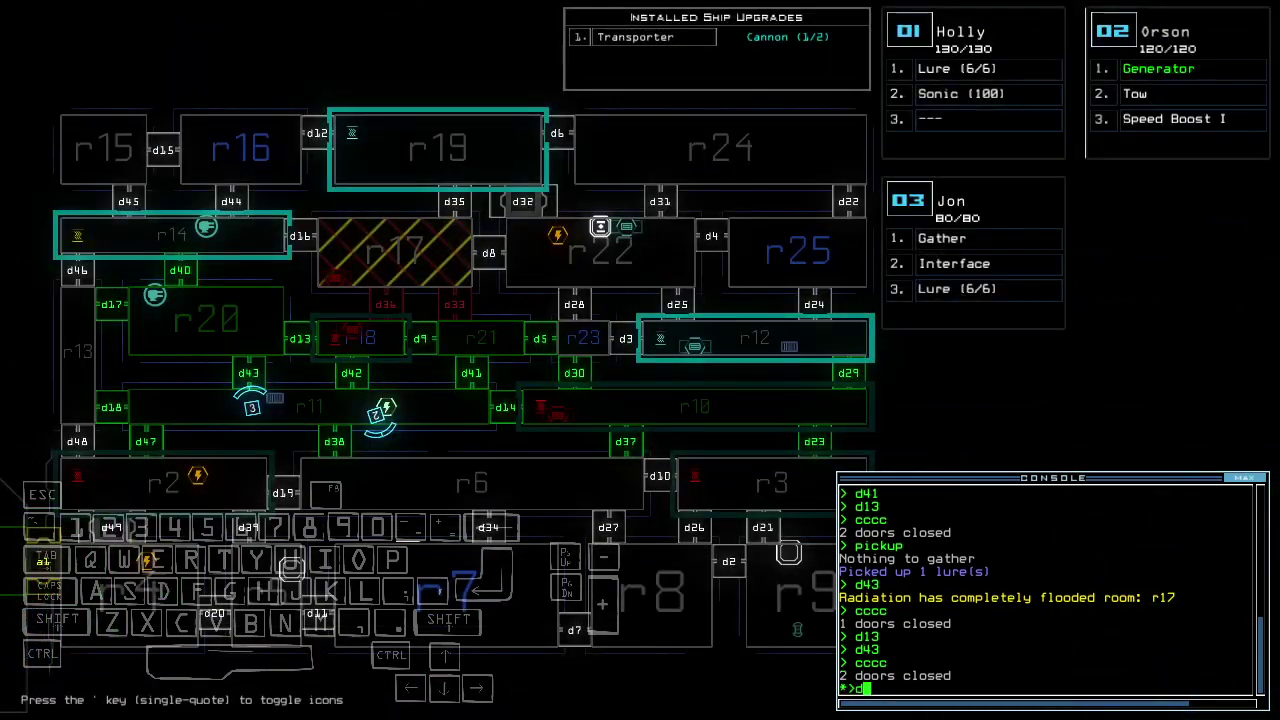
{"action": "type", "text": "7"}
{"action": "key", "text": "Return"}
{"action": "type", "text": "r2"}
{"action": "key", "text": "Return"}
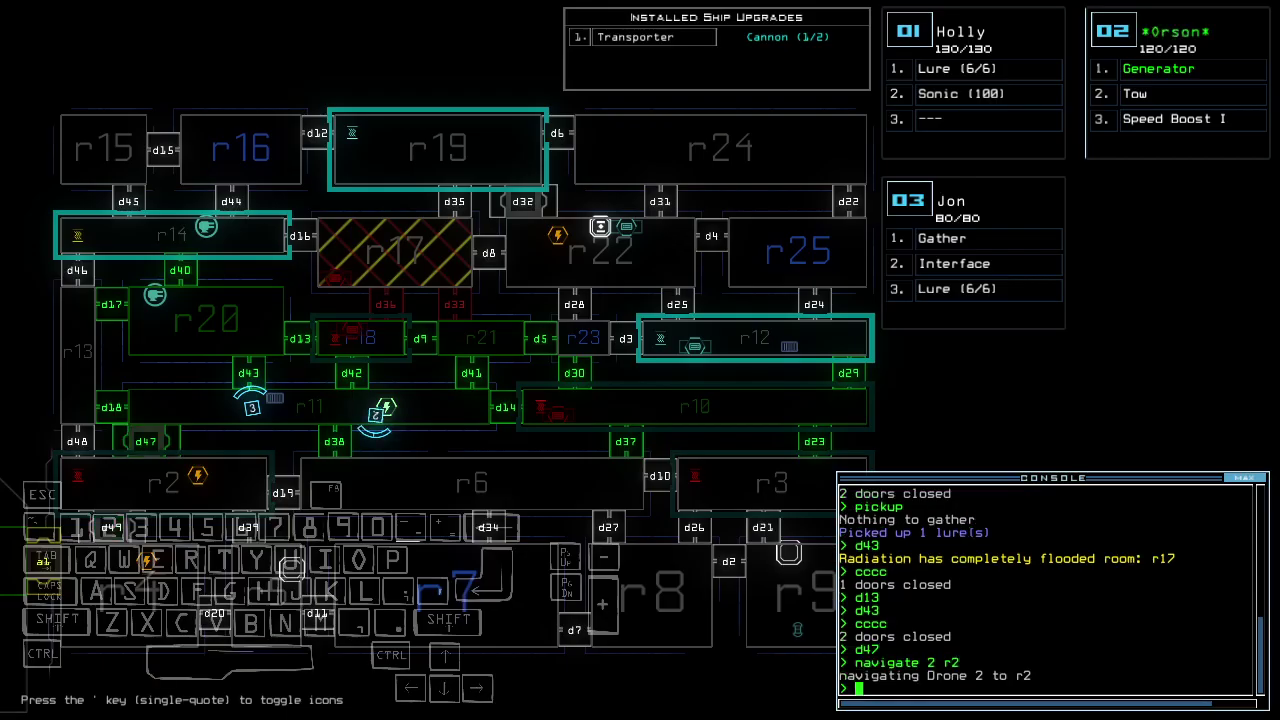
{"action": "key", "text": "3"}
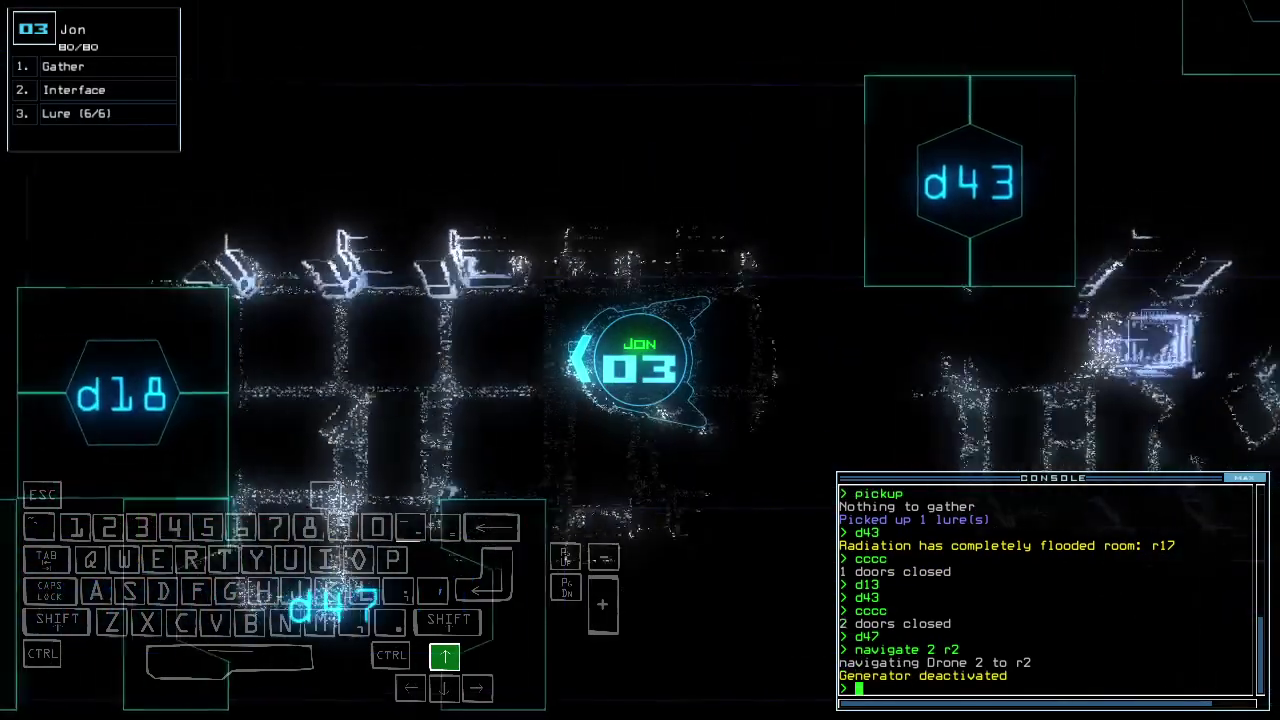
{"action": "type", "text": "te"}
Check the mission time and restart the r2 generator with drone 2.
{"action": "key", "text": "Return"}
{"action": "key", "text": "Up"}
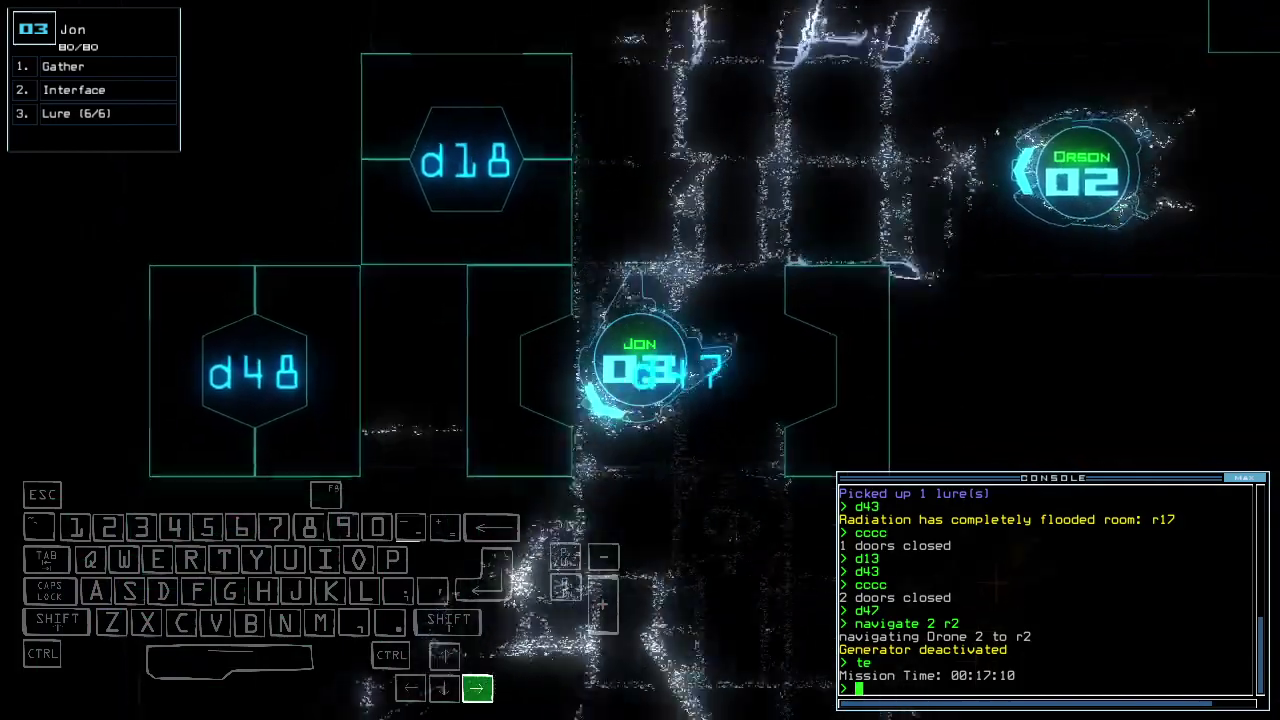
{"action": "key", "text": "2"}
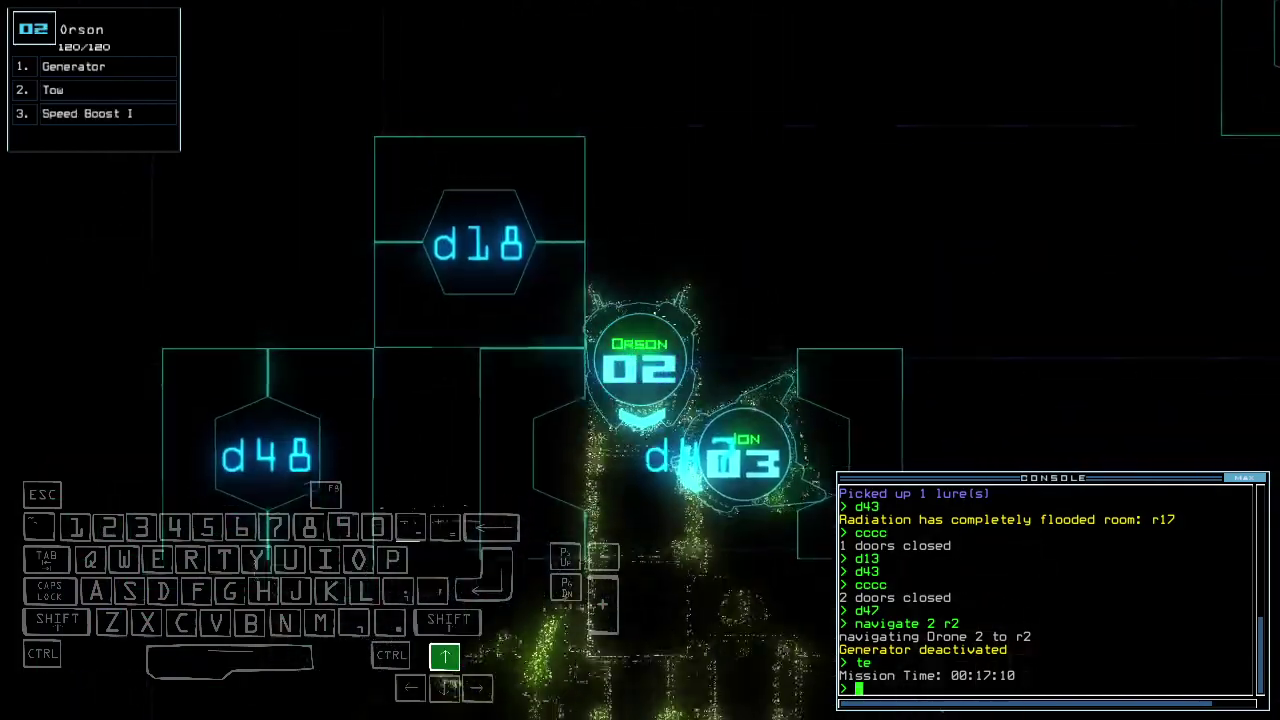
{"action": "key", "text": "Up"}
{"action": "type", "text": "ge"}
{"action": "key", "text": "Return"}
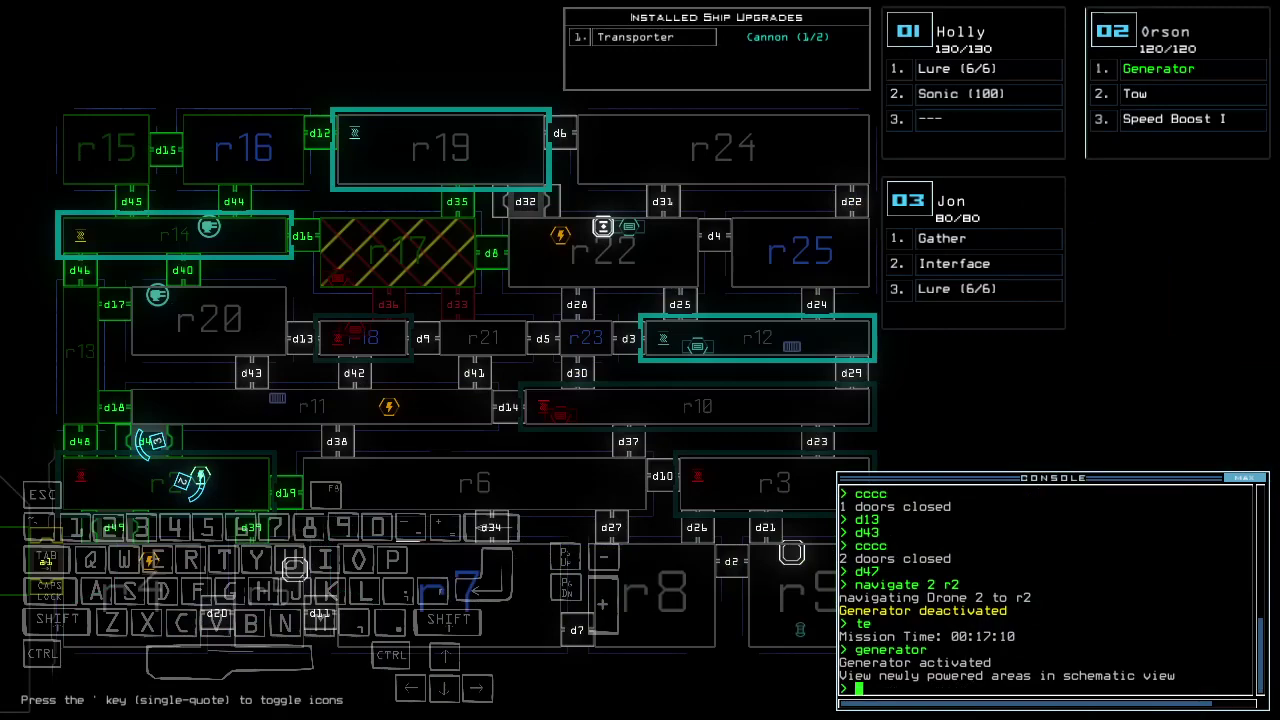
{"action": "type", "text": "40 d44"}
Open doors d40 and d44 and swap in the Speed Boost interface.
{"action": "key", "text": "Return"}
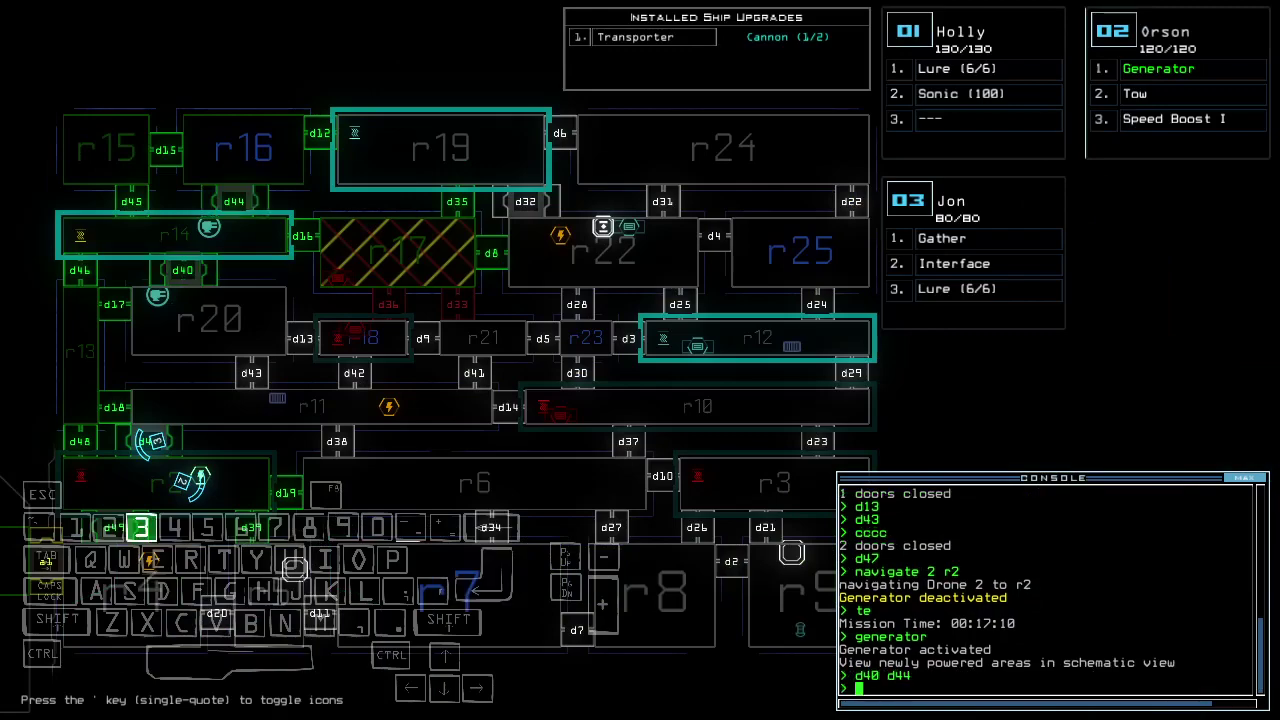
{"action": "type", "text": "3swap in"}
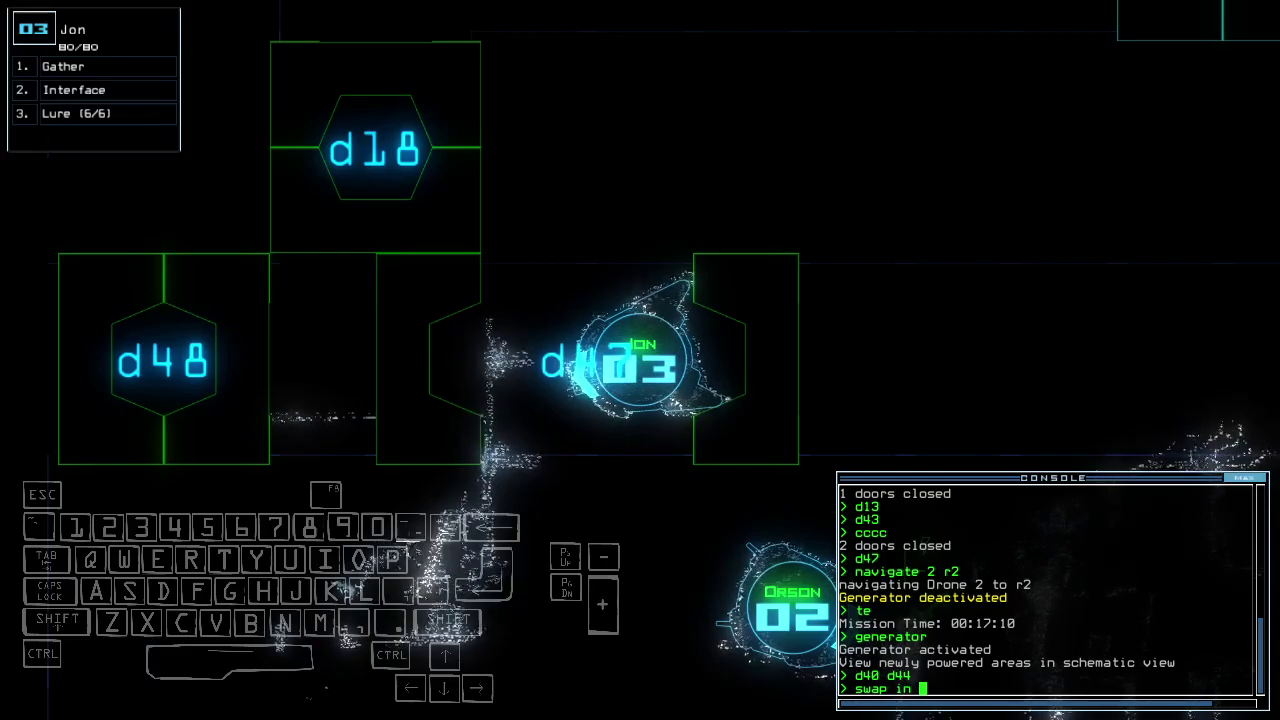
{"action": "type", "text": " sp"}
{"action": "key", "text": "Return"}
{"action": "key", "text": "3"}
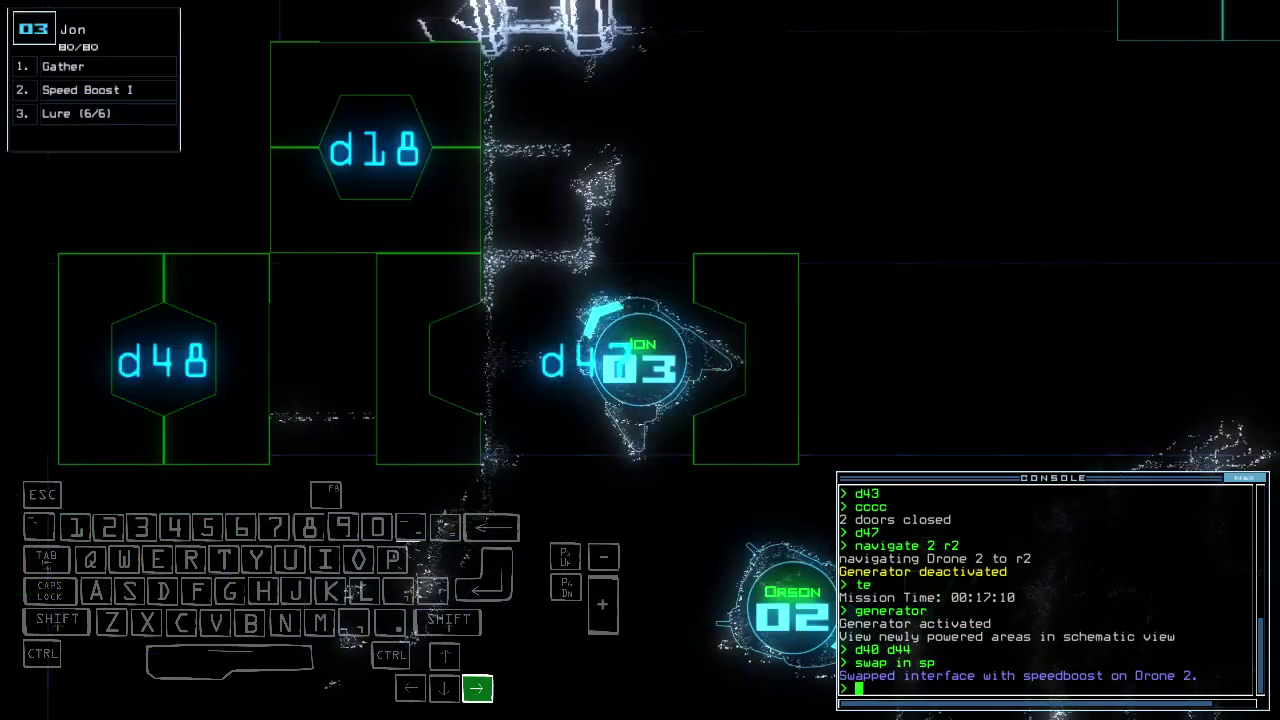
Drop a lure, drive drone 3 through door d18, and close doors behind it.
{"action": "key", "text": "Up"}
{"action": "type", "text": "l"}
{"action": "key", "text": "Return"}
{"action": "type", "text": "dl"}
{"action": "key", "text": "Left"}
{"action": "type", "text": "8"}
{"action": "key", "text": "Return"}
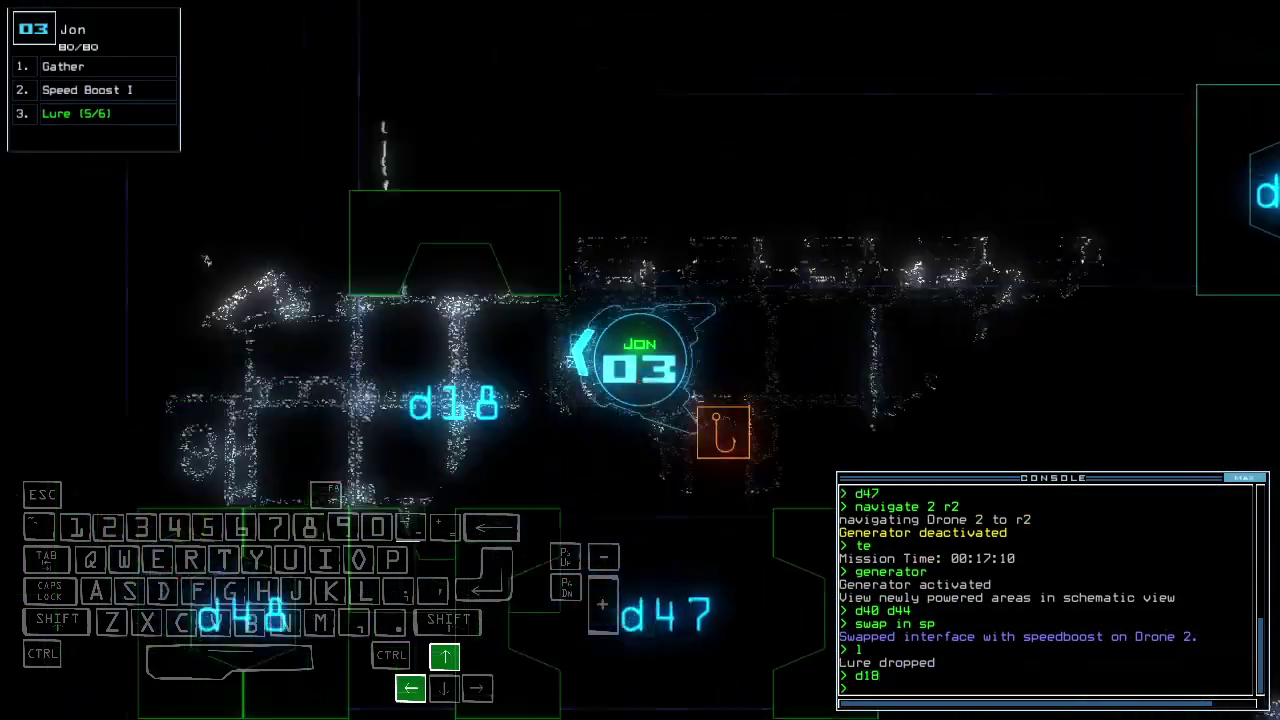
{"action": "key", "text": "Up"}
{"action": "type", "text": "cccc"}
{"action": "key", "text": "Return"}
{"action": "key", "text": "Up"}
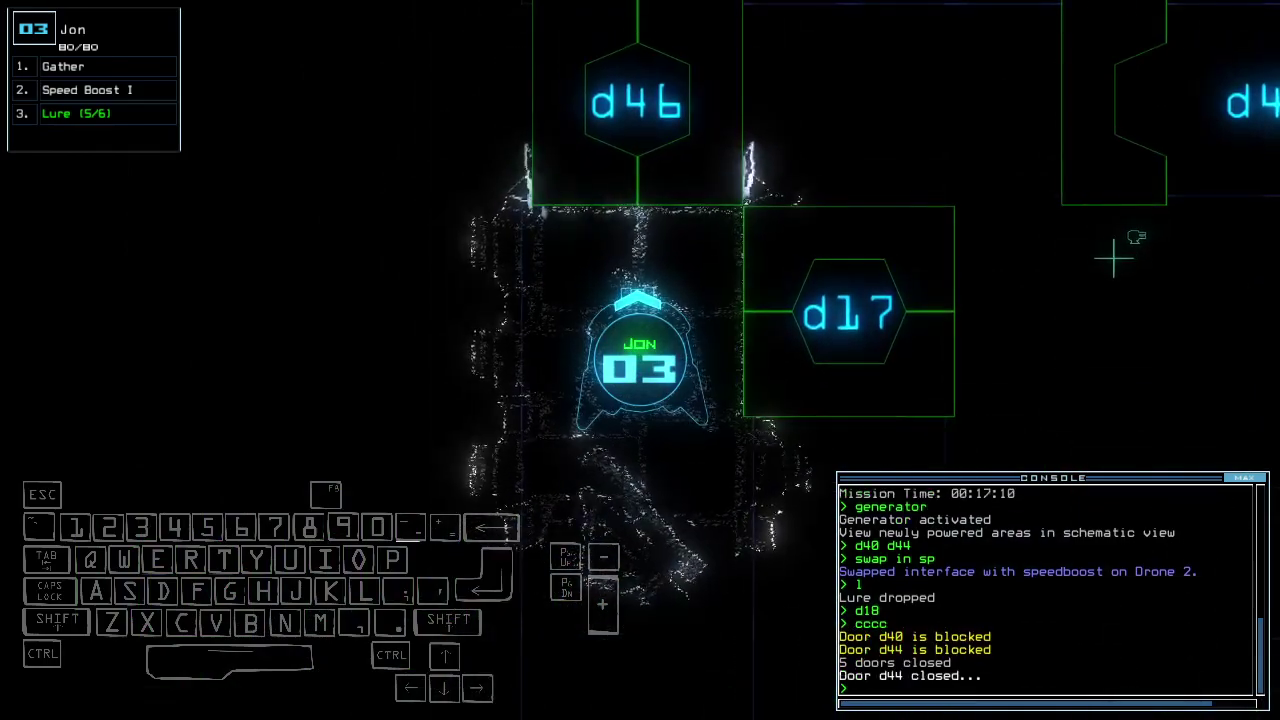
Pass drone 3 through door d46, close it behind, then open door d45.
{"action": "key", "text": "space"}
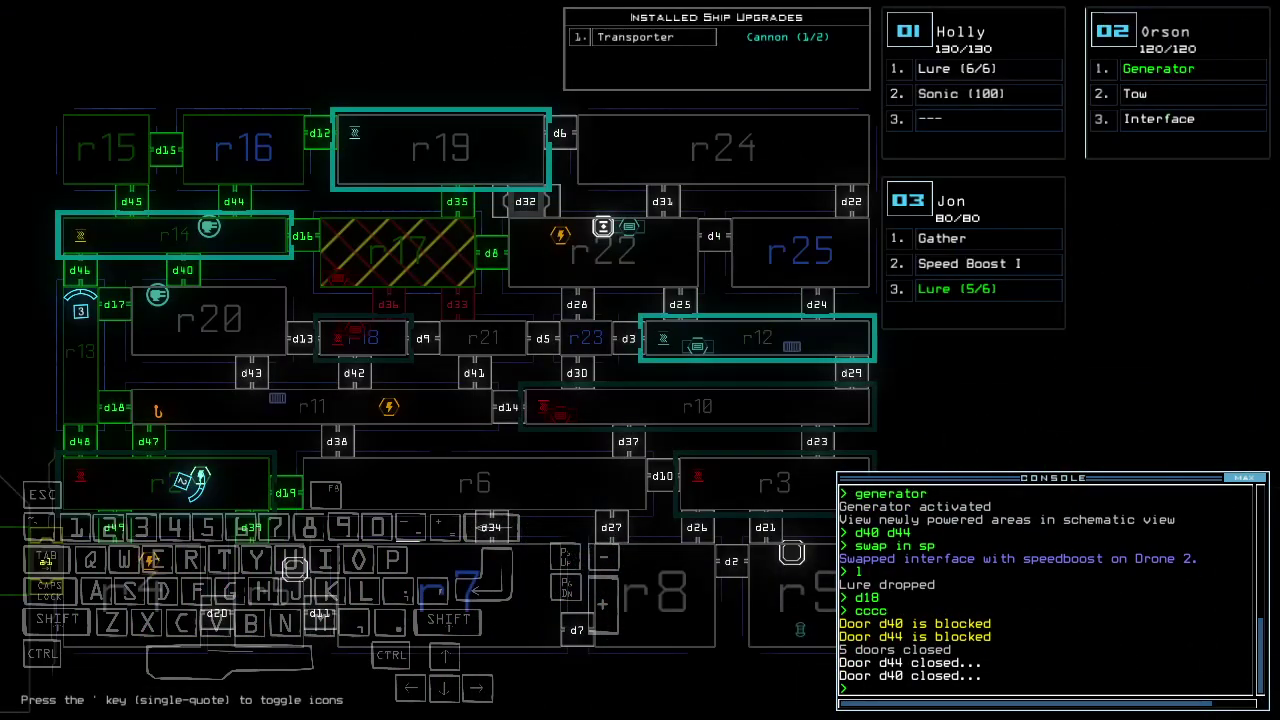
{"action": "type", "text": "3d46"}
{"action": "key", "text": "Return"}
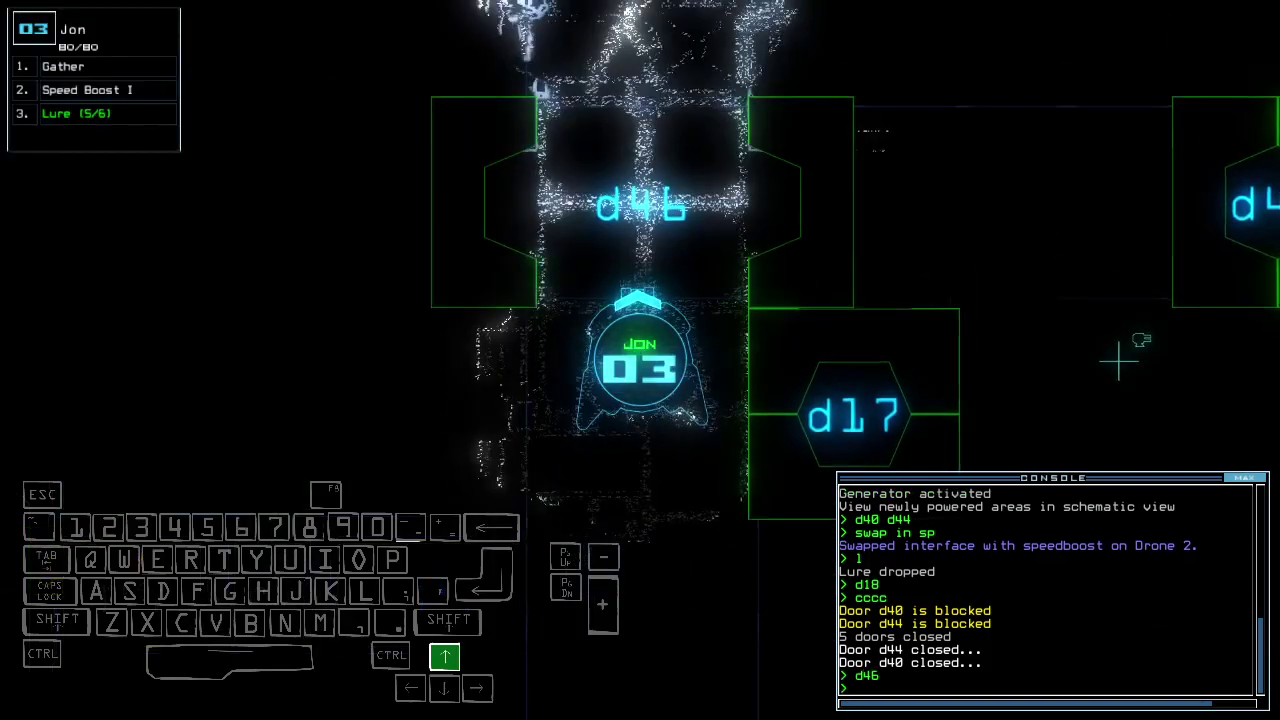
{"action": "key", "text": "Up"}
{"action": "type", "text": "cccc"}
{"action": "key", "text": "Return"}
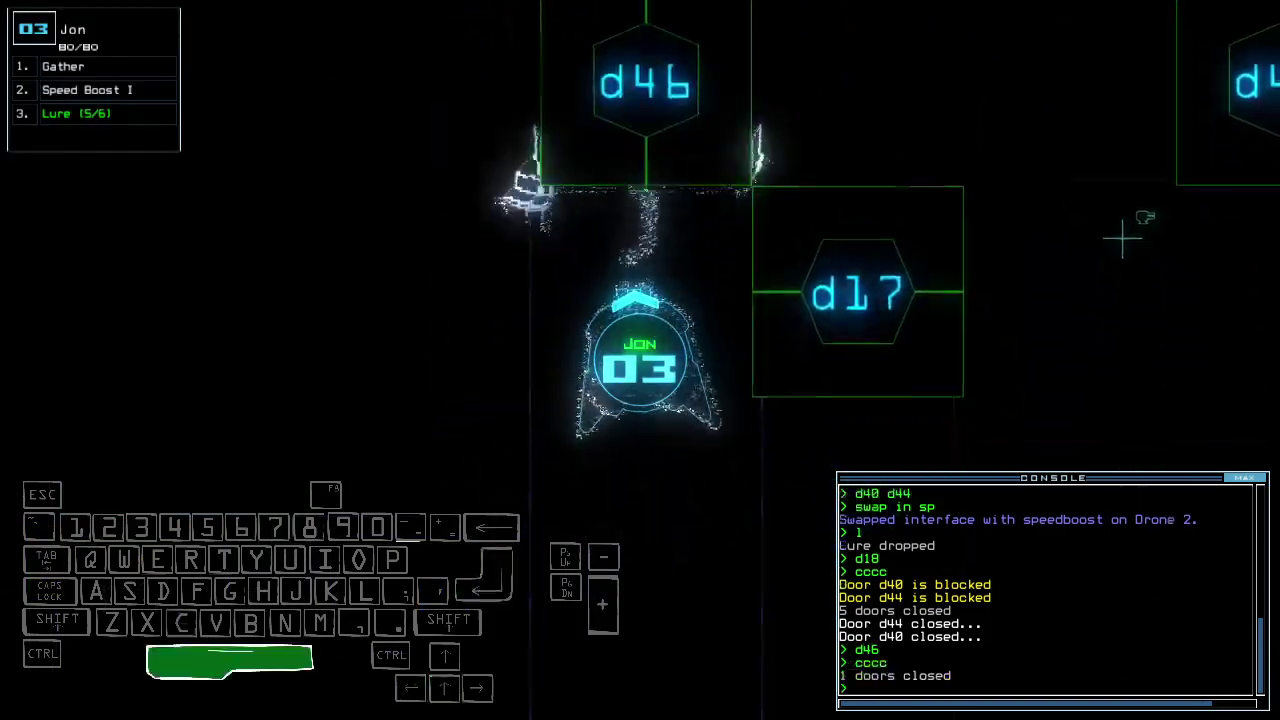
{"action": "key", "text": "space"}
{"action": "type", "text": "d45"}
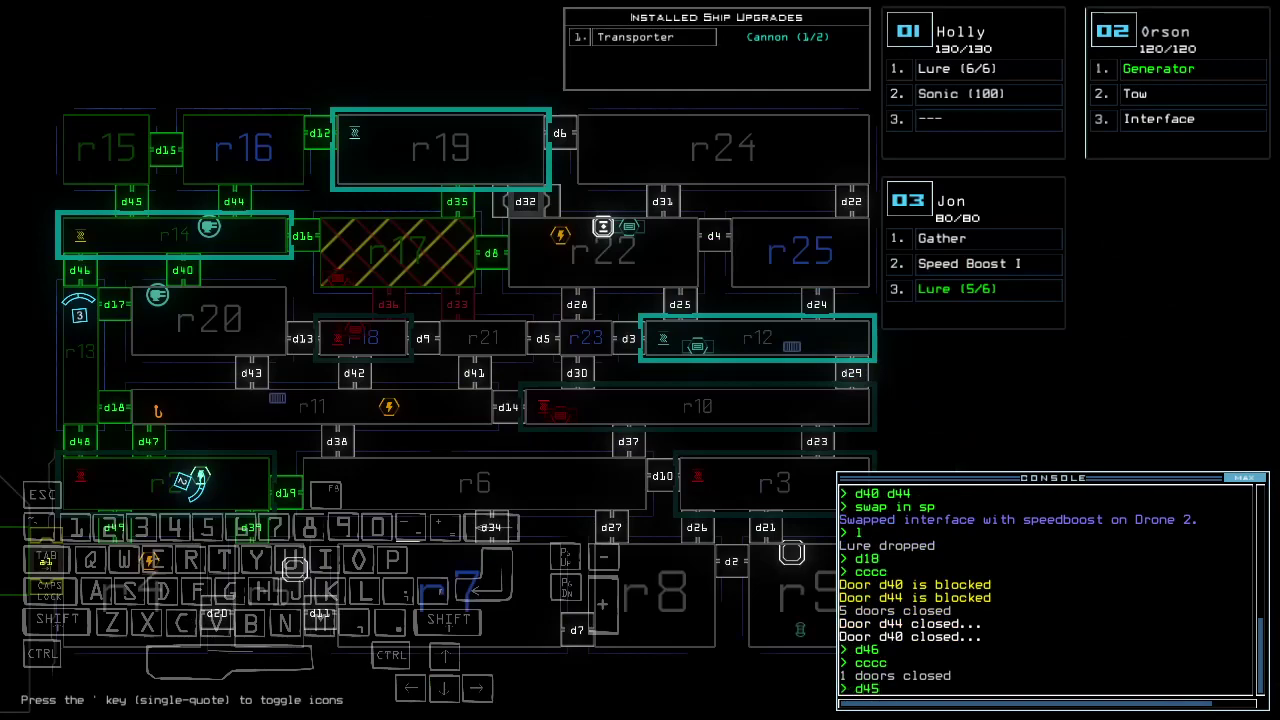
{"action": "key", "text": "Return"}
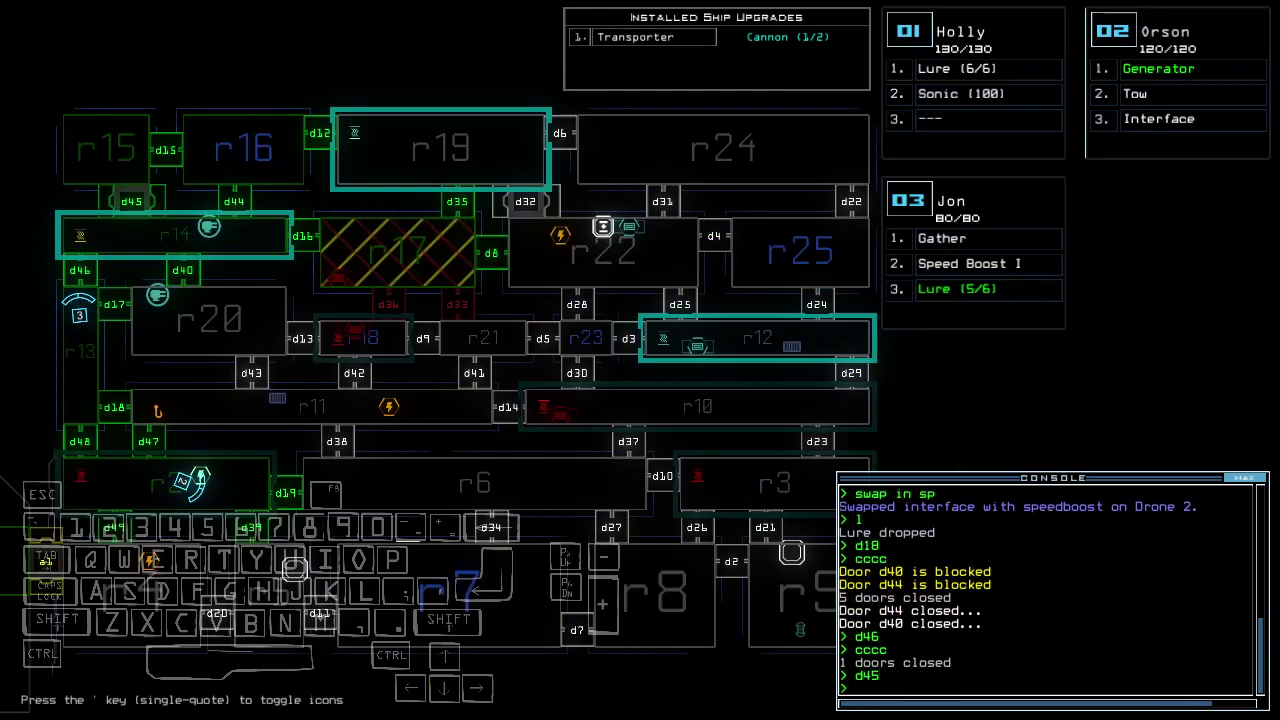
Drive drone 3 back through door d18 and pick up its dropped lure.
{"action": "key", "text": "space"}
{"action": "key", "text": "Down"}
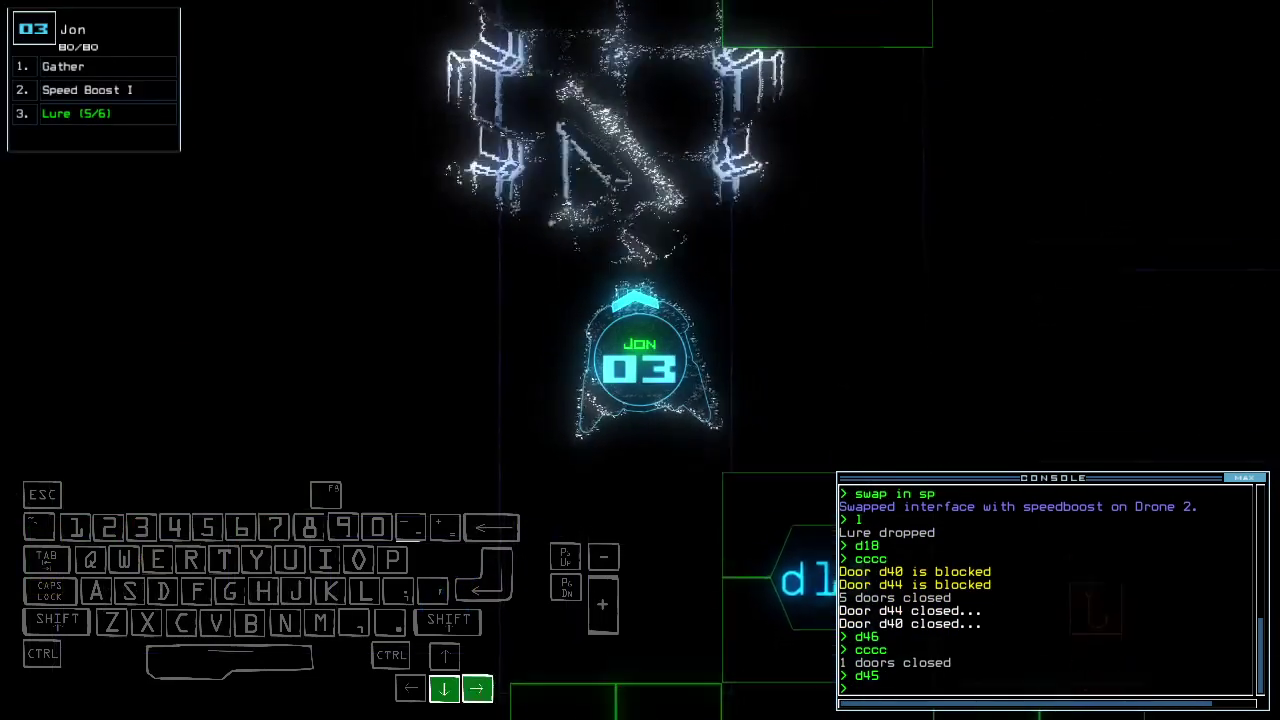
{"action": "key", "text": "Left"}
{"action": "type", "text": "d18"}
{"action": "key", "text": "Return"}
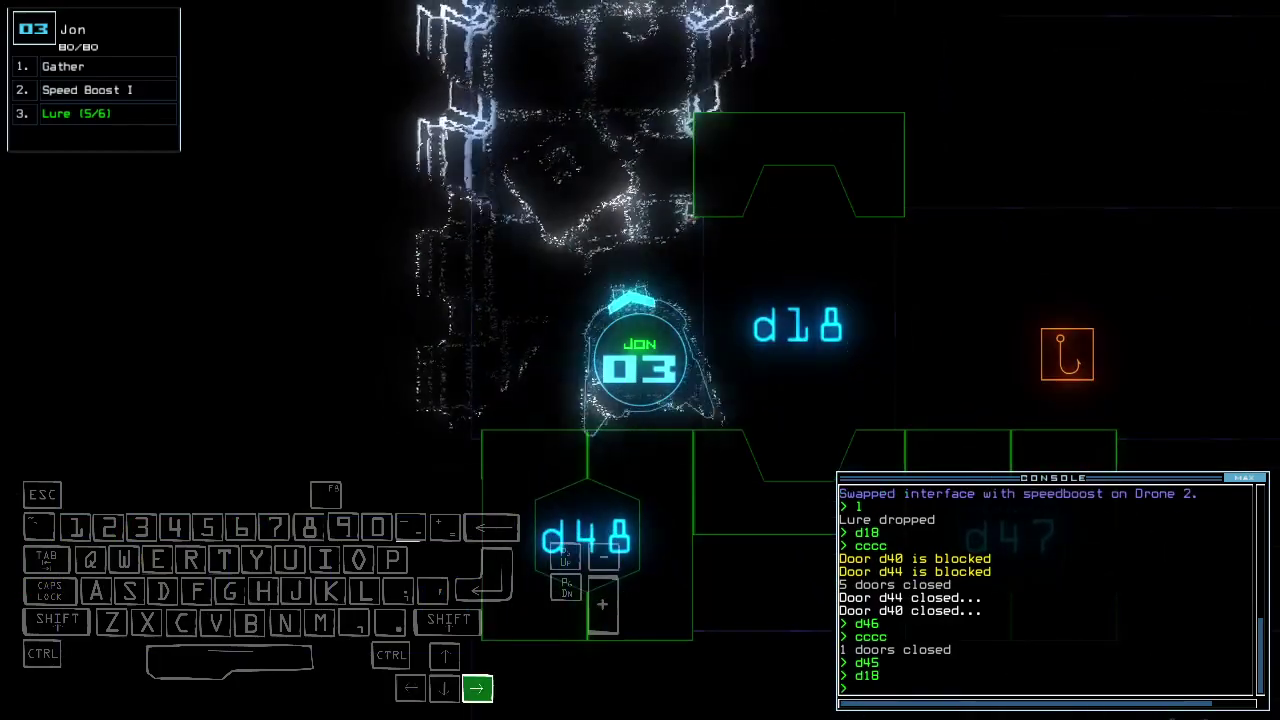
{"action": "key", "text": "Up"}
{"action": "type", "text": "pickup"}
{"action": "key", "text": "Return"}
{"action": "key", "text": "Left"}
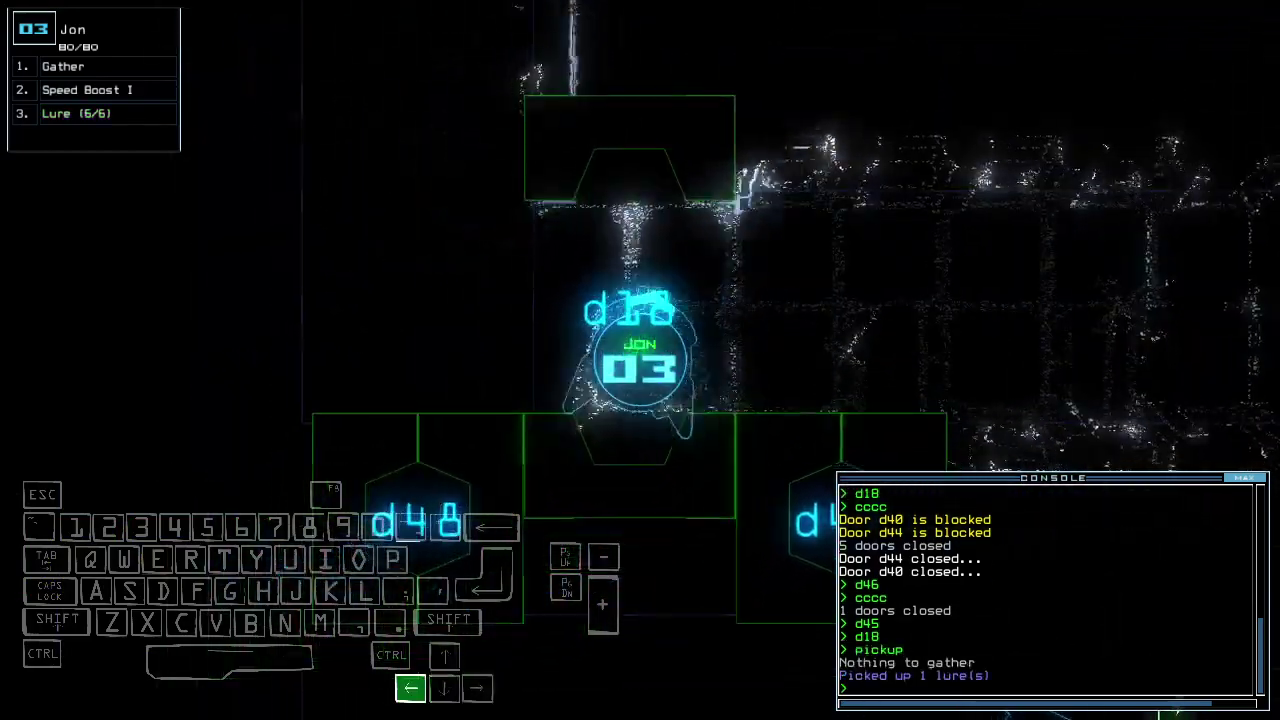
{"action": "type", "text": "d18"}
Reopen d18, close the doors near drone 3, and drop a new lure by door d17.
{"action": "key", "text": "Return"}
{"action": "key", "text": "Up"}
{"action": "key", "text": "Left"}
{"action": "key", "text": "space"}
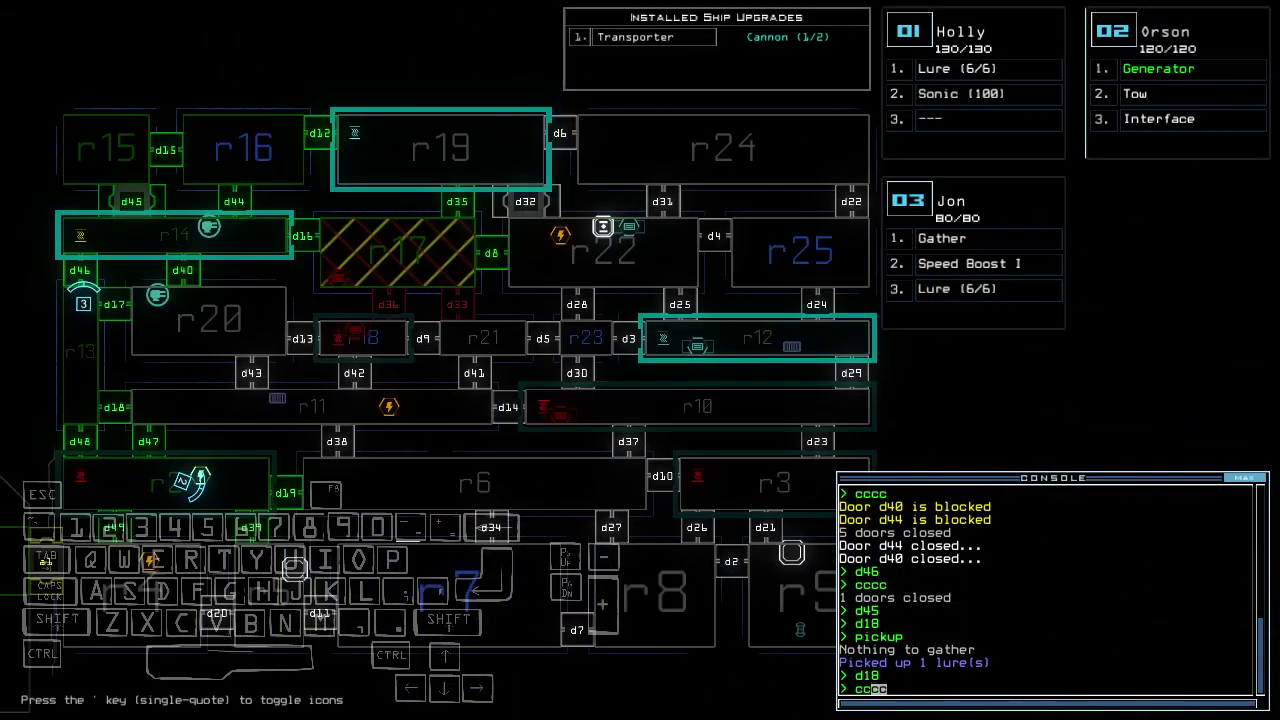
{"action": "key", "text": "Return"}
{"action": "key", "text": "3"}
{"action": "key", "text": "1"}
{"action": "key", "text": "Return"}
{"action": "type", "text": "d1"}
{"action": "key", "text": "Up"}
{"action": "key", "text": "Right"}
Drive drone 3 through d17, picking up the lure and dropping it again.
{"action": "key", "text": "Return"}
{"action": "type", "text": "17"}
{"action": "key", "text": "Return"}
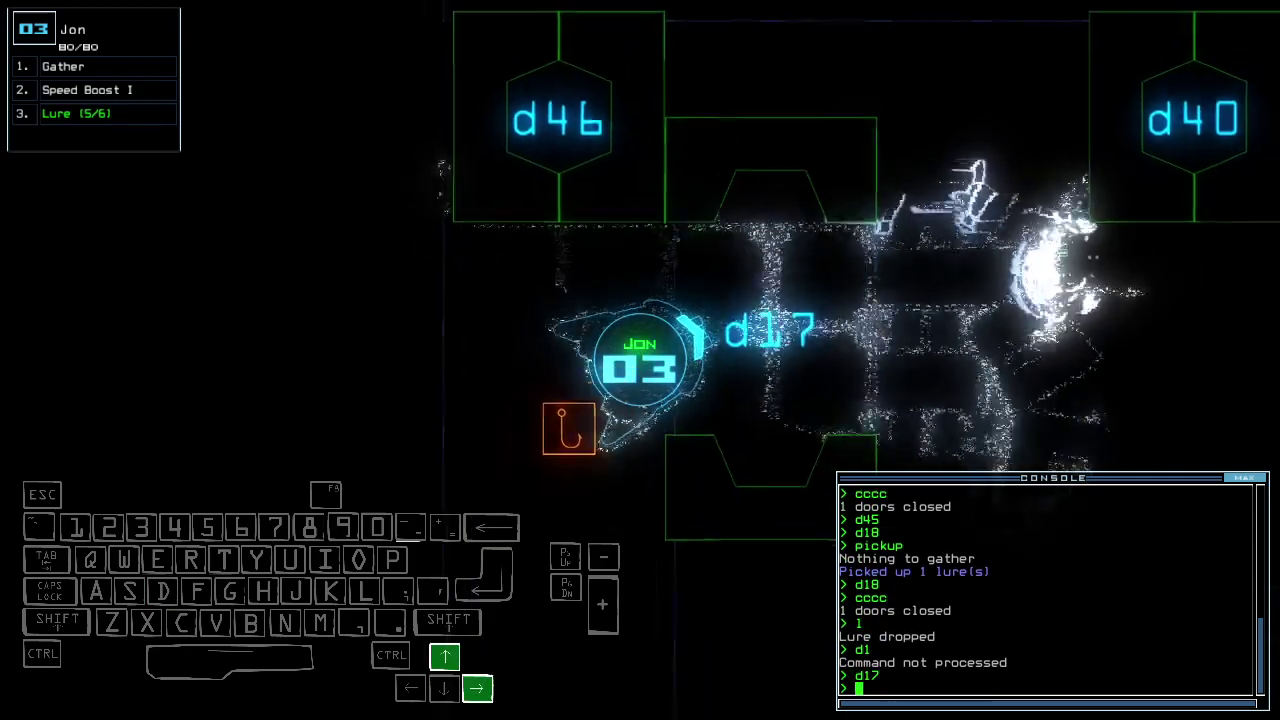
{"action": "key", "text": "Up"}
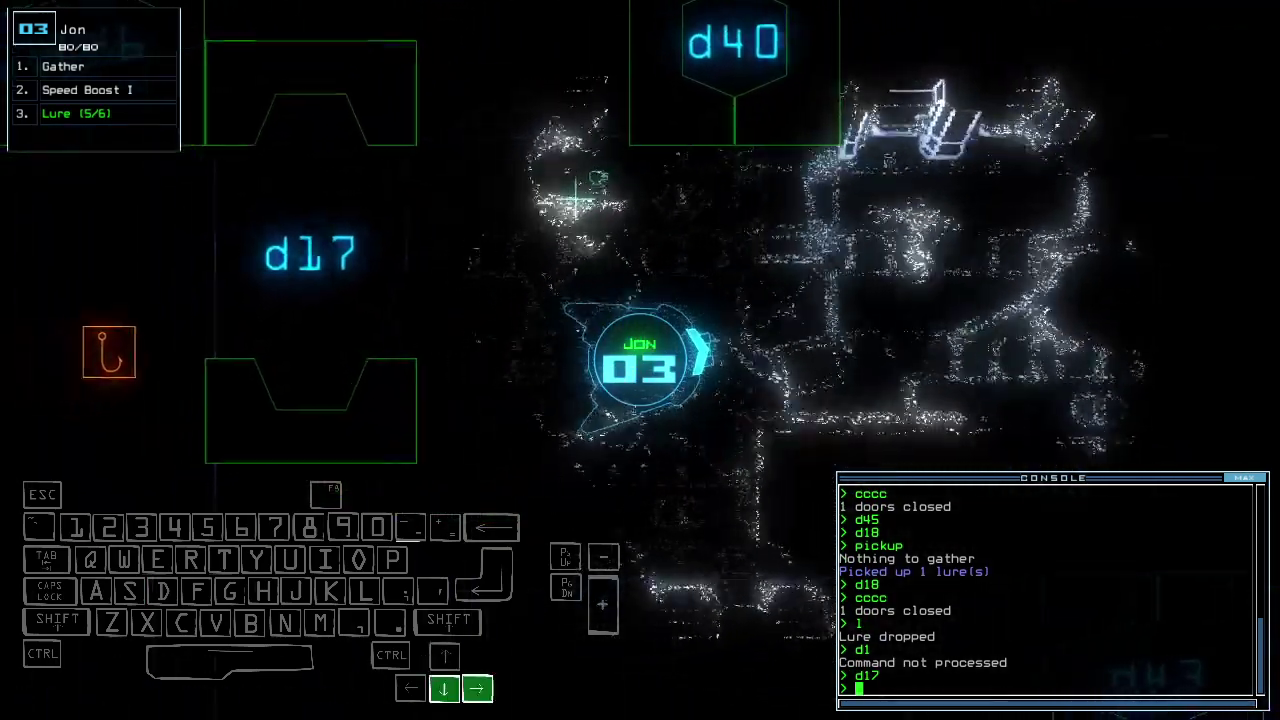
{"action": "key", "text": "Down"}
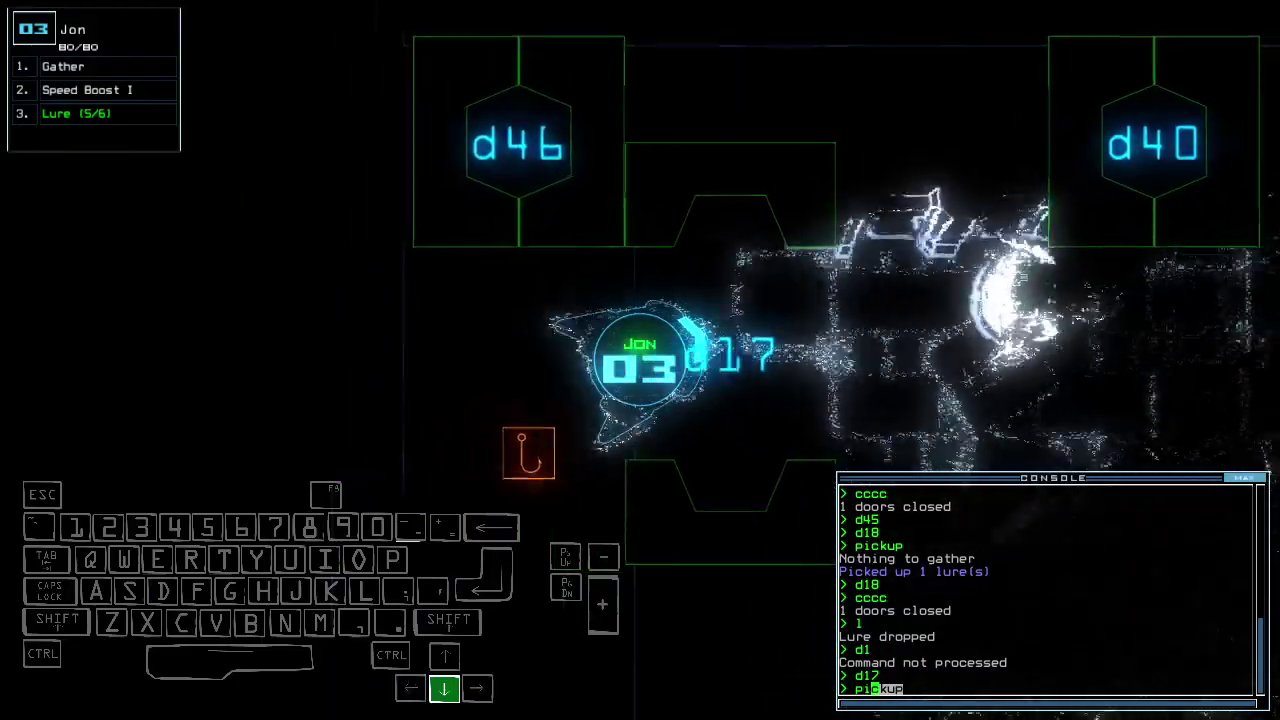
{"action": "type", "text": "pickup"}
{"action": "key", "text": "Return"}
{"action": "key", "text": "Up"}
{"action": "type", "text": "1"}
{"action": "key", "text": "Return"}
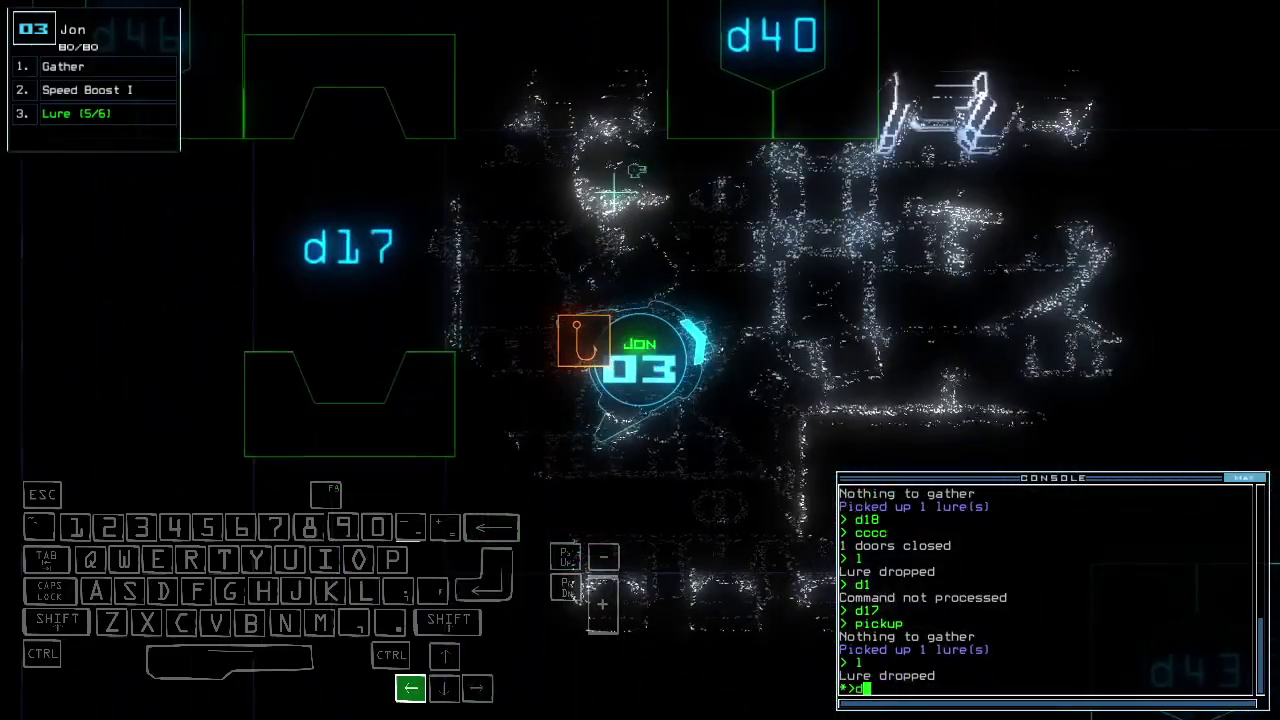
{"action": "type", "text": "d40"}
Open doors d40 and d44 around drone 3, closing the doors in between.
{"action": "key", "text": "Return"}
{"action": "key", "text": "Right"}
{"action": "type", "text": "cccc"}
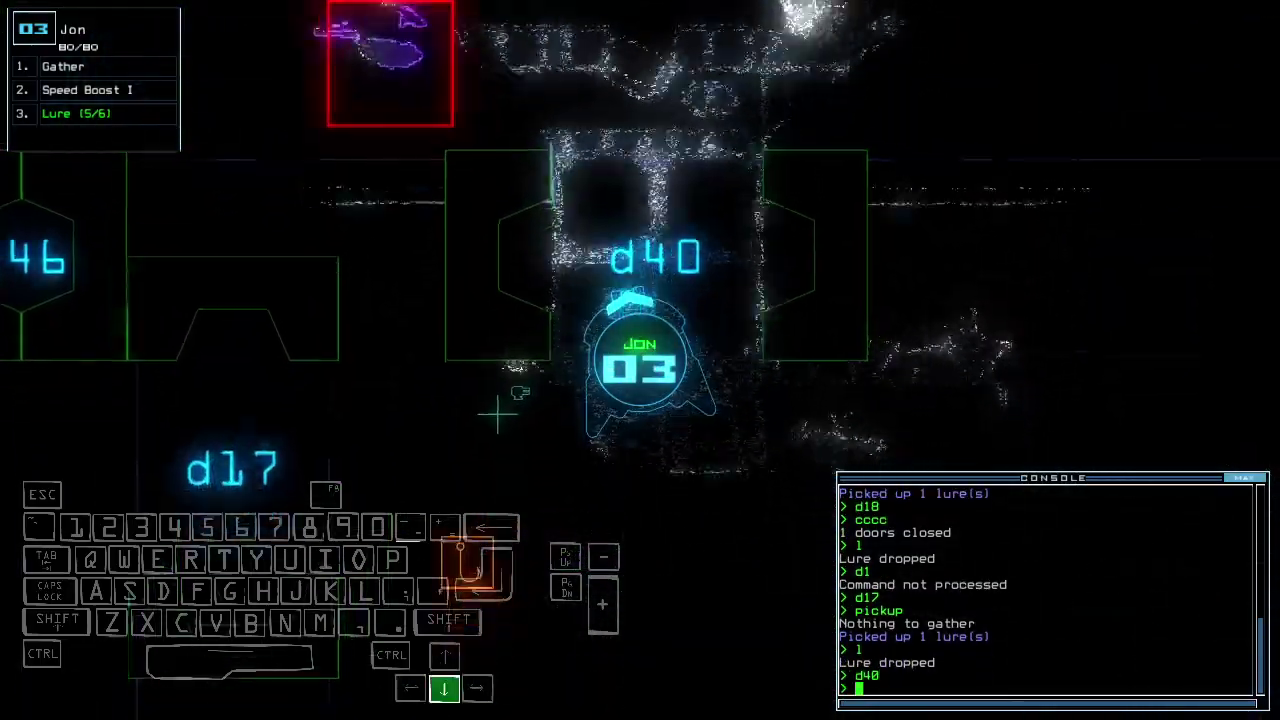
{"action": "key", "text": "Return"}
{"action": "type", "text": "44"}
{"action": "key", "text": "Return"}
{"action": "key", "text": "space"}
{"action": "type", "text": "pi"}
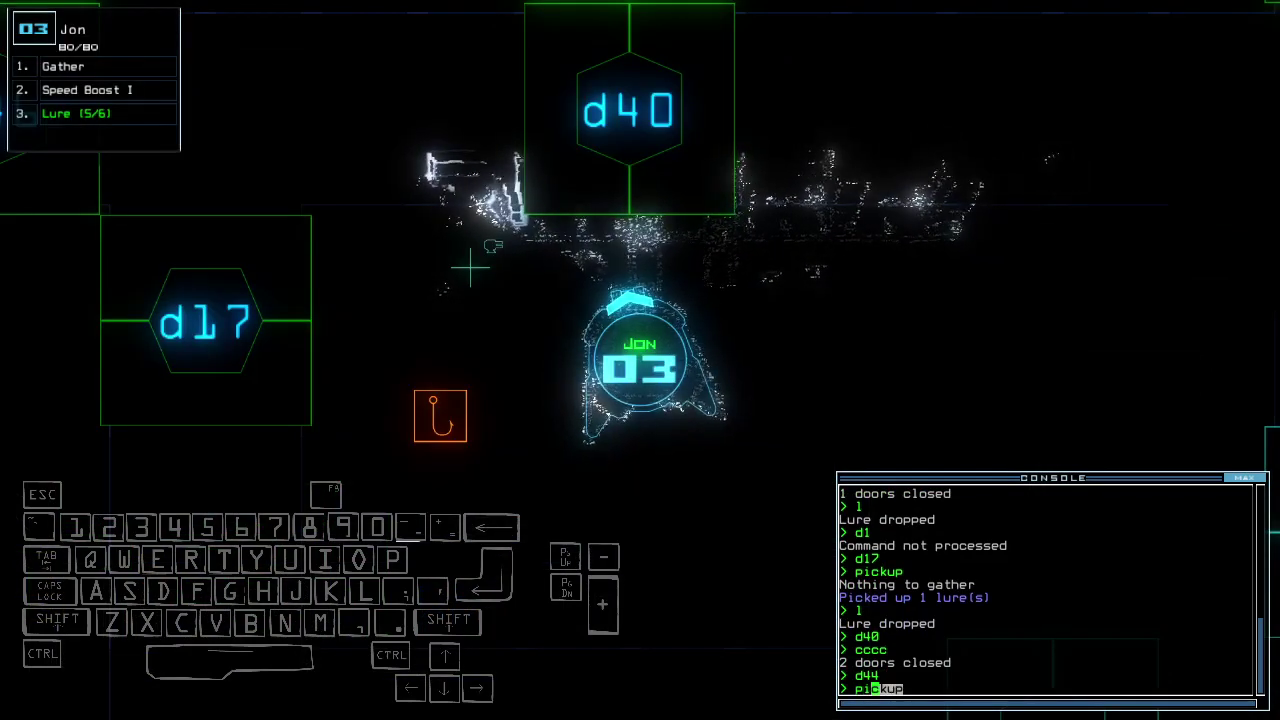
{"action": "key", "text": "Escape"}
{"action": "key", "text": "space"}
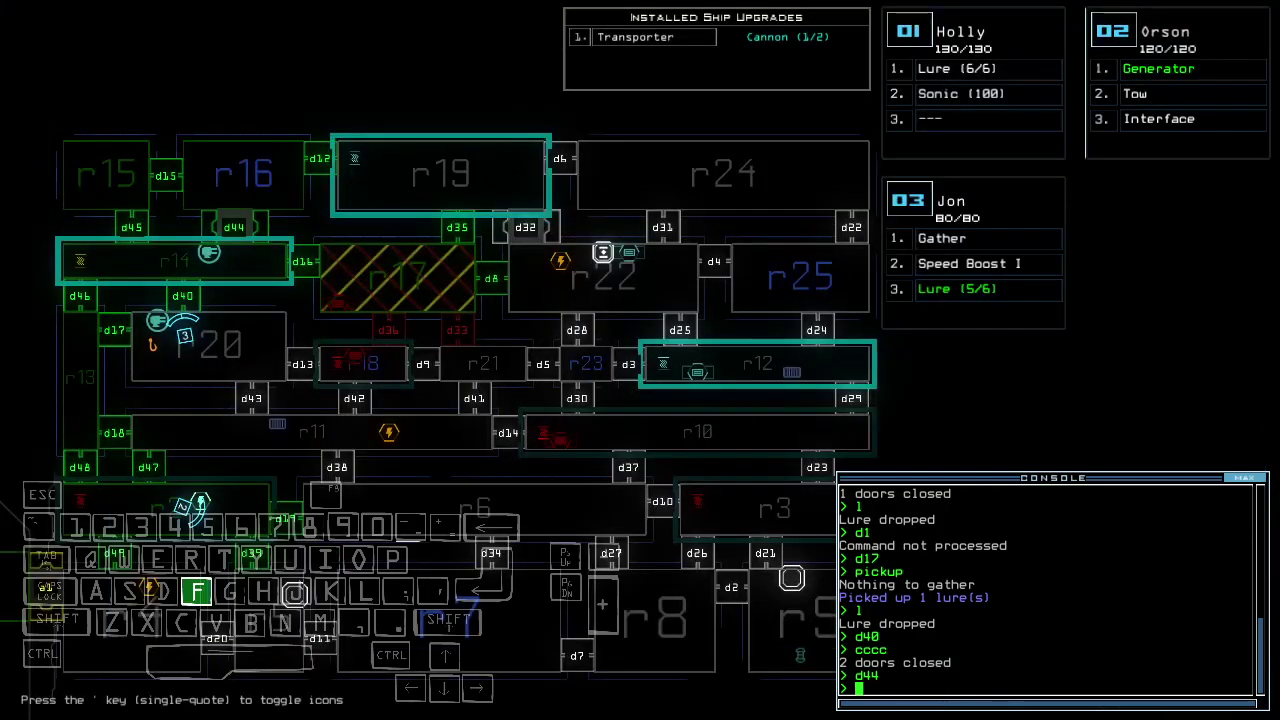
{"action": "type", "text": "f r15"}
Run a command on r15, then drive drone 3 through d40 and open d45.
{"action": "key", "text": "Return"}
{"action": "type", "text": "d40"}
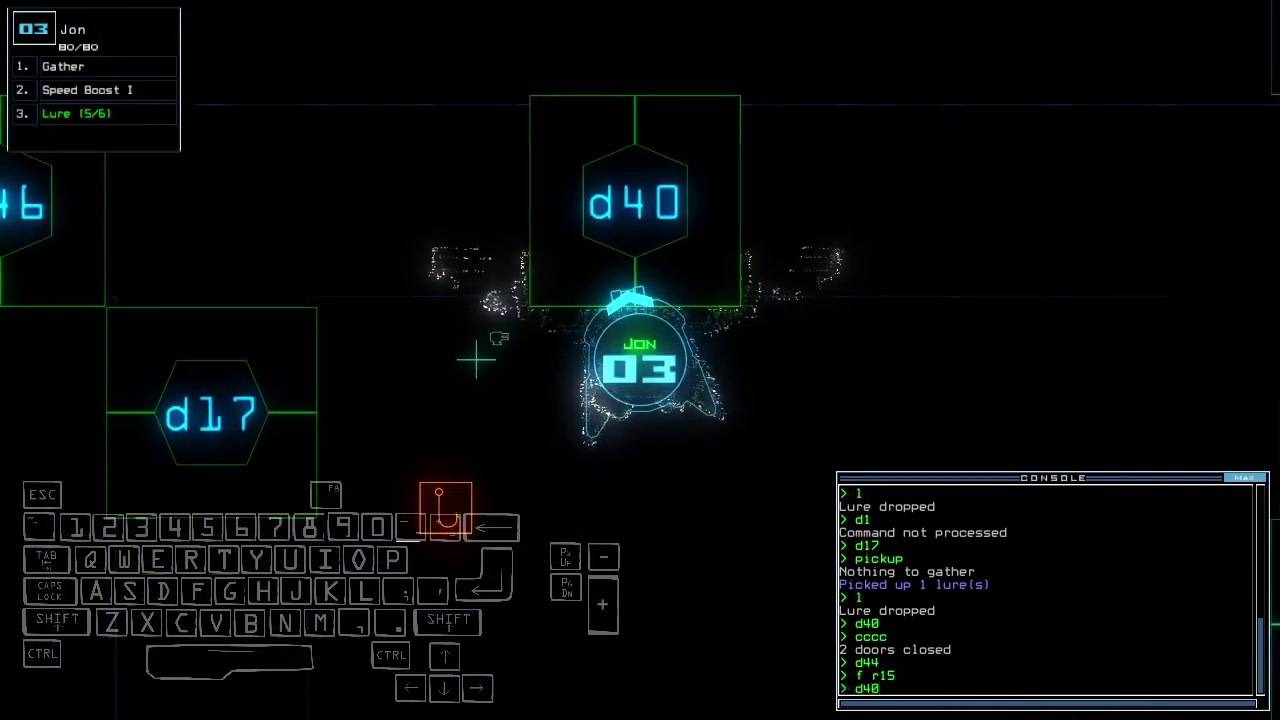
{"action": "key", "text": "Return"}
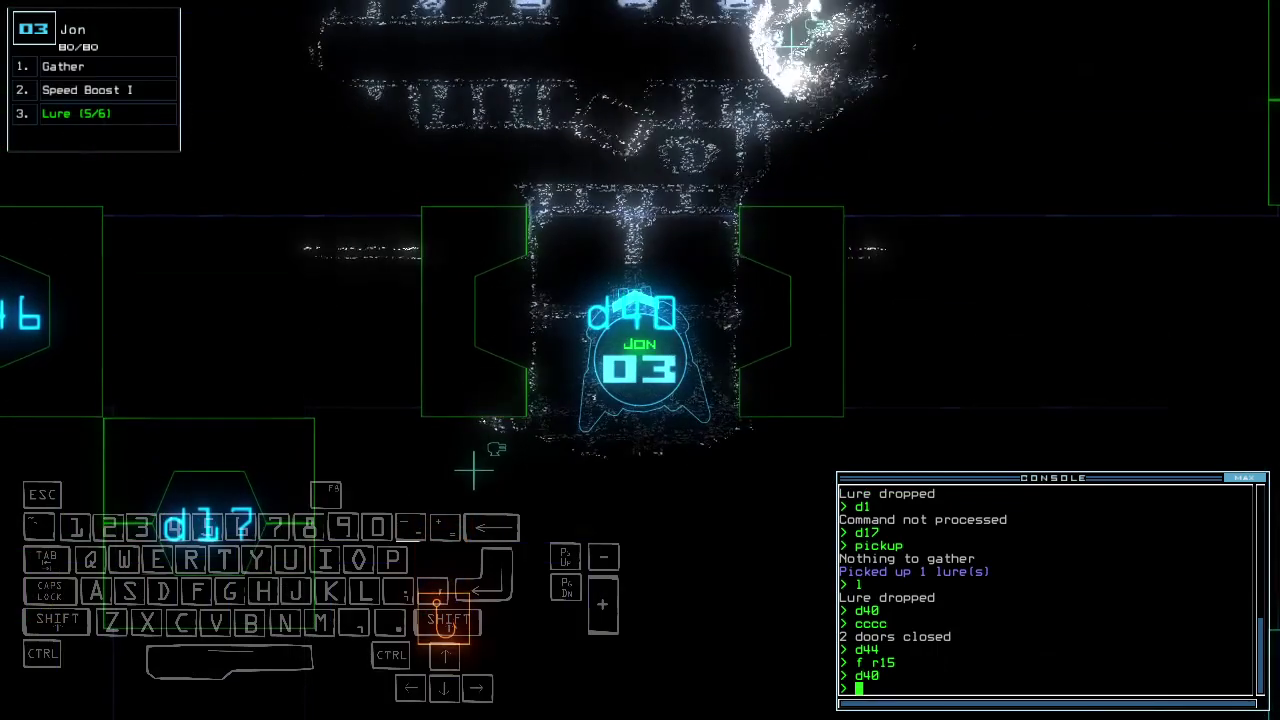
{"action": "type", "text": "cccc"}
{"action": "key", "text": "Return"}
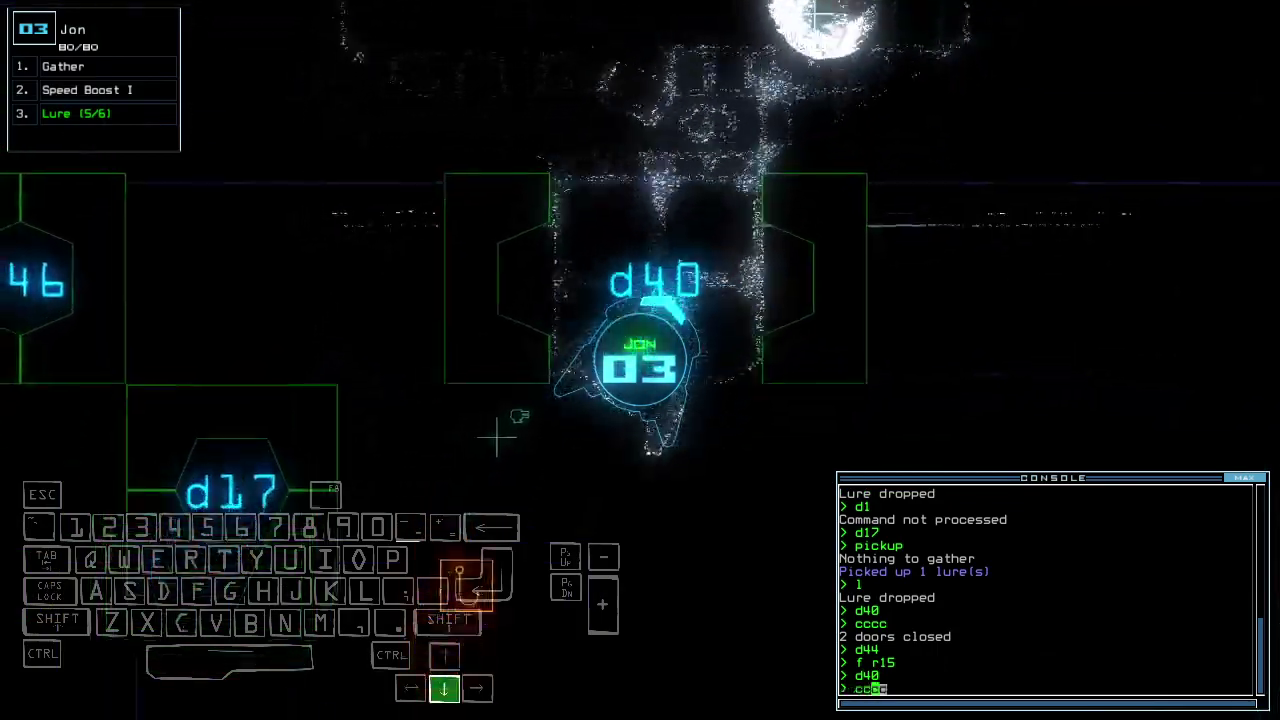
{"action": "key", "text": "space"}
{"action": "key", "text": "space"}
{"action": "type", "text": "d4"}
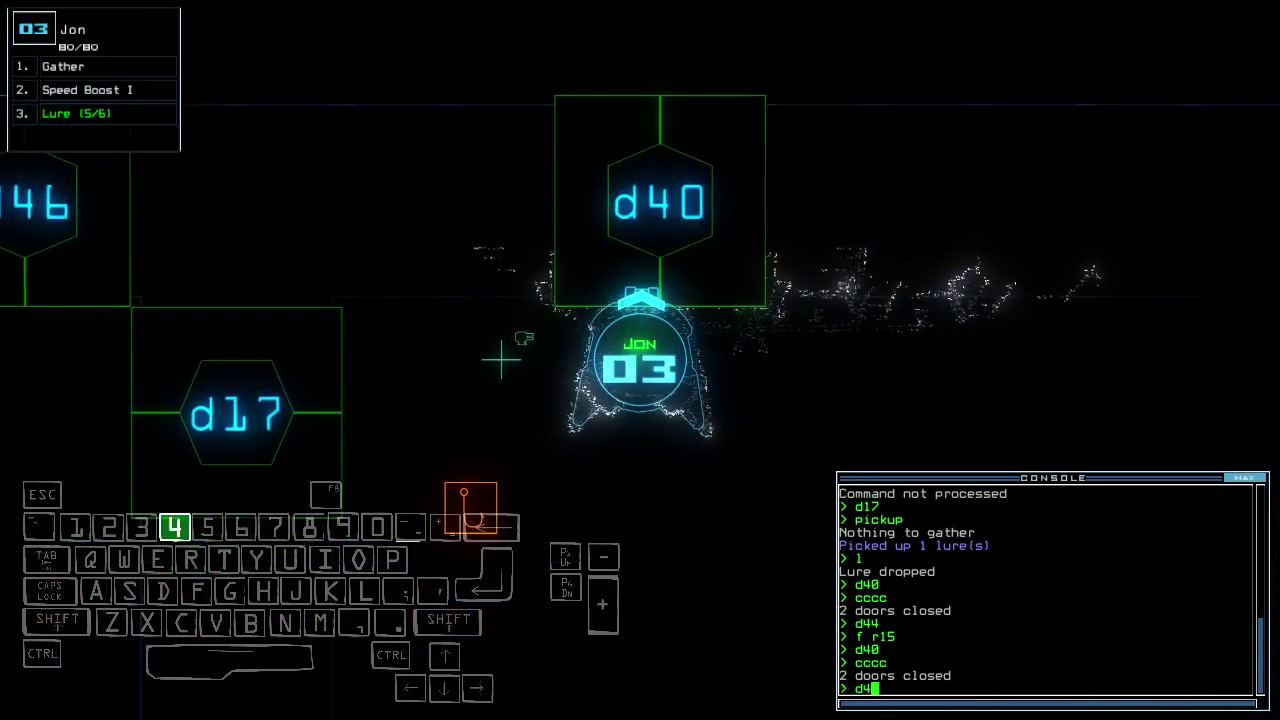
{"action": "type", "text": "0"}
{"action": "key", "text": "Return"}
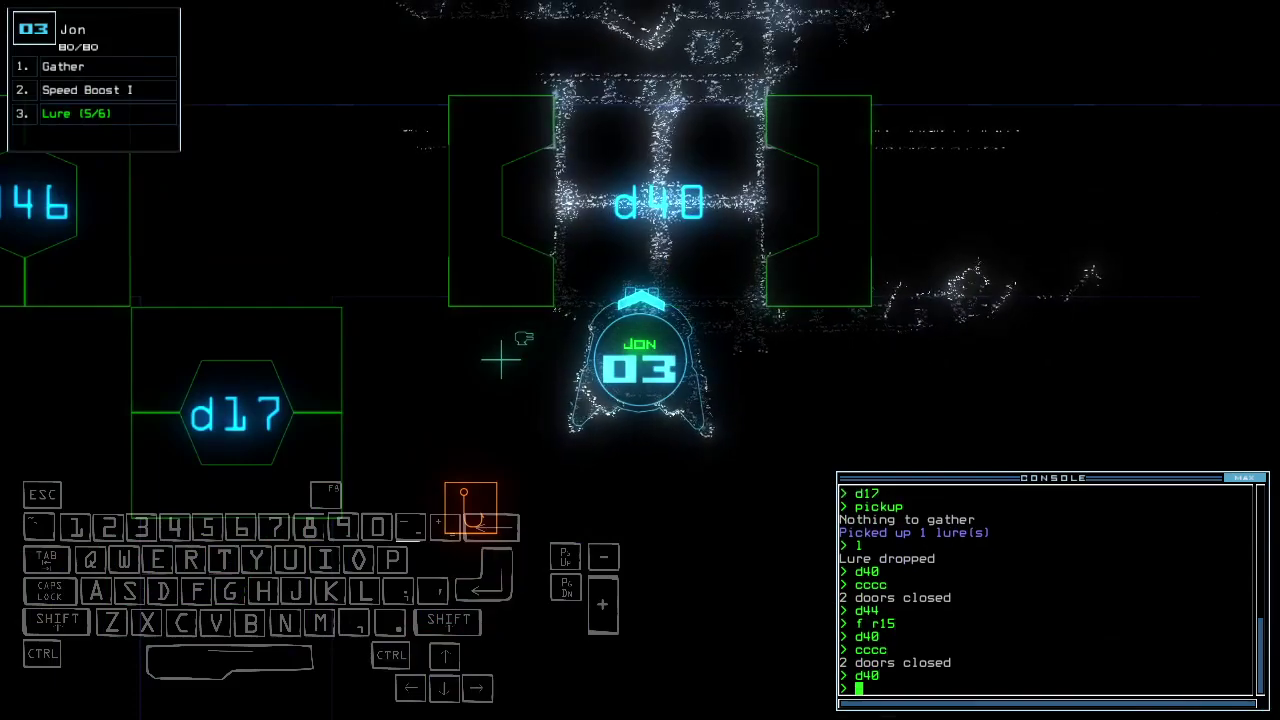
{"action": "key", "text": "Up"}
{"action": "key", "text": "Up"}
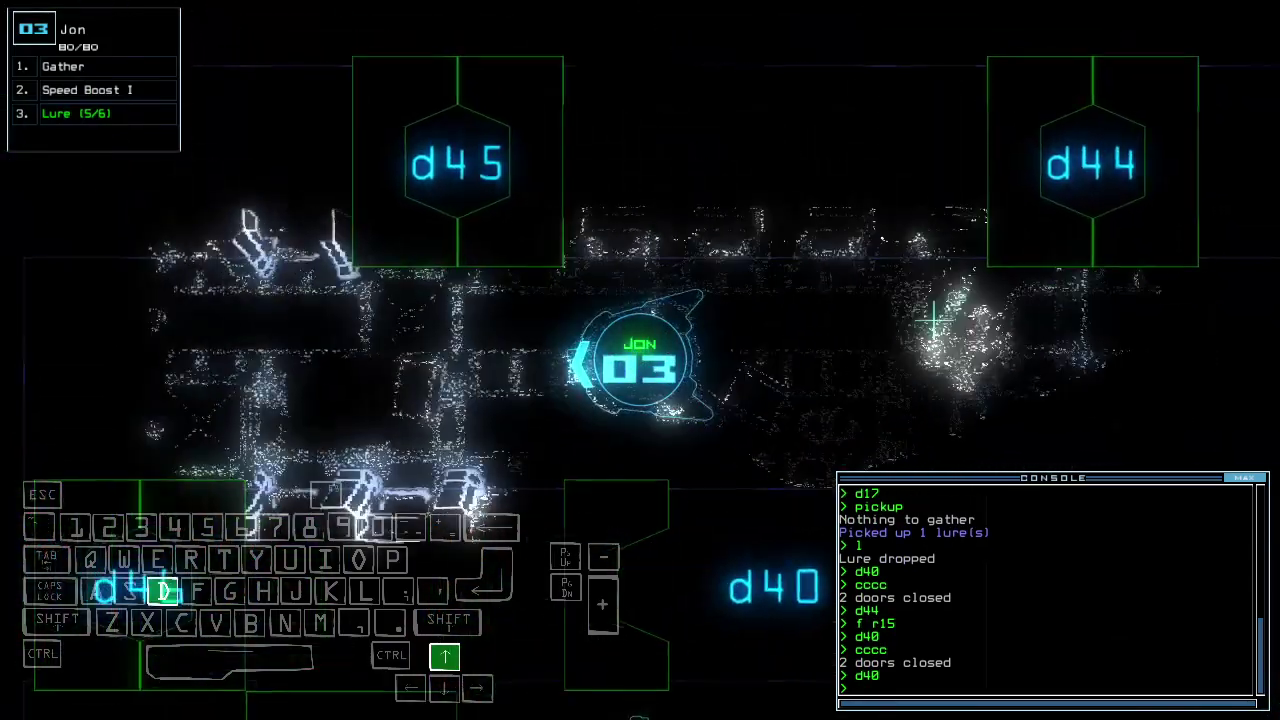
{"action": "type", "text": "d45"}
{"action": "key", "text": "Return"}
{"action": "key", "text": "Up"}
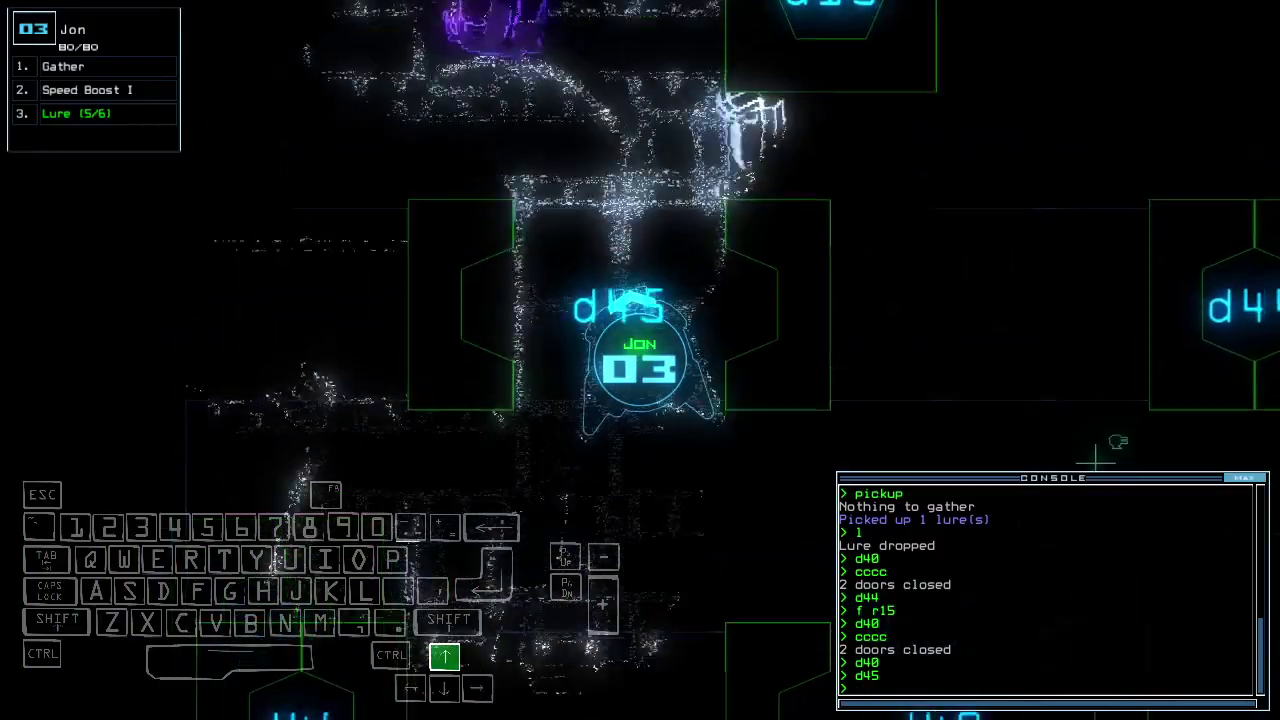
Bring drone 03 back through d40 and recover the dropped lure.
{"action": "key", "text": "Right"}
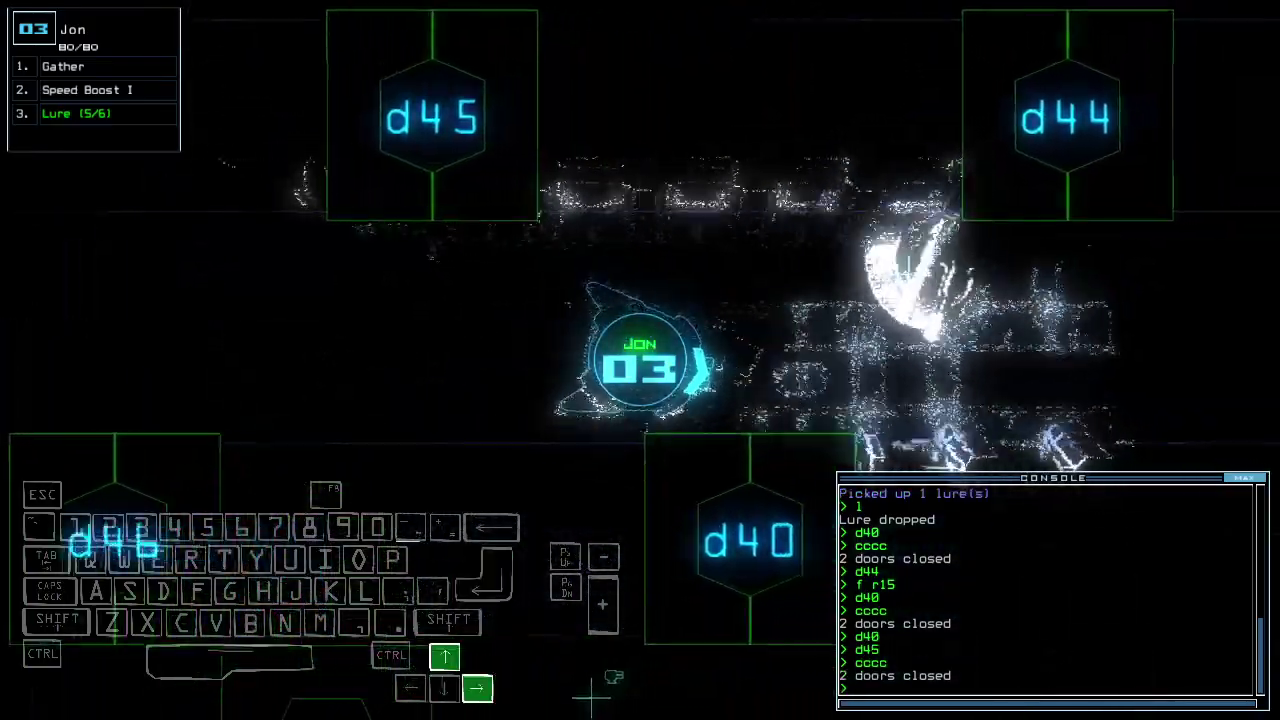
{"action": "type", "text": "d40"}
{"action": "key", "text": "Return"}
{"action": "key", "text": "Down"}
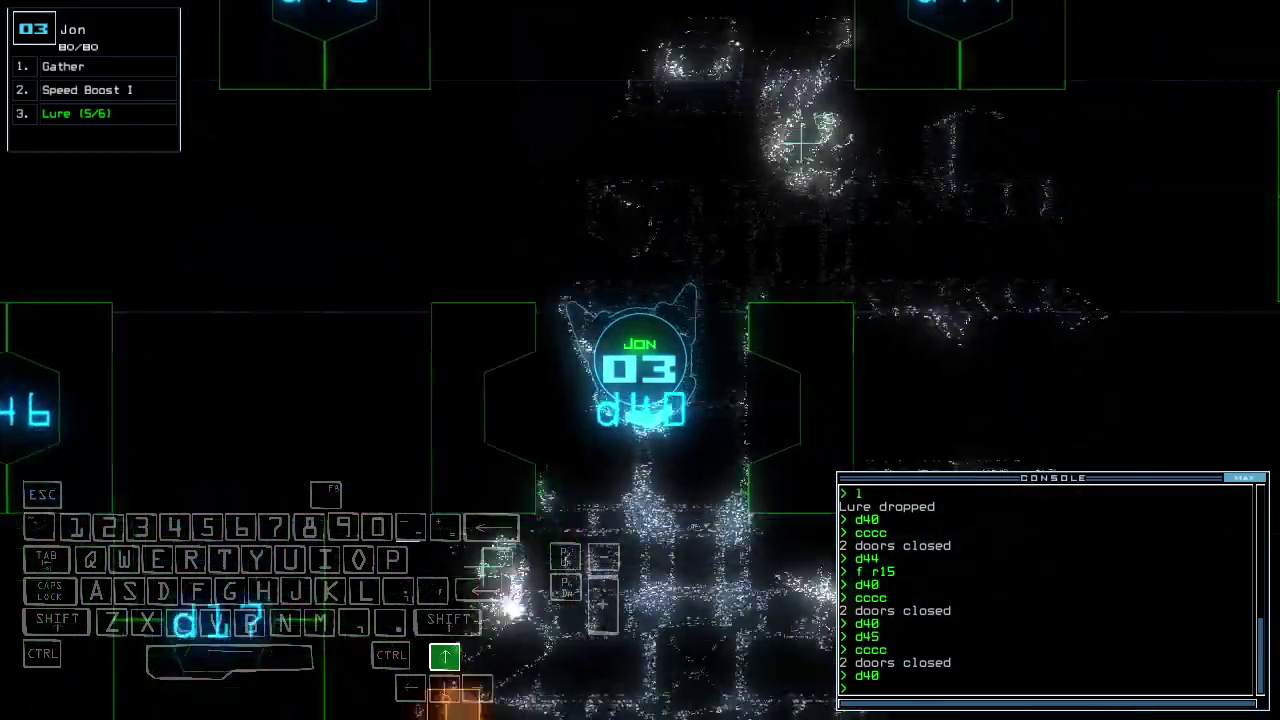
{"action": "type", "text": "pickup"}
{"action": "key", "text": "Return"}
{"action": "key", "text": "space"}
{"action": "key", "text": "3"}
{"action": "key", "text": "space"}
Open d16 and room r14, then toggle d45, d44 and d16 to vent r14.
{"action": "key", "text": "Return"}
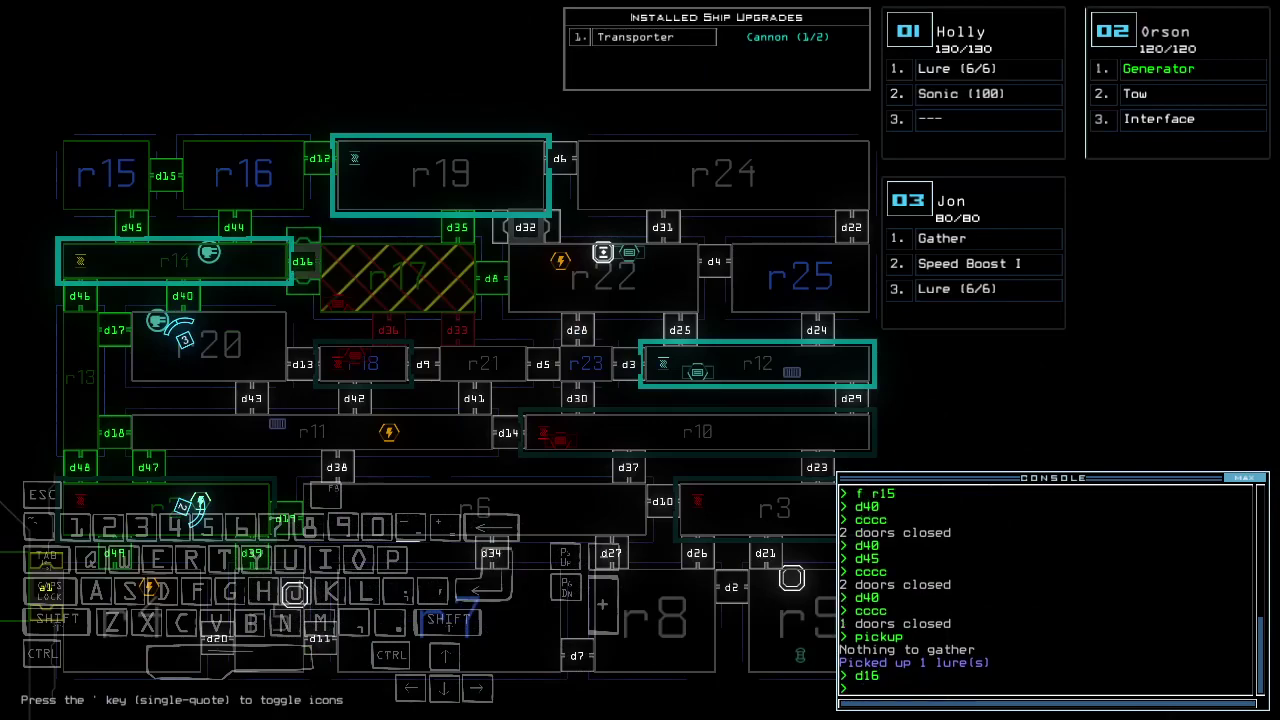
{"action": "type", "text": "open r14"}
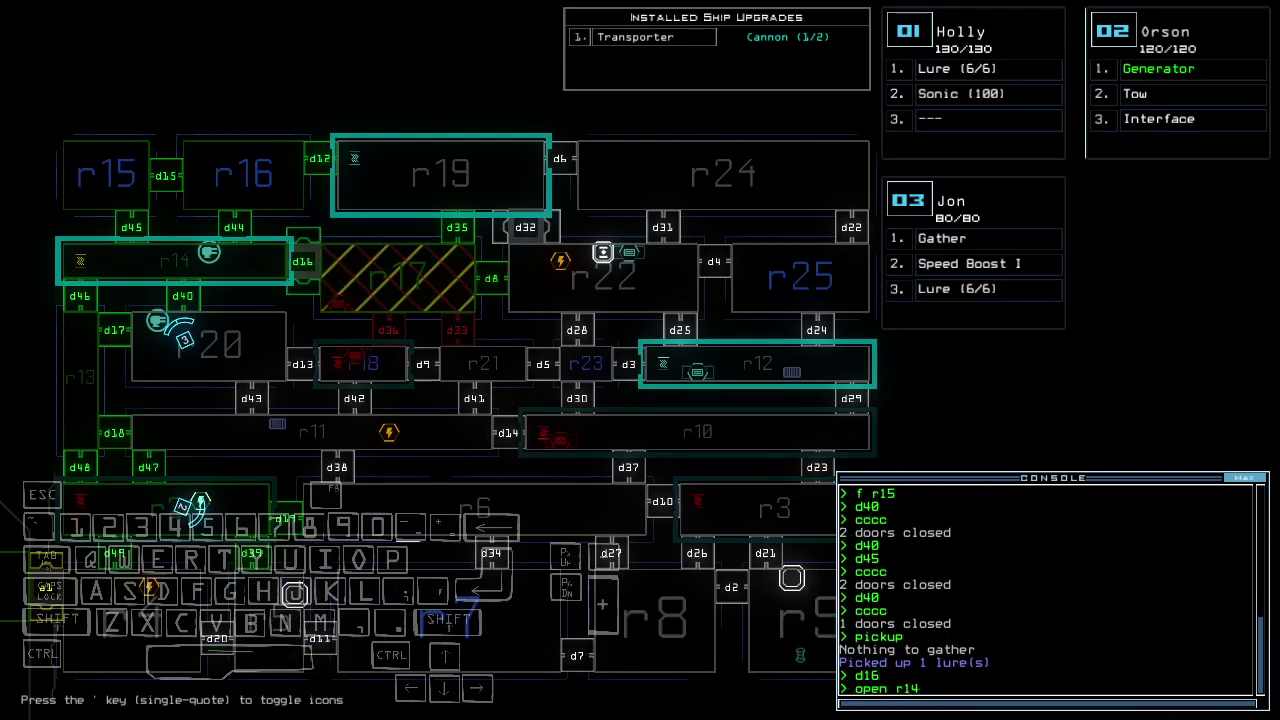
{"action": "key", "text": "Return"}
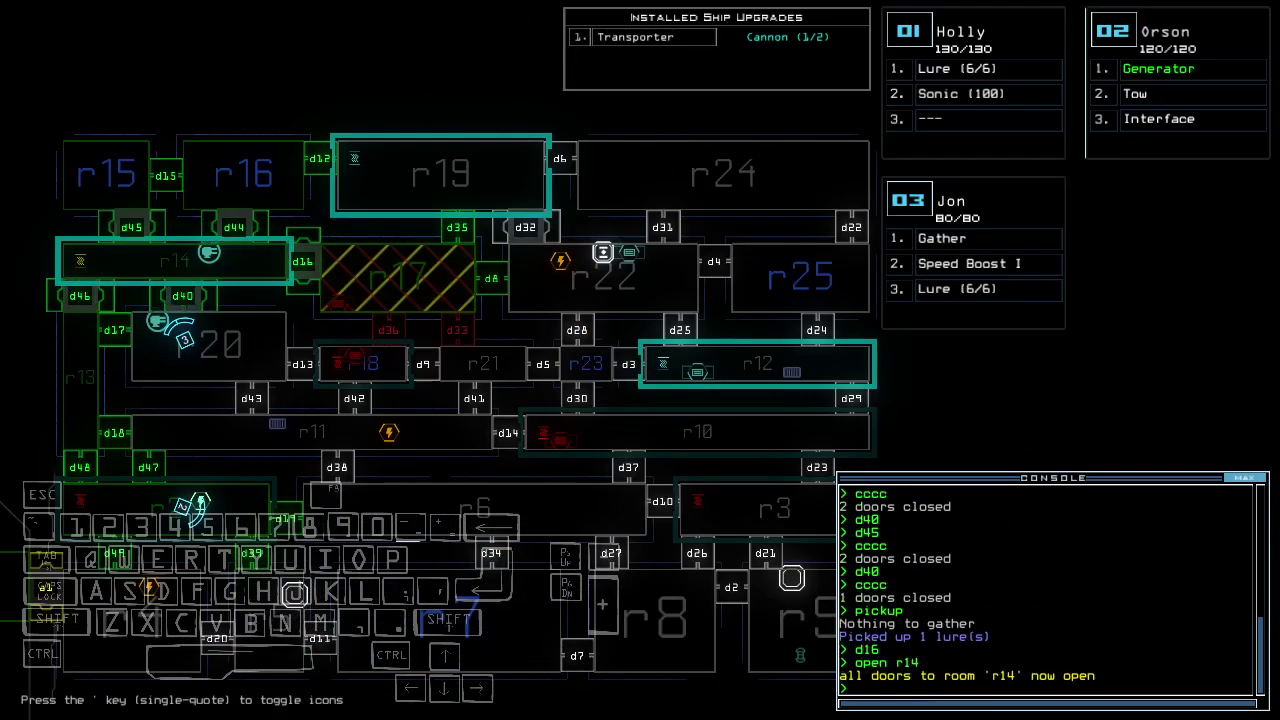
{"action": "type", "text": "cccc"}
{"action": "key", "text": "Return"}
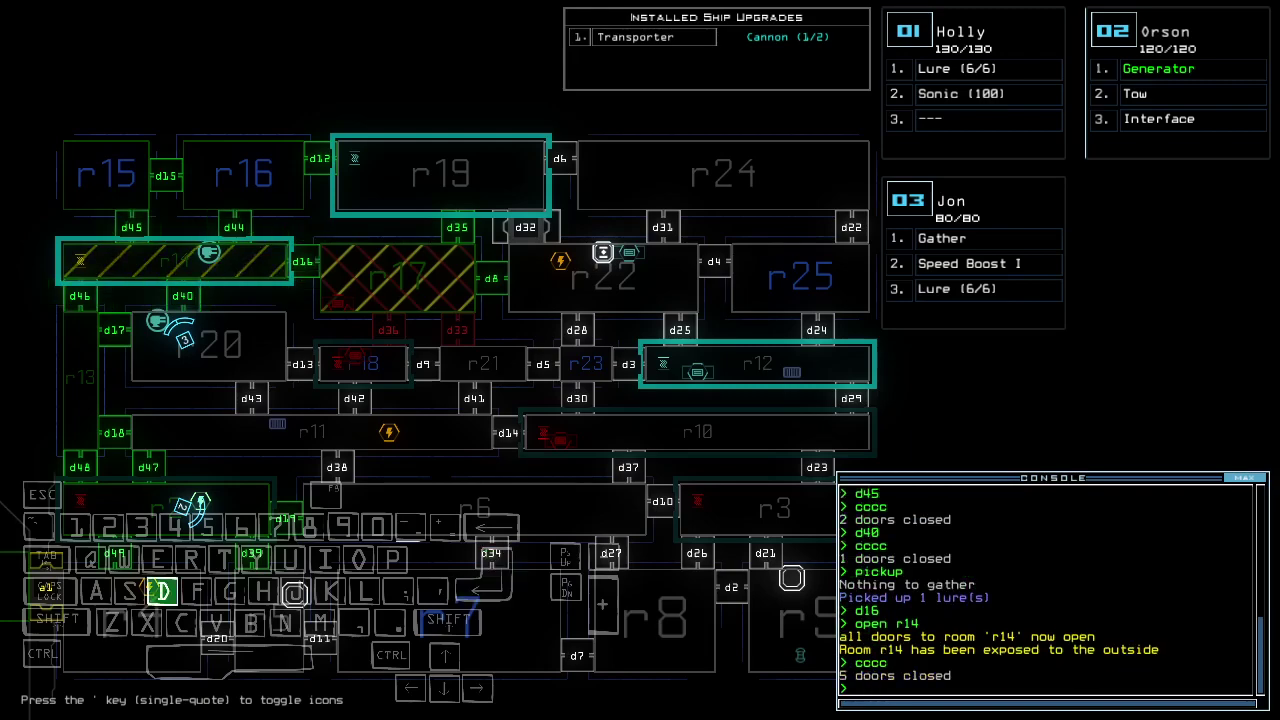
{"action": "key", "text": "Return"}
{"action": "type", "text": "d45 d44 d16"}
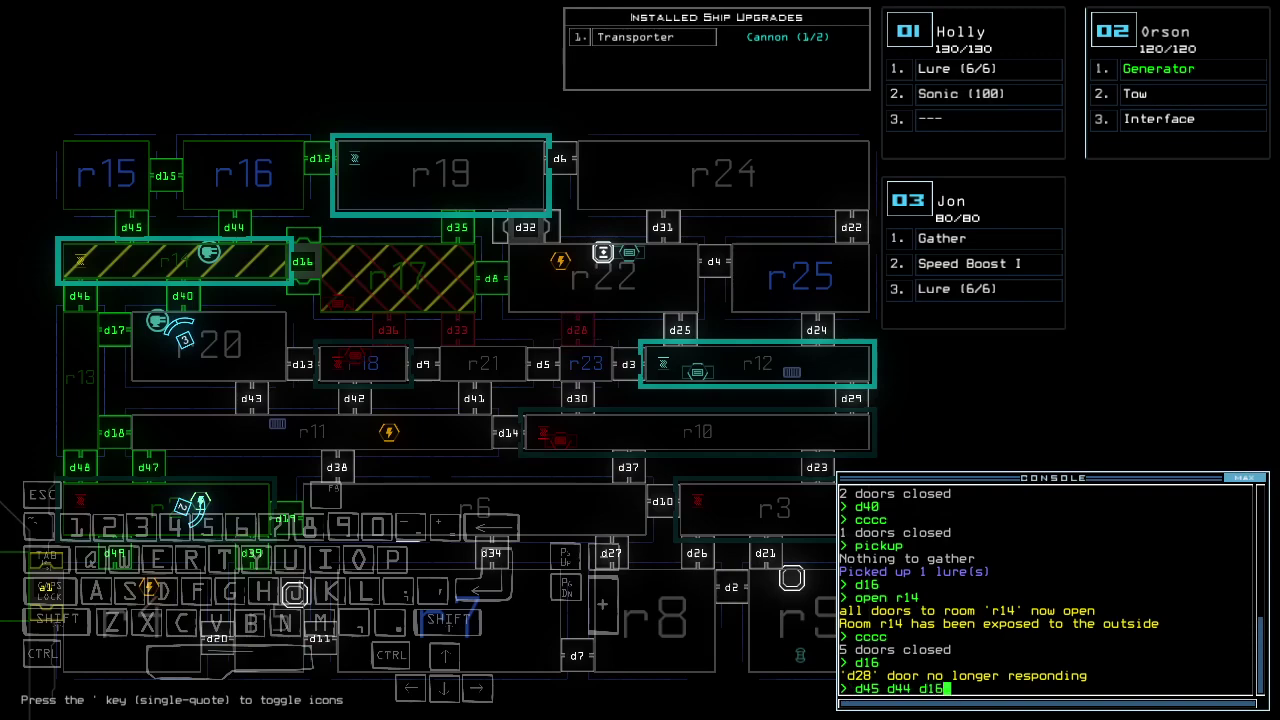
{"action": "key", "text": "Return"}
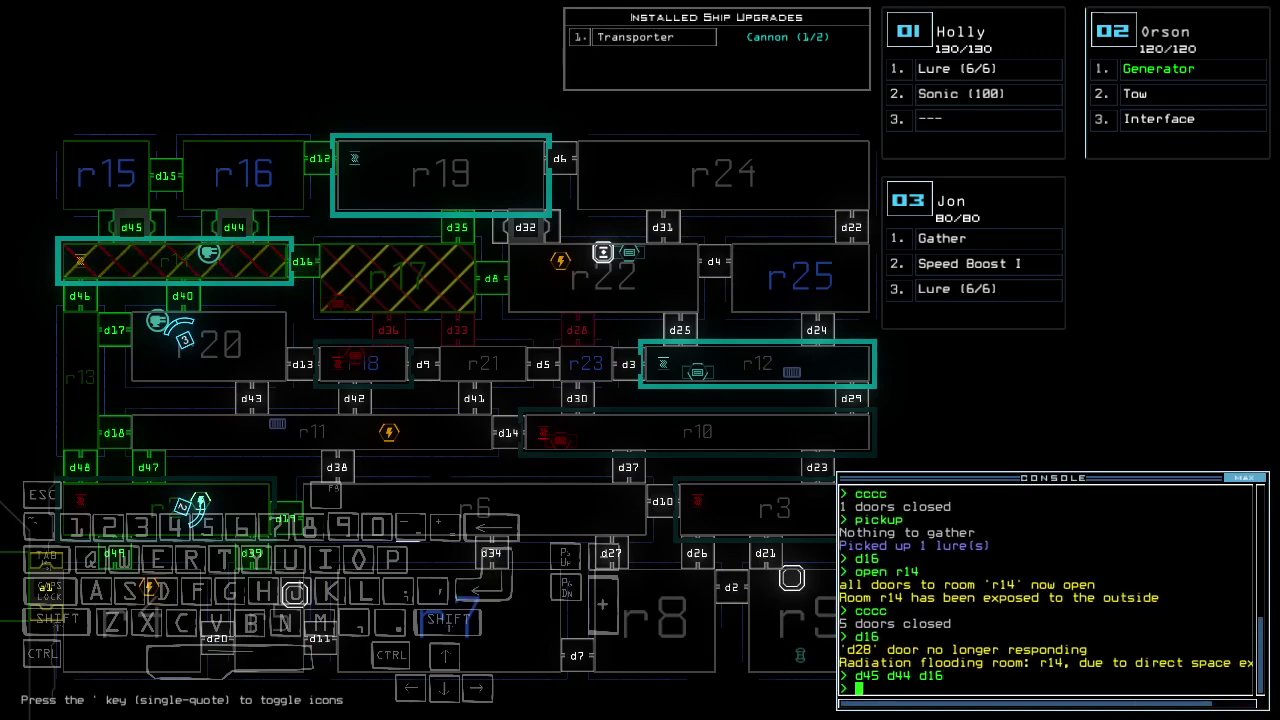
Steer drone 03 to d40, open it, and close all surrounding doors.
{"action": "key", "text": "space"}
{"action": "key", "text": "Up"}
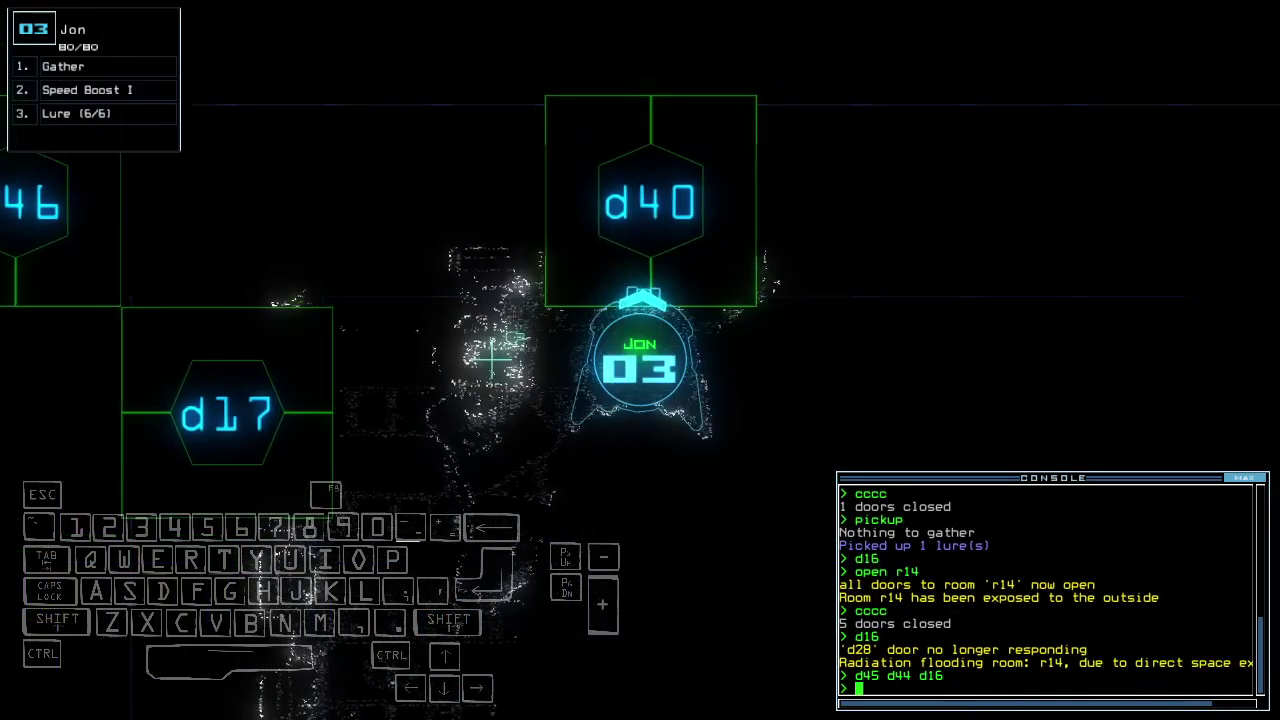
{"action": "key", "text": "Left"}
{"action": "type", "text": "d40"}
{"action": "key", "text": "Return"}
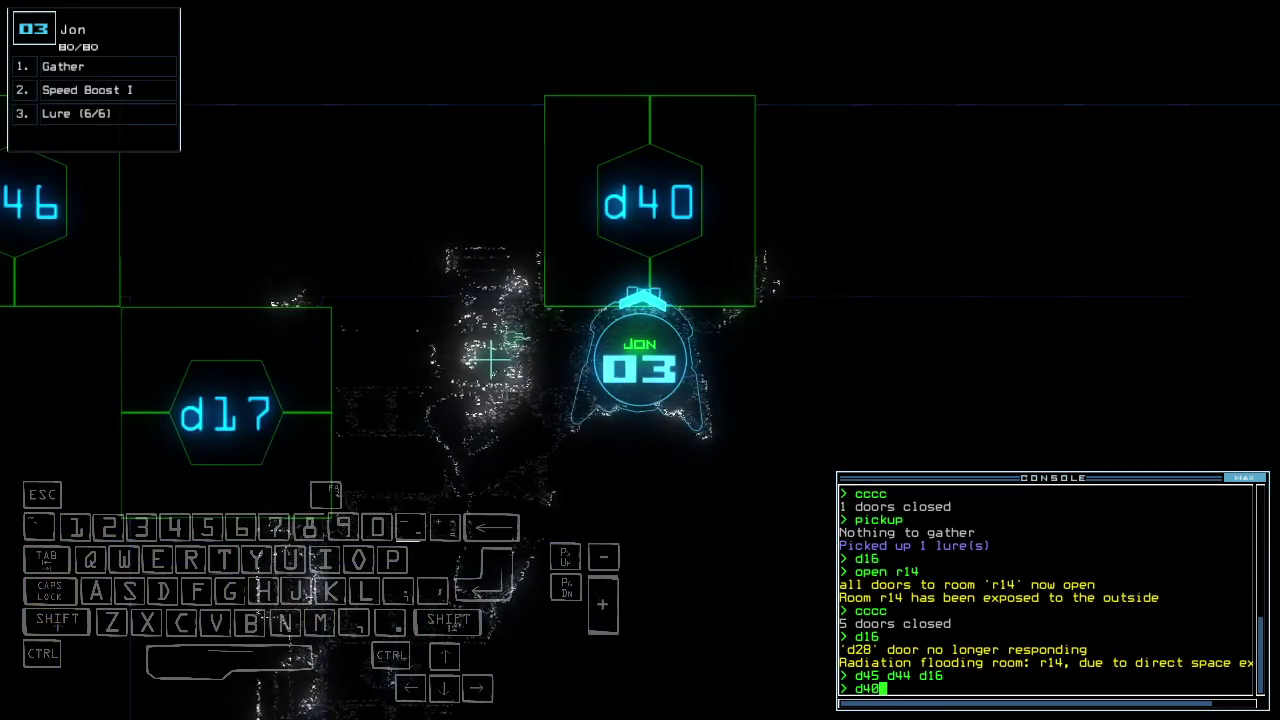
{"action": "key", "text": "Return"}
{"action": "type", "text": "cccc"}
{"action": "key", "text": "Return"}
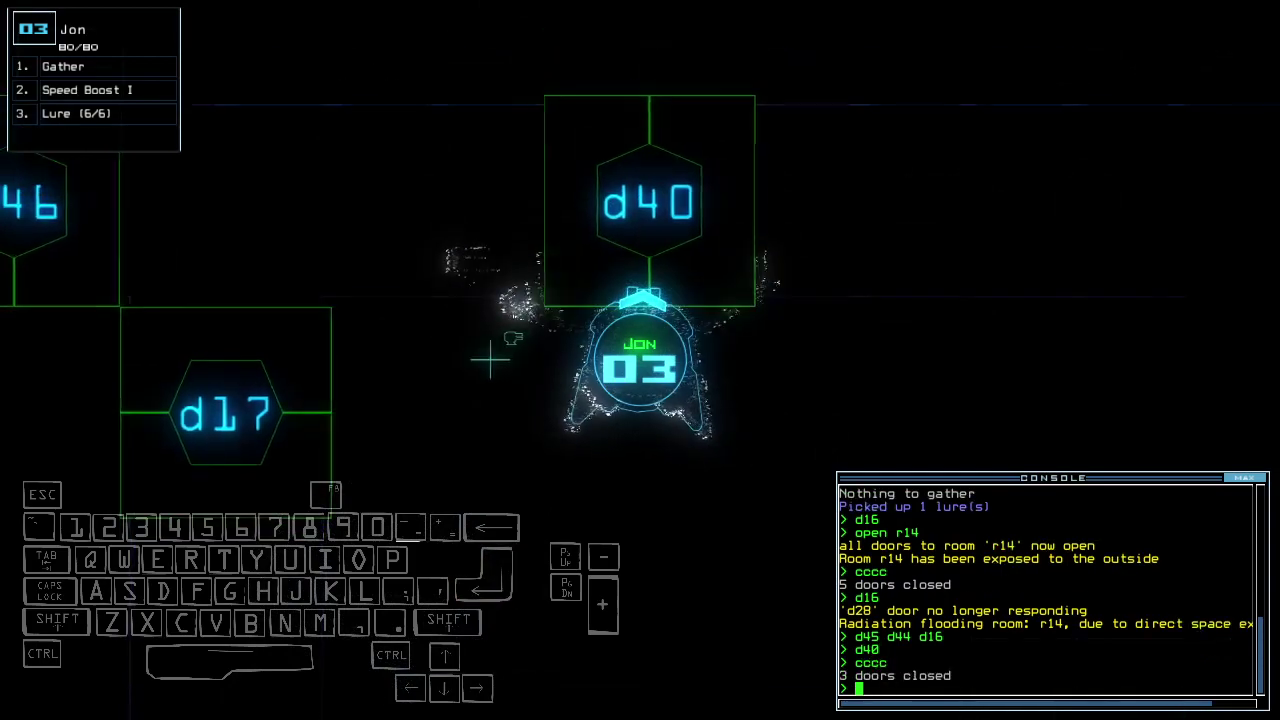
{"action": "key", "text": "Left"}
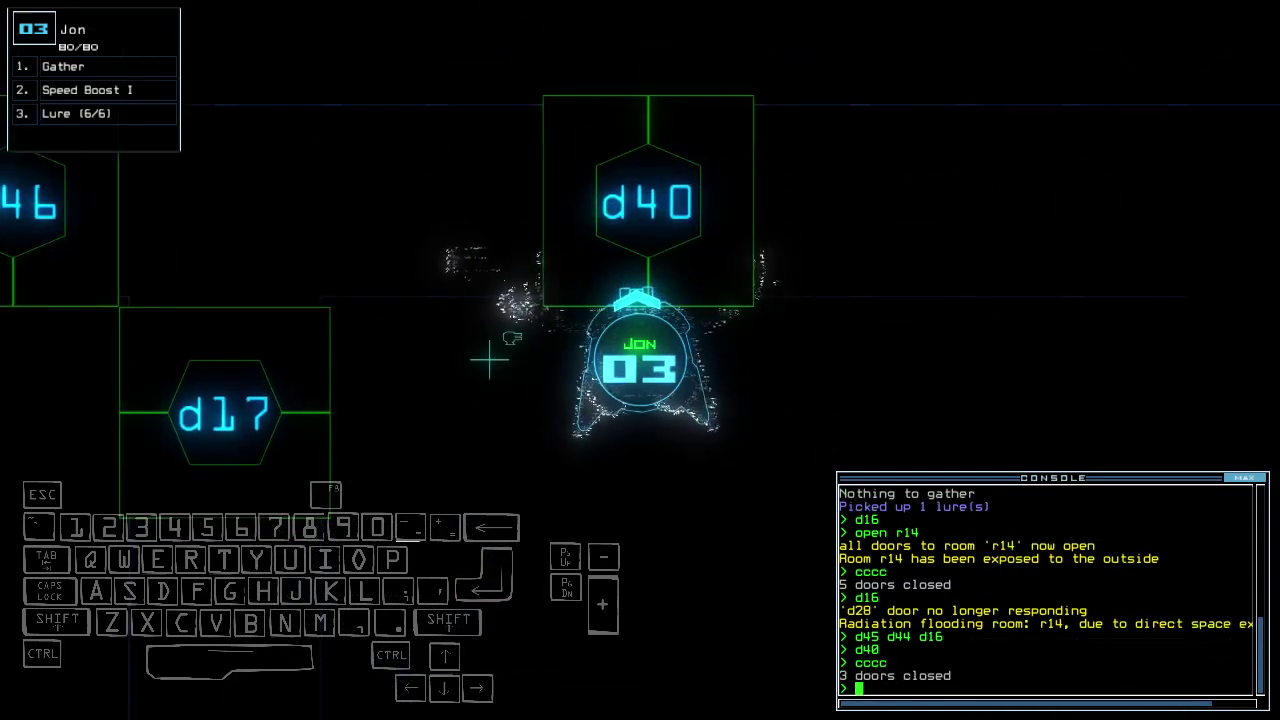
Check the map, drop a lure beside d40, and drive drone 03 through d40.
{"action": "key", "text": "space"}
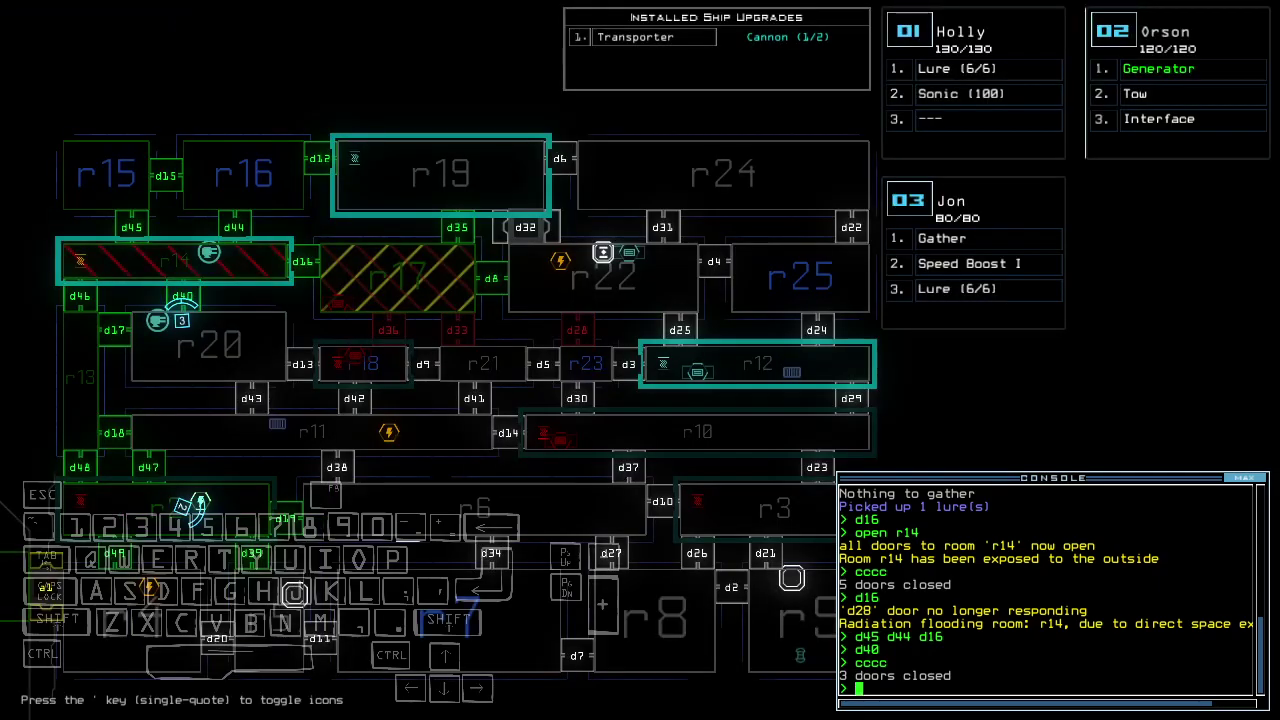
{"action": "key", "text": "space"}
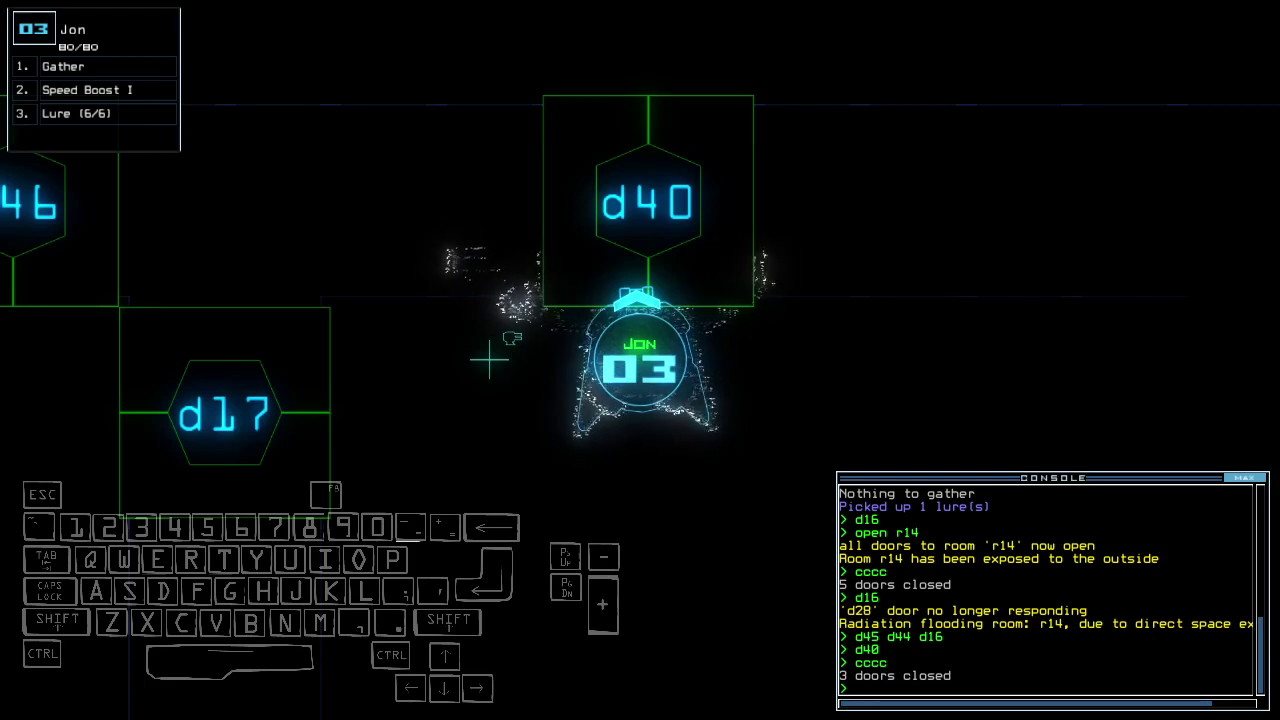
{"action": "type", "text": "d40"}
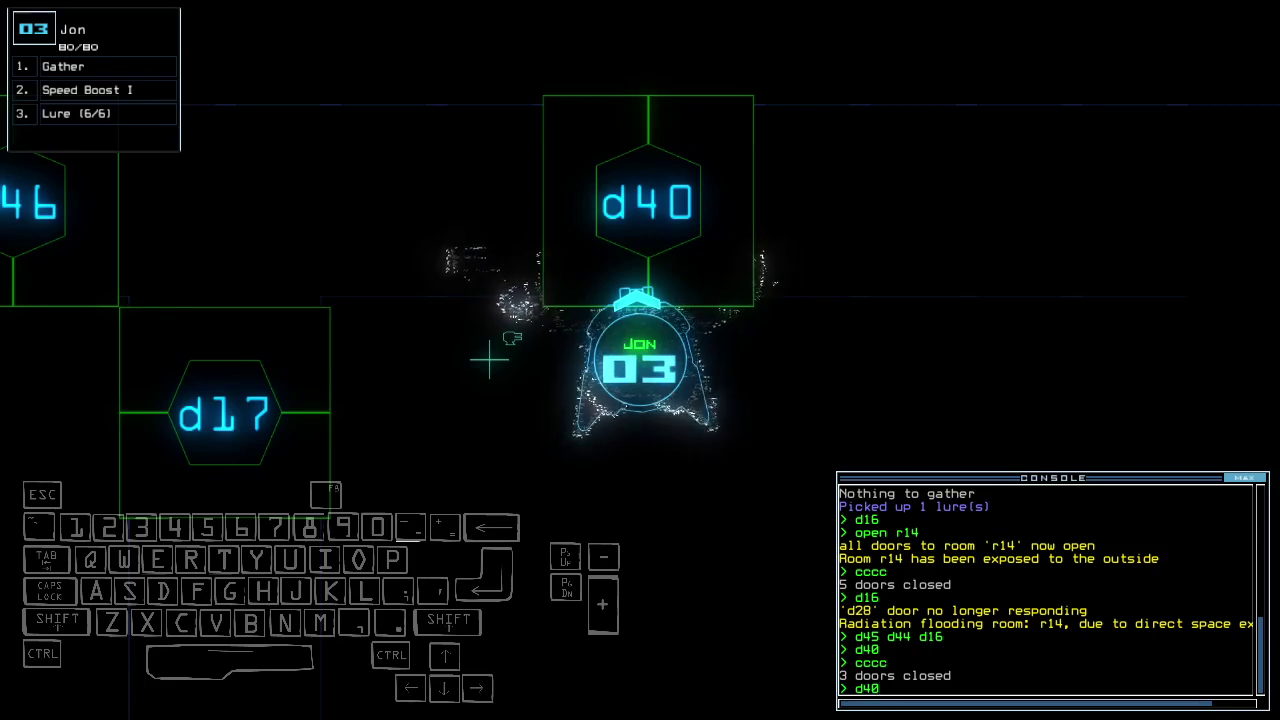
{"action": "key", "text": "Escape"}
{"action": "type", "text": "1"}
{"action": "key", "text": "Return"}
{"action": "type", "text": "d40"}
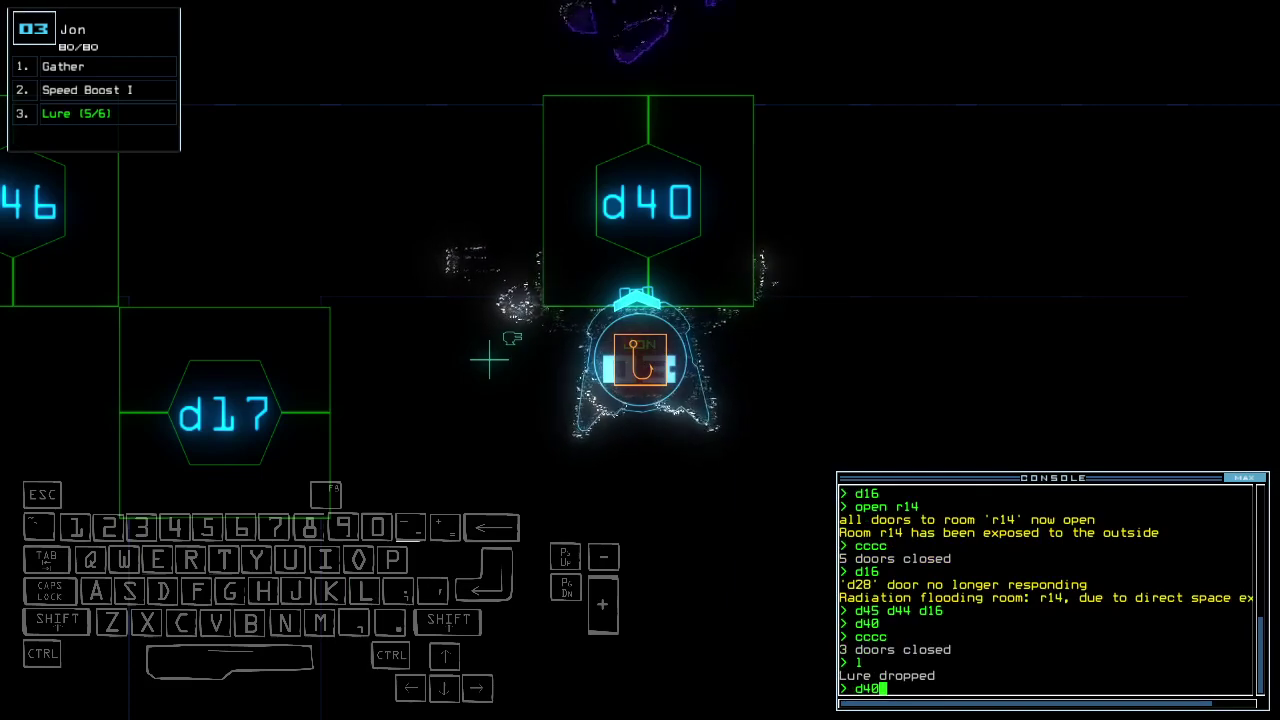
{"action": "key", "text": "Return"}
{"action": "key", "text": "Up"}
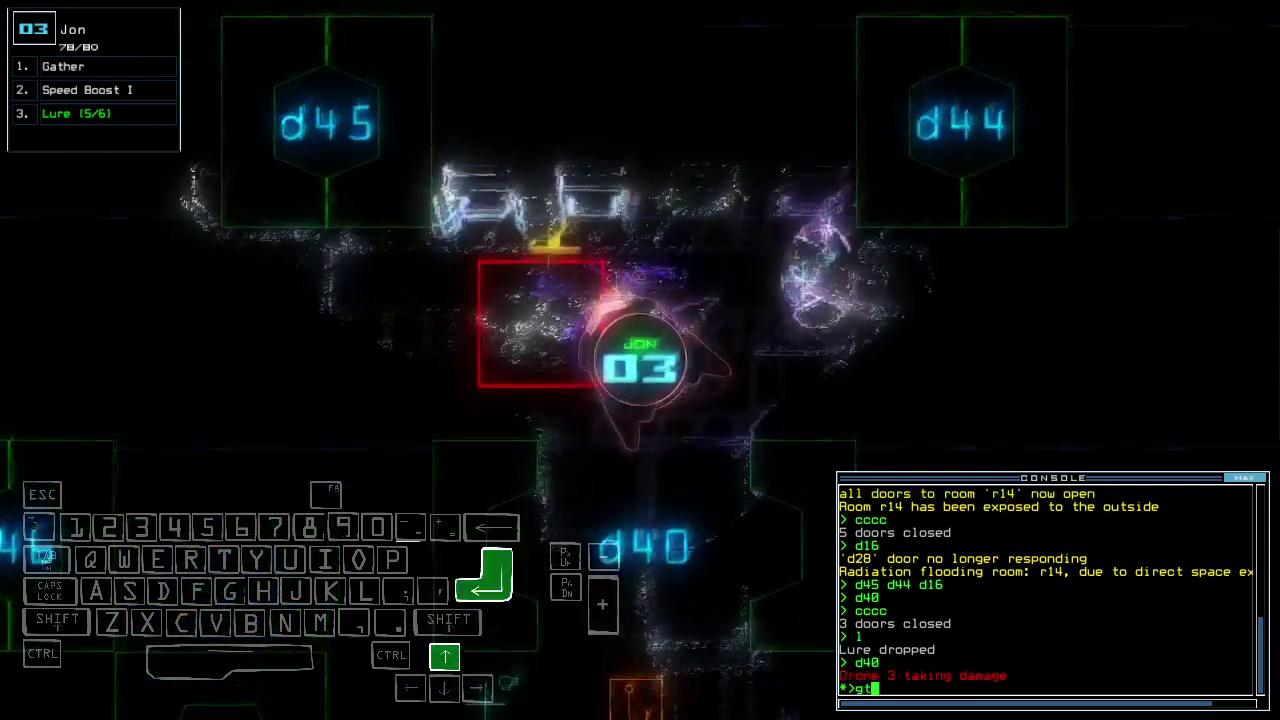
{"action": "type", "text": "cccc"}
Close the doors, degauss the drones, and drive drone 03 out of room r1.
{"action": "key", "text": "Return"}
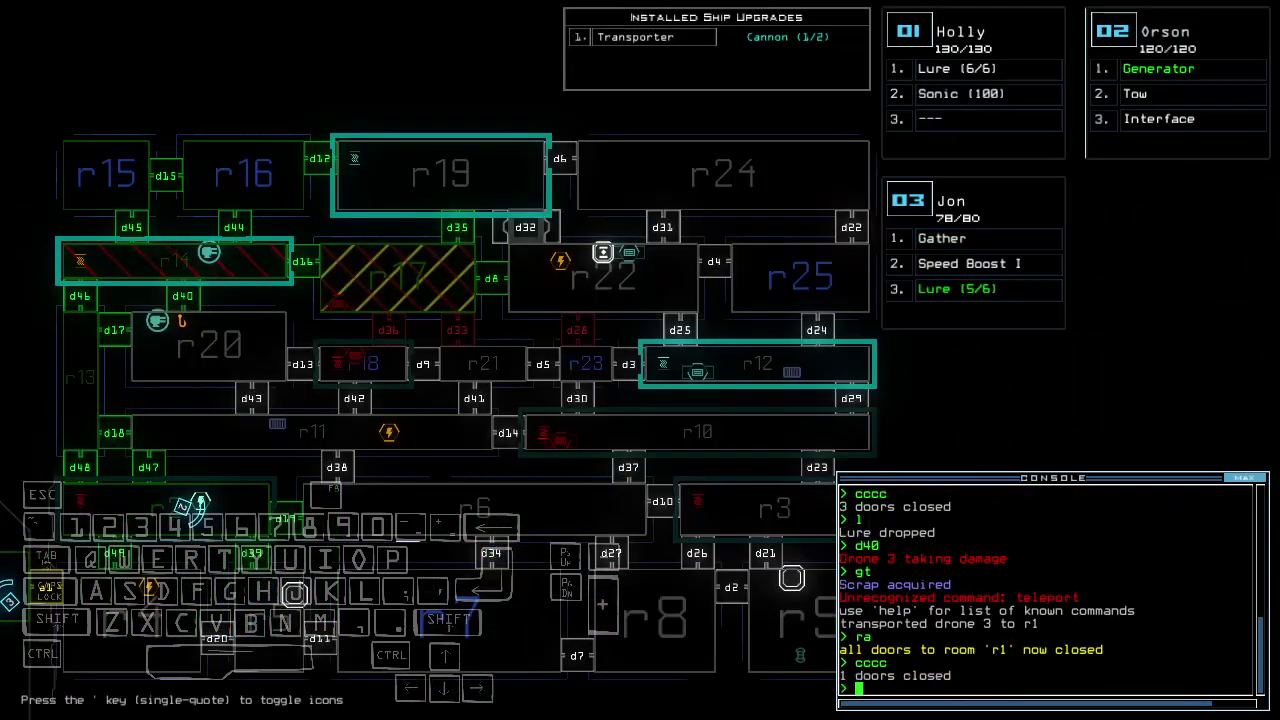
{"action": "type", "text": "tarn"}
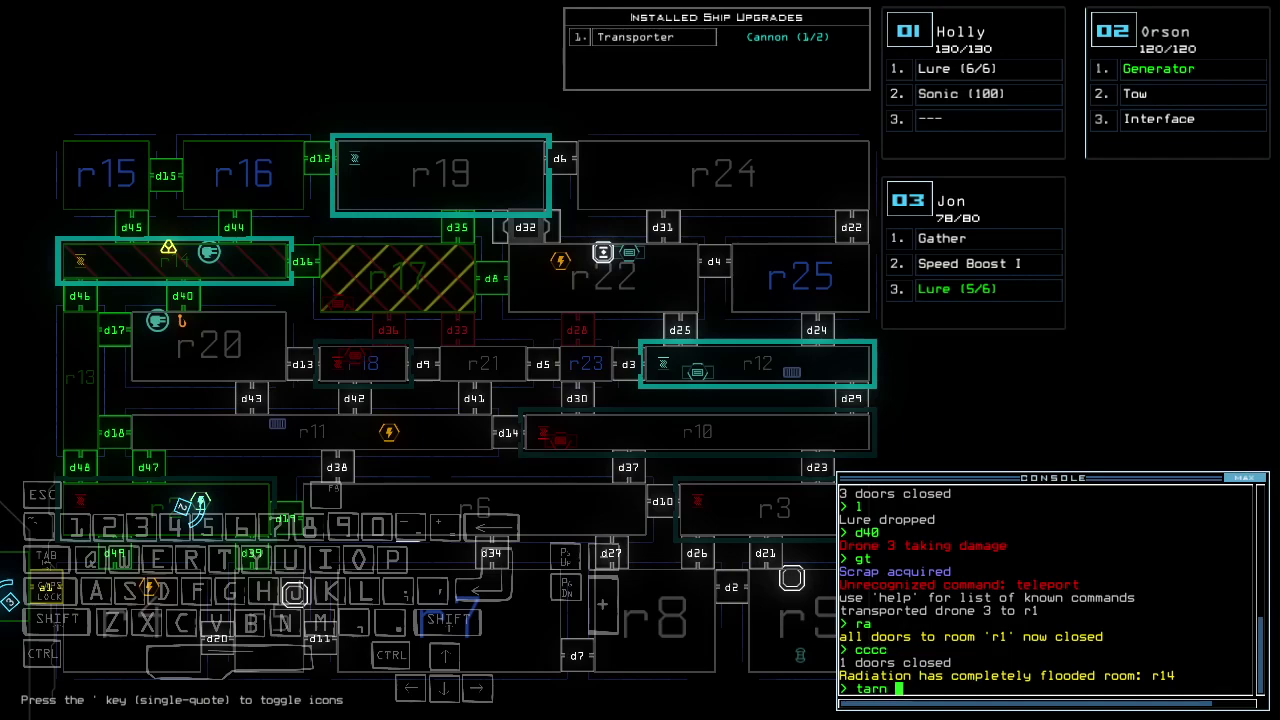
{"action": "key", "text": "Escape"}
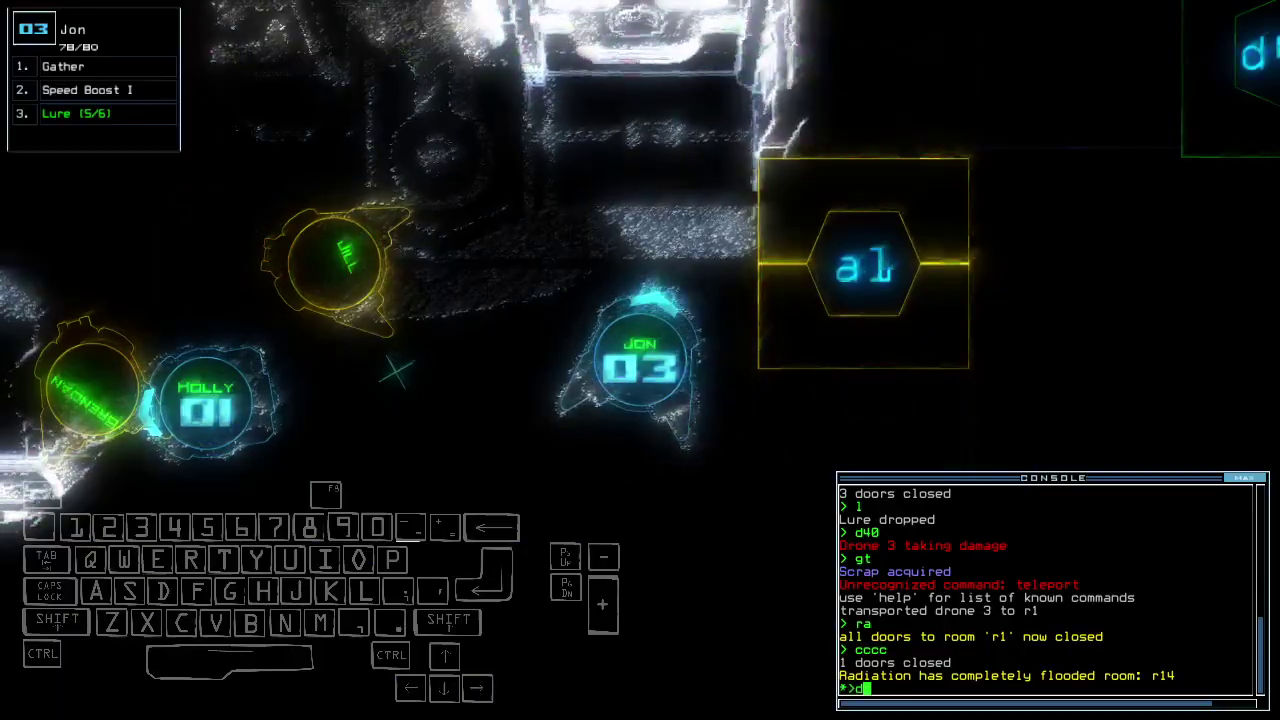
{"action": "type", "text": "degauss"}
{"action": "key", "text": "Return"}
{"action": "type", "text": "arr"}
{"action": "key", "text": "Return"}
{"action": "key", "text": "Up"}
{"action": "key", "text": "Up"}
{"action": "key", "text": "Up"}
{"action": "key", "text": "Up"}
{"action": "key", "text": "Up"}
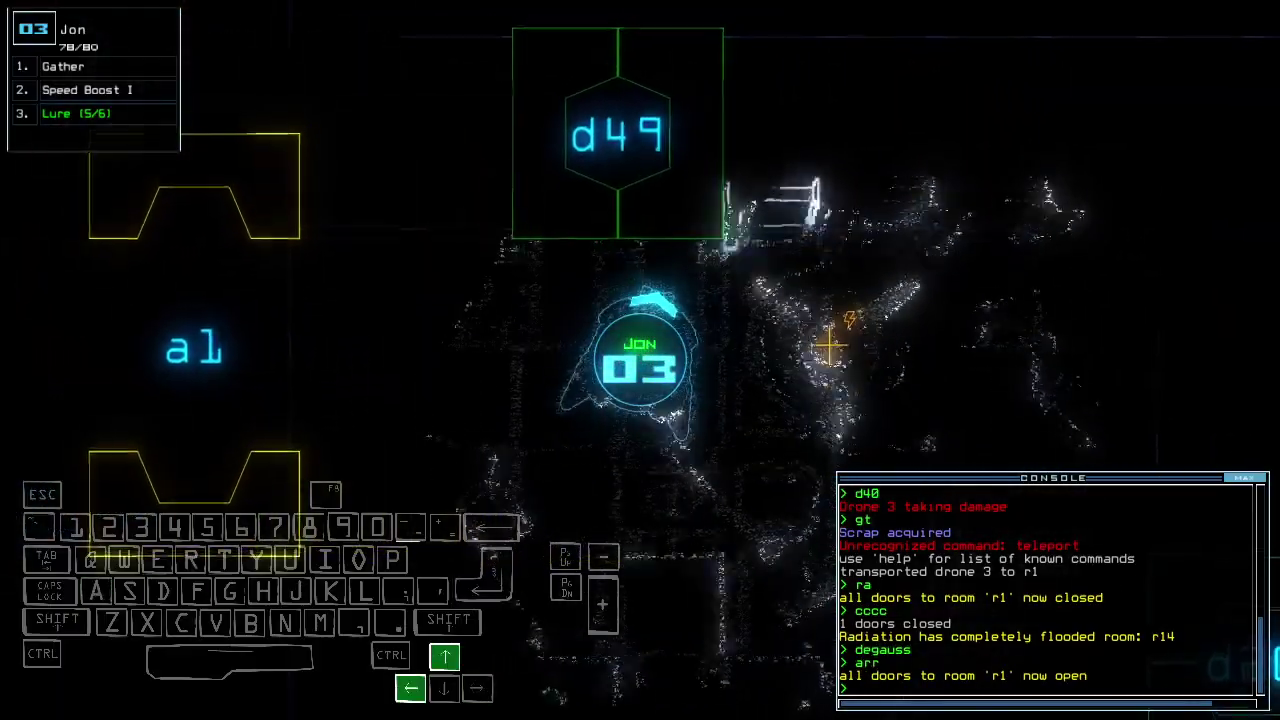
{"action": "type", "text": "d49 "}
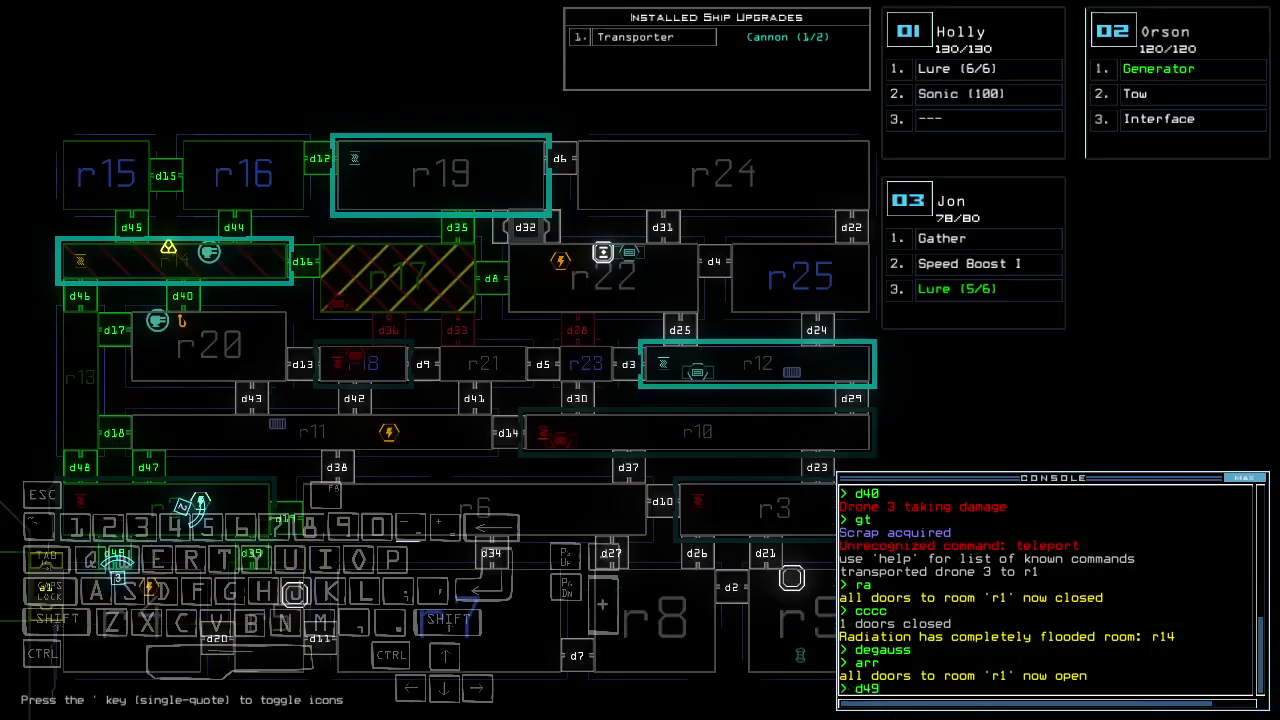
{"action": "type", "text": "d48"}
Drive drone 03 through d49, d48 and d17, closing the doors behind it.
{"action": "key", "text": "Return"}
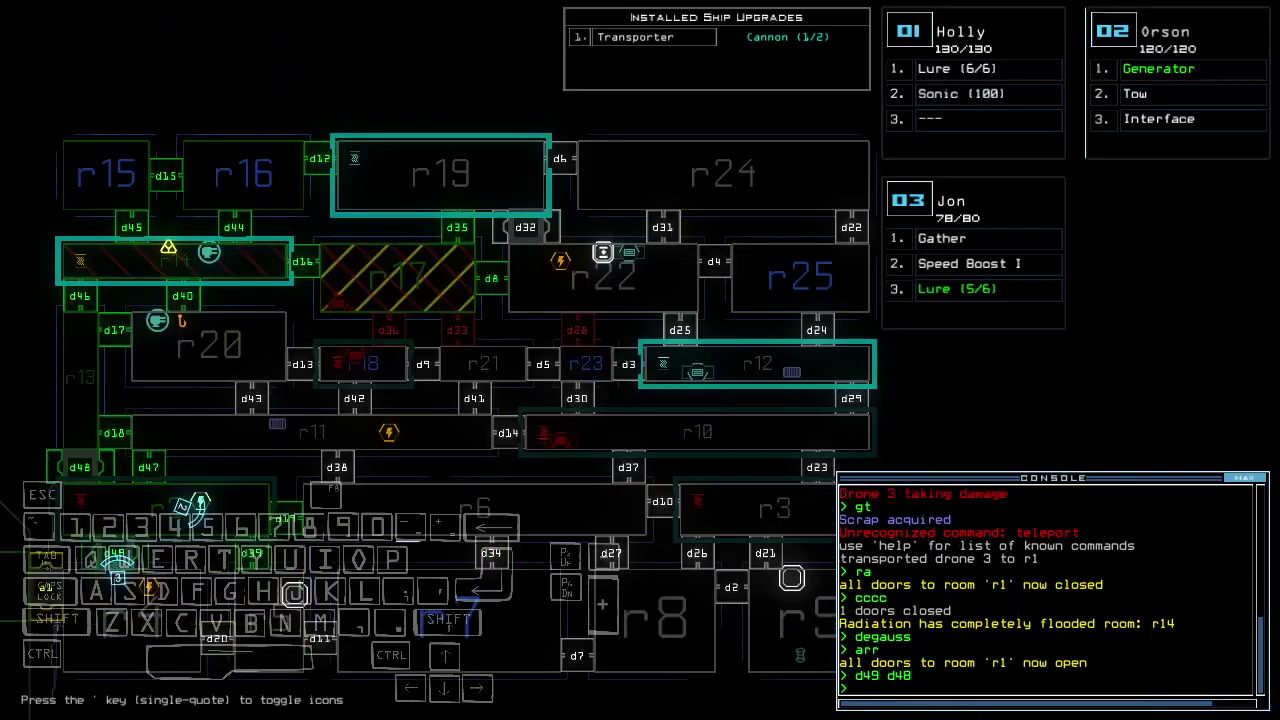
{"action": "key", "text": "Up"}
{"action": "key", "text": "Up"}
{"action": "key", "text": "Up"}
{"action": "key", "text": "Up"}
{"action": "key", "text": "Right"}
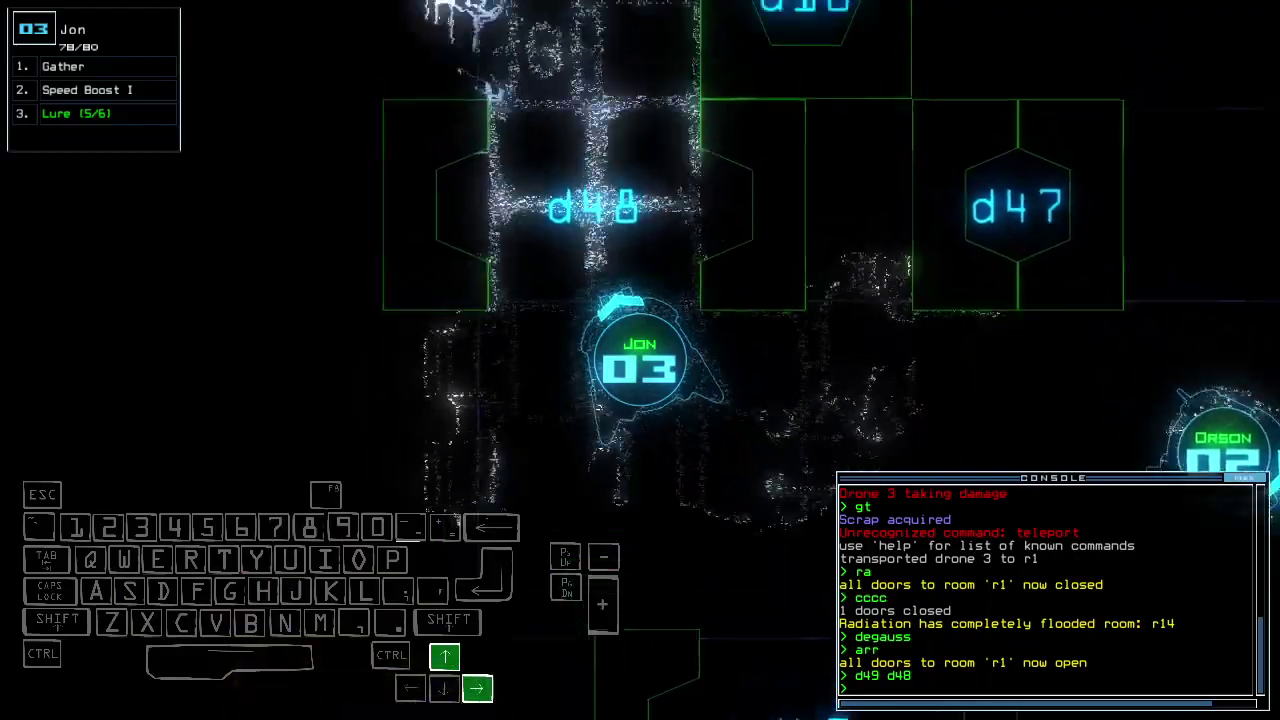
{"action": "key", "text": "Up"}
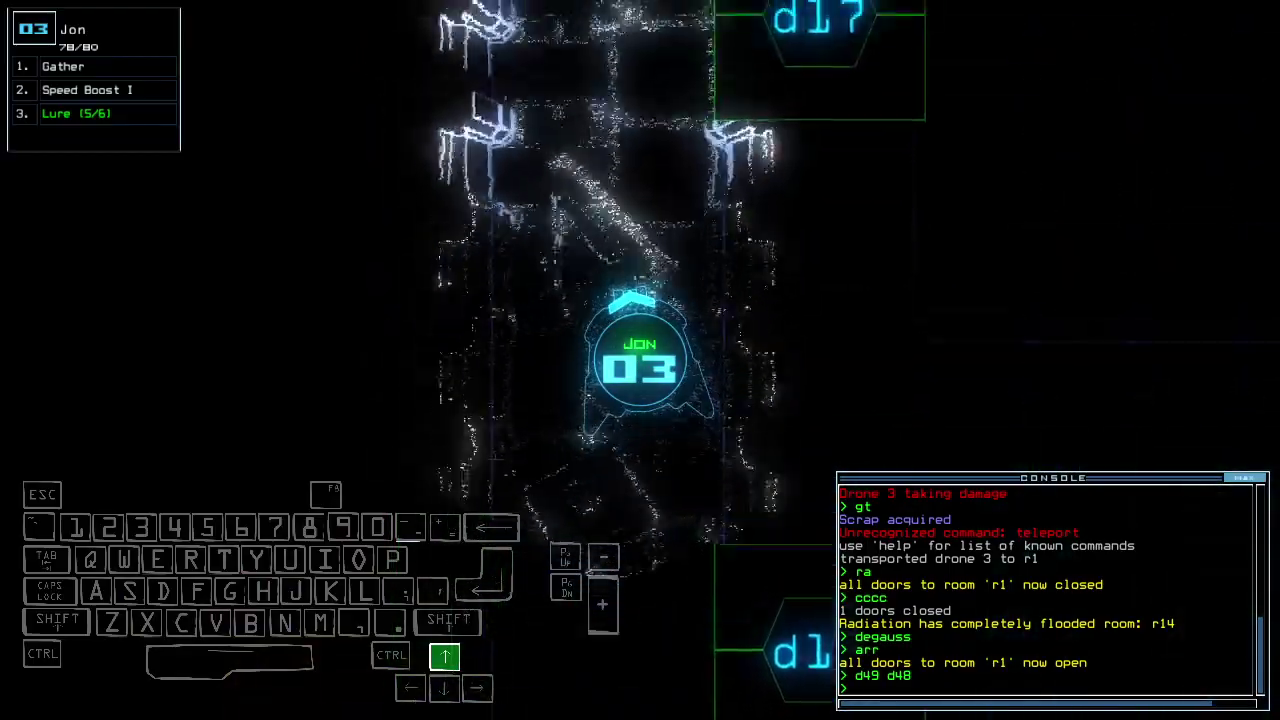
{"action": "key", "text": "Up"}
{"action": "type", "text": "d17"}
{"action": "key", "text": "Return"}
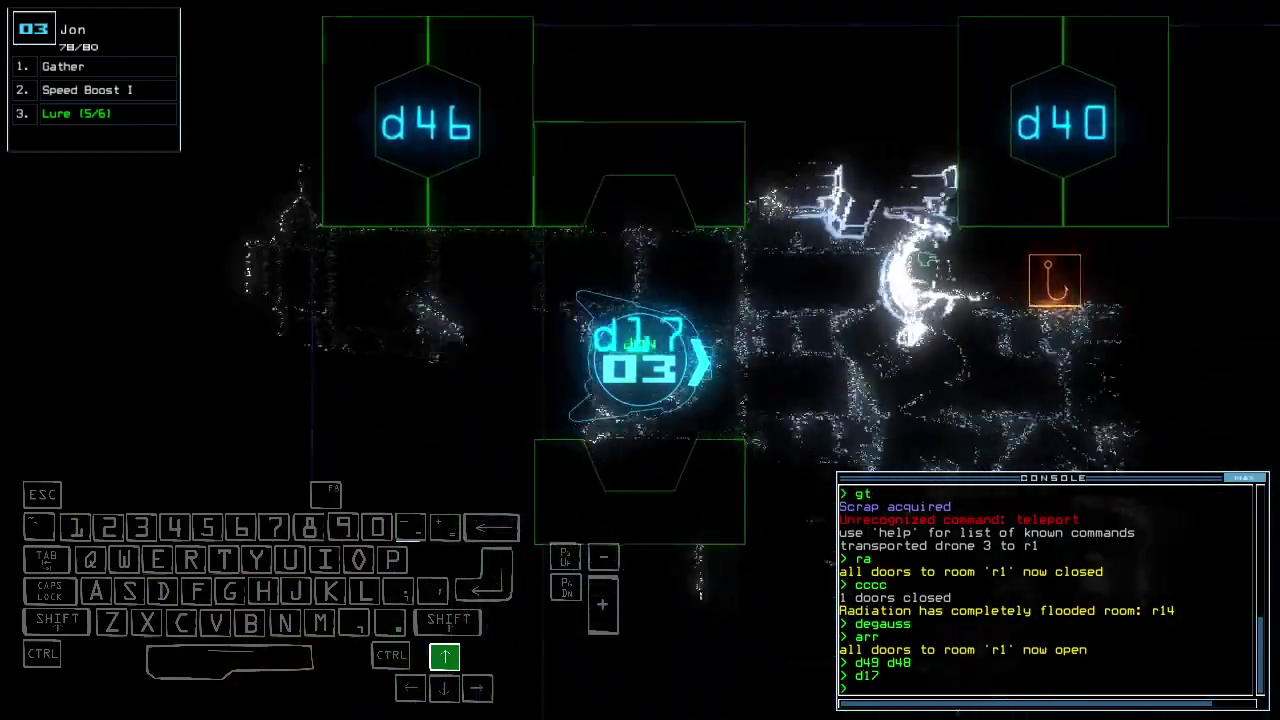
{"action": "key", "text": "Up"}
{"action": "type", "text": "cccc"}
{"action": "key", "text": "Return"}
{"action": "key", "text": "space"}
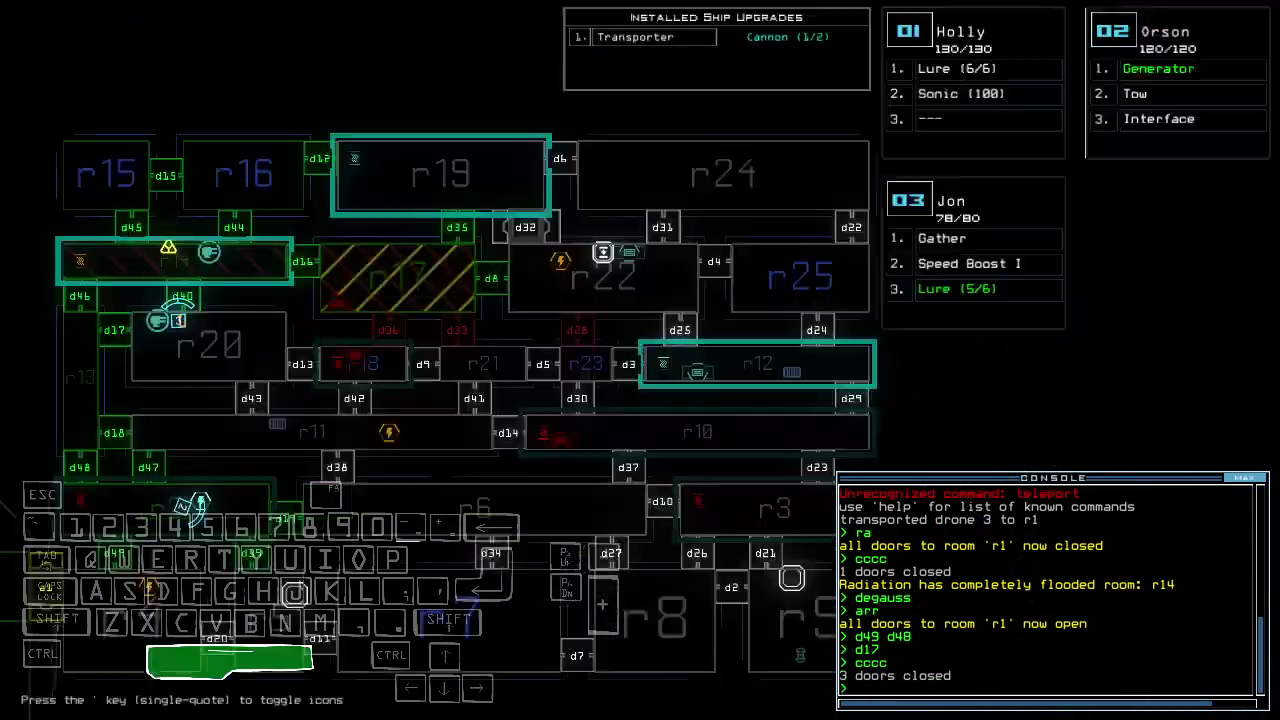
{"action": "key", "text": "space"}
{"action": "type", "text": "d40"}
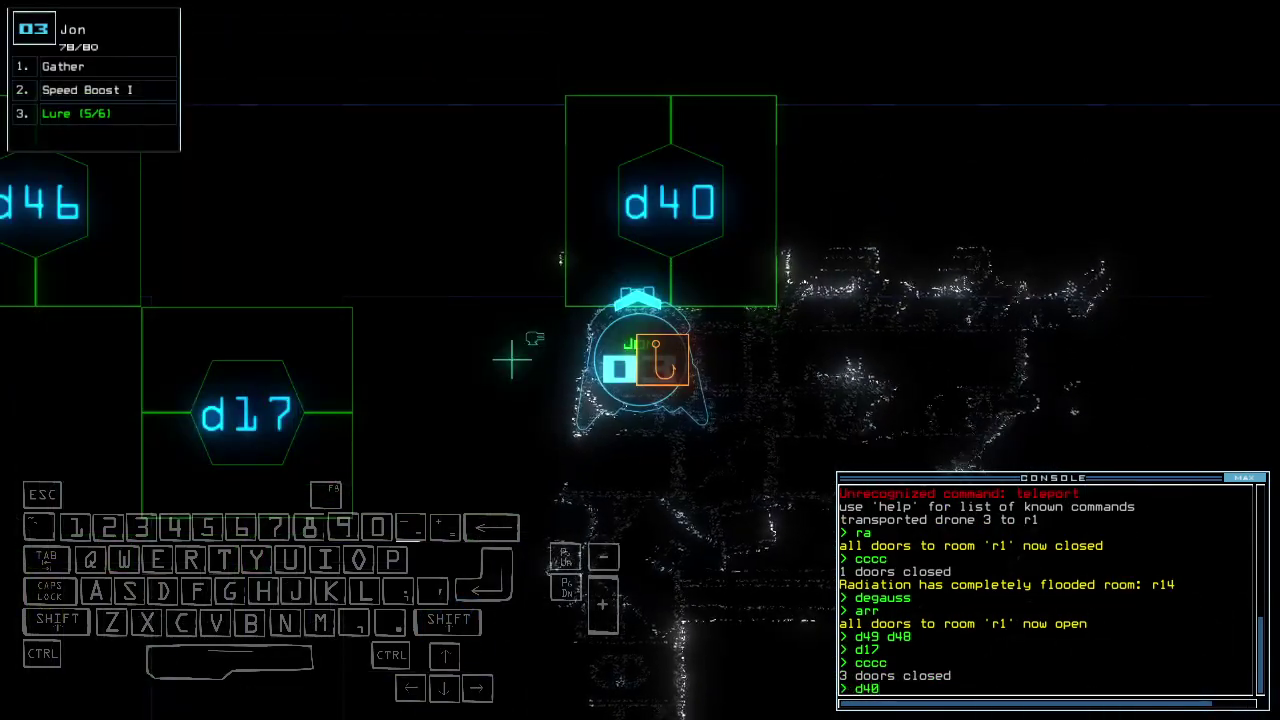
Pick up the lure, pass d40 collecting scrap, and teleport drone 3 to r1.
{"action": "key", "text": "Escape"}
{"action": "type", "text": "p"}
{"action": "key", "text": "Return"}
{"action": "type", "text": "d40"}
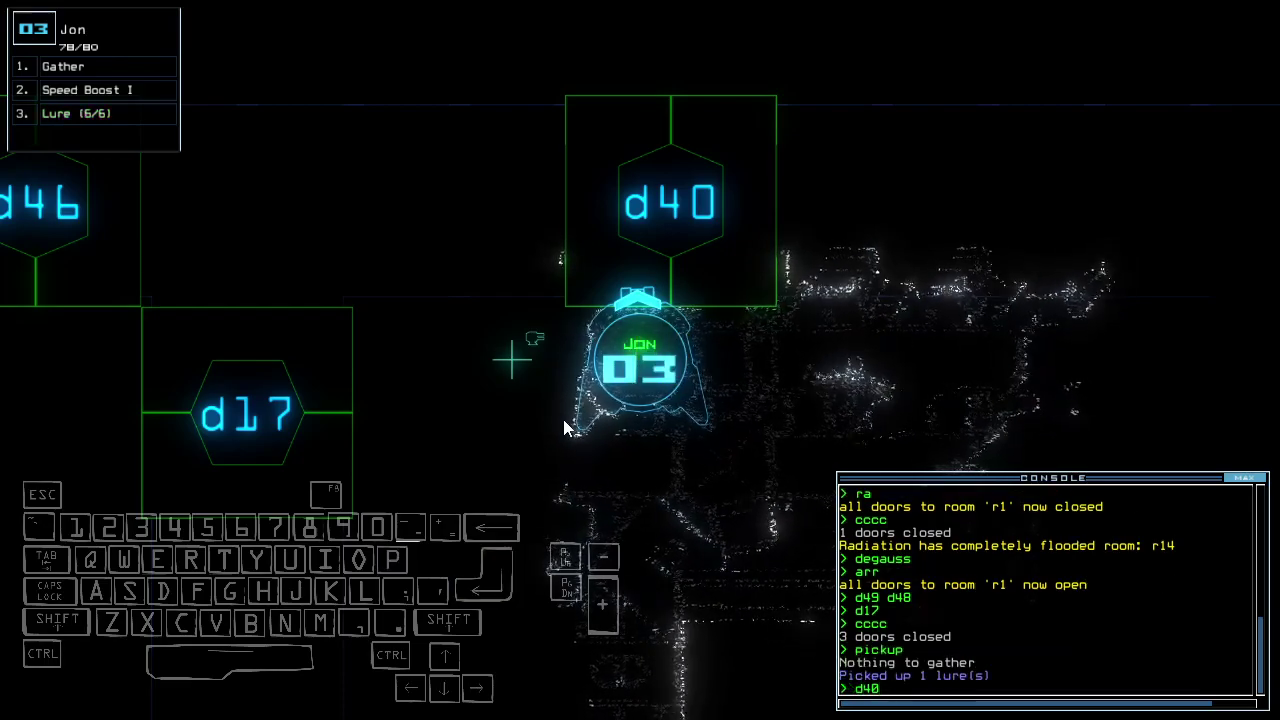
{"action": "key", "text": "Return"}
{"action": "key", "text": "Up"}
{"action": "key", "text": "Right"}
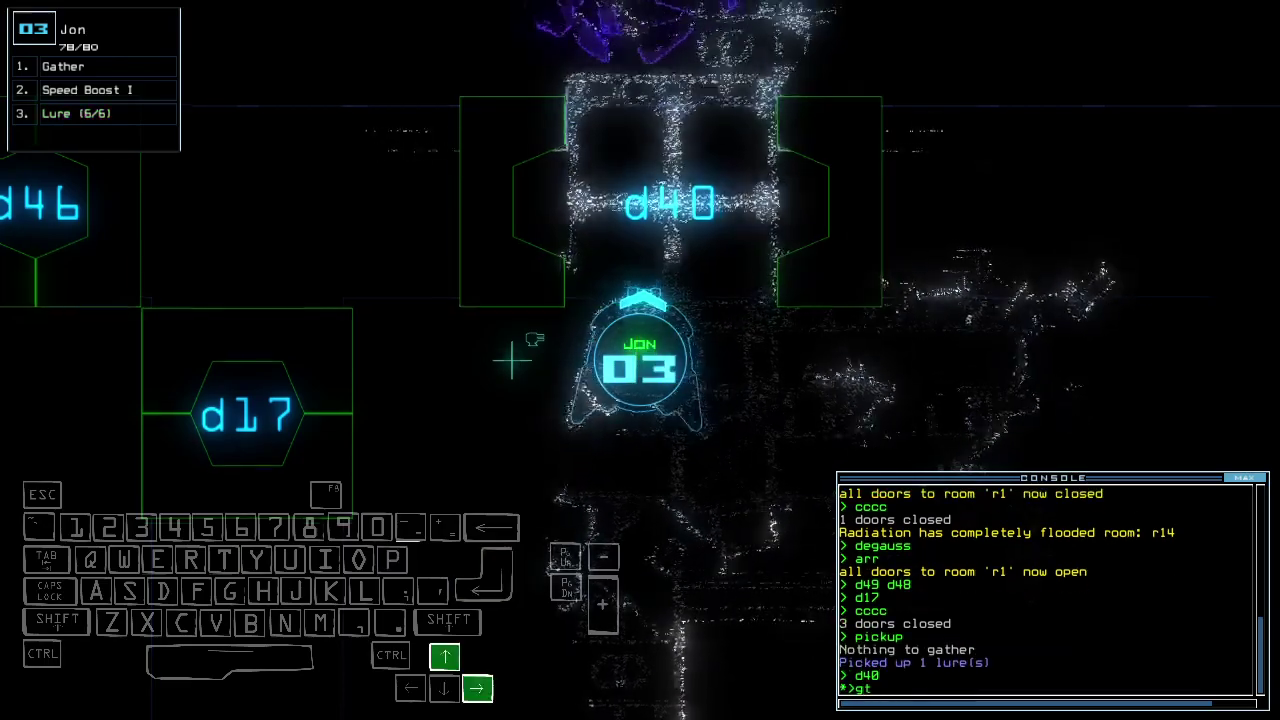
{"action": "type", "text": "gt"}
{"action": "key", "text": "Return"}
{"action": "type", "text": "teleport"}
{"action": "key", "text": "Return"}
{"action": "key", "text": "space"}
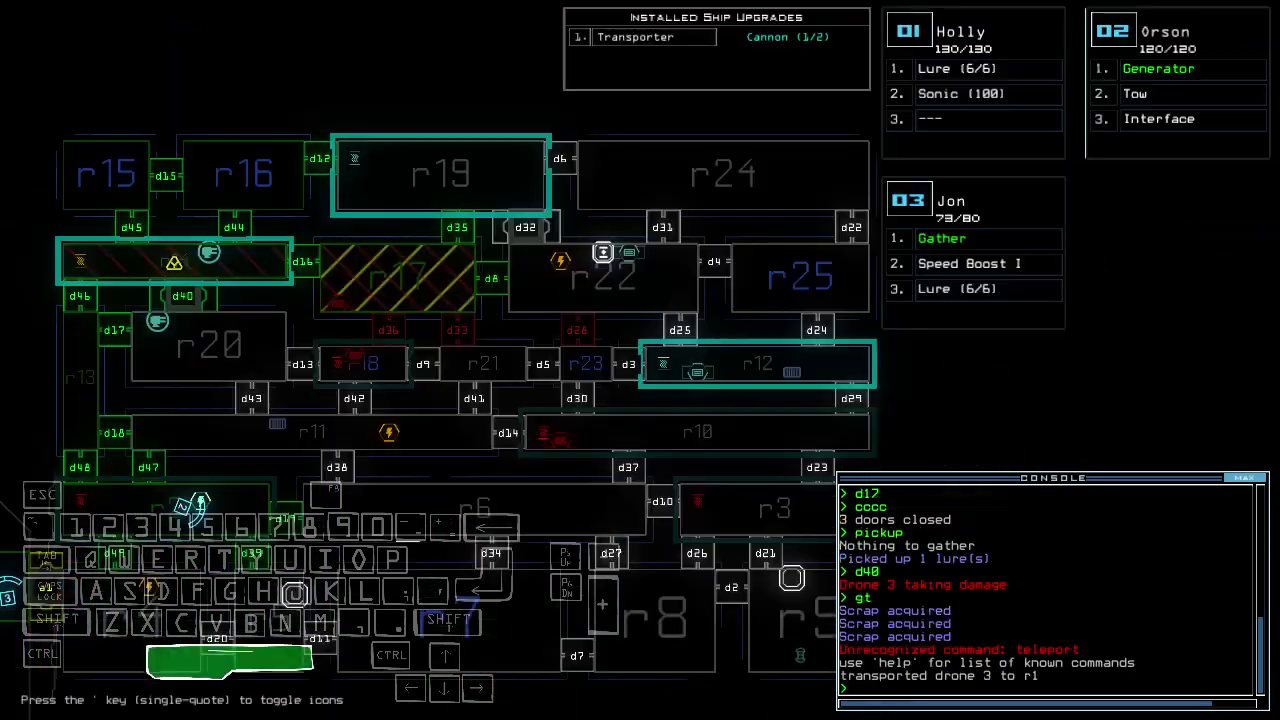
{"action": "type", "text": "cccc"}
{"action": "key", "text": "Return"}
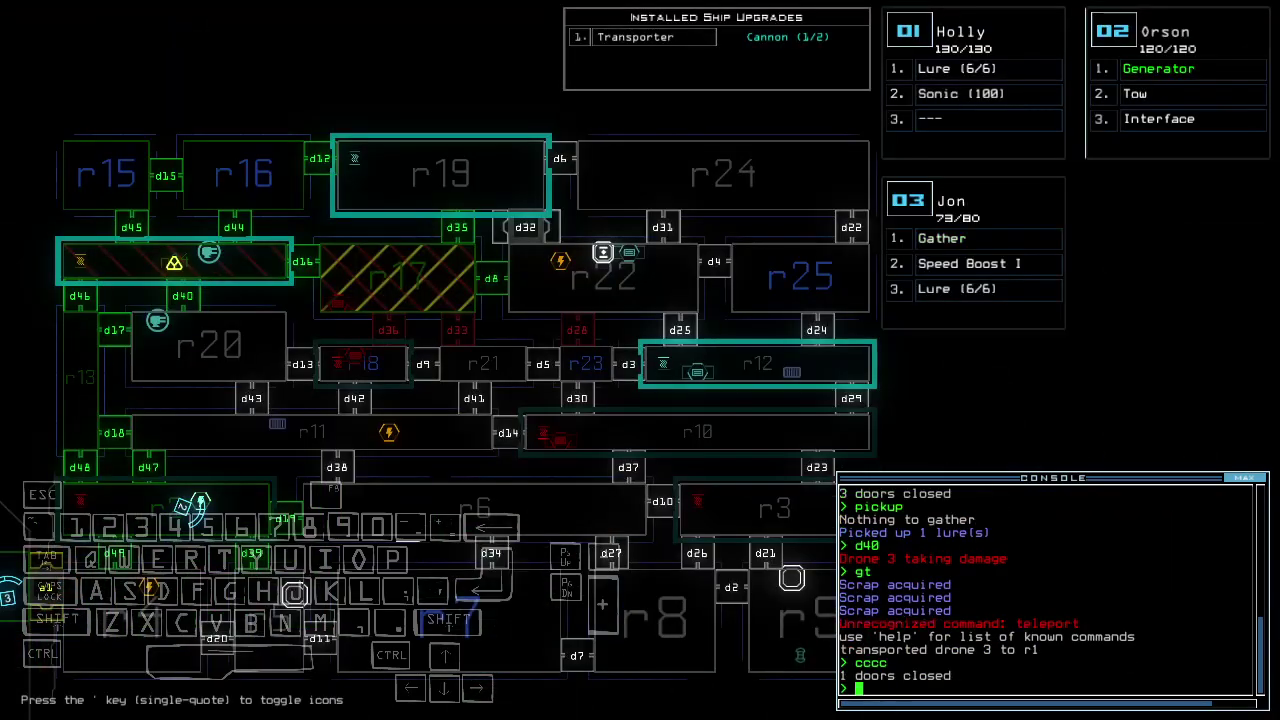
{"action": "type", "text": "3degauss"}
Degauss drone 3 and drive it through d49 and d48, closing doors behind.
{"action": "key", "text": "Return"}
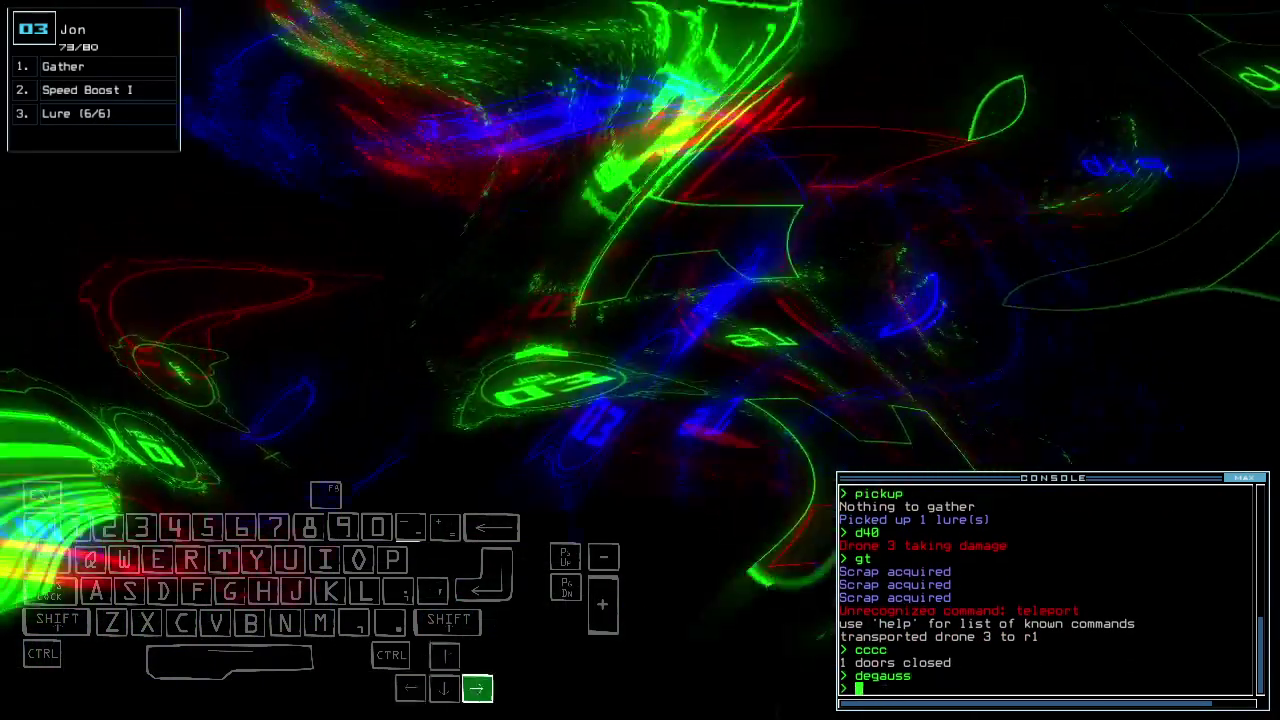
{"action": "type", "text": "d49"}
{"action": "key", "text": "Return"}
{"action": "key", "text": "Up"}
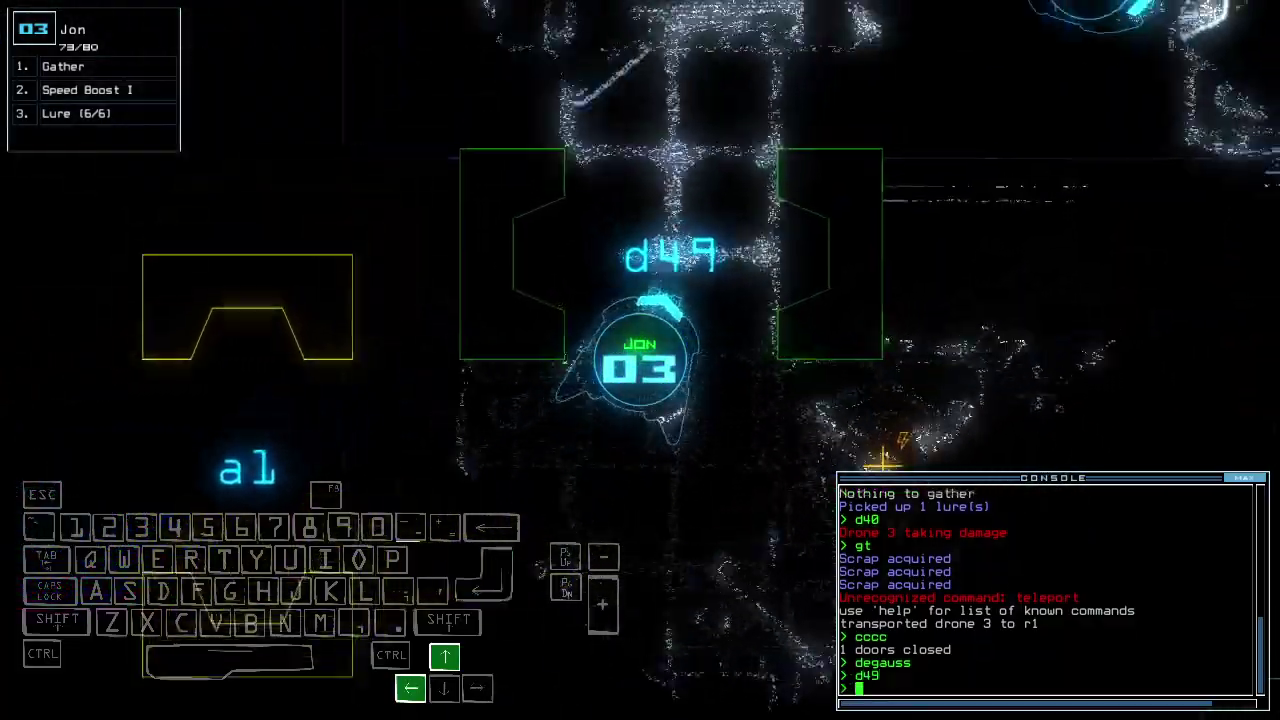
{"action": "key", "text": "space"}
{"action": "key", "text": "space"}
{"action": "type", "text": "d48"}
{"action": "key", "text": "Return"}
{"action": "type", "text": "cccc"}
{"action": "key", "text": "Return"}
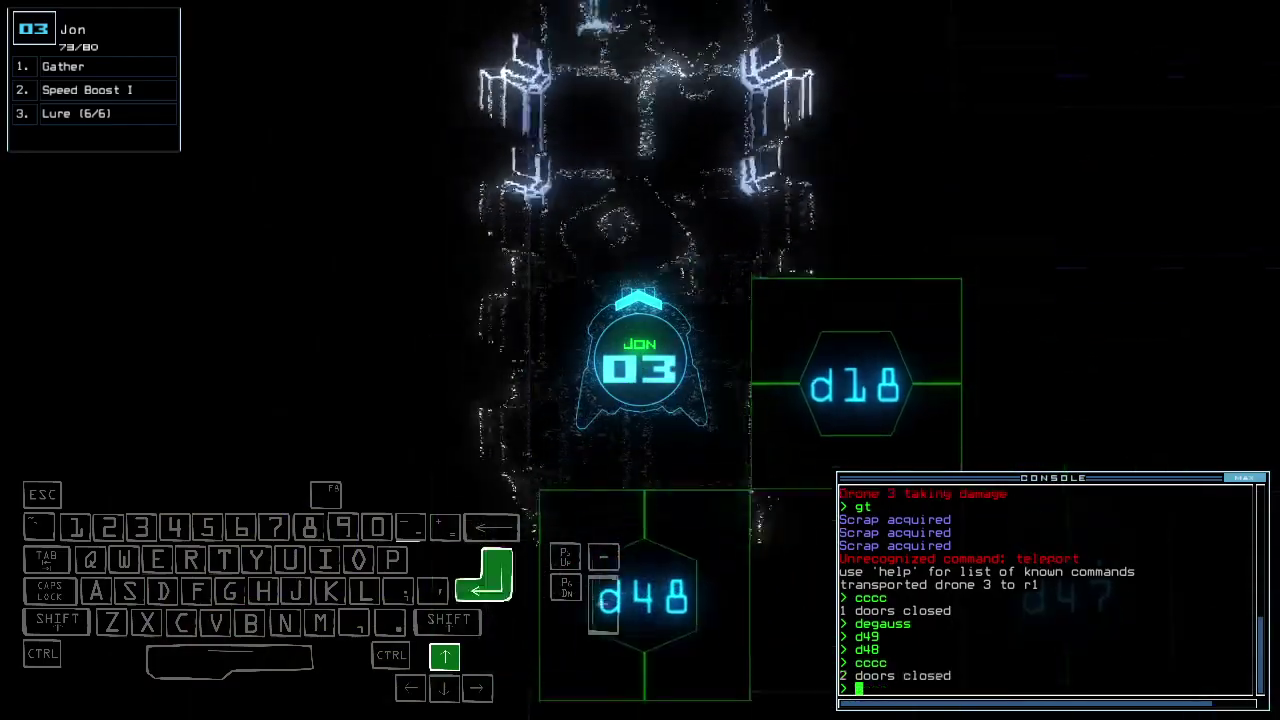
{"action": "type", "text": "d17"}
Take drone 3 through d17 and d40, closing d17, and gather more scrap.
{"action": "key", "text": "Return"}
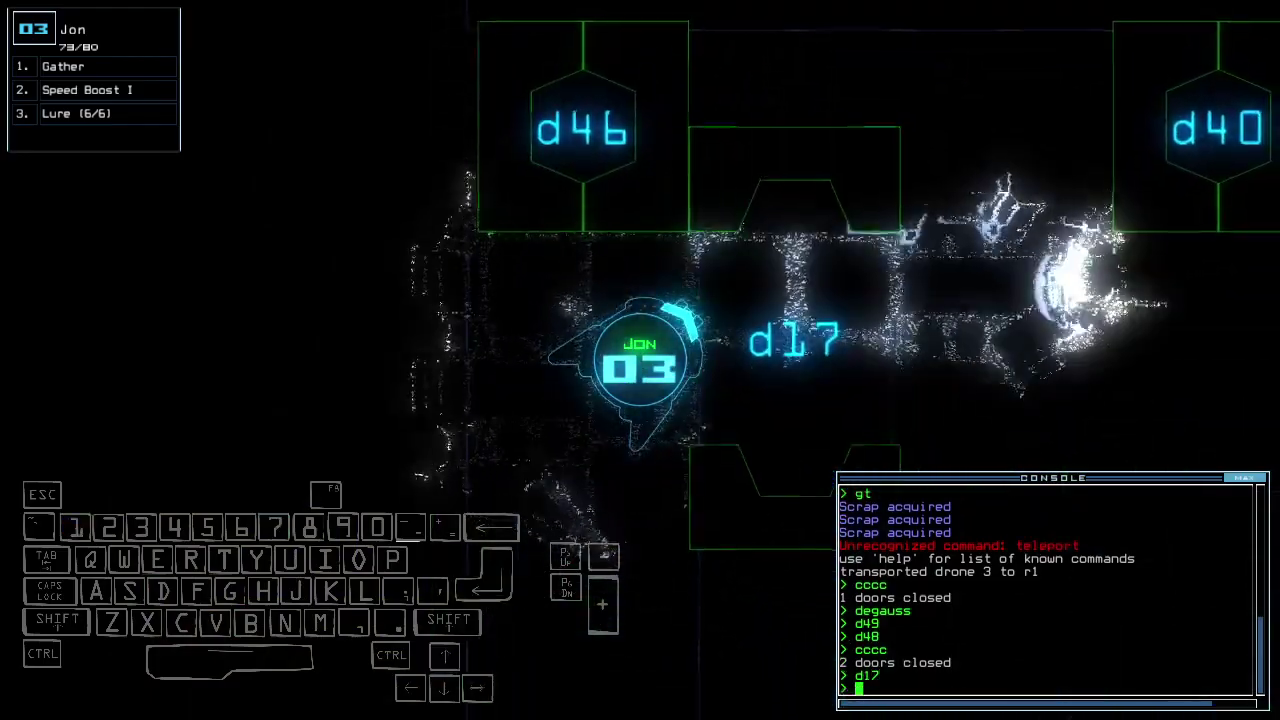
{"action": "type", "text": "cccc"}
{"action": "key", "text": "Return"}
{"action": "key", "text": "Up"}
{"action": "key", "text": "Left"}
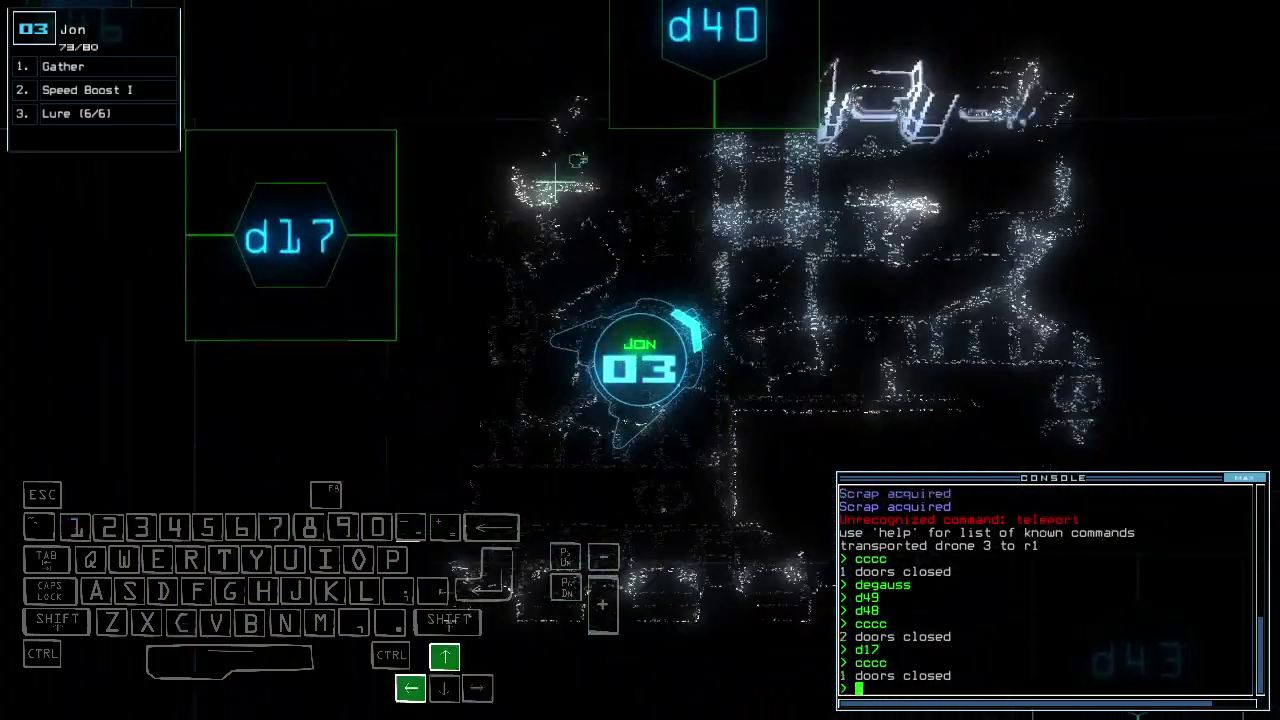
{"action": "type", "text": "d40"}
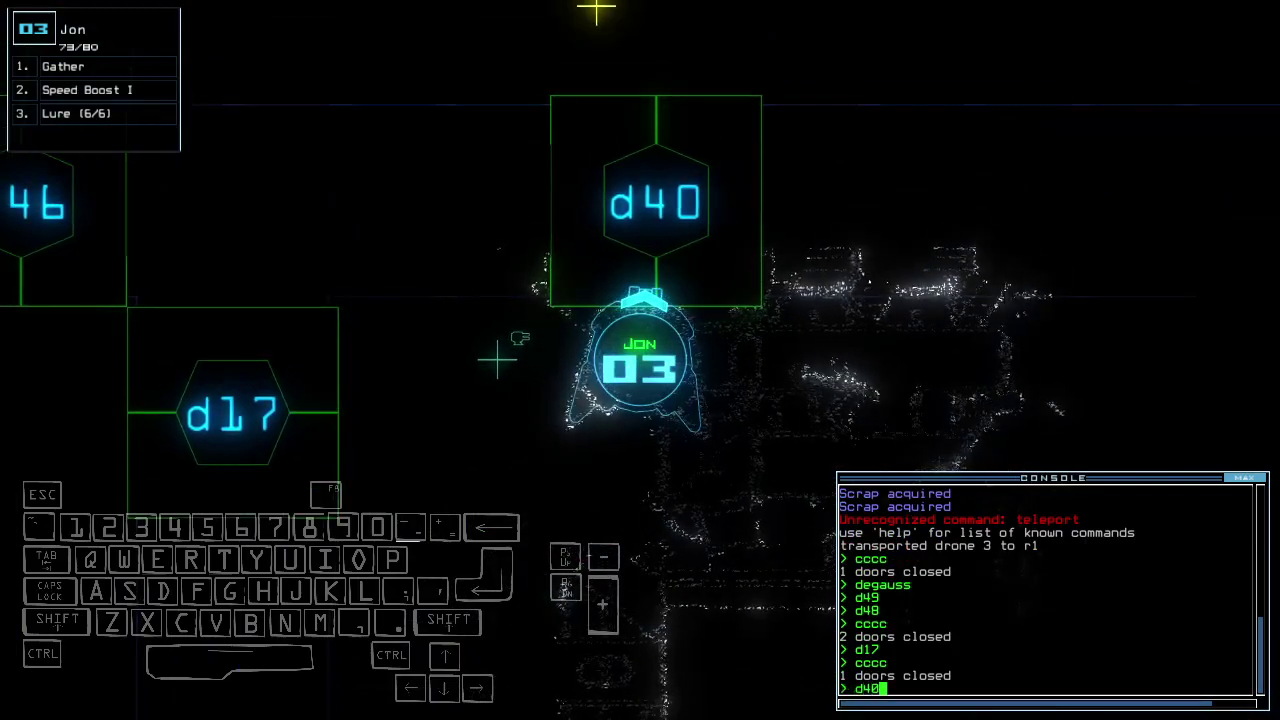
{"action": "key", "text": "Return"}
{"action": "type", "text": "gt"}
{"action": "key", "text": "Return"}
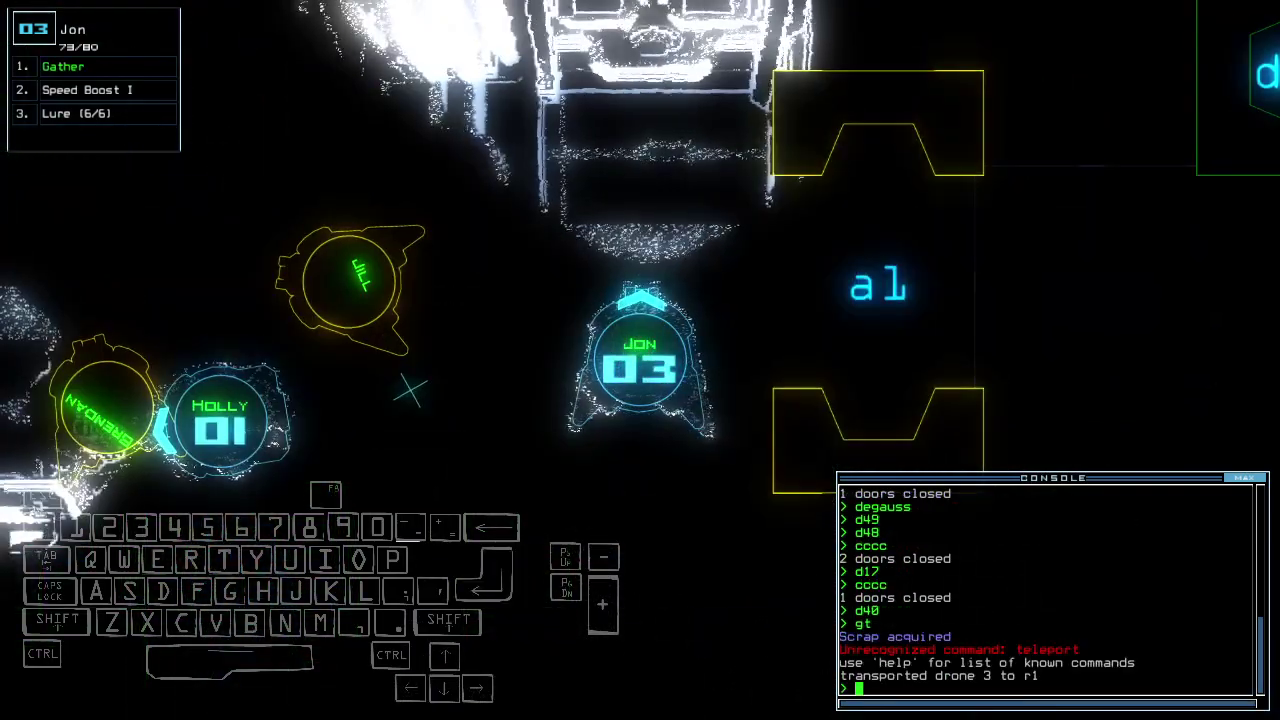
{"action": "type", "text": "cccc"}
{"action": "key", "text": "Return"}
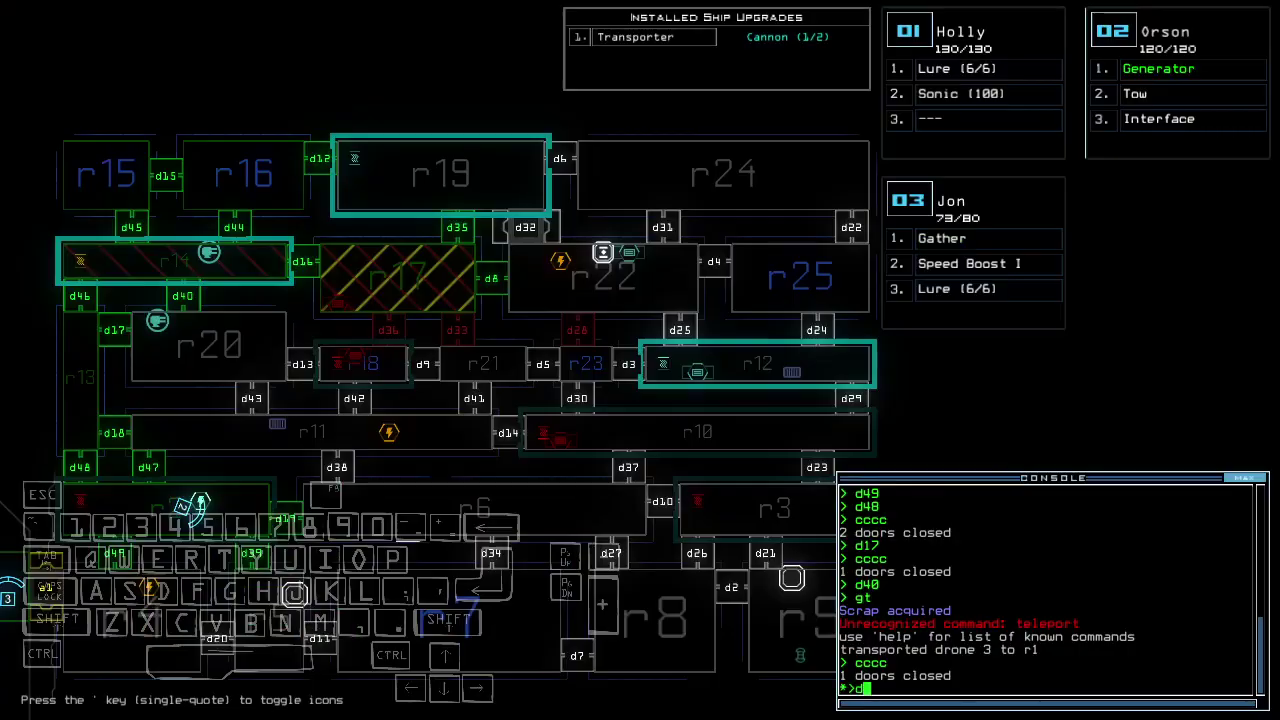
{"action": "type", "text": "49"}
Send drone 2 through d49 to the generator and power it up.
{"action": "key", "text": "Return"}
{"action": "key", "text": "space"}
{"action": "key", "text": "Up"}
{"action": "key", "text": "Left"}
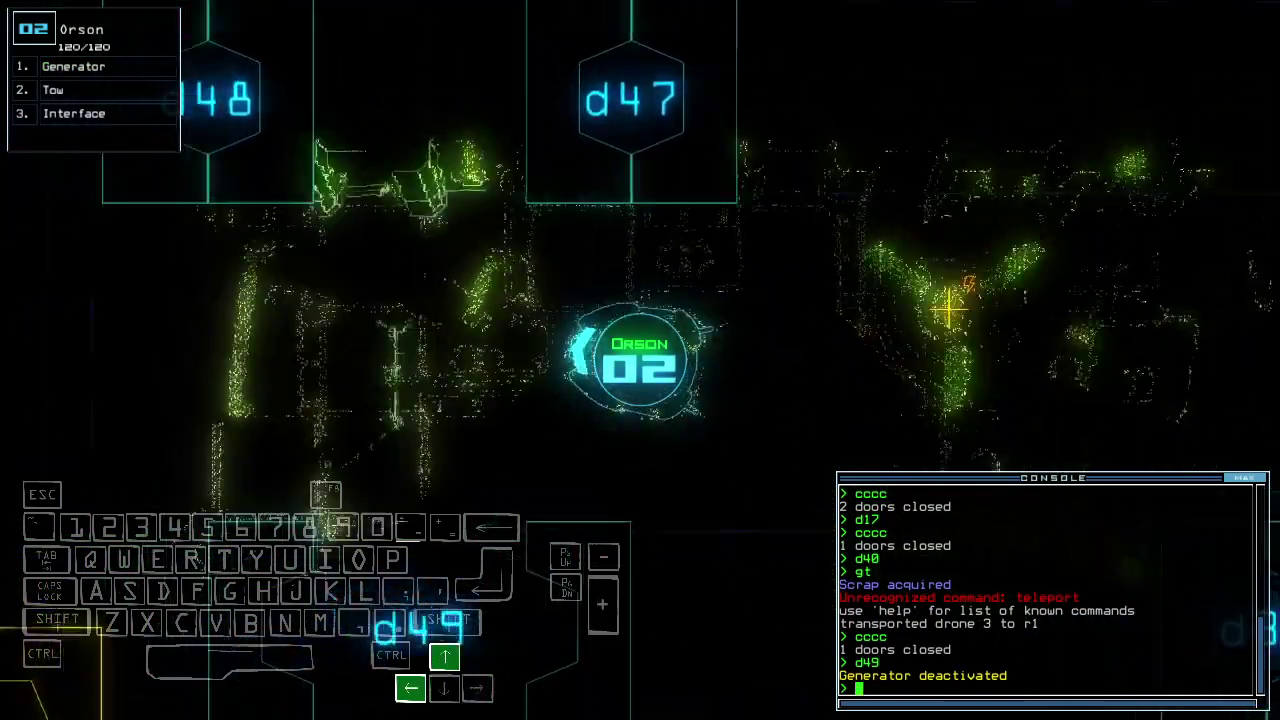
{"action": "key", "text": "Up"}
{"action": "key", "text": "Up"}
{"action": "key", "text": "Left"}
{"action": "key", "text": "Up"}
{"action": "key", "text": "Up"}
{"action": "key", "text": "Right"}
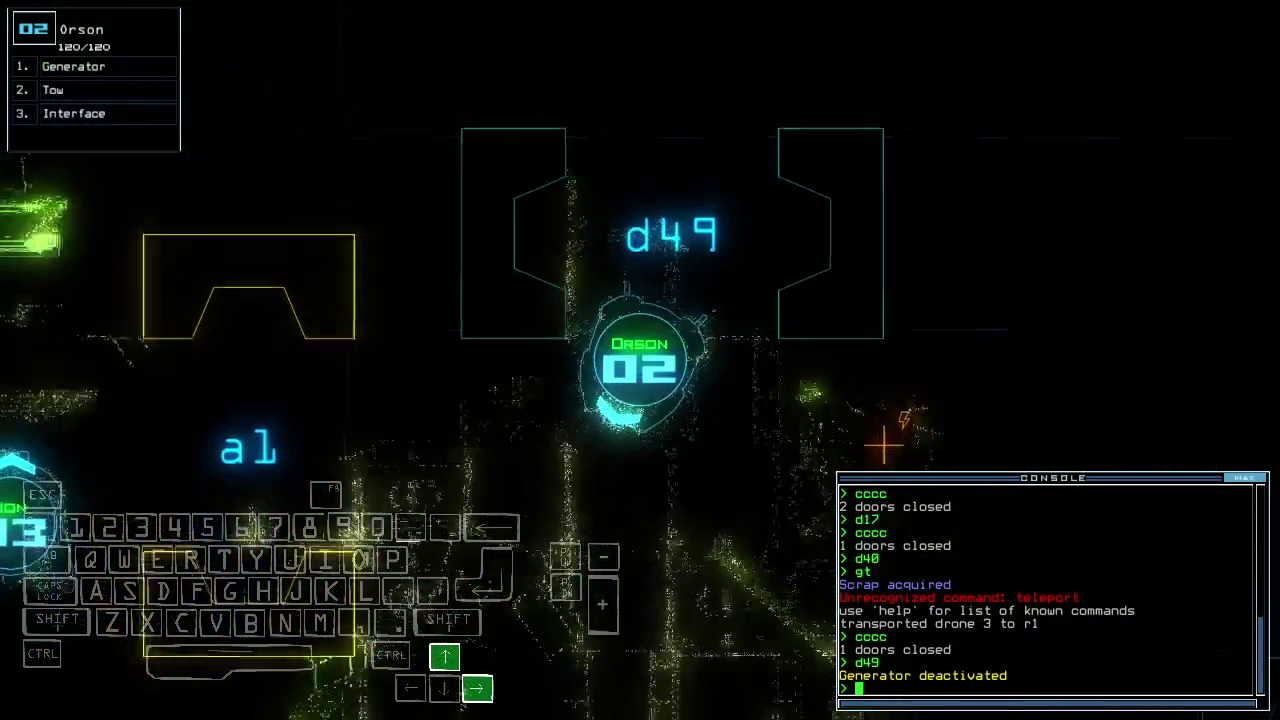
{"action": "type", "text": "generator"}
{"action": "key", "text": "Return"}
{"action": "type", "text": "cccc"}
Return drone 2 to room r1 and seal all its doors.
{"action": "key", "text": "Return"}
{"action": "key", "text": "space"}
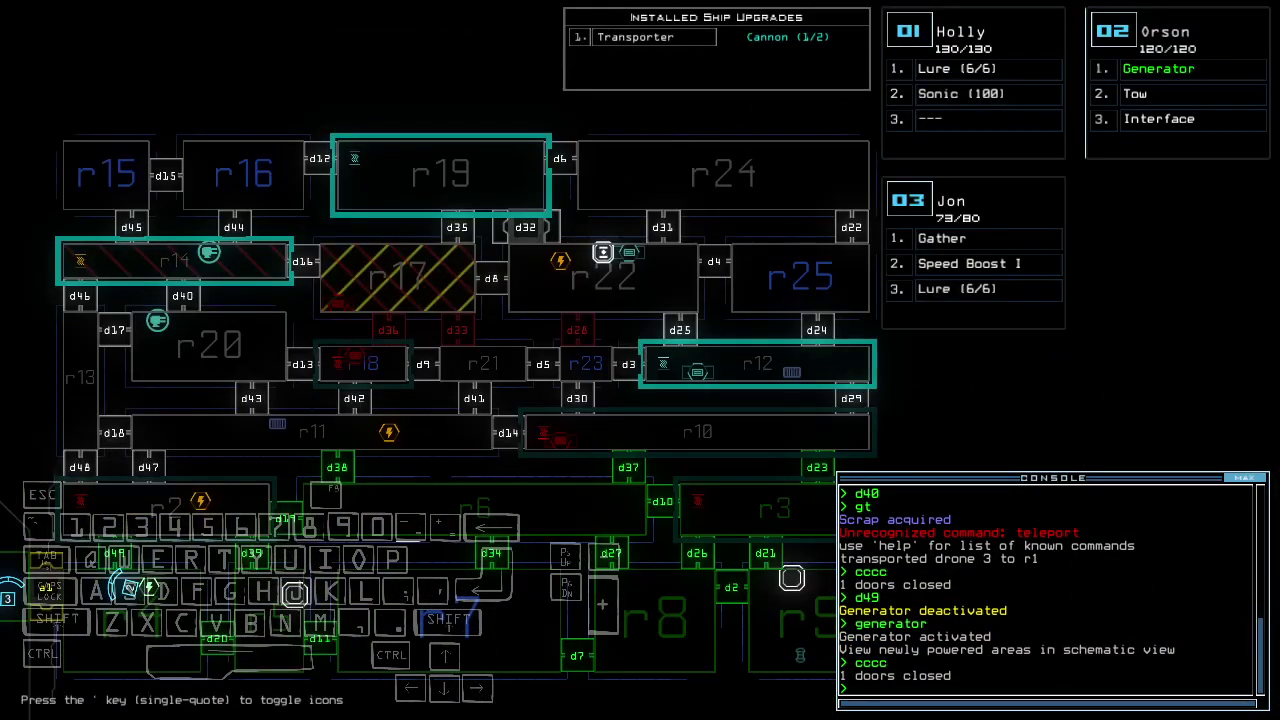
{"action": "key", "text": "space"}
{"action": "key", "text": "Up"}
{"action": "key", "text": "Up"}
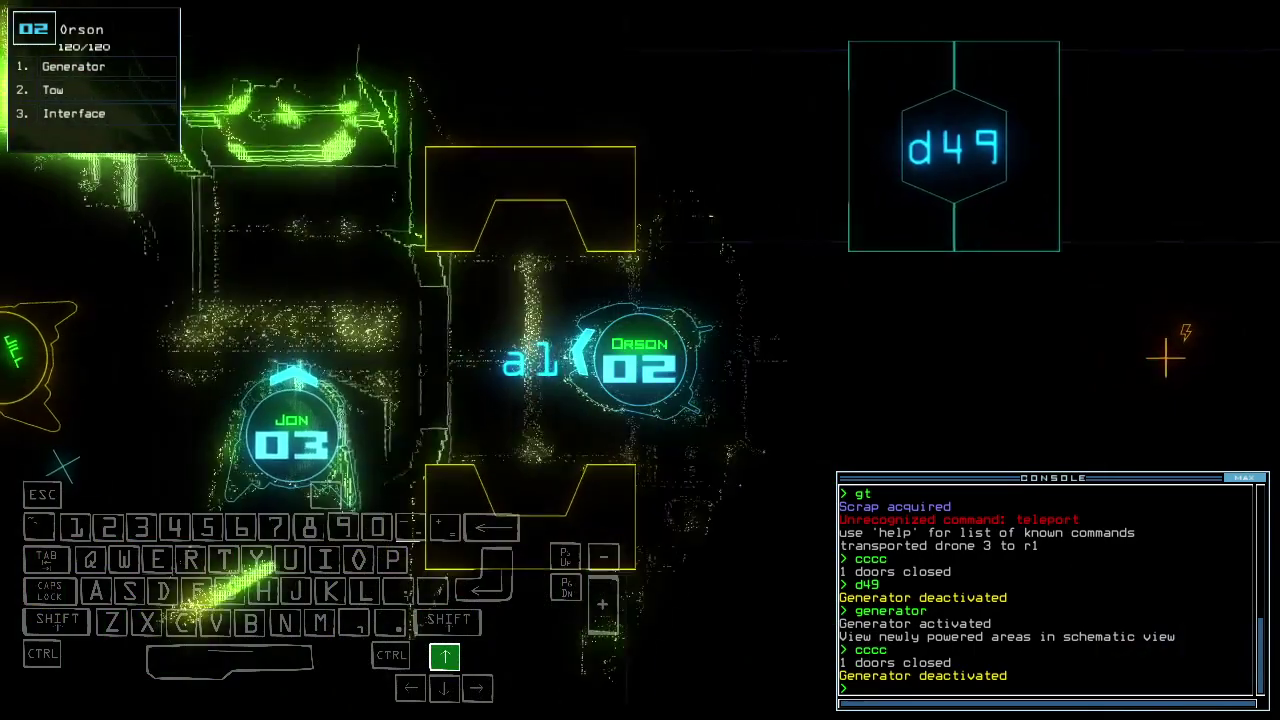
{"action": "key", "text": "Up"}
{"action": "type", "text": "ra"}
{"action": "key", "text": "Return"}
Flag rooms r18, r16 and r15, then leave the derelict to end the mission.
{"action": "key", "text": "space"}
{"action": "type", "text": "f r18"}
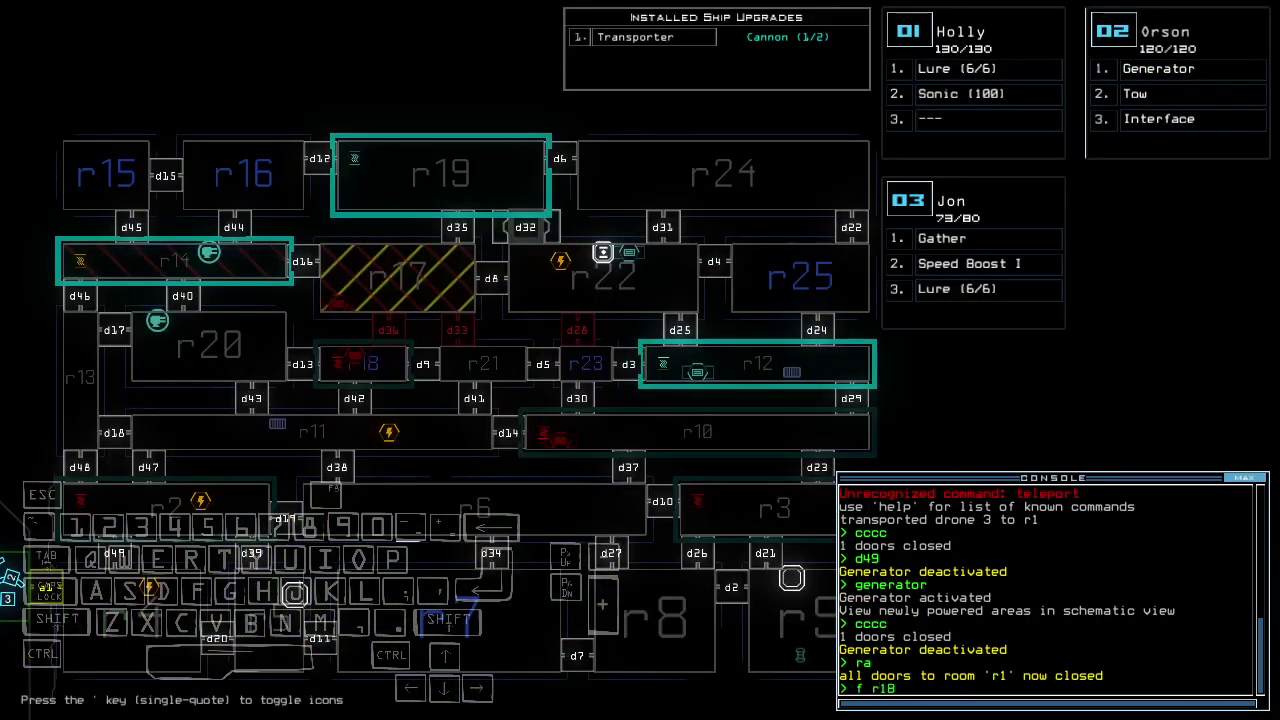
{"action": "type", "text": " r16 r15"}
{"action": "key", "text": "Return"}
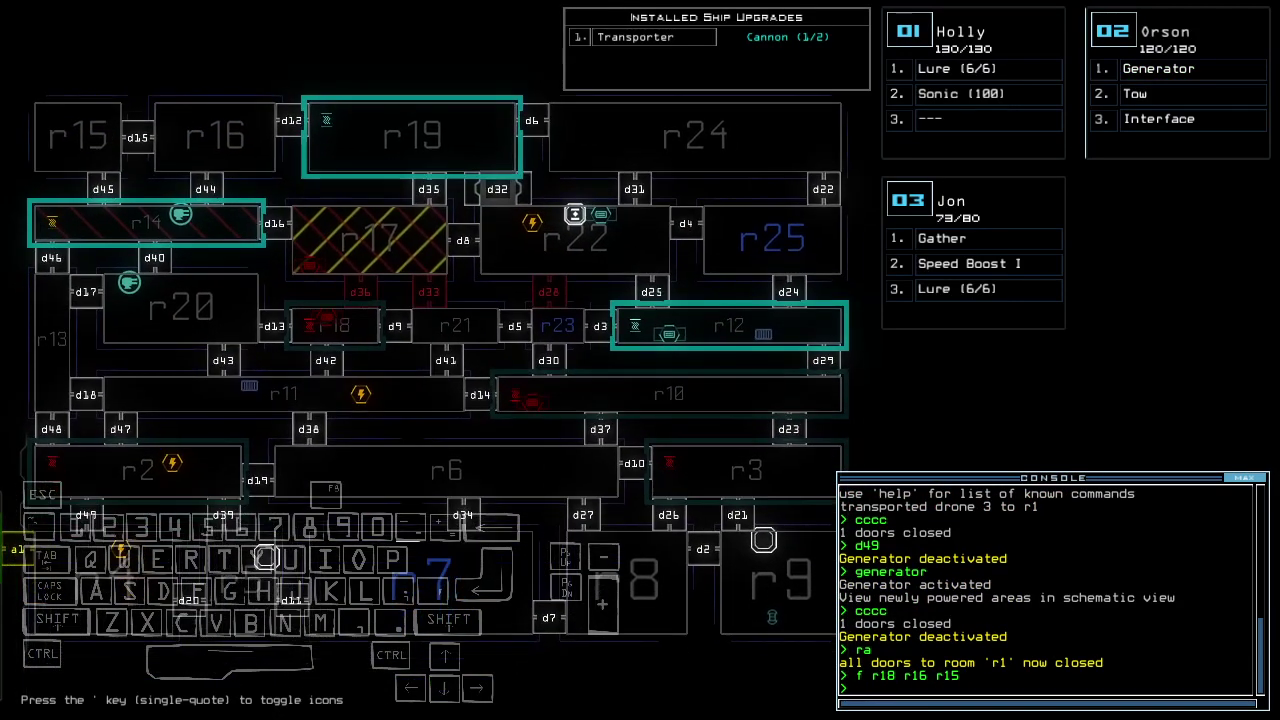
{"action": "type", "text": "ou"}
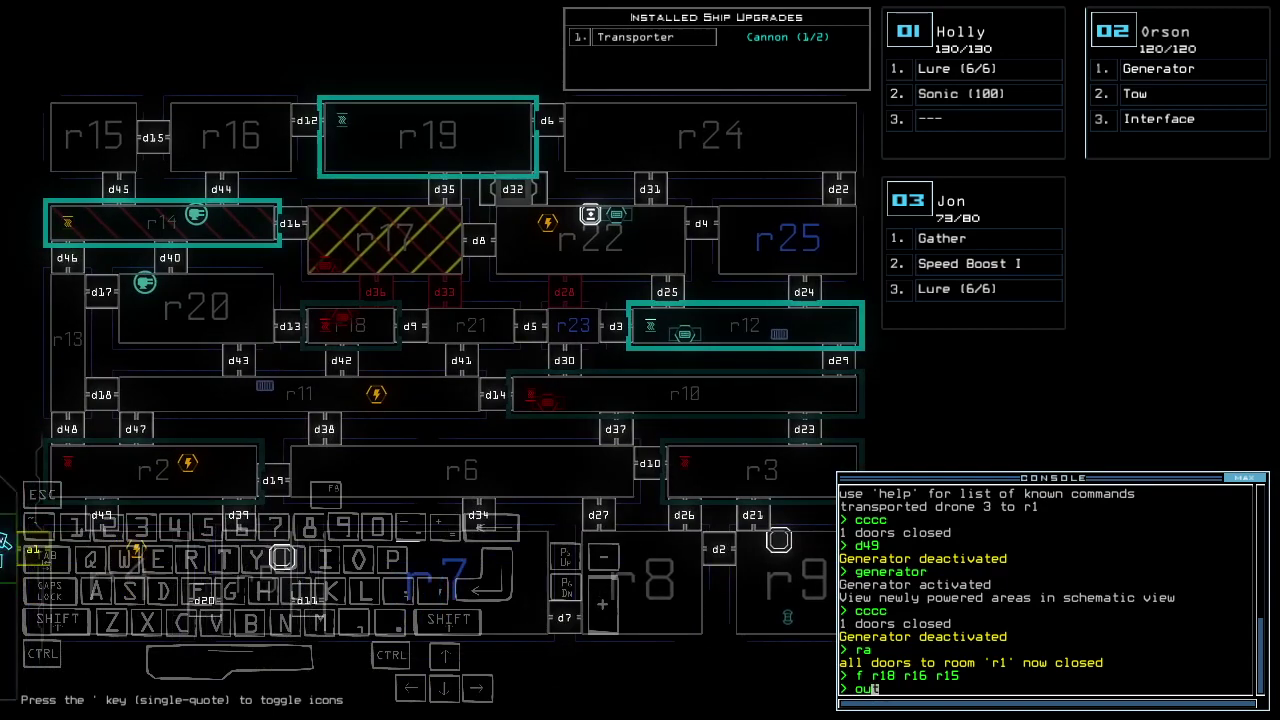
{"action": "type", "text": "t"}
{"action": "key", "text": "Return"}
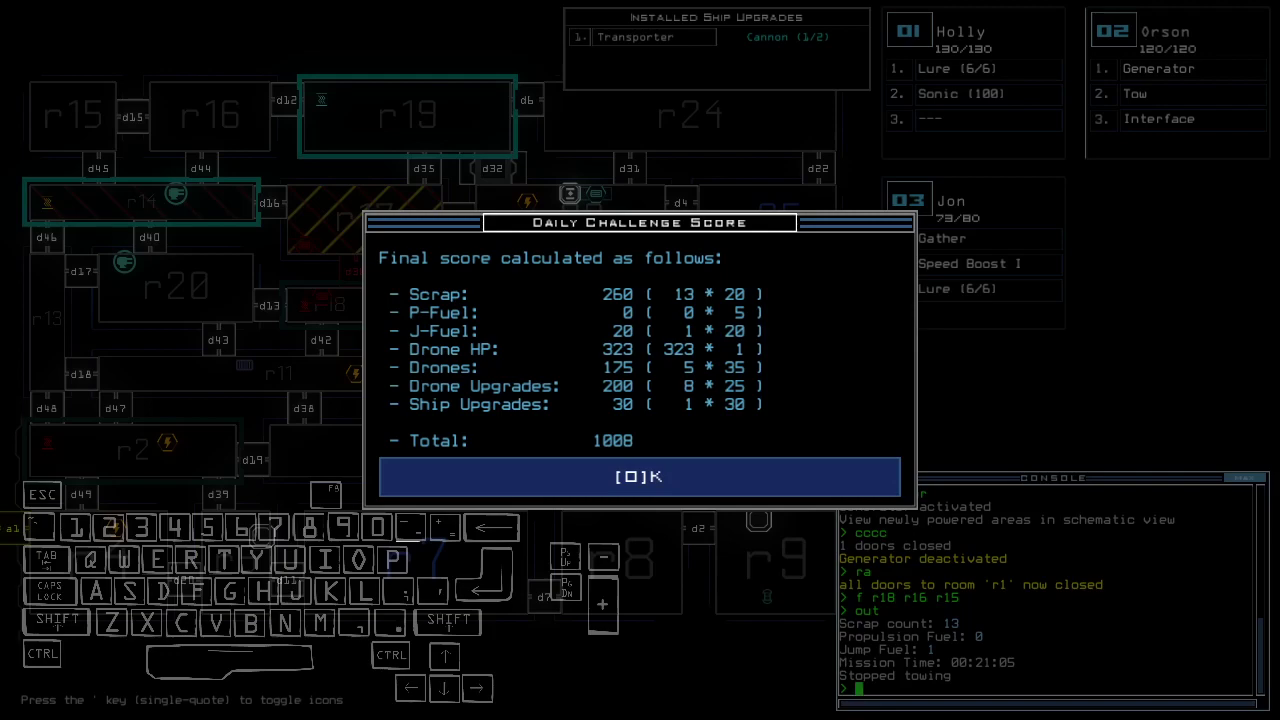
Dismiss the 1008 score summary to reveal the daily leaderboard rankings.
{"action": "key", "text": "space"}
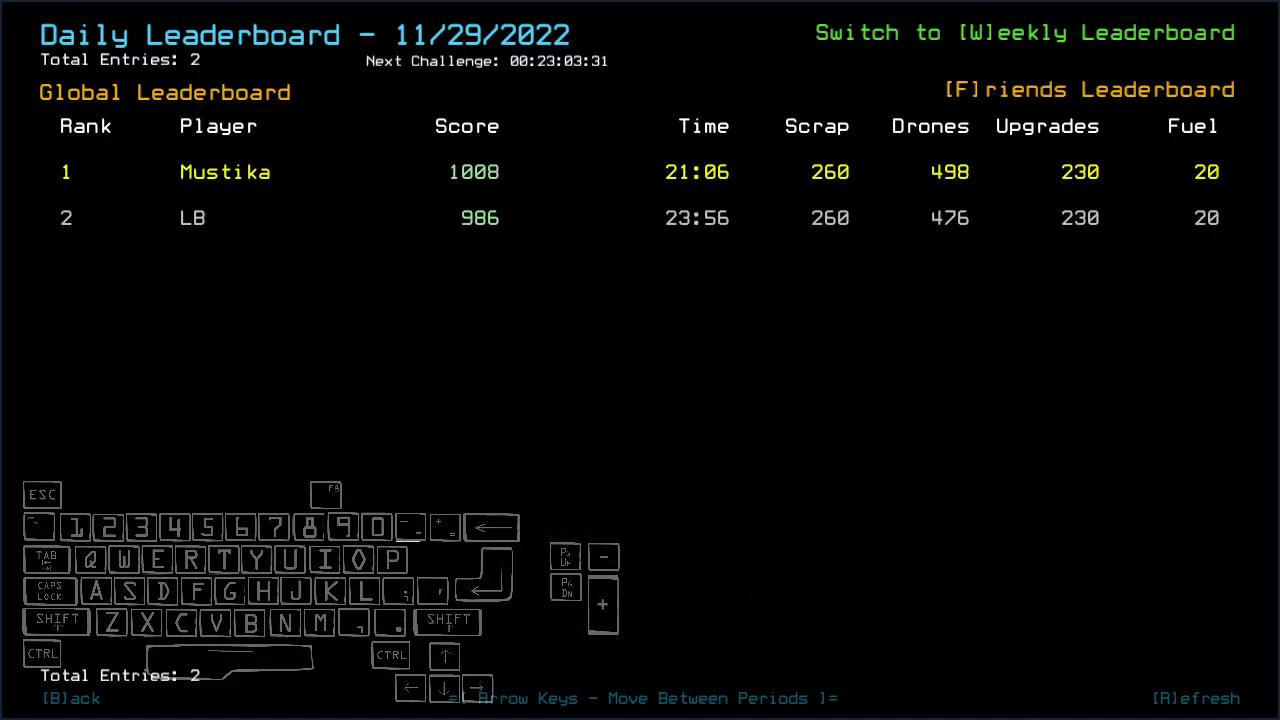